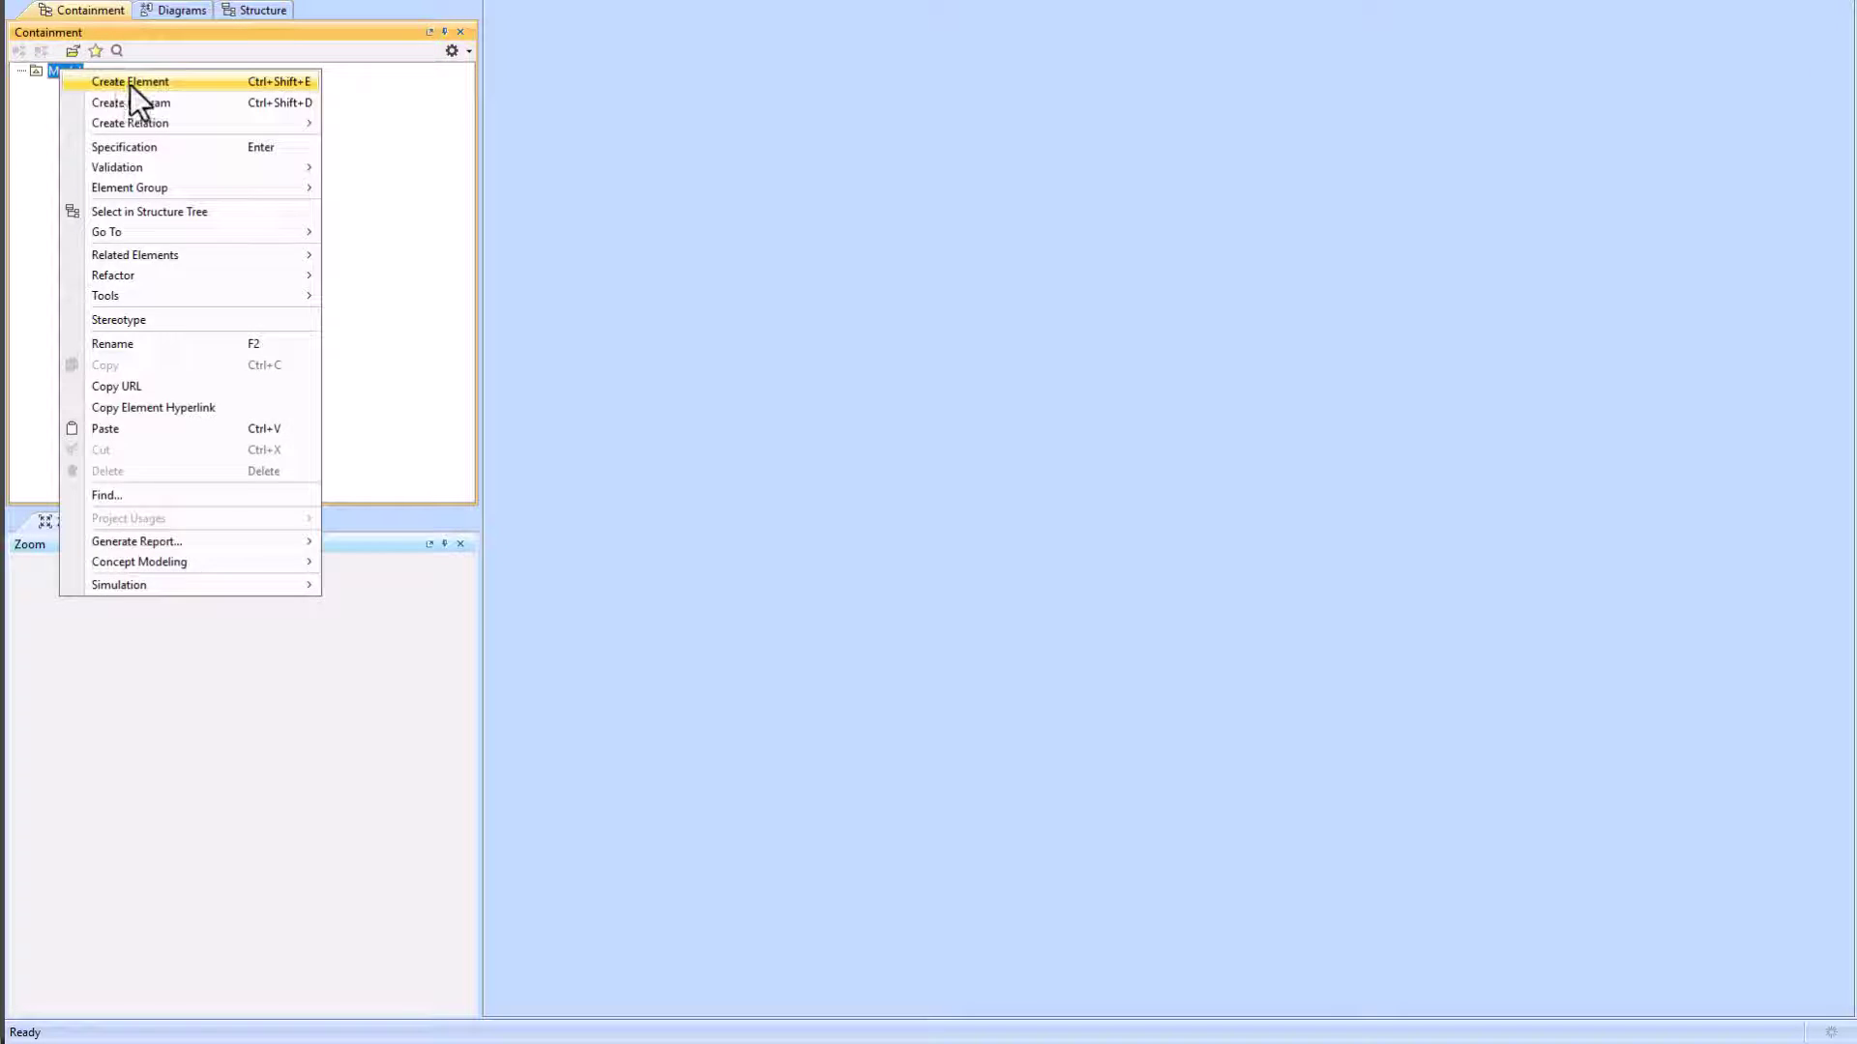
Step: Create a package named Structure in the model and add a block named System to it
text(Structure)
key(Return)
right_click(163, 108)
click(177, 193)
text(System)
key(Return)
Step: Add three blocks named Subsystem A, Subsystem B and Subsystem C to the Structure package
right_click(93, 86)
click(177, 183)
text(Subsystem A)
click(101, 91)
right_click(101, 90)
click(178, 195)
text(Subsystem B)
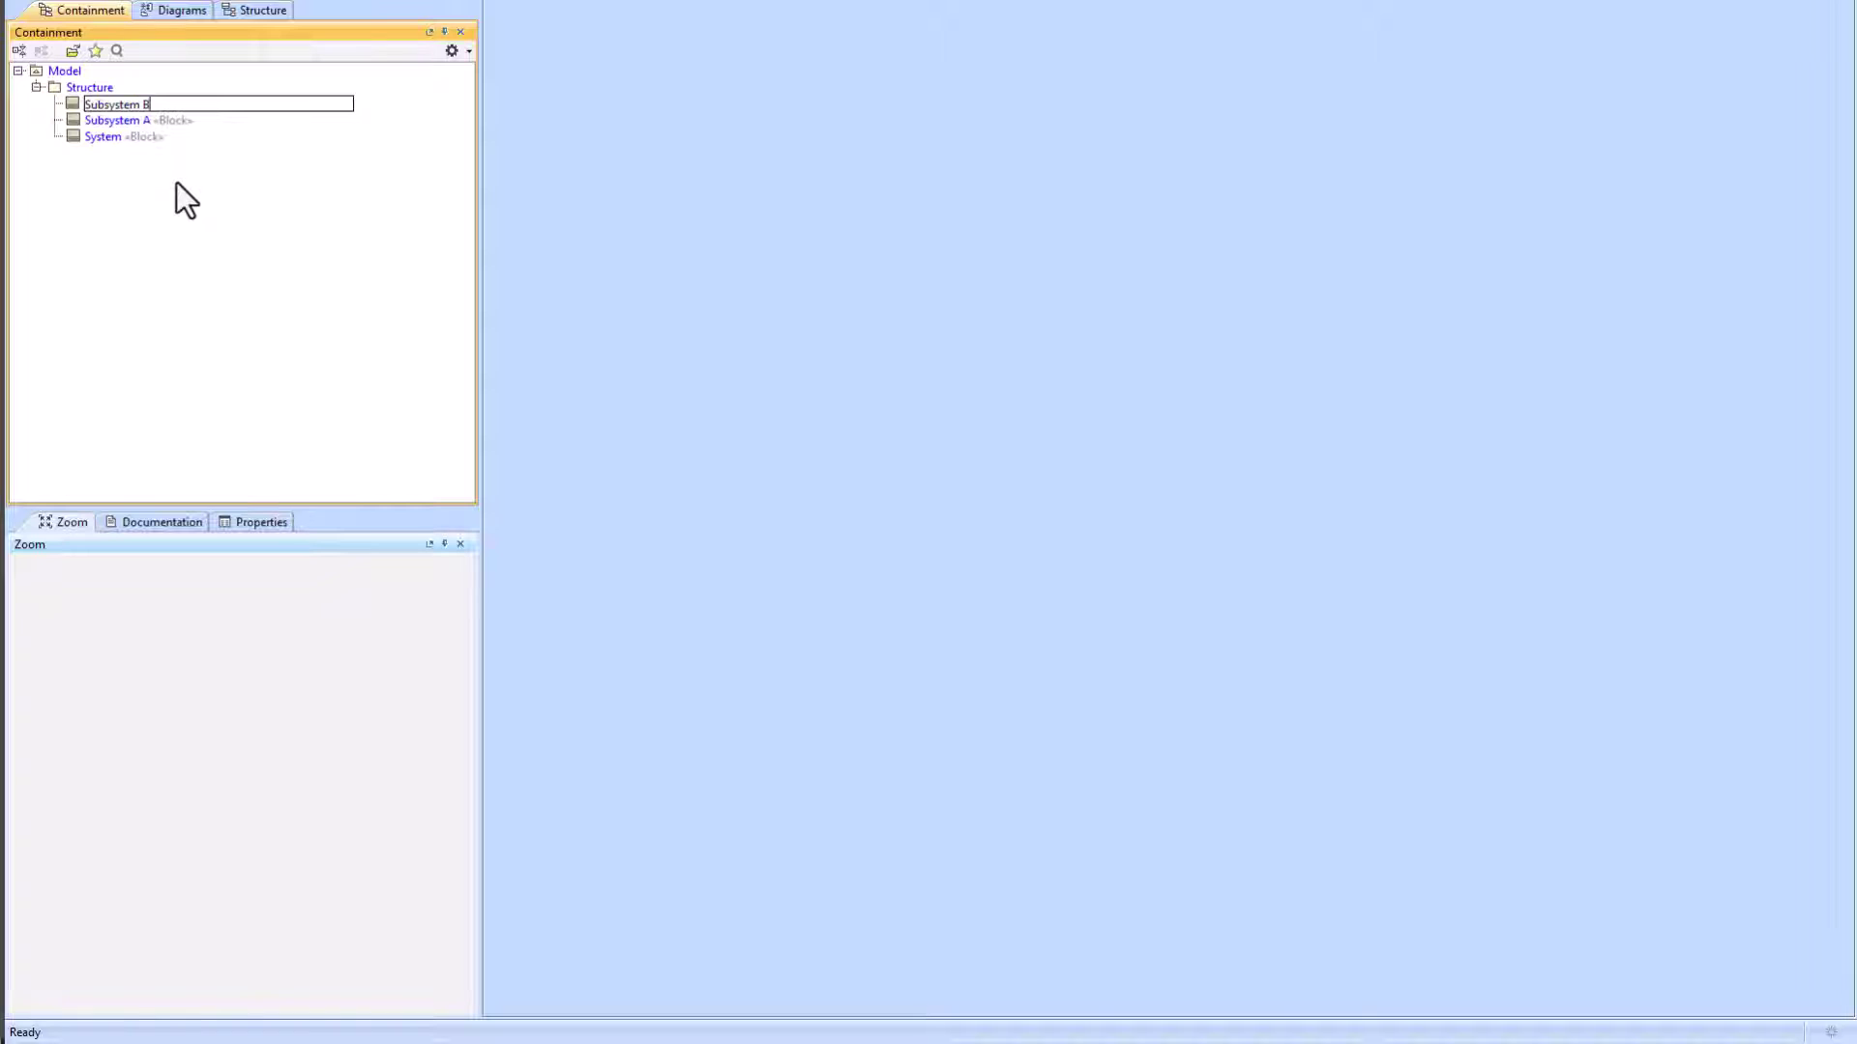
click(85, 83)
right_click(85, 85)
click(130, 147)
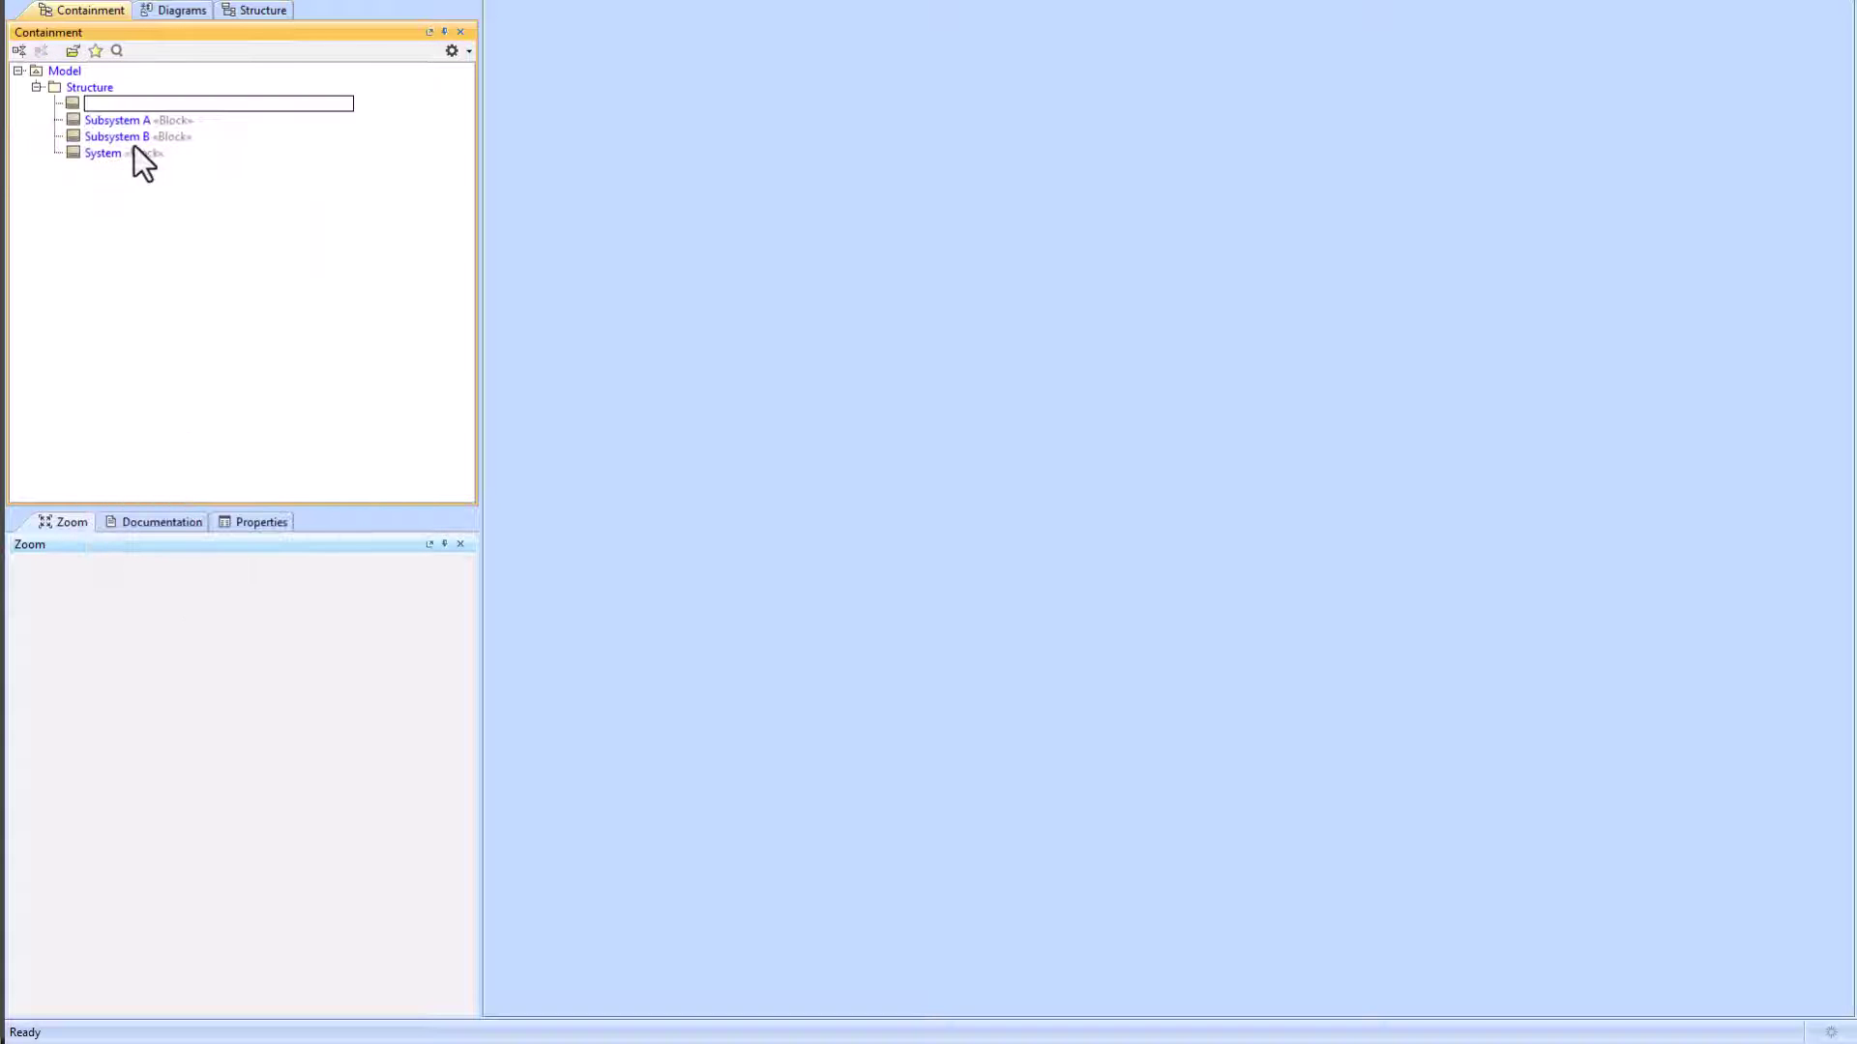
text(Subsystem C)
Step: Create a block definition diagram under the System block and place System and the three subsystem blocks on it
right_click(108, 153)
click(199, 189)
text(bd)
click(219, 228)
drag(102, 153, 837, 269)
click(116, 104)
shift+click(116, 137)
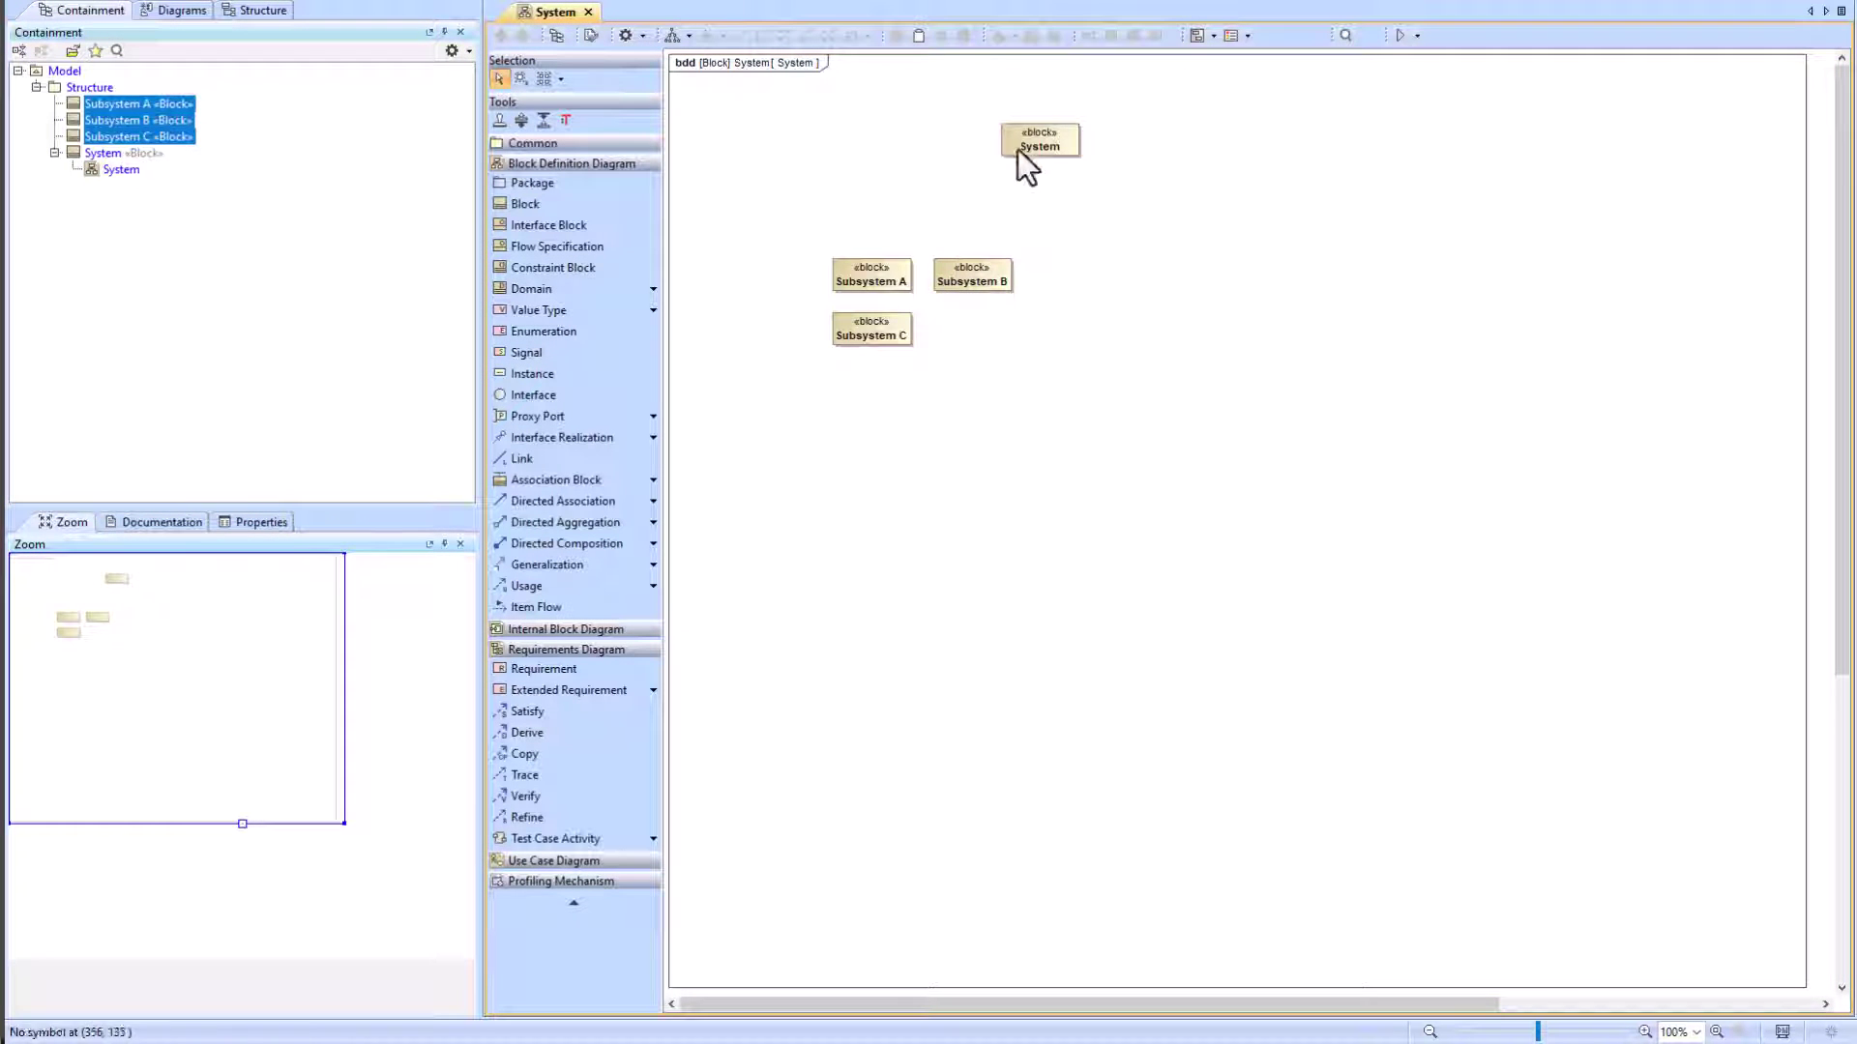
Step: Connect System to Subsystem A, Subsystem B and Subsystem C with directed compositions
click(1040, 140)
click(1102, 128)
click(870, 278)
click(1102, 129)
click(966, 274)
click(1102, 128)
click(890, 324)
Step: Lay out the blocks with the subsystems in one row below System and shrink the diagram frame around them
drag(779, 109, 1204, 358)
click(673, 35)
click(695, 62)
drag(1805, 986, 1180, 234)
drag(1124, 205, 995, 190)
Step: Create a package named Behavior in the model
right_click(58, 74)
click(139, 90)
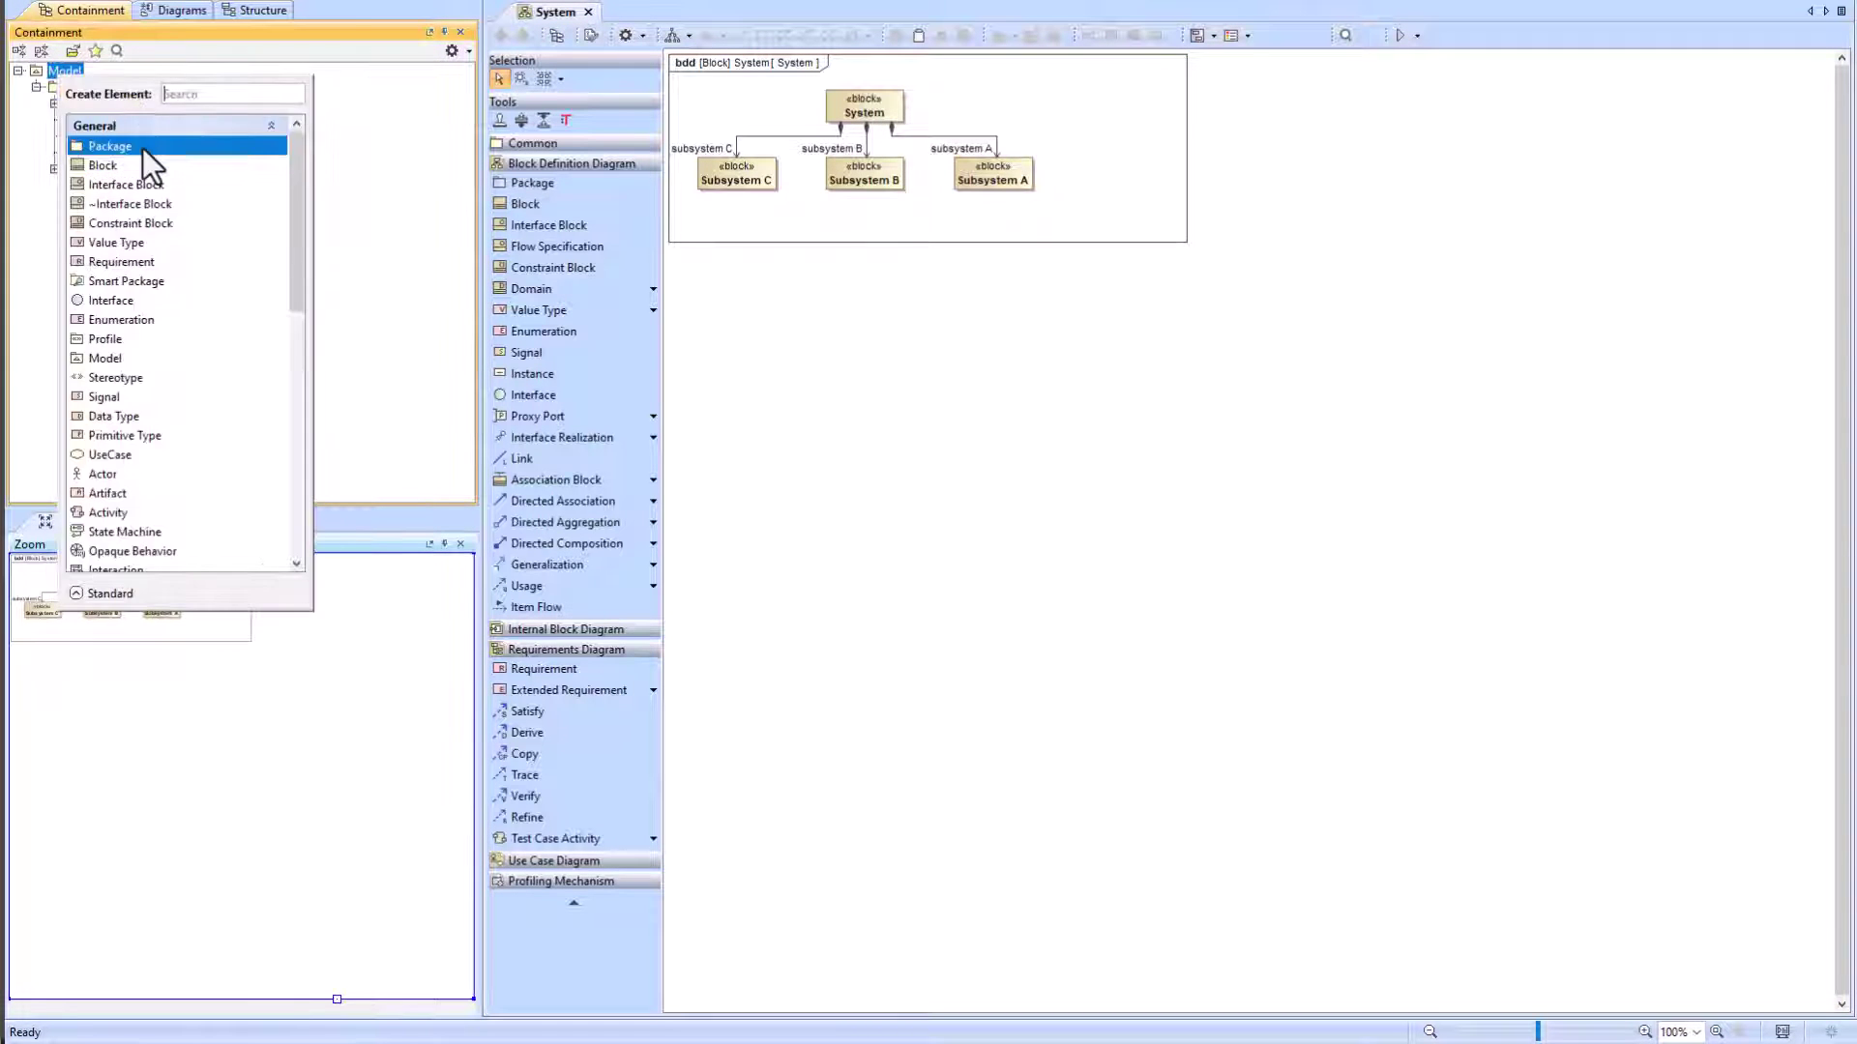
click(142, 148)
text(Behavior)
key(Return)
Step: Create a state machine diagram named System Behavior in the Behavior package
right_click(98, 88)
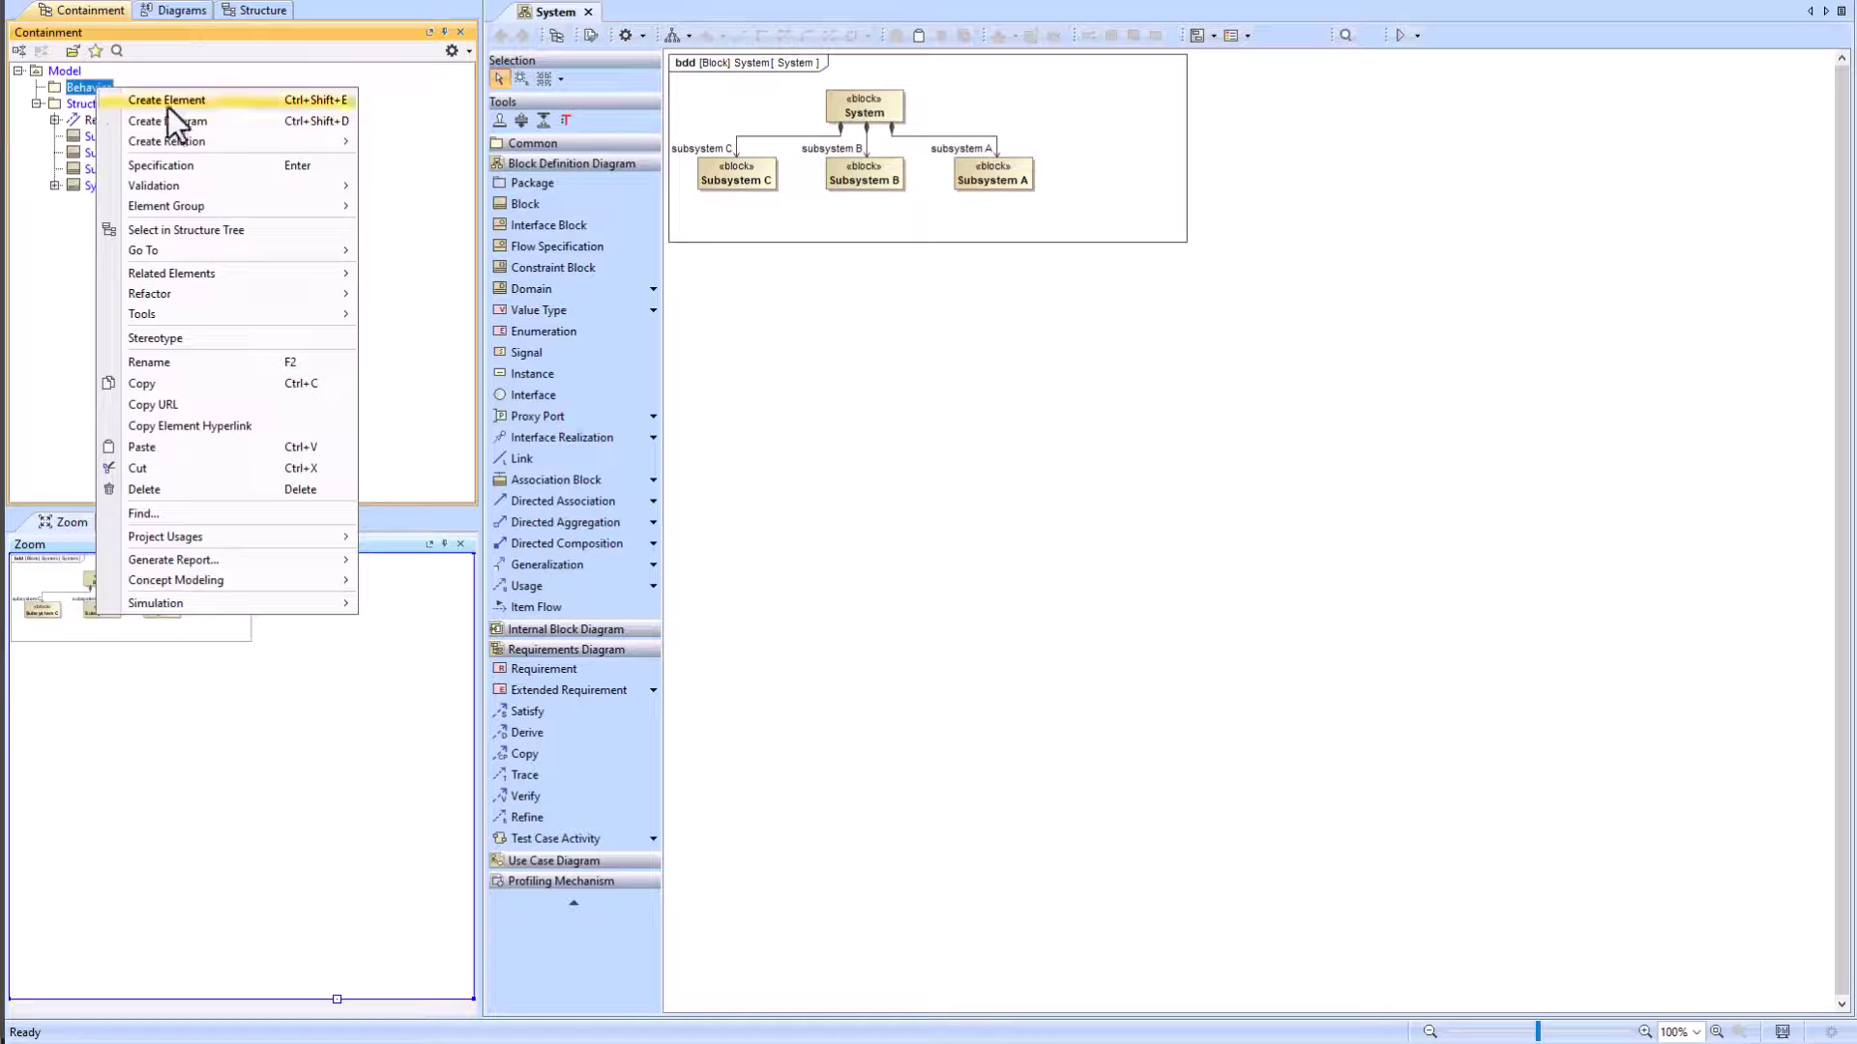
click(179, 121)
text(state)
click(221, 155)
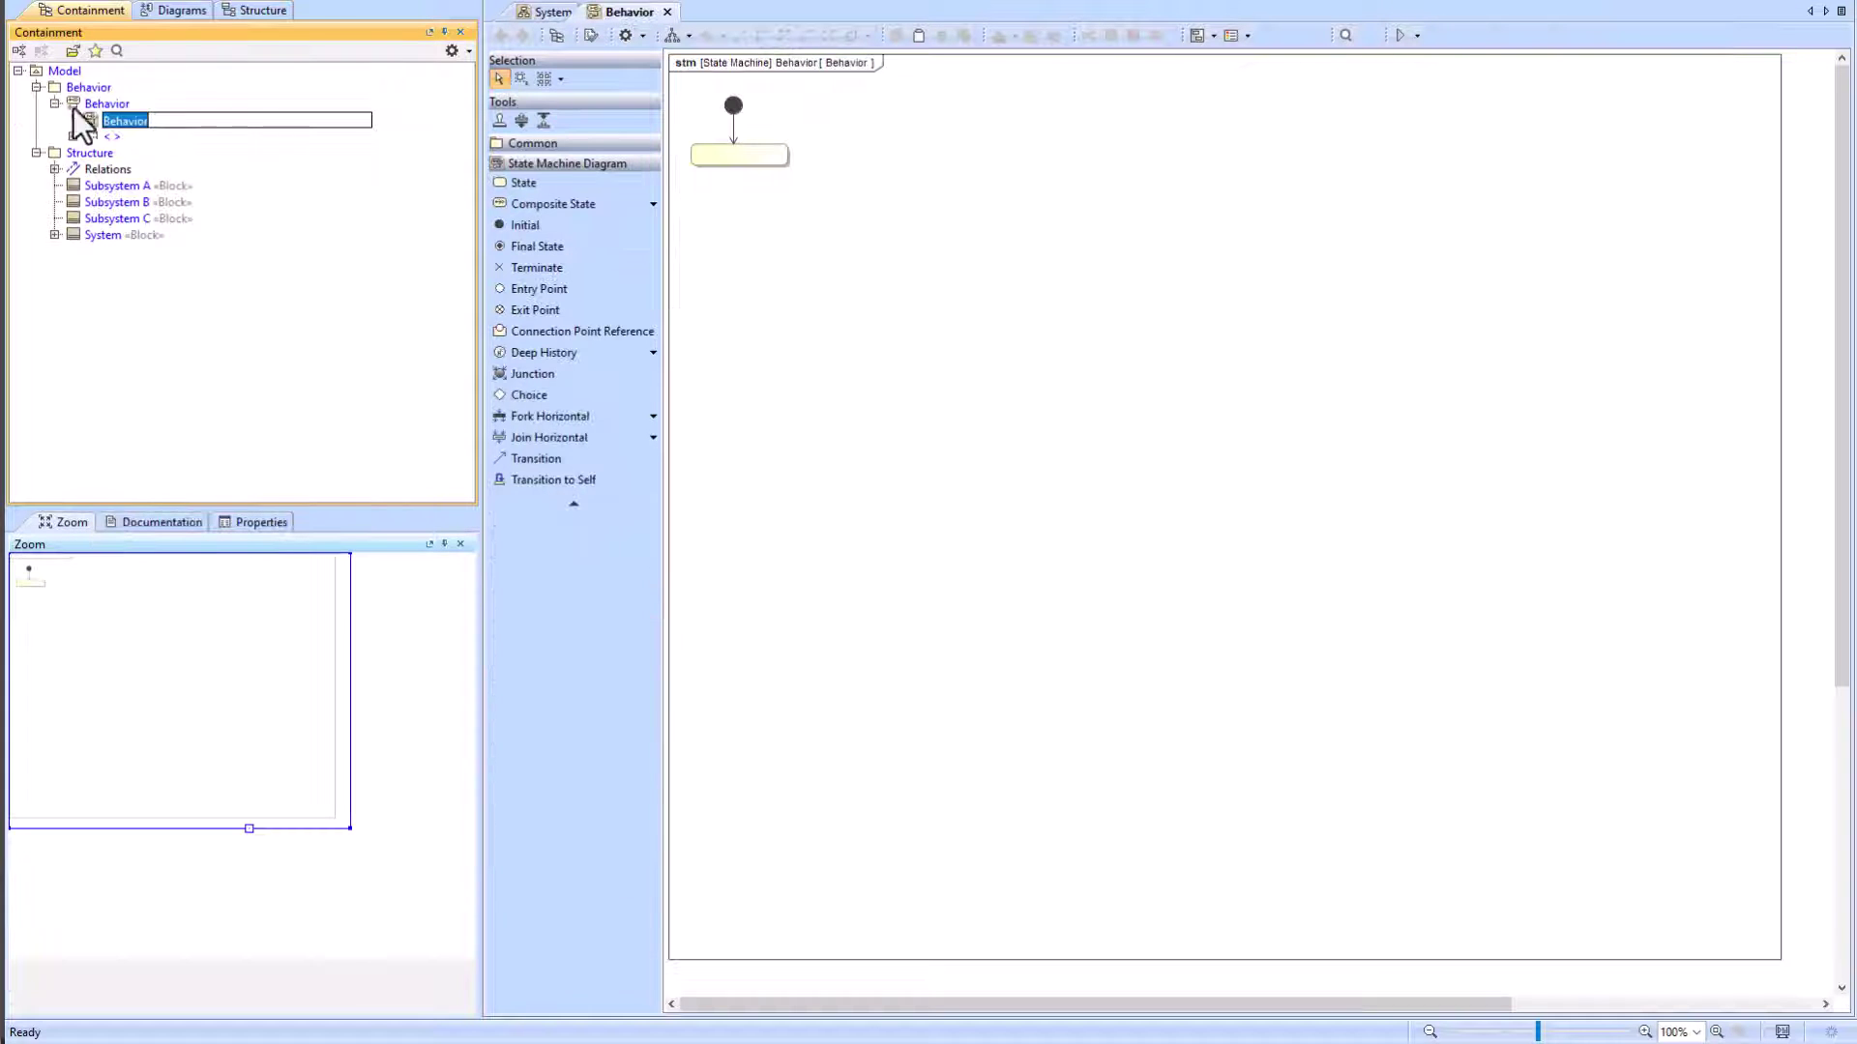
text(System Behavior)
key(Return)
Step: Name the existing state Off and add the states Initialize and Operational below it
click(737, 157)
key(s)
click(703, 190)
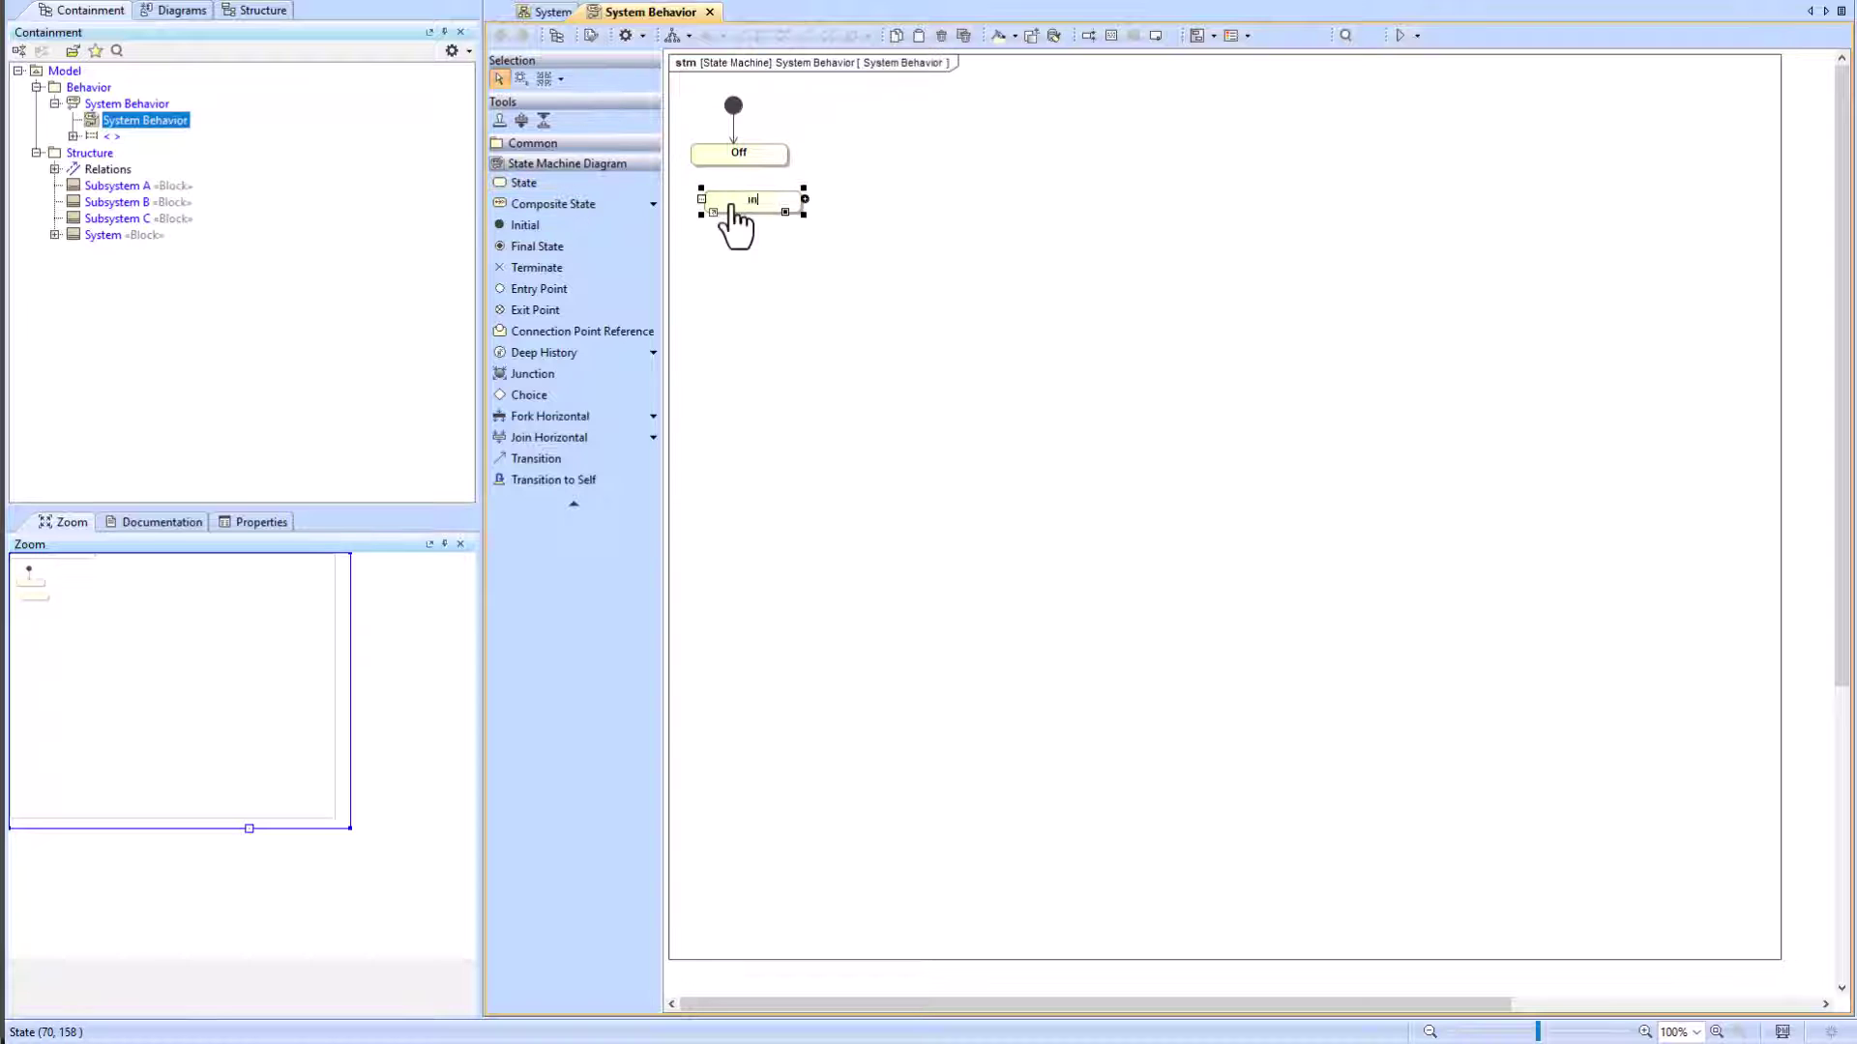
key(Return)
drag(763, 237, 762, 238)
key(s)
click(703, 271)
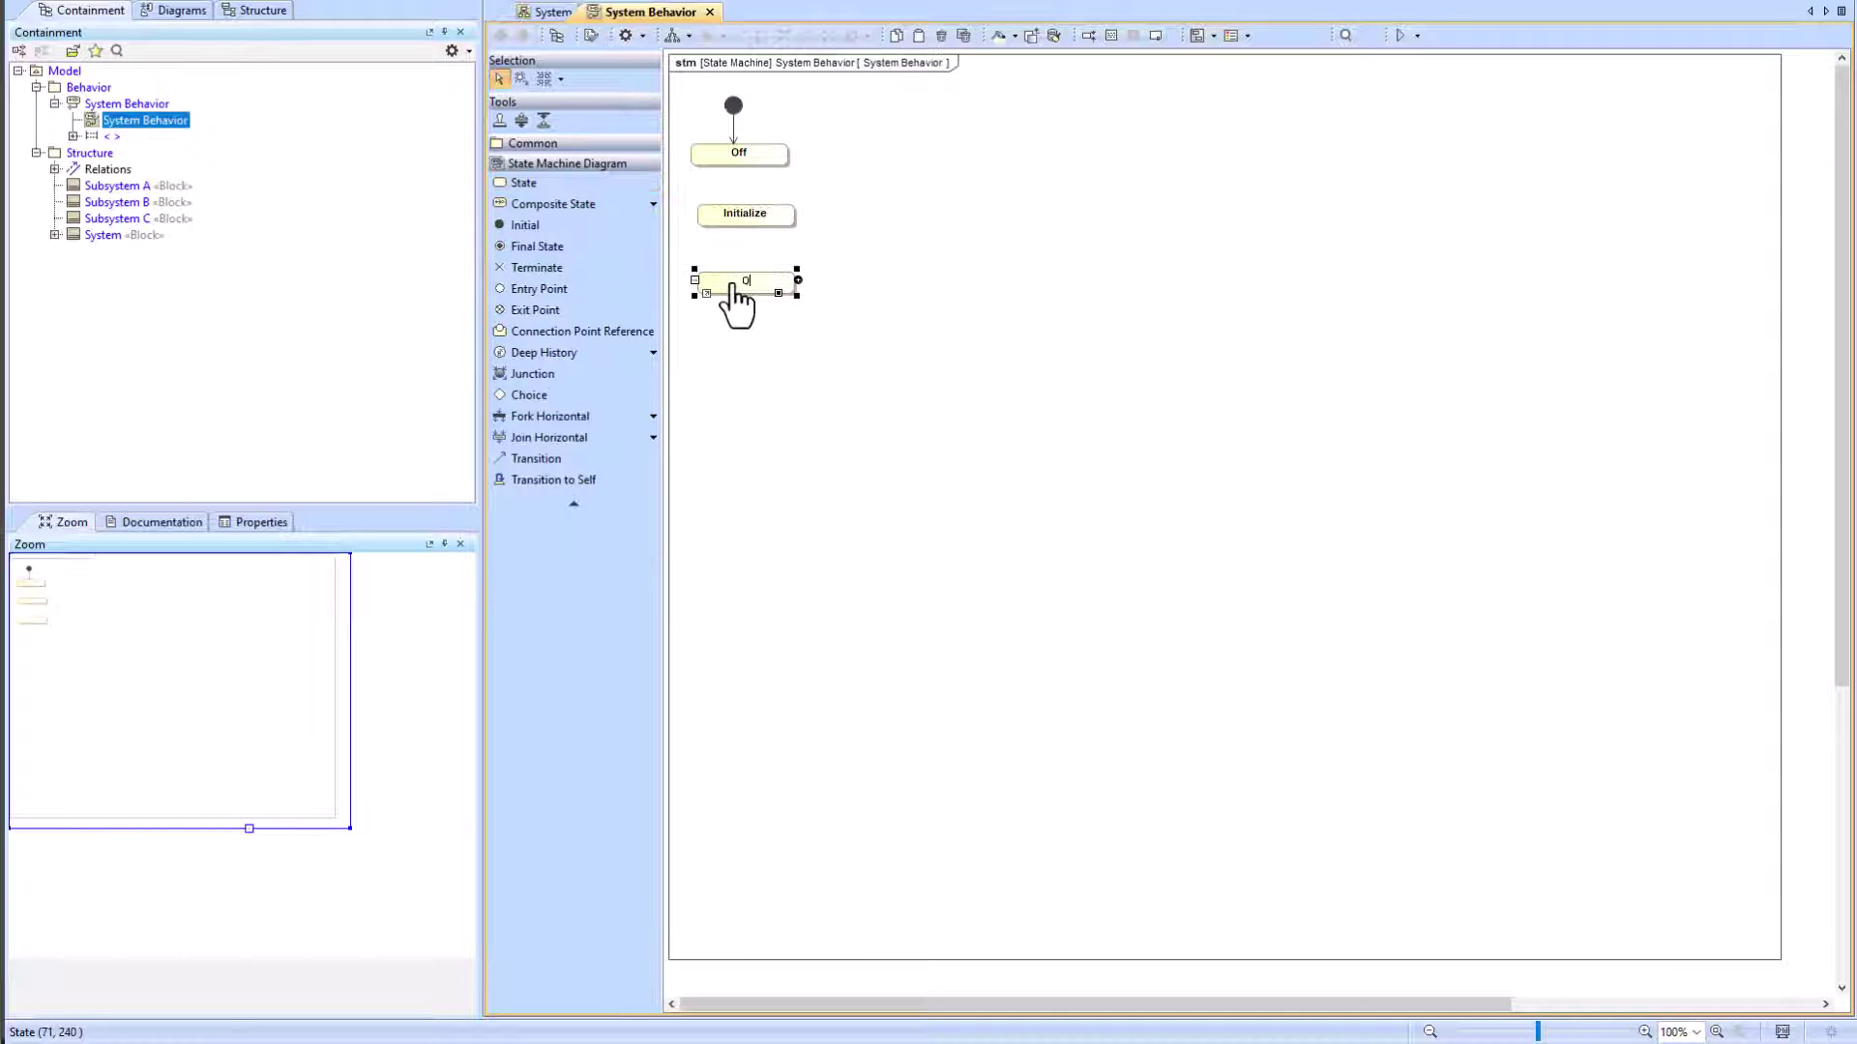
Step: Draw transitions from Off to Initialize and from Initialize to Operational
key(t)
click(754, 160)
click(758, 211)
key(t)
click(762, 219)
click(772, 286)
Step: Shrink the state machine diagram frame to fit around its states
click(1751, 959)
double_click(1780, 959)
click(1716, 1032)
click(885, 229)
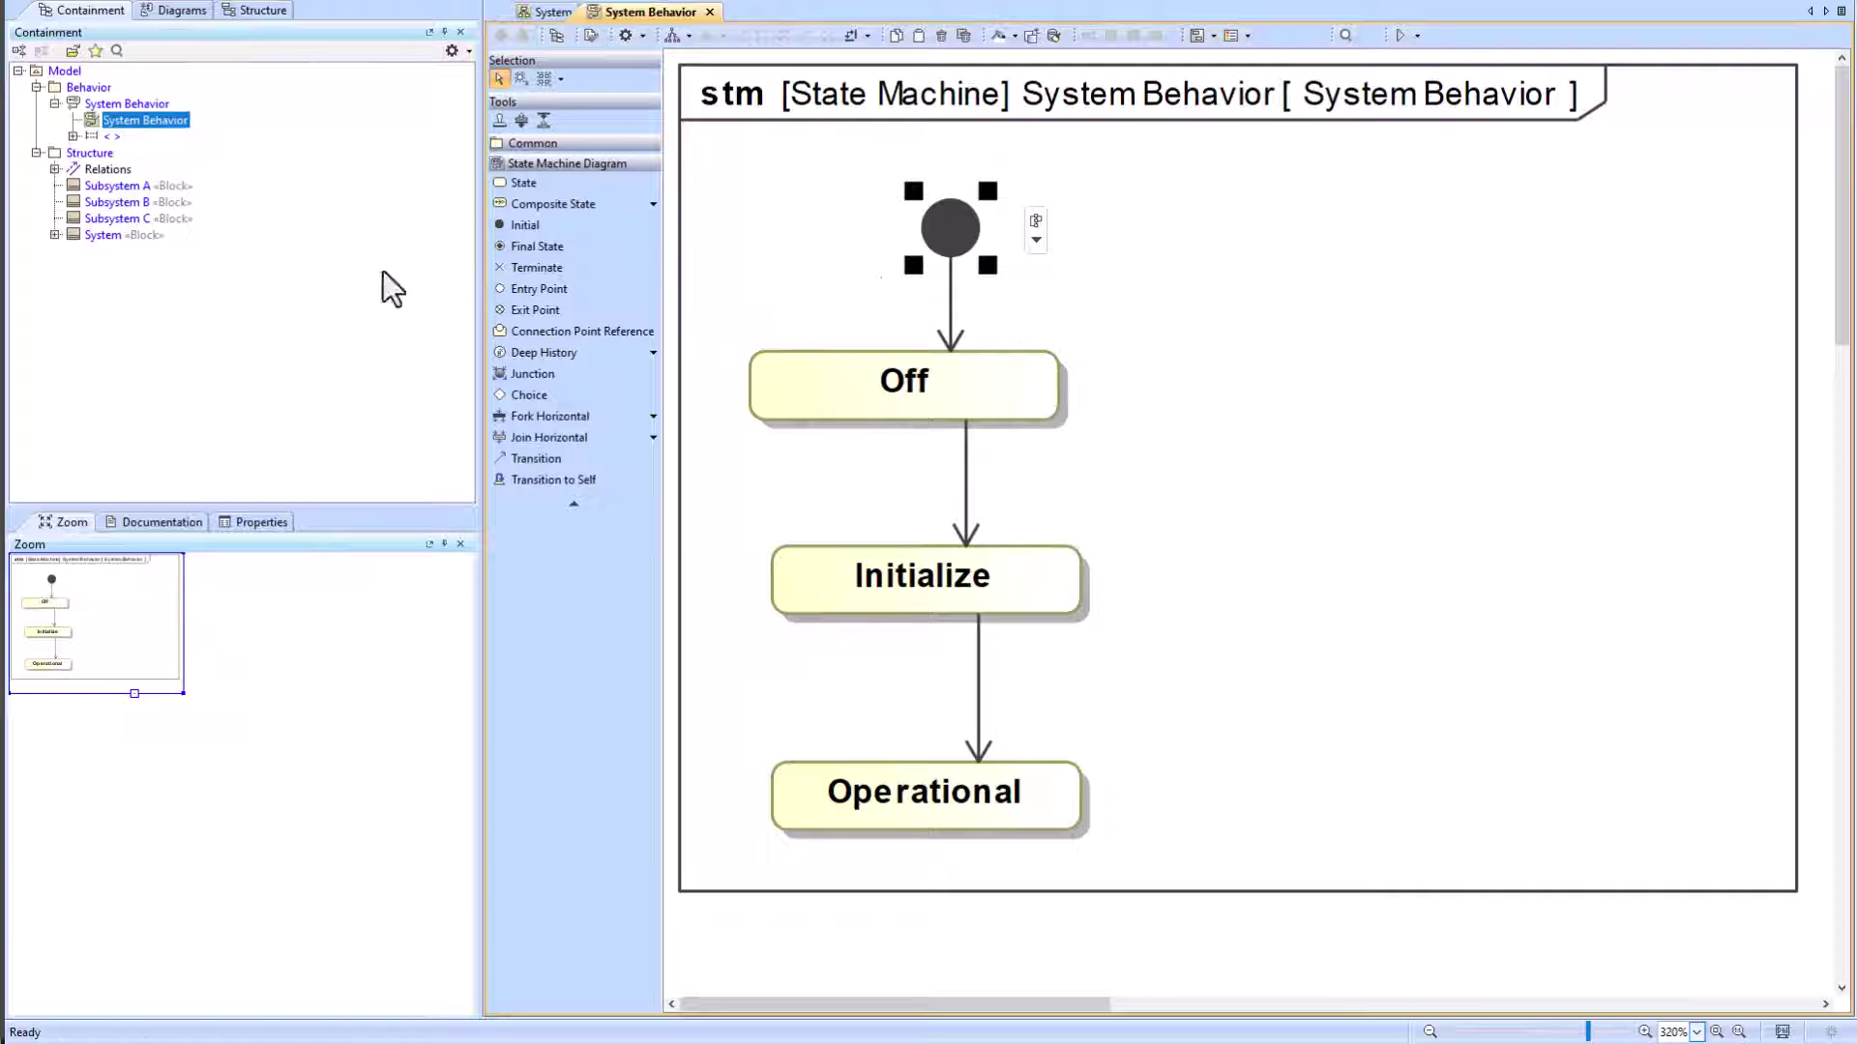
Step: Check the Classifier Behavior property in the System block's specification by filtering for "class"
click(107, 235)
right_click(107, 235)
click(145, 311)
click(895, 771)
text(class)
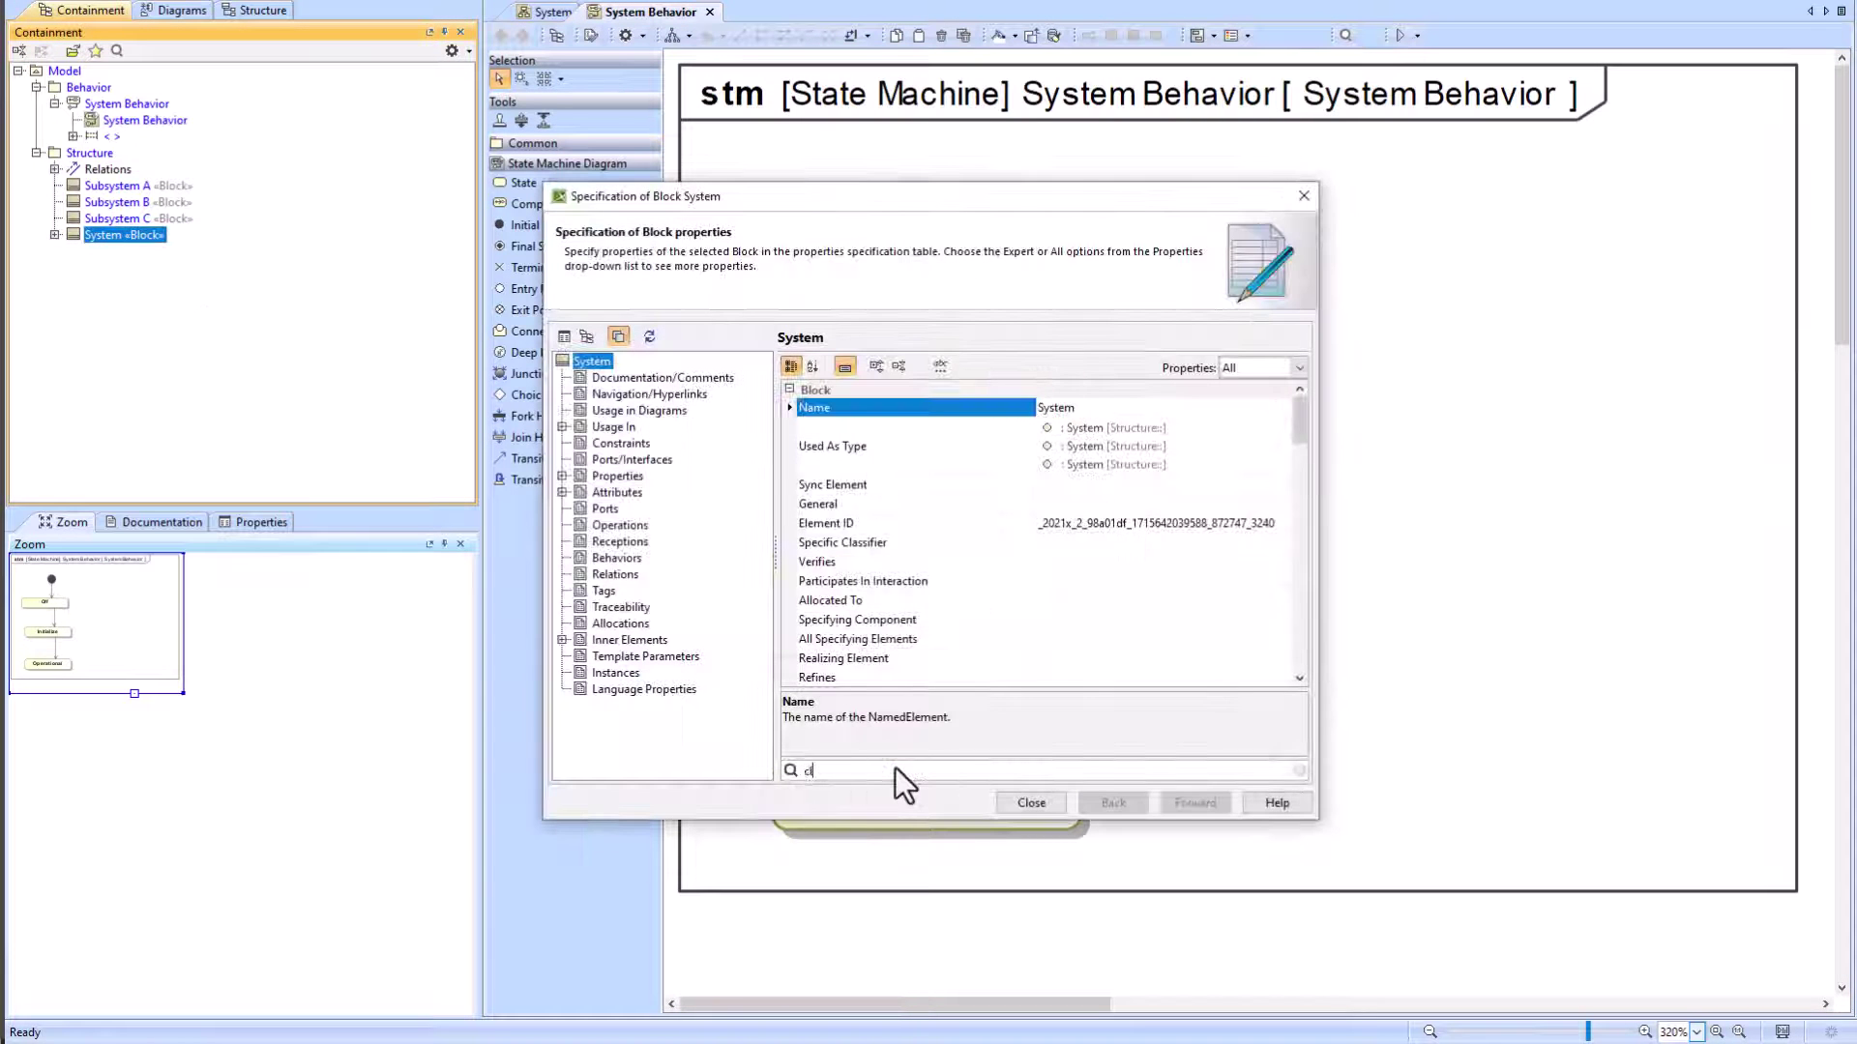
click(1105, 543)
key(Escape)
key(Escape)
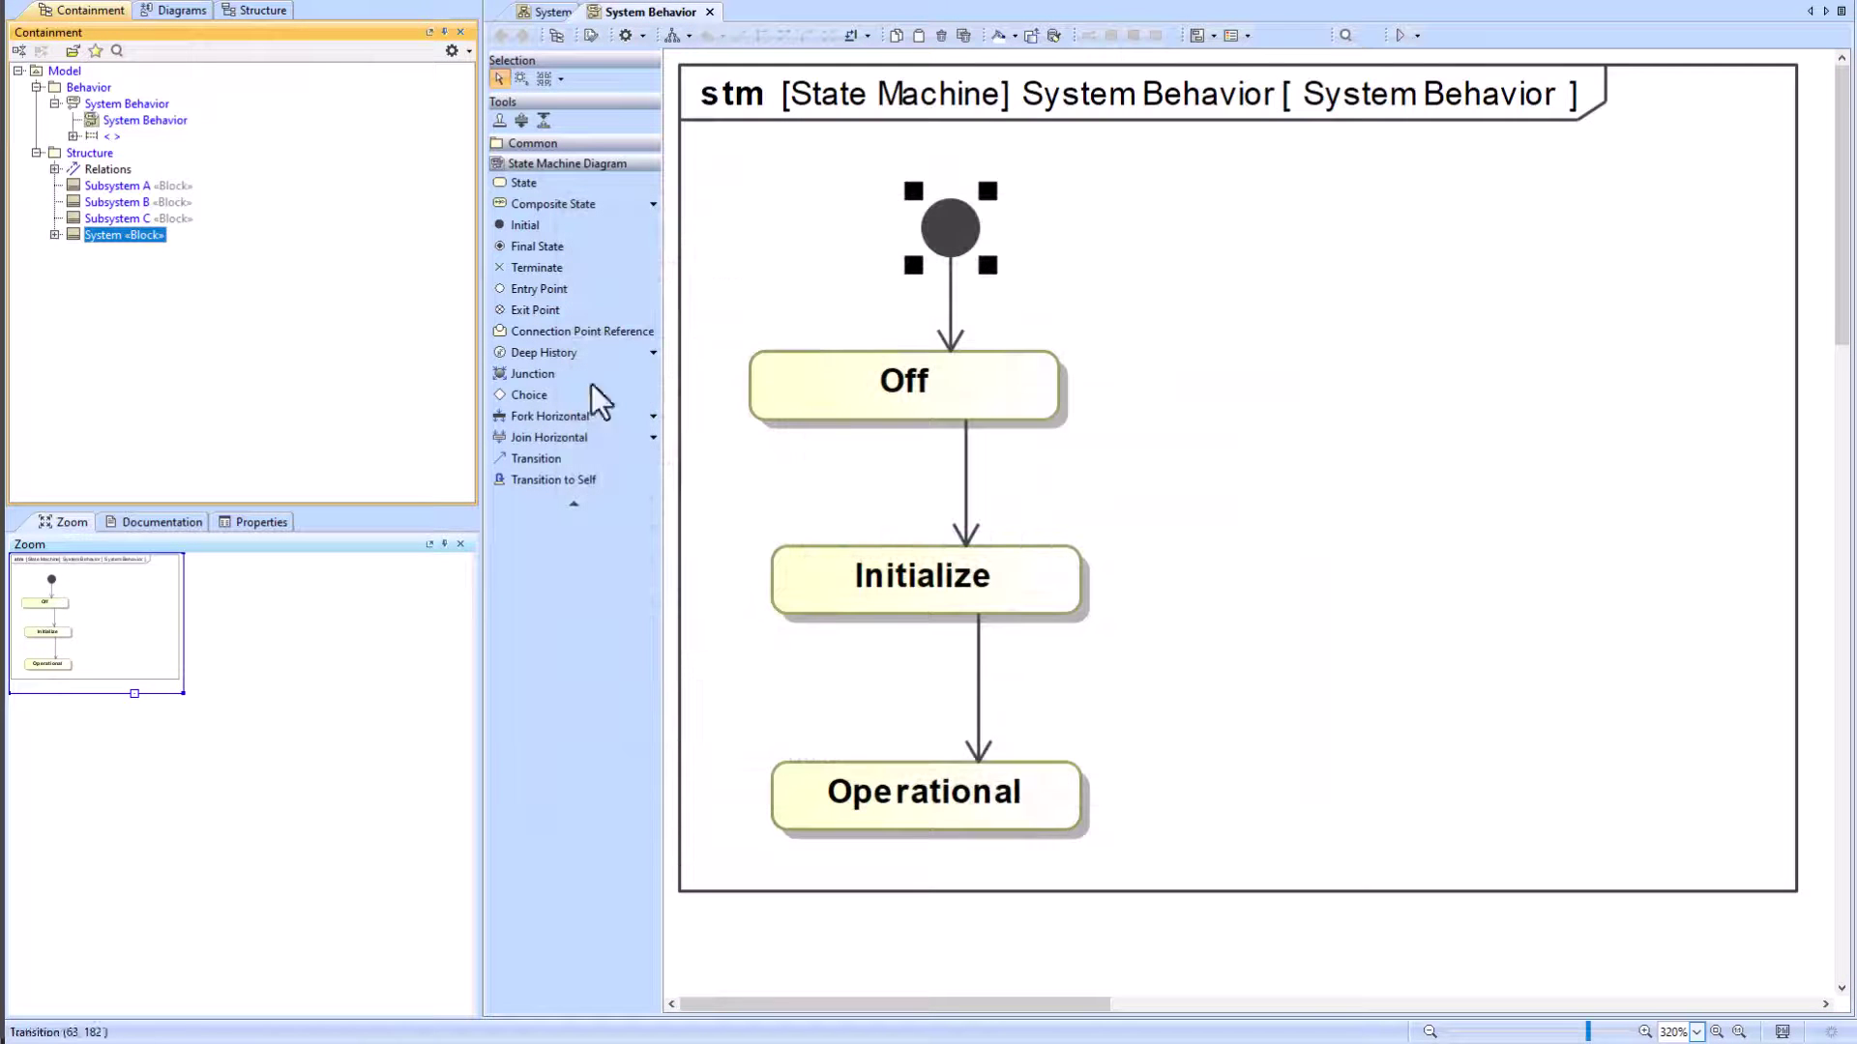
Step: Move the System Behavior state machine into the System block and check the block's Classifier Behavior property
drag(109, 105, 106, 235)
right_click(114, 187)
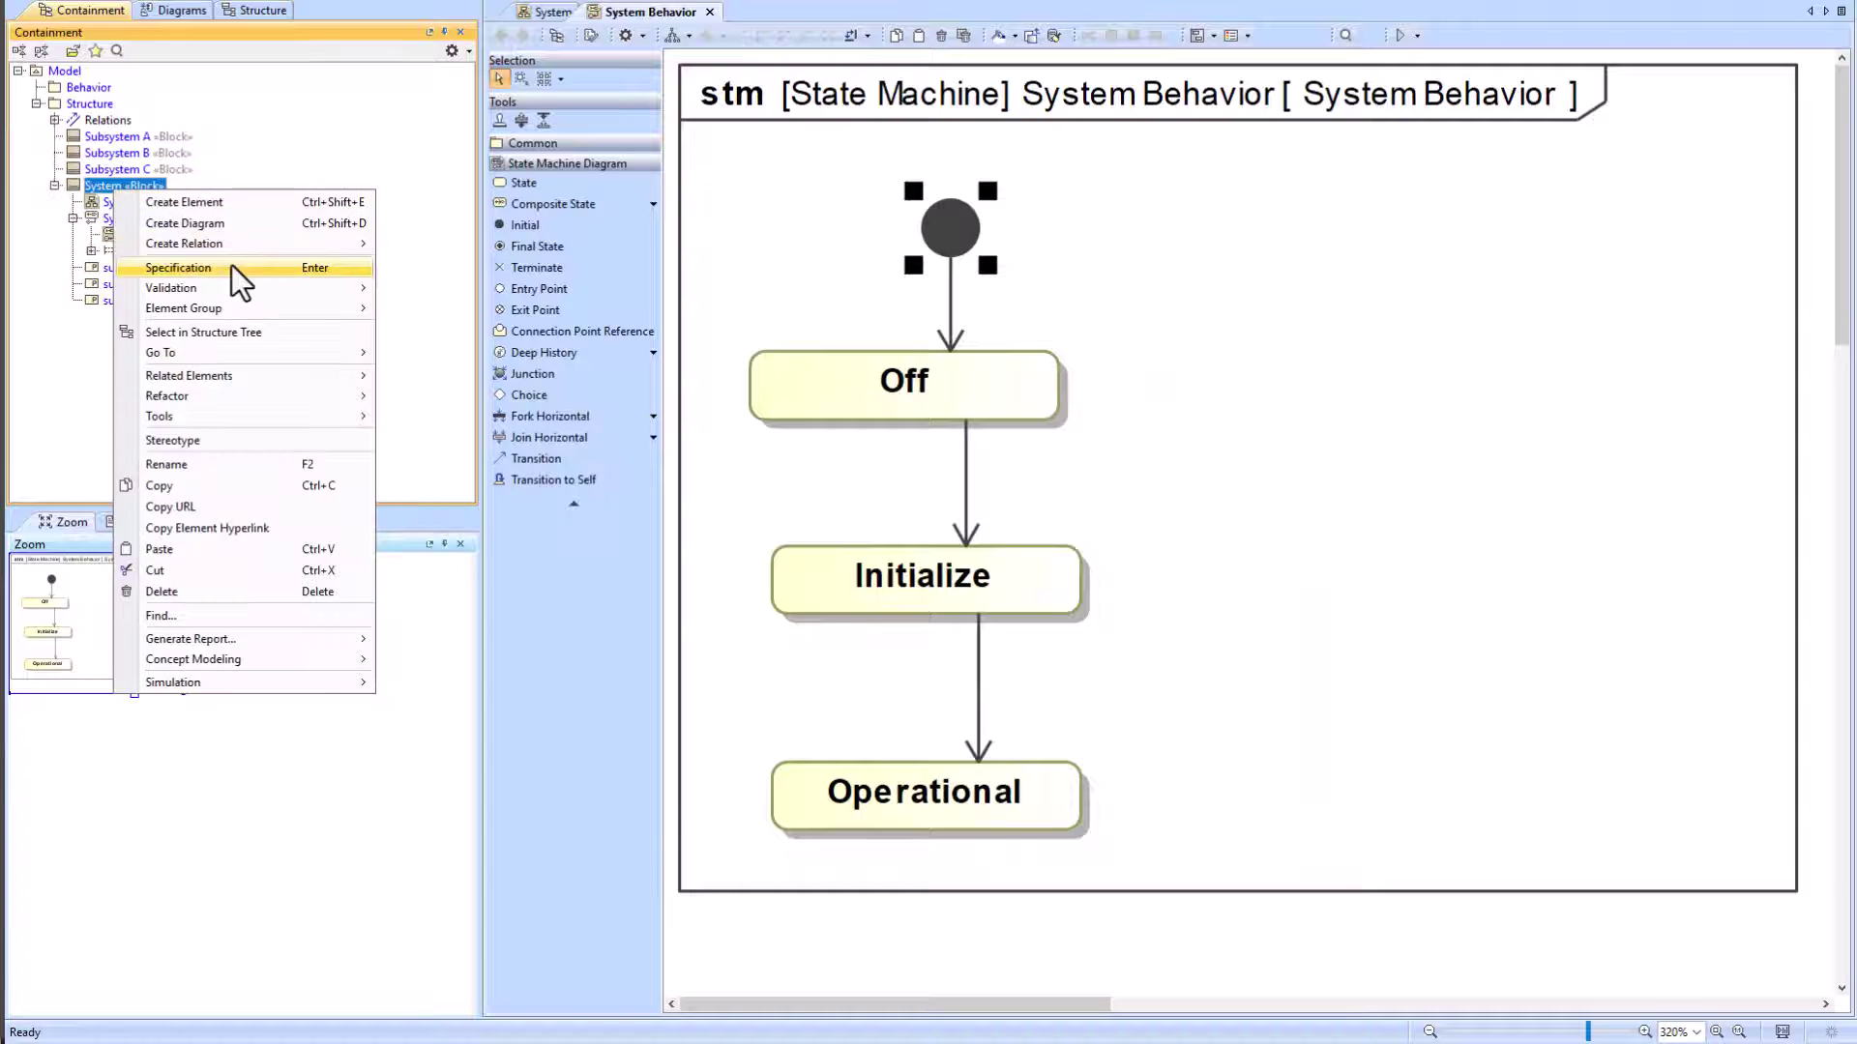
click(236, 277)
click(937, 769)
text(class)
click(1088, 546)
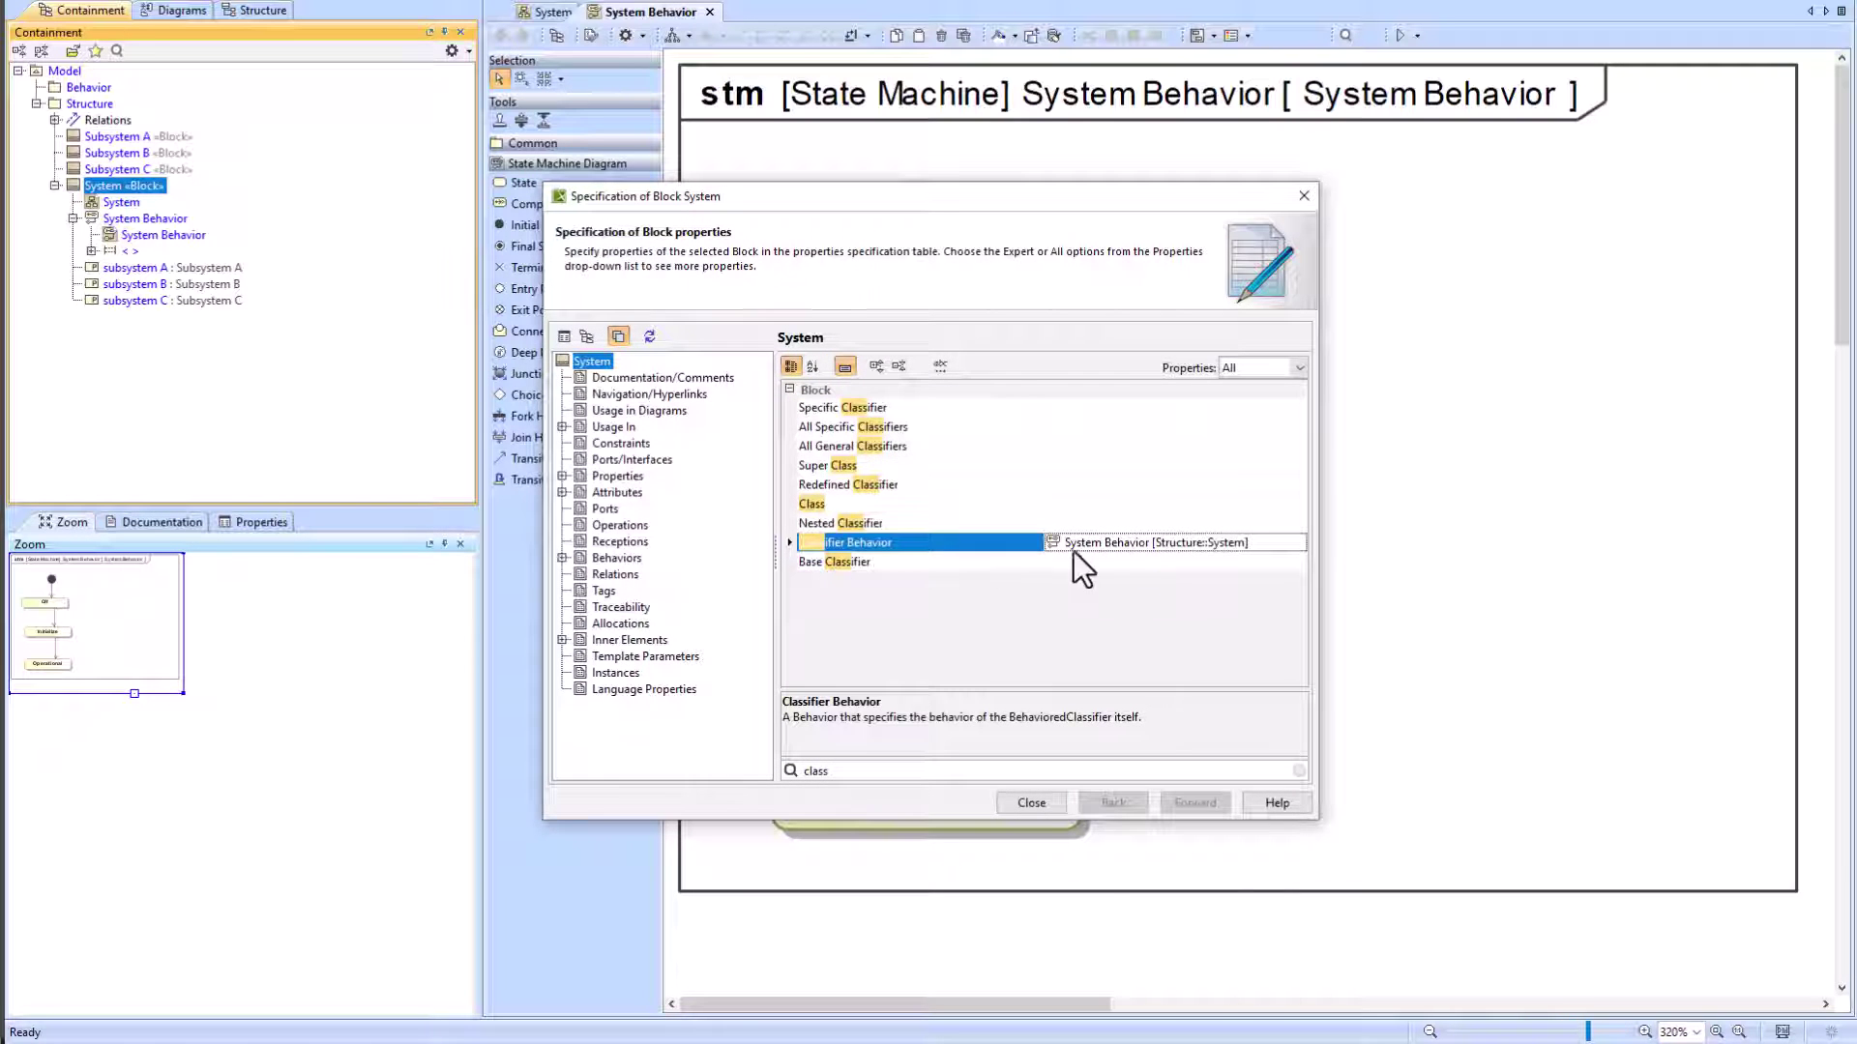
click(1031, 804)
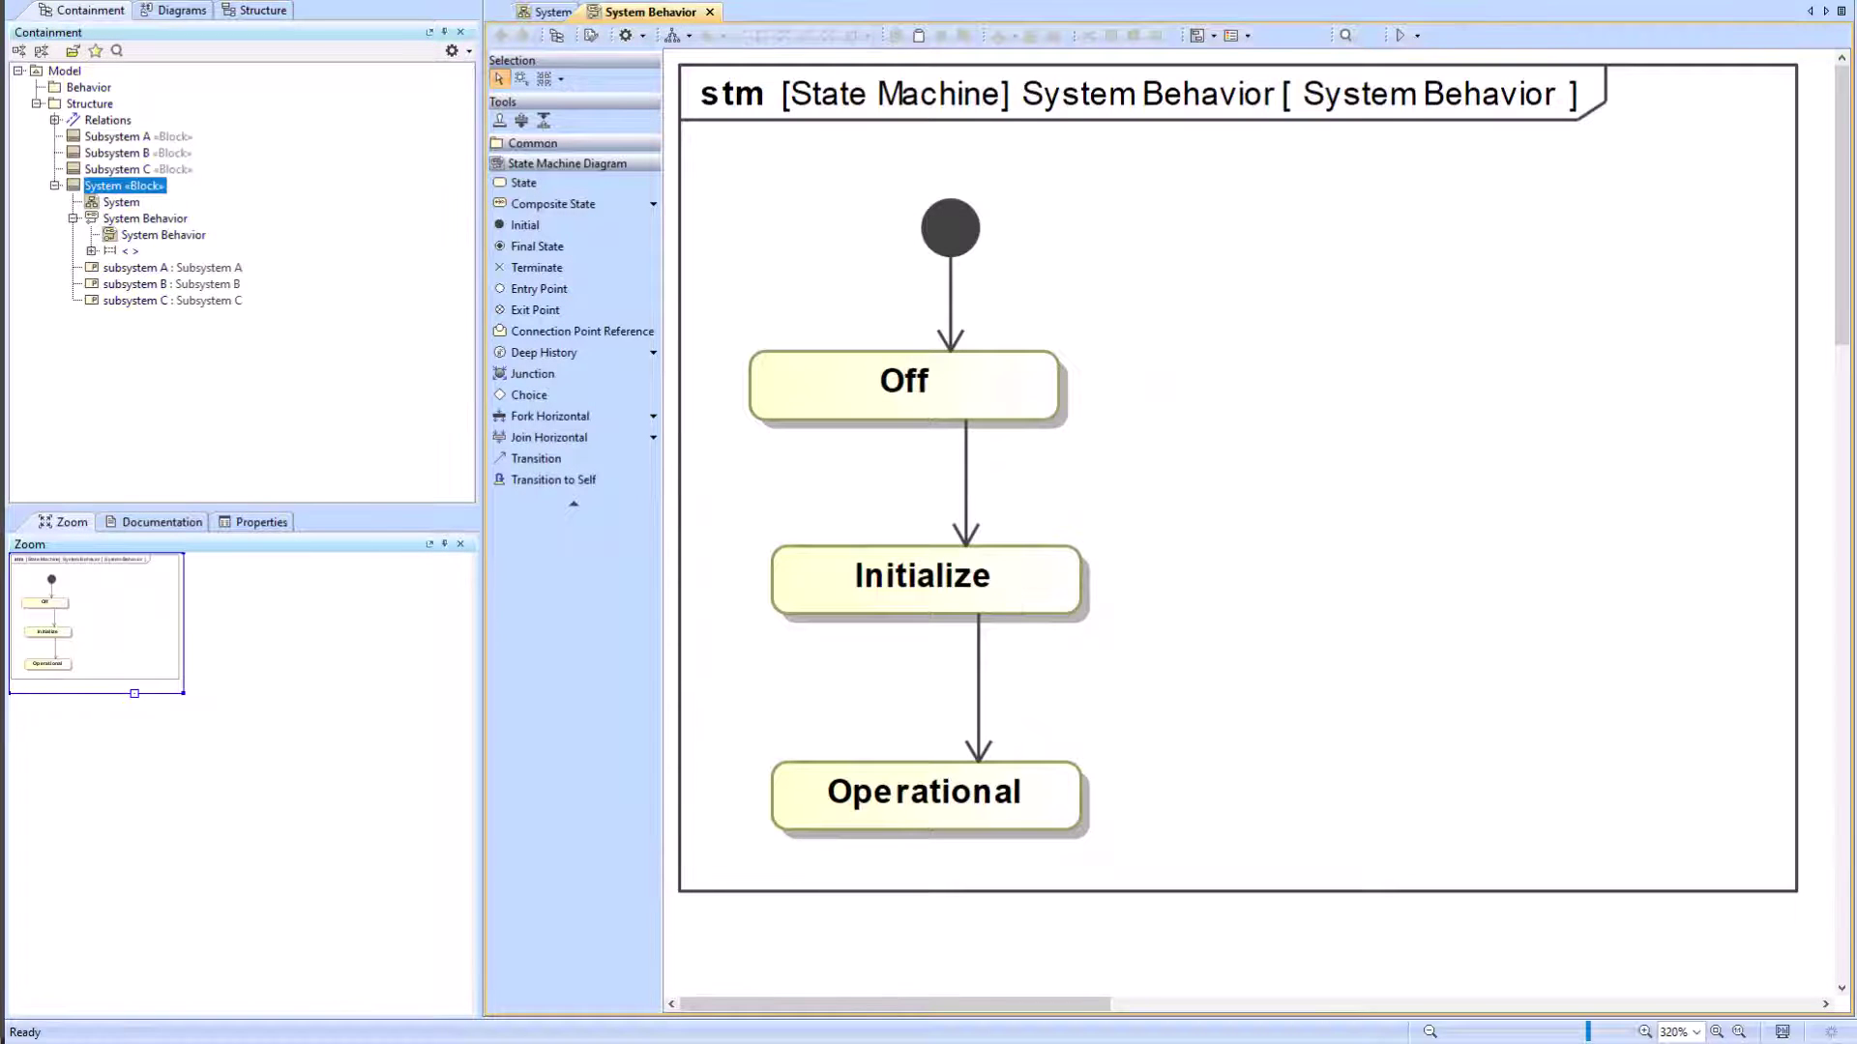
Step: Create a package named Signals inside the Behavior package
right_click(88, 89)
click(154, 157)
click(165, 223)
text(Signals)
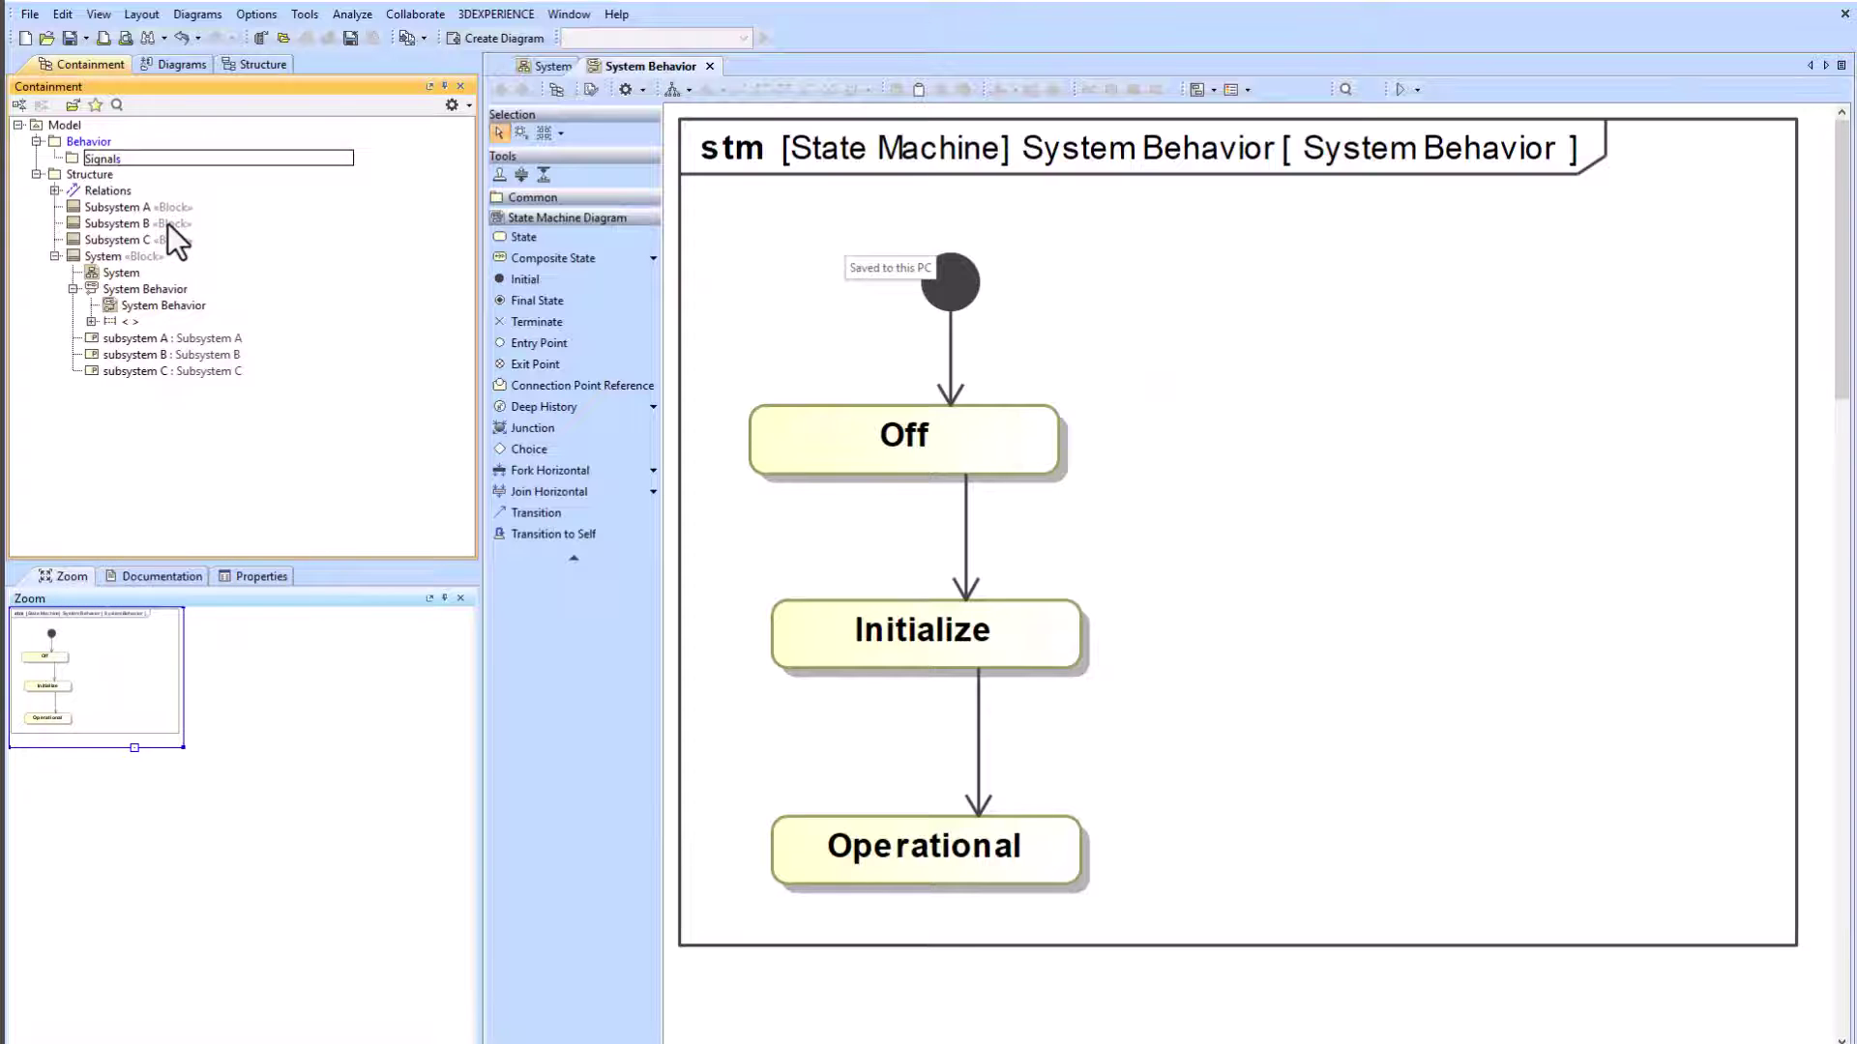
key(Return)
Step: Add two signals named To Init and To Operational to the Signals package
right_click(106, 160)
click(121, 172)
click(178, 479)
text(To Init)
key(Return)
right_click(95, 158)
click(156, 166)
click(164, 471)
text(To Operational)
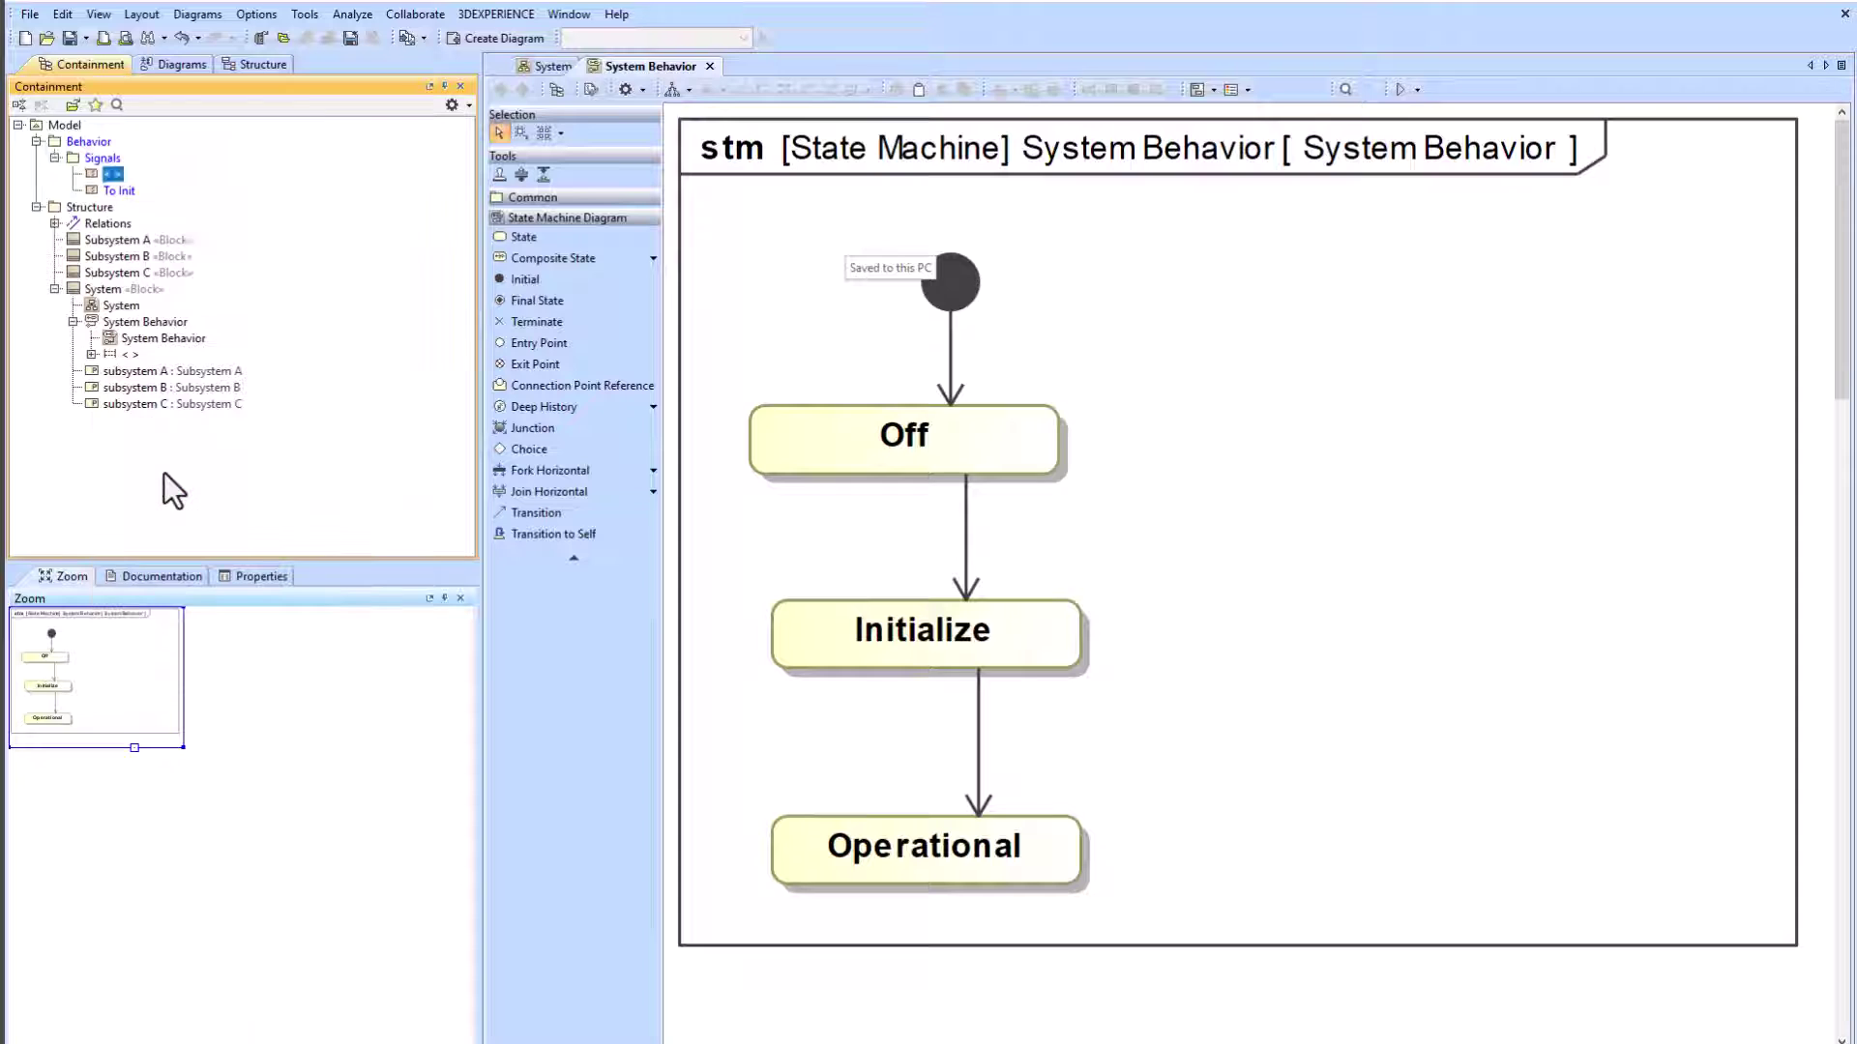
key(Return)
Step: Assign To Init as trigger of the Off-to-Initialize transition and To Operational as trigger of the Initialize-to-Operational transition
drag(124, 174, 987, 744)
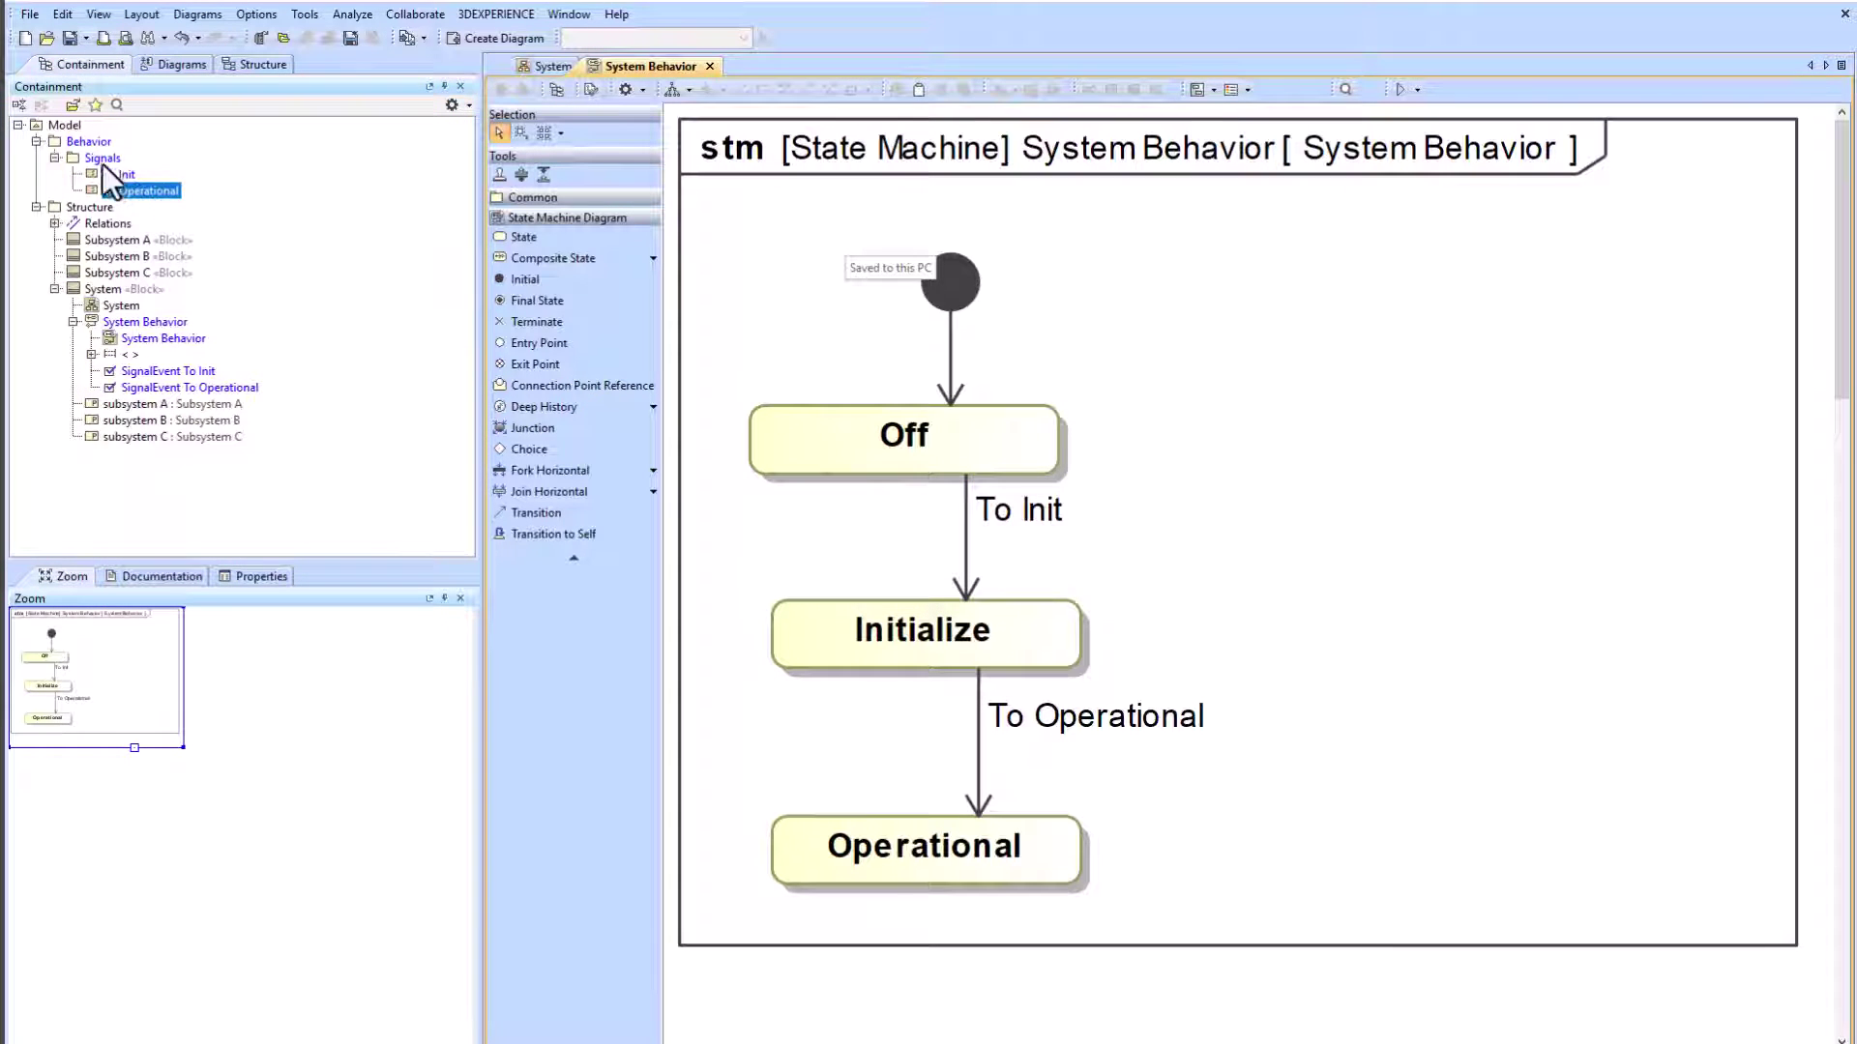
click(55, 158)
Step: Add a block named HW with the value property power : Real to the System block definition diagram
double_click(121, 273)
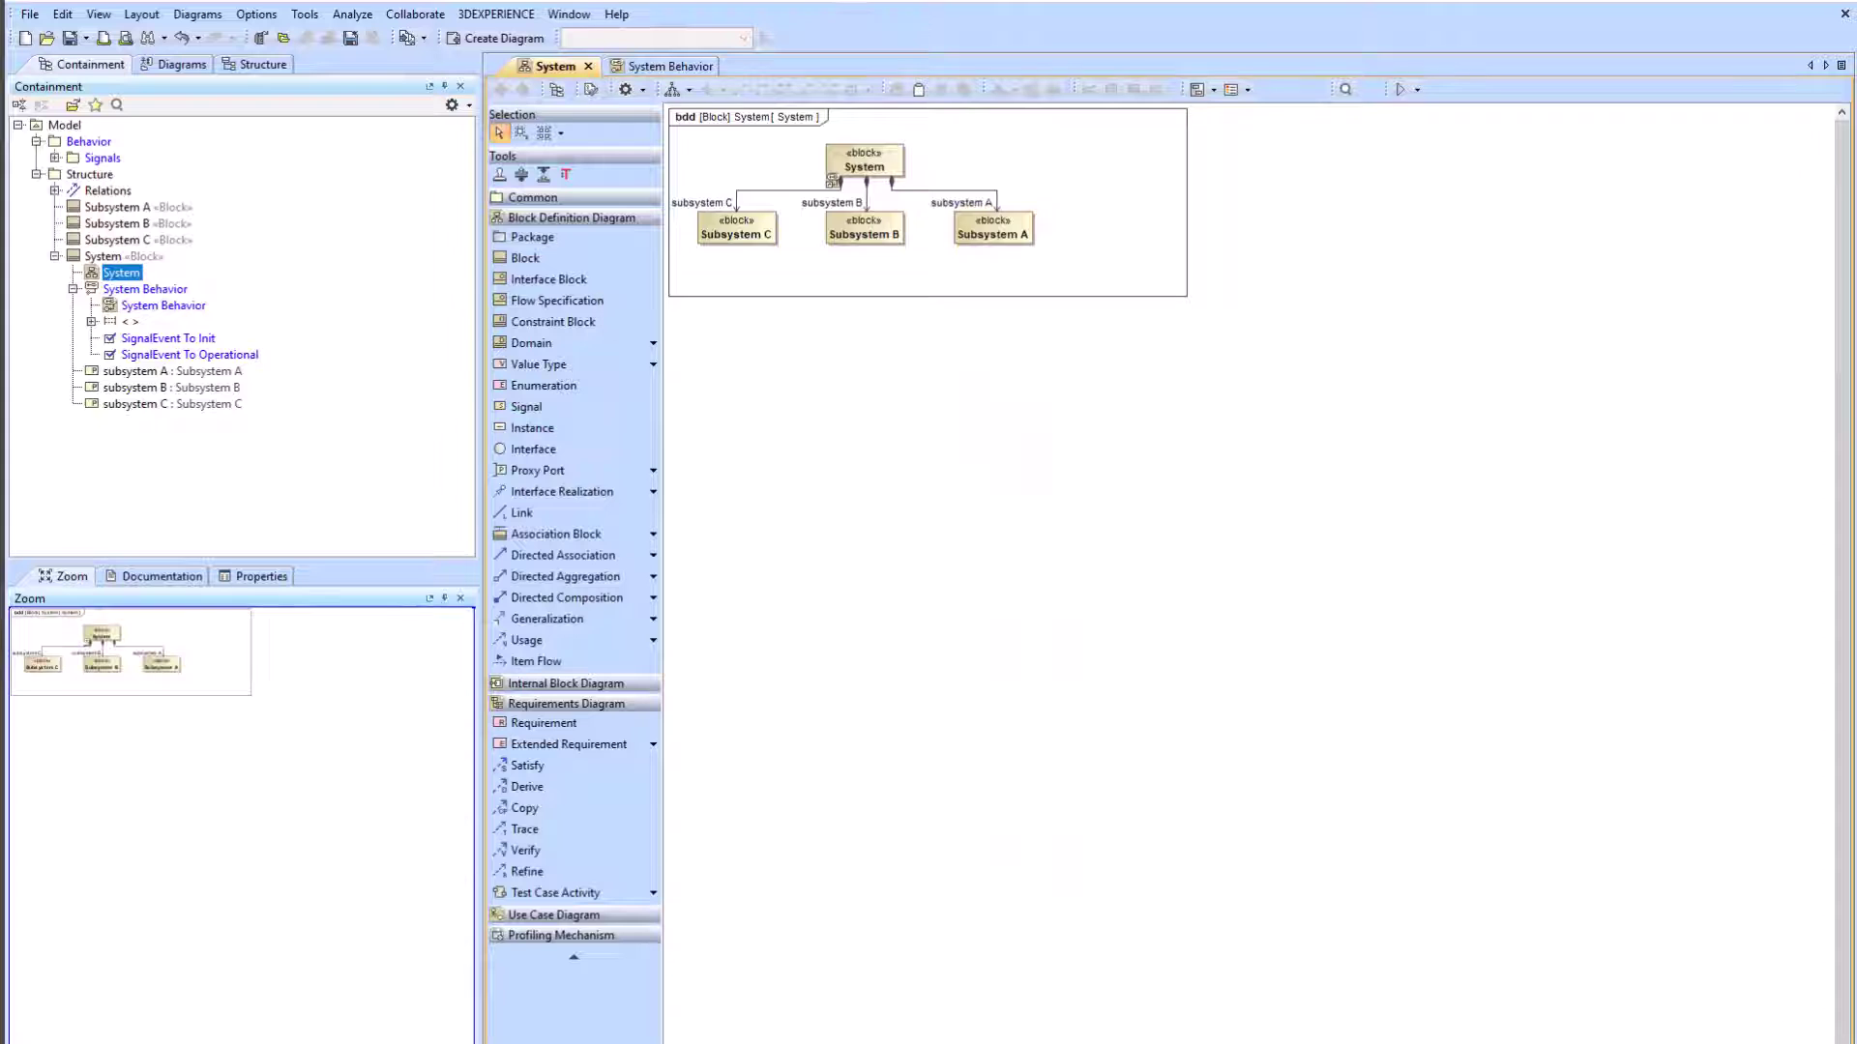
click(525, 258)
click(1684, 234)
text(HW)
key(Return)
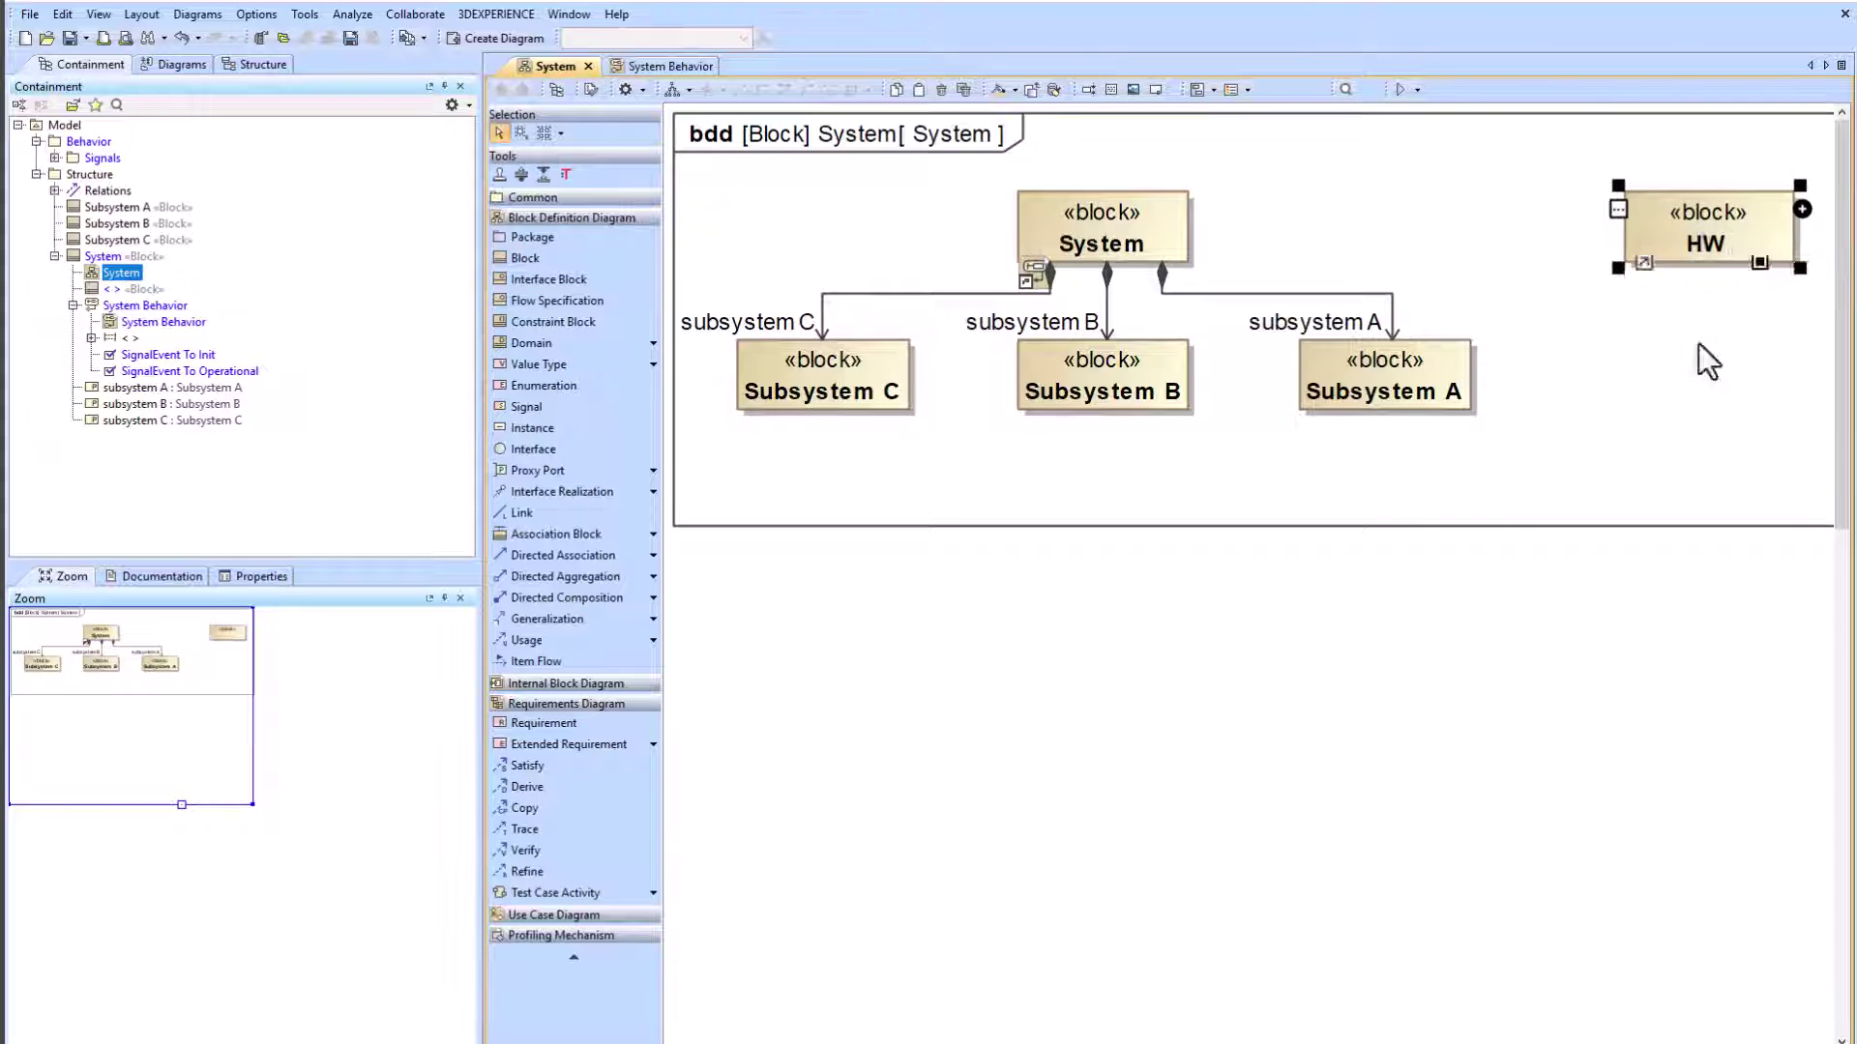
click(1758, 179)
click(1681, 270)
text(power:Real)
click(1468, 246)
Step: Draw generalizations to the HW block from System and the subsystem blocks
click(1102, 227)
click(1229, 193)
click(1661, 201)
click(822, 375)
click(1102, 387)
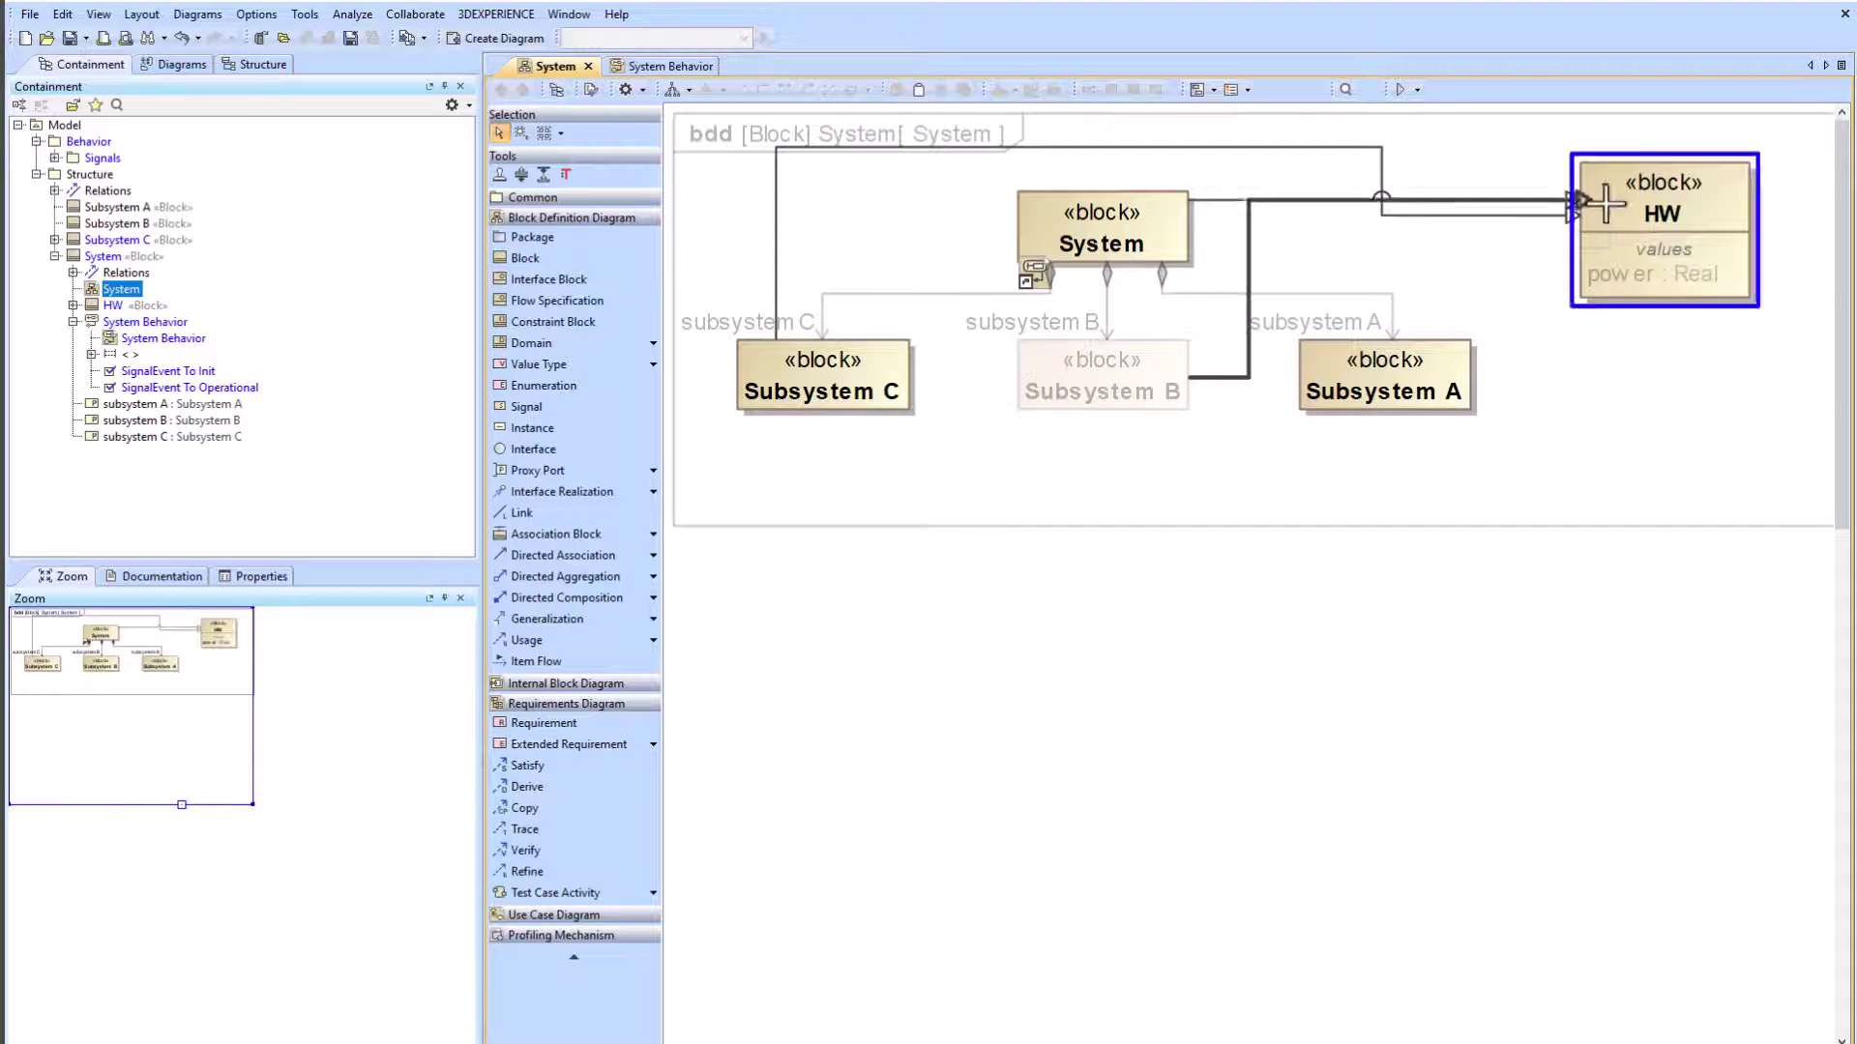
Step: Inspect the attributes of Subsystem A and the properties of the HW block in their specifications
right_click(1397, 379)
click(1493, 392)
click(617, 547)
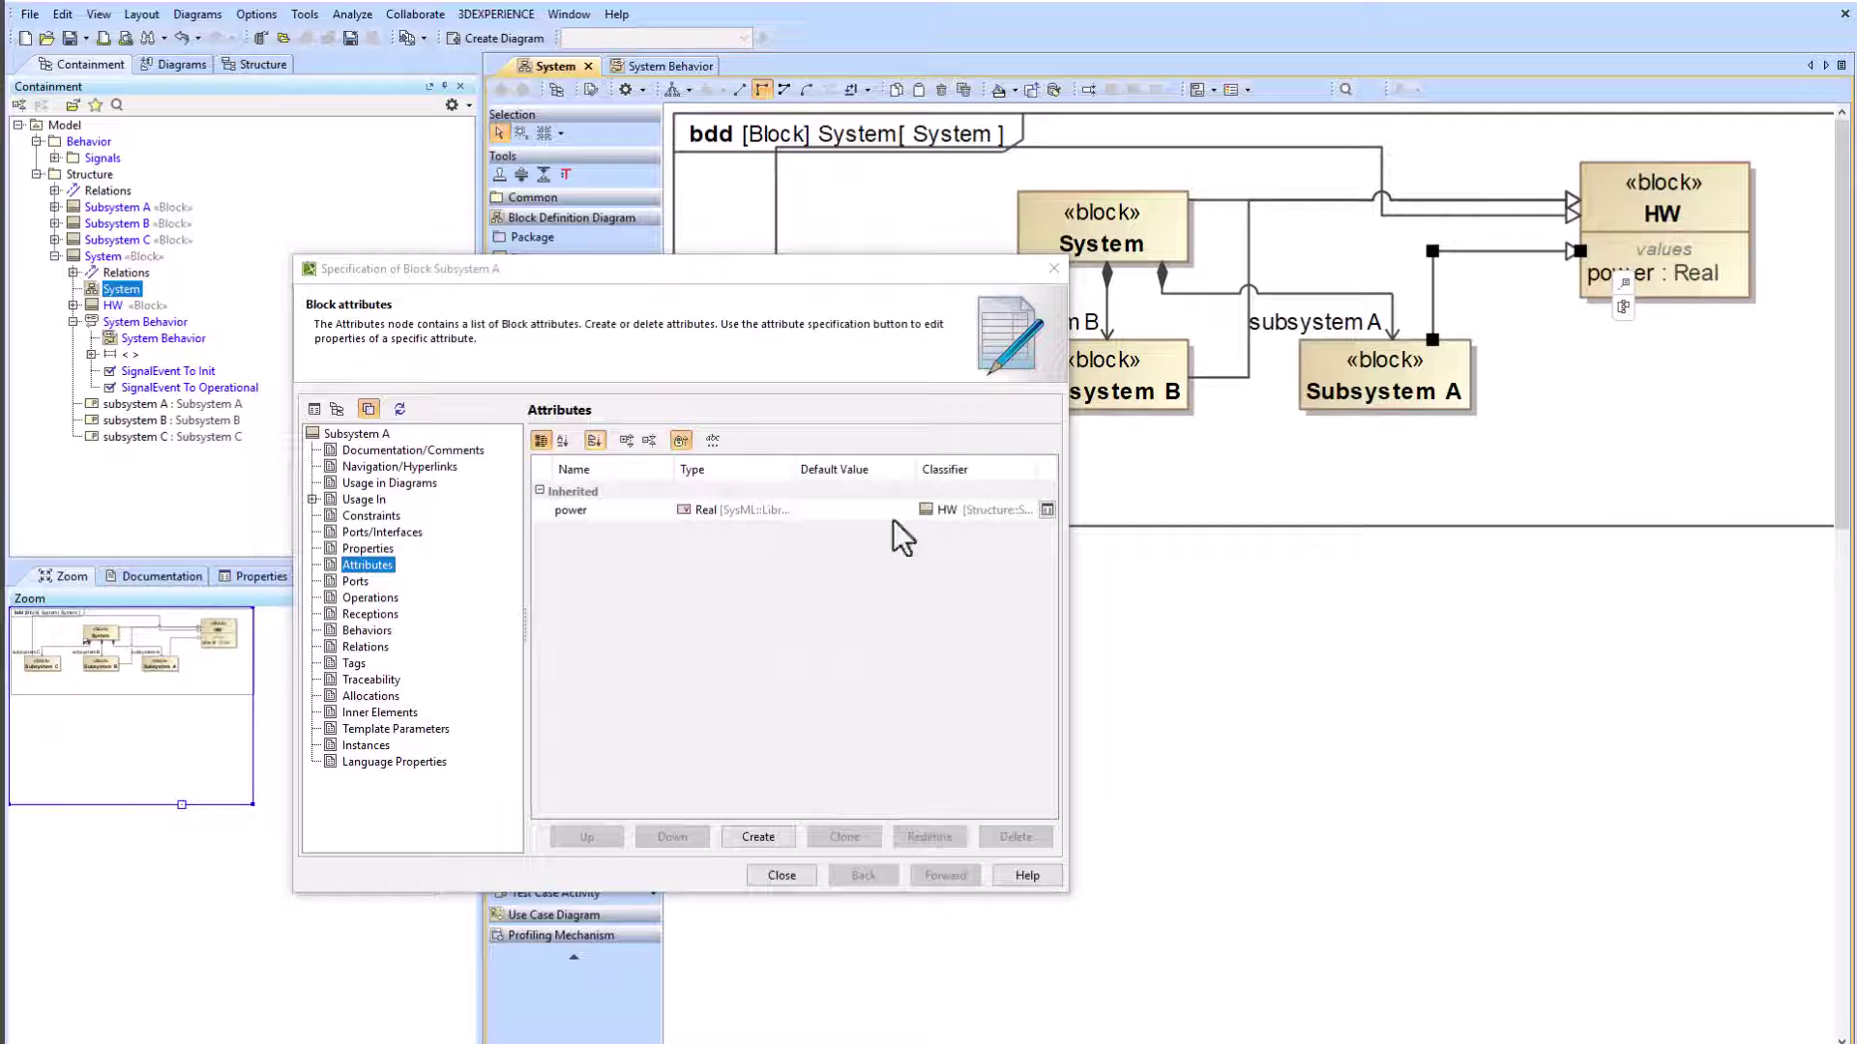
click(781, 875)
double_click(1662, 207)
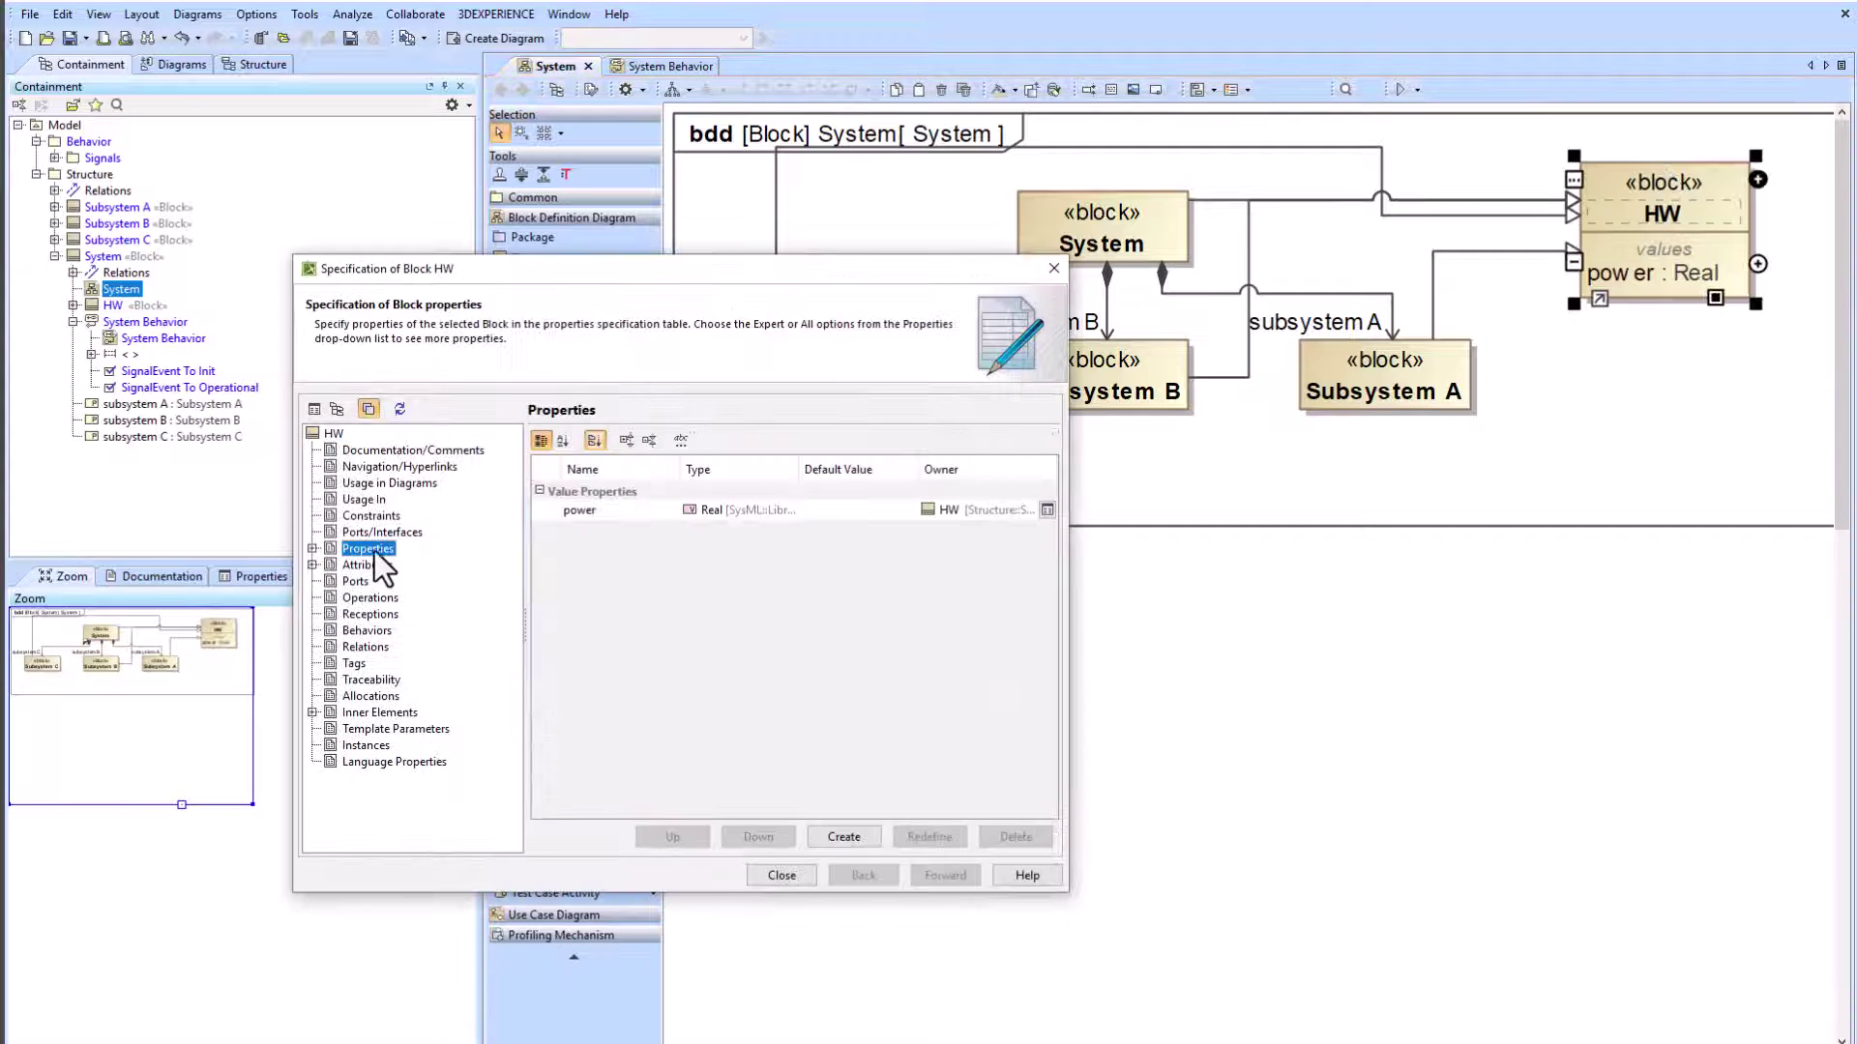
click(1055, 269)
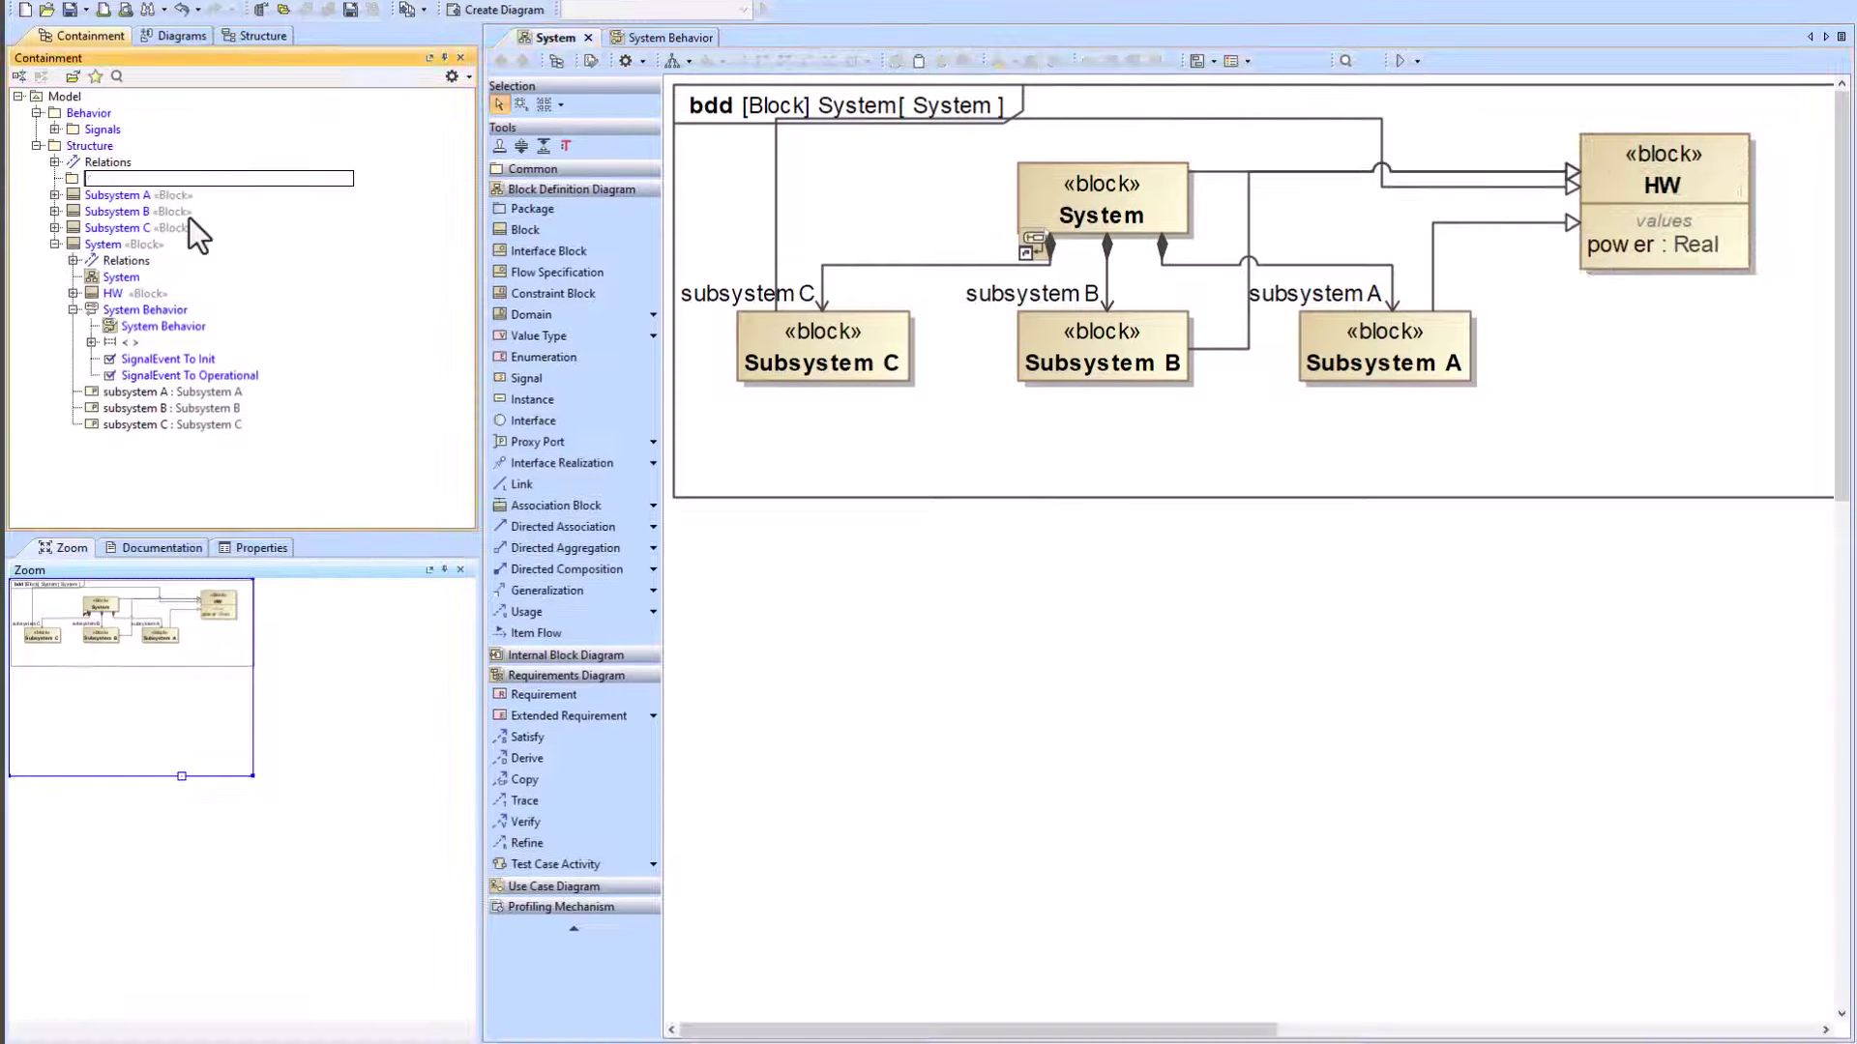
Step: Name the new package in Structure Abstract Blocks and move the HW block into it
text(Abstract )
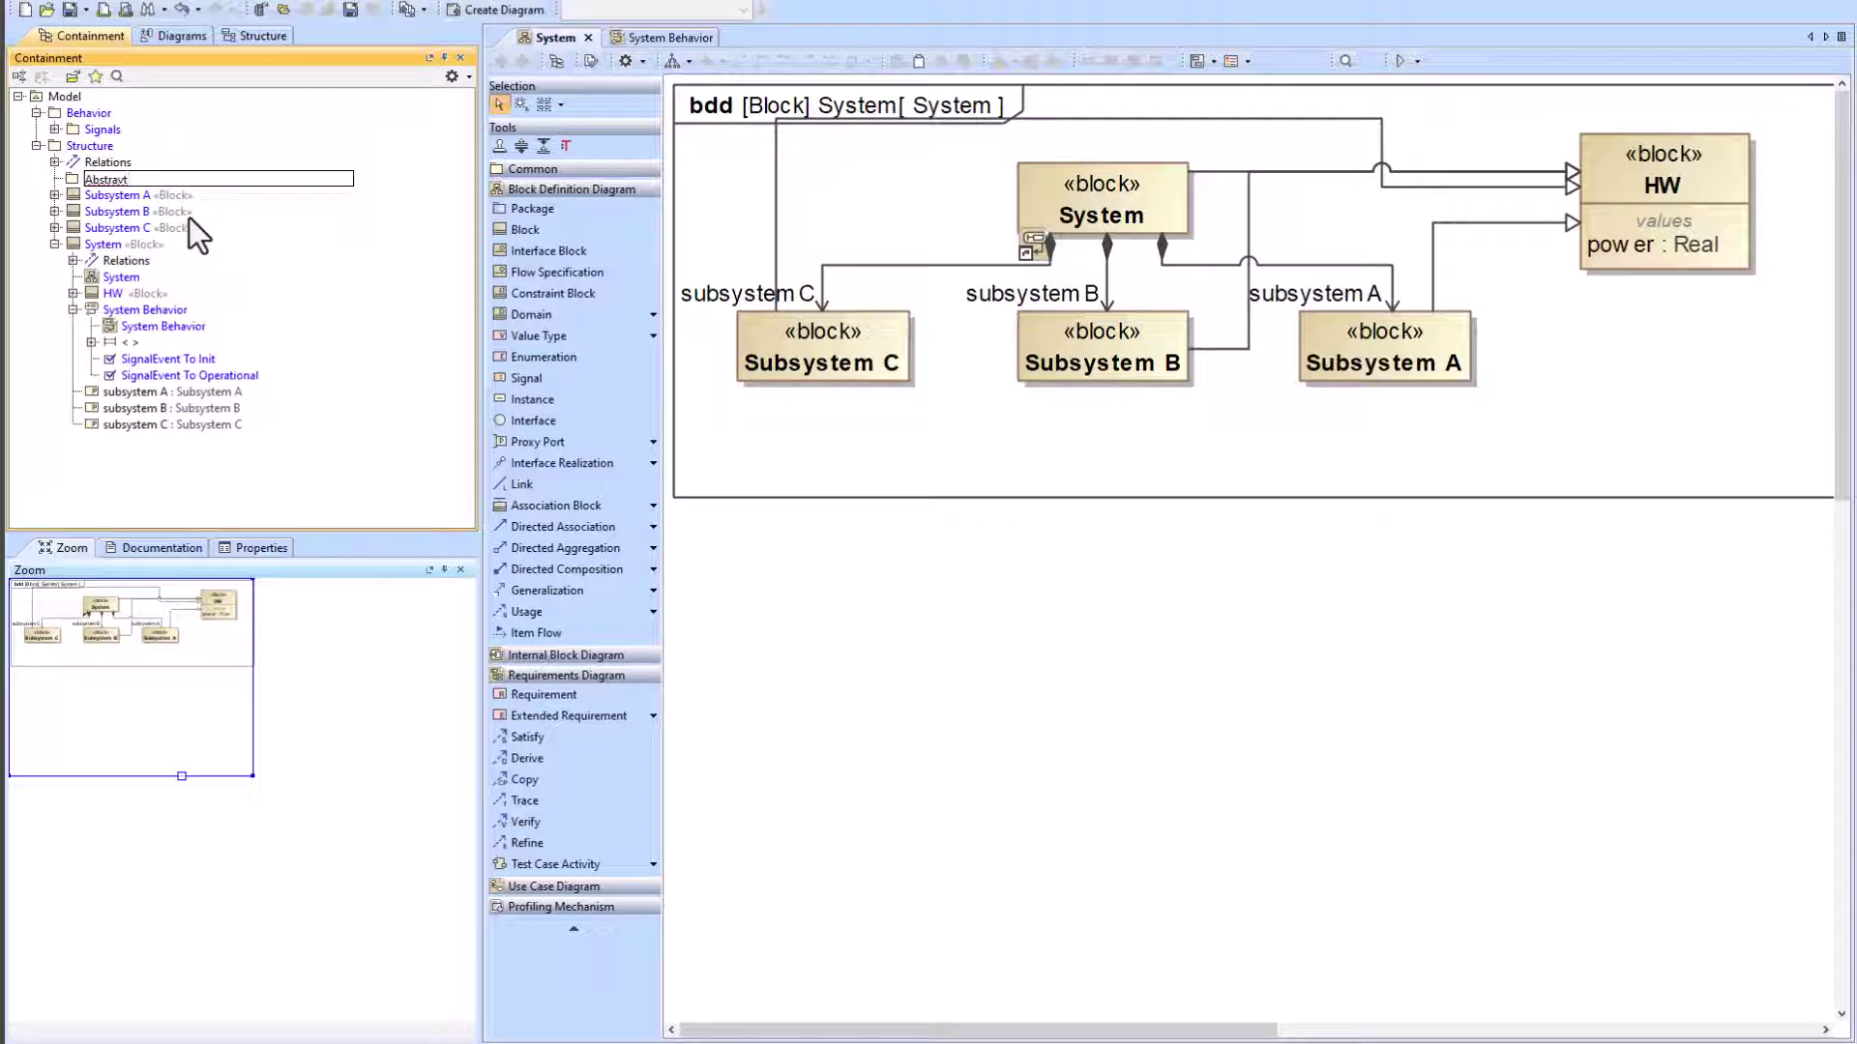
text(Blocks)
click(103, 296)
drag(102, 296, 124, 178)
Step: Create a package named Subsystem Library in Structure and move the three subsystem blocks into it
right_click(102, 144)
click(143, 158)
text(Sub)
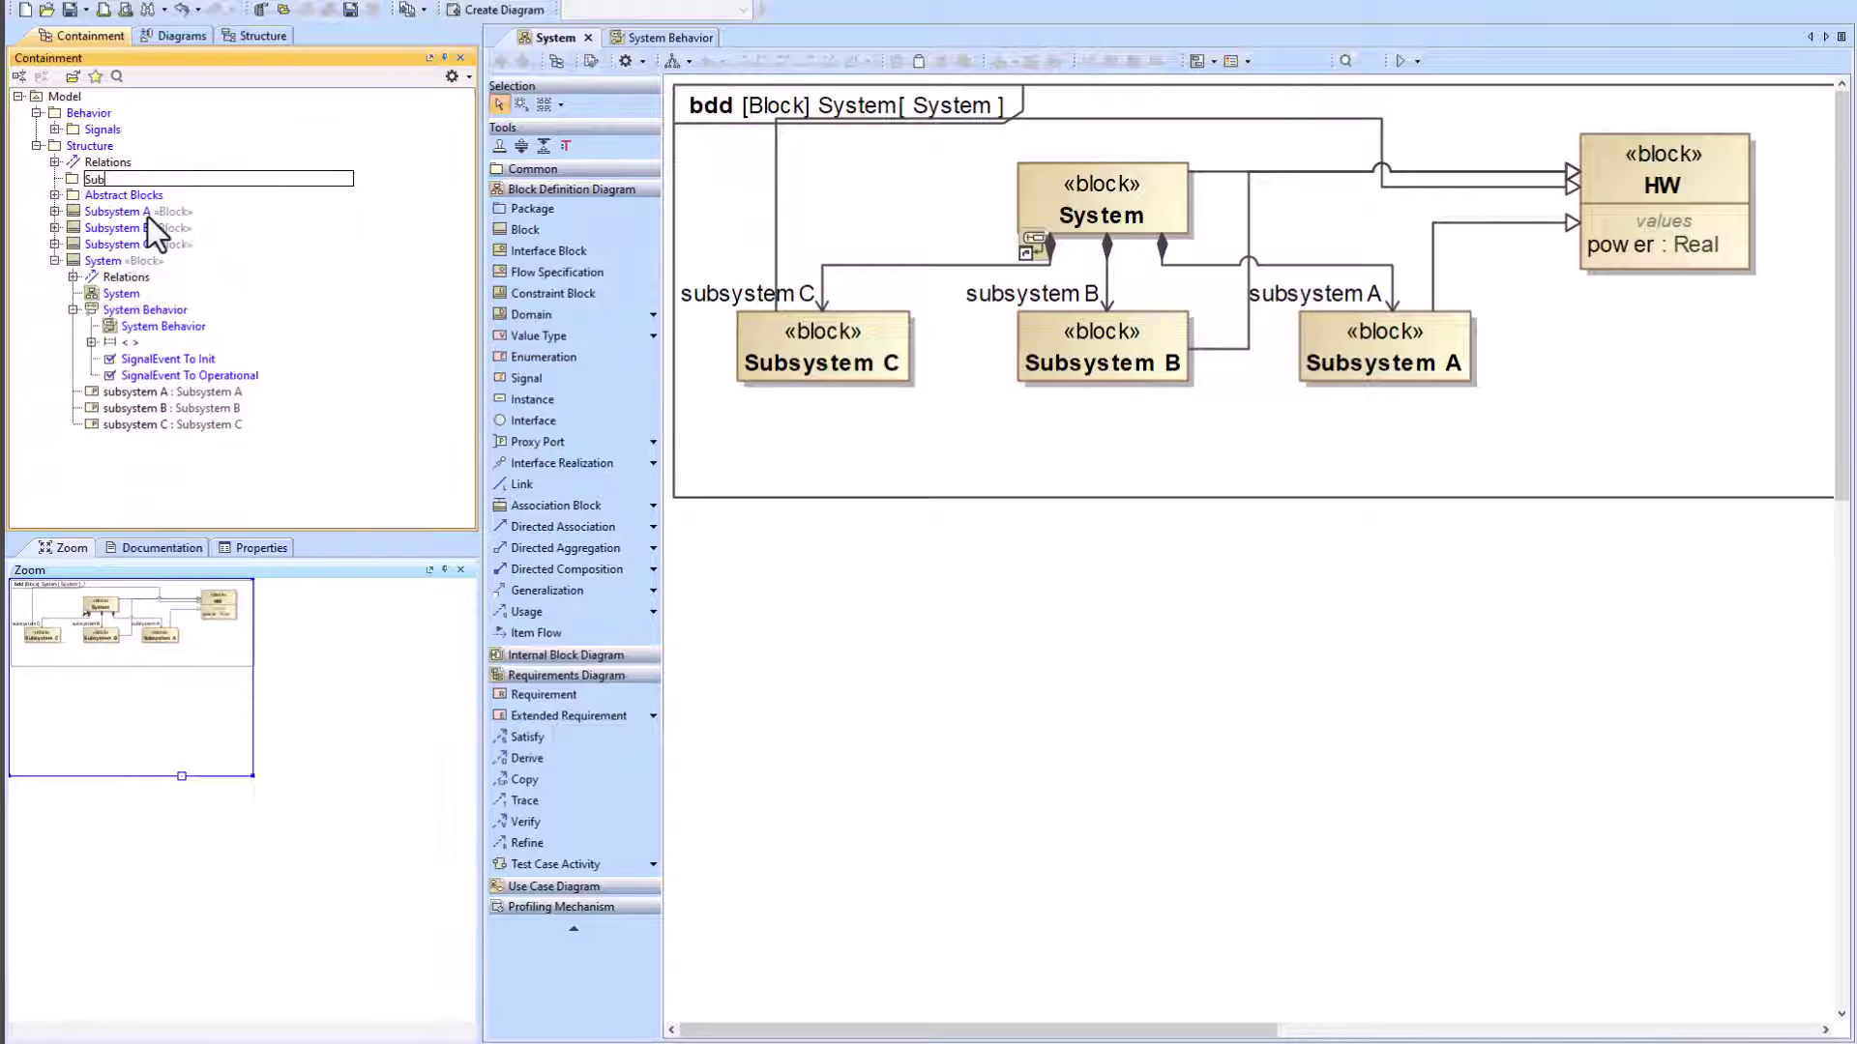
text(system Library)
key(Return)
click(147, 211)
shift+click(147, 243)
drag(147, 228, 124, 195)
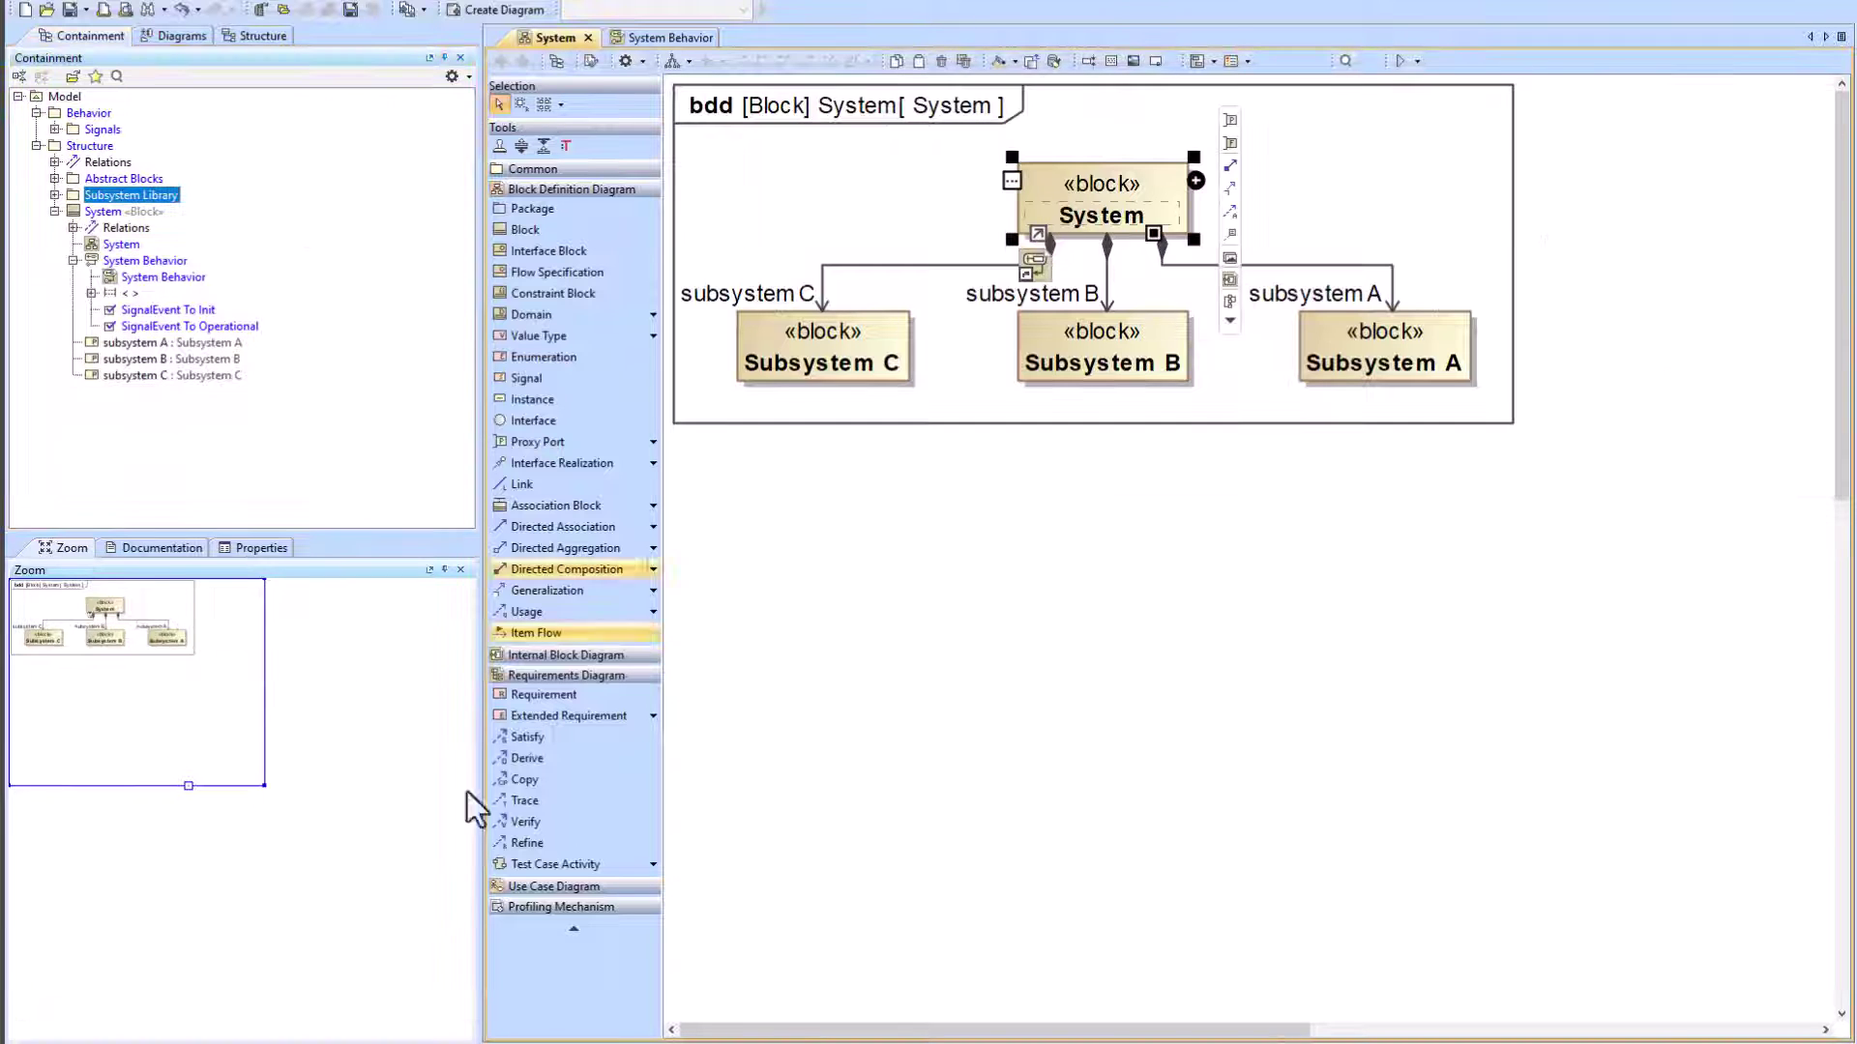
Step: Filter the System block's symbol properties for "show in" and toggle the matching display option
click(253, 547)
click(115, 590)
click(133, 1011)
click(138, 1027)
text(show)
text(in)
click(249, 655)
Step: Move the System block up slightly and toggle the same display option for the three subsystem blocks
drag(1102, 203, 1130, 159)
click(851, 350)
shift+click(1101, 350)
shift+click(1382, 351)
click(250, 655)
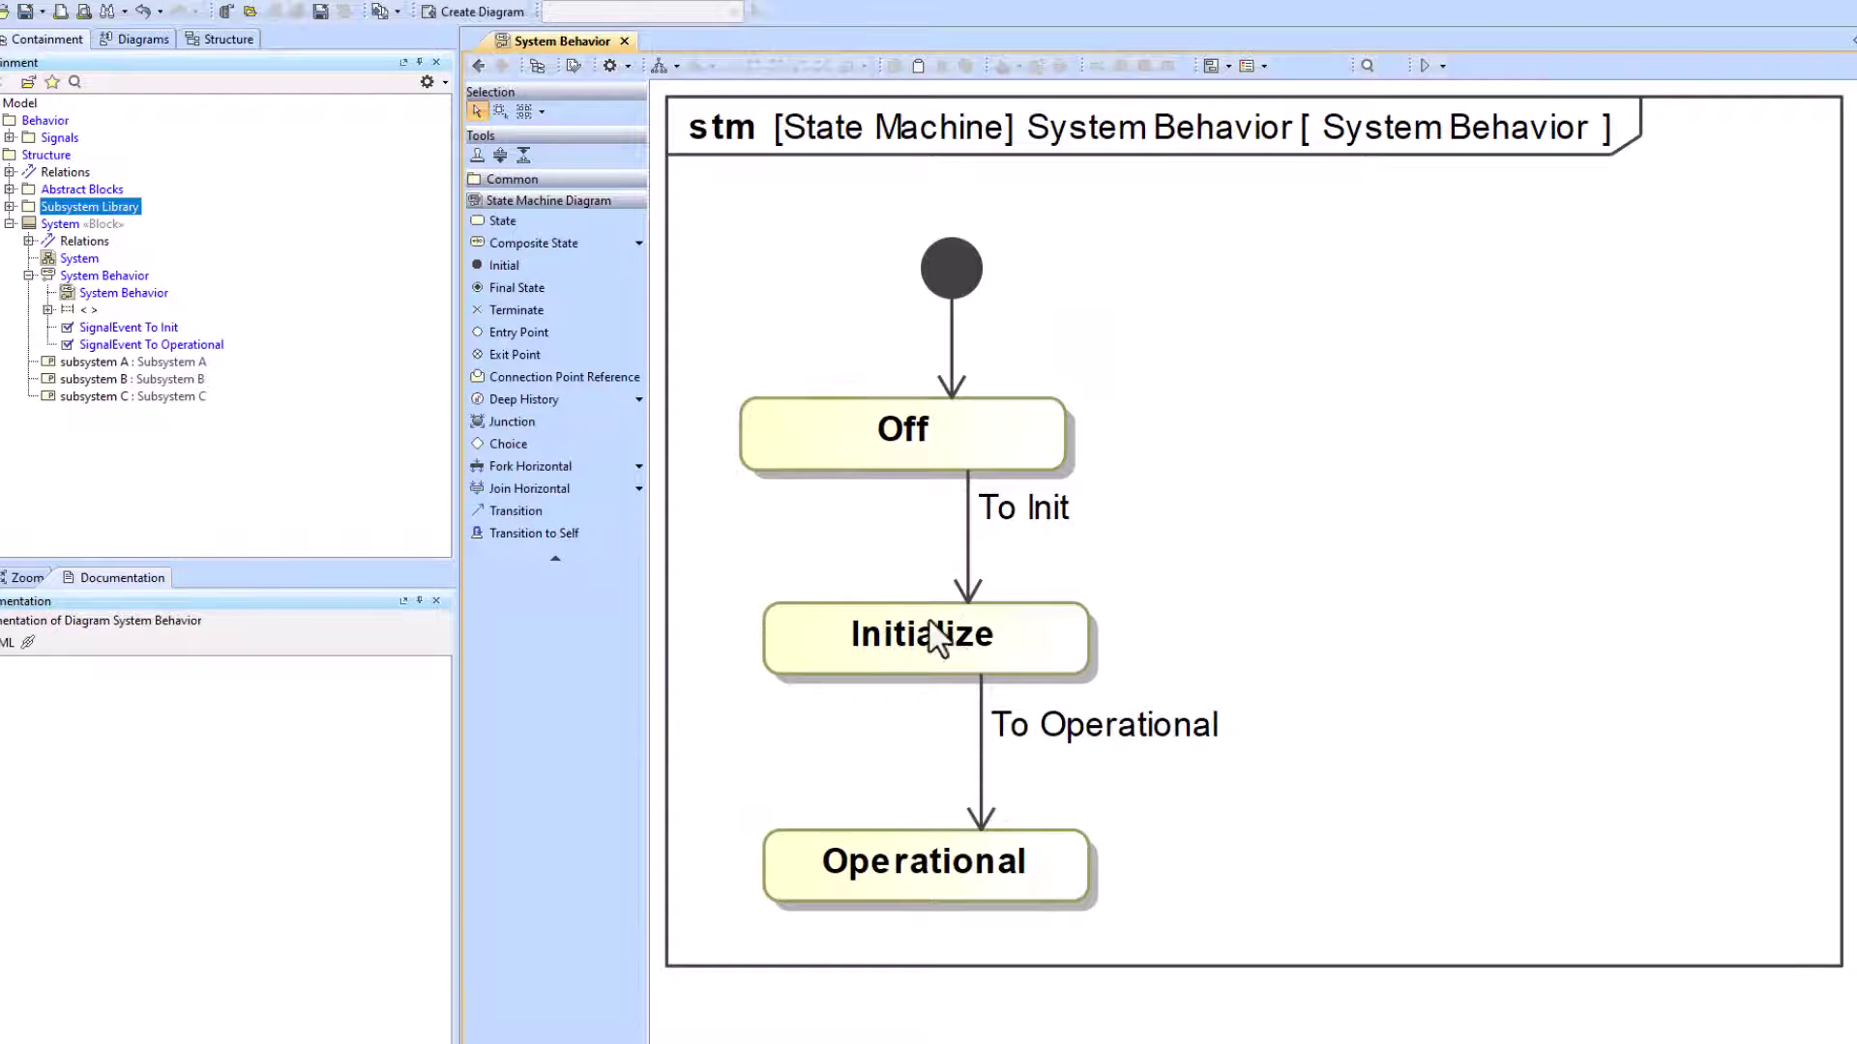
Step: Give the Initialize state an entry behavior with the body "power = 25;"
double_click(850, 634)
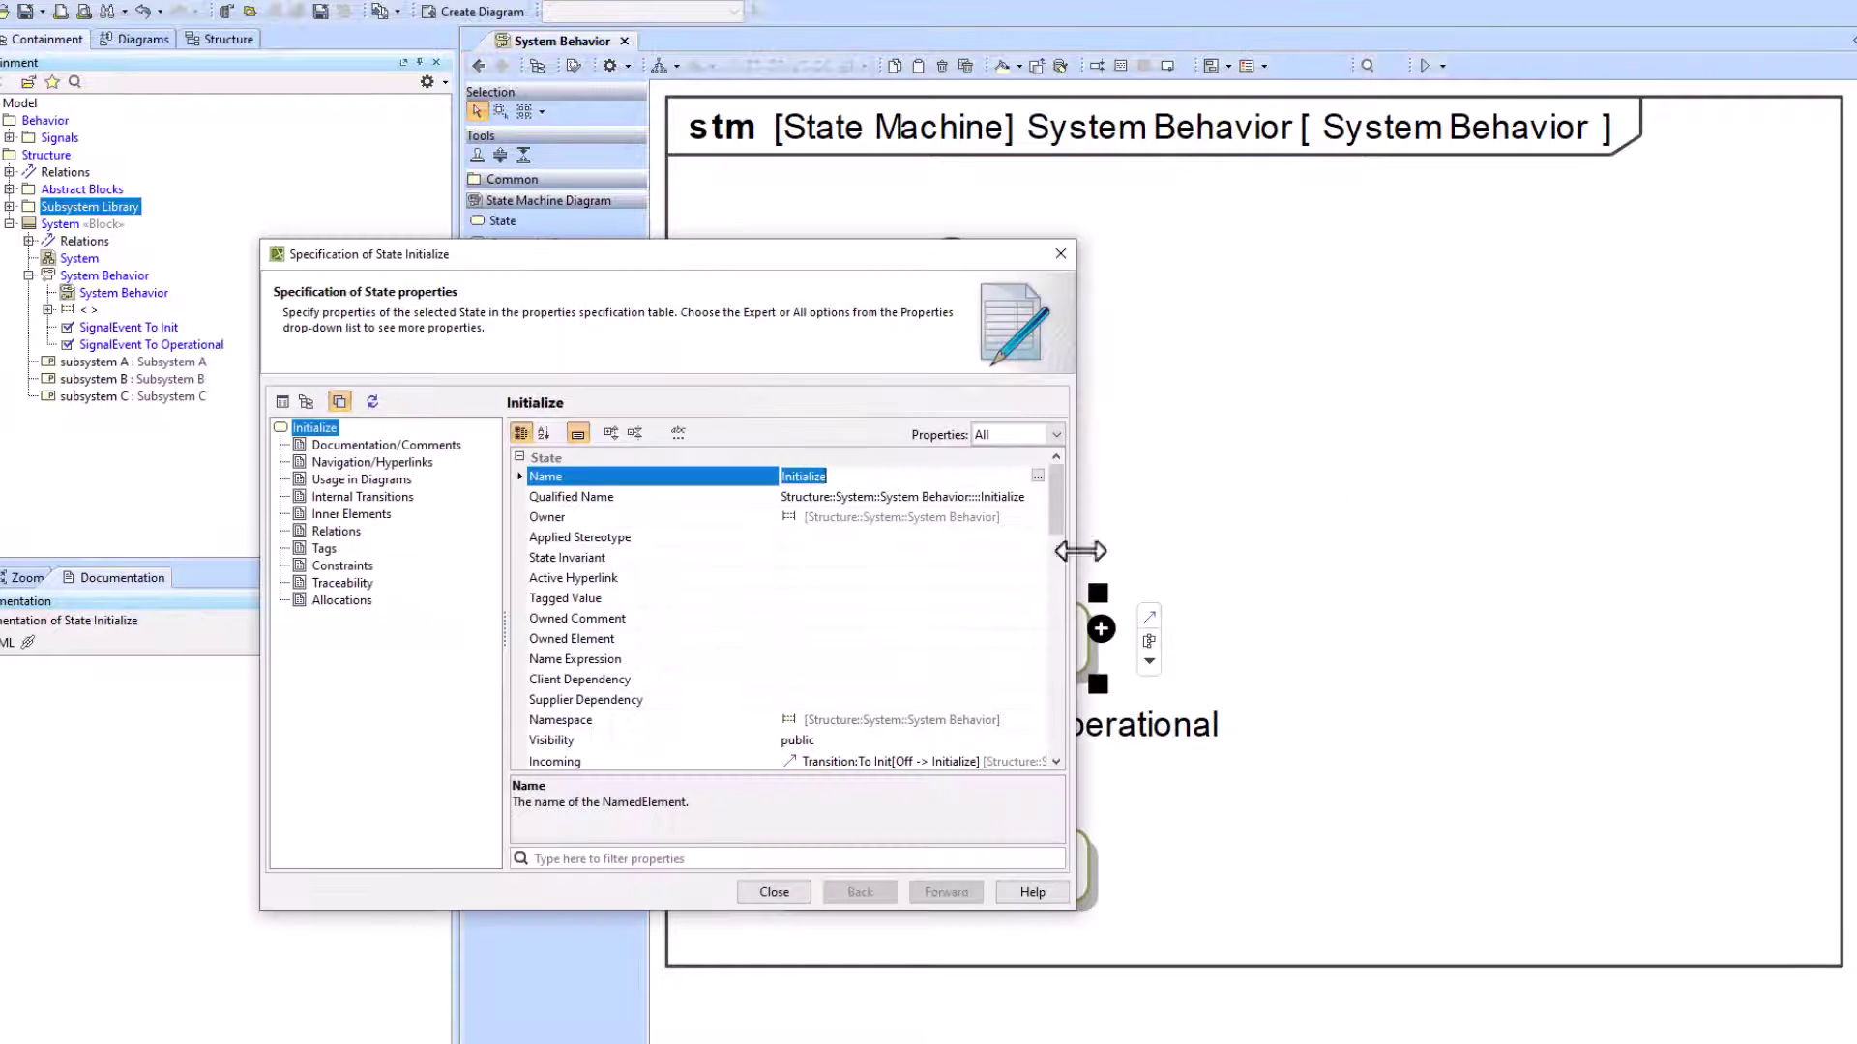
scroll(774, 580, down, 5)
click(914, 621)
click(841, 716)
text(power = 25;)
click(800, 890)
Step: Give the Operational state an OpaqueBehavior entry with the body "power = 79"
click(1015, 871)
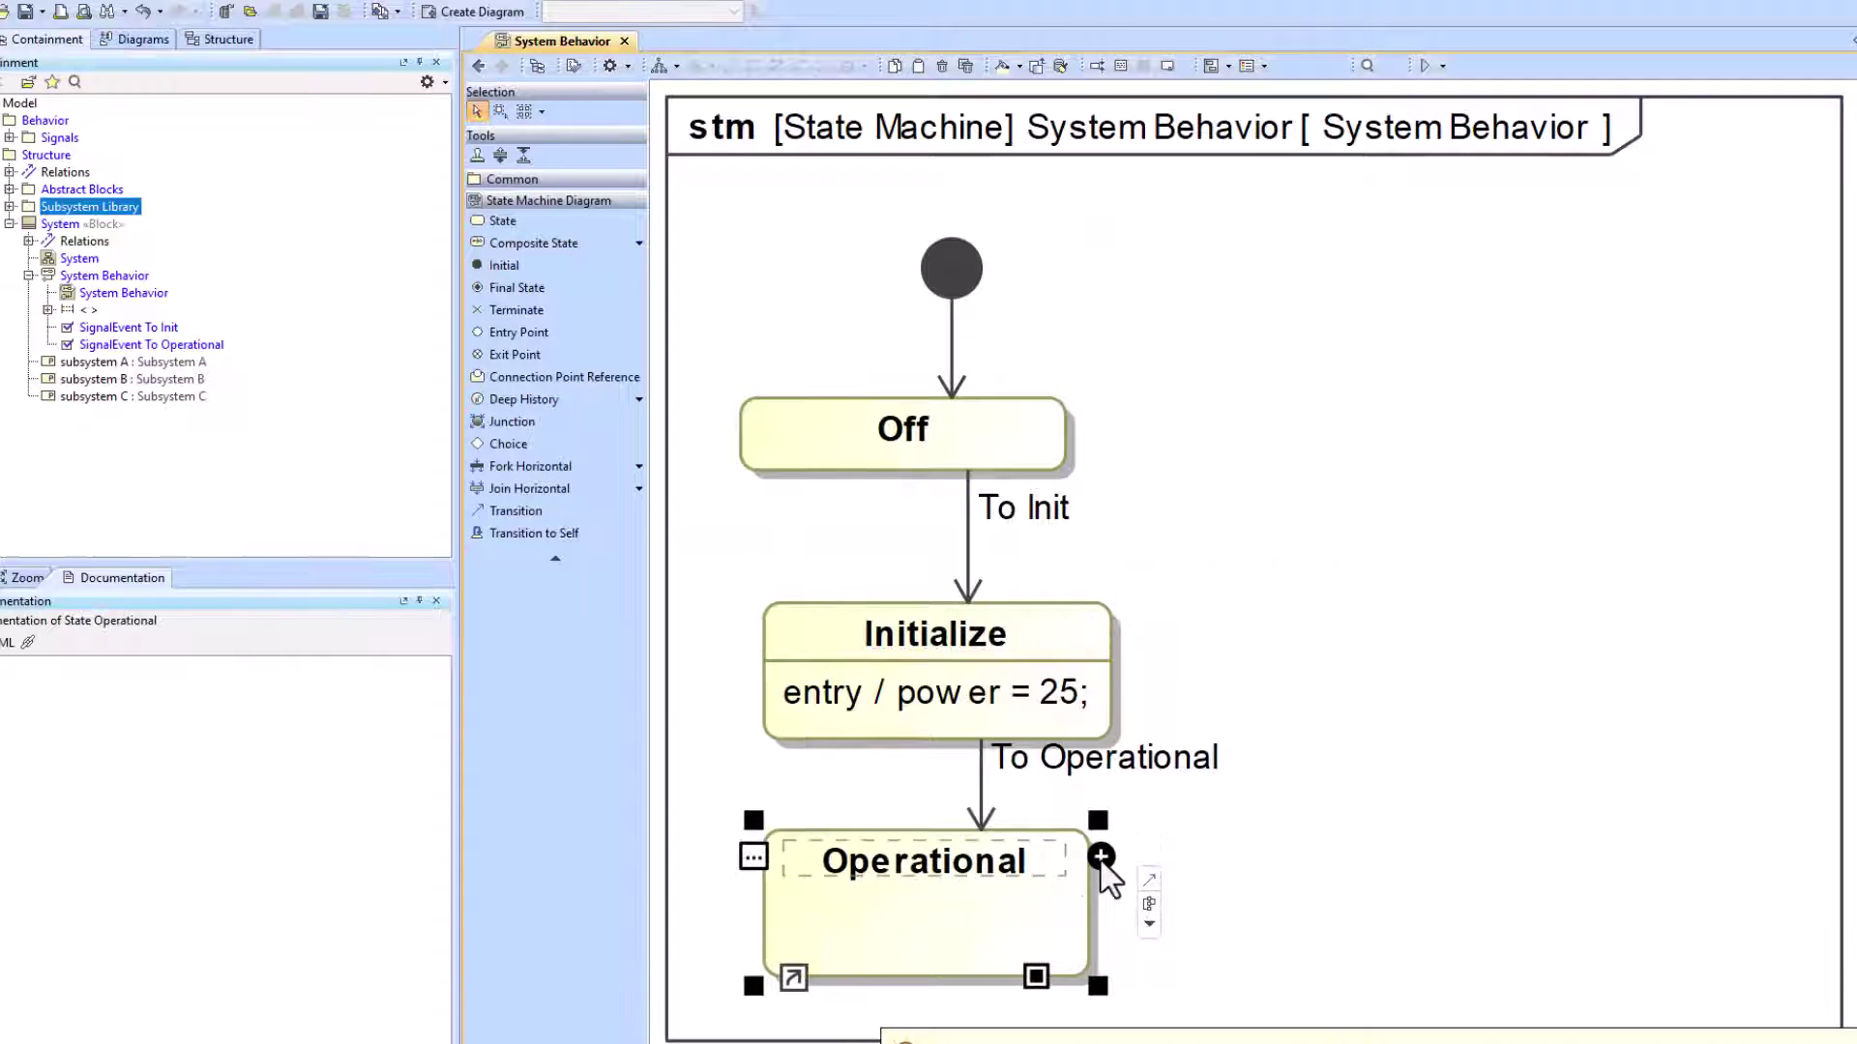
double_click(871, 860)
click(818, 621)
click(857, 715)
text(power = 79)
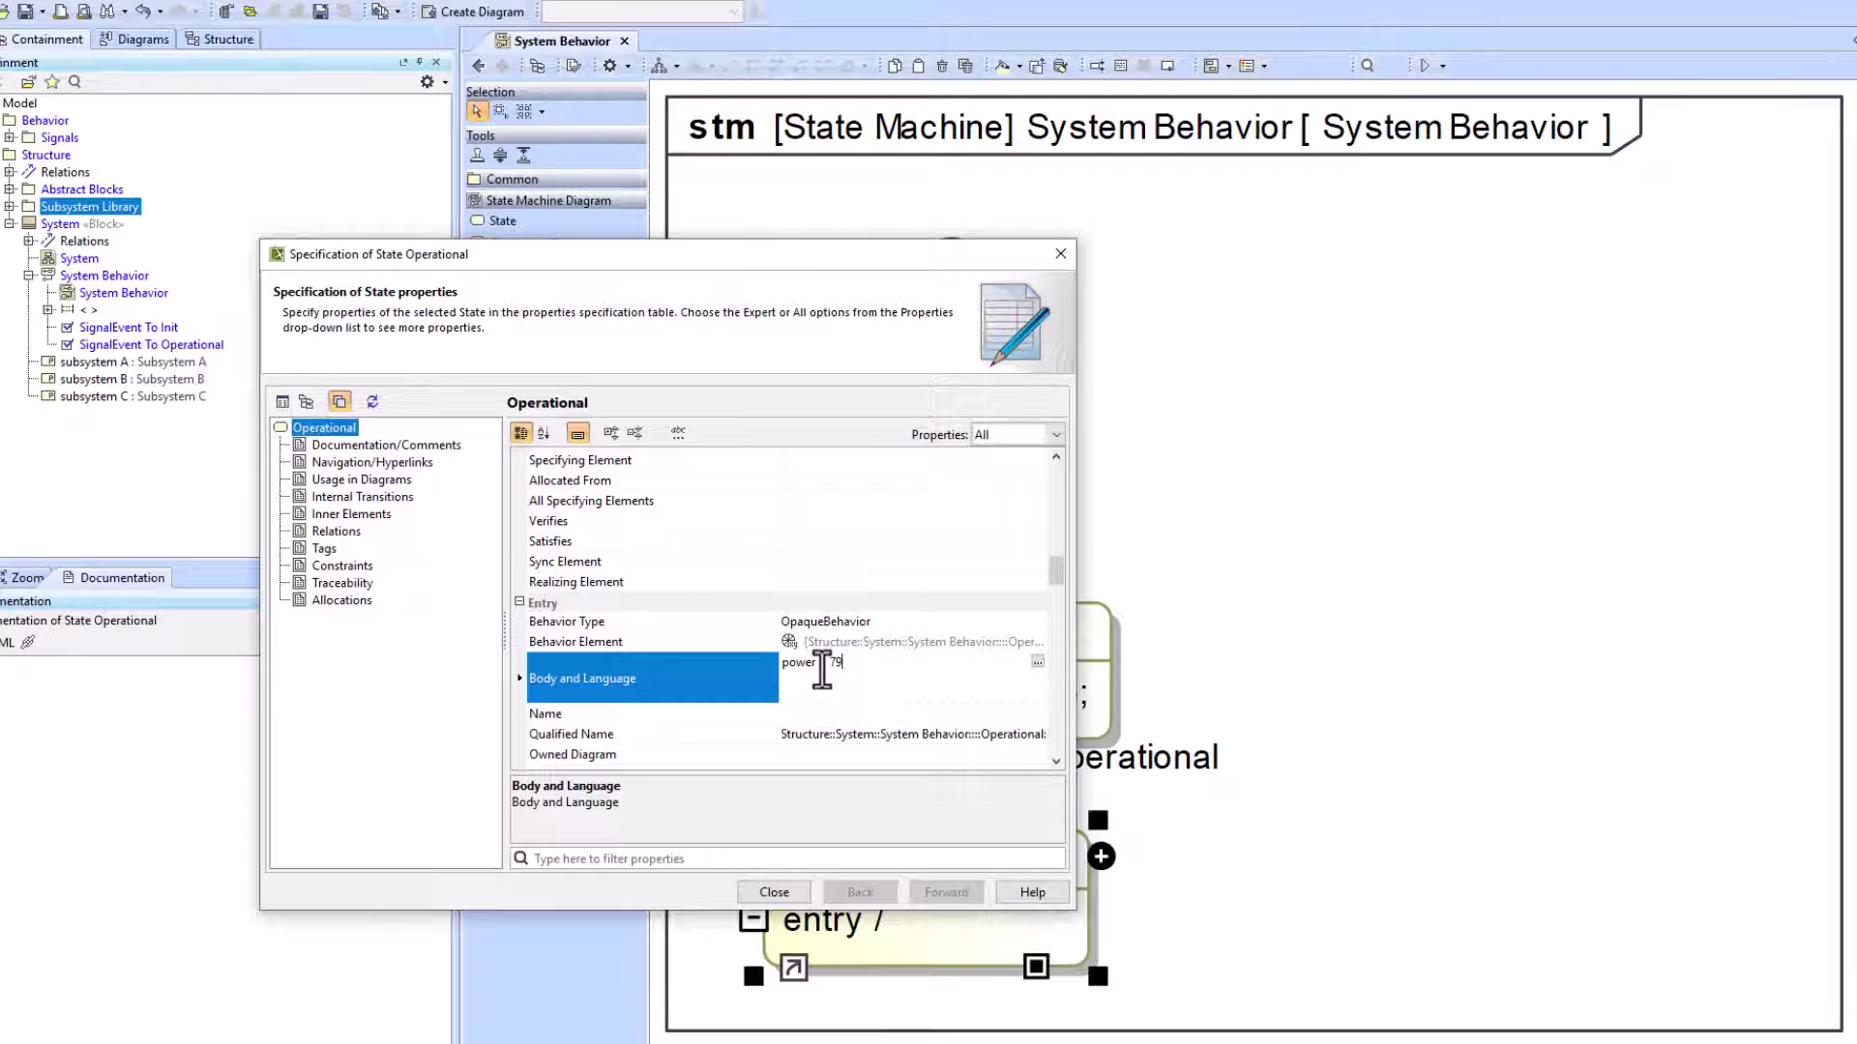
click(773, 892)
click(985, 414)
right_click(1025, 415)
click(1160, 544)
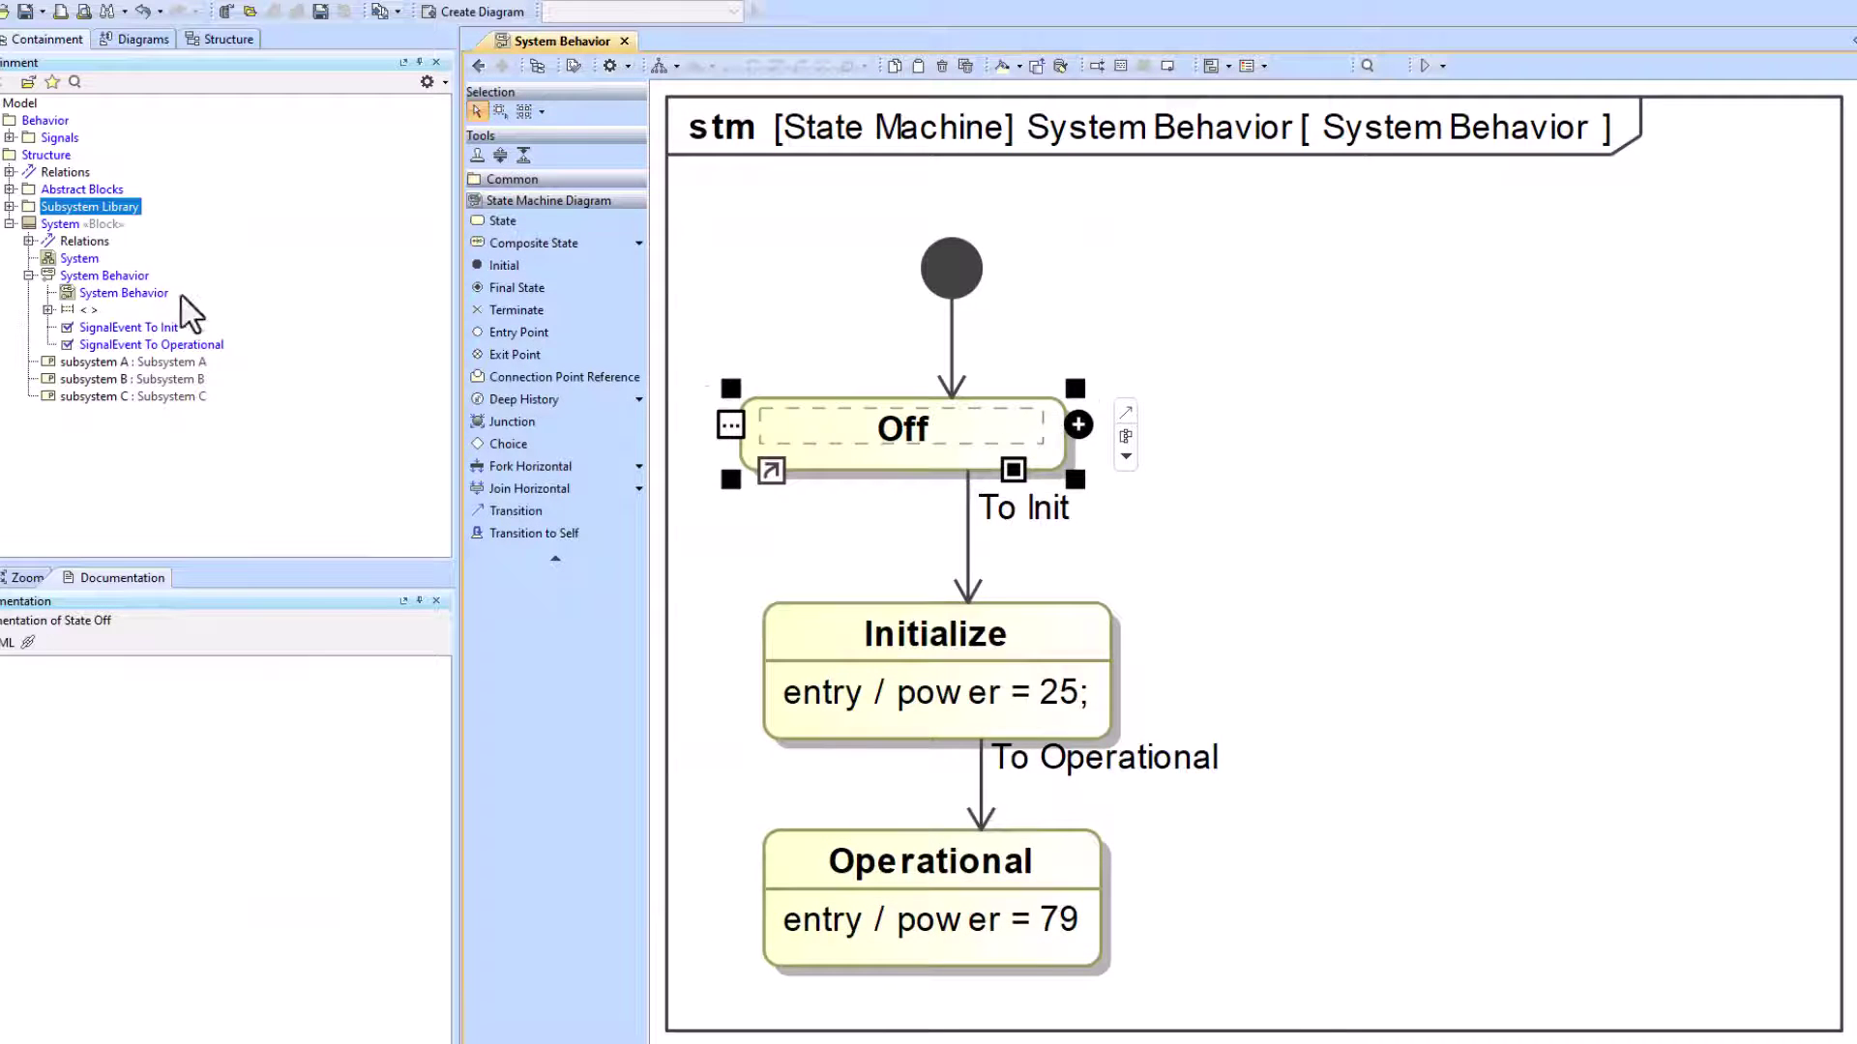
Step: Give the Off state an OpaqueBehavior entry with the body "Power = 0.15"
double_click(977, 421)
drag(1053, 474, 1061, 814)
click(868, 623)
click(842, 714)
click(812, 664)
text(Power)
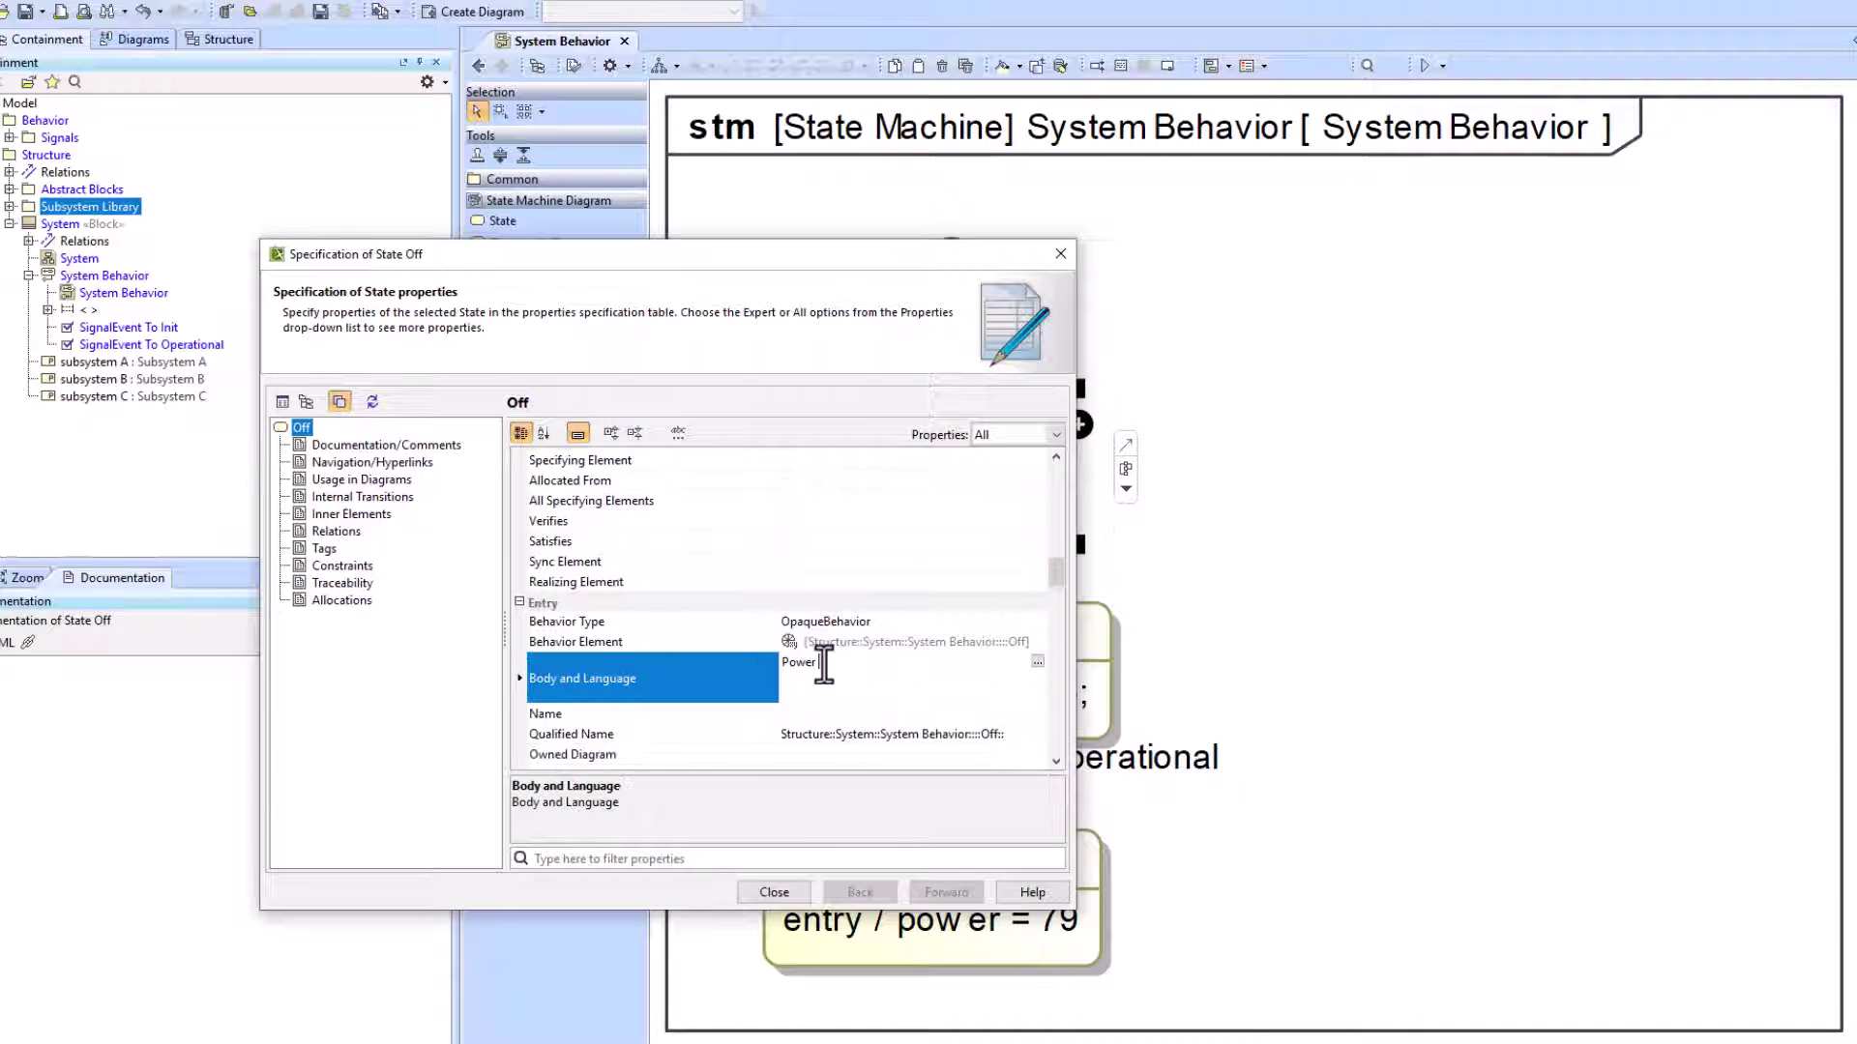
click(1037, 663)
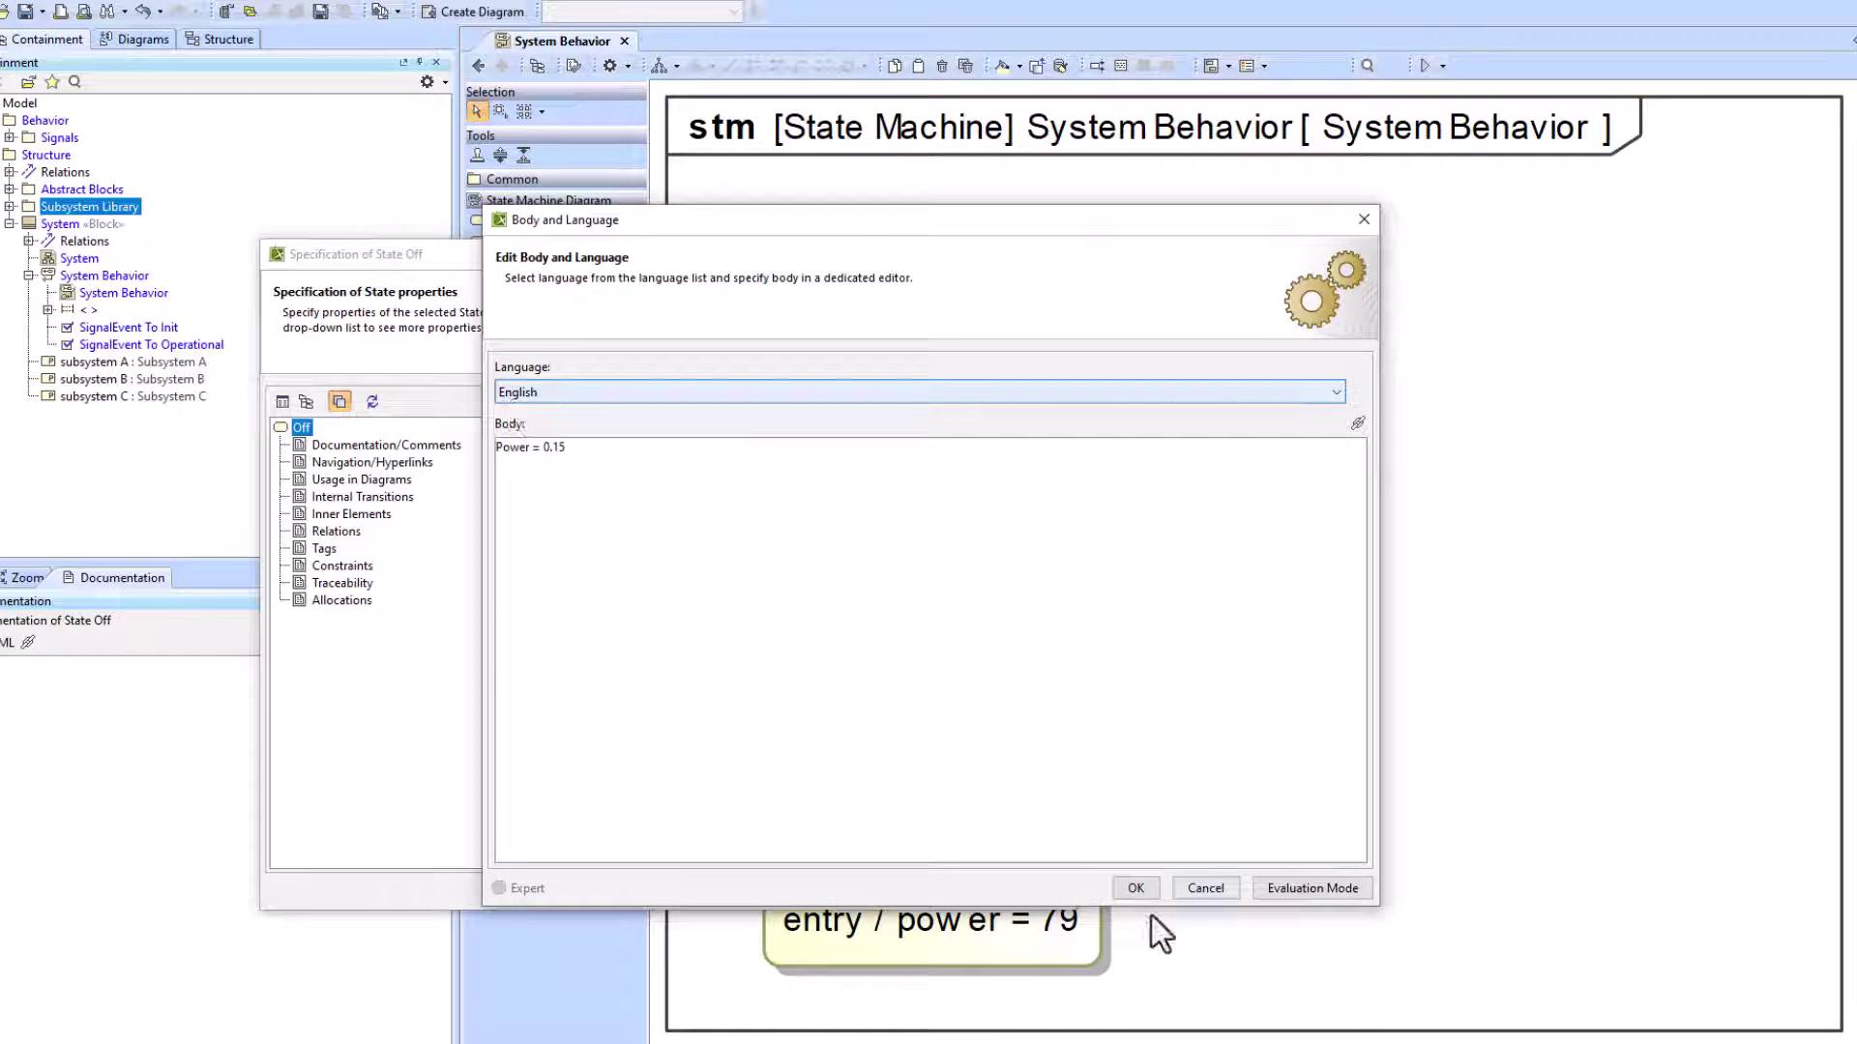
click(1208, 888)
click(773, 891)
Step: Place the System Behavior state machine diagram on the System block definition diagram, below the subsystem blocks
click(1139, 497)
double_click(80, 258)
drag(123, 292, 783, 489)
click(1069, 528)
key(ctrl+w)
Step: Start a simulation of the System block and dock the simulation window beside the diagram
click(1091, 170)
click(1426, 66)
drag(929, 737, 1789, 406)
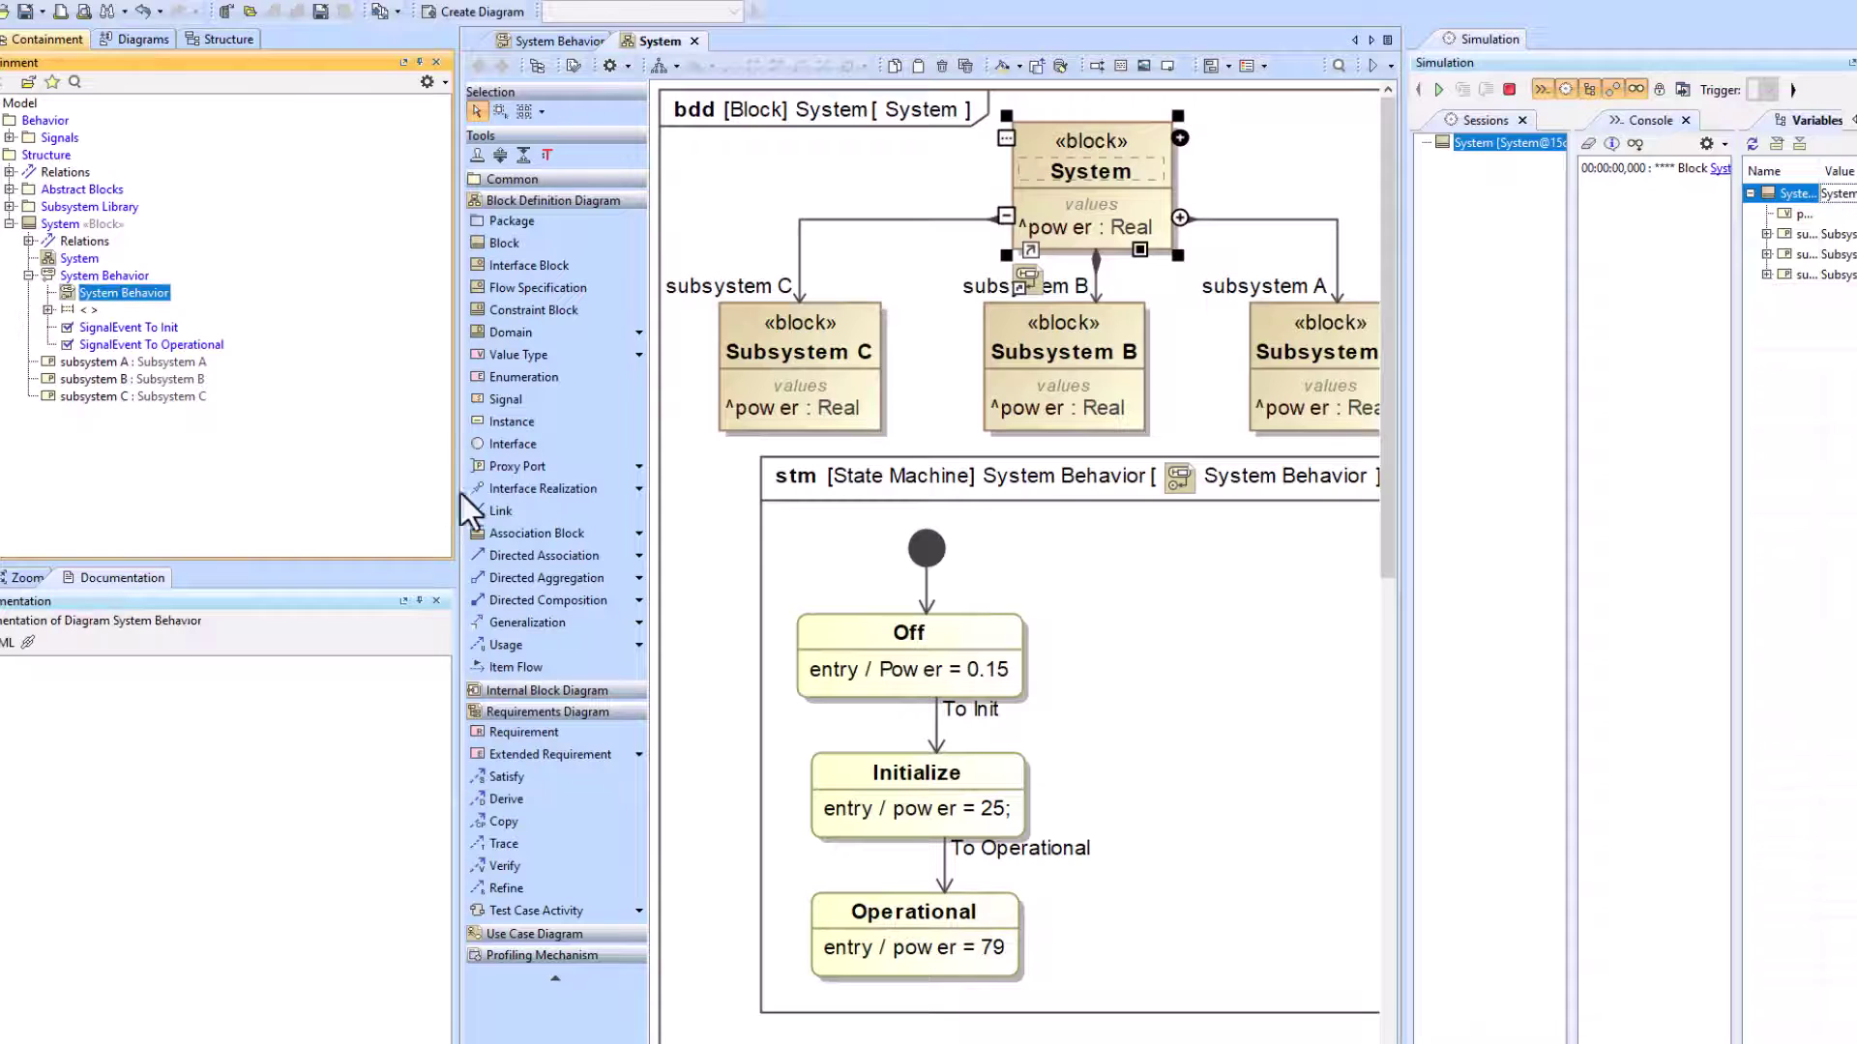
Step: Narrow the model browser, enlarge the simulation window and expand subsystems A, B and C in its variables
drag(459, 497, 289, 476)
drag(1413, 126, 1307, 126)
drag(1595, 120, 1780, 120)
click(1667, 120)
drag(1608, 212, 1489, 212)
click(1544, 120)
click(1516, 234)
click(1516, 275)
click(1516, 315)
Step: Correct the Off state's entry body to "power = 0.15" with a lowercase p
double_click(734, 680)
click(729, 468)
drag(729, 468, 702, 468)
text(p)
click(541, 310)
Step: Simulate the System block, send its trigger signals to step through the states, and terminate the simulation
click(309, 67)
click(1342, 90)
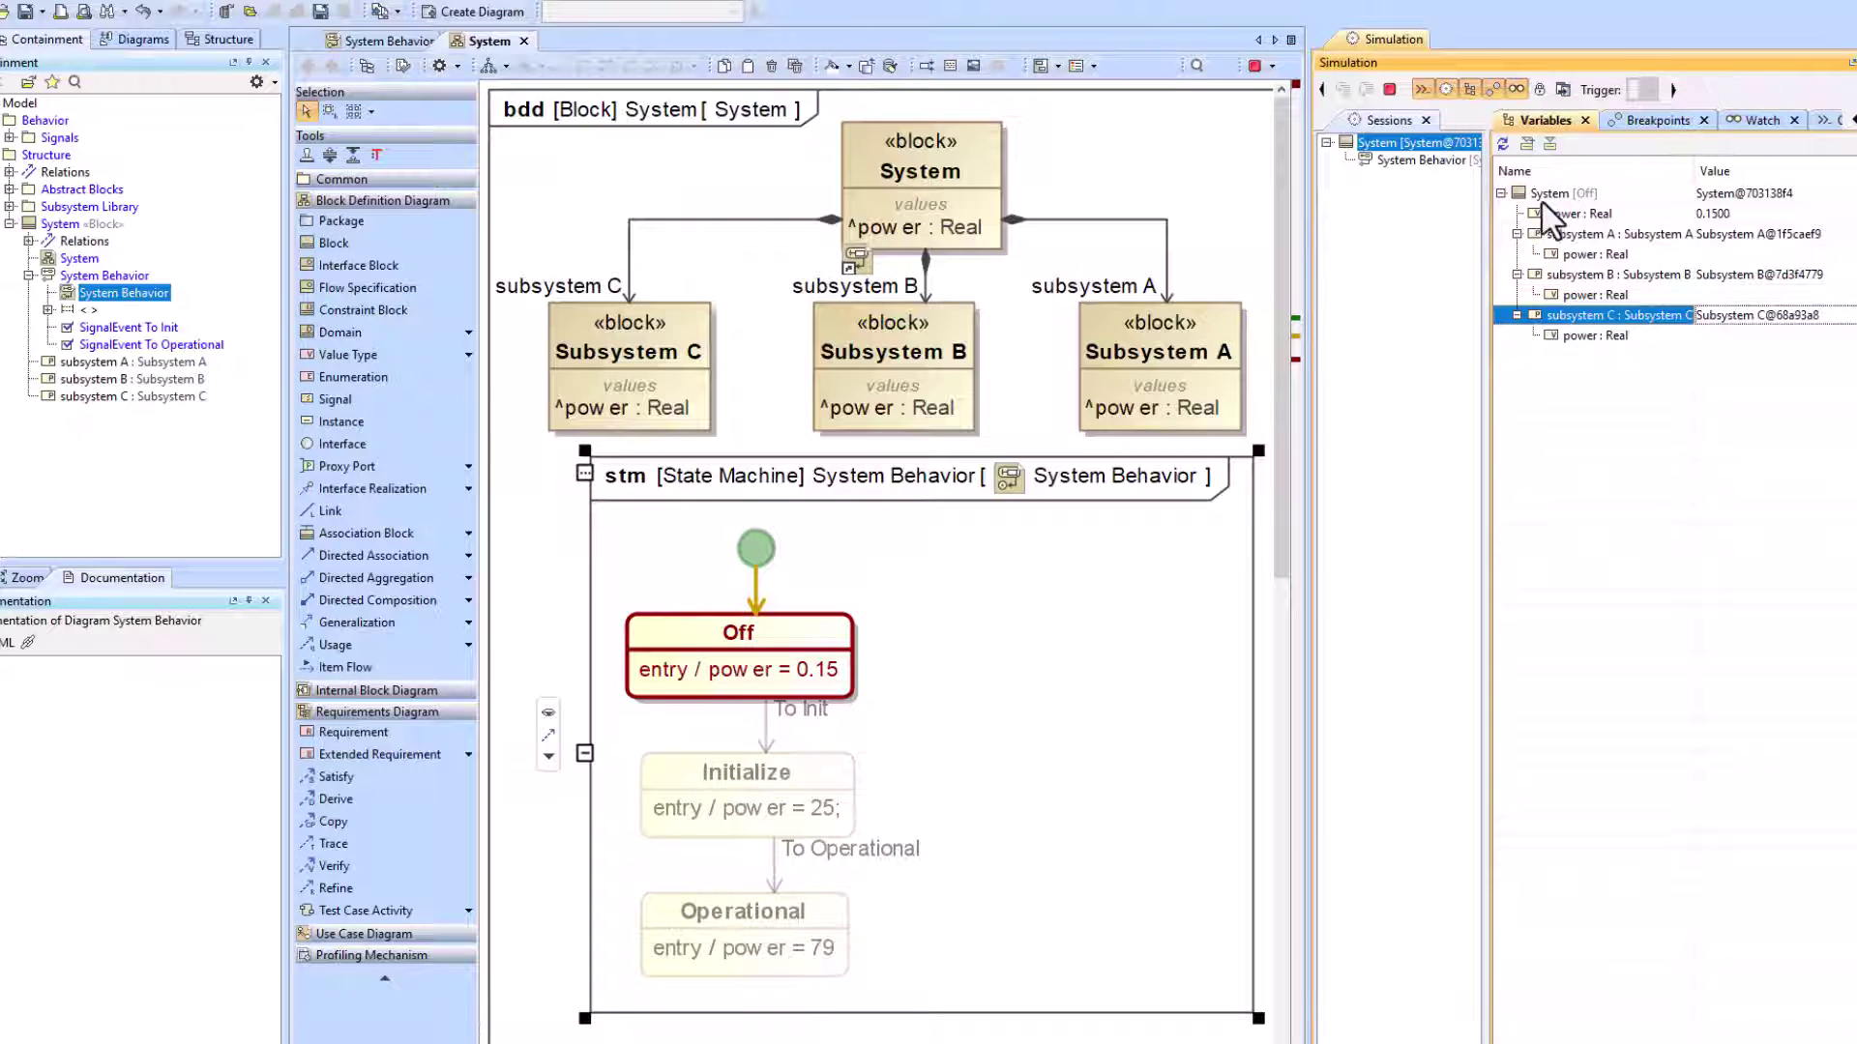
click(1542, 195)
click(1692, 87)
click(1685, 110)
click(1691, 133)
click(1389, 89)
Step: Give the transition from Off to Initialize an Opaque Behavior effect with the body "power = 13.5"
double_click(758, 624)
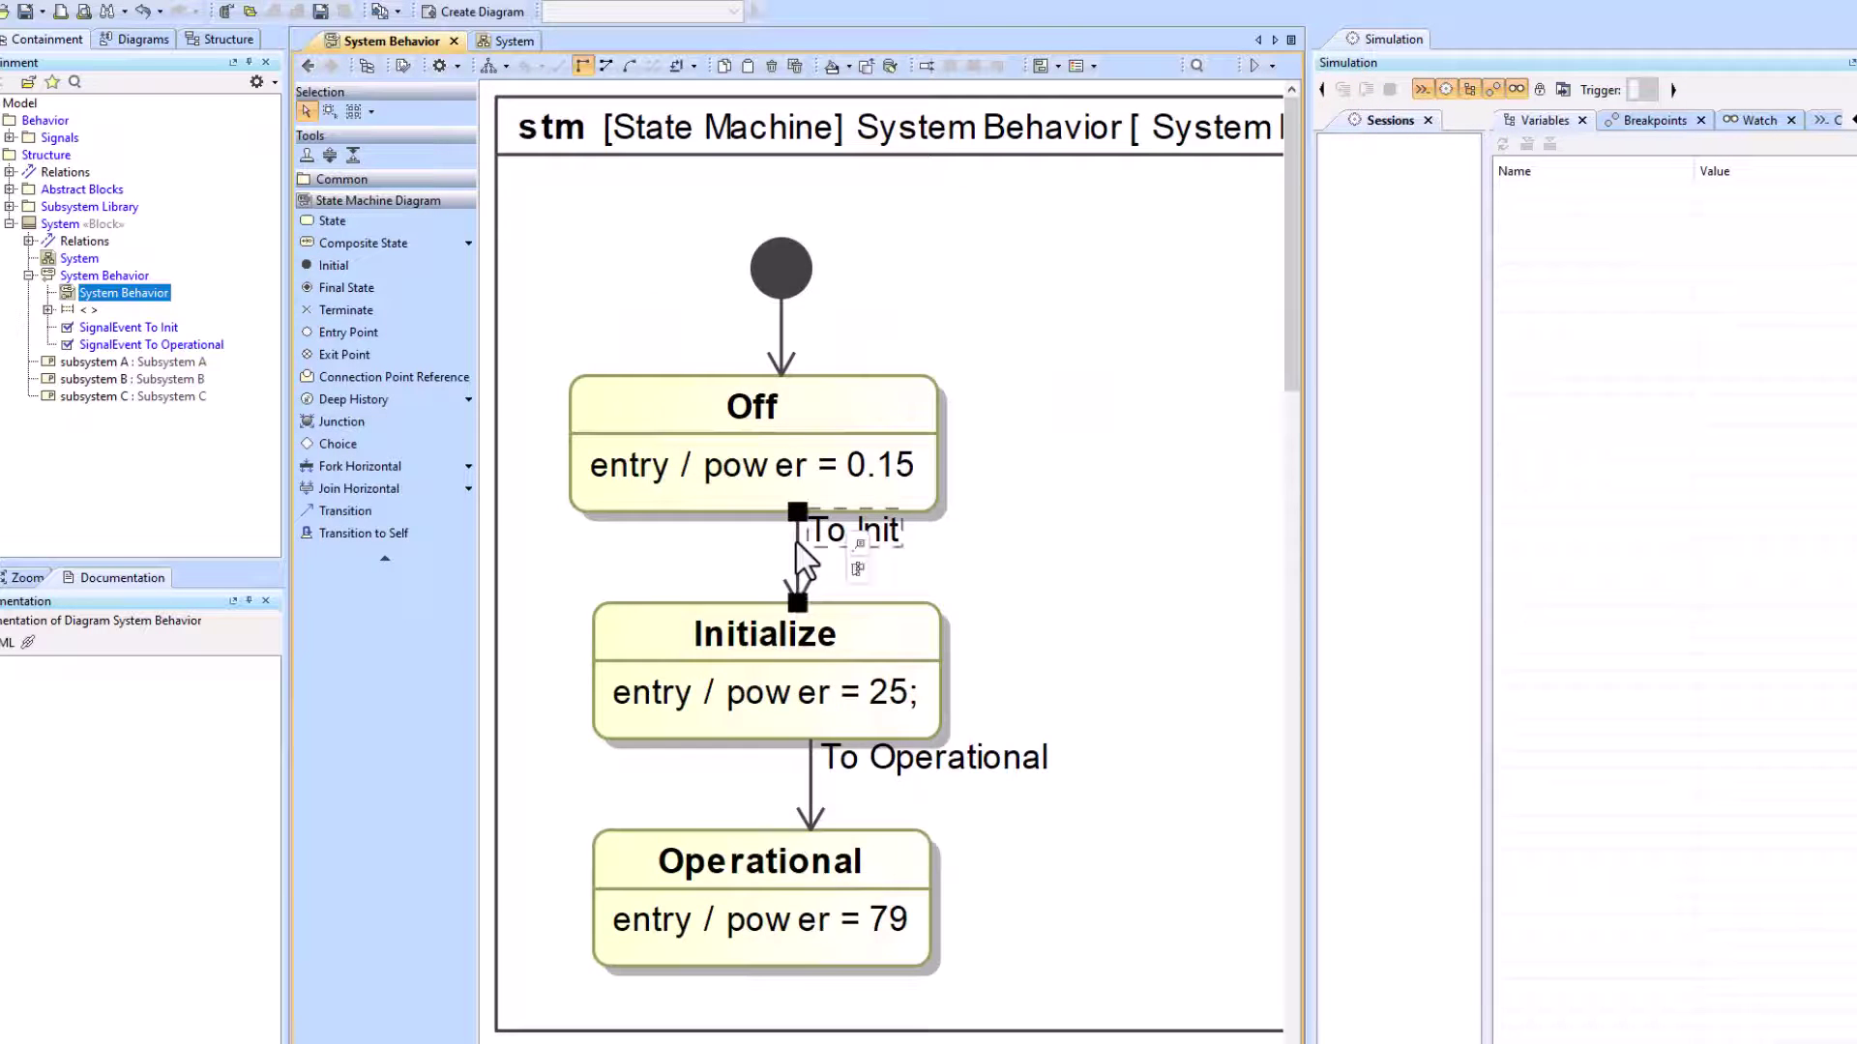
double_click(797, 542)
click(774, 520)
click(1041, 515)
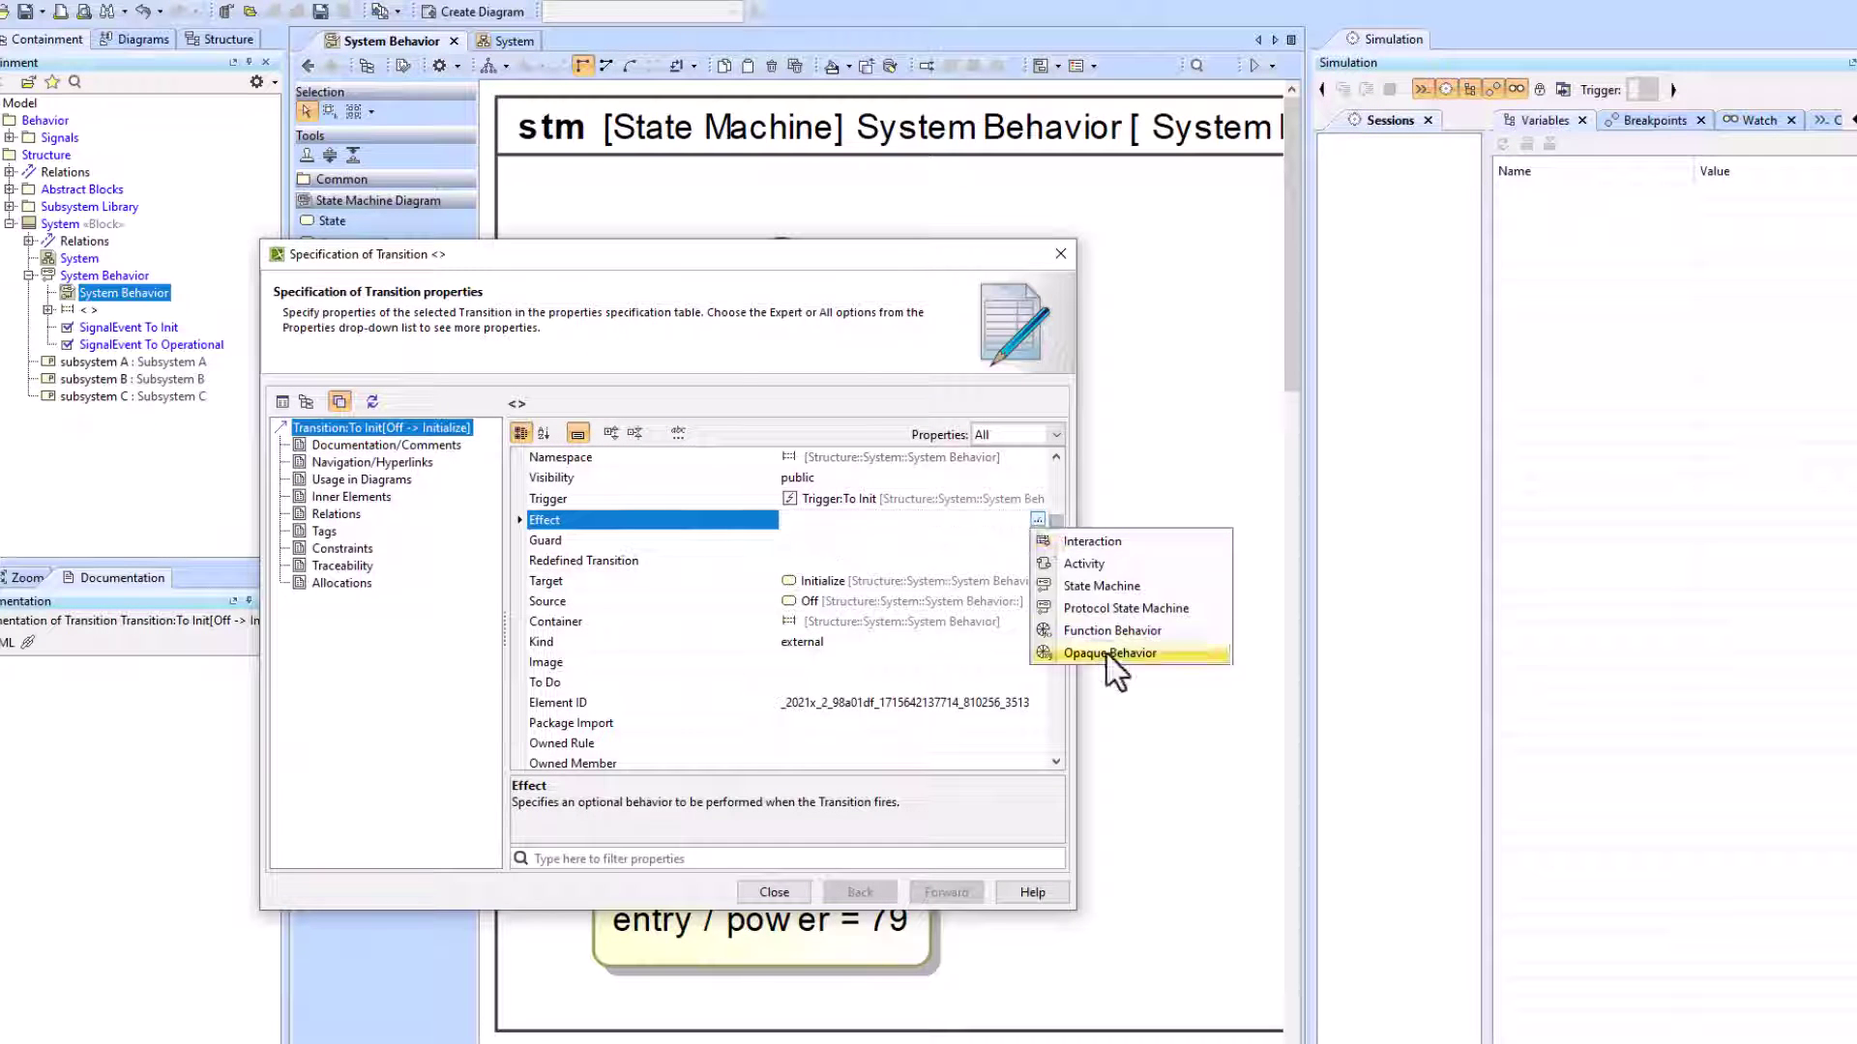
click(1110, 660)
click(798, 579)
text(power =)
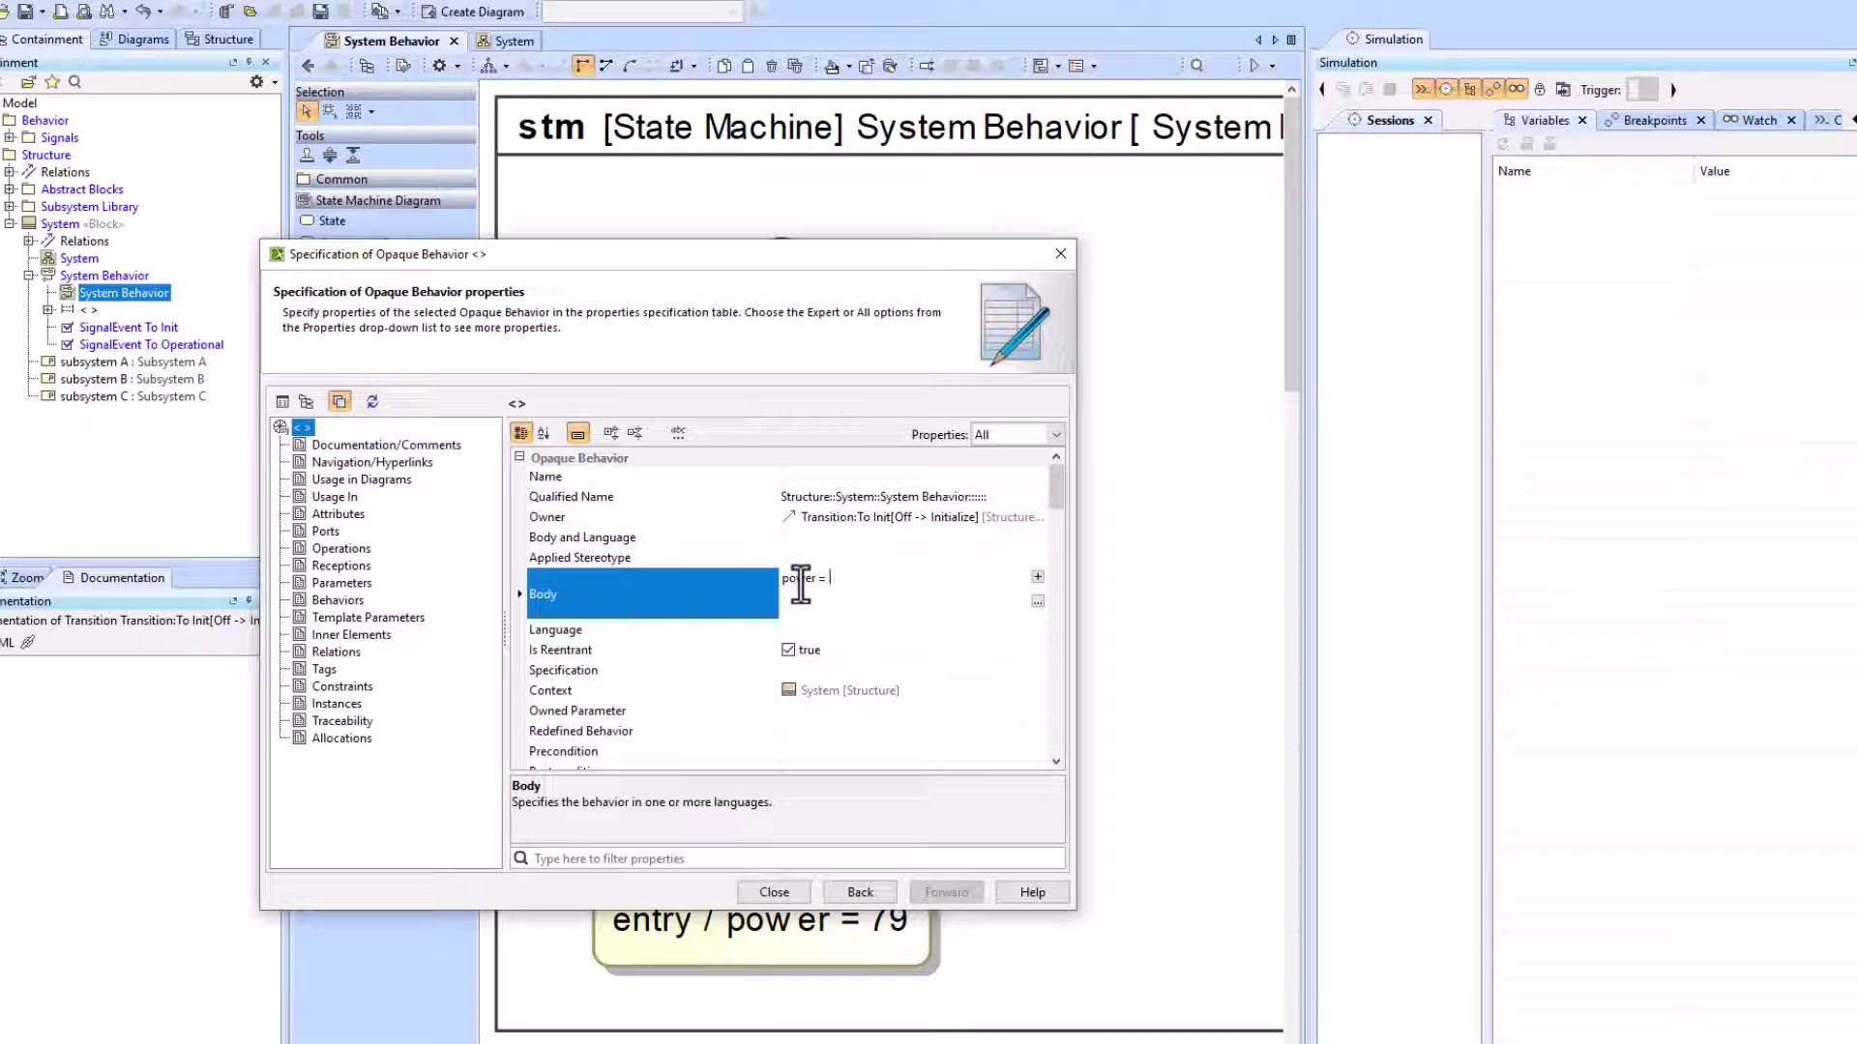
text( 13.5)
click(857, 891)
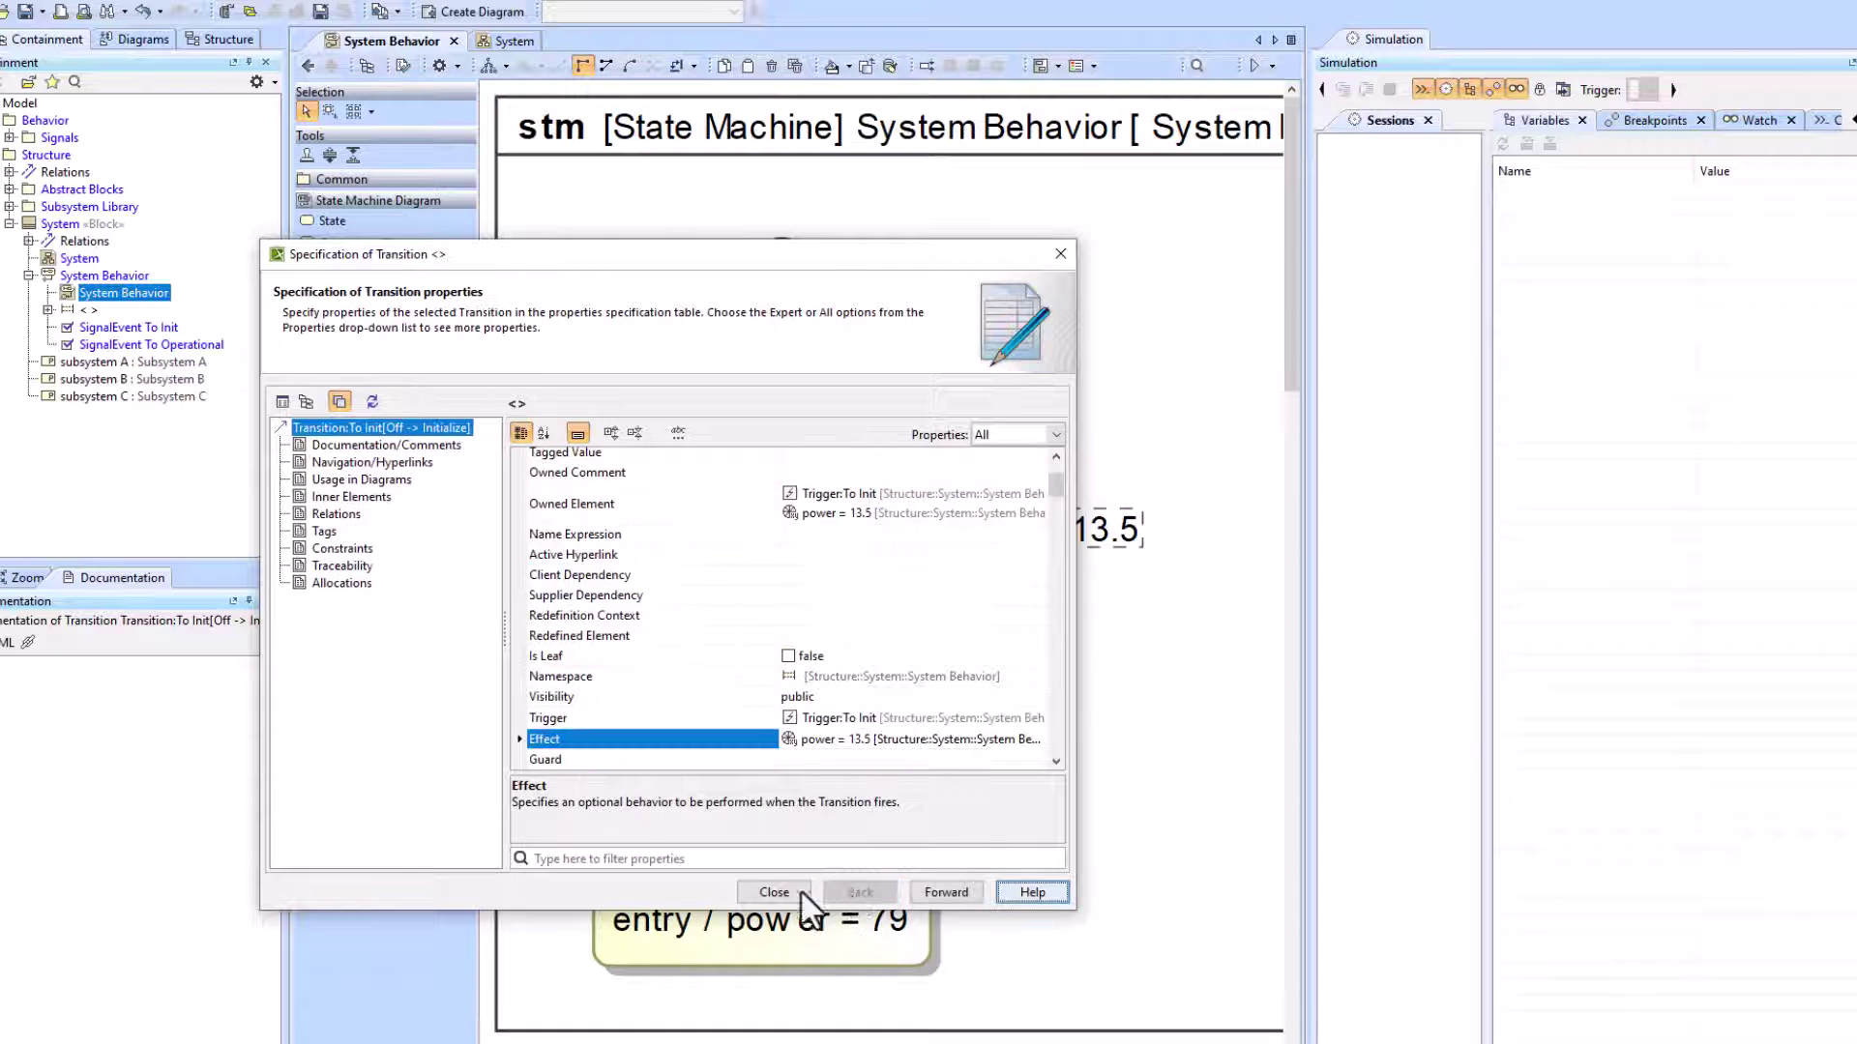
click(772, 891)
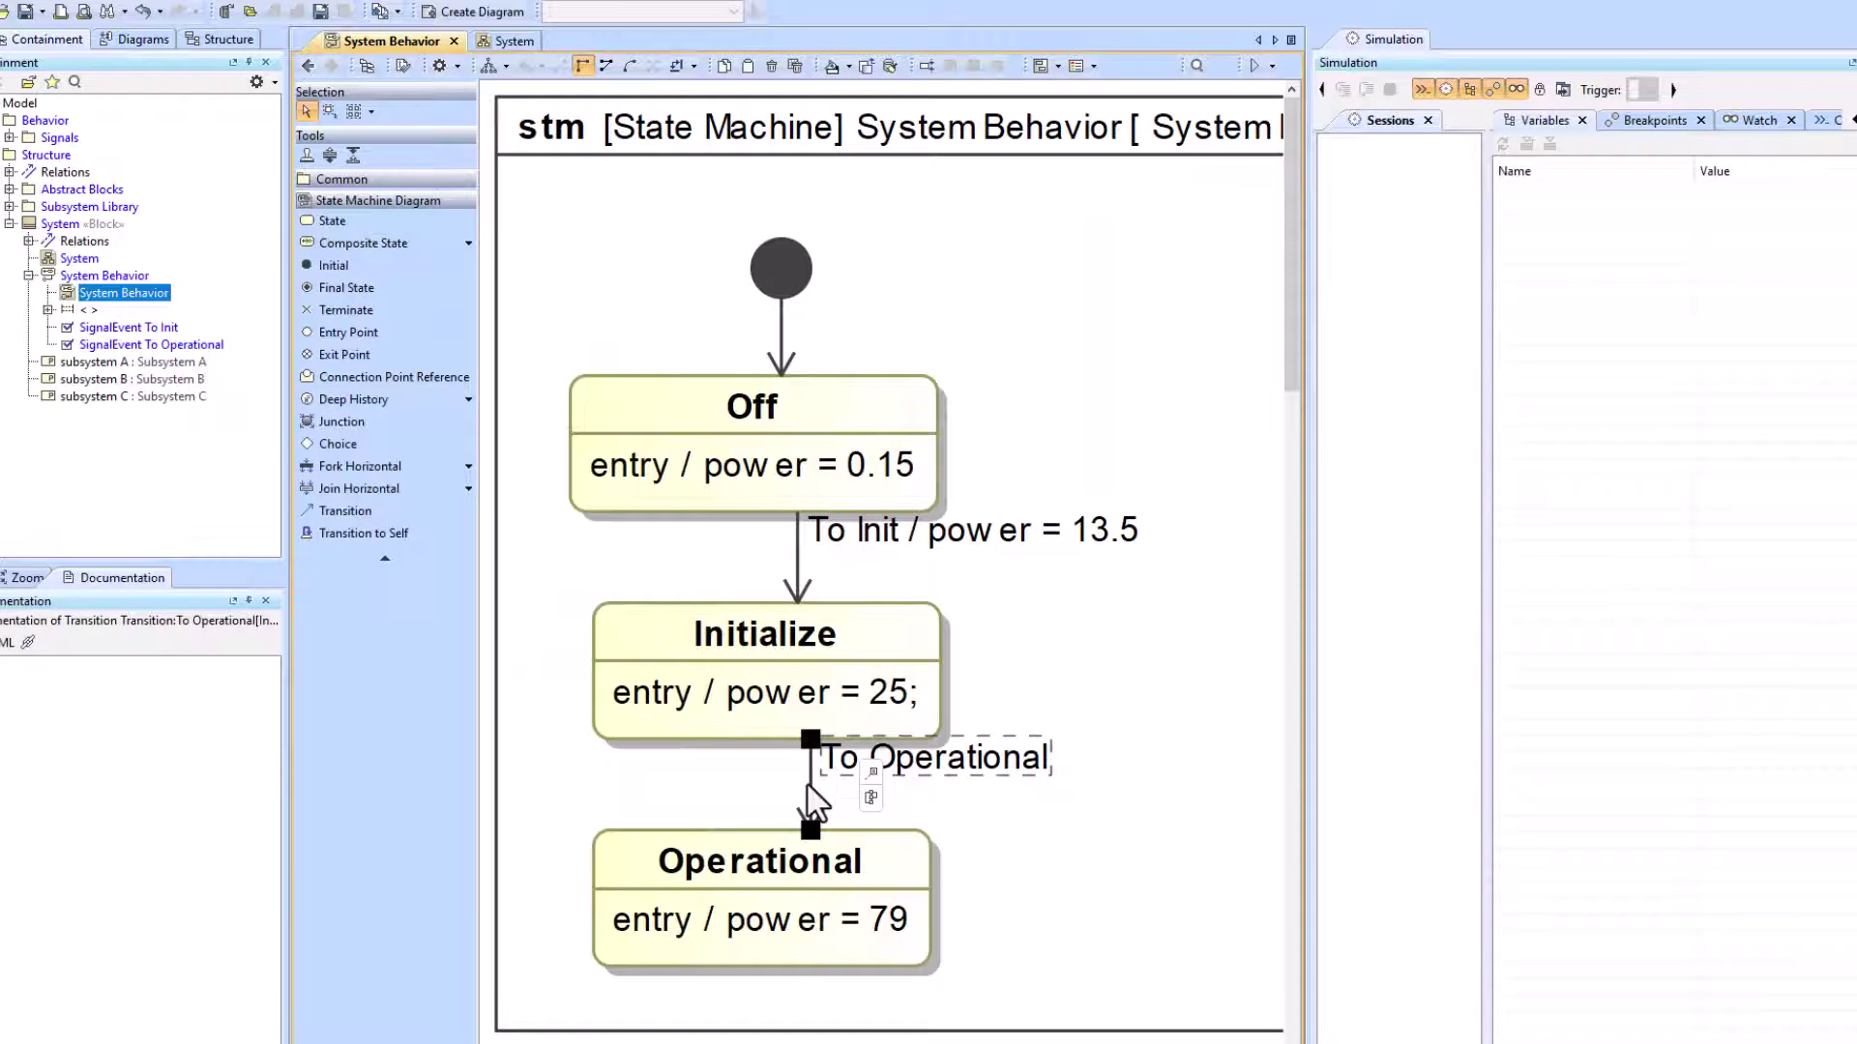
Step: Give the transition from Initialize to Operational an Opaque Behavior effect with the body "power = 77.4"
double_click(810, 788)
click(426, 588)
click(814, 588)
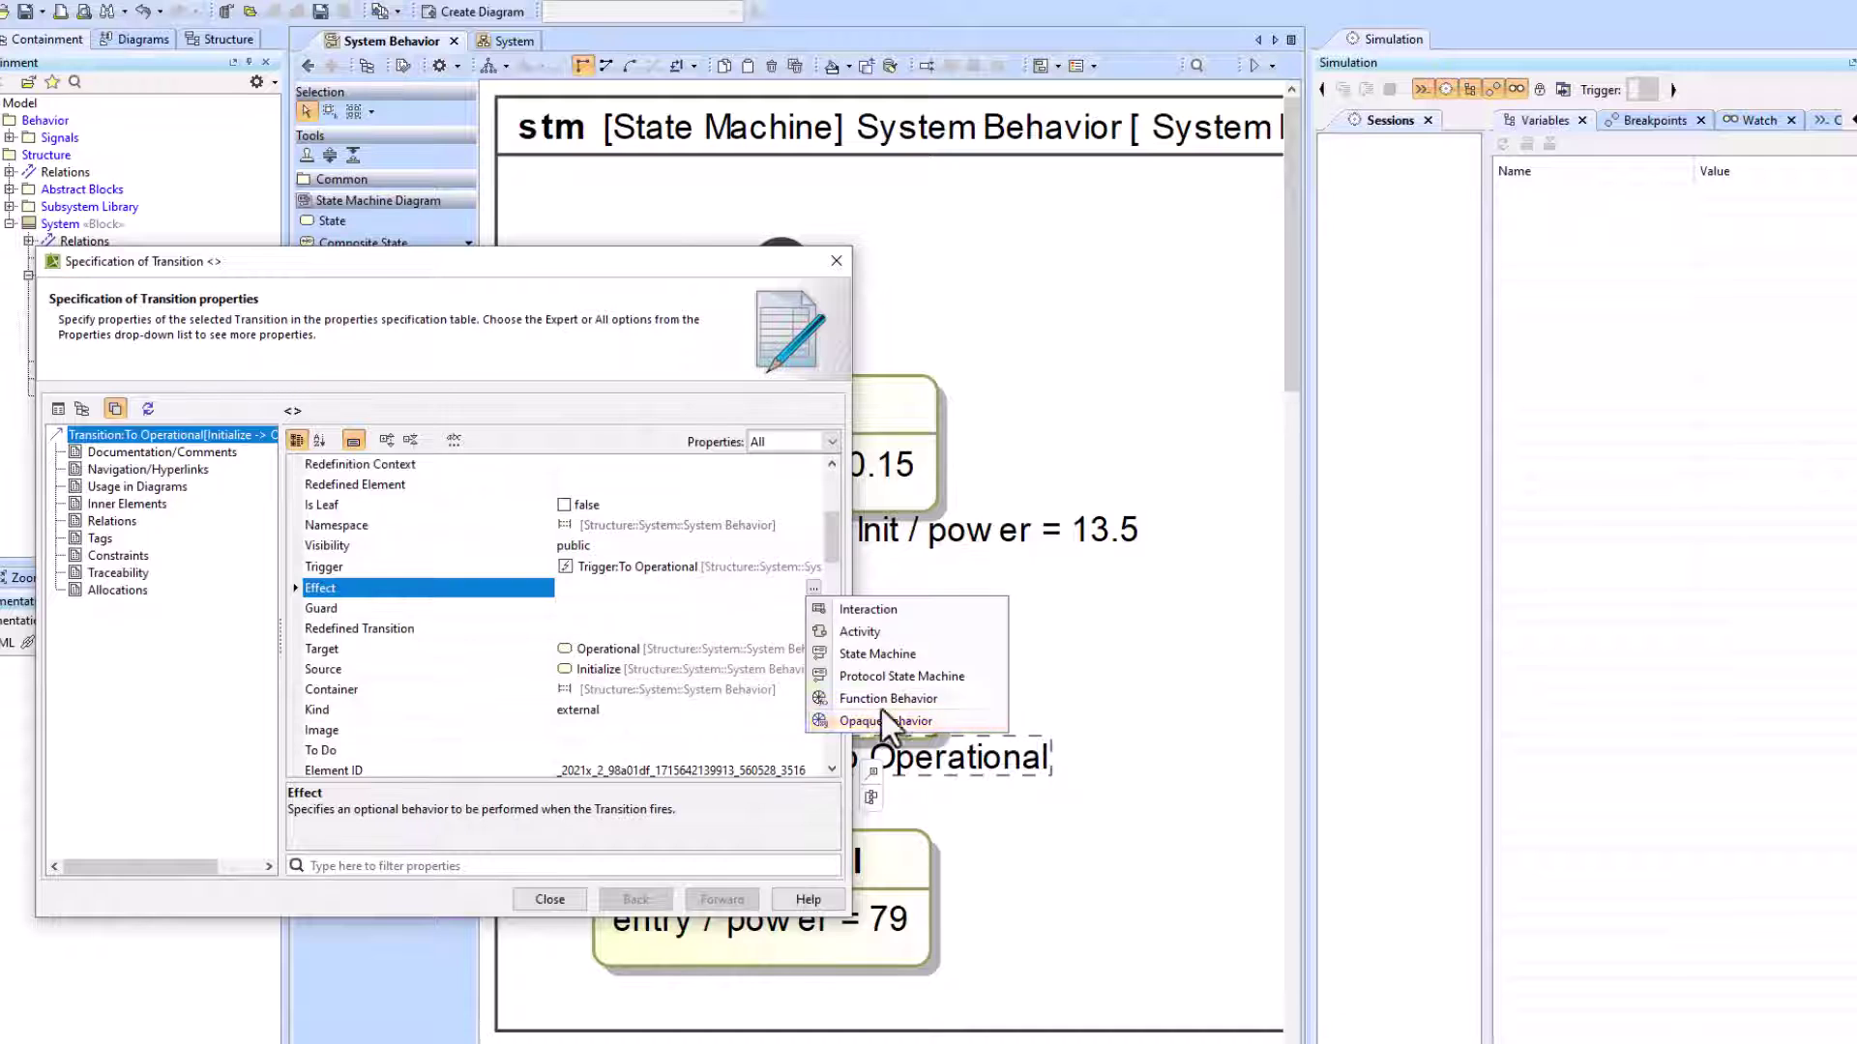
click(878, 722)
click(566, 587)
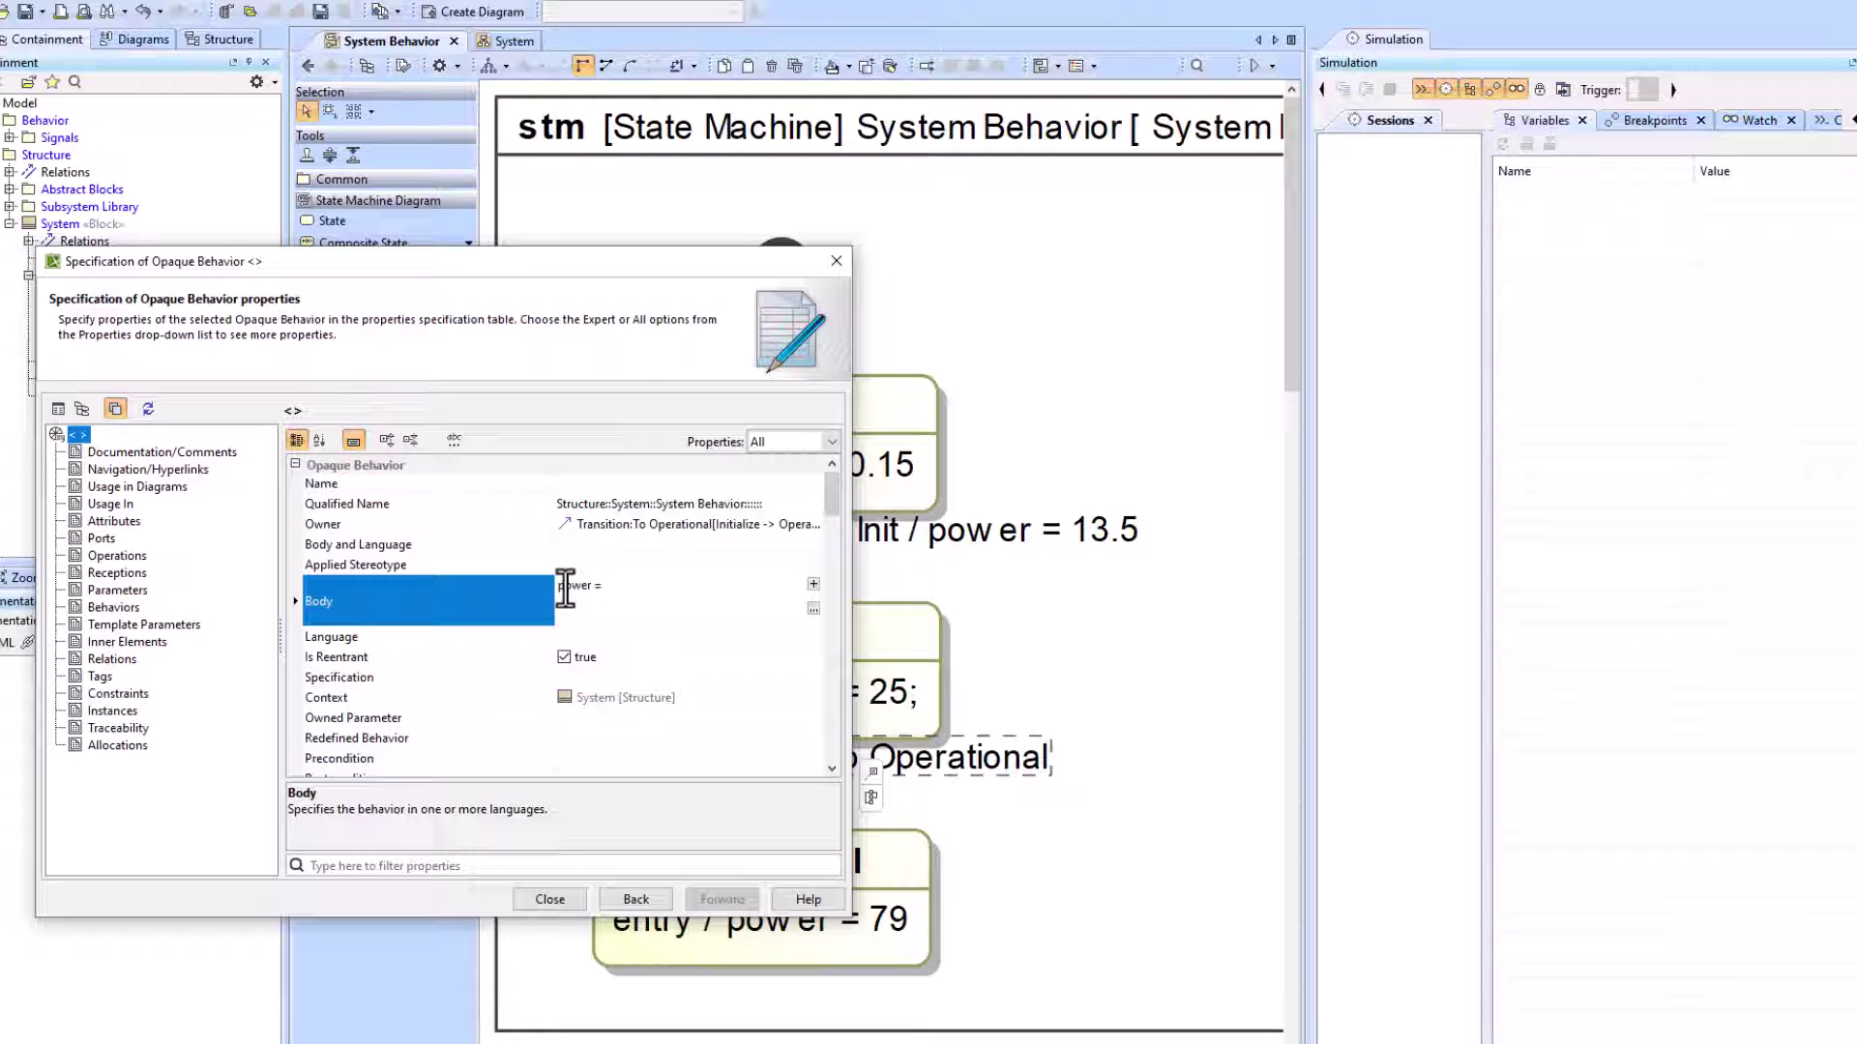
click(549, 899)
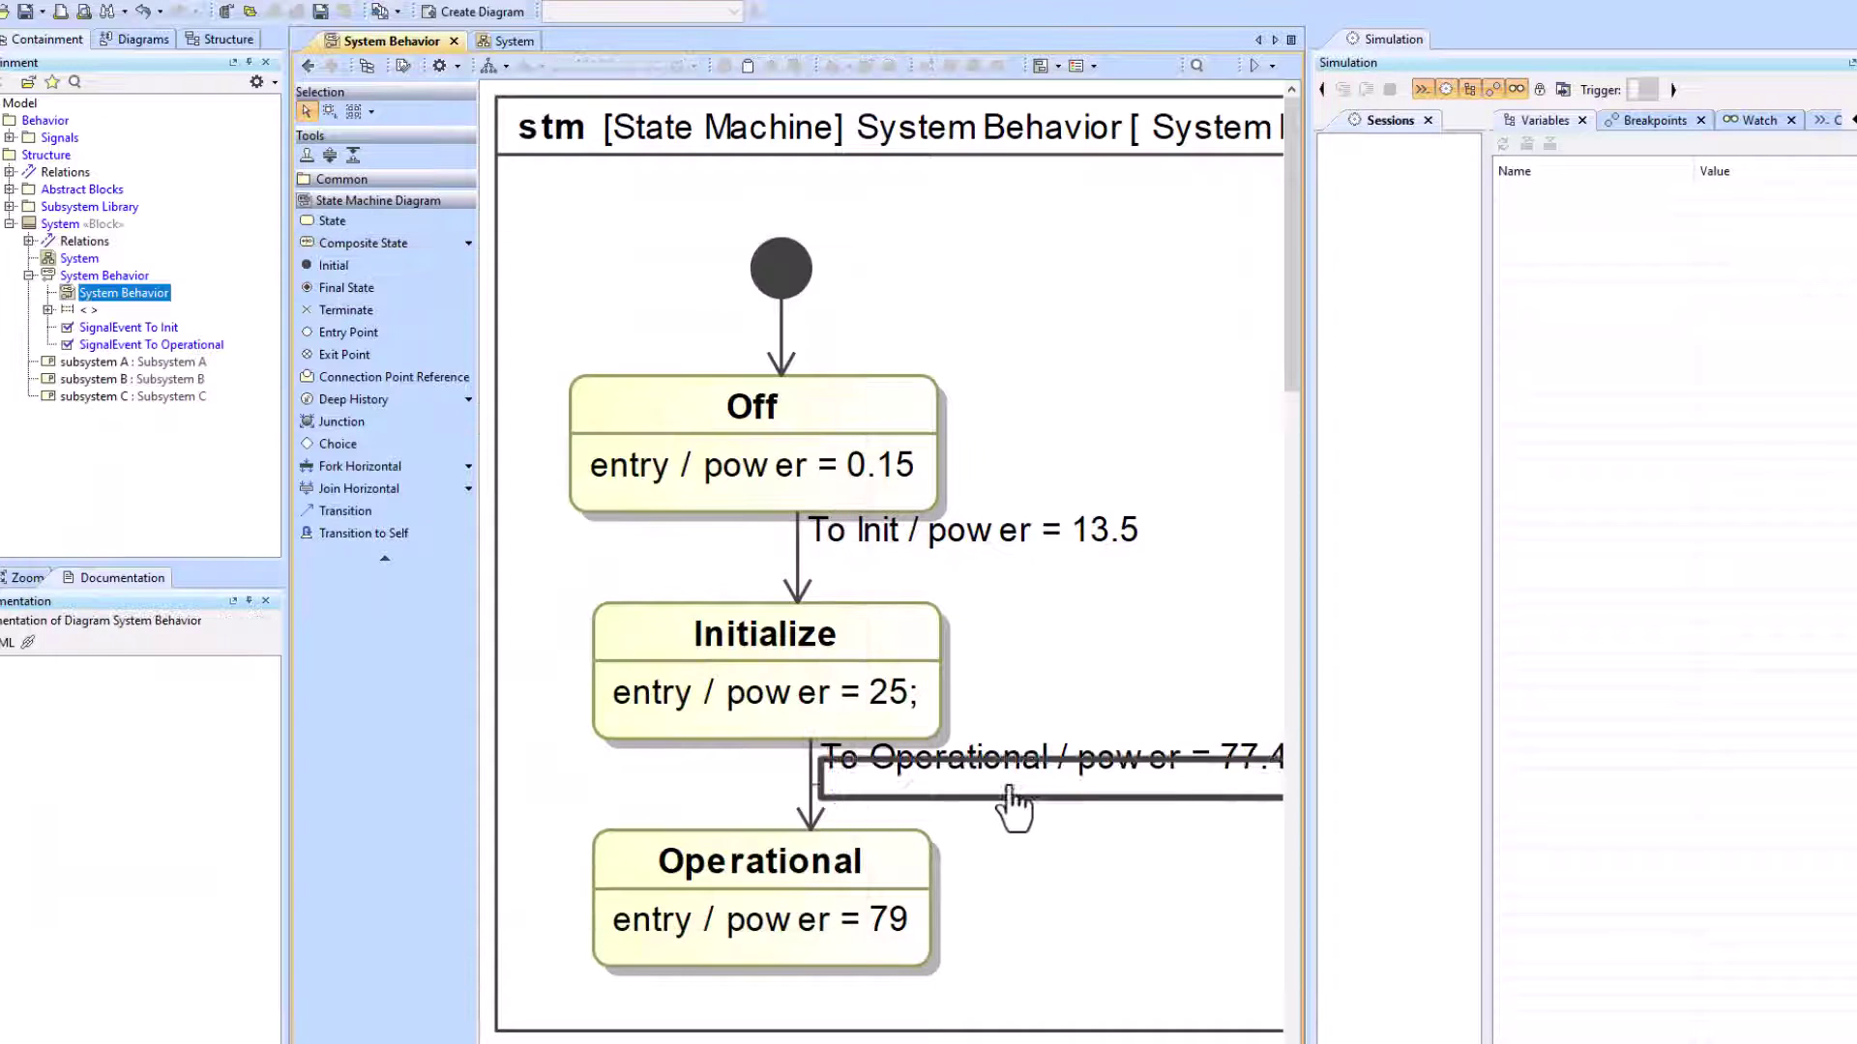
Step: Remove the Operational state's entry behavior by setting its behavior type to <UNSPECIFIED>
double_click(787, 857)
scroll(622, 775, down, 10)
click(832, 441)
click(783, 462)
scroll(618, 774, down, 2)
click(628, 567)
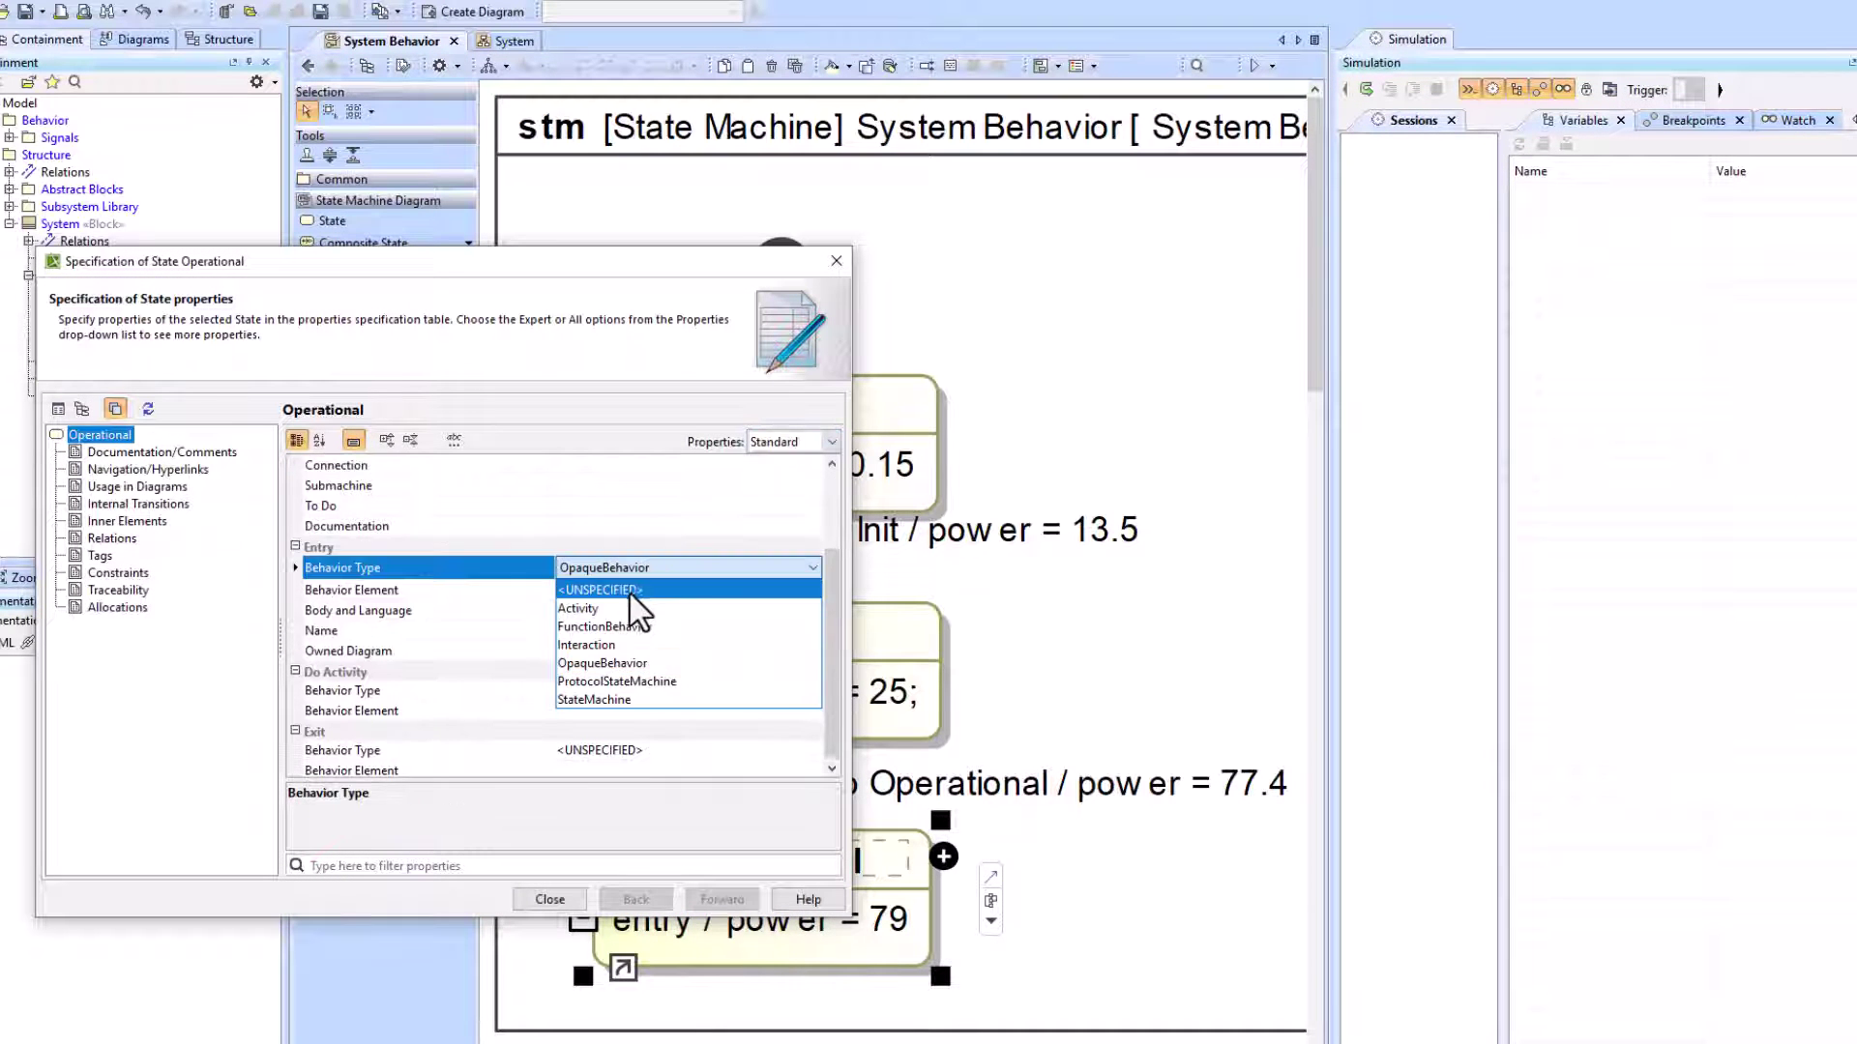
click(630, 588)
click(556, 901)
Step: Remove the Initialize state's entry behavior by setting its behavior type to <UNSPECIFIED>
click(619, 677)
click(764, 635)
double_click(890, 658)
scroll(642, 584, down, 1)
click(705, 613)
click(705, 640)
click(552, 900)
click(988, 421)
Step: Simulate the System again, trigger the transitions through to the Operational state, and terminate the simulation
click(1271, 65)
click(1294, 116)
click(1741, 89)
click(1712, 130)
click(1741, 89)
click(1726, 147)
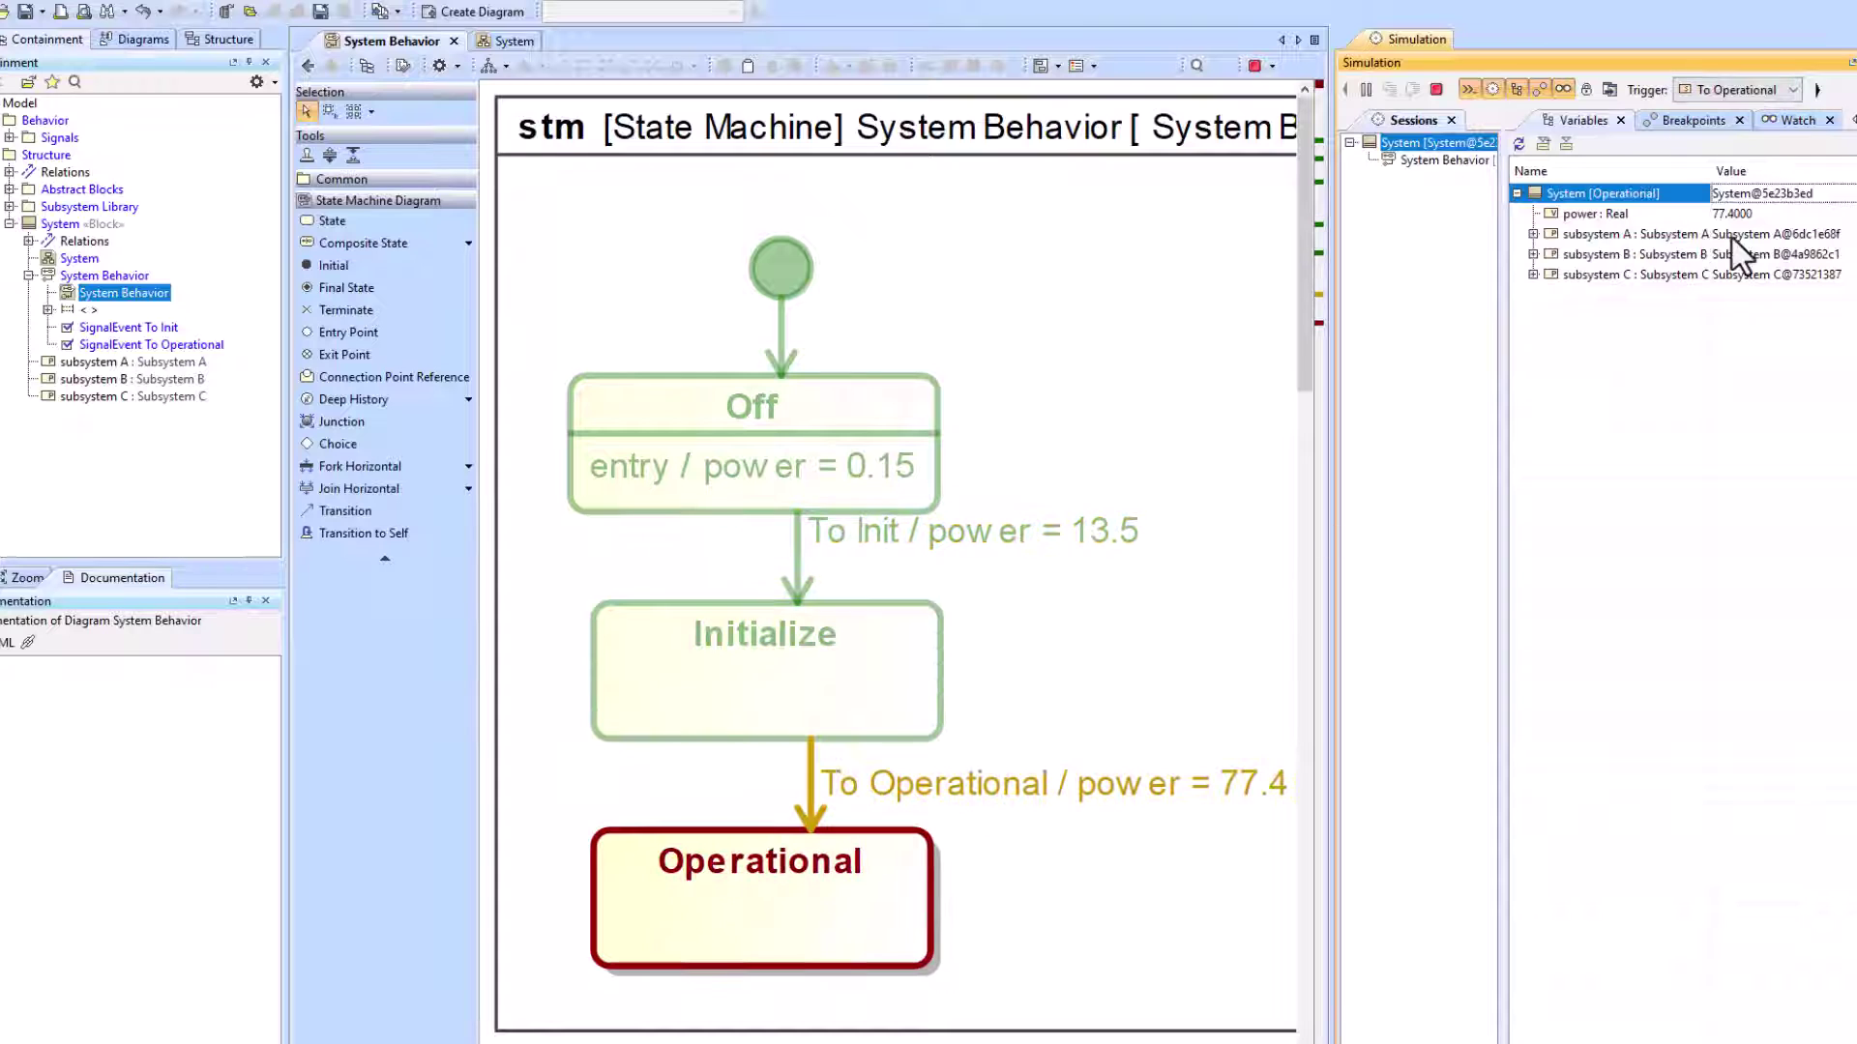
click(1436, 89)
Step: Create a package named "Excel File" in the model and attach PowerPerState.xlsx to it
right_click(21, 103)
click(64, 115)
click(108, 179)
text(Excel File)
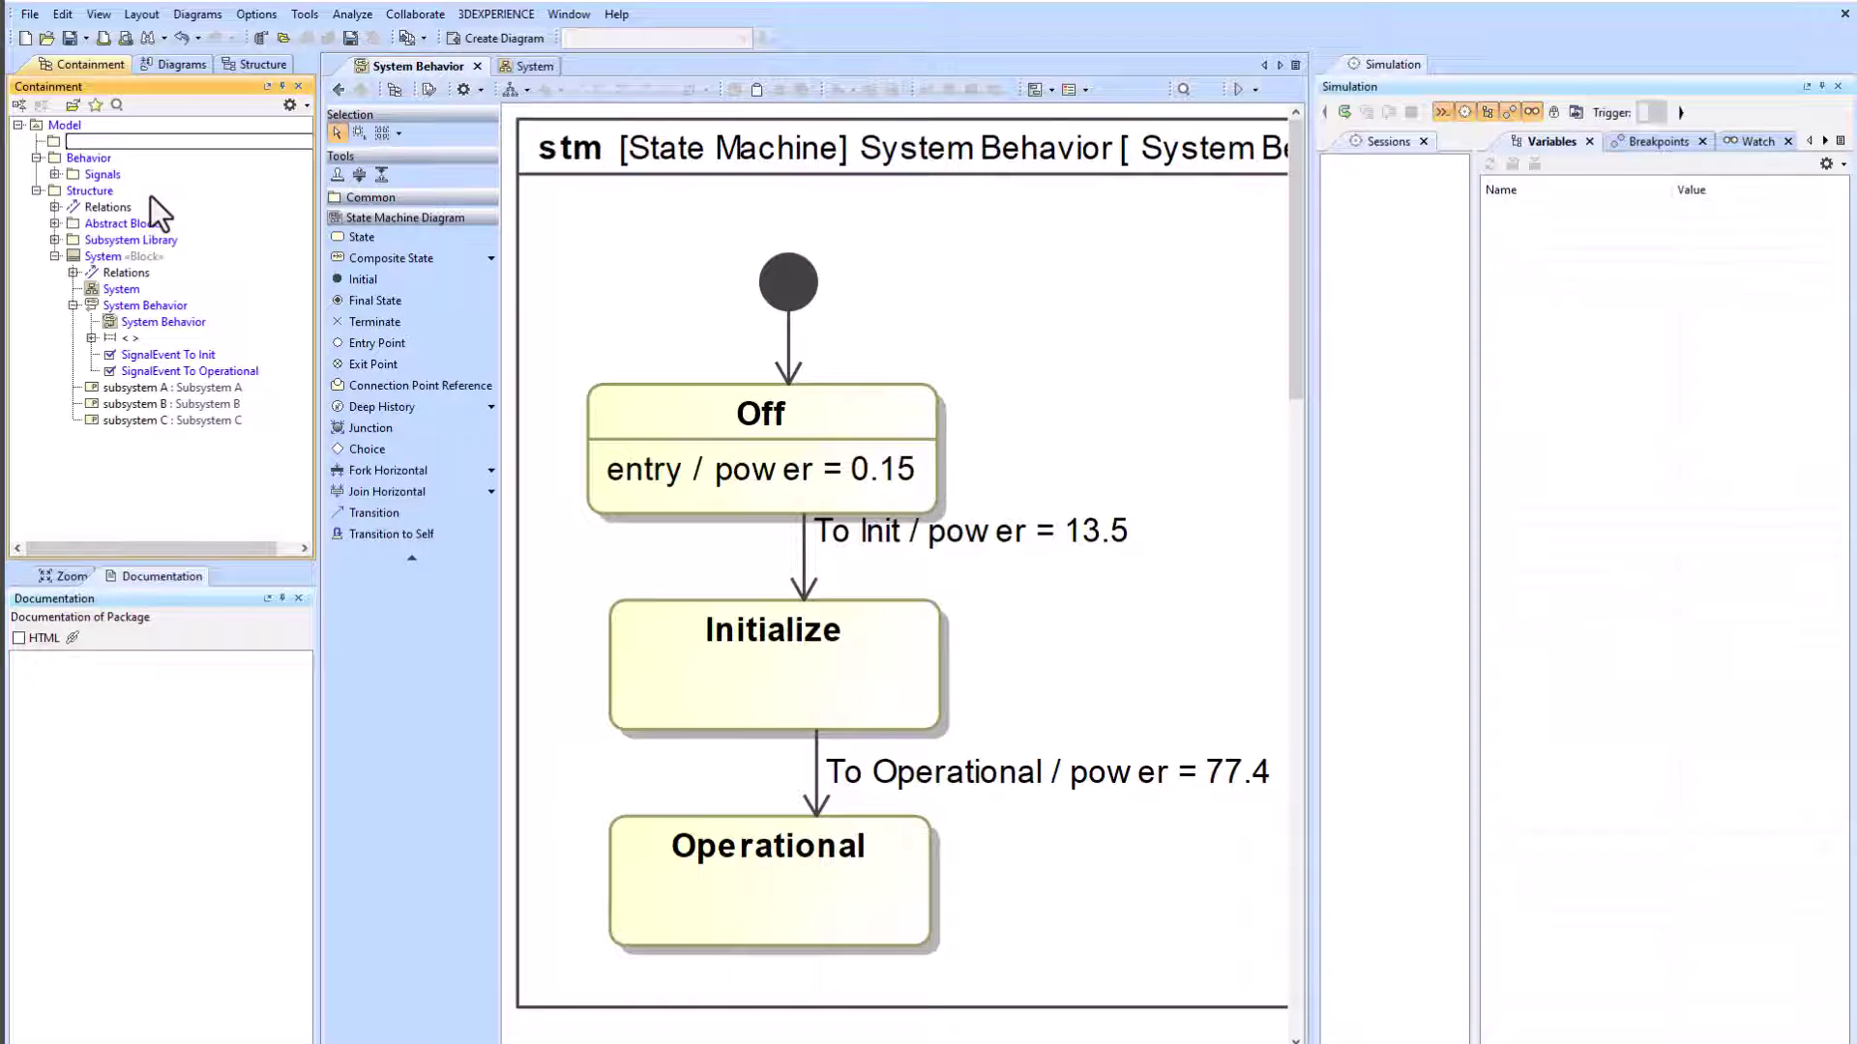
key(Return)
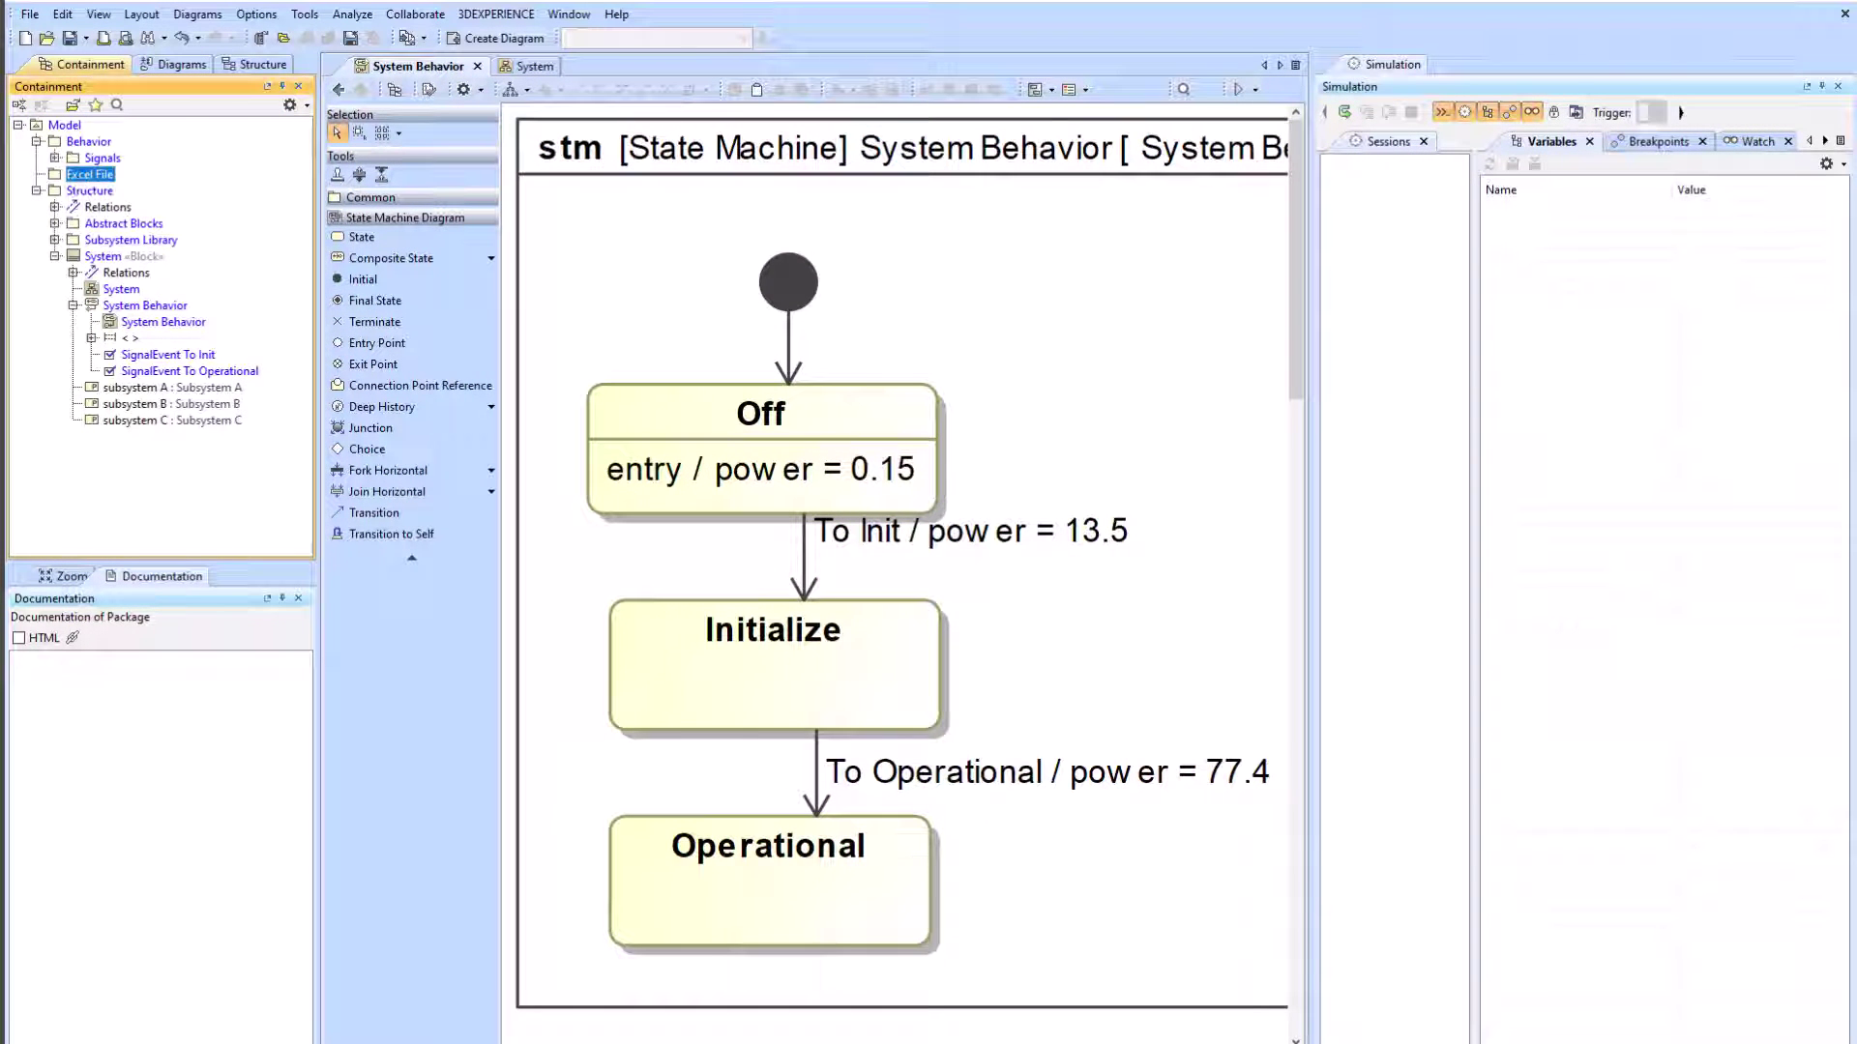
drag(634, 312, 114, 176)
click(158, 210)
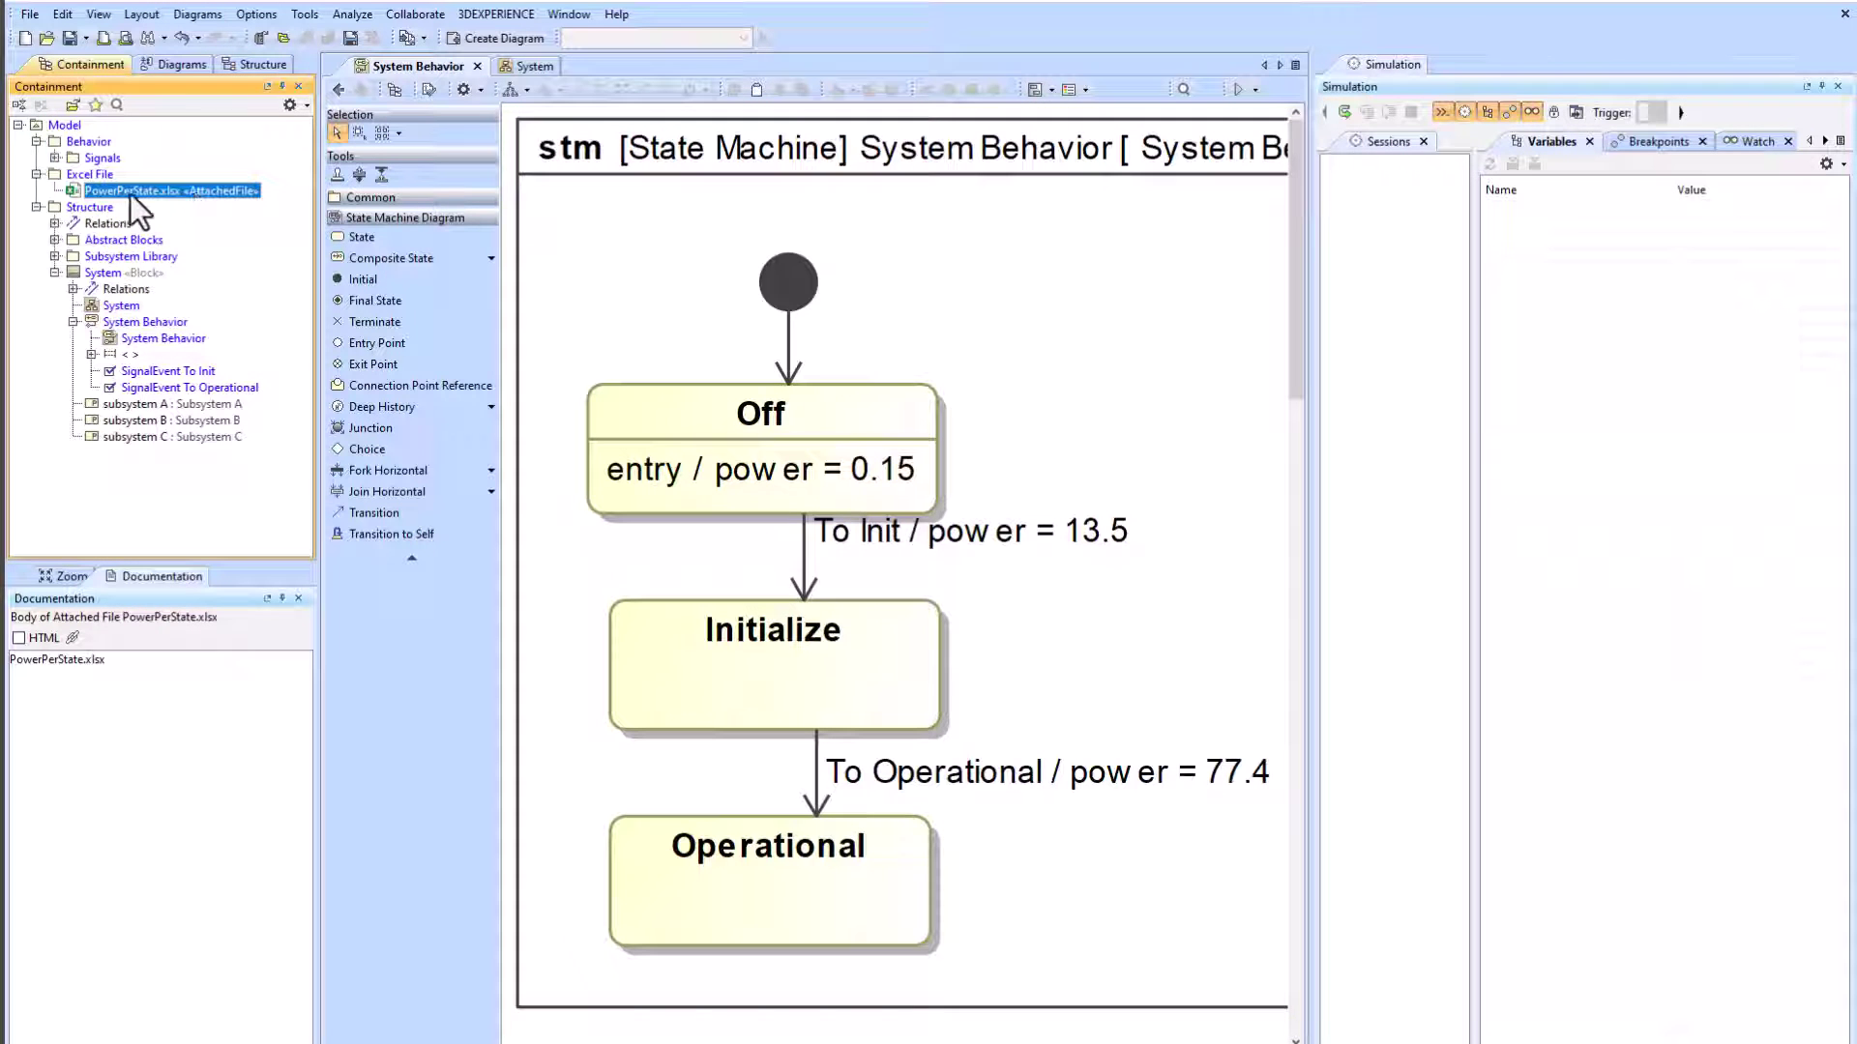
Step: Open the attached PowerPerState.xlsx and examine its state names, subsystem power columns and total power
double_click(133, 191)
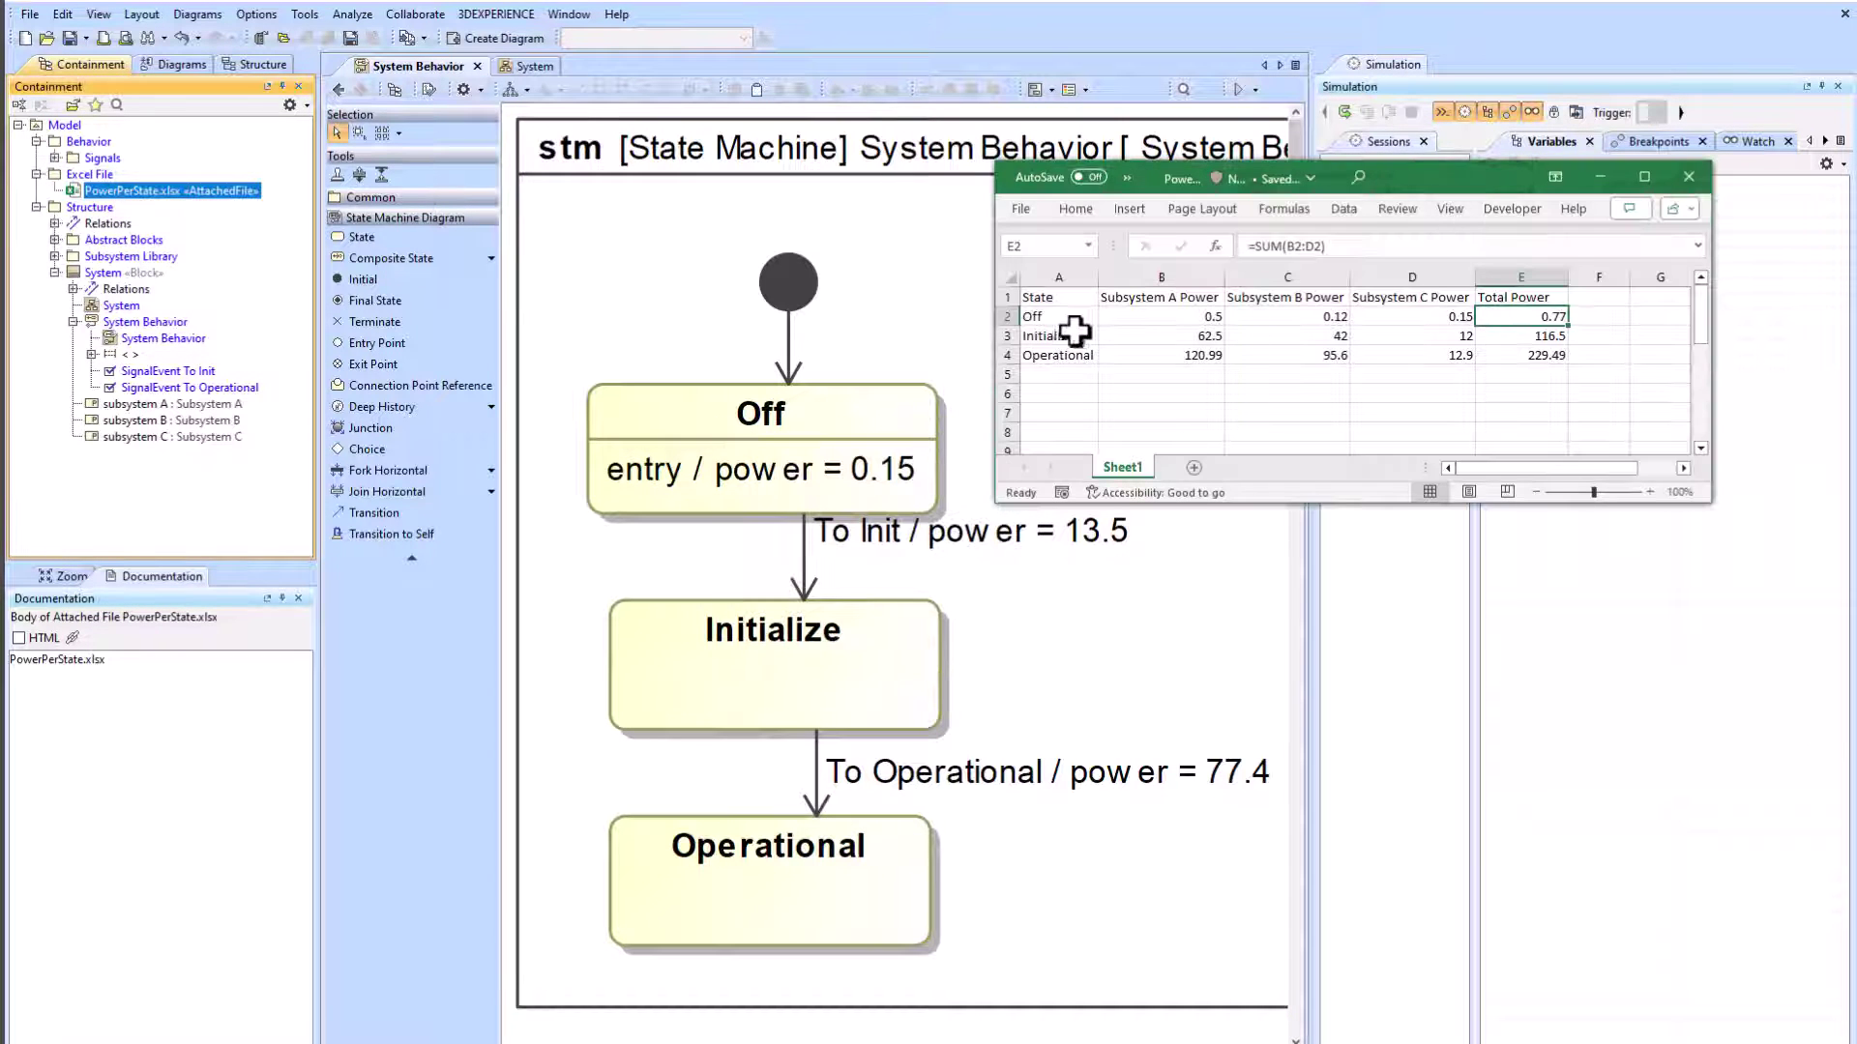
click(1059, 317)
click(1164, 301)
click(1400, 302)
click(1517, 313)
click(1530, 335)
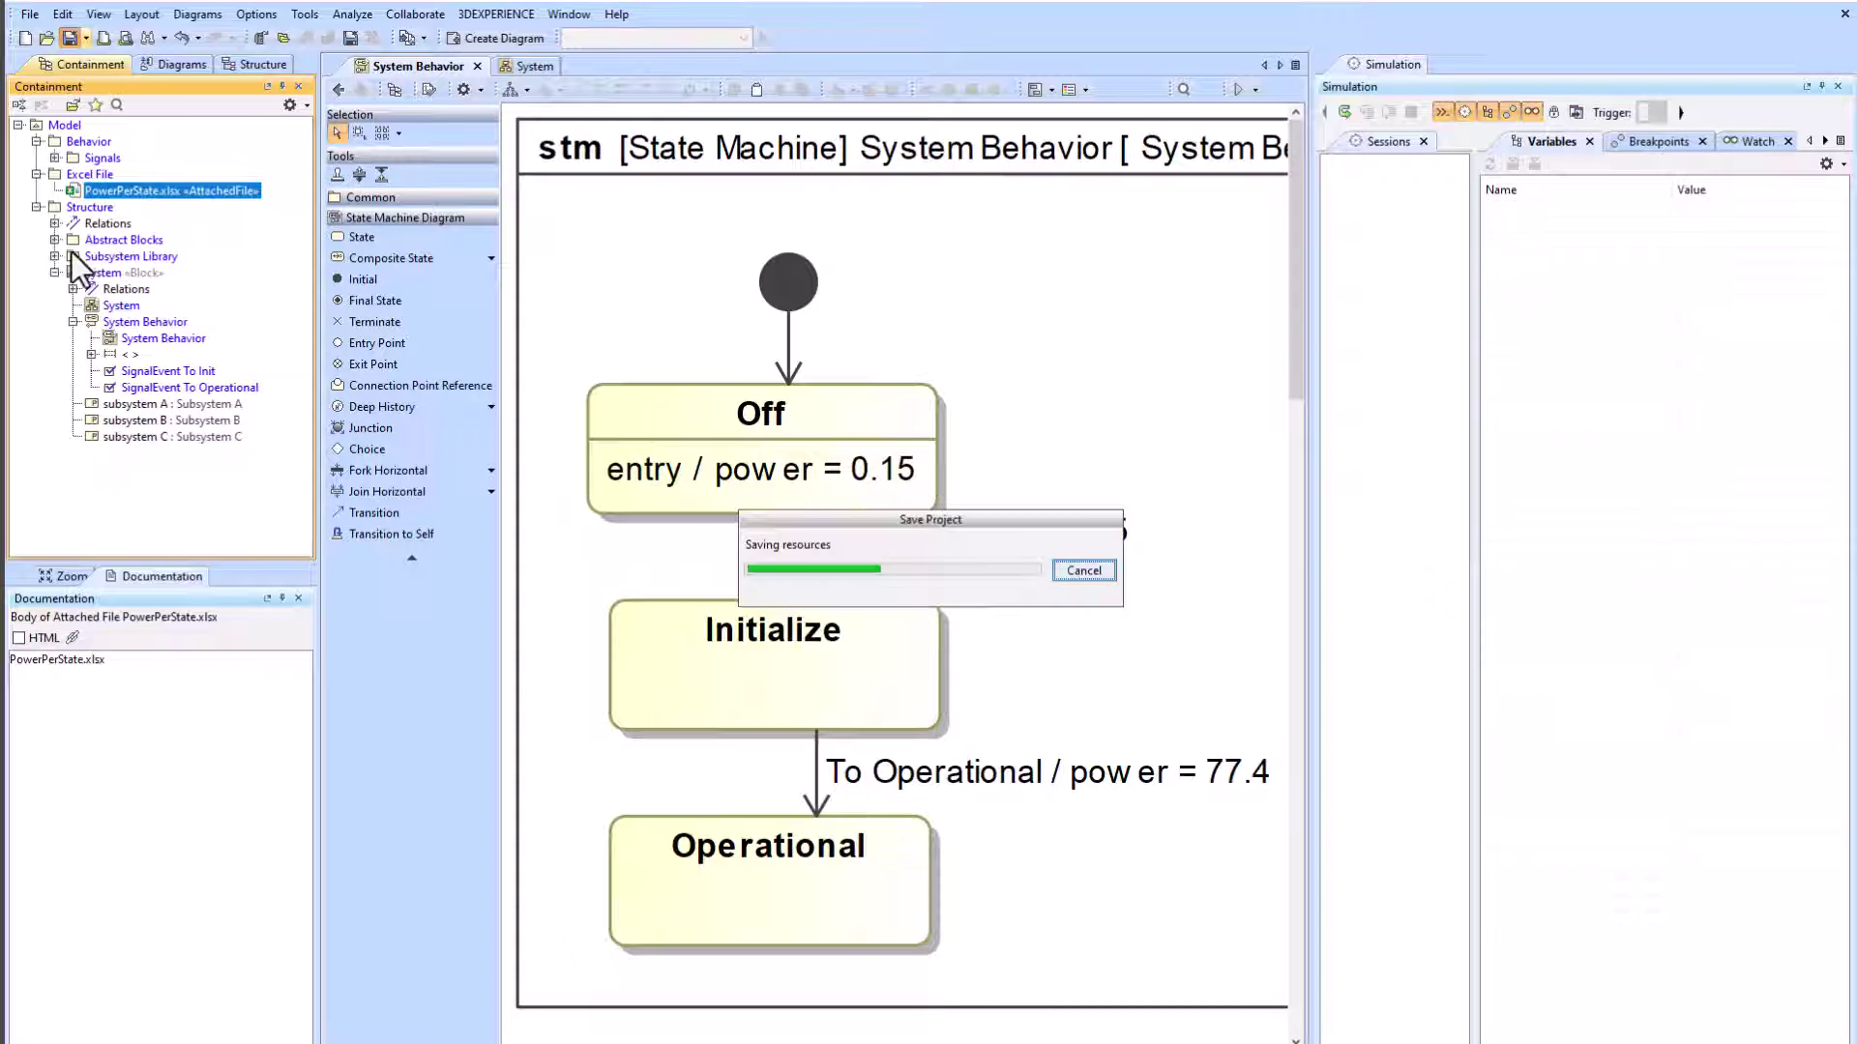
Step: Create an activity diagram under the Subsystem A block in the Subsystem Library
click(56, 256)
click(74, 273)
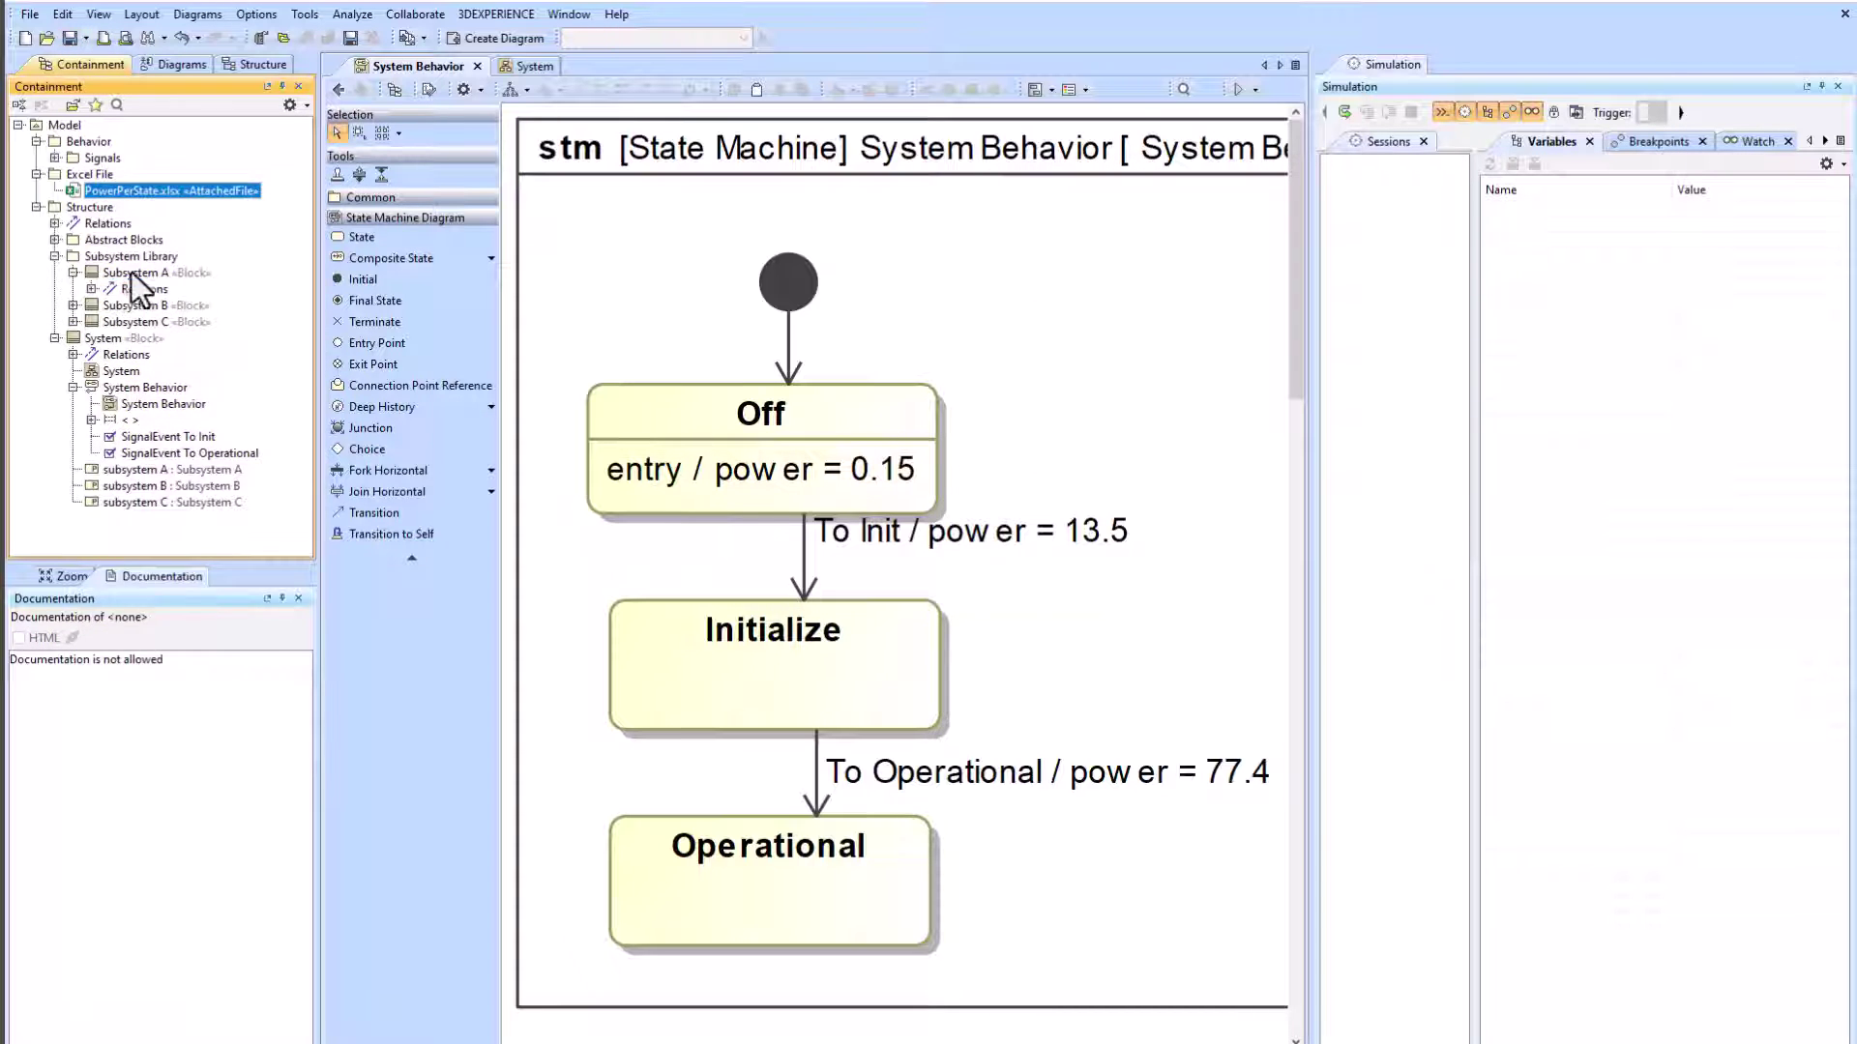
right_click(132, 272)
click(211, 303)
click(222, 441)
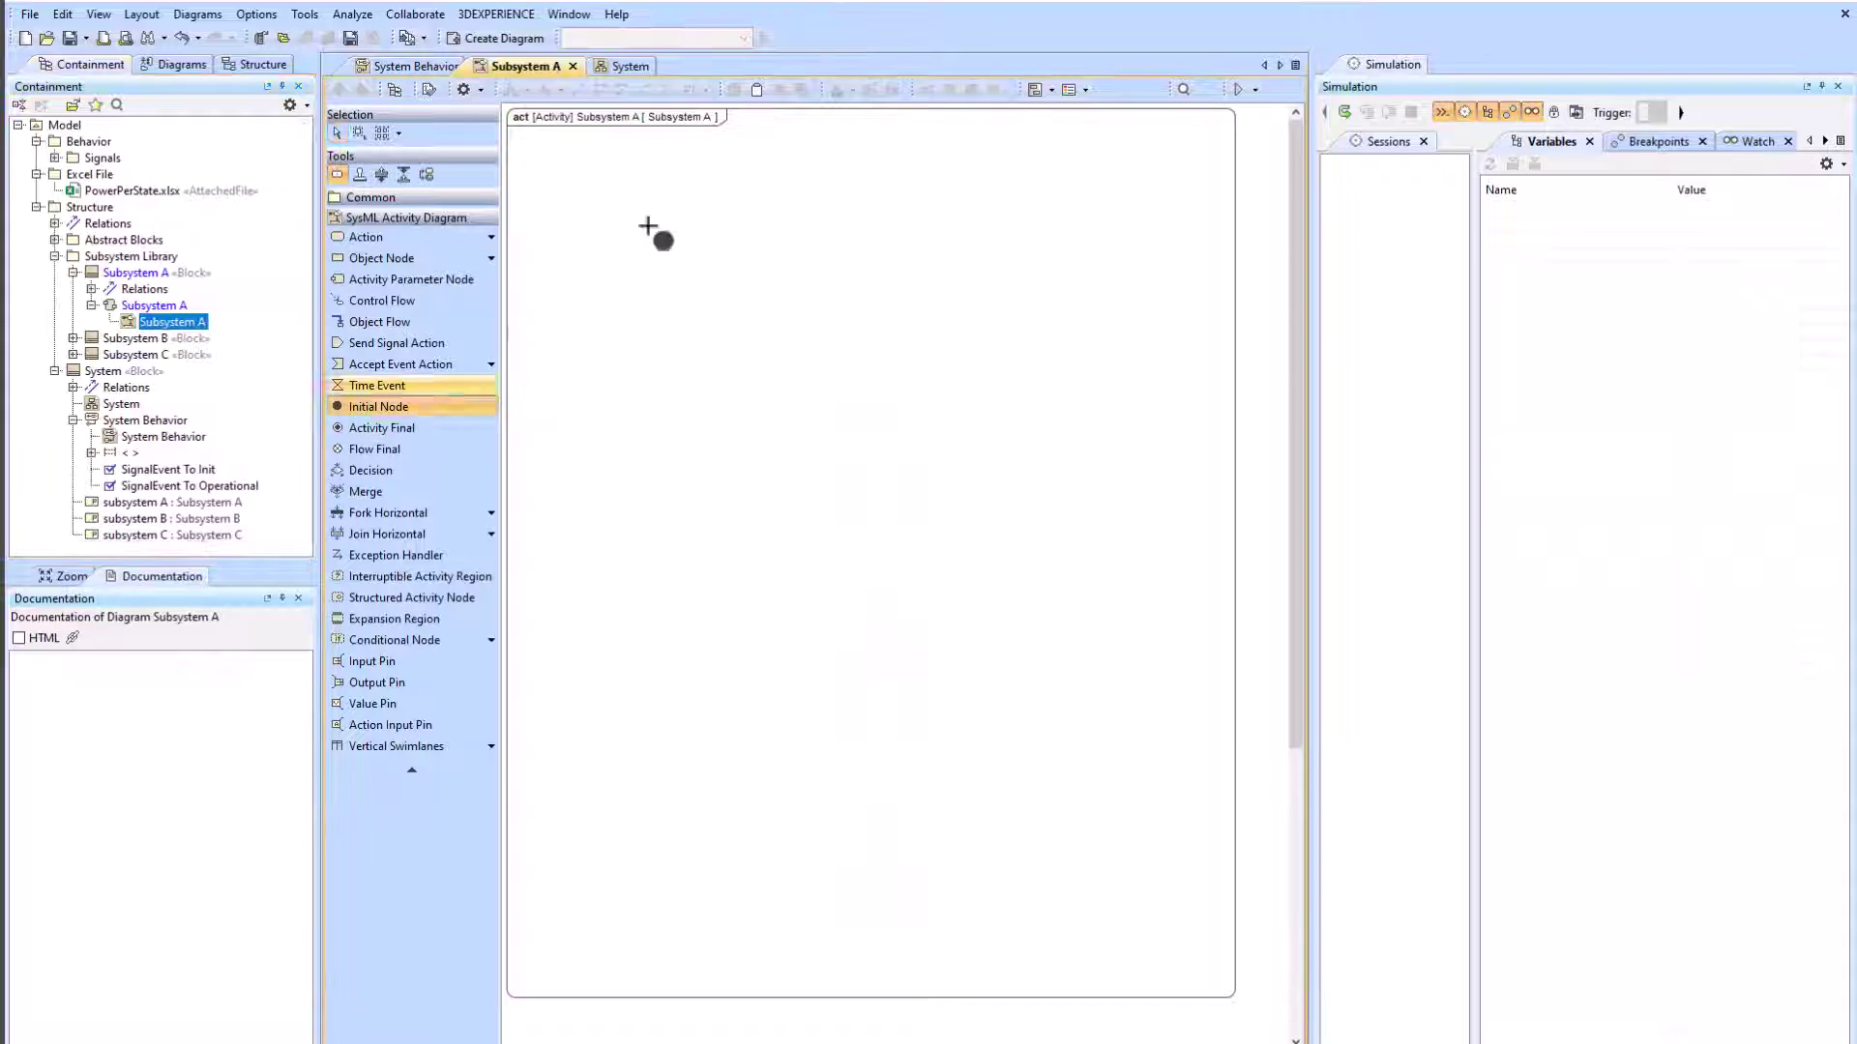
Step: Add an initial node and an opaque action to the Subsystem A activity and connect them with a control flow
click(377, 410)
click(719, 165)
click(492, 235)
click(387, 258)
click(665, 220)
click(720, 166)
click(750, 148)
click(717, 228)
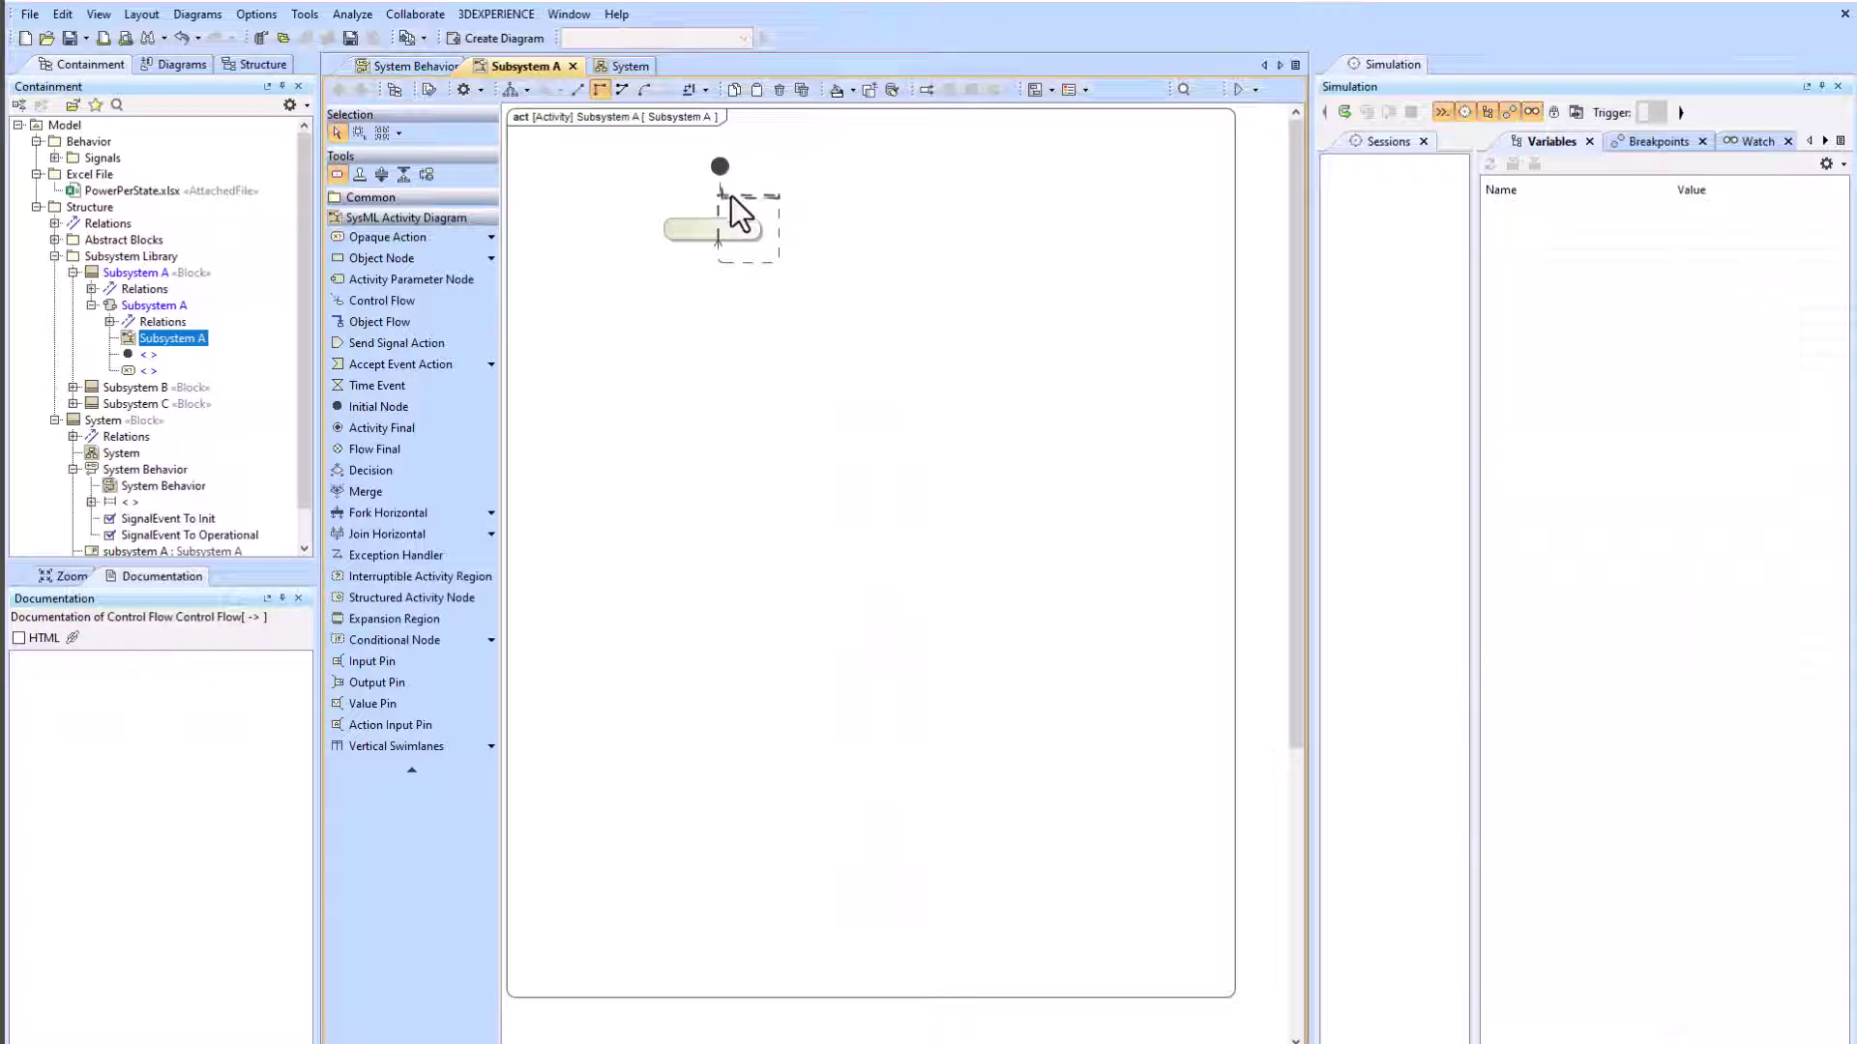
Step: Create an Instance Table in the Excel File package
right_click(94, 174)
click(222, 211)
click(184, 589)
click(172, 561)
Step: Create a block named "Power Block" in the Excel File package
right_click(85, 174)
click(159, 192)
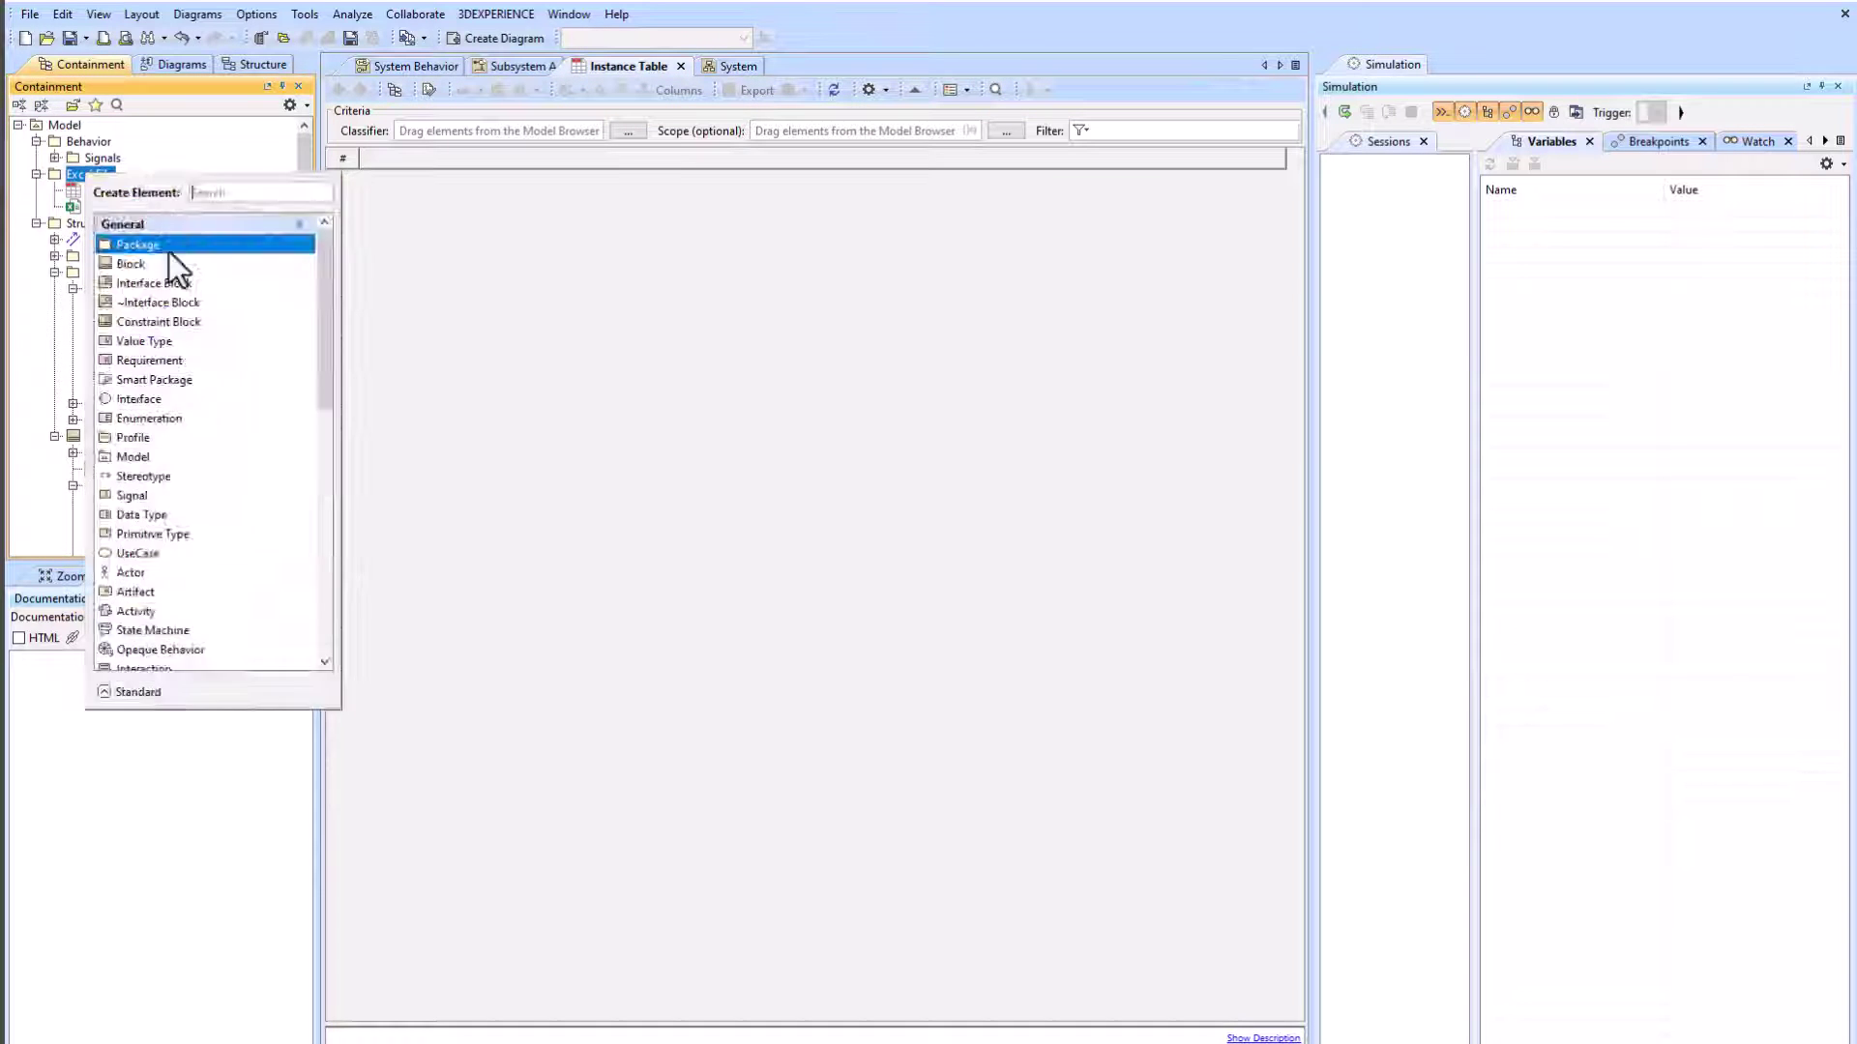
click(167, 269)
text(power Block)
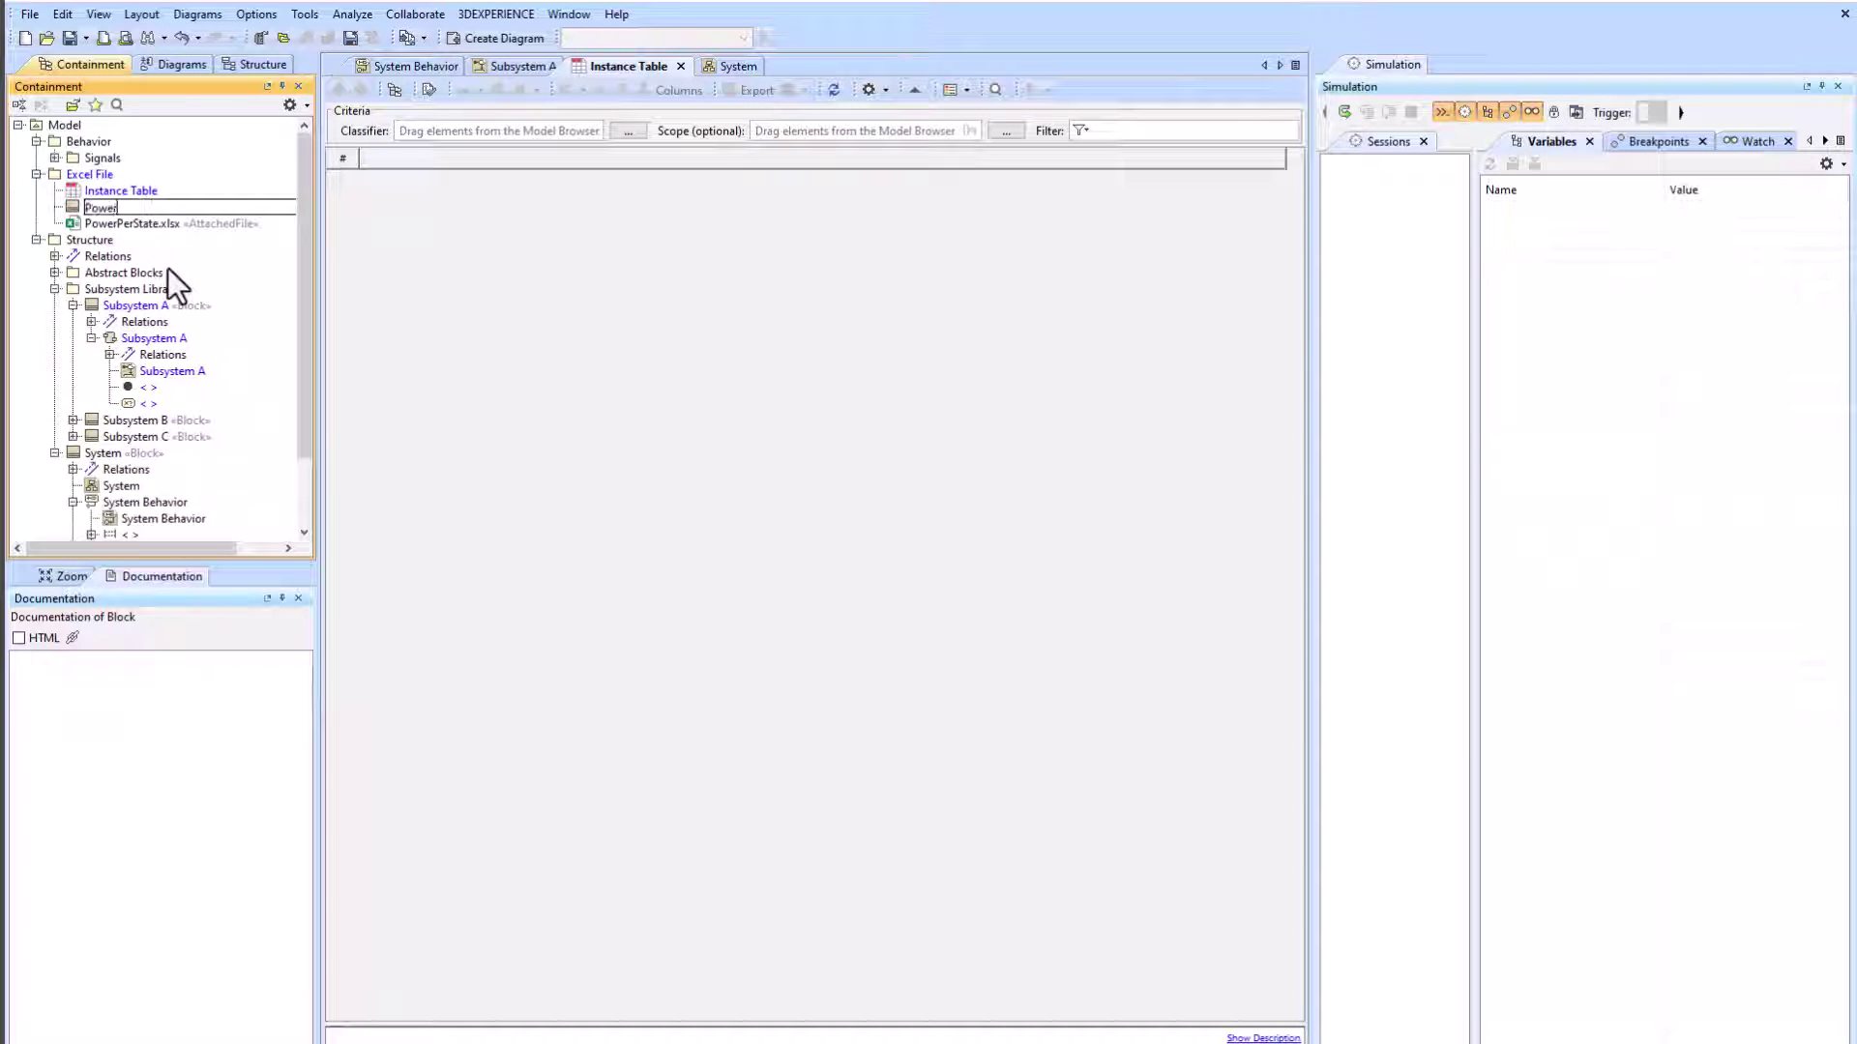
key(Return)
Step: Copy the spreadsheet headers from State to Total Power and paste them into Power Block as value properties
right_click(124, 209)
click(203, 226)
click(211, 451)
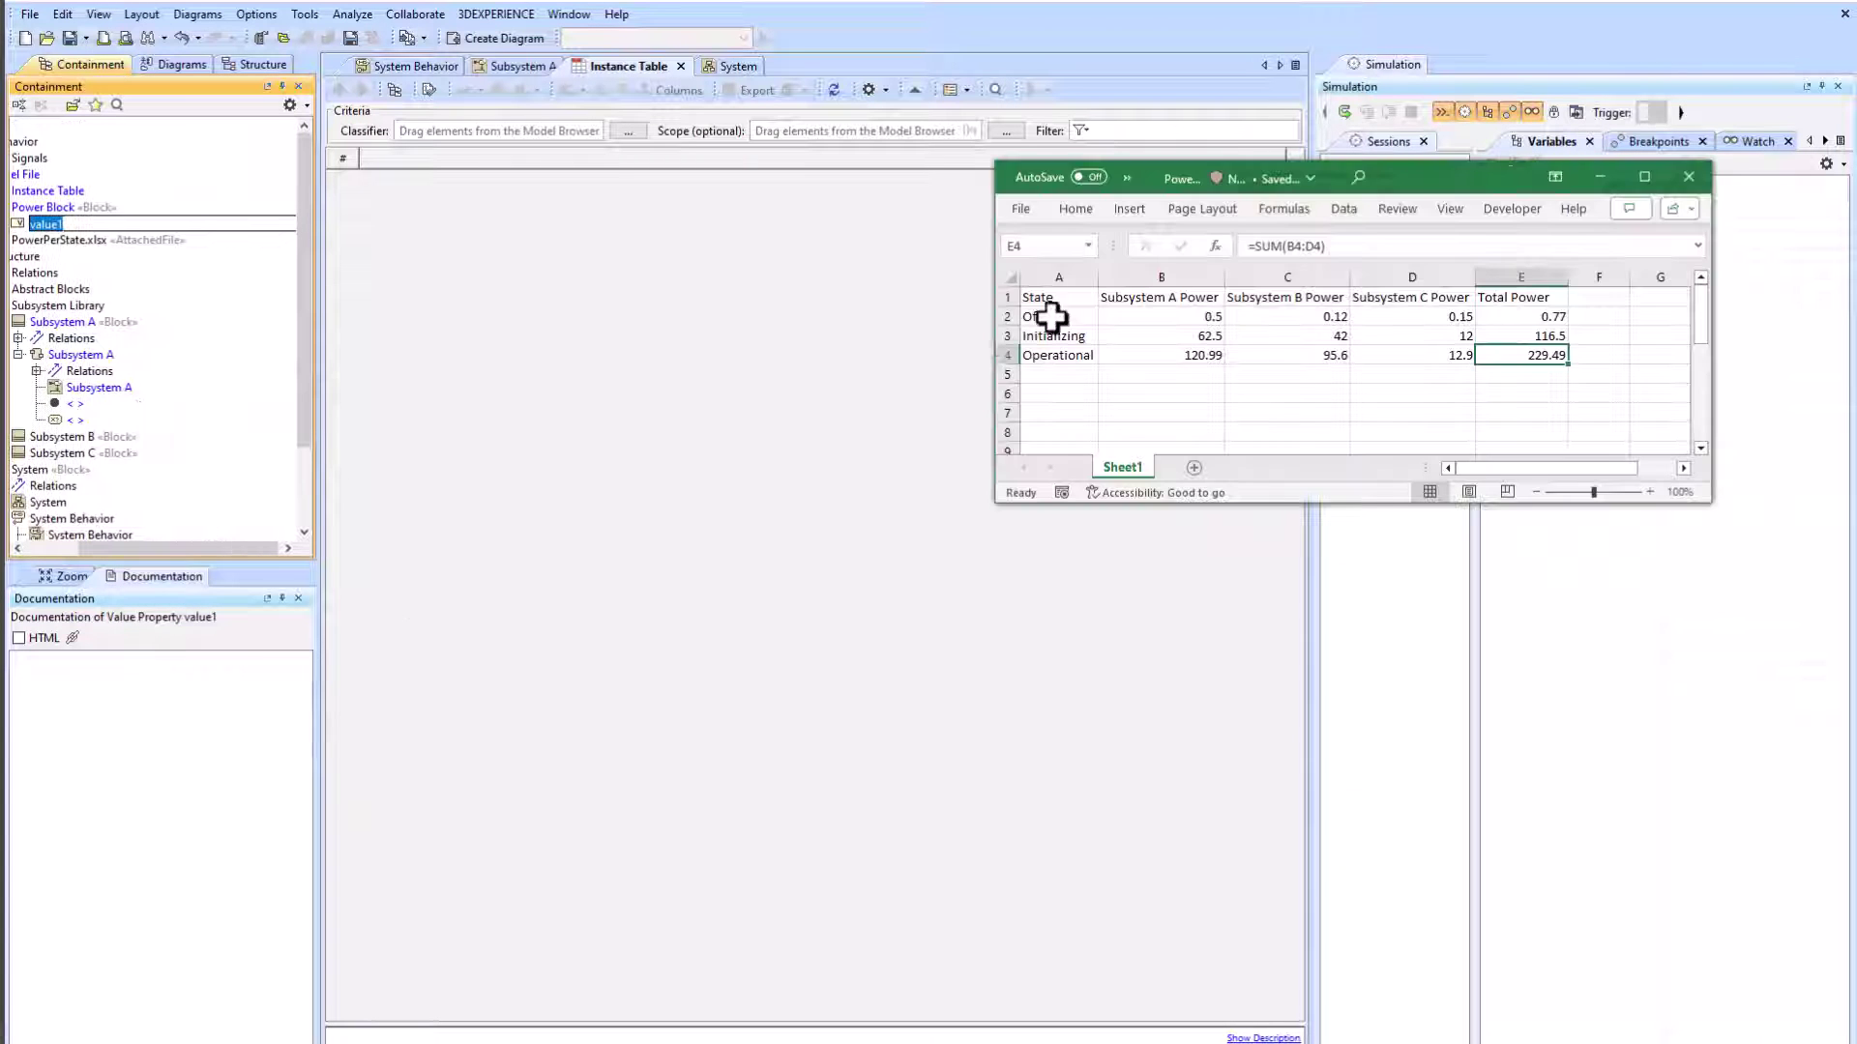
drag(1045, 297, 1498, 295)
key(ctrl+c)
click(116, 209)
key(ctrl+v)
click(203, 399)
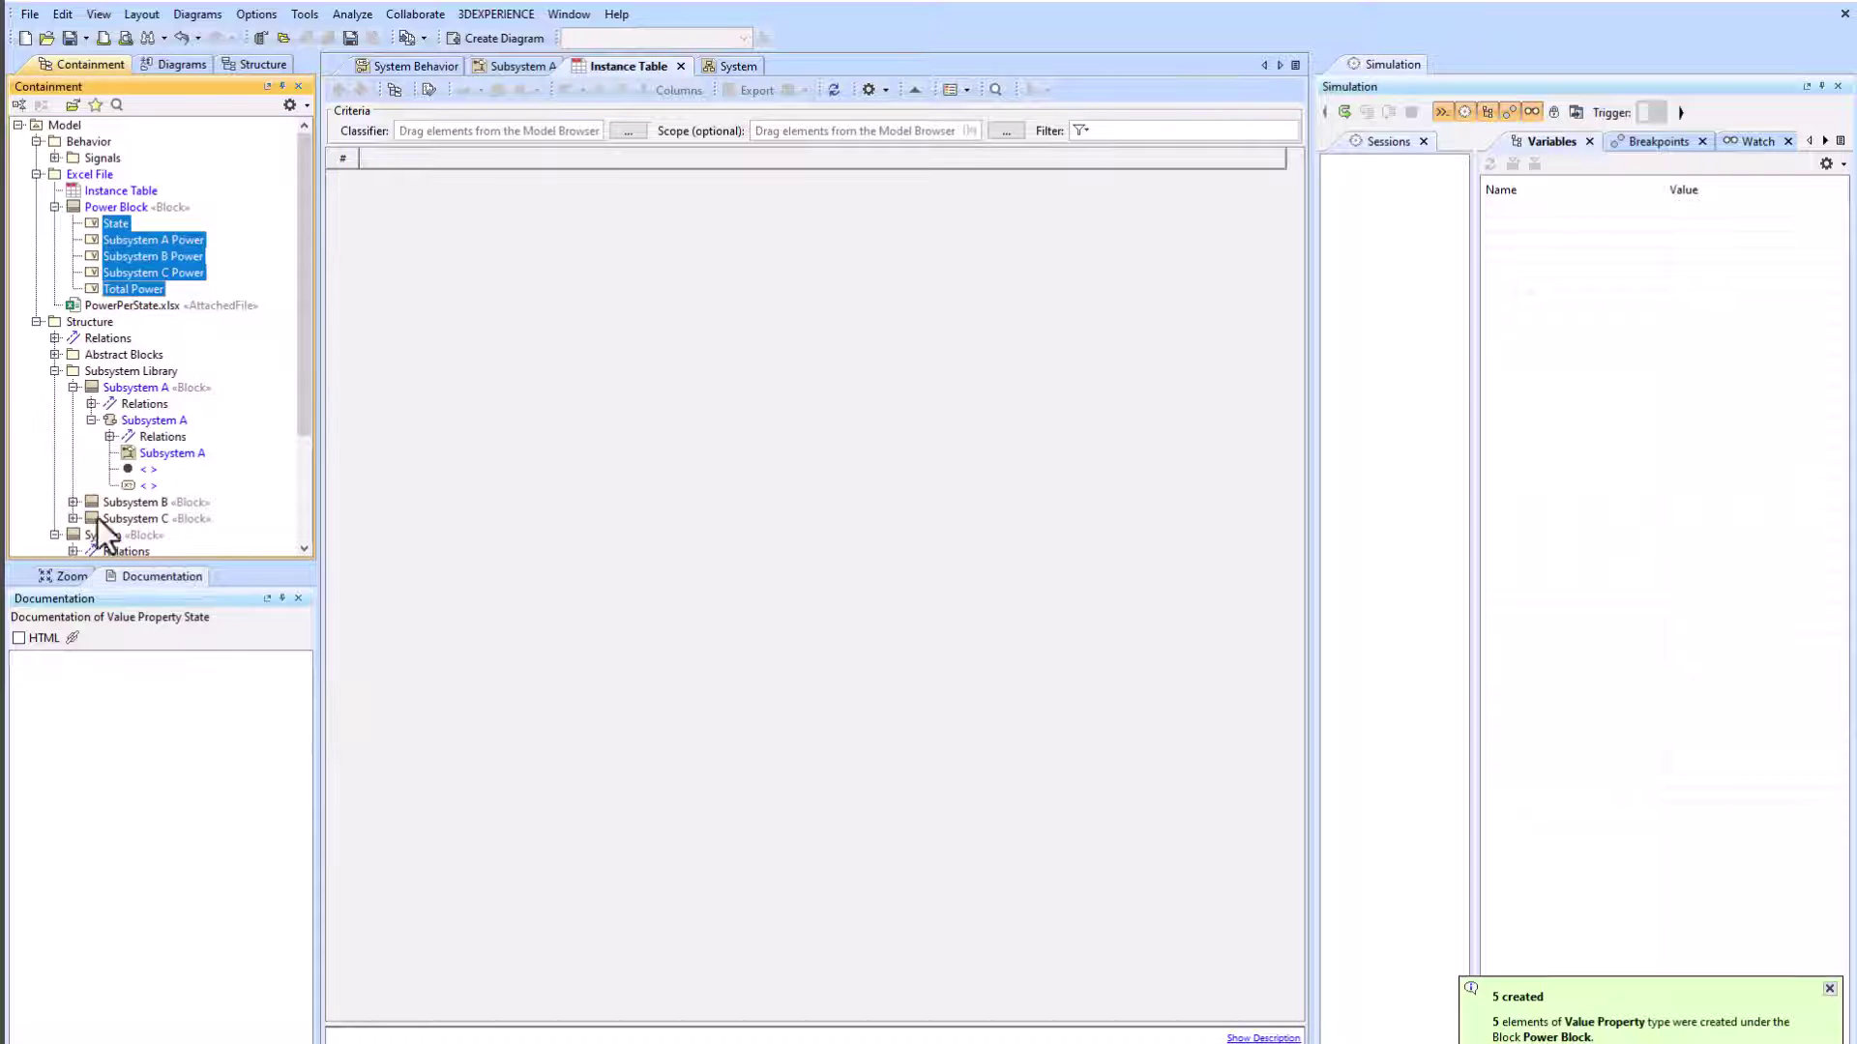
Step: Reset the application's windows configuration
right_click(182, 576)
click(569, 13)
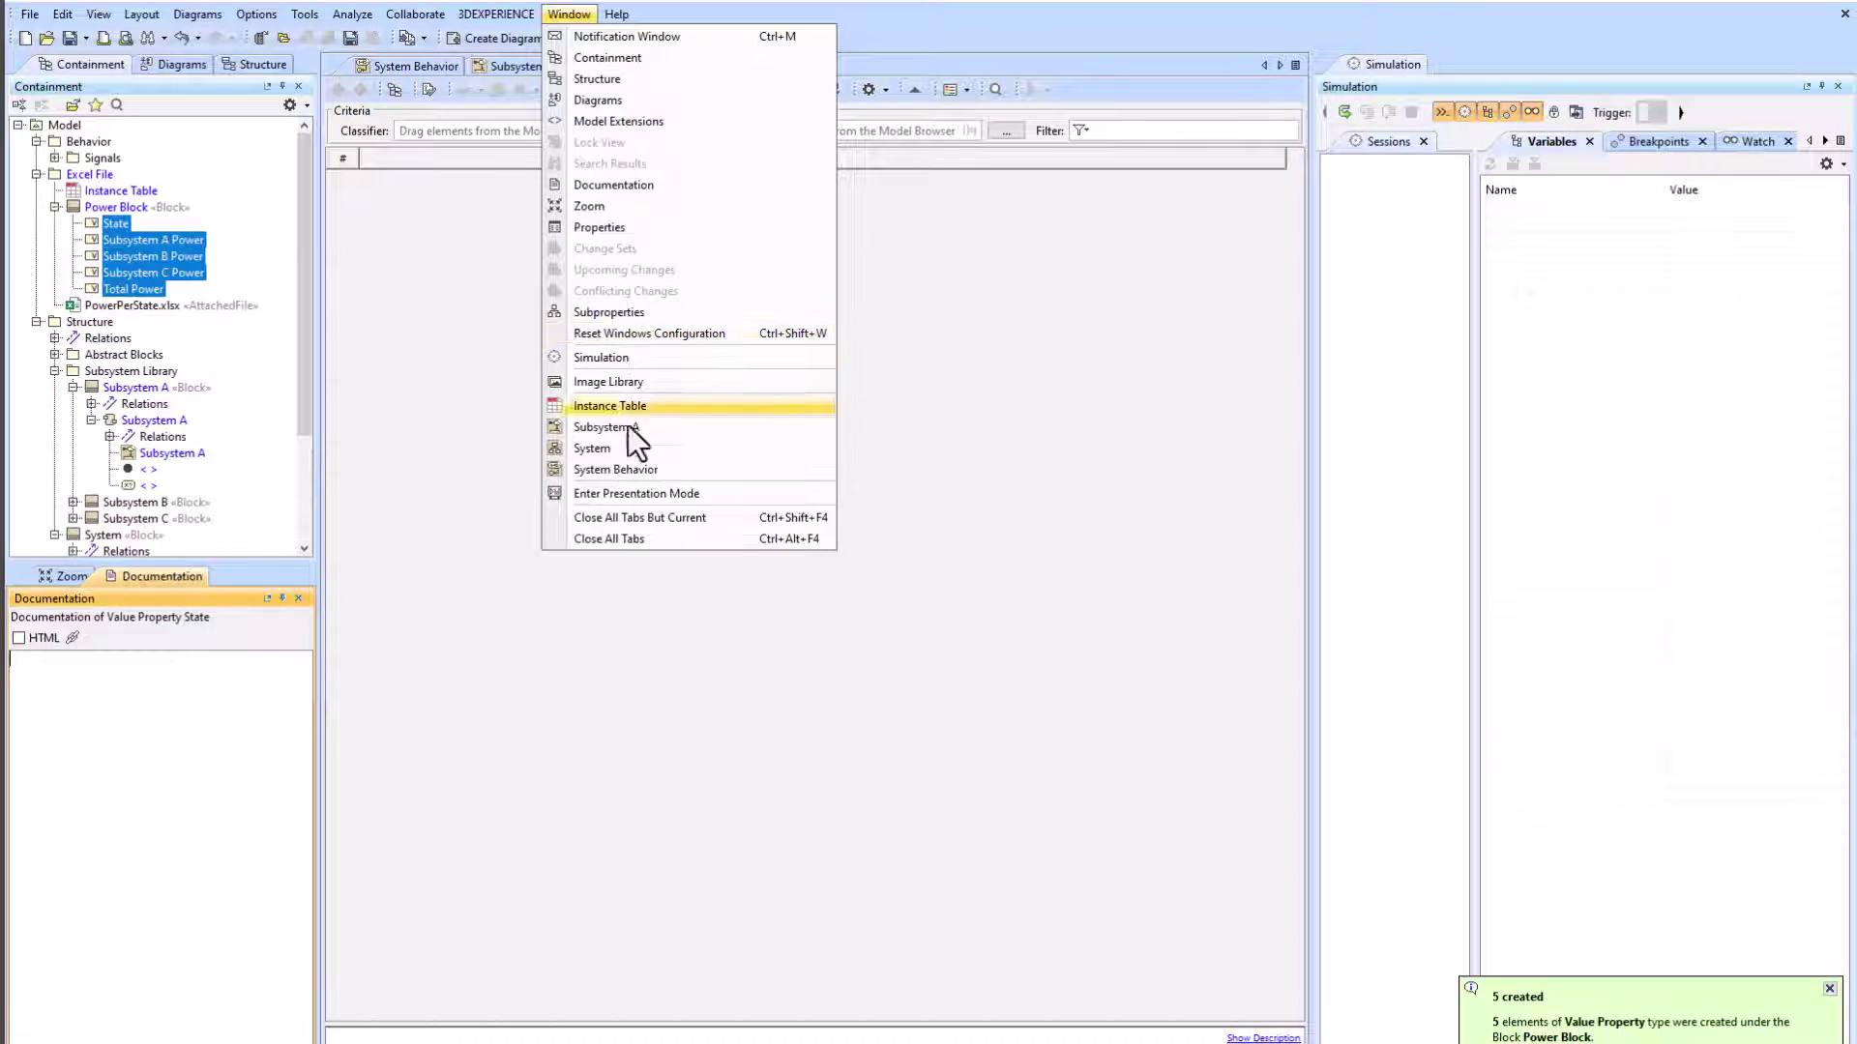
click(629, 333)
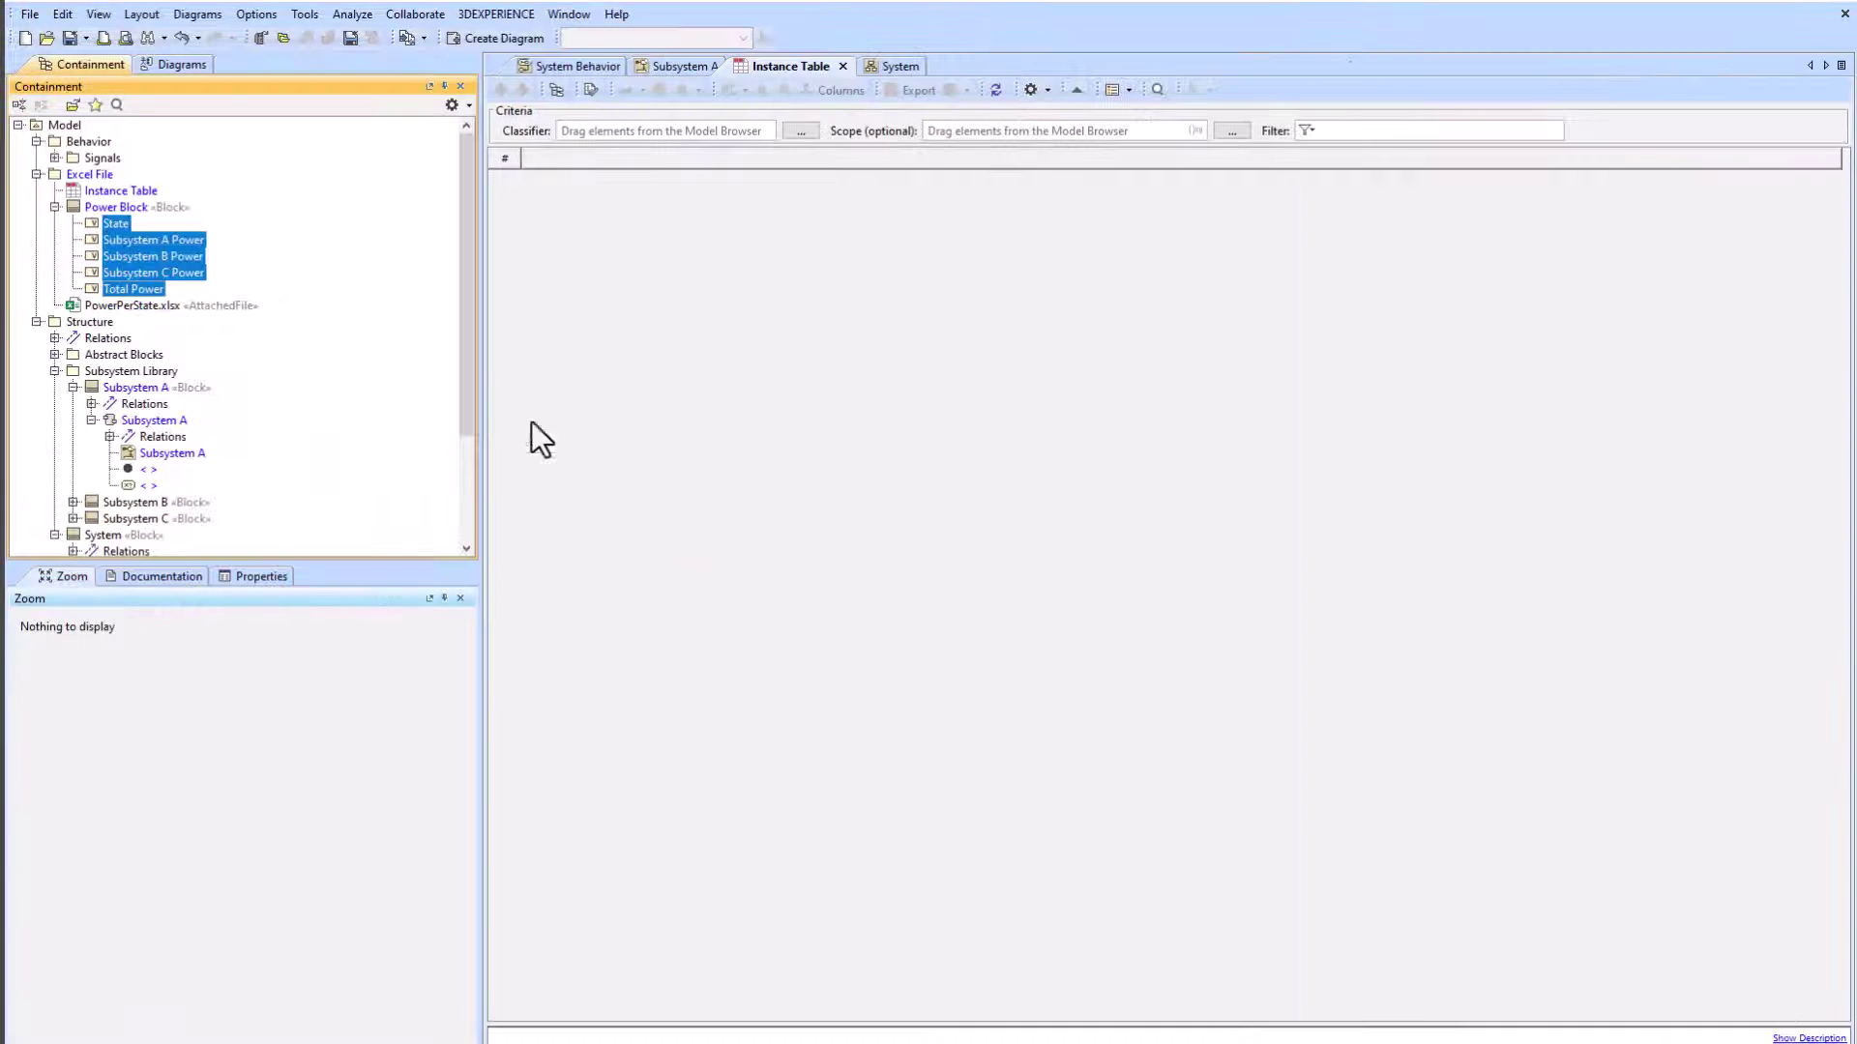
Step: Set the type of all five Power Block value properties to Real
click(259, 578)
click(267, 684)
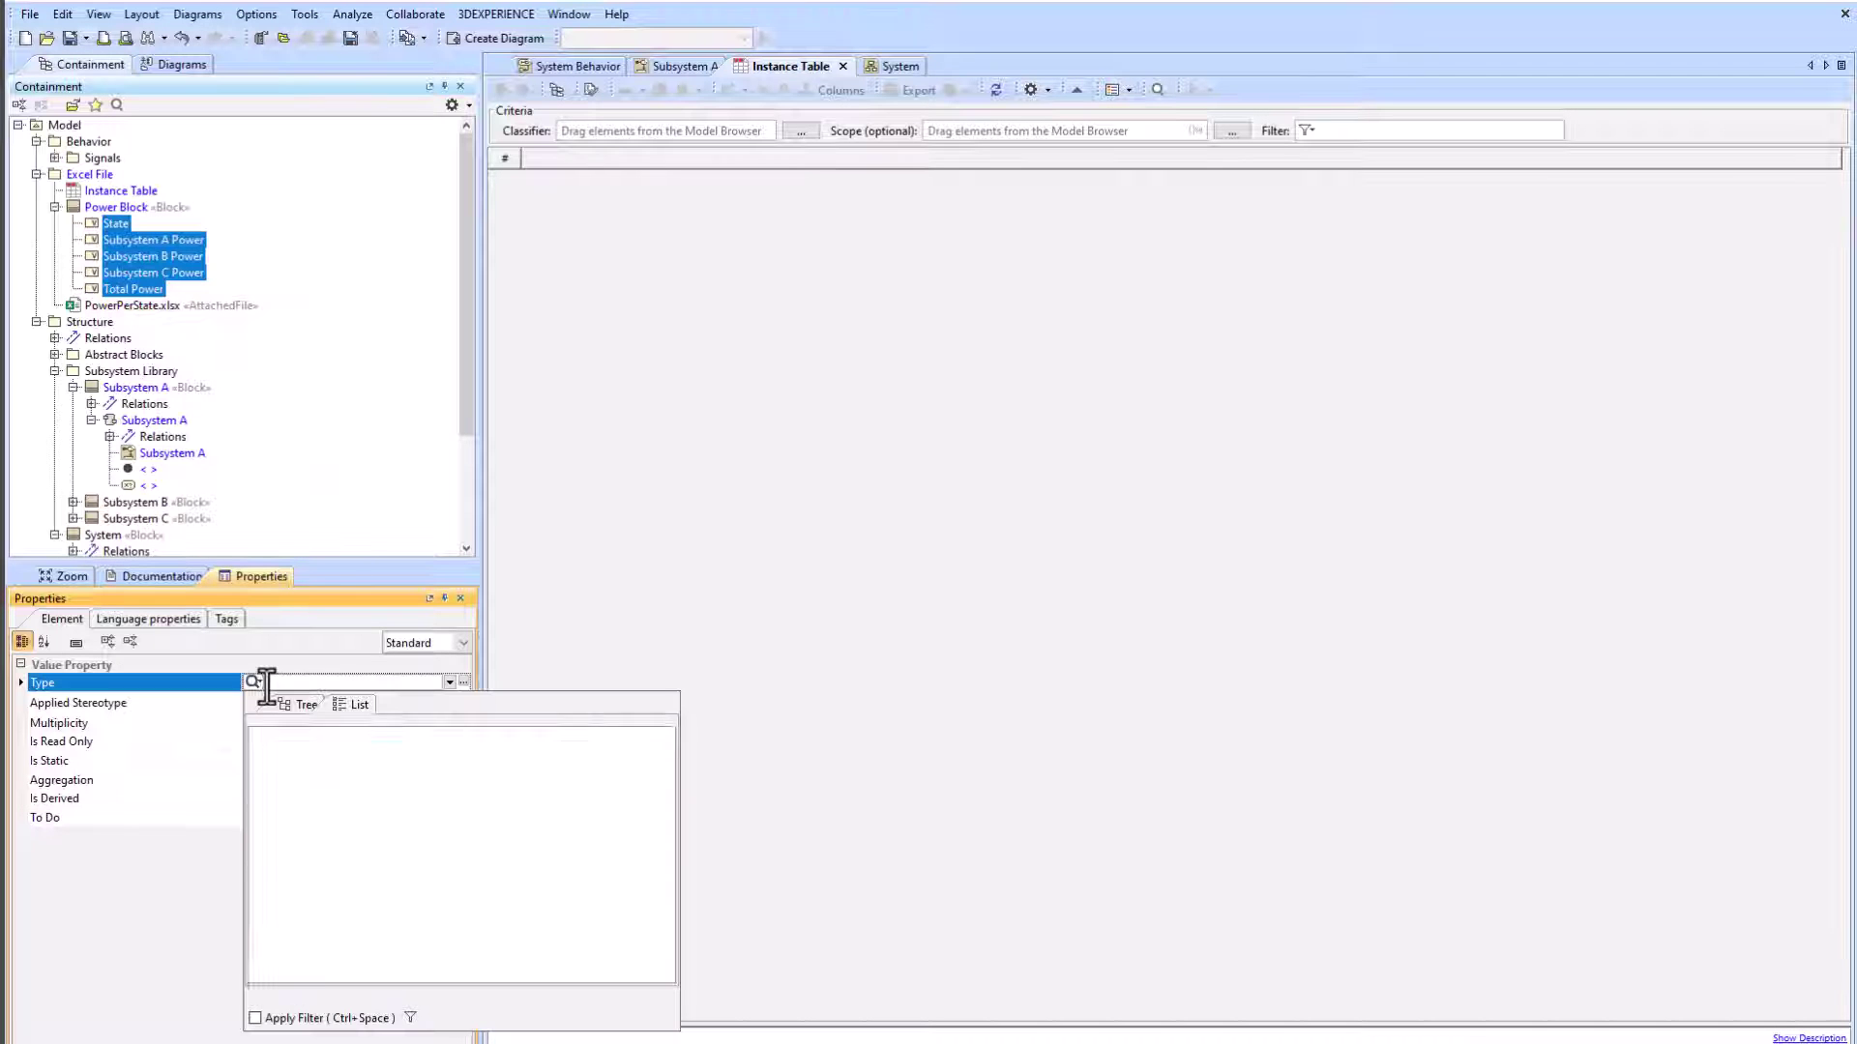
click(304, 770)
Step: Set Power Block as the instance table's classifier and hide the table's Name column
click(135, 209)
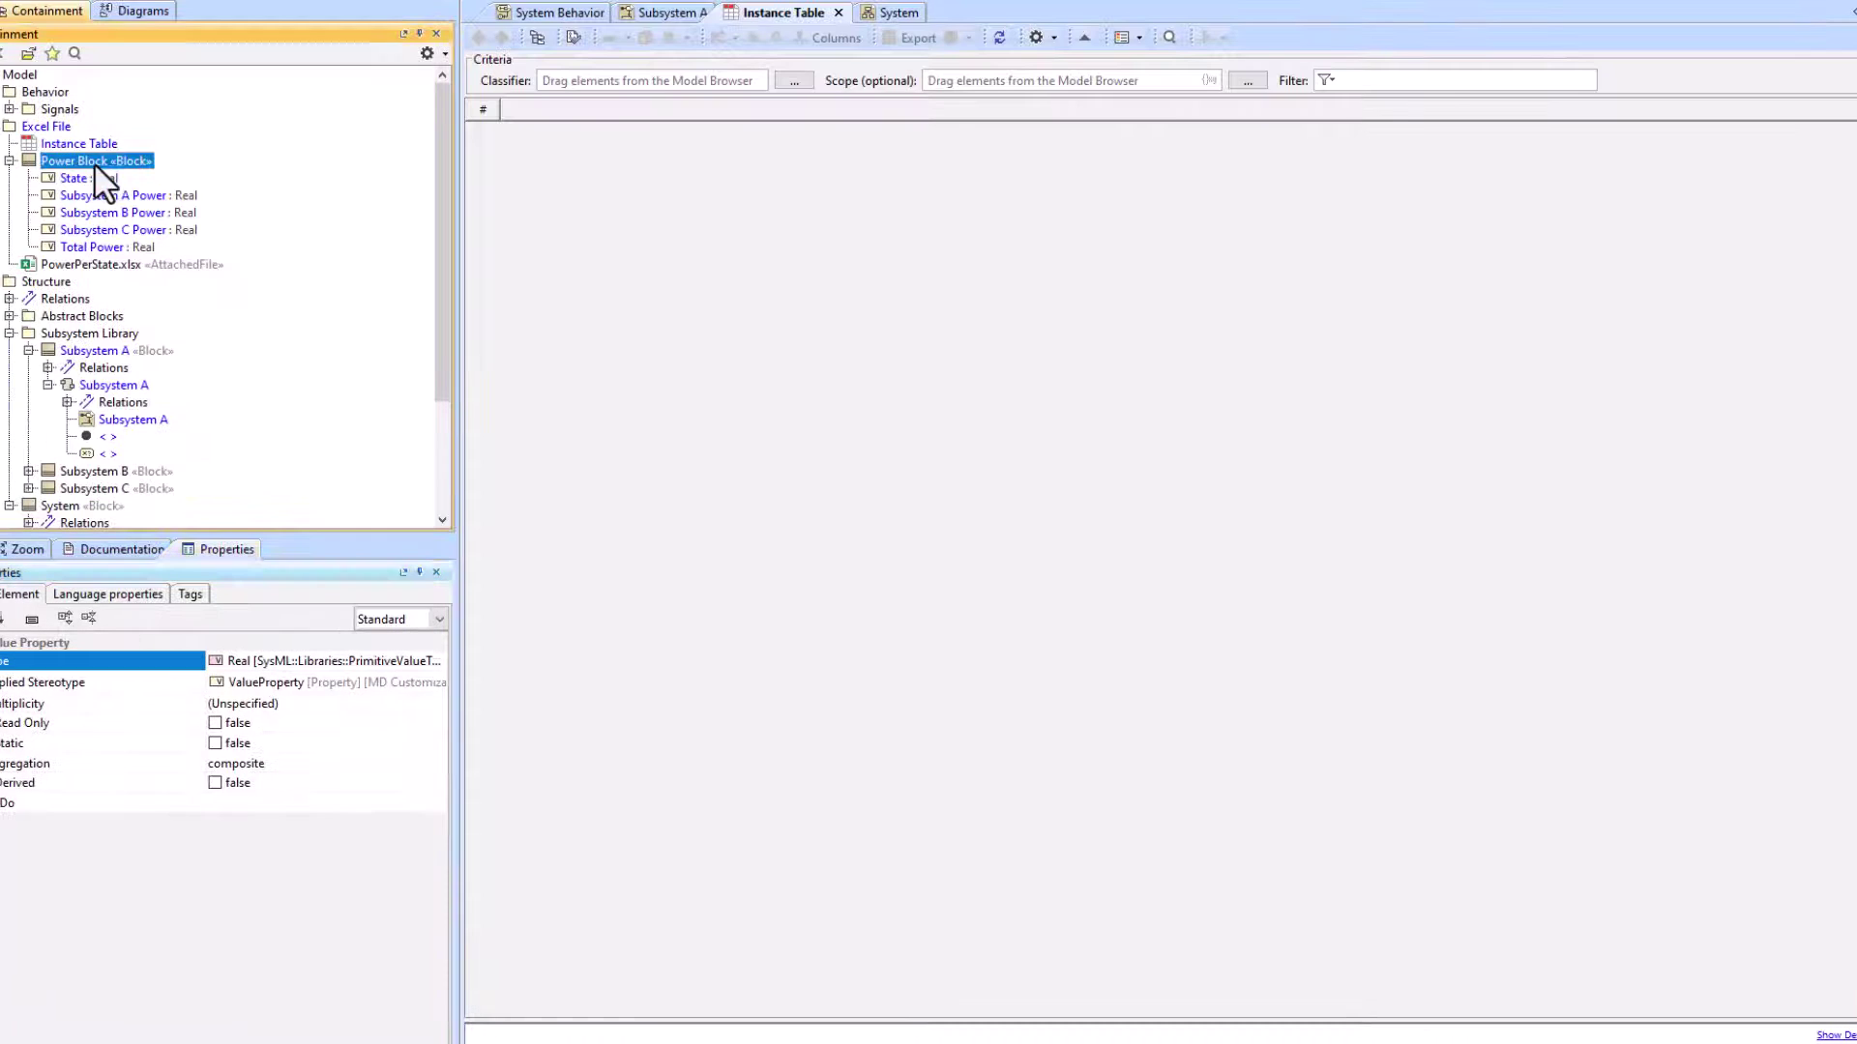
drag(96, 168, 600, 83)
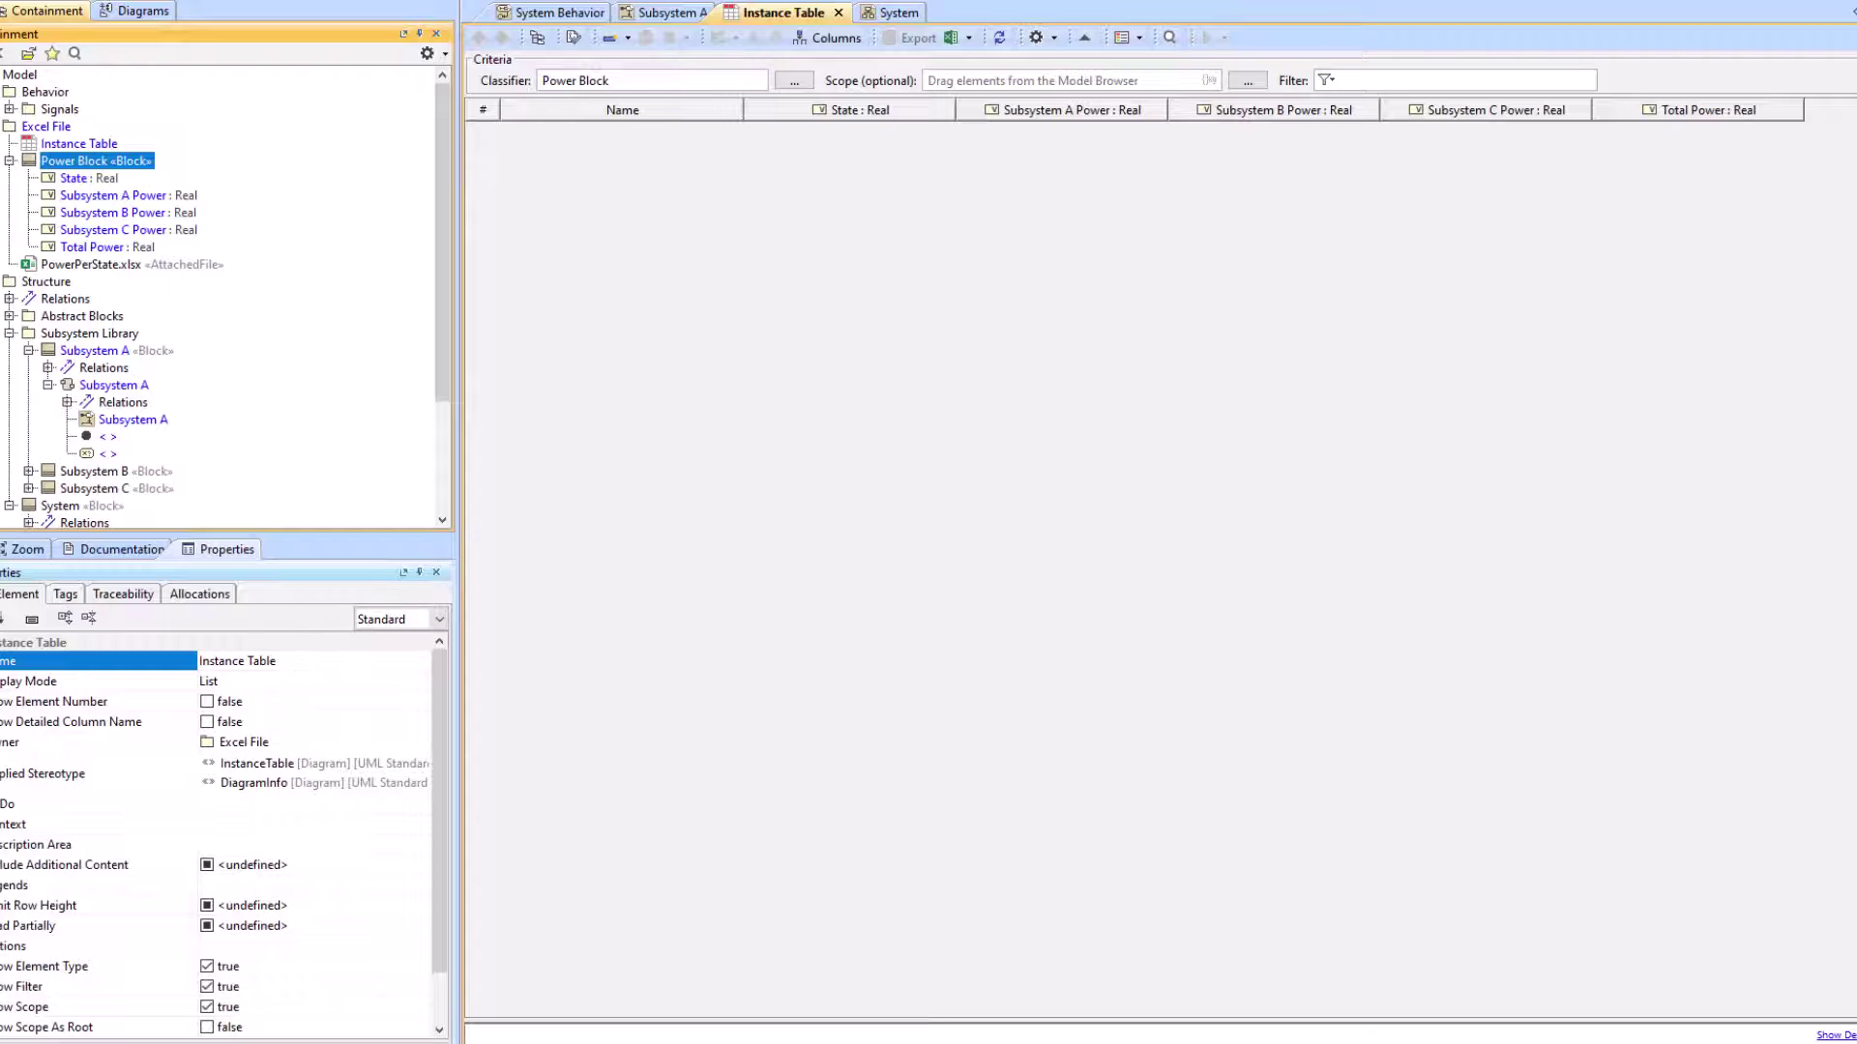
key(alt+Tab)
drag(1189, 137, 971, 204)
click(827, 37)
click(822, 101)
Step: Apply the DiagramTableMapToDataSource stereotype to the Instance Table
click(78, 144)
right_click(78, 144)
click(155, 232)
click(1005, 462)
click(1141, 443)
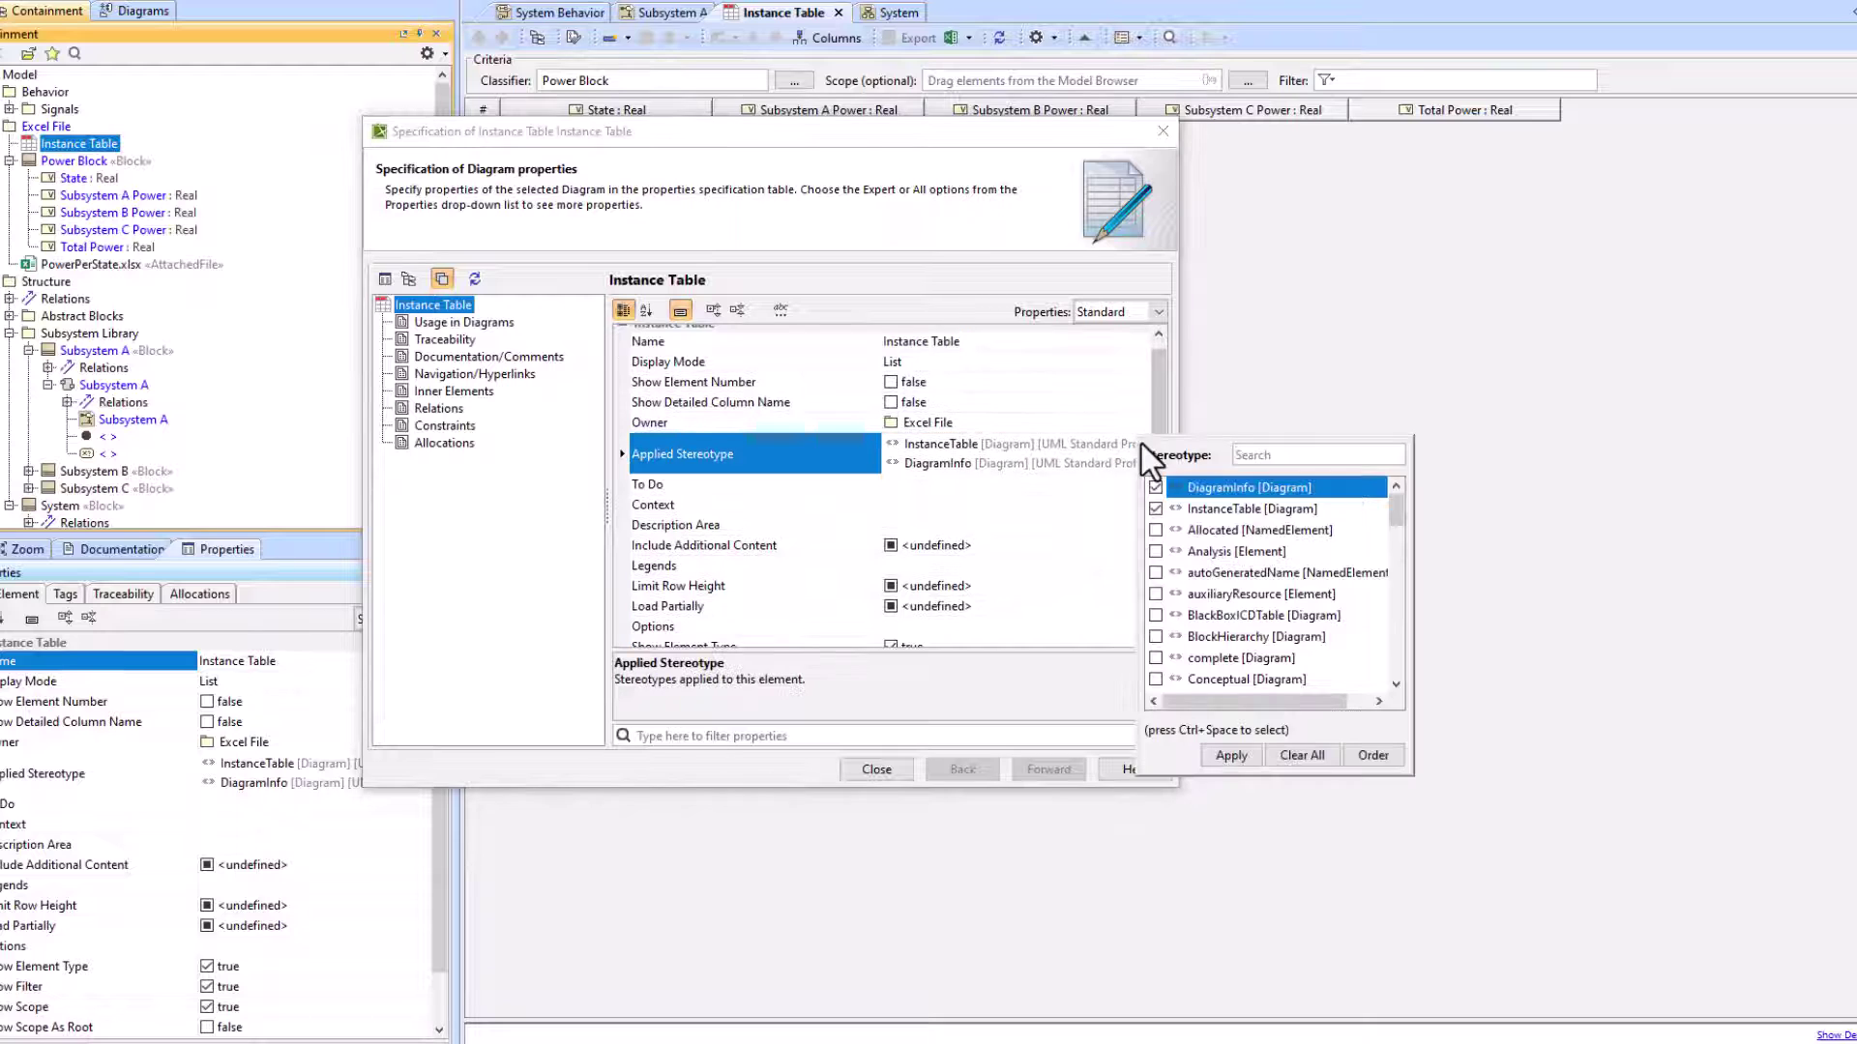
text(diagramtabl)
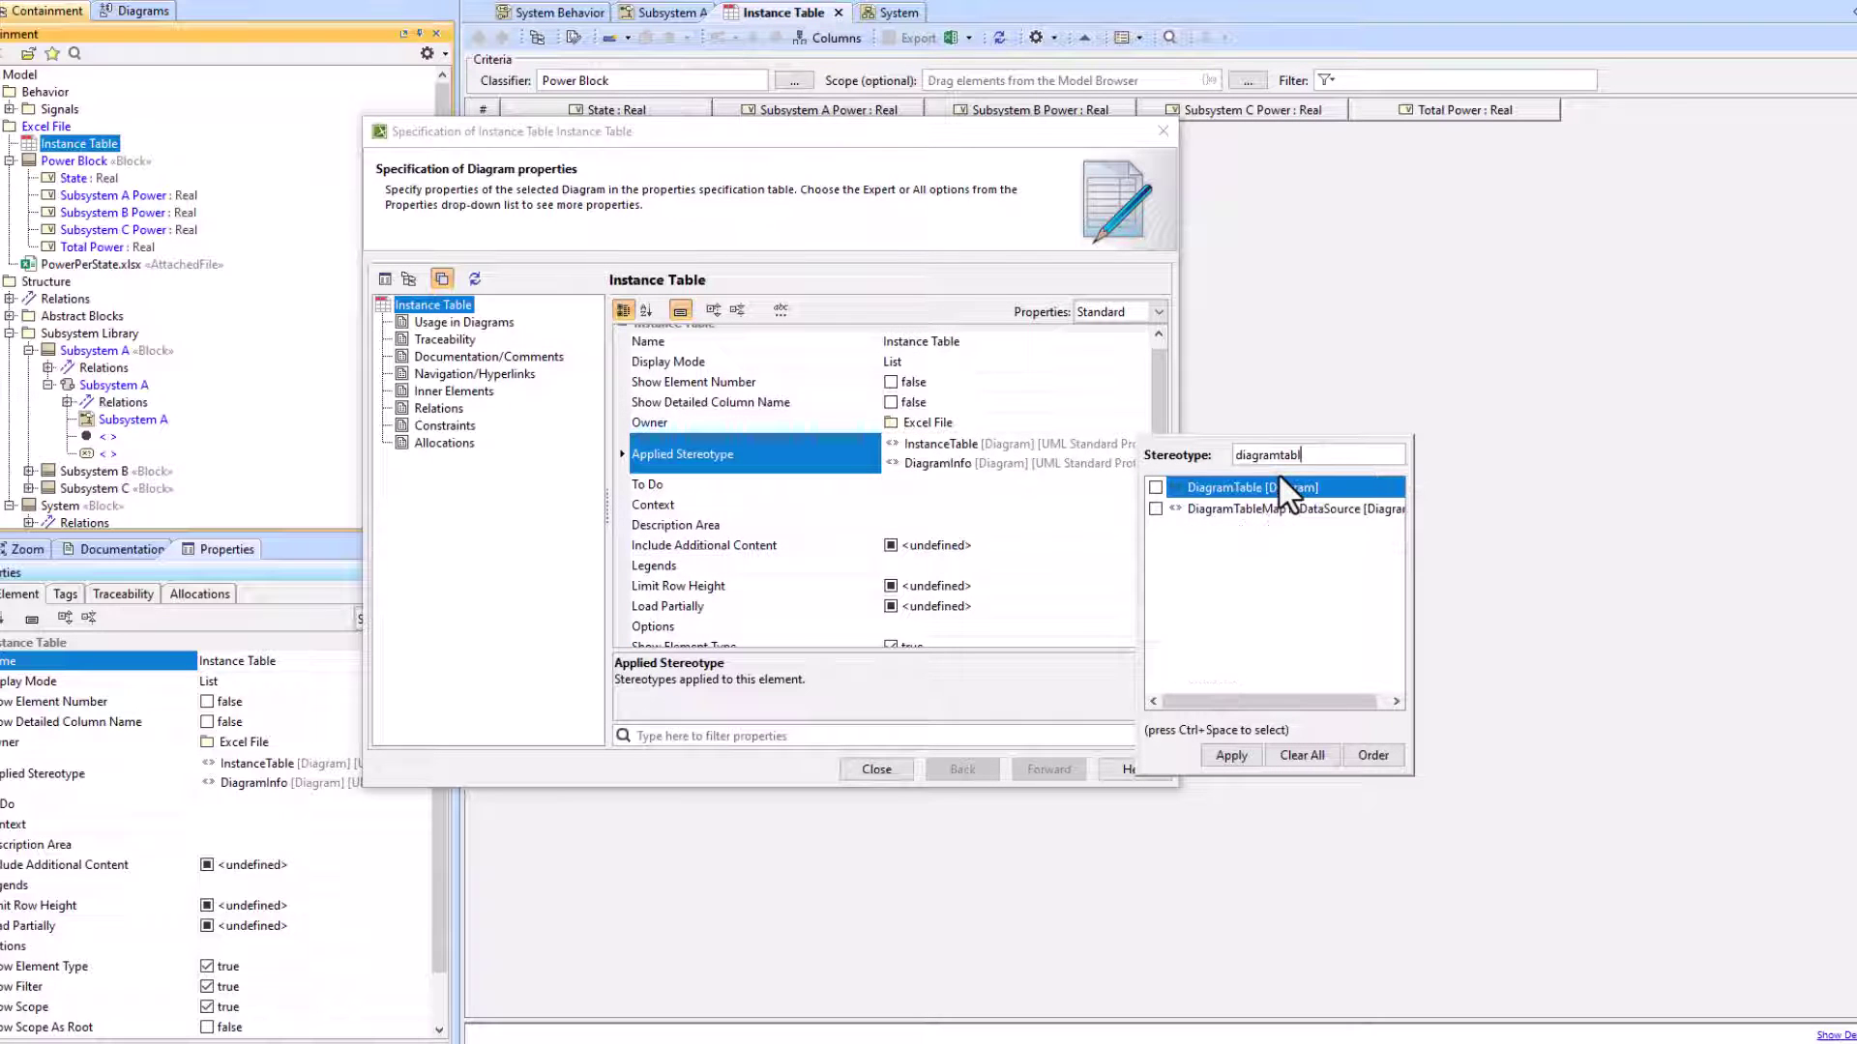
click(1156, 509)
click(1231, 755)
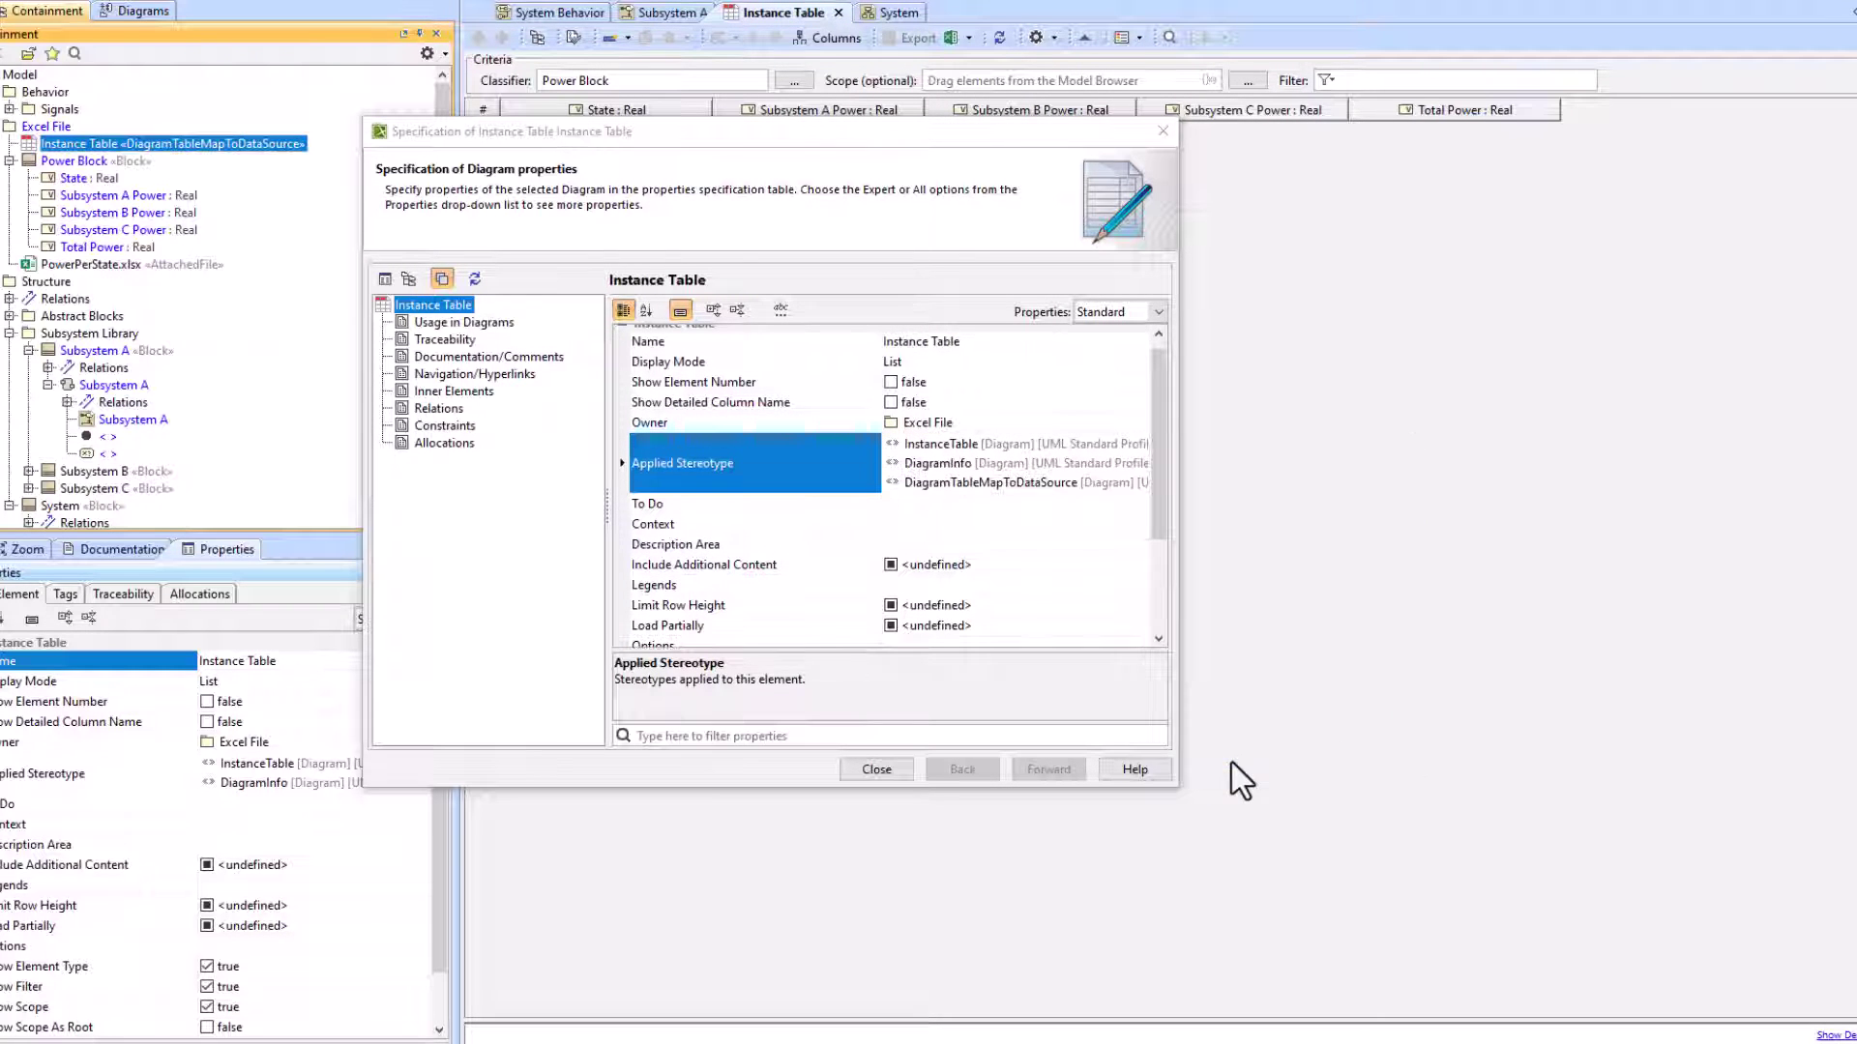
click(859, 769)
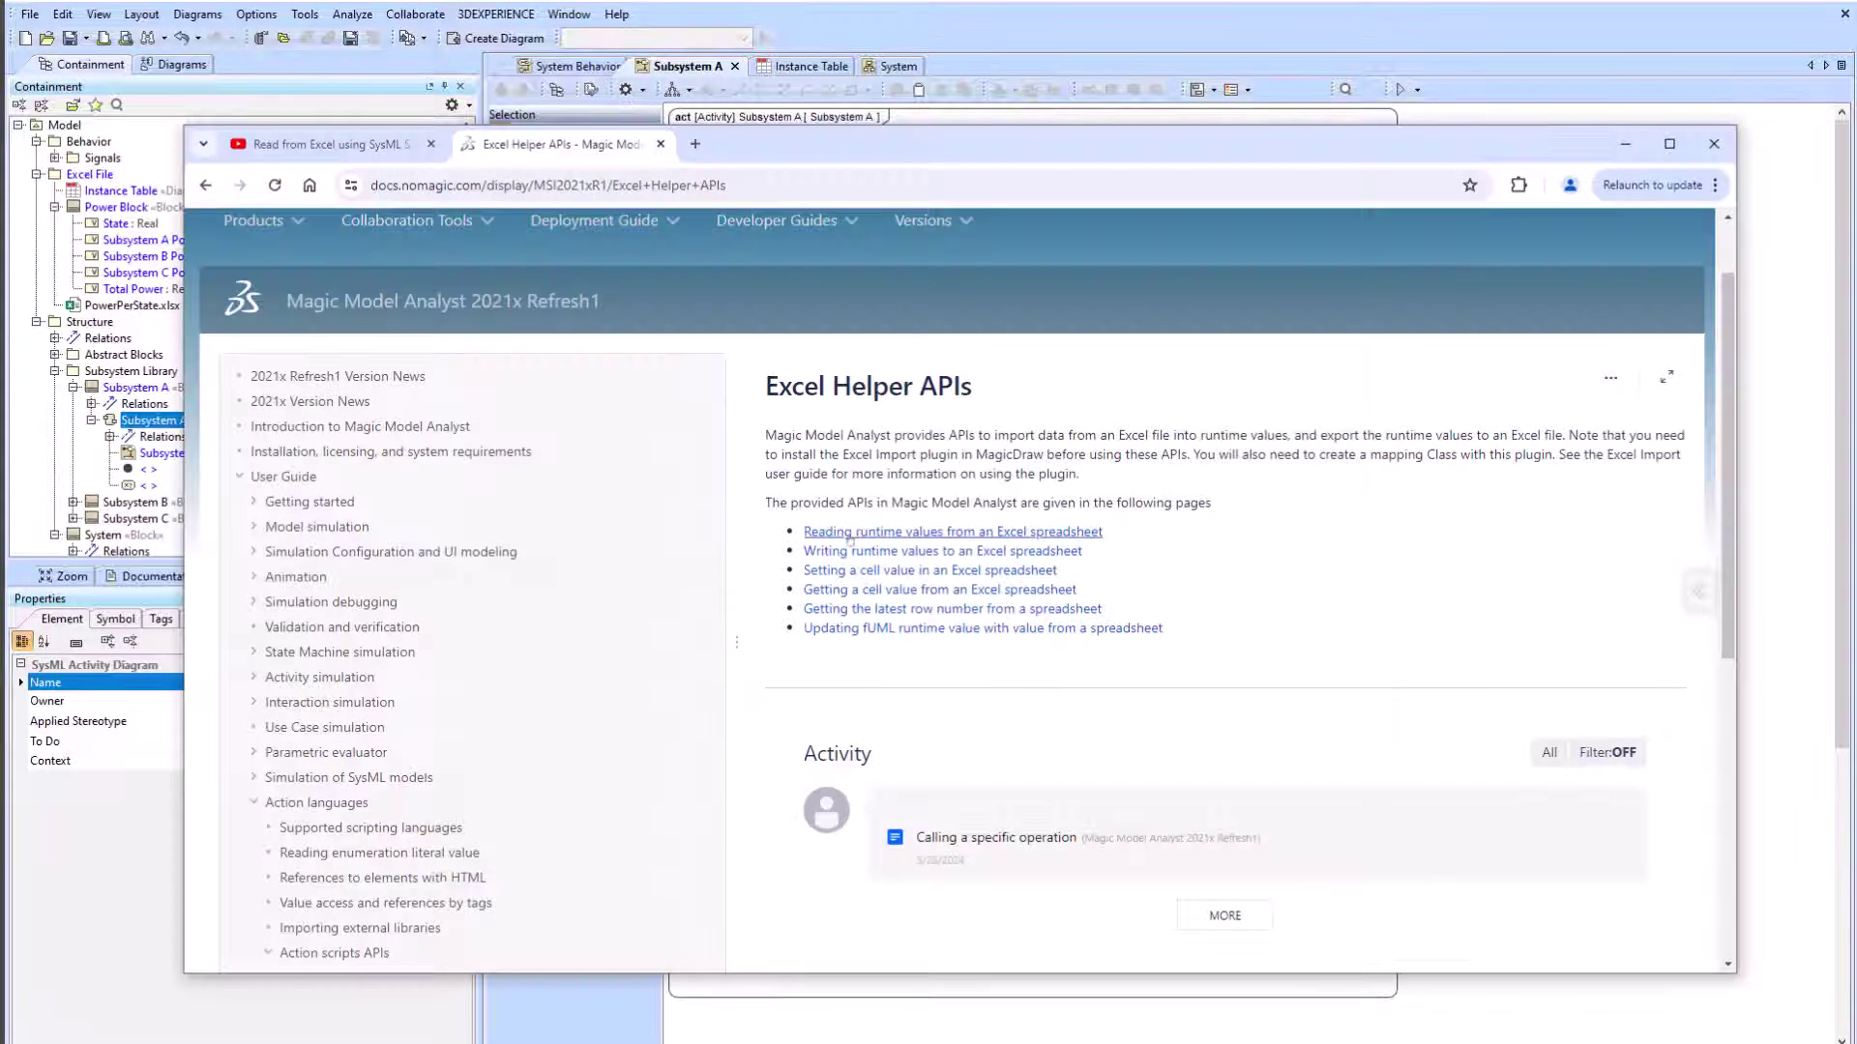
Step: Start the opaque action's body with exceldata = ExcelHelper.readObjectsFromSpreadSheet( and the attached file's name "PowerPerState.xlsx" as first argument
click(330, 137)
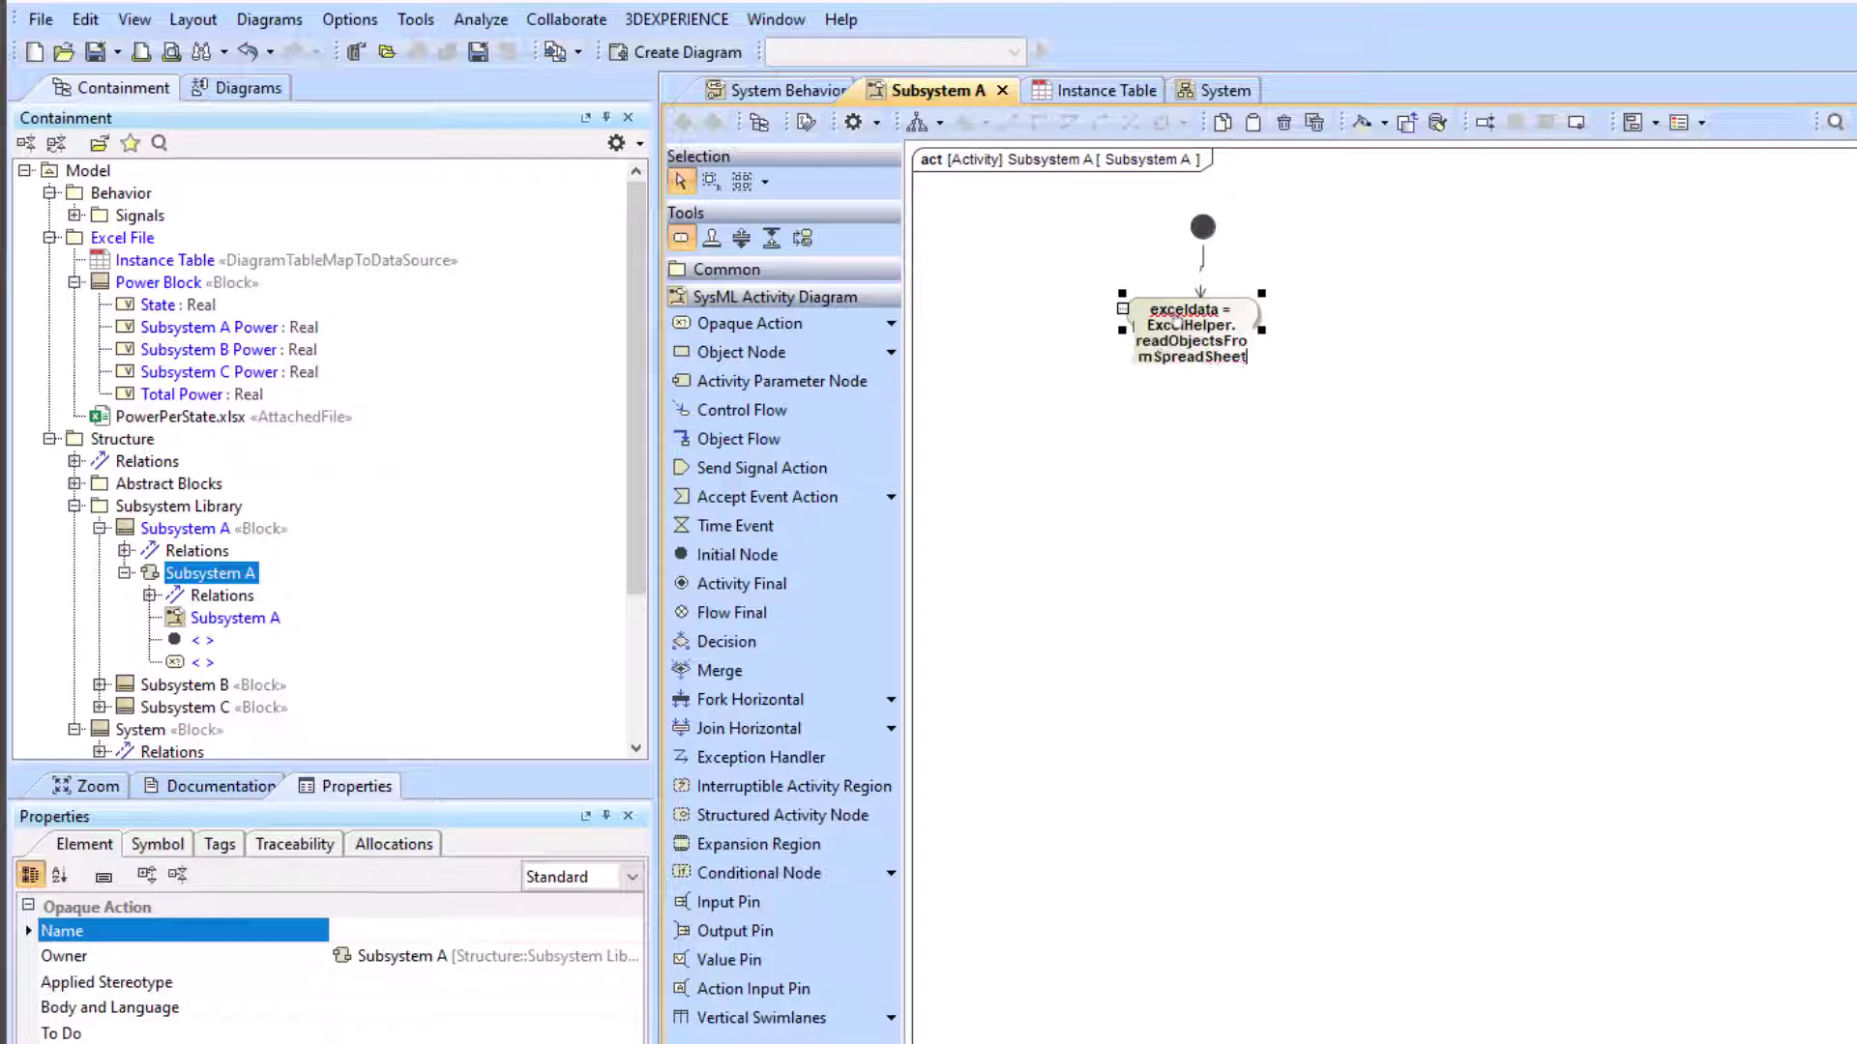
drag(640, 323, 634, 372)
click(155, 418)
key(F2)
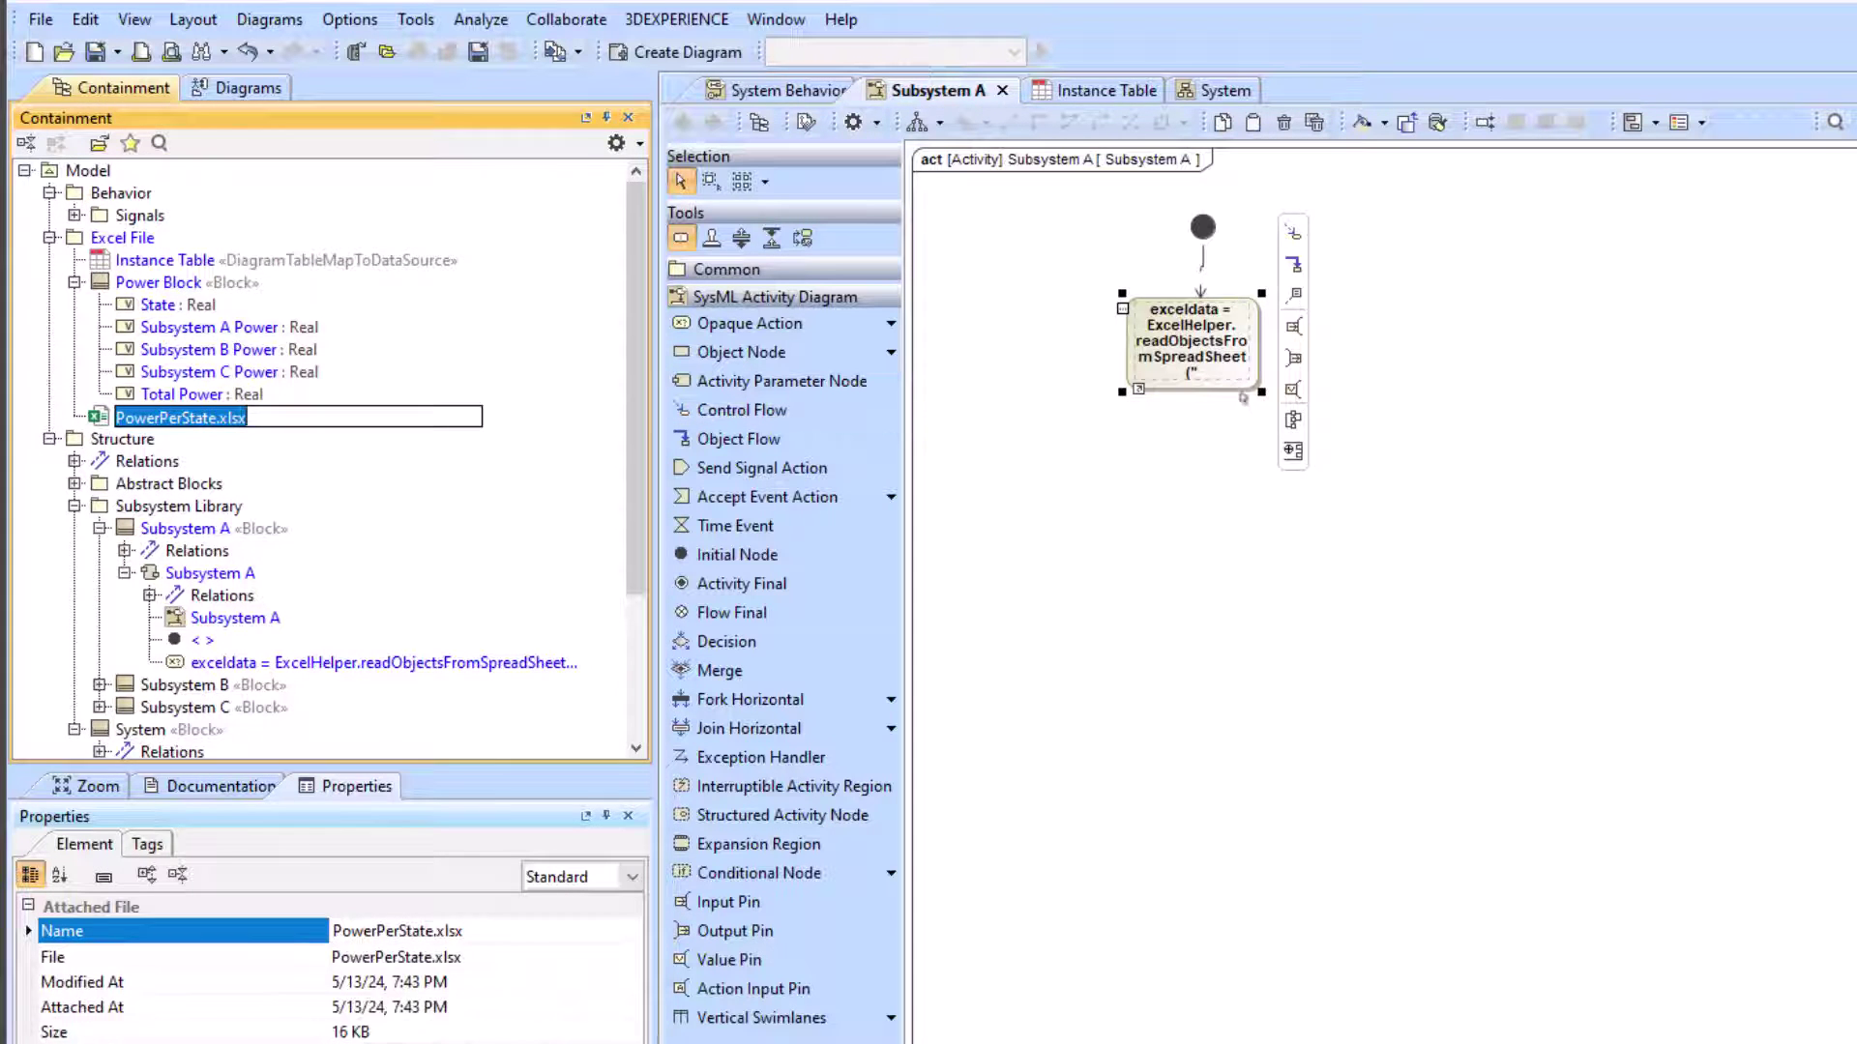
click(1214, 374)
text(PowerPerState.xlsx)
Step: Widen the opaque action to fit its expression on one line and add two empty string arguments after the file name
drag(1261, 392, 1629, 374)
drag(1461, 348, 1325, 348)
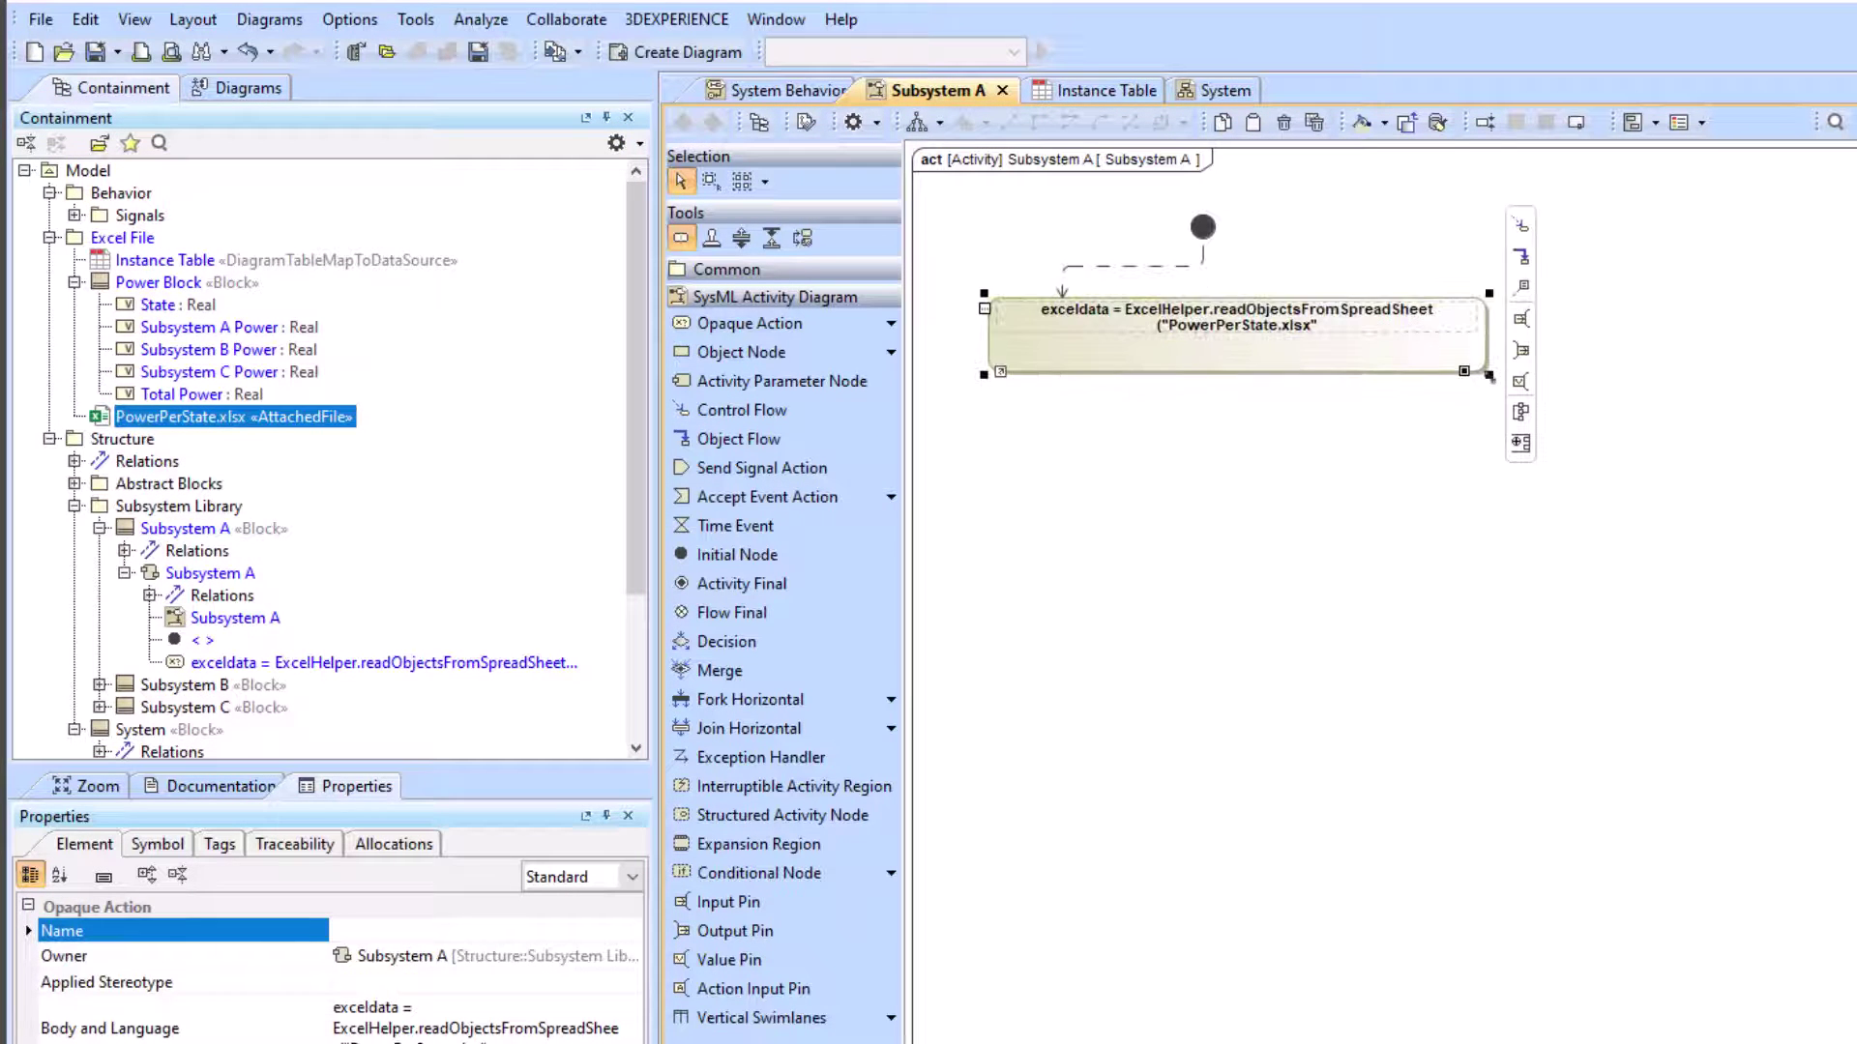
drag(1492, 377, 1845, 383)
click(1683, 312)
click(1729, 314)
text(",",")
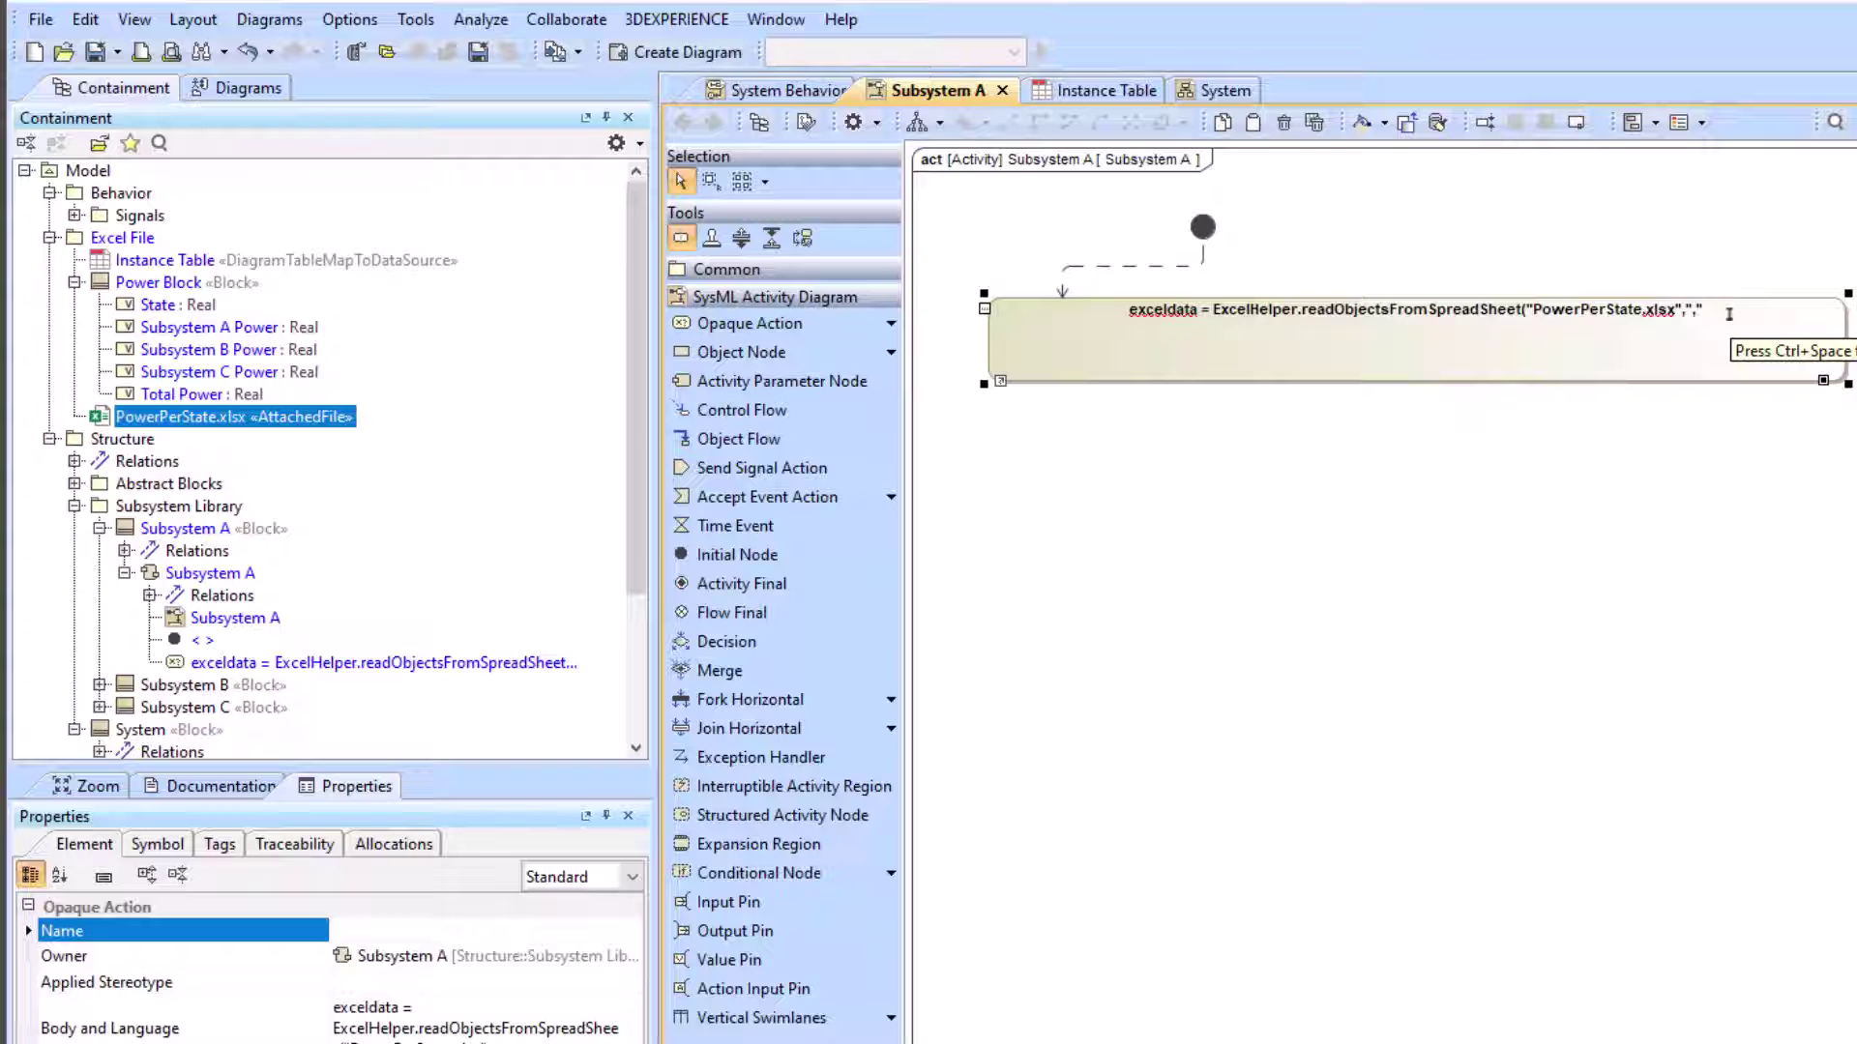
text(,")
Step: Rename the Instance Table to PowerDataMap and complete the readObjectsFromSpreadSheet call with "PowerDataMap" as its last argument
click(170, 262)
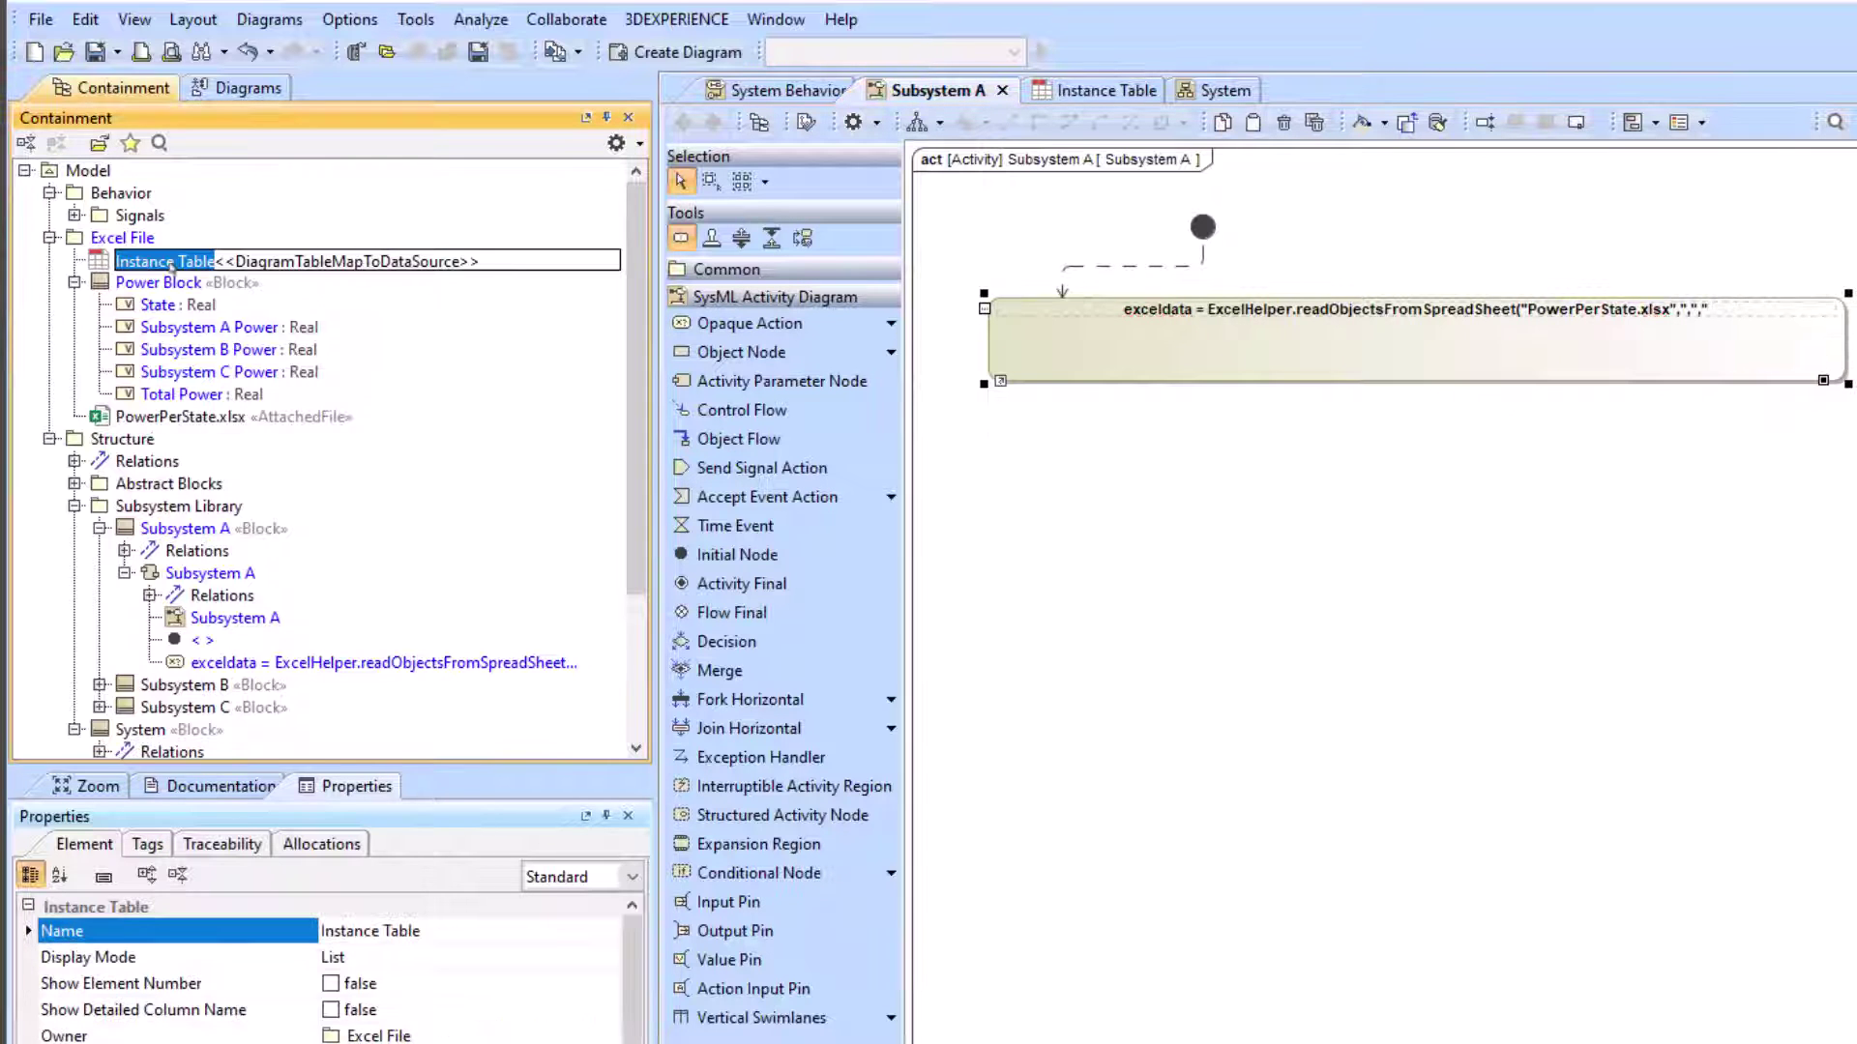
key(BackSpace)
key(ctrl+a)
drag(225, 261, 46, 247)
key(ctrl+c)
click(1707, 313)
key(ctrl+v)
text("))
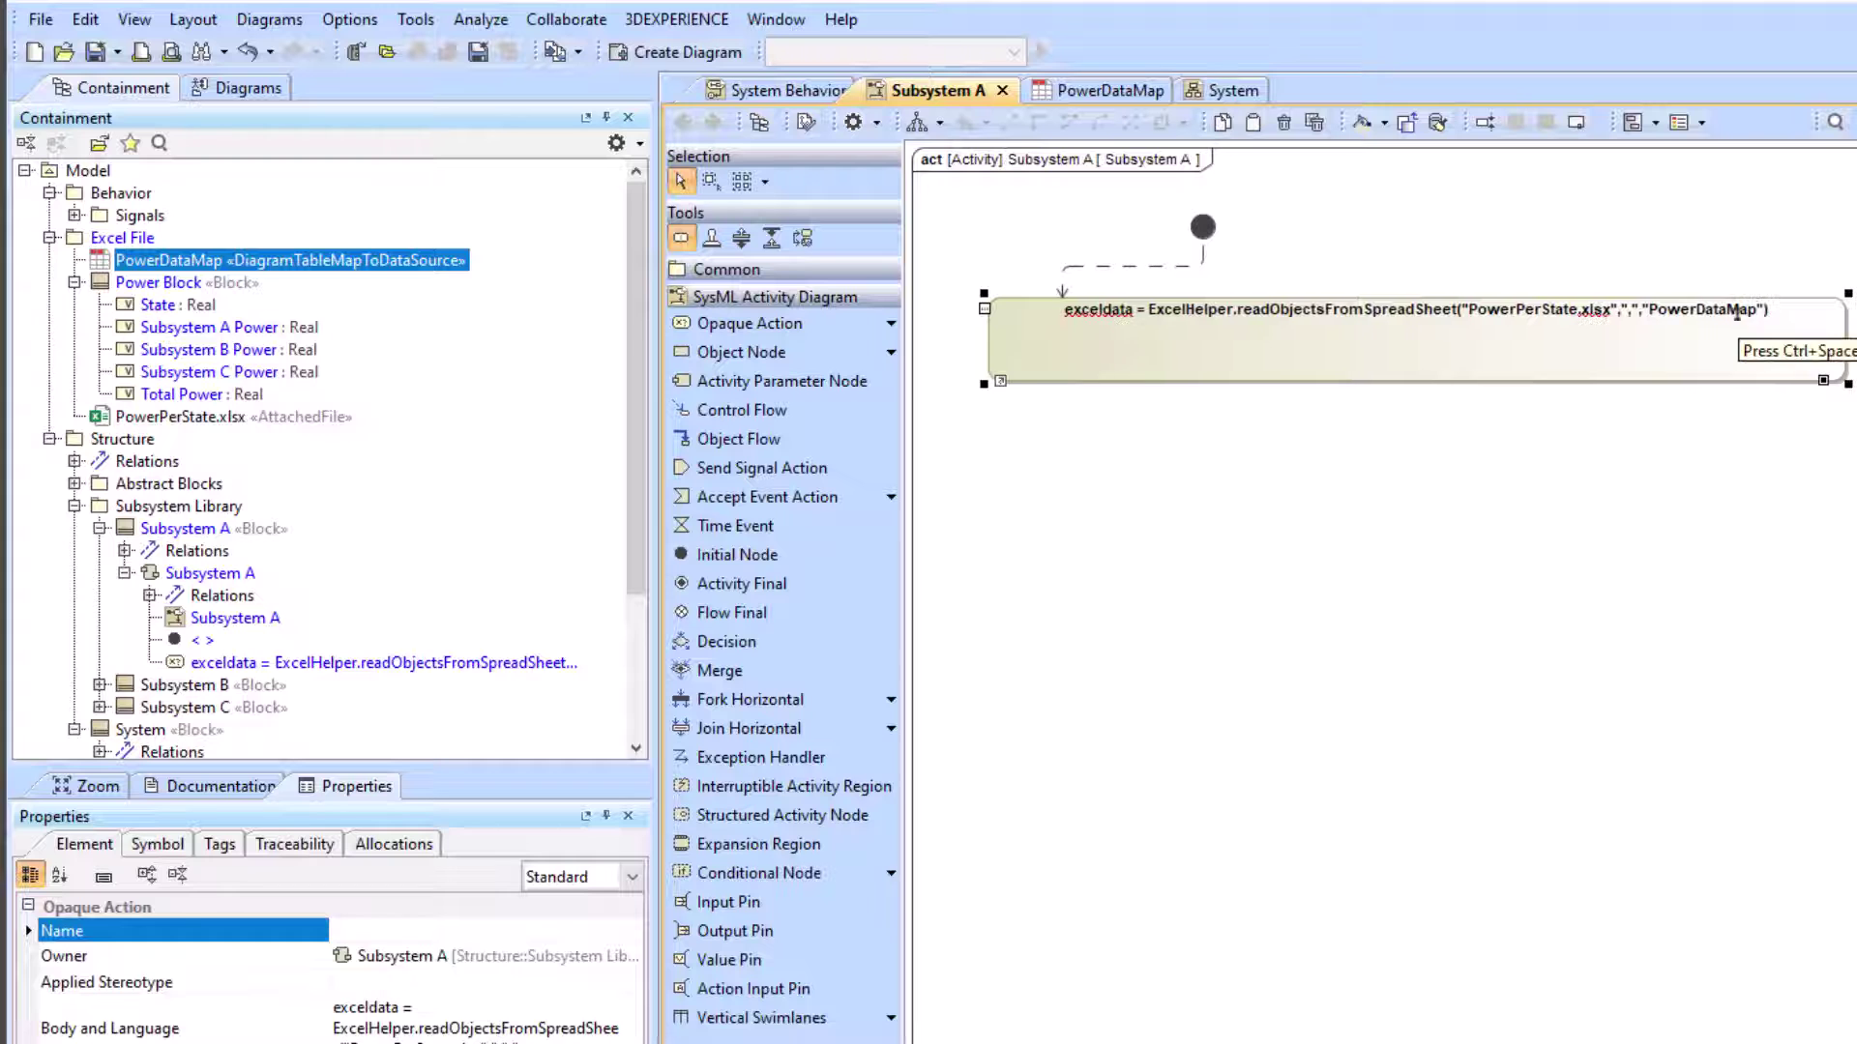
key(Return)
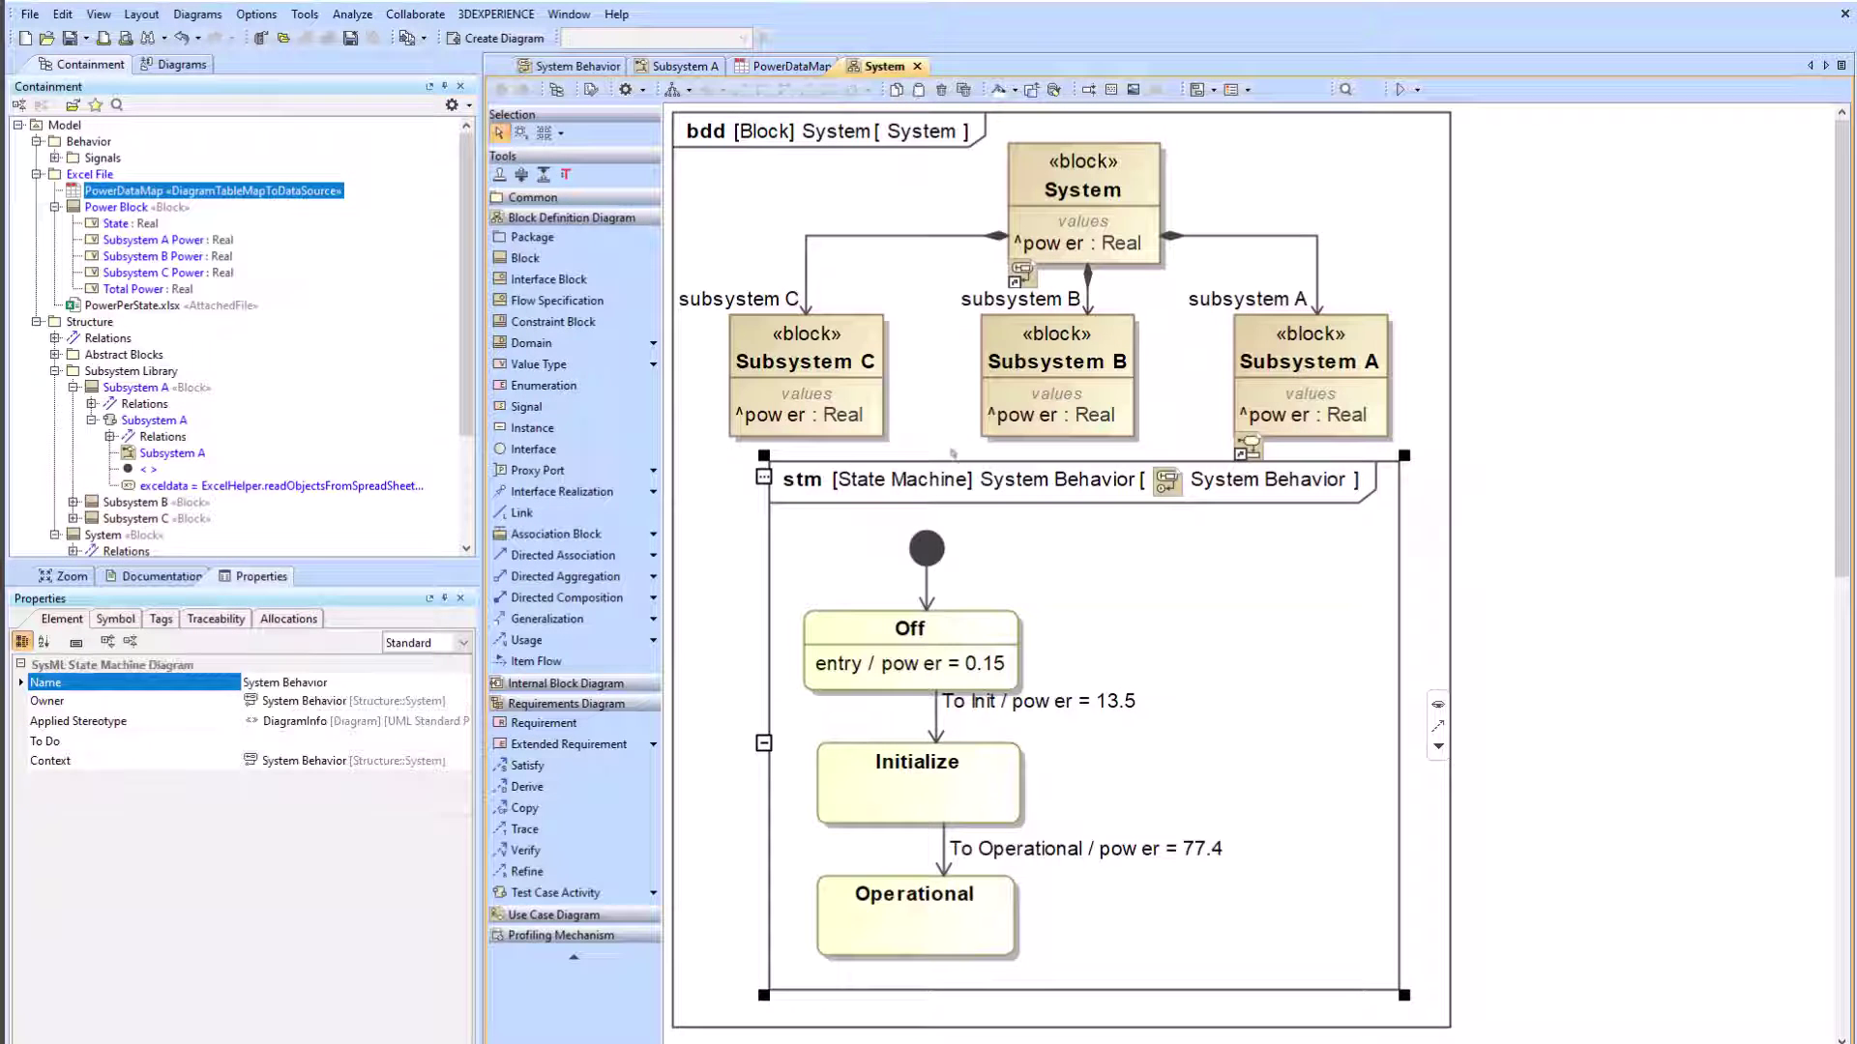
Step: Place Power Block on the System diagram and give Subsystem A a reference property typed by Power Block
drag(118, 207, 1644, 387)
click(1333, 355)
right_click(1333, 355)
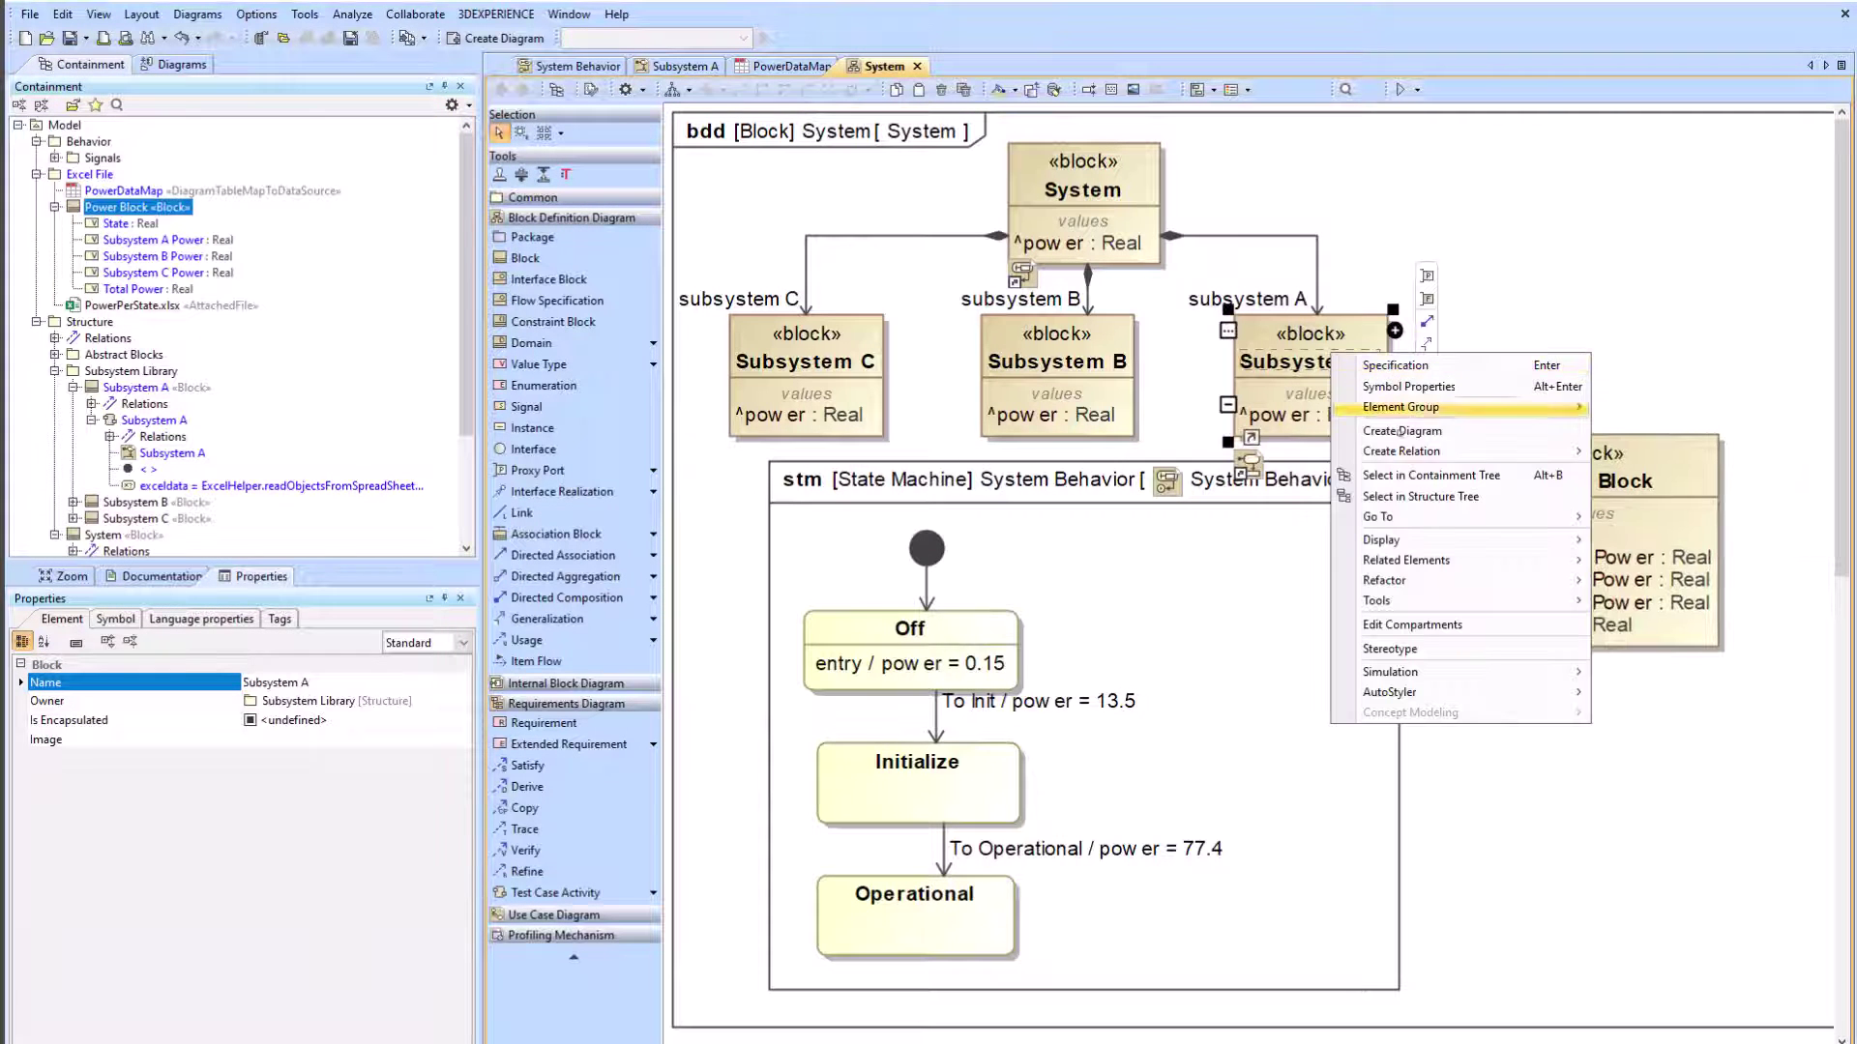
click(1408, 366)
click(464, 458)
click(943, 746)
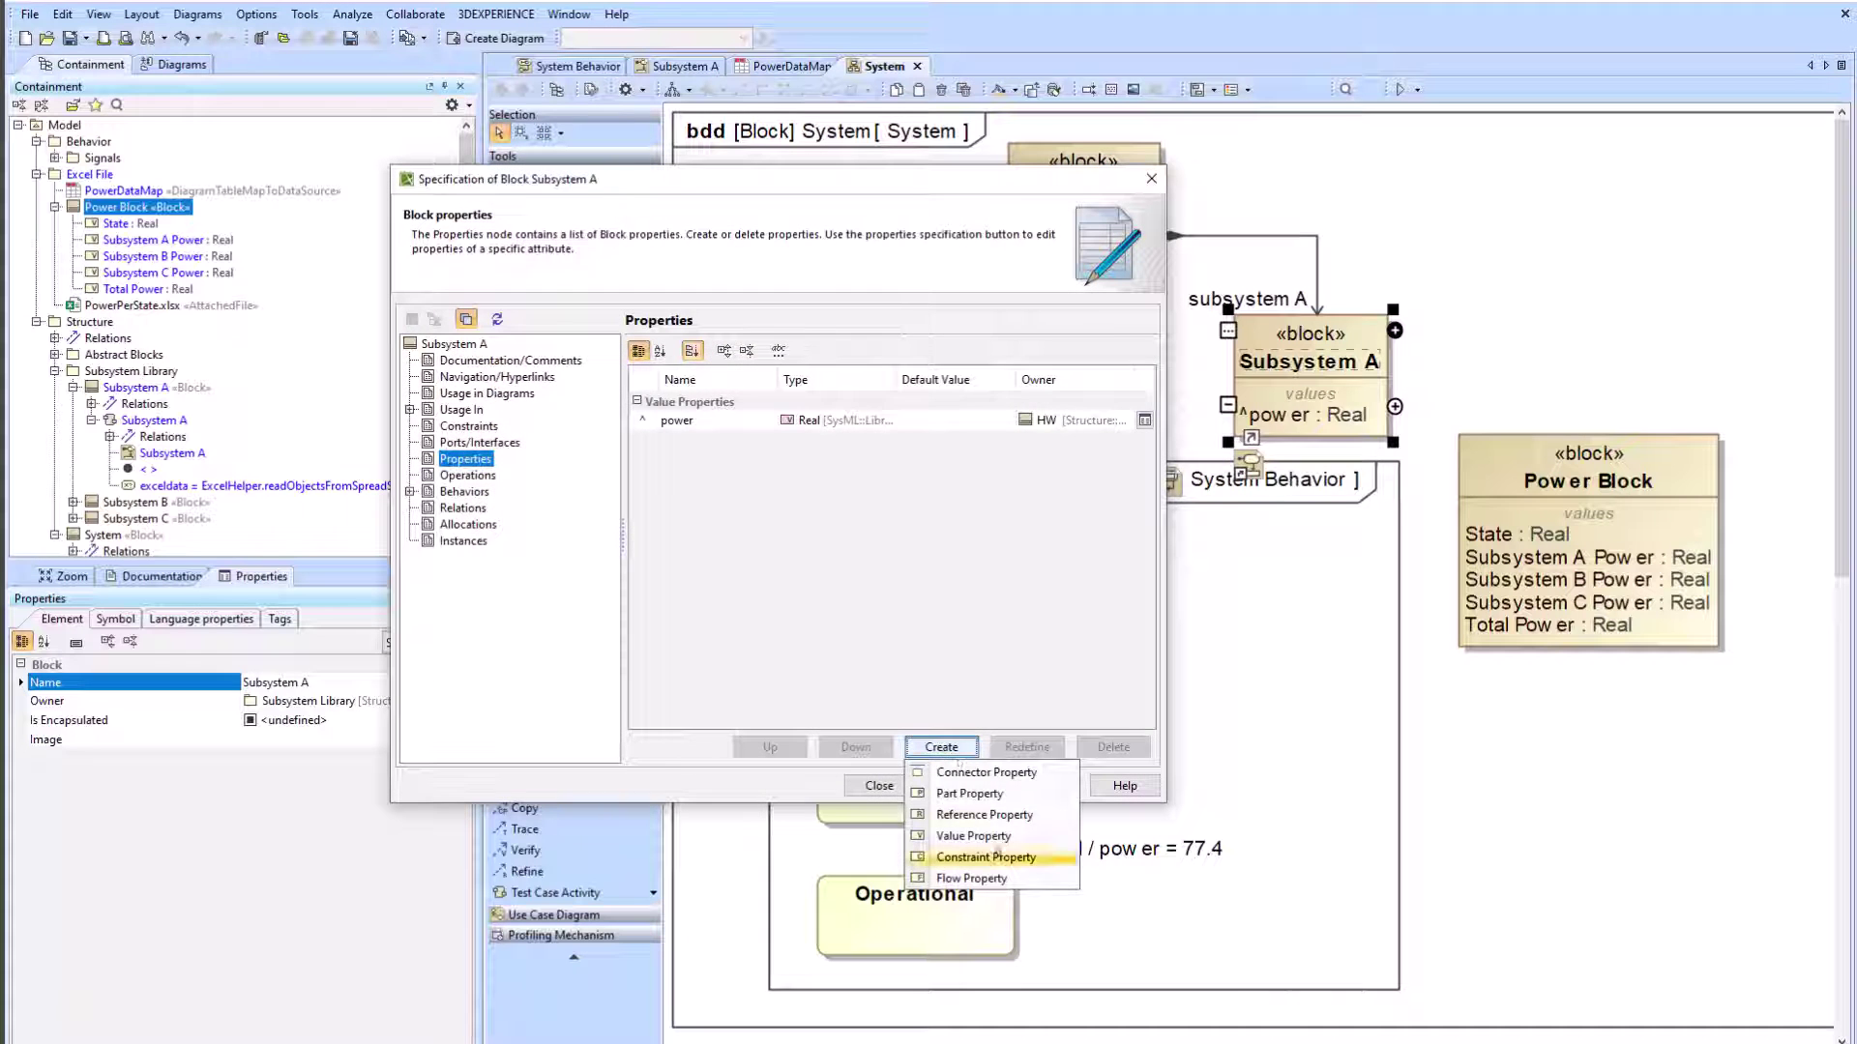
click(976, 820)
click(934, 409)
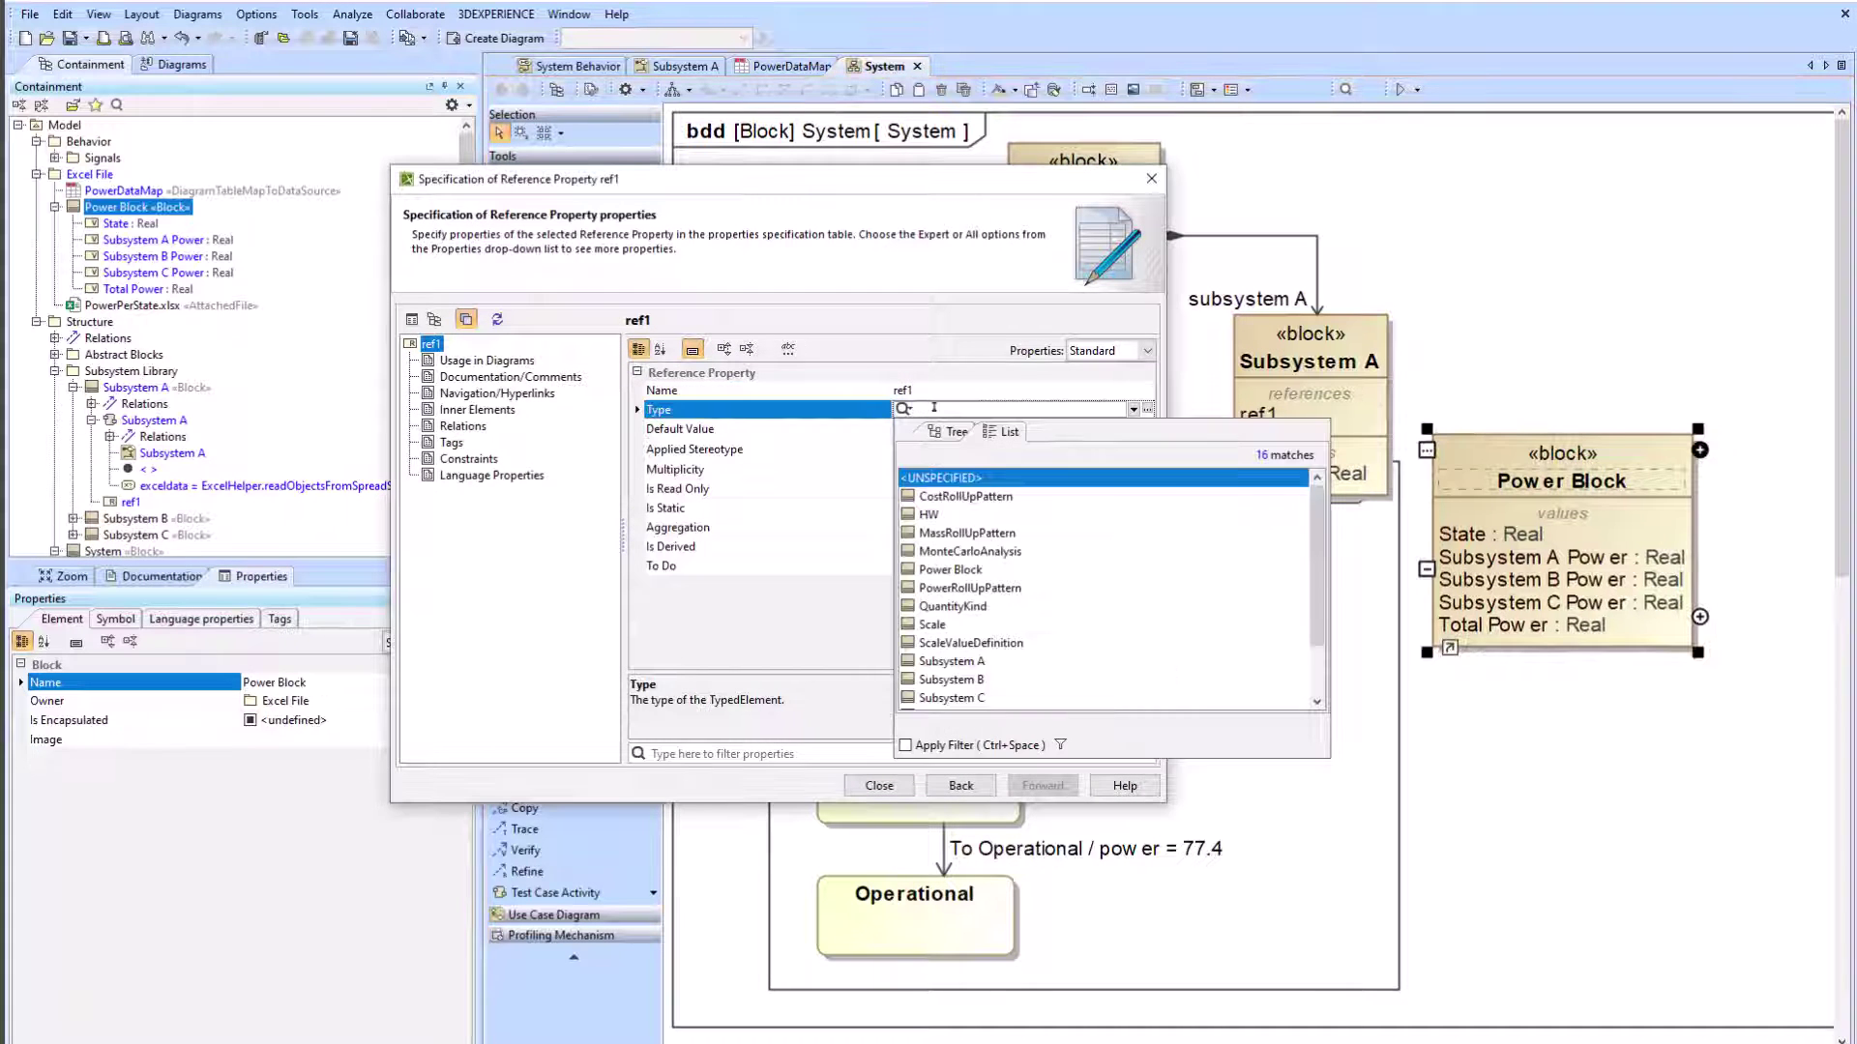
text(Power)
click(990, 501)
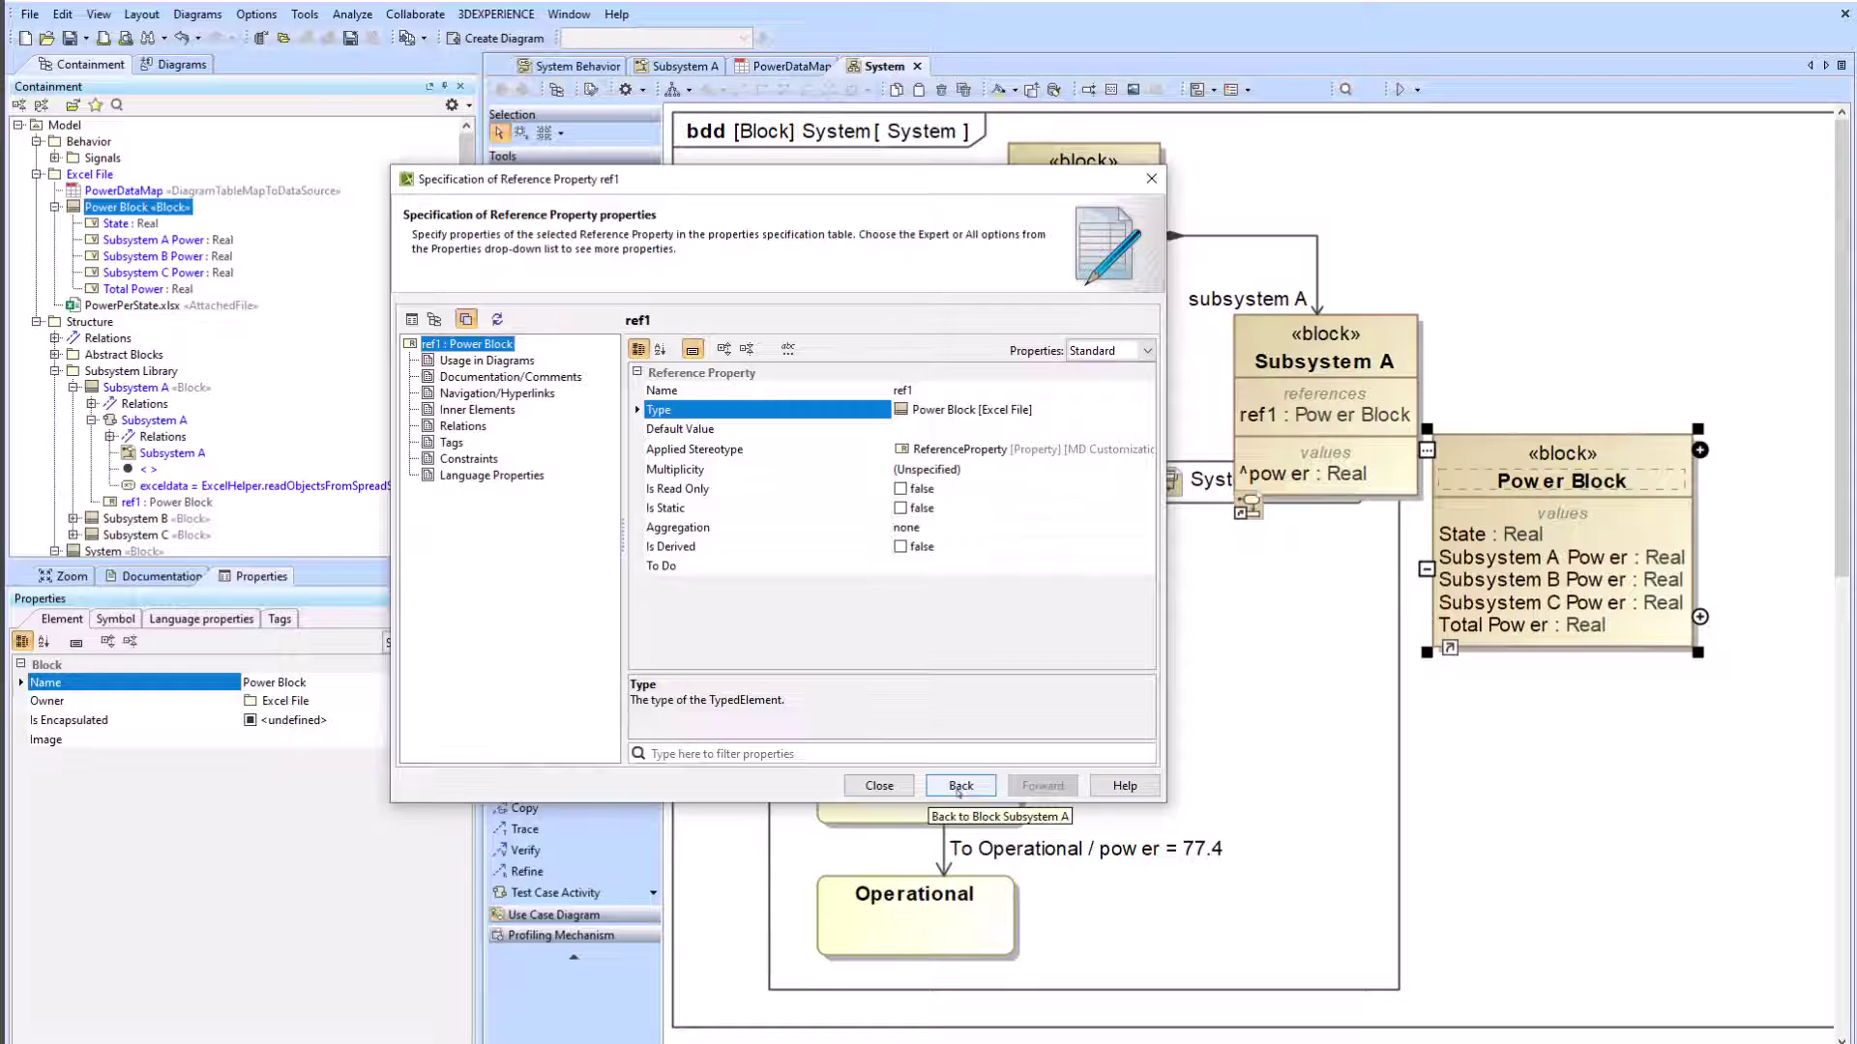
click(880, 786)
Step: Arrange Power Block beyond Subsystem A with a right-angled association path and shrink the Subsystem A block
drag(1624, 455, 1710, 406)
drag(1651, 402, 1705, 521)
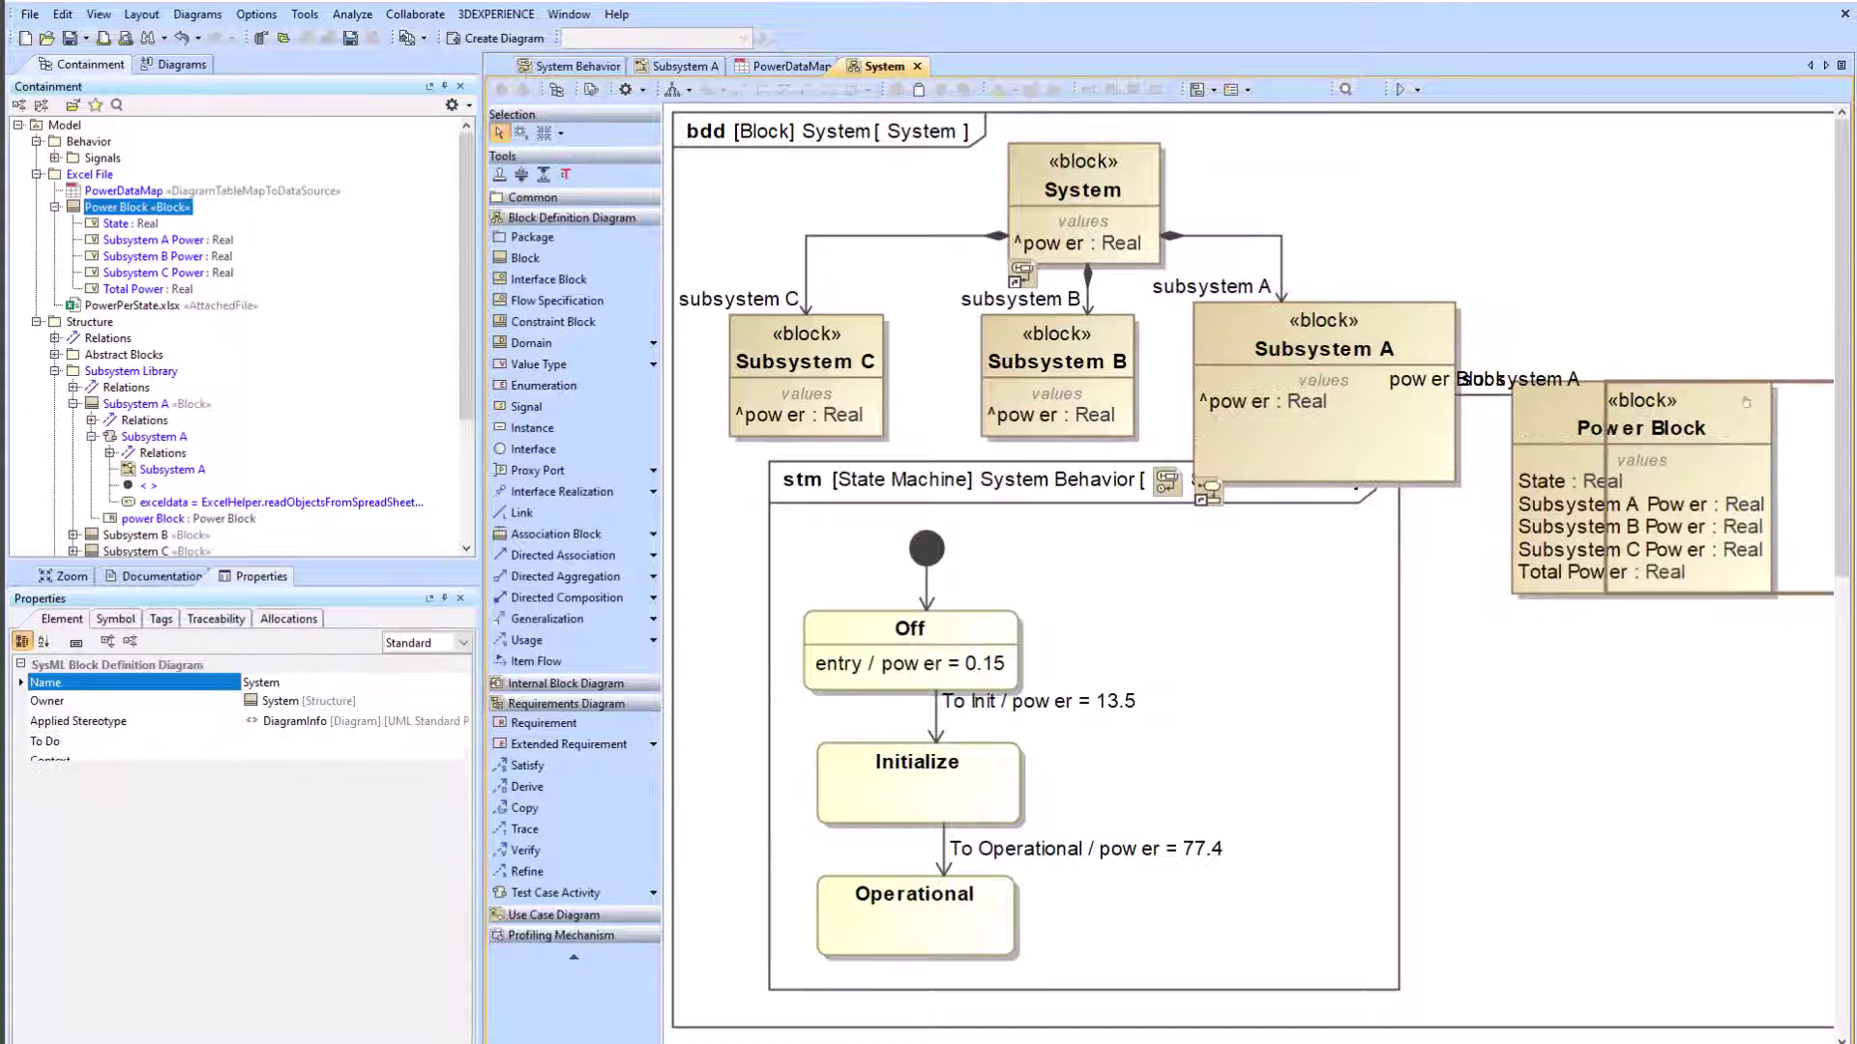
drag(1520, 512, 1692, 377)
click(1419, 469)
drag(1460, 488, 1409, 436)
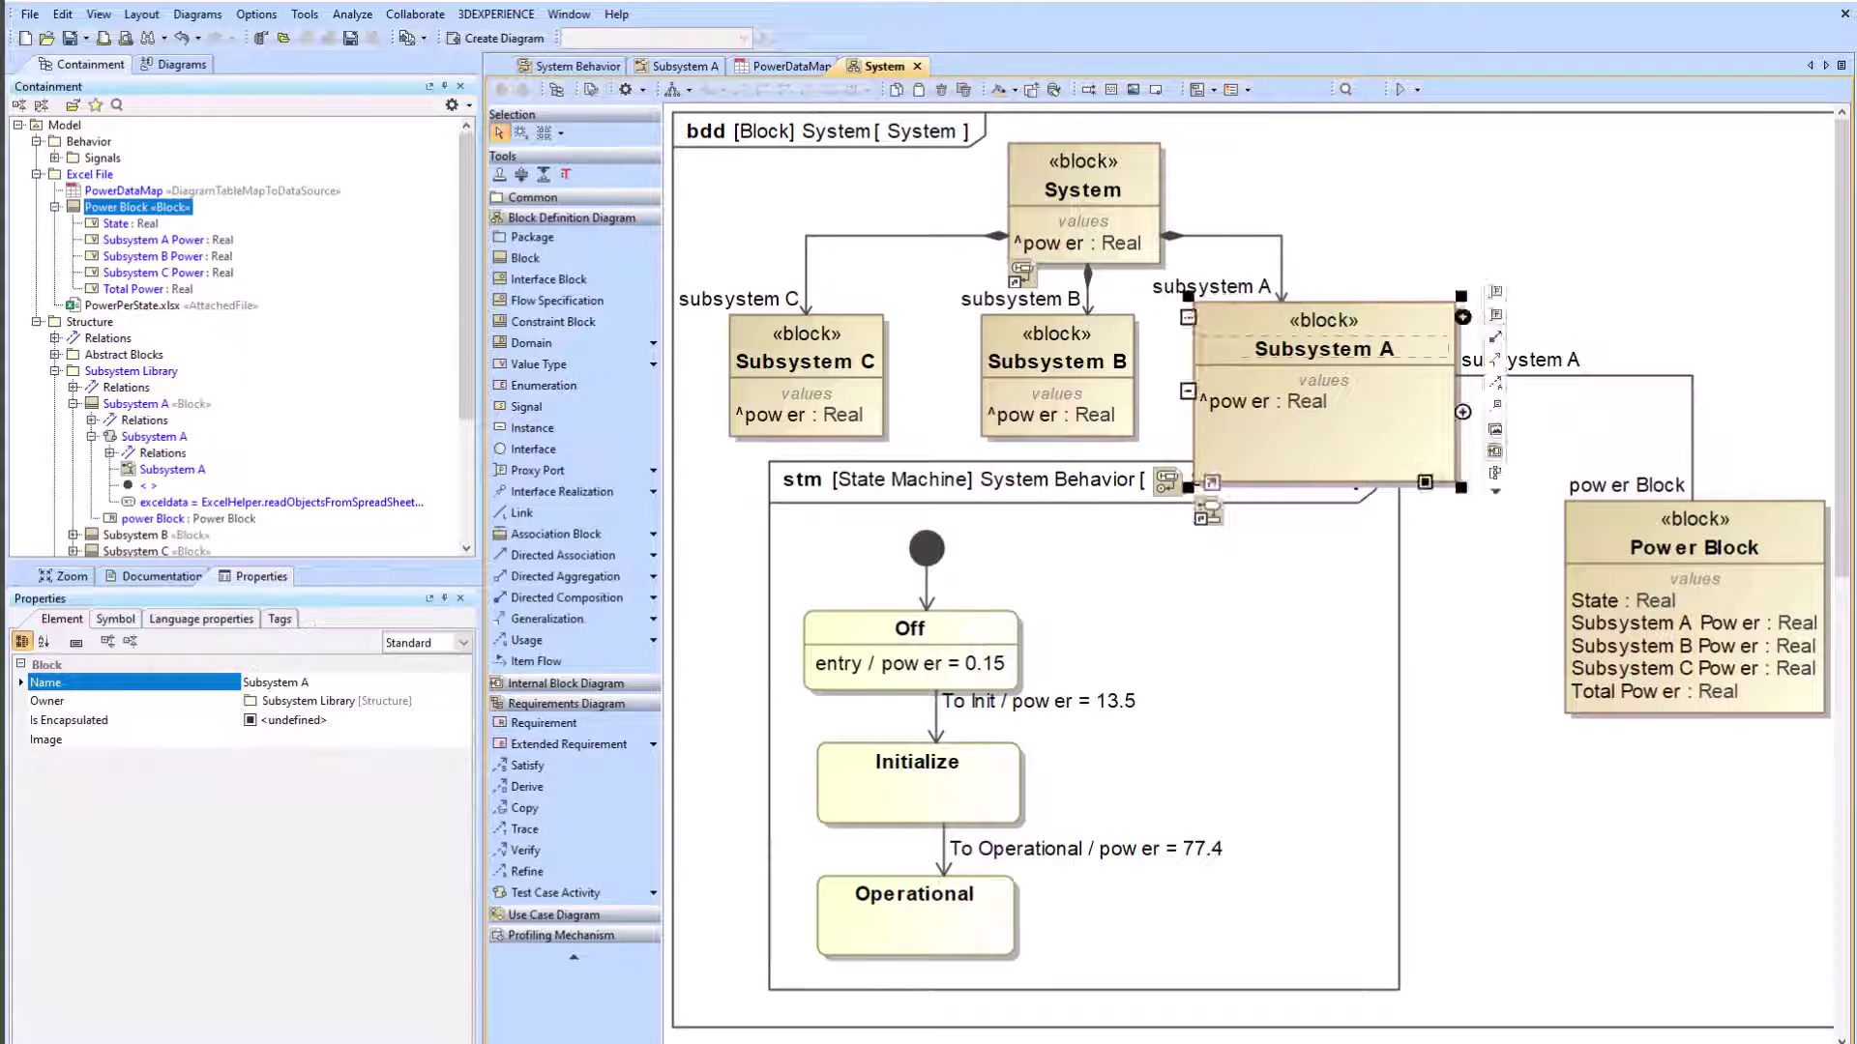
drag(1663, 551, 1545, 524)
click(1790, 567)
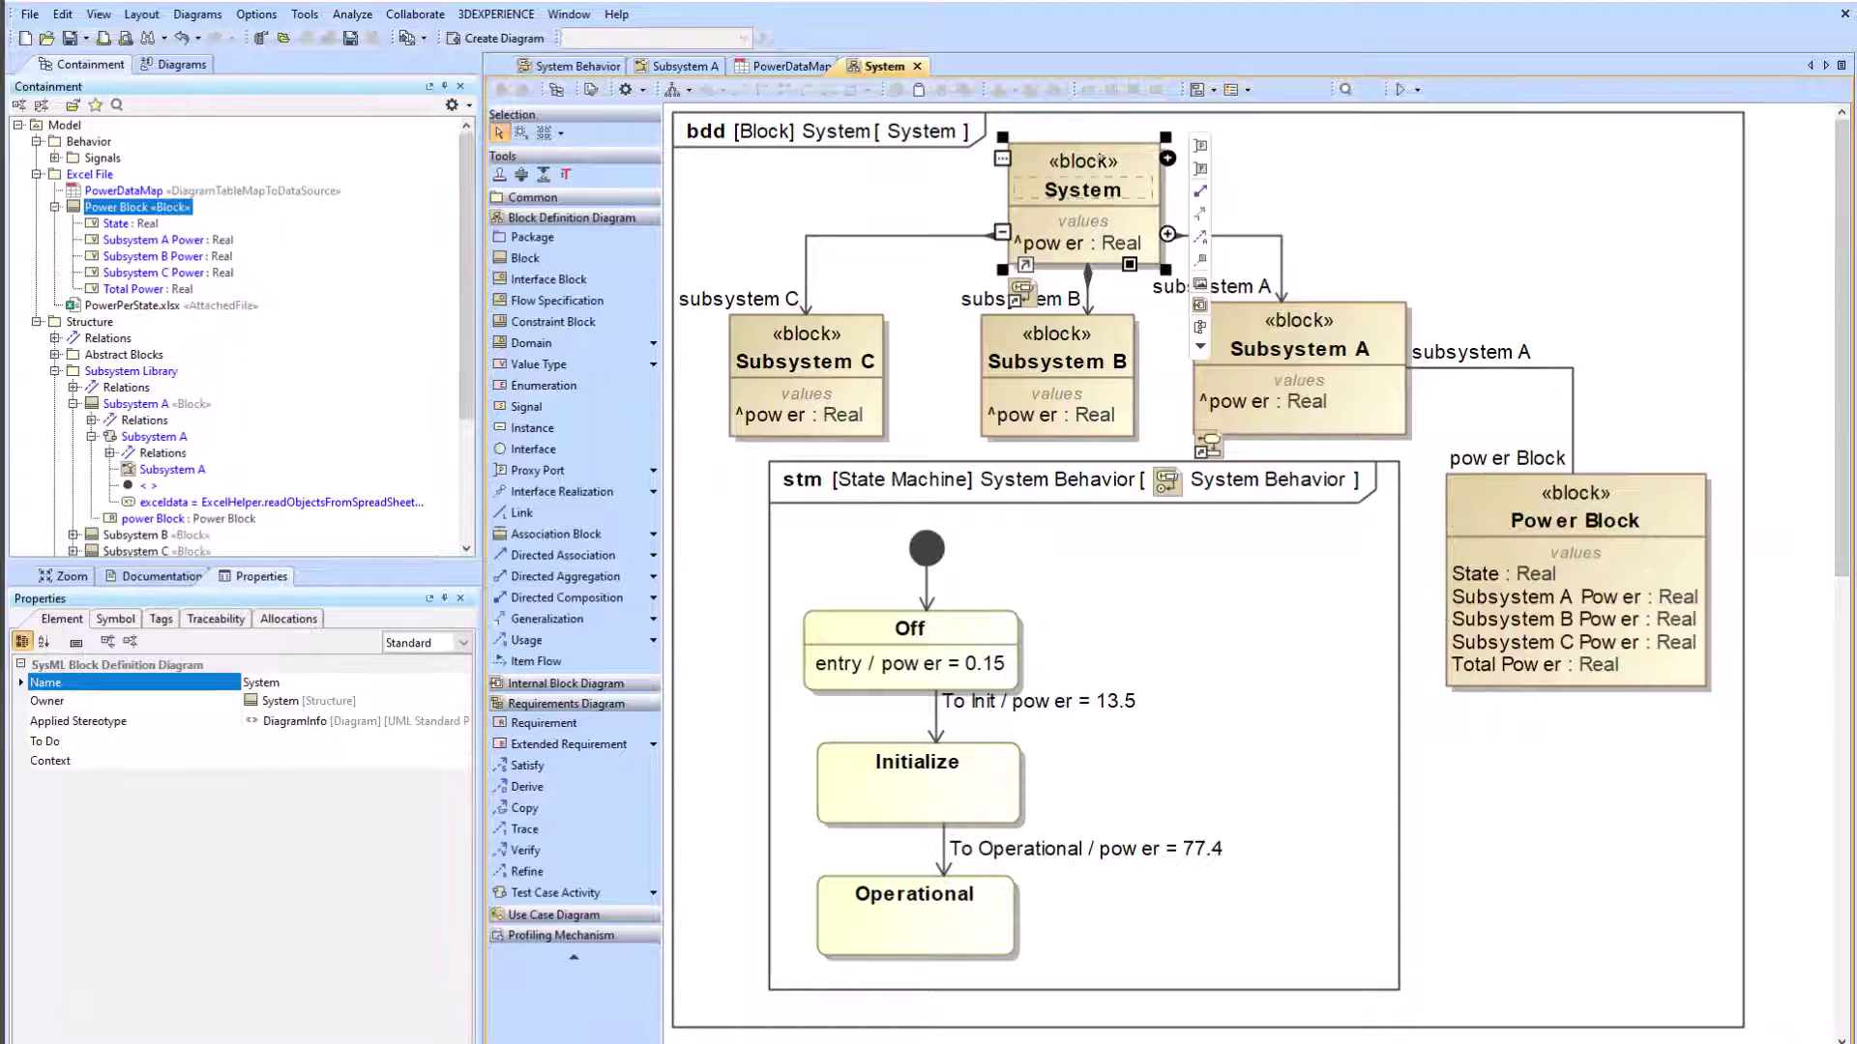
Step: Simulate the System block, expanding Subsystem A's variables and checking the console output for the opaque action
click(1092, 157)
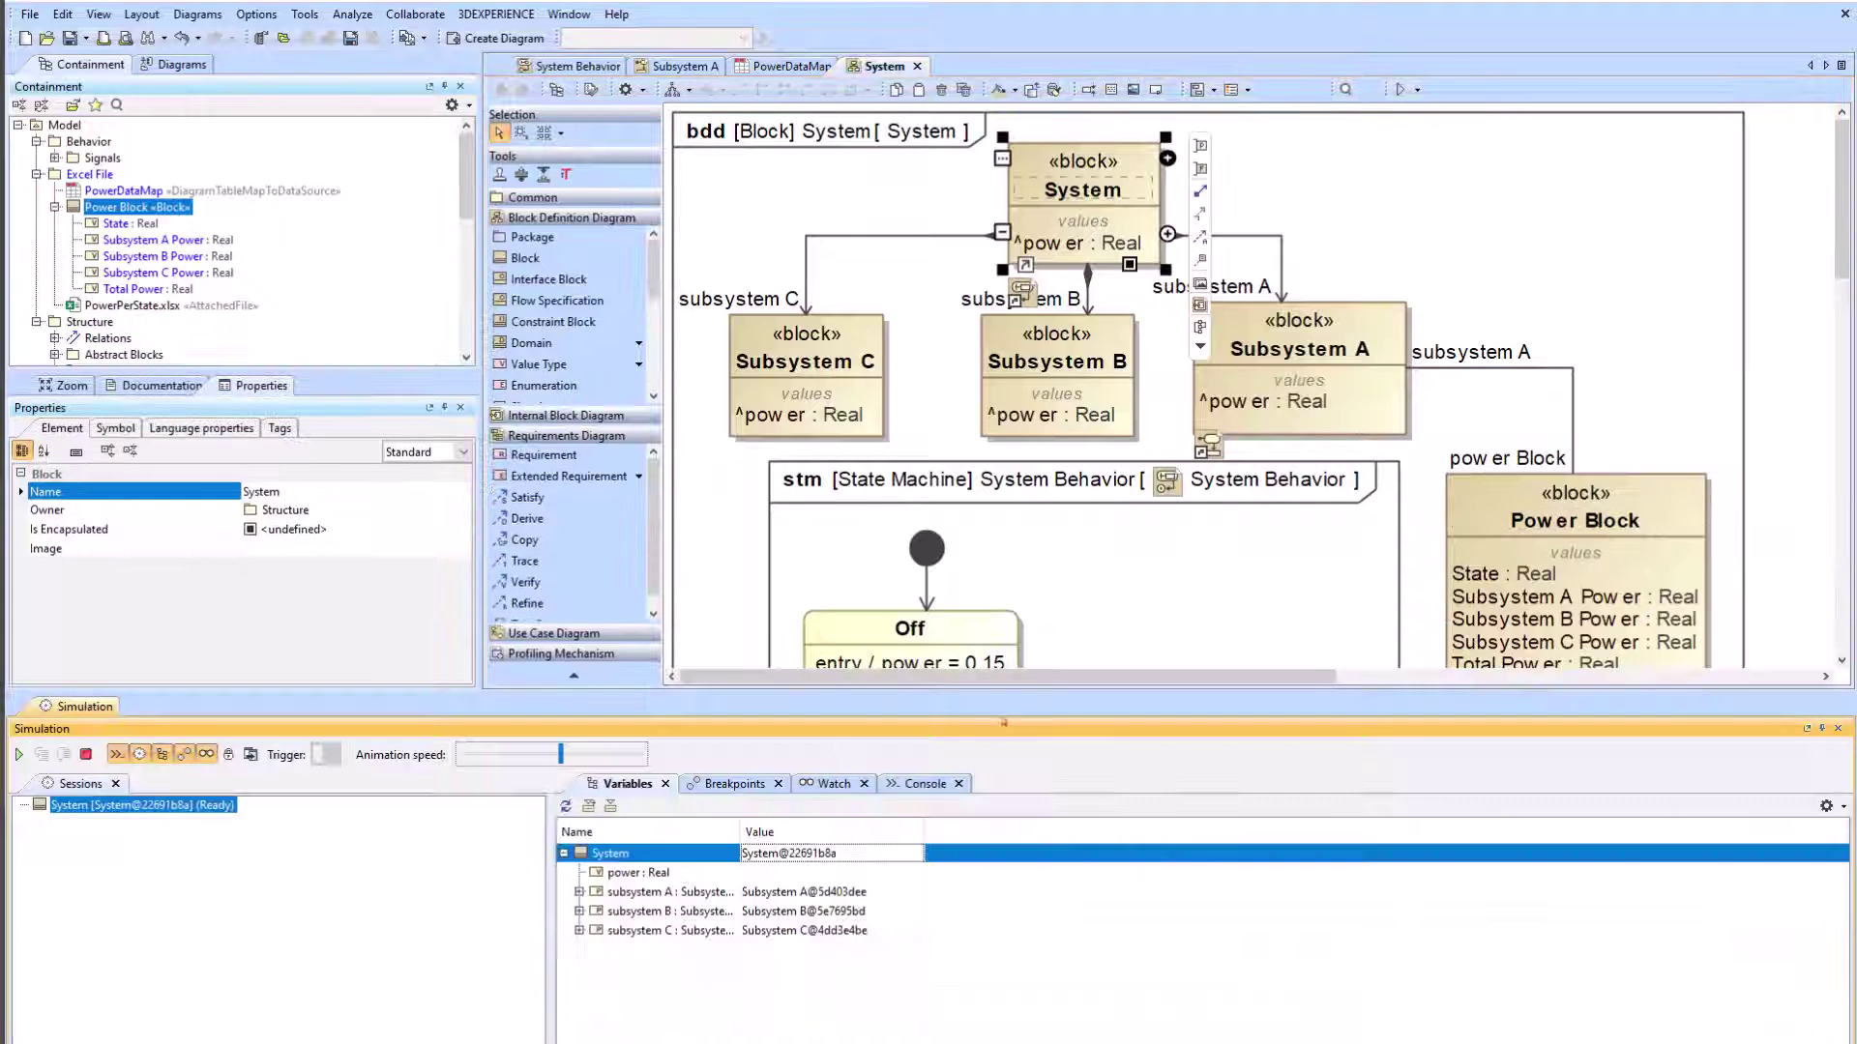
click(579, 891)
click(677, 931)
click(19, 754)
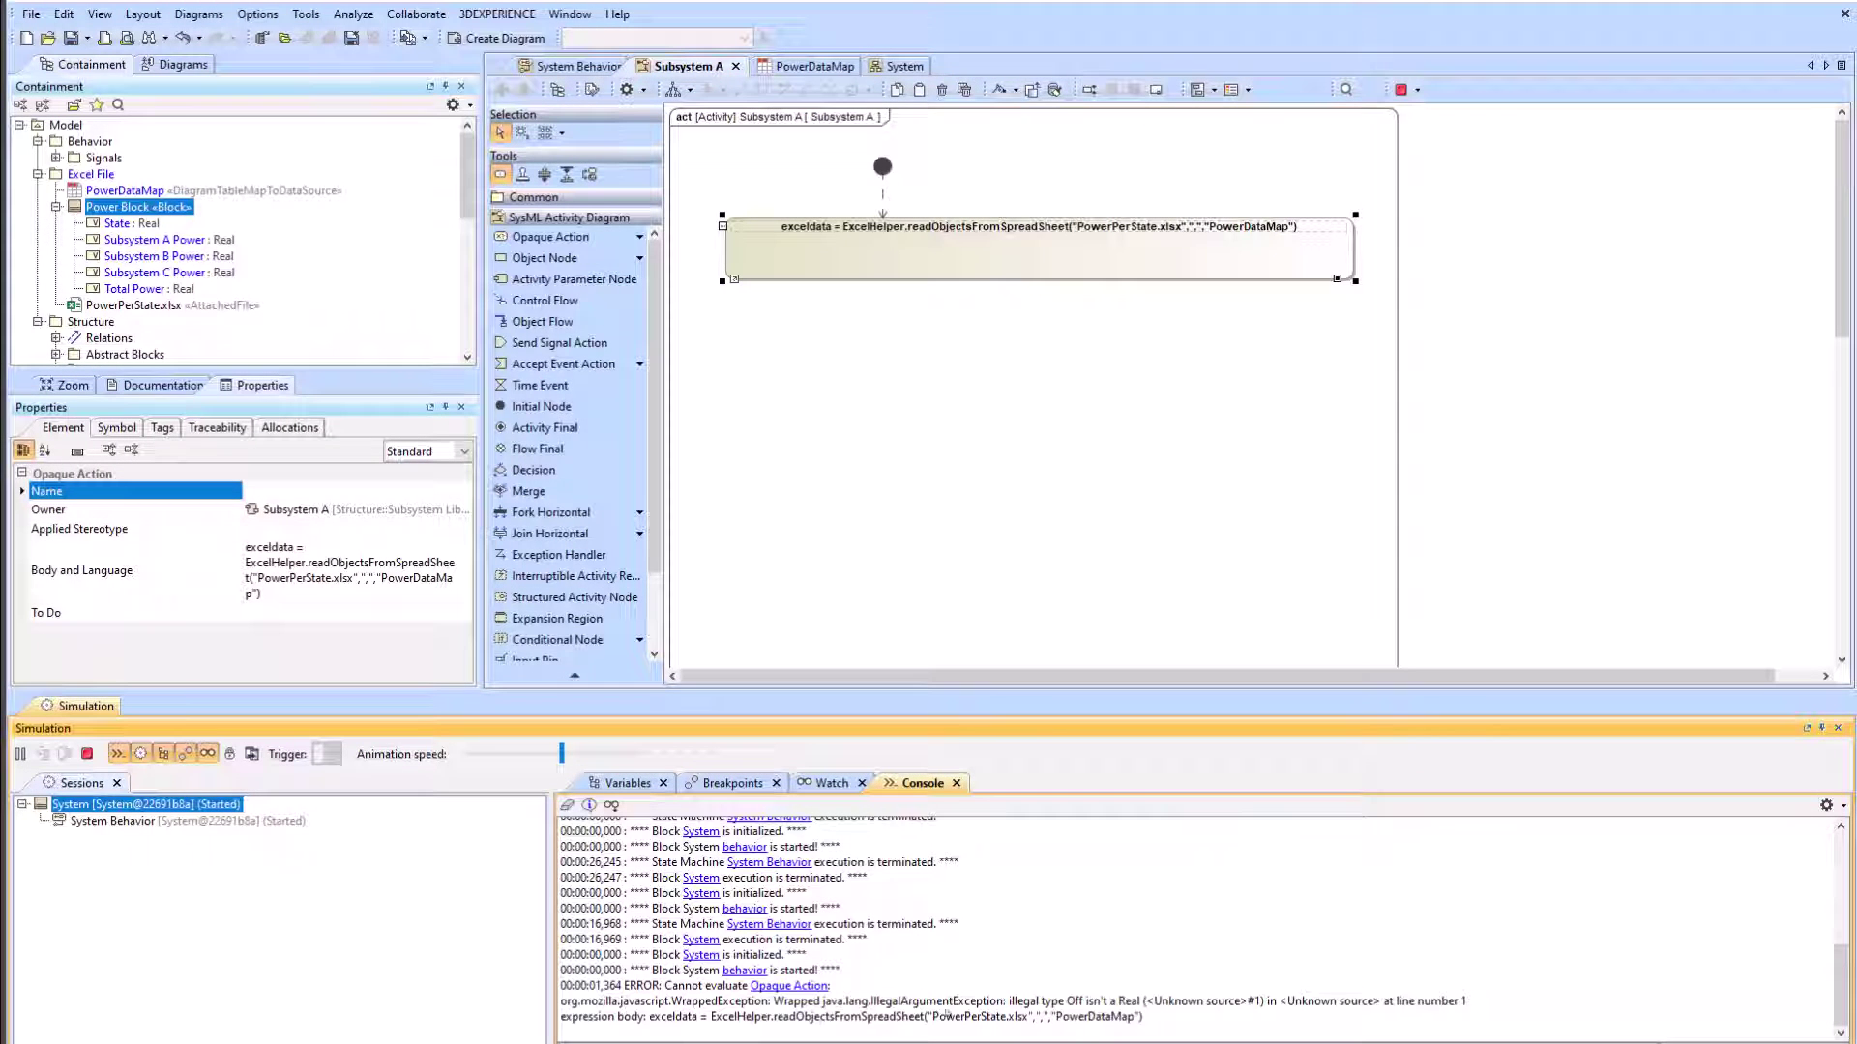
drag(1094, 1005, 1141, 1005)
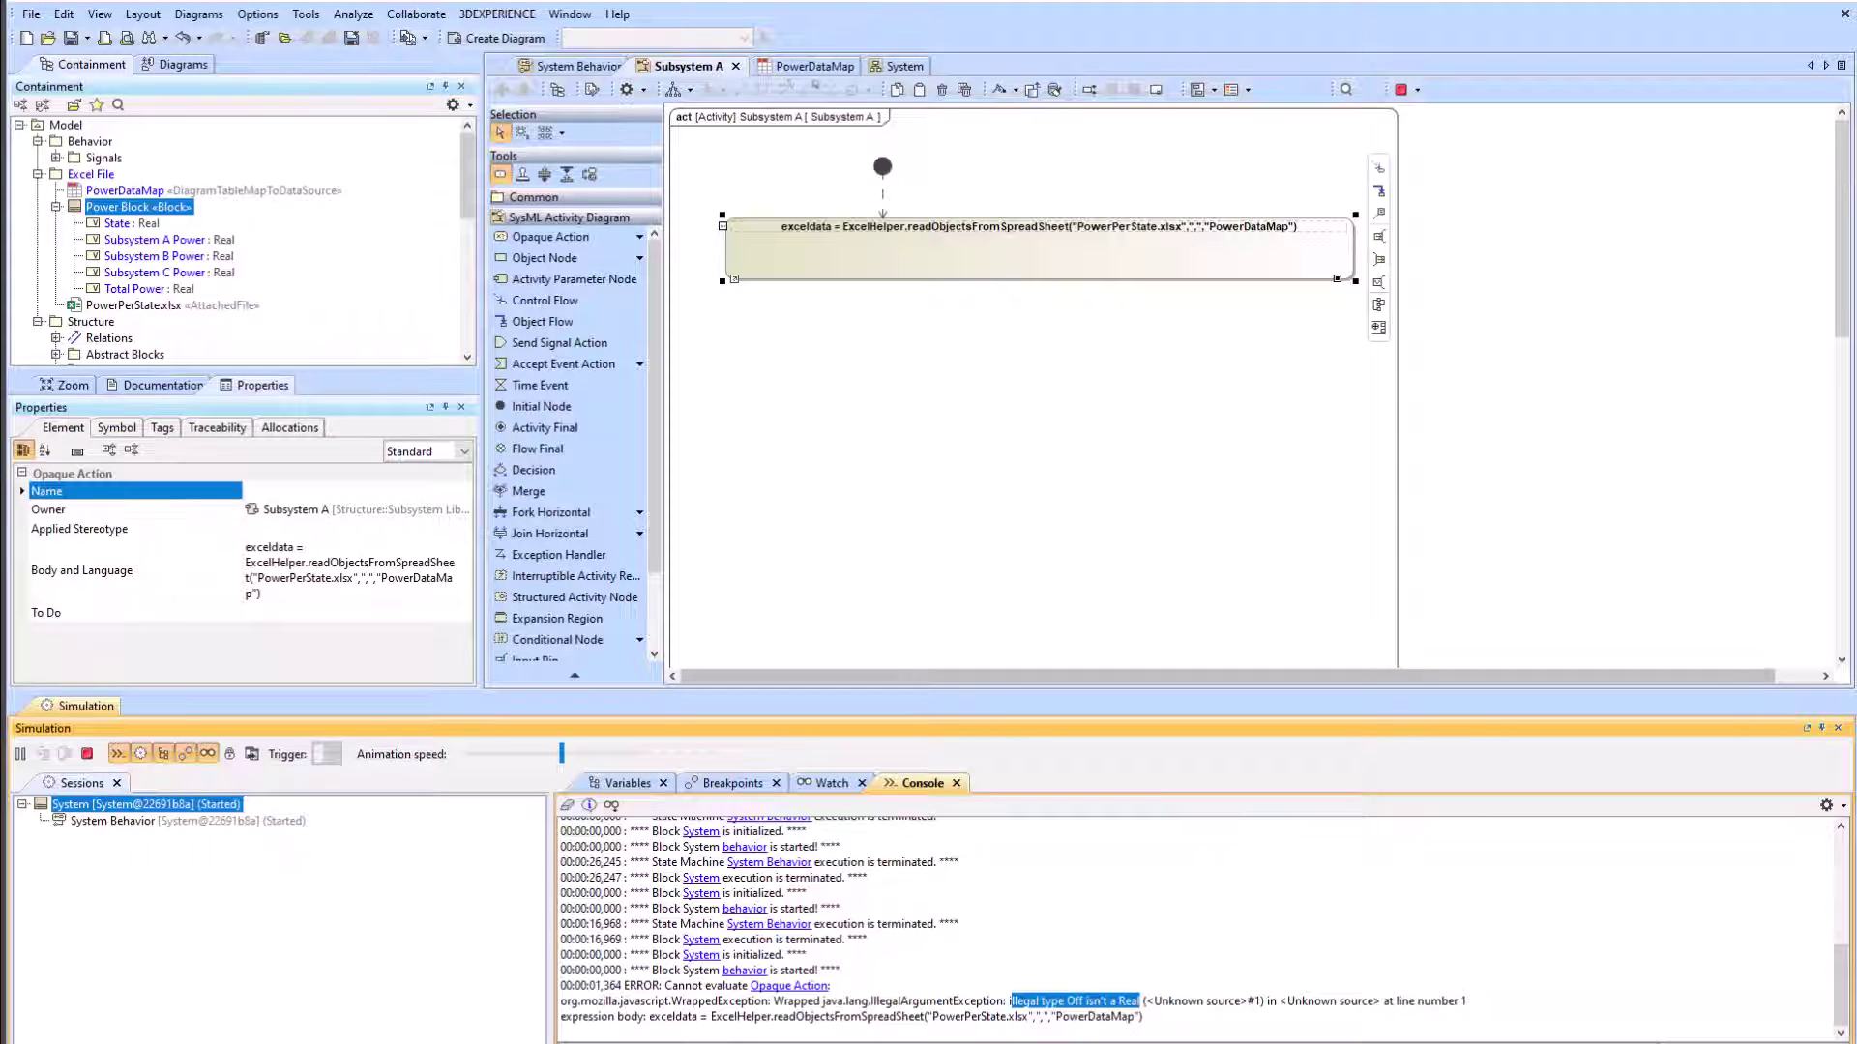
Step: Change the type of Power Block's State value property to String
click(804, 66)
click(145, 223)
click(145, 223)
drag(138, 224, 192, 224)
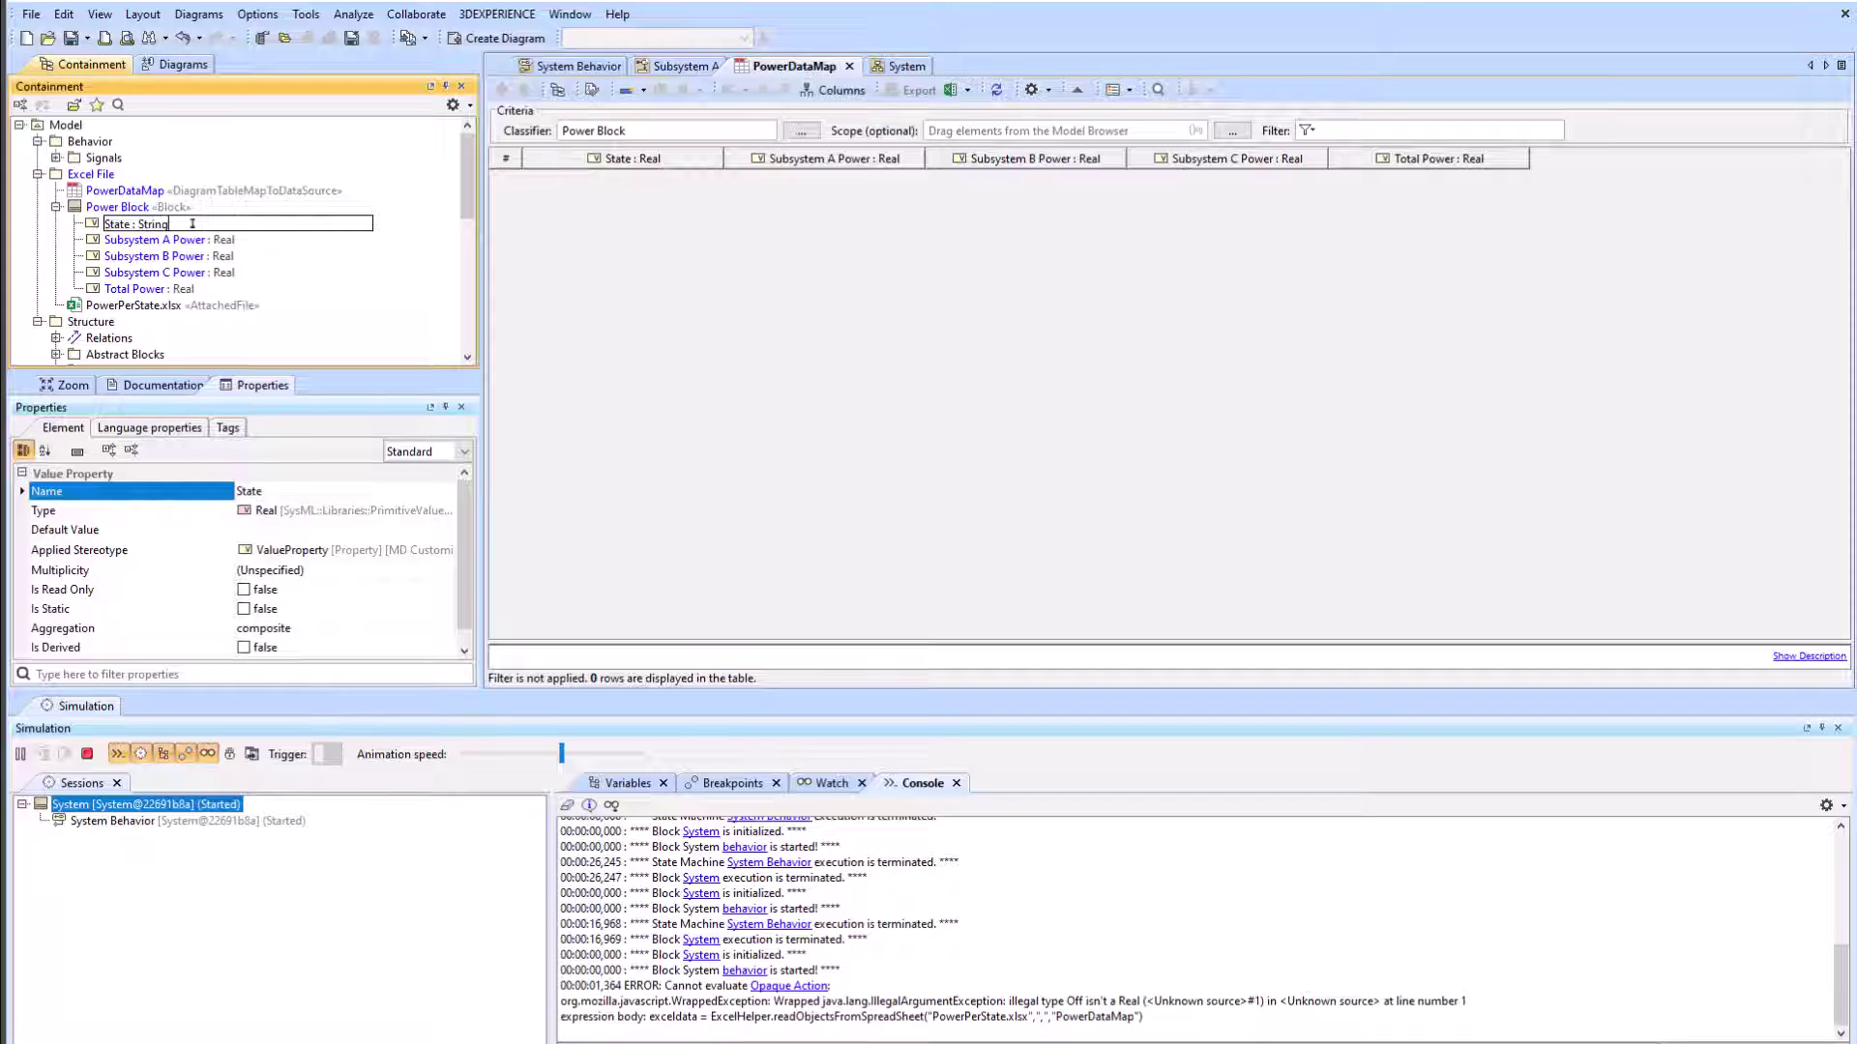
key(Return)
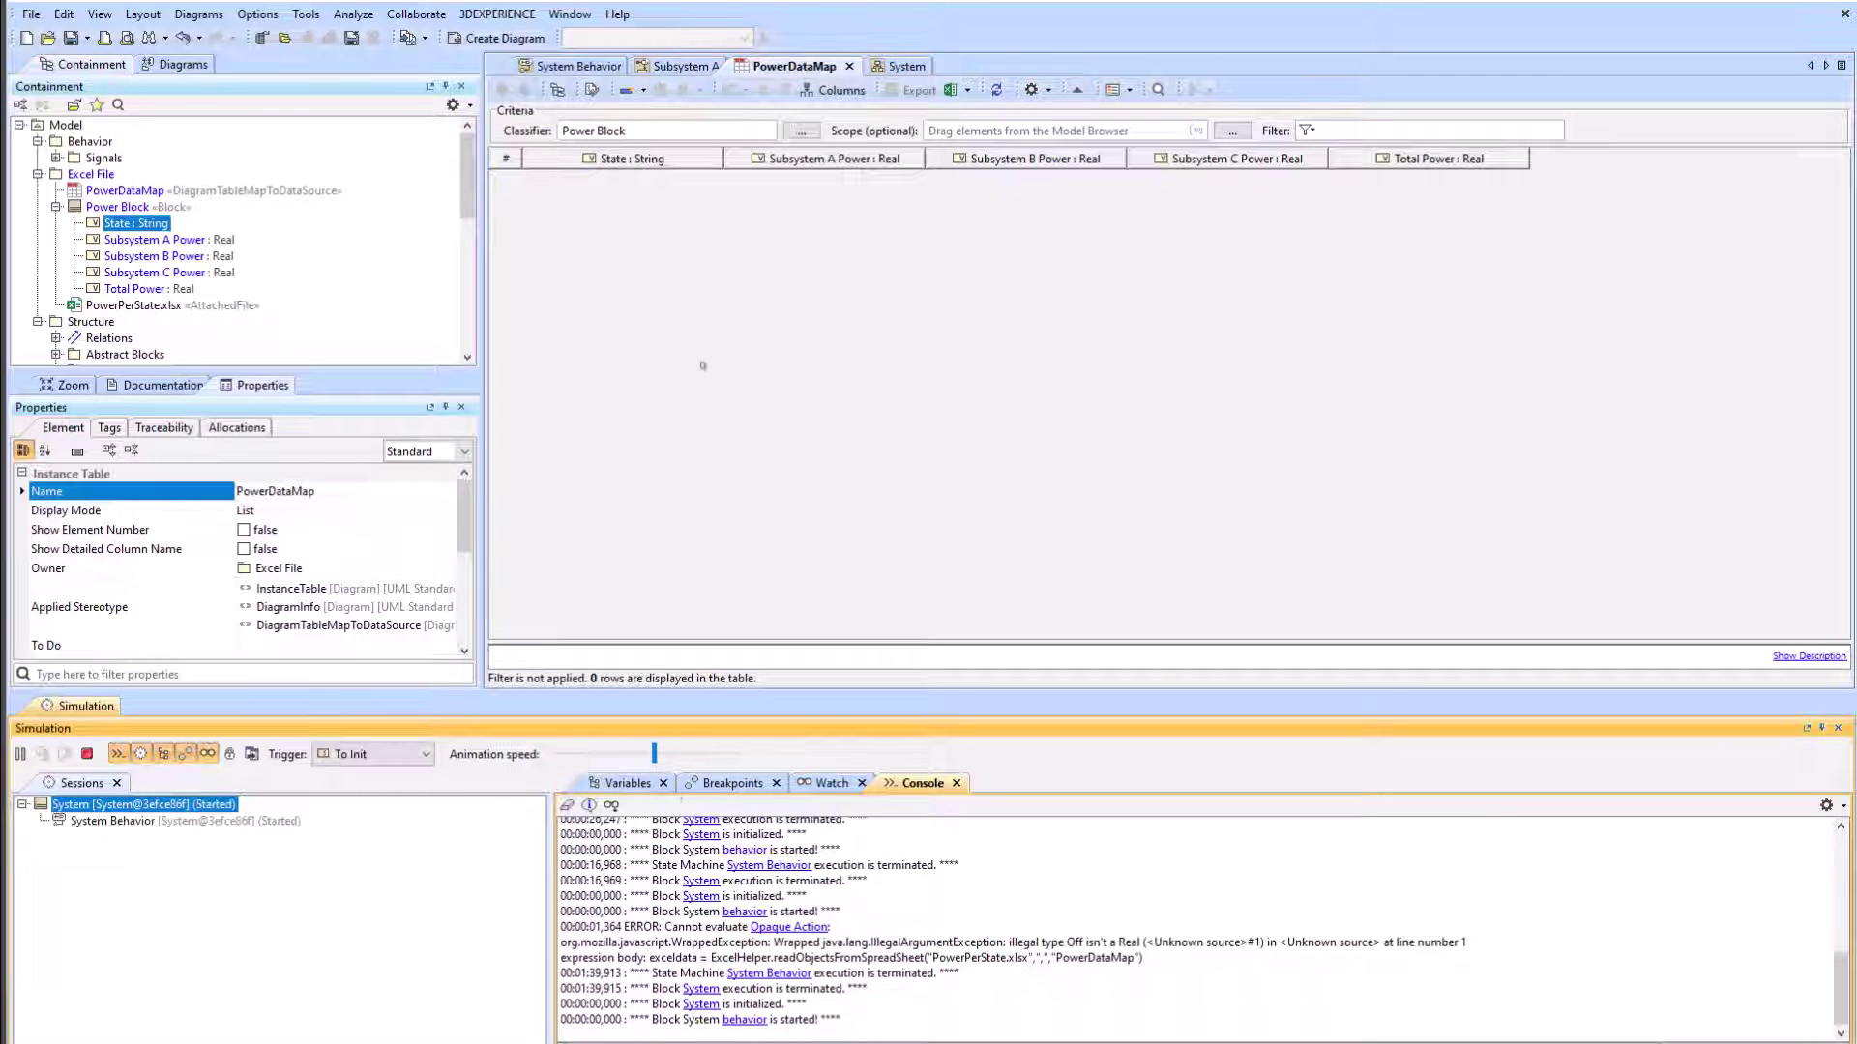
Step: Examine Subsystem A's runtime values and the console output in the new System simulation
click(607, 787)
click(581, 891)
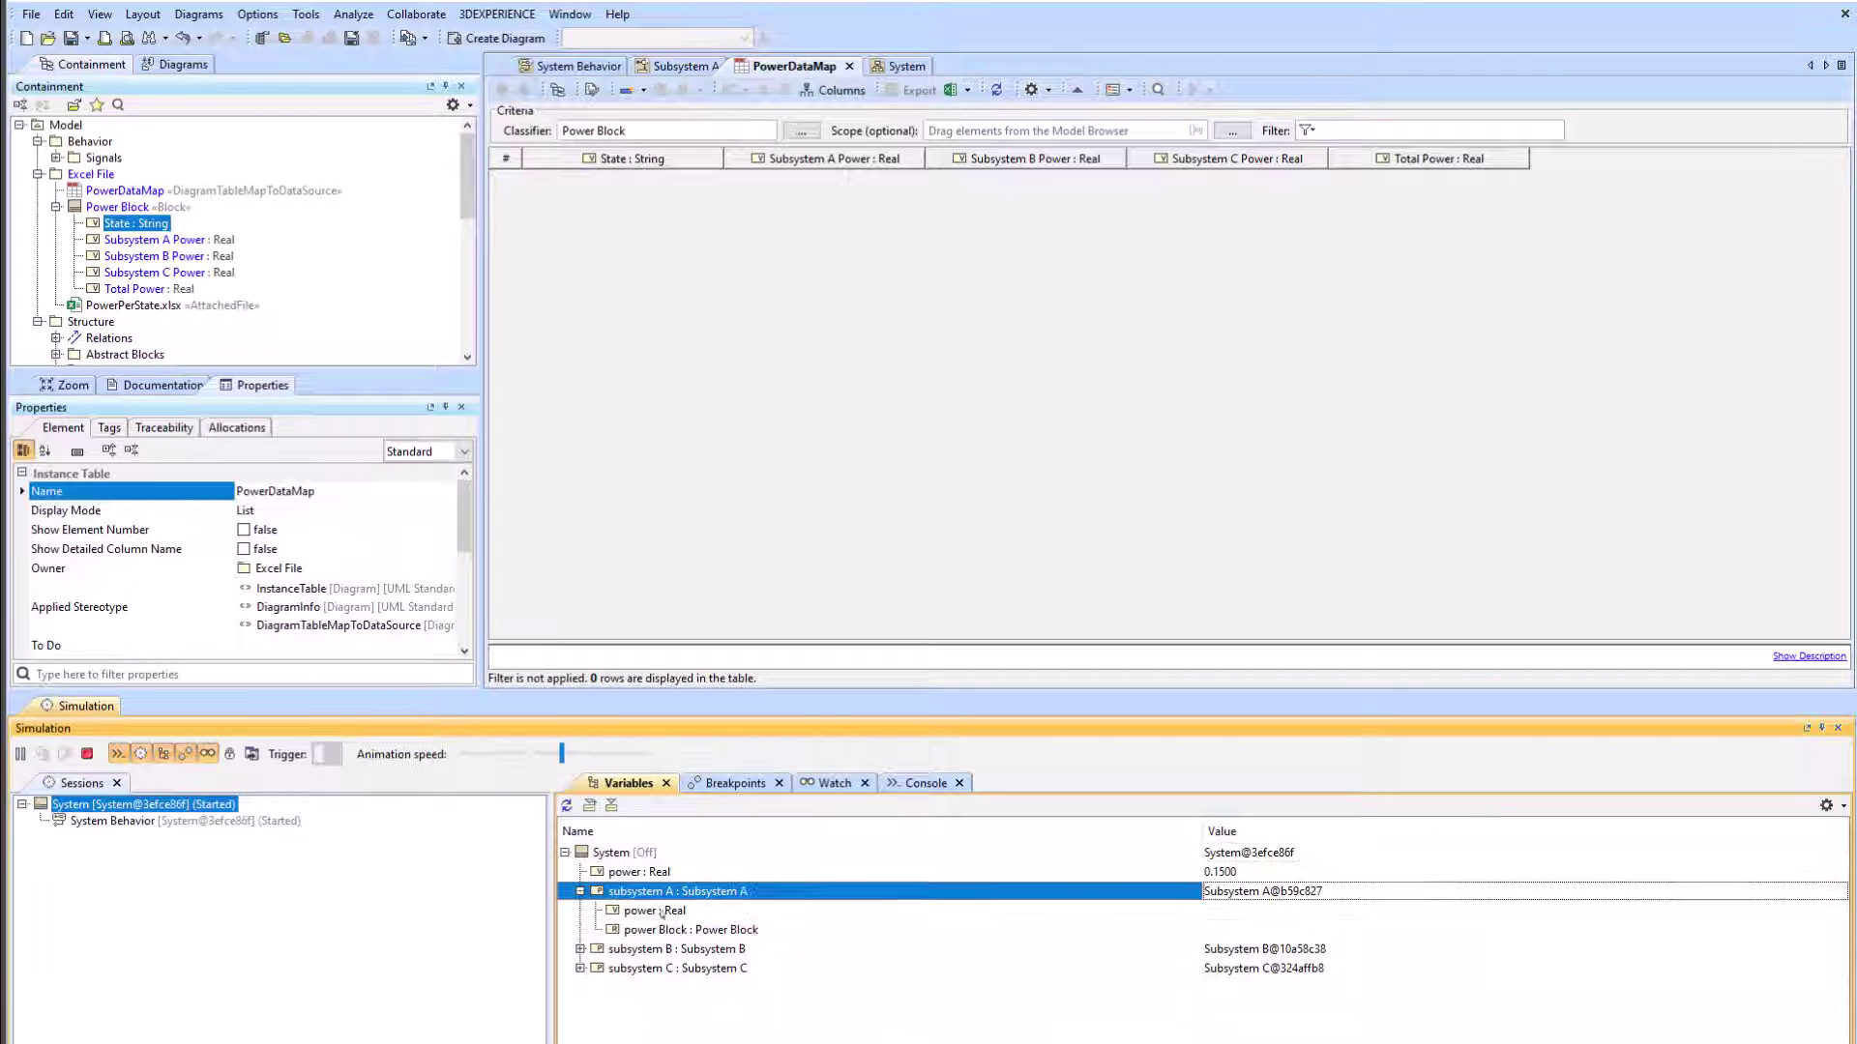
click(926, 783)
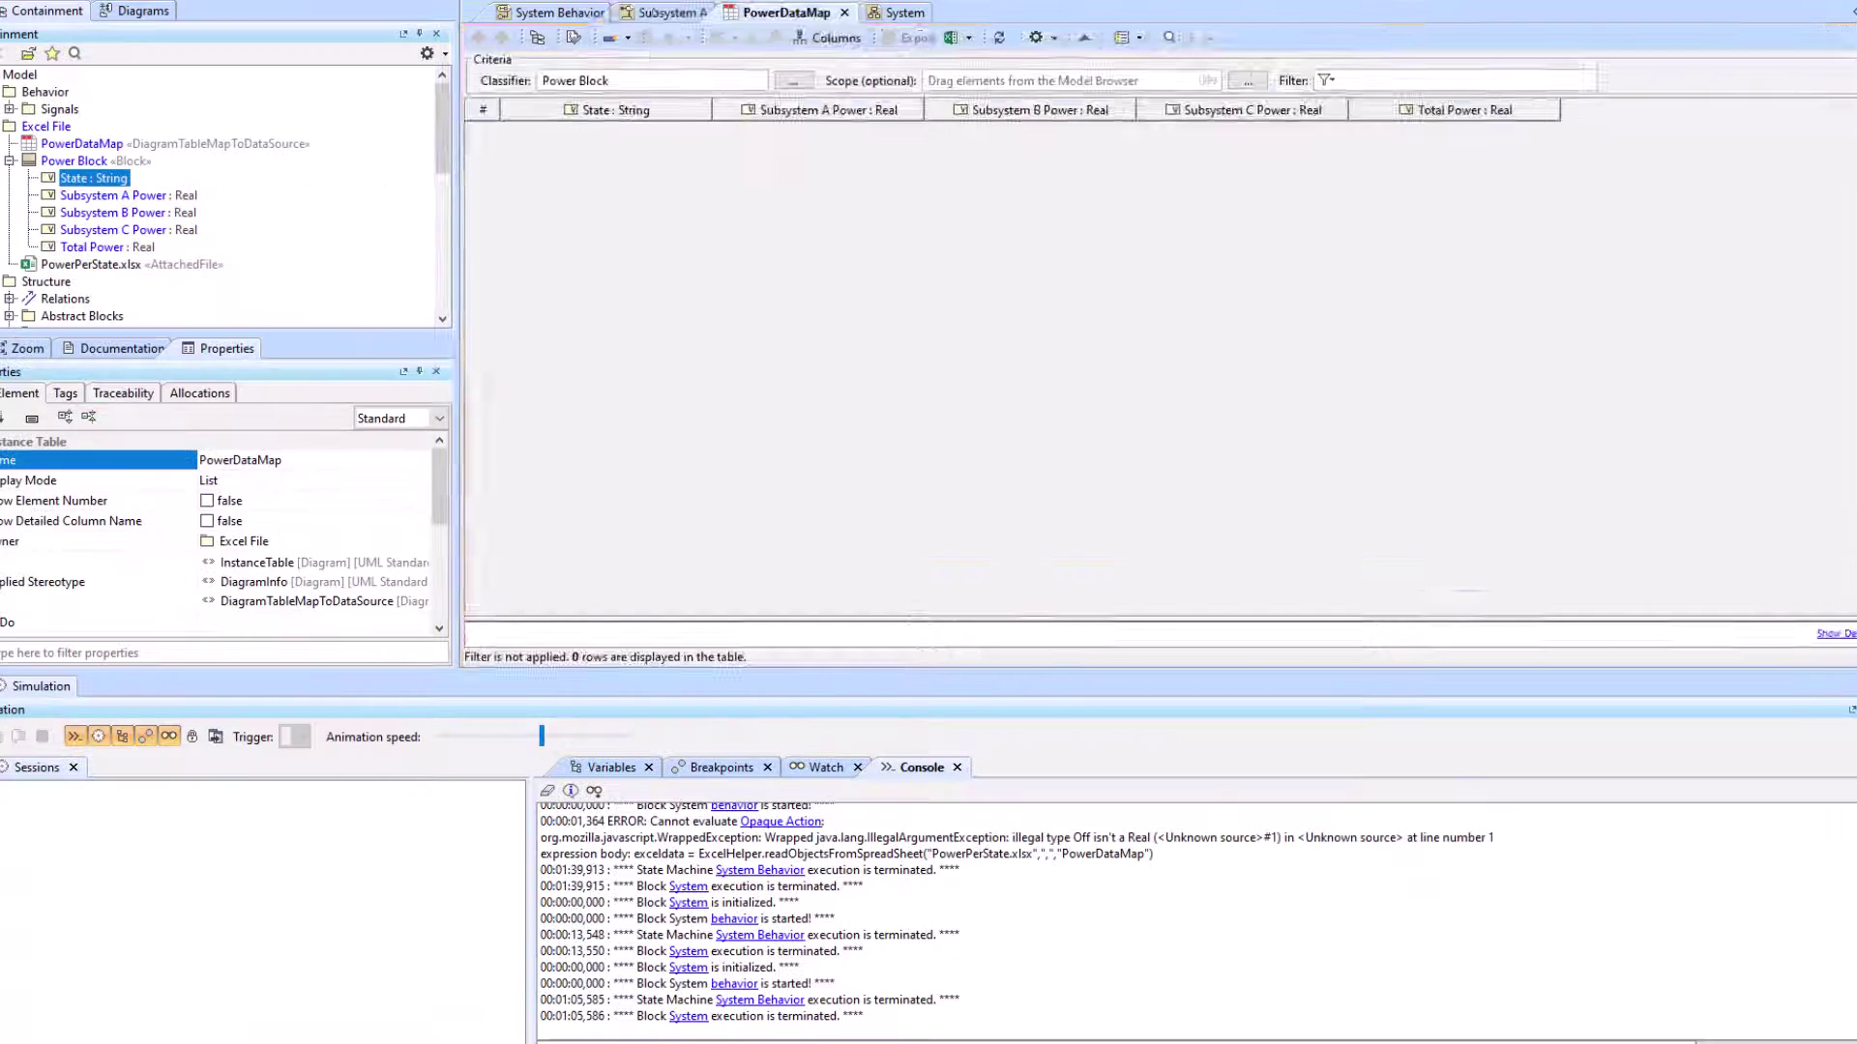
Step: Remove the Power Block symbol from the System diagram and rename Subsystem A's reference property to exceldata
click(685, 66)
click(801, 241)
click(801, 232)
drag(832, 227, 776, 229)
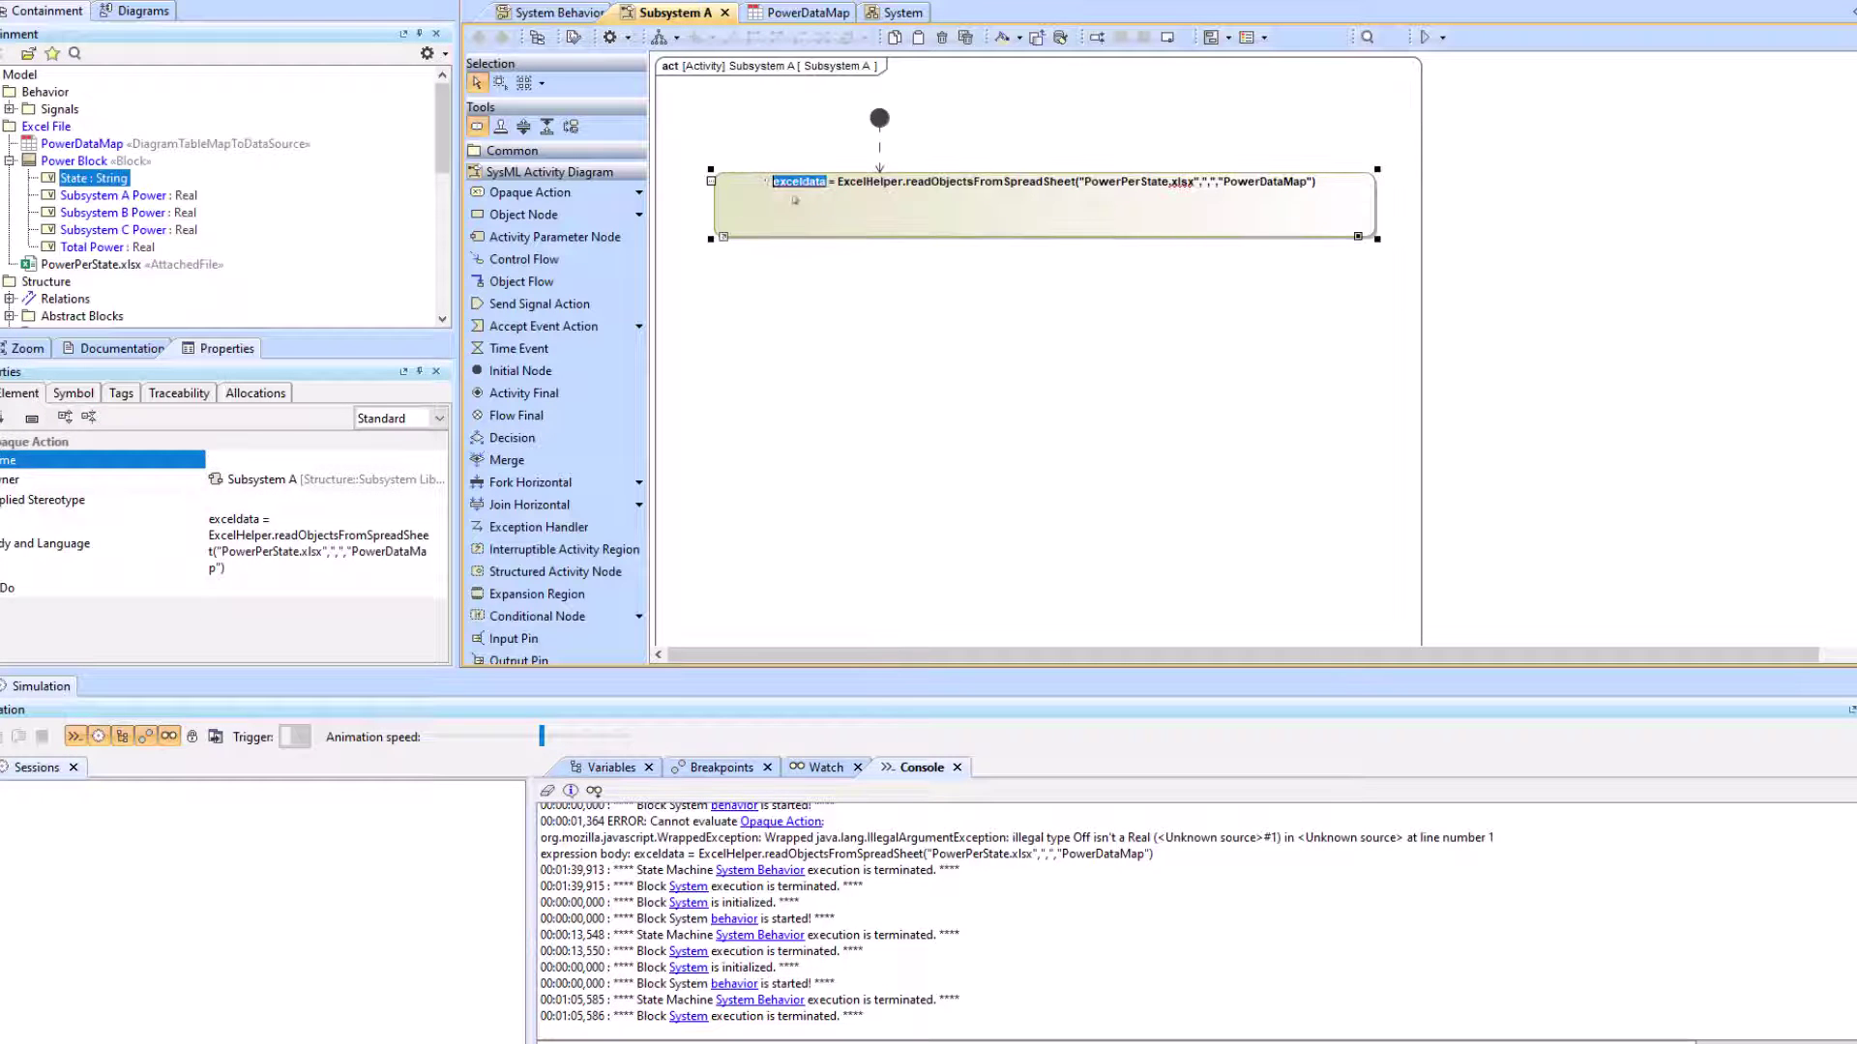
click(802, 135)
click(902, 13)
click(1649, 370)
key(Delete)
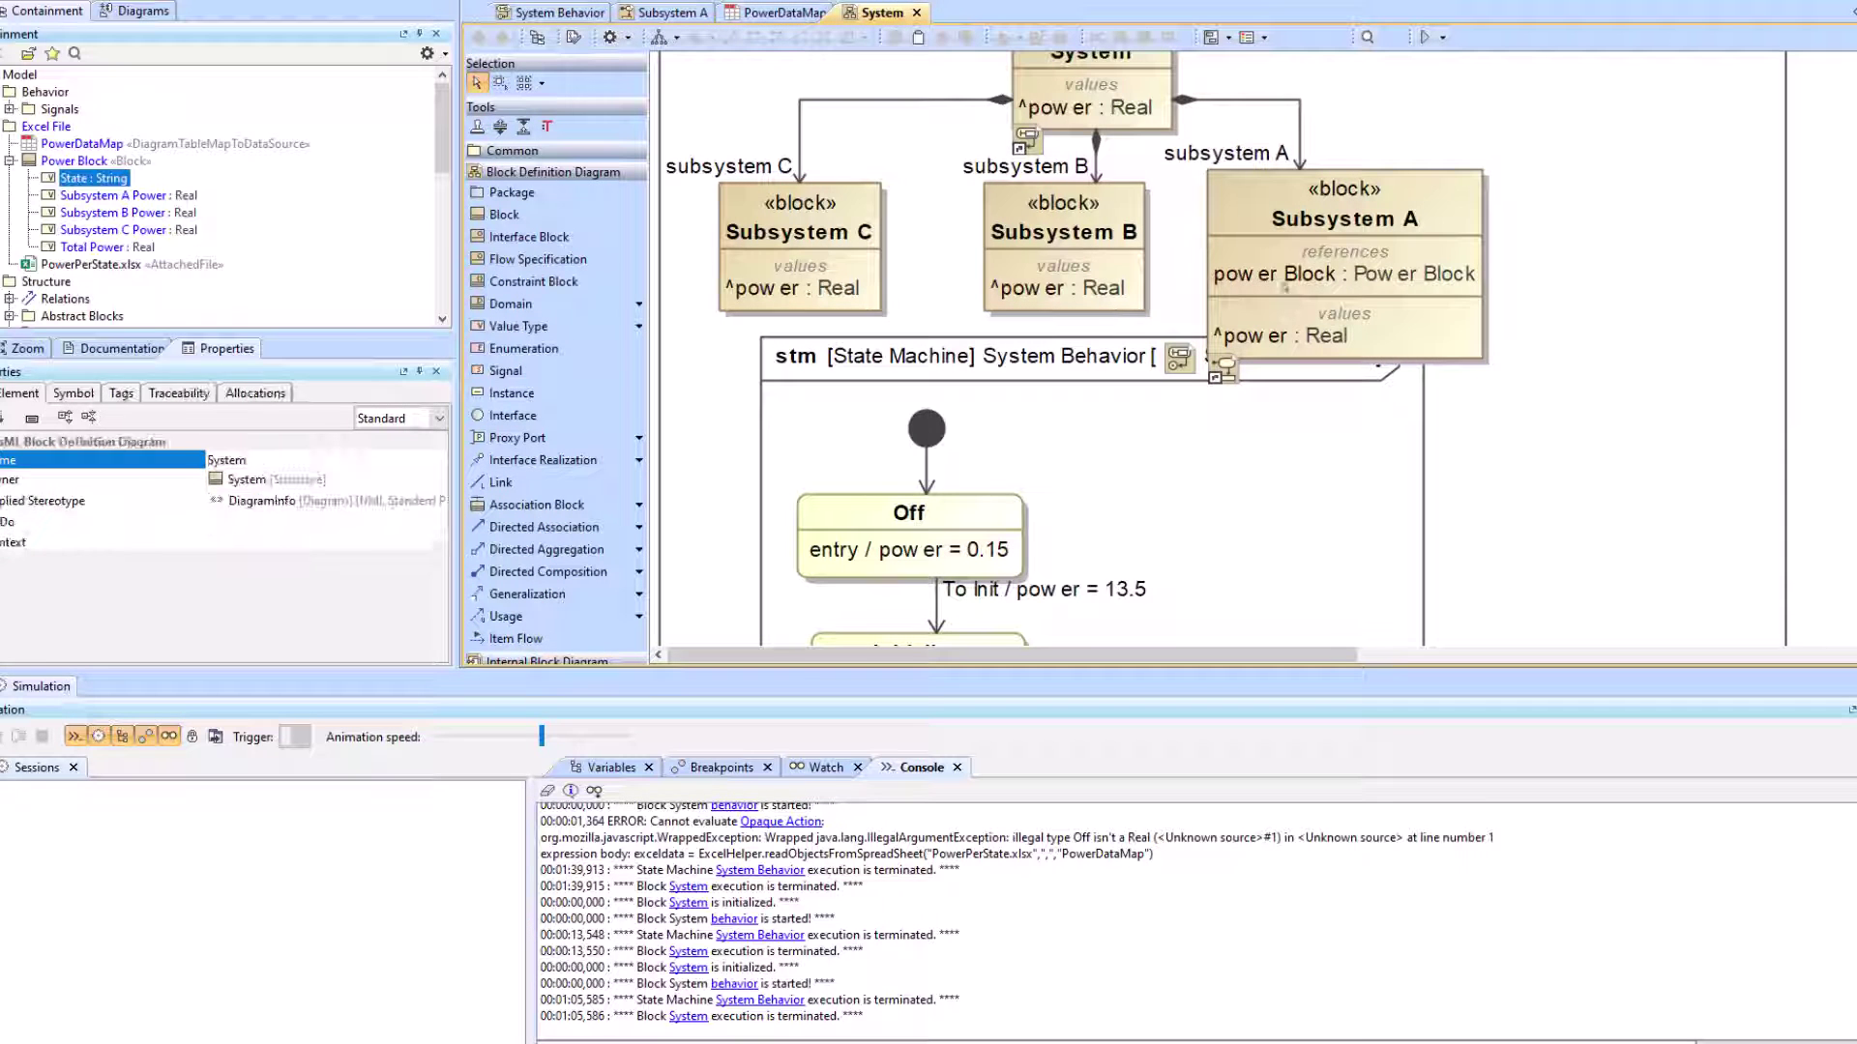
double_click(1312, 277)
click(1625, 256)
Step: Run the Subsystem A activity on its own and simulate the whole System block
click(674, 12)
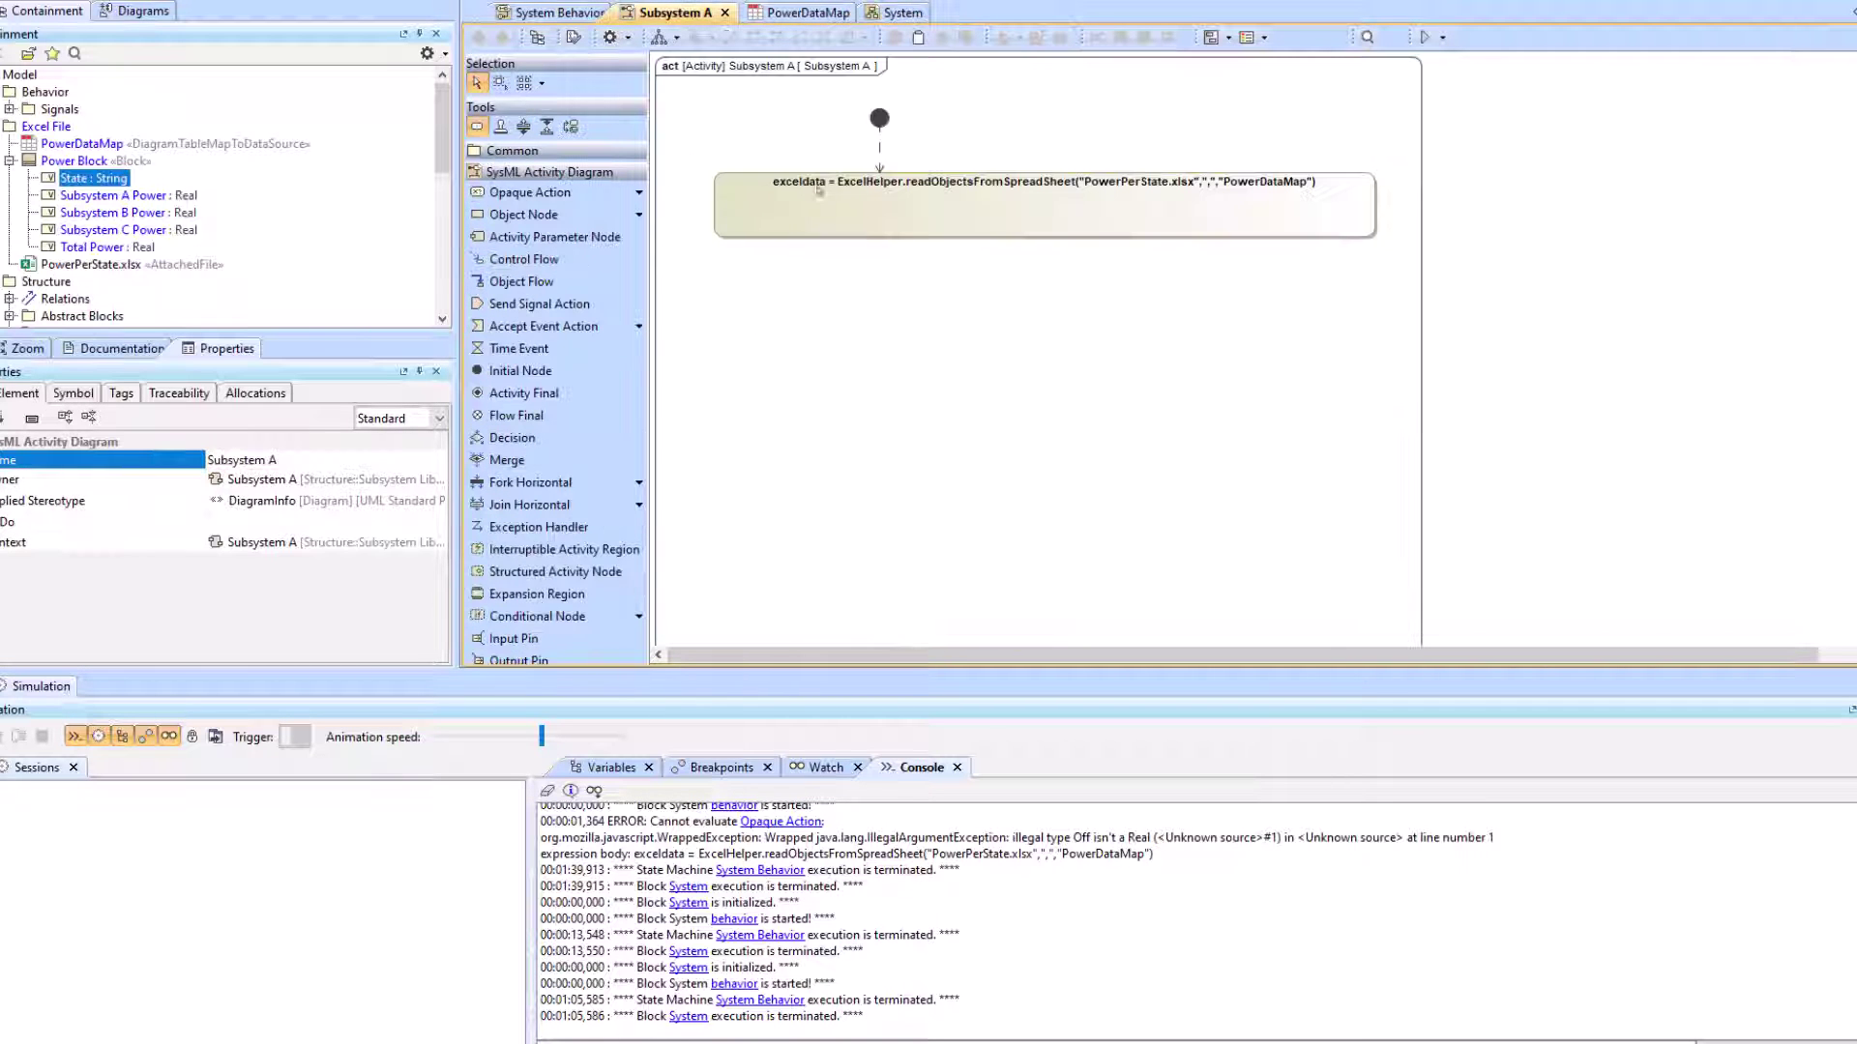
click(1425, 37)
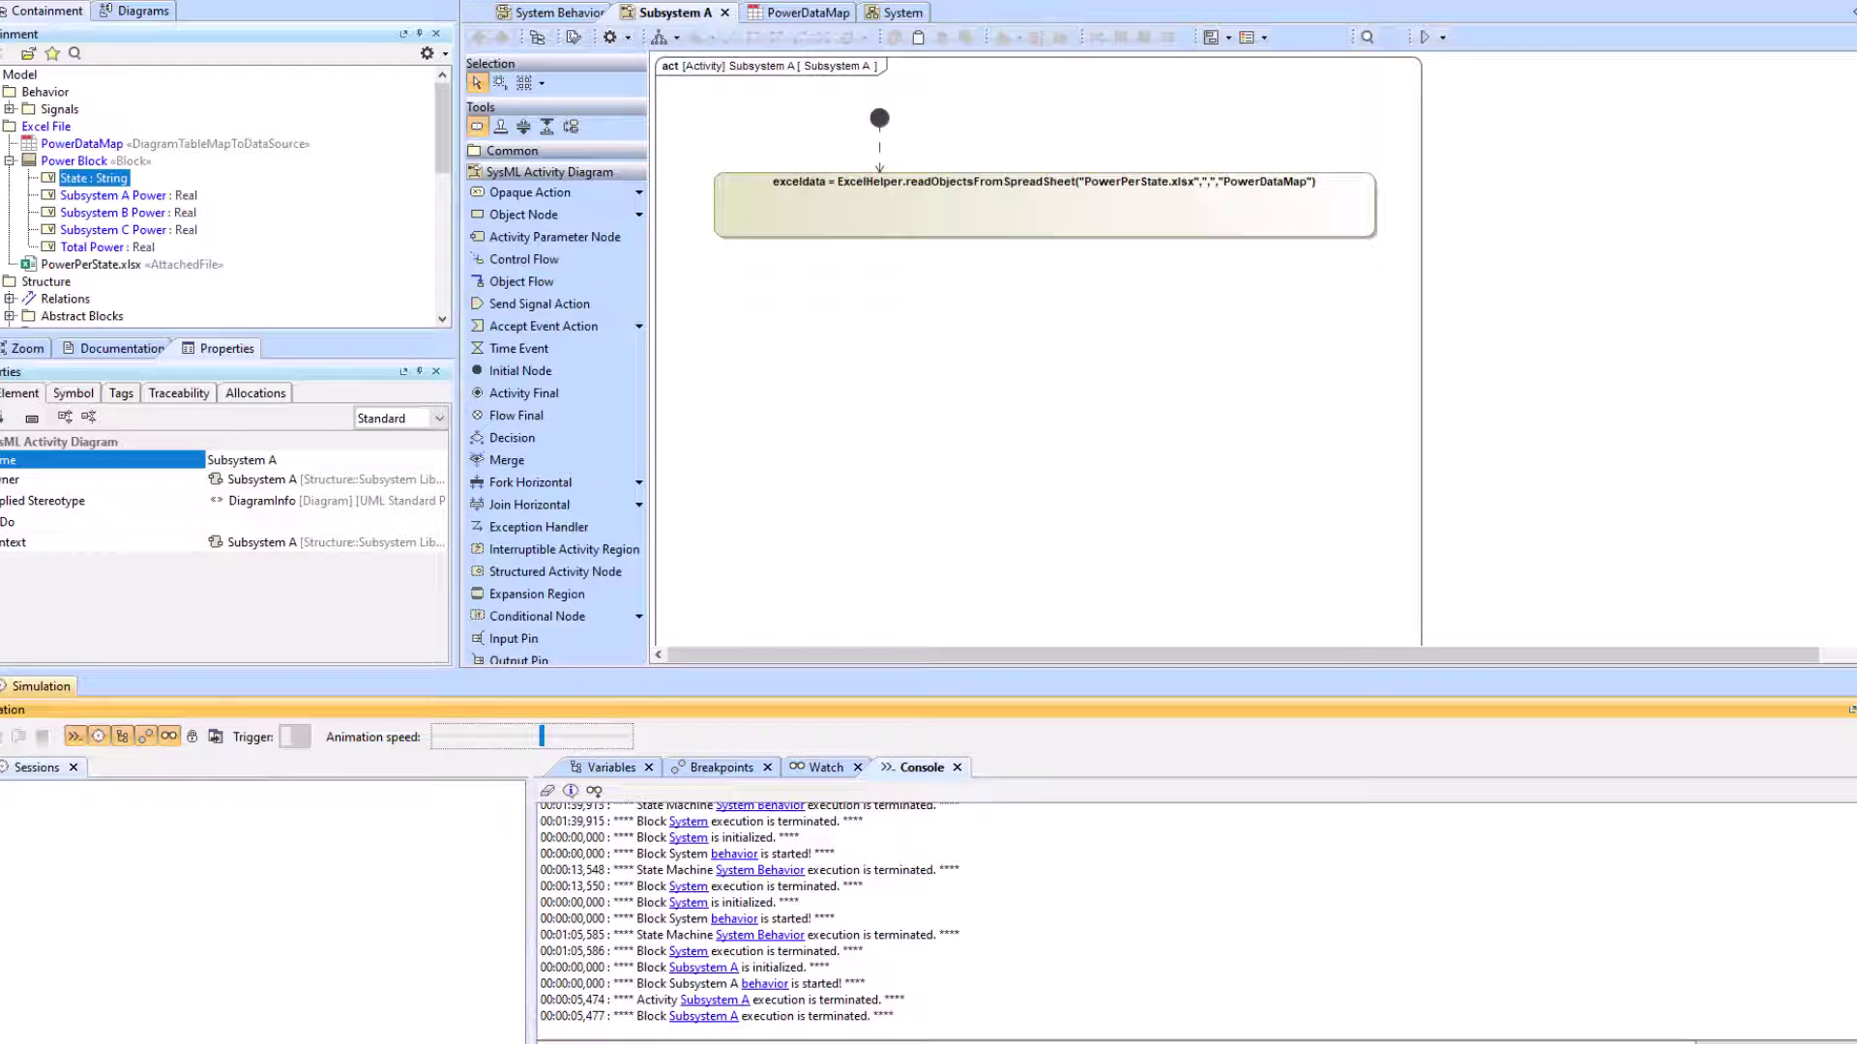
click(891, 13)
click(1091, 85)
click(1424, 37)
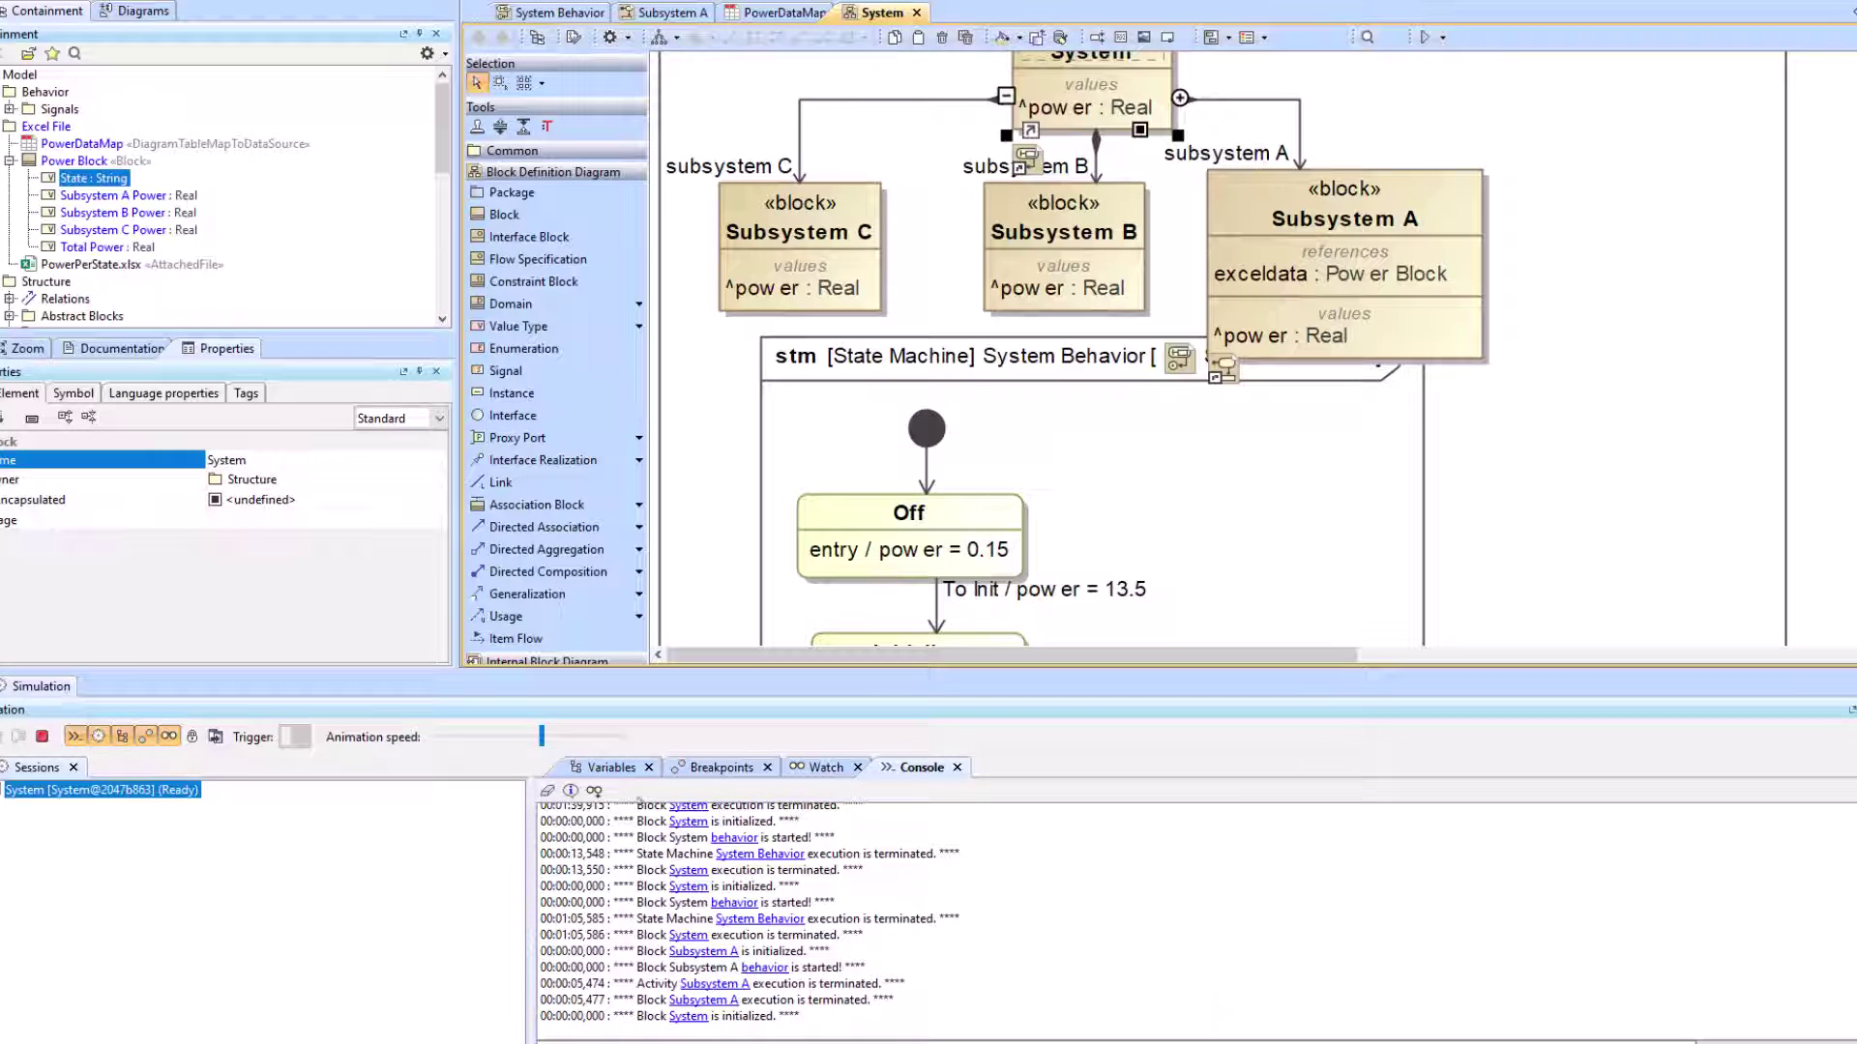
Step: Expand every Power Block entry of Subsystem A's exceldata in the simulation variables and enlarge the simulation area
click(610, 767)
click(561, 881)
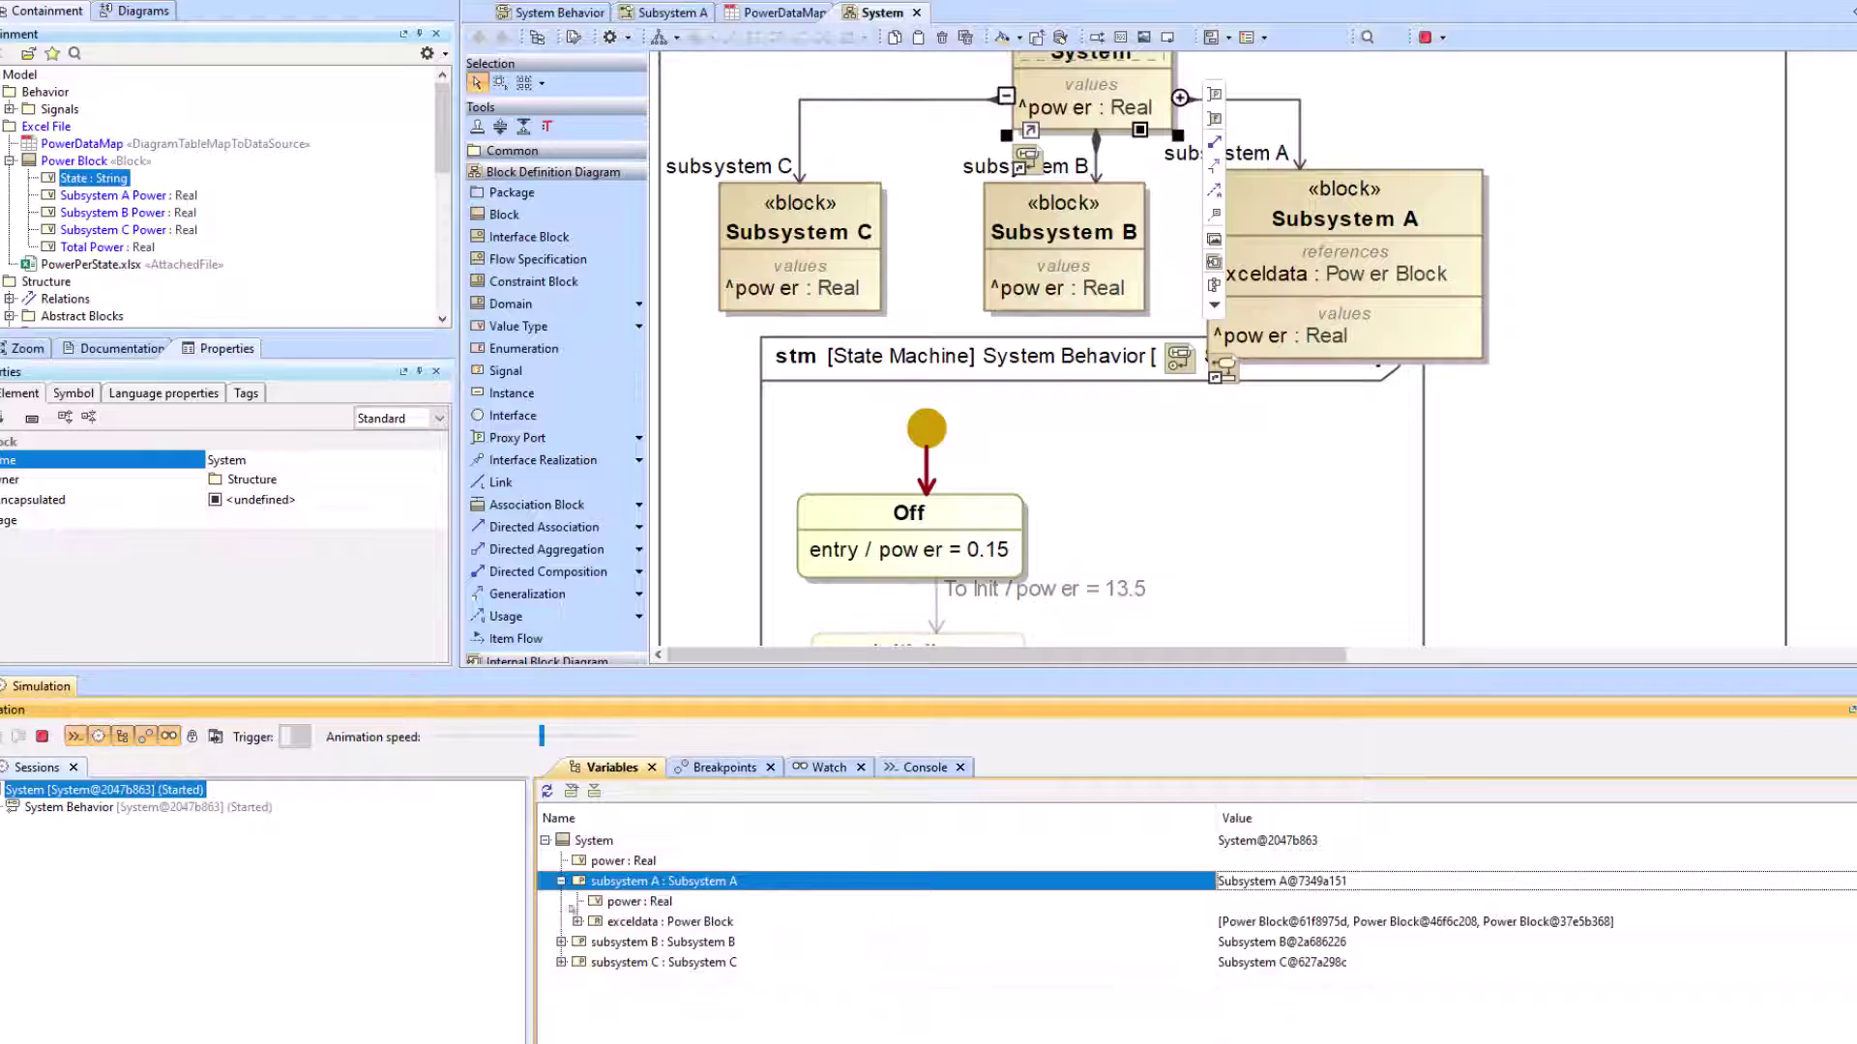
click(577, 922)
click(594, 942)
click(594, 975)
click(594, 995)
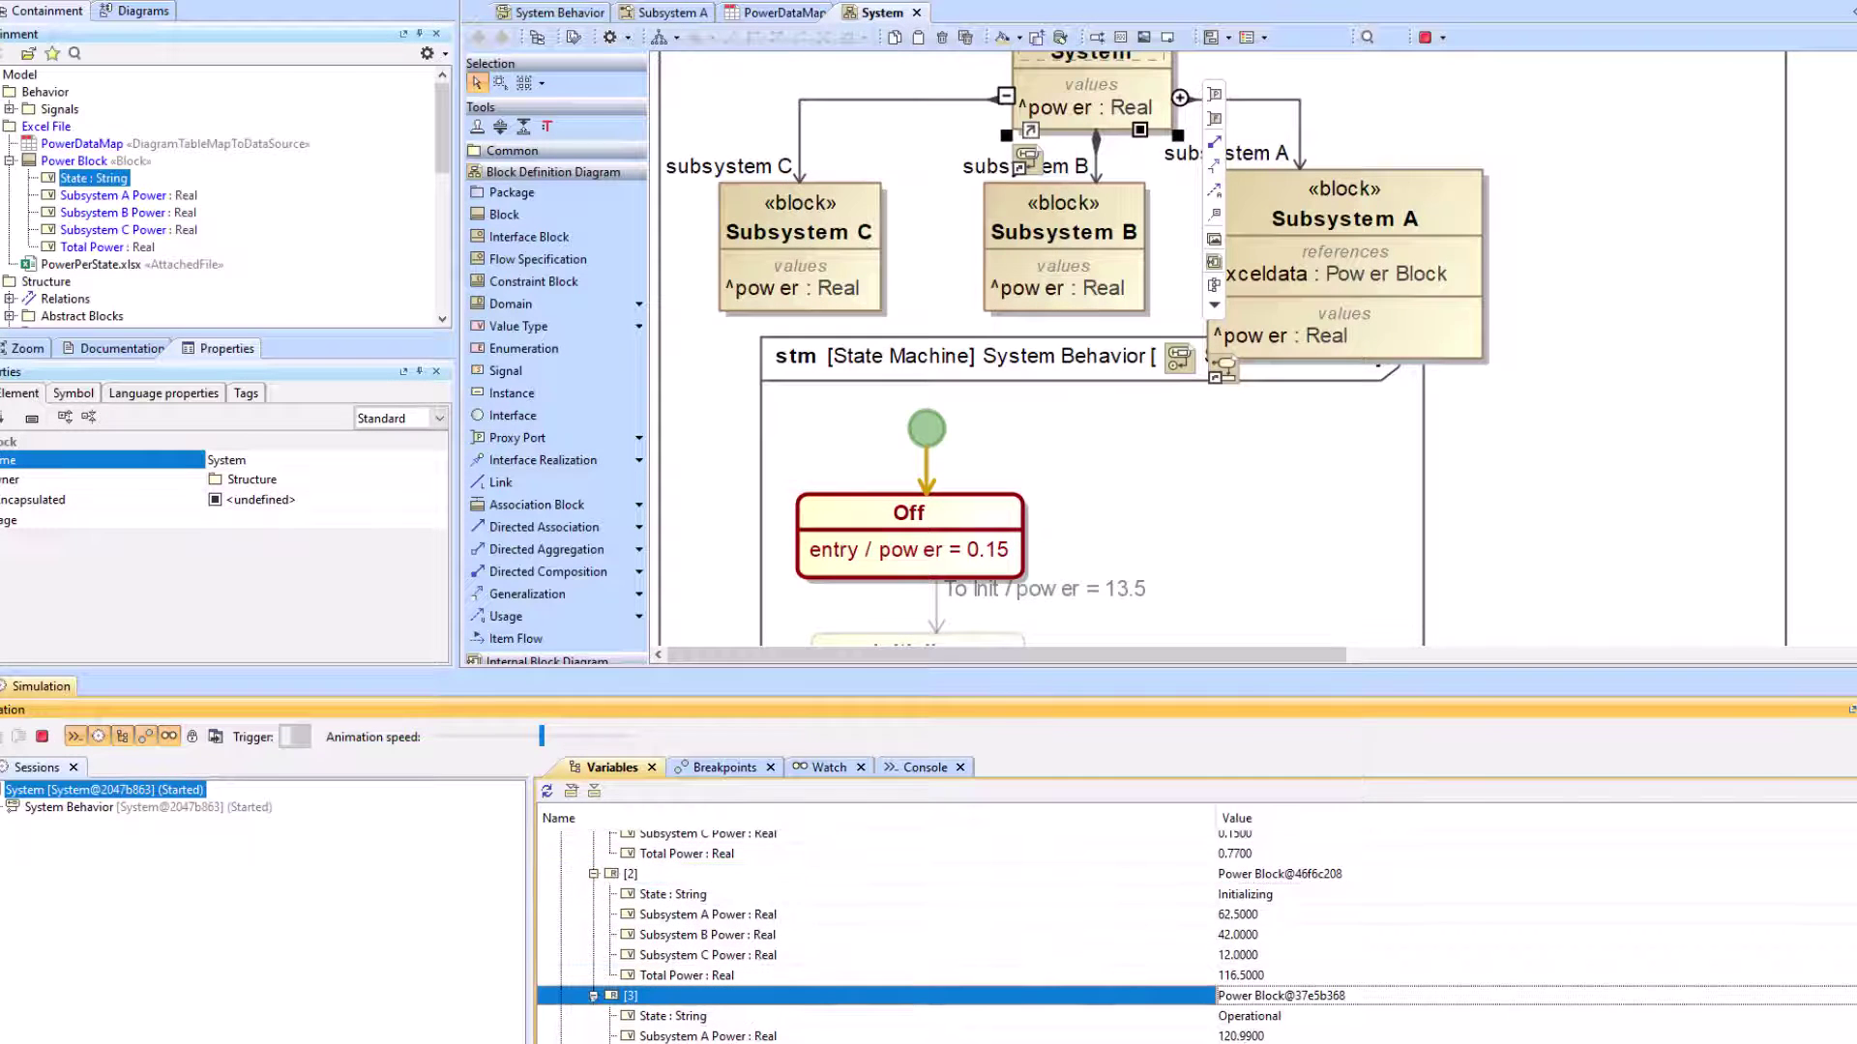
drag(869, 671, 868, 263)
Step: Switch to the Excel workbook and compare its power values for each state with the imported exceldata entries
key(alt+Tab)
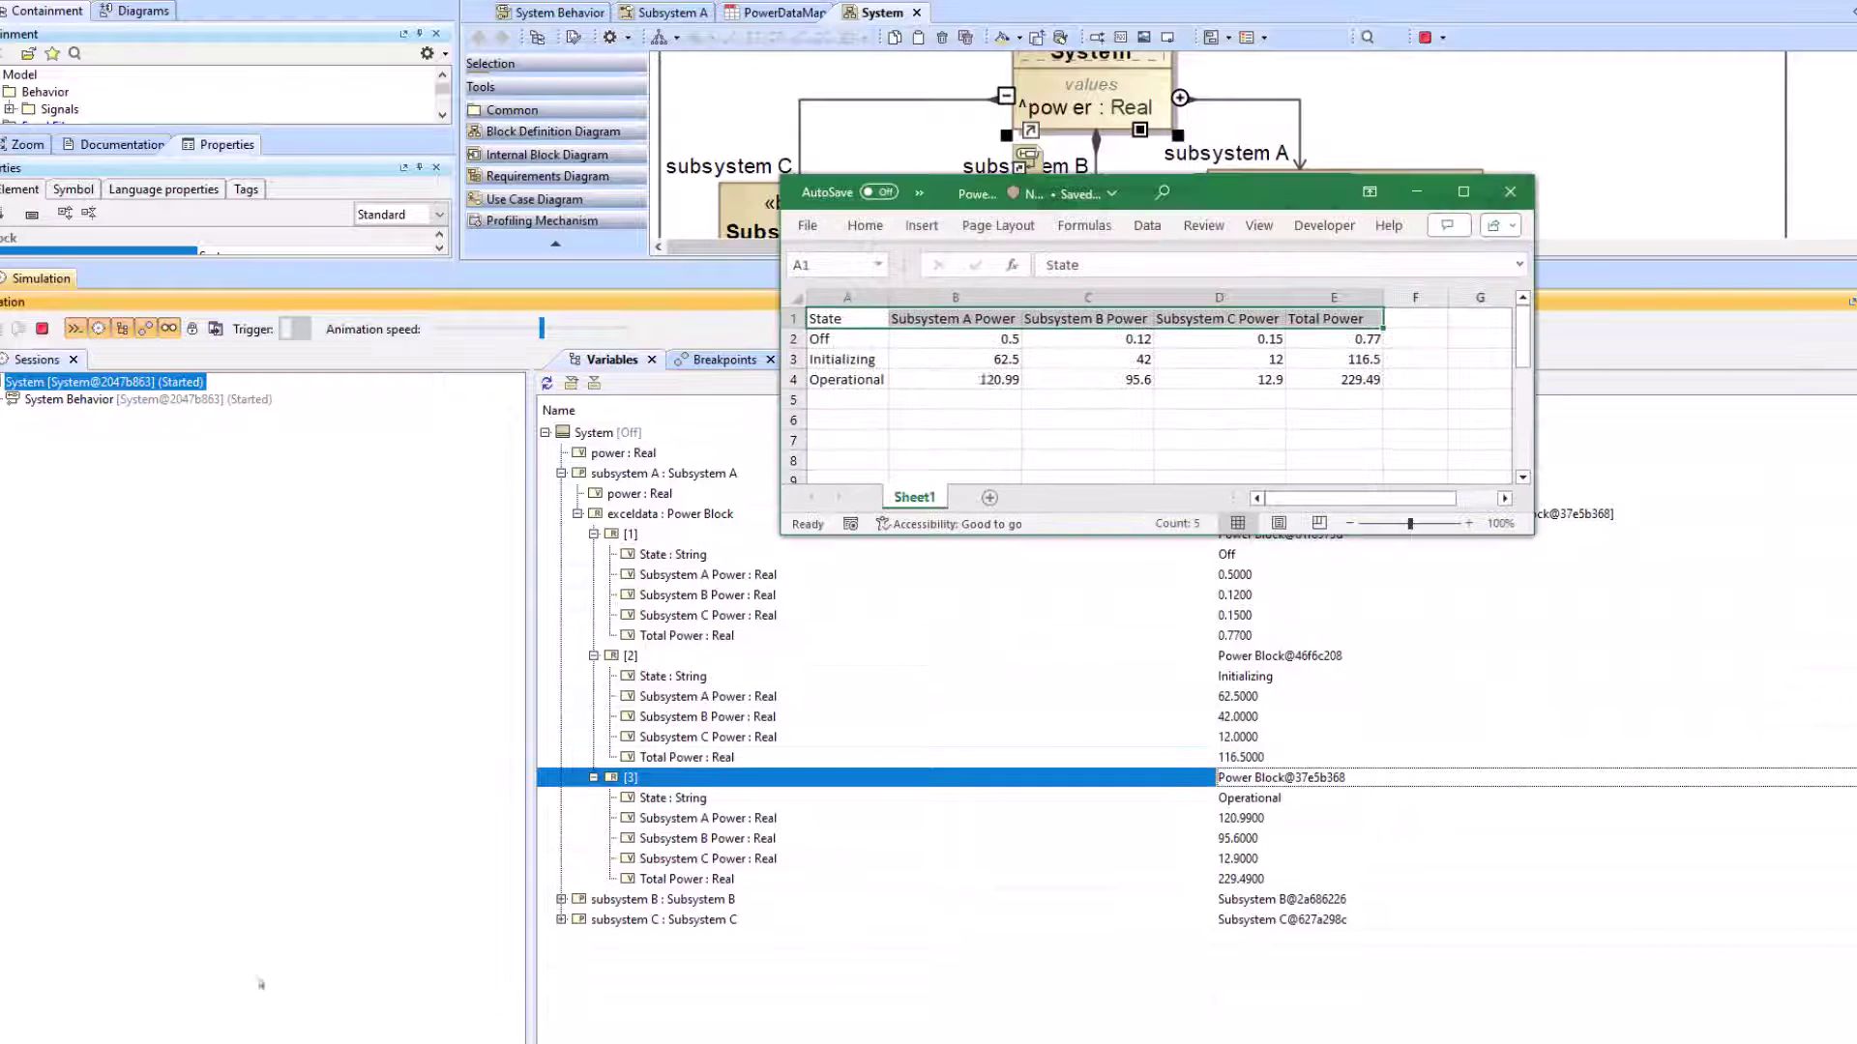
click(954, 338)
drag(1257, 192, 1108, 119)
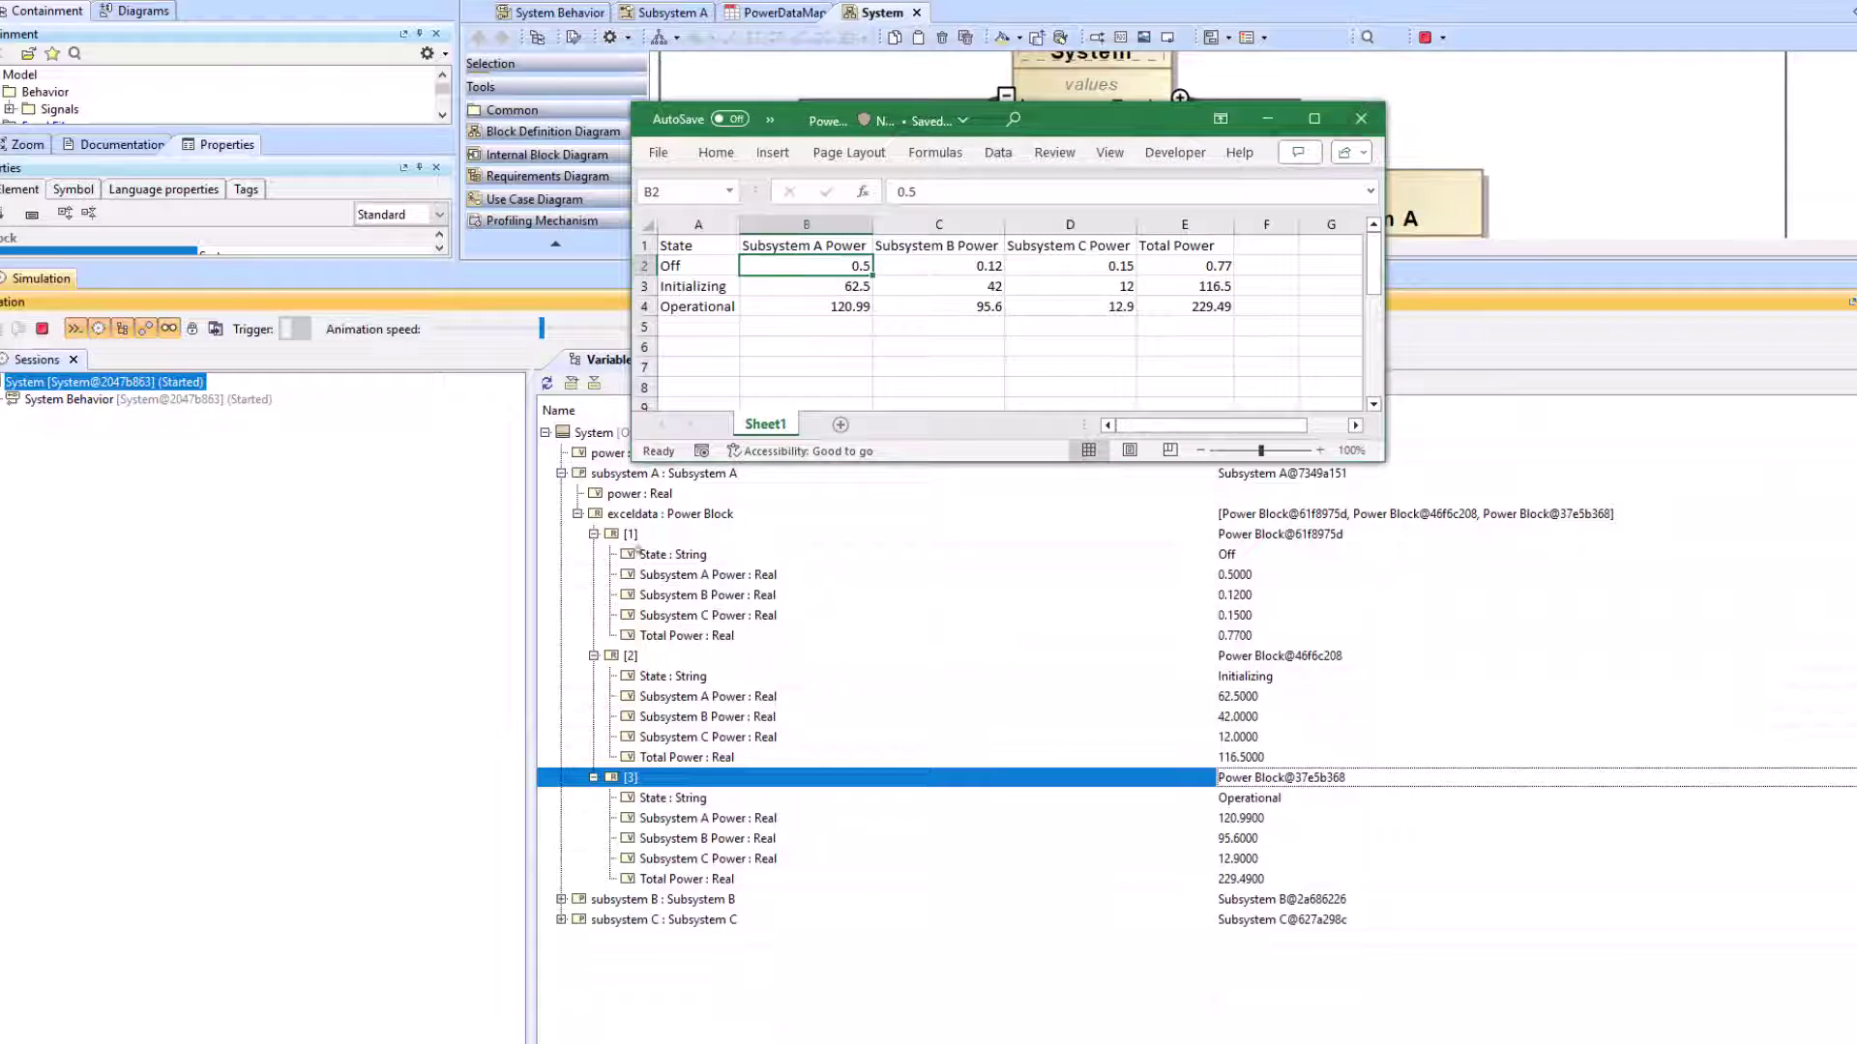
drag(805, 288, 1183, 290)
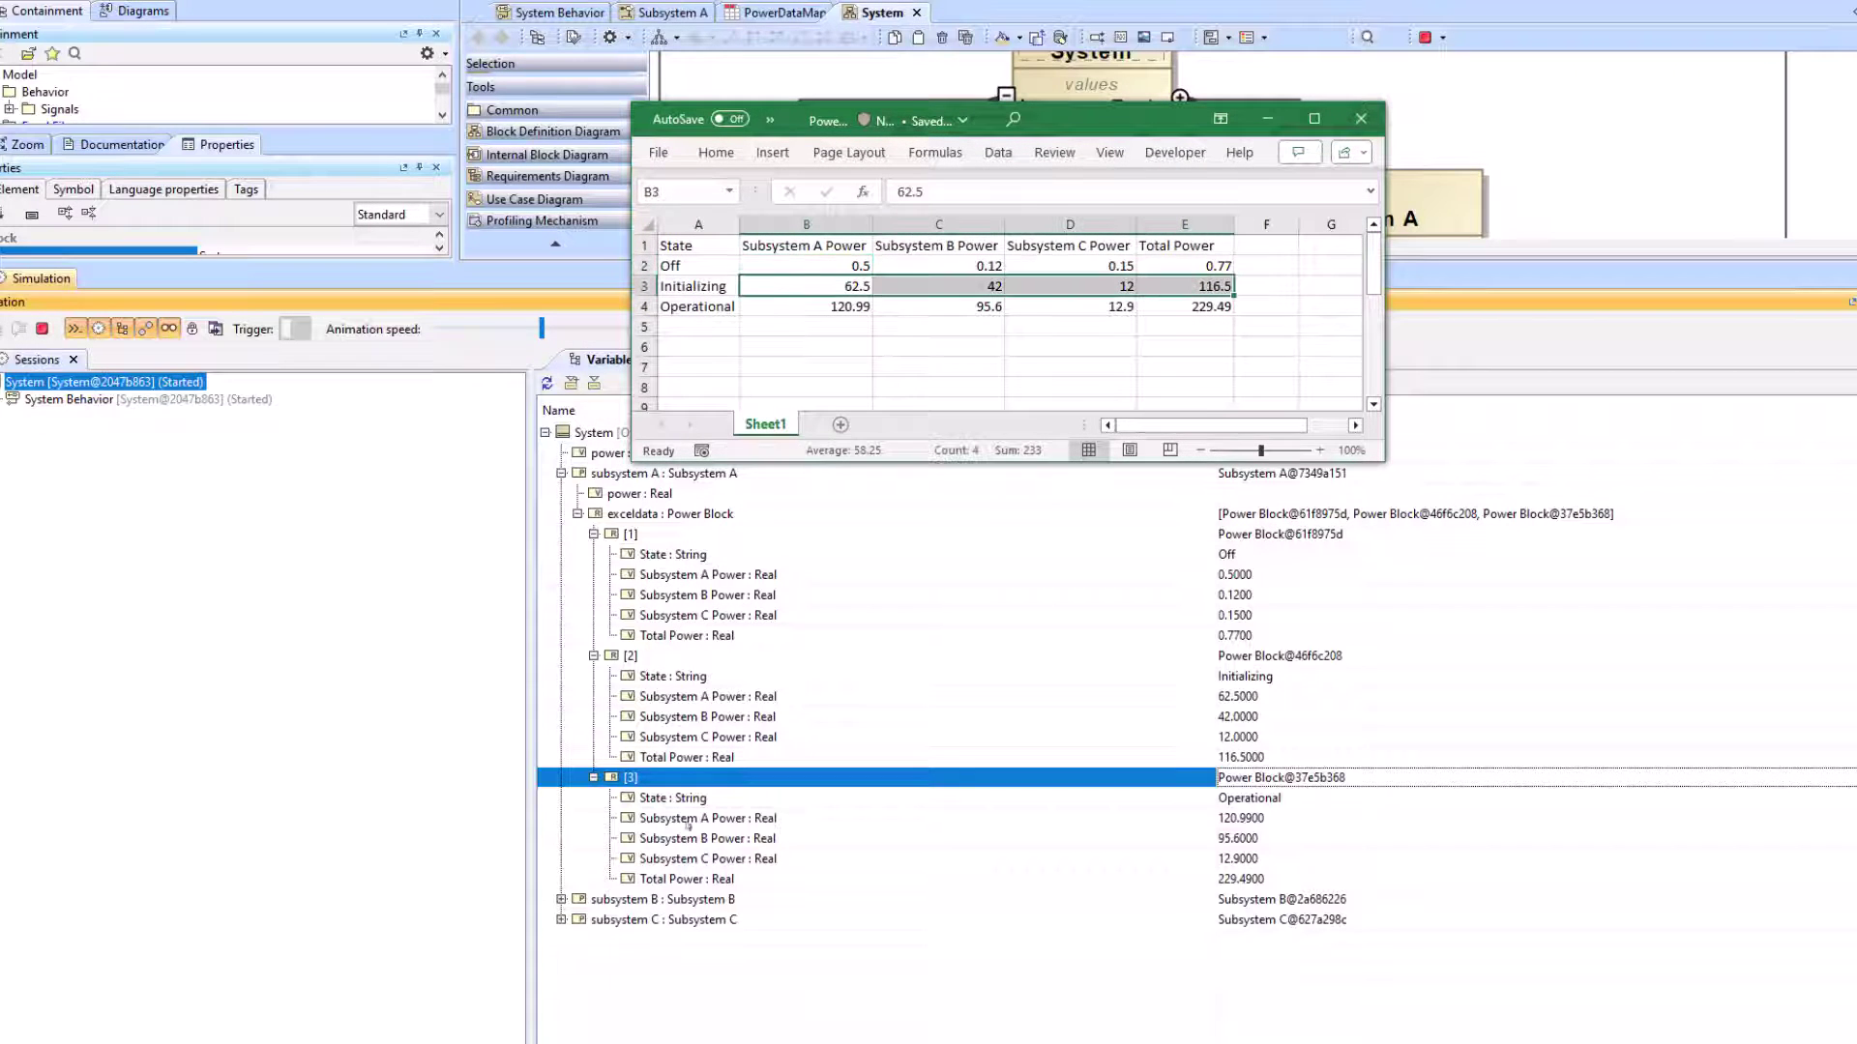
click(754, 800)
key(alt+Tab)
drag(824, 306, 1199, 307)
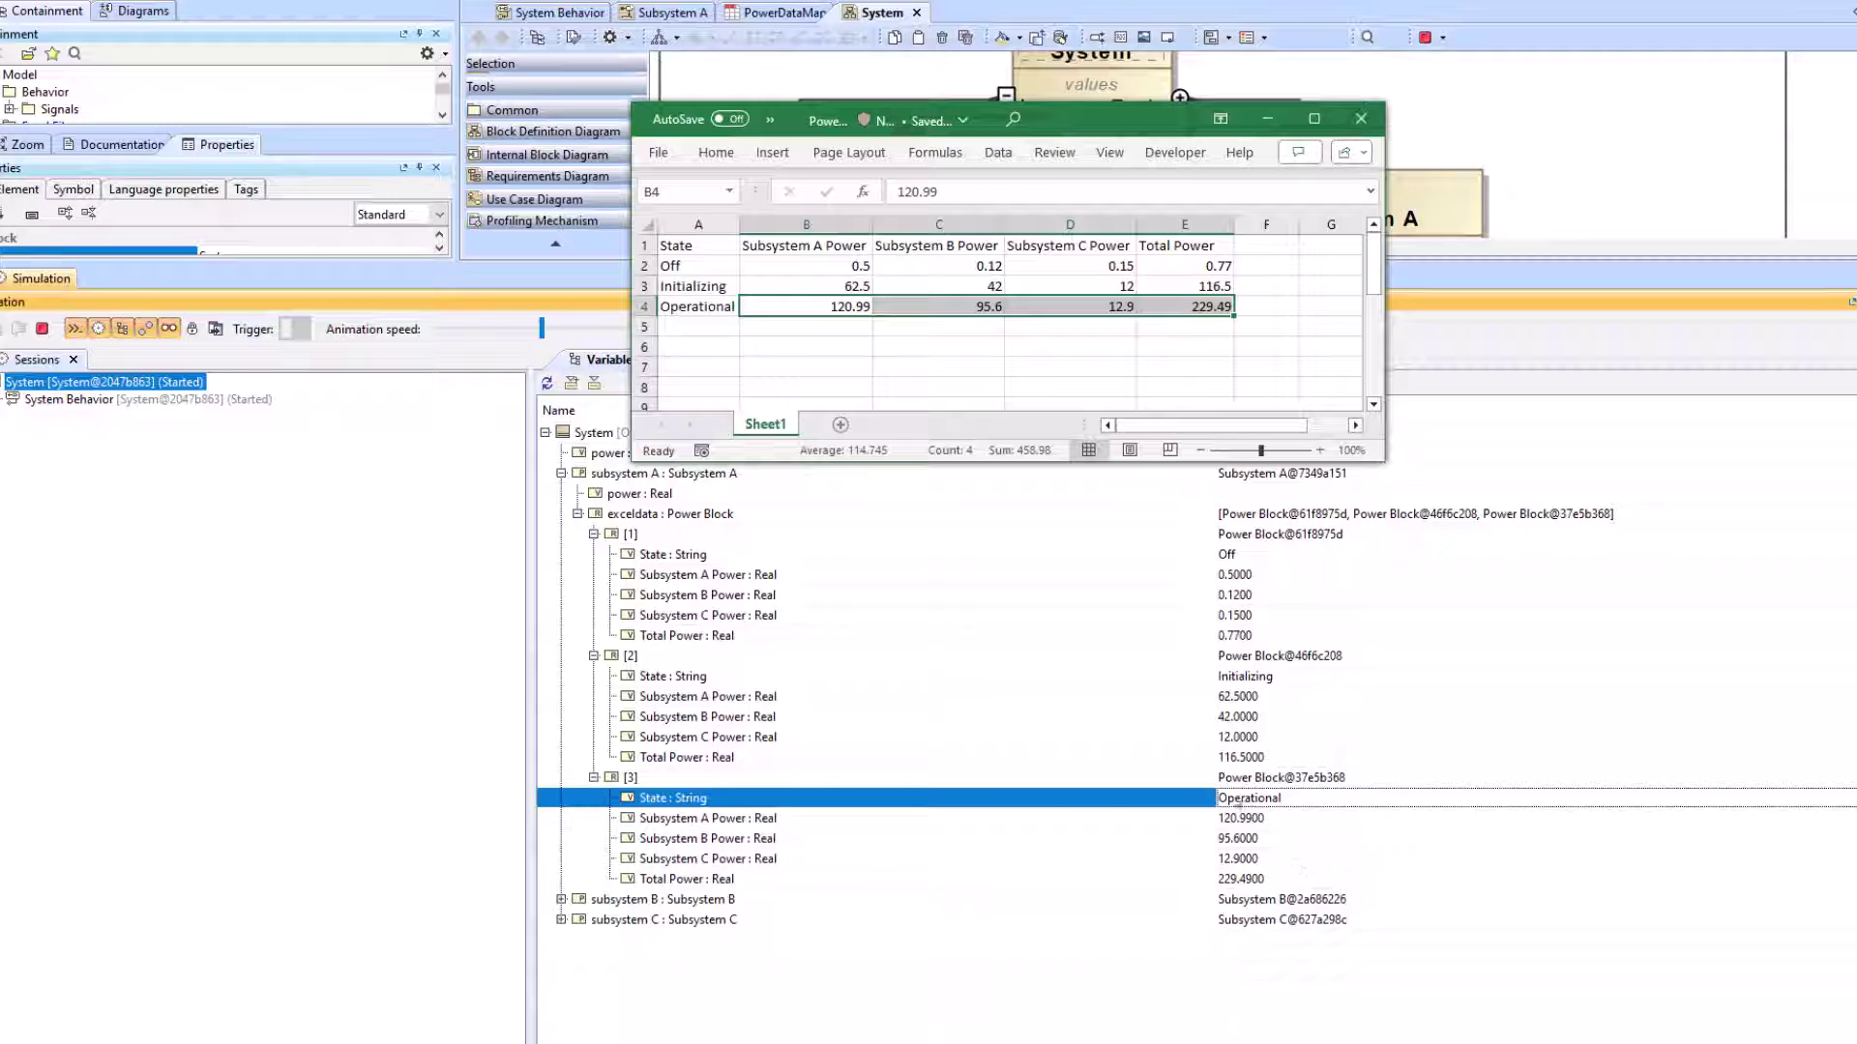
click(1267, 118)
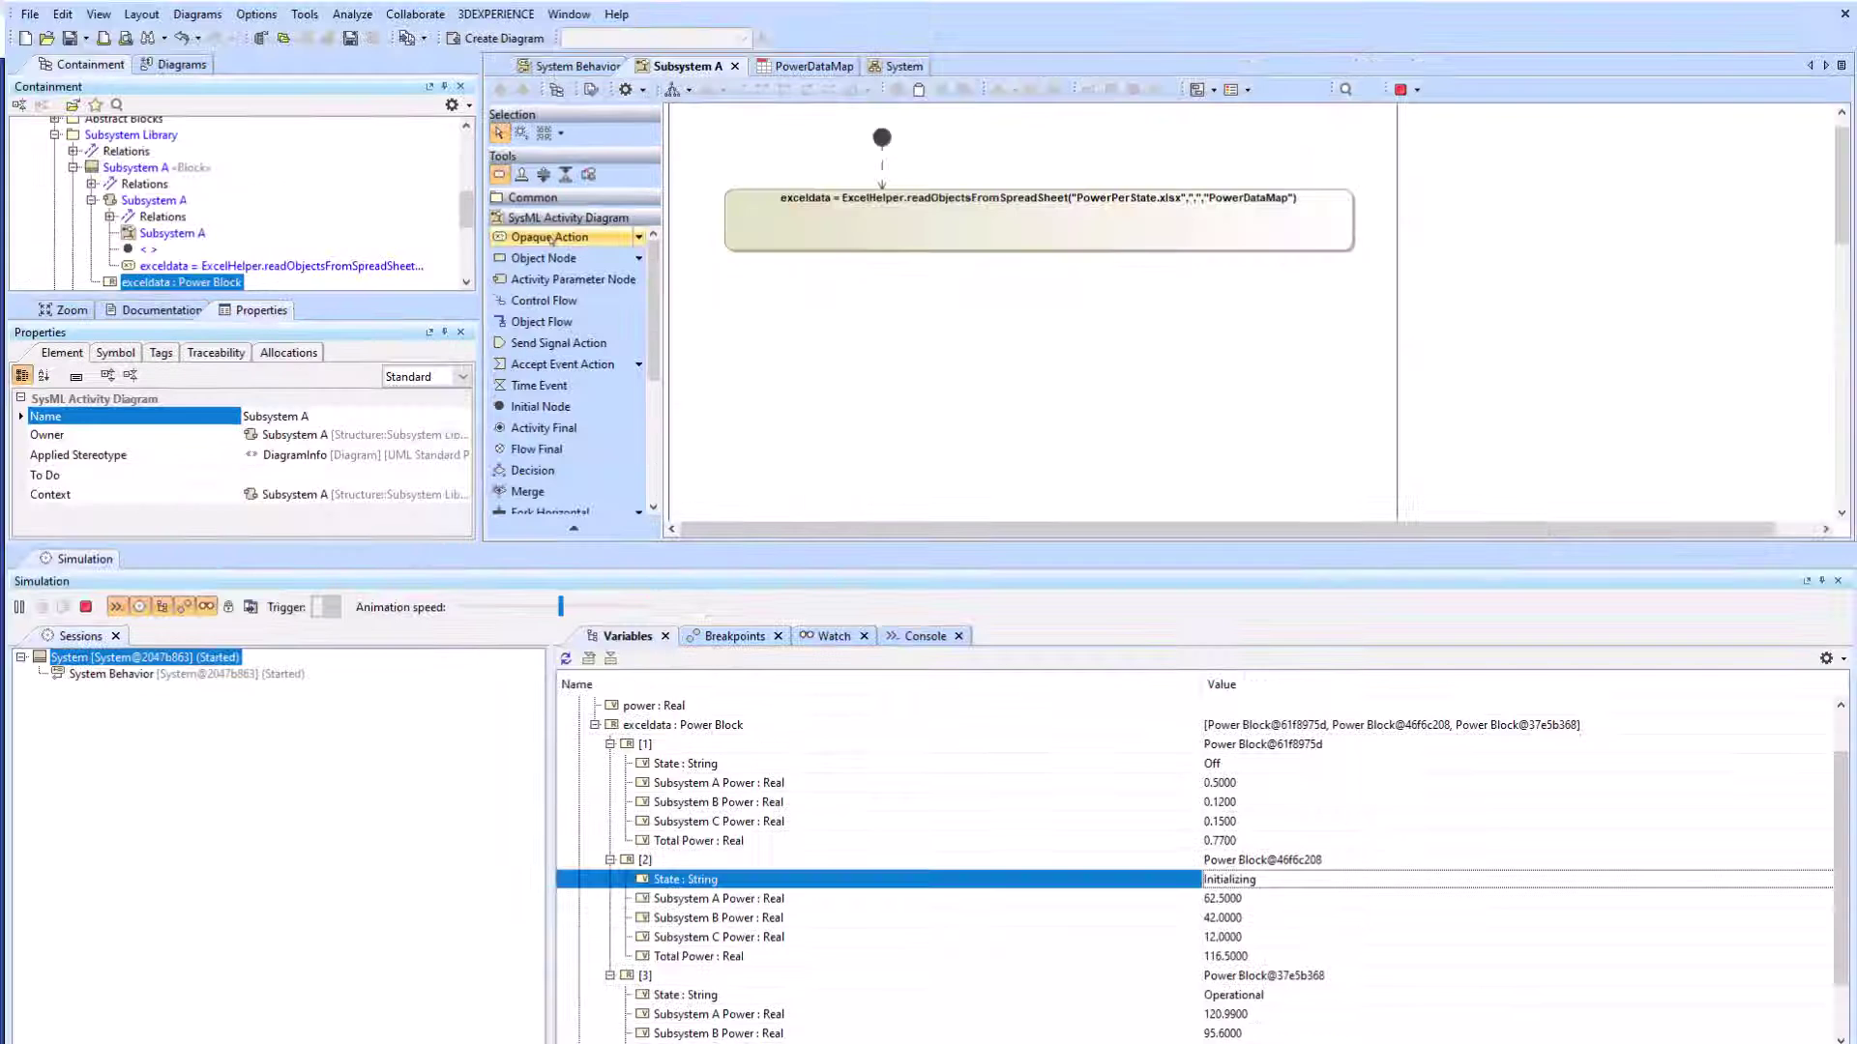
Step: Add an opaque action below the Excel-reading action with body row = 0; col = "Subsystem A Power"; power = ALH.getValue(row,col)
click(550, 237)
click(803, 281)
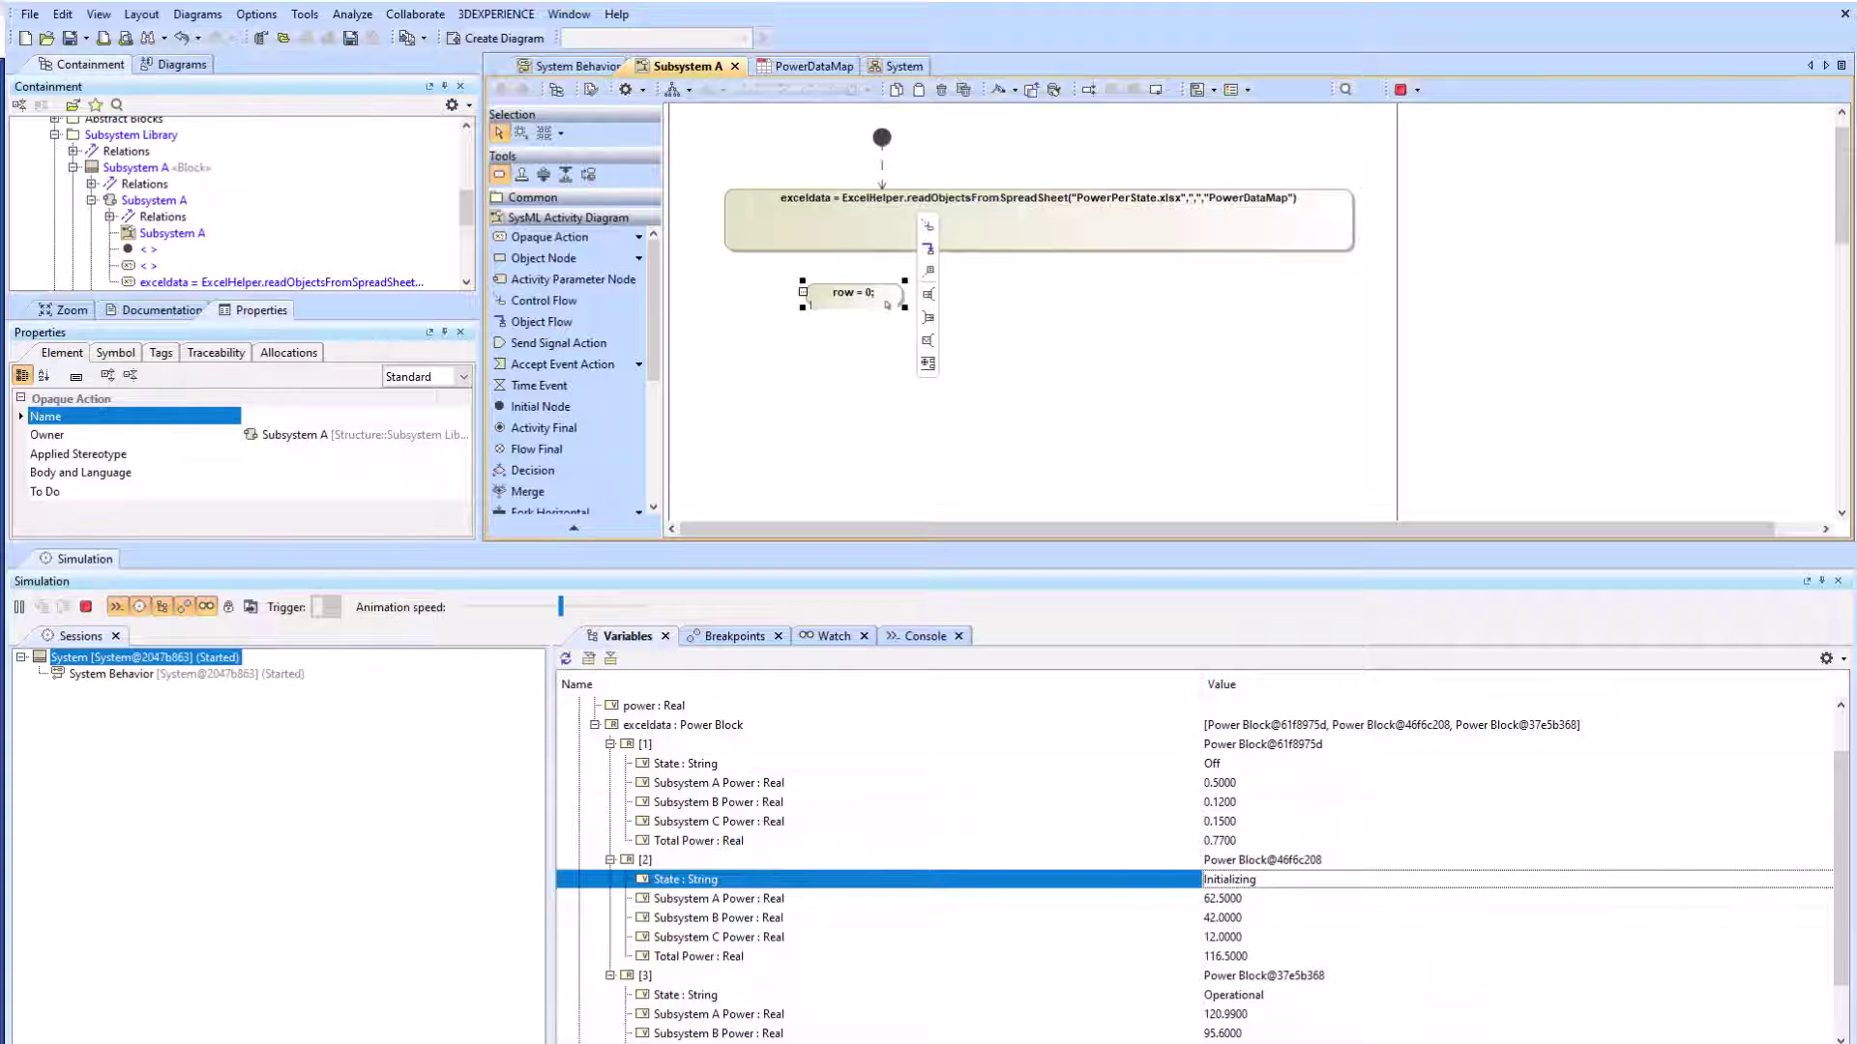
key(alt+Tab)
click(812, 281)
drag(1061, 239, 916, 238)
key(alt+Tab)
key(Return)
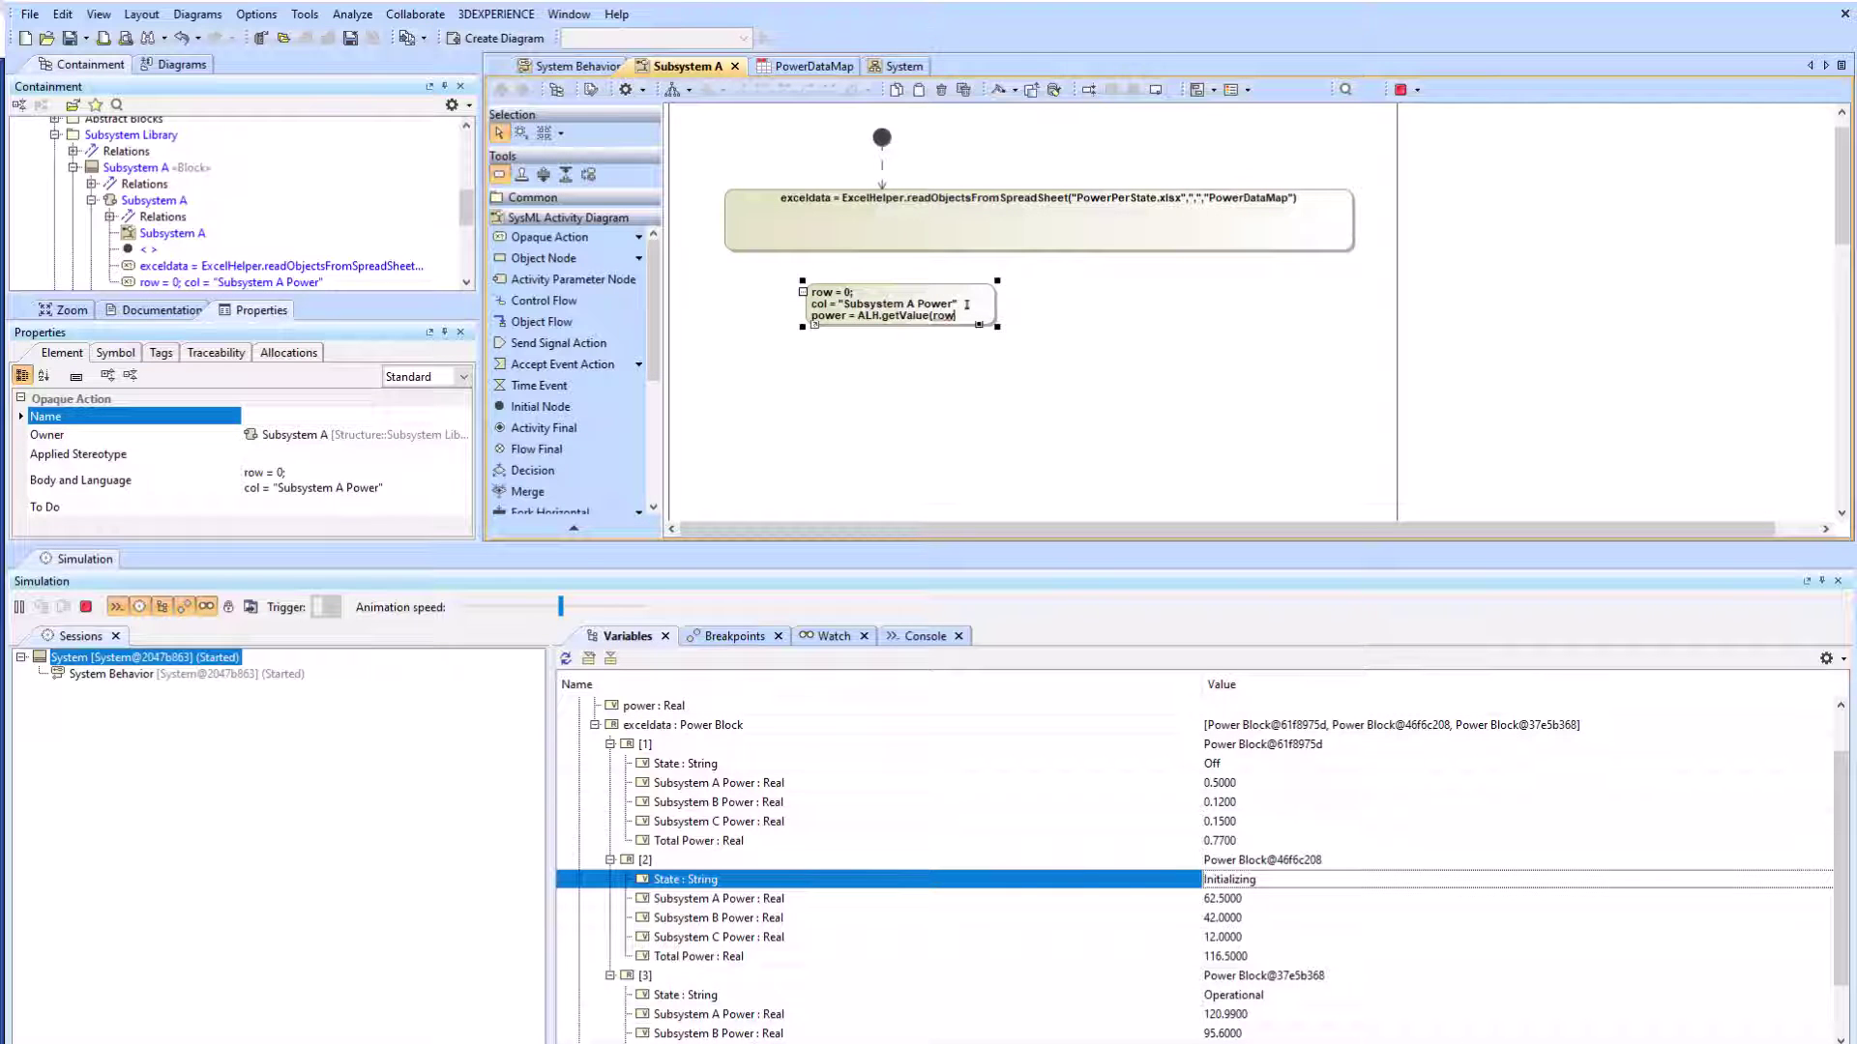
Step: Connect the Excel-reading action to the new opaque action with a control flow, followed by a time event at 1000 sec
click(561, 363)
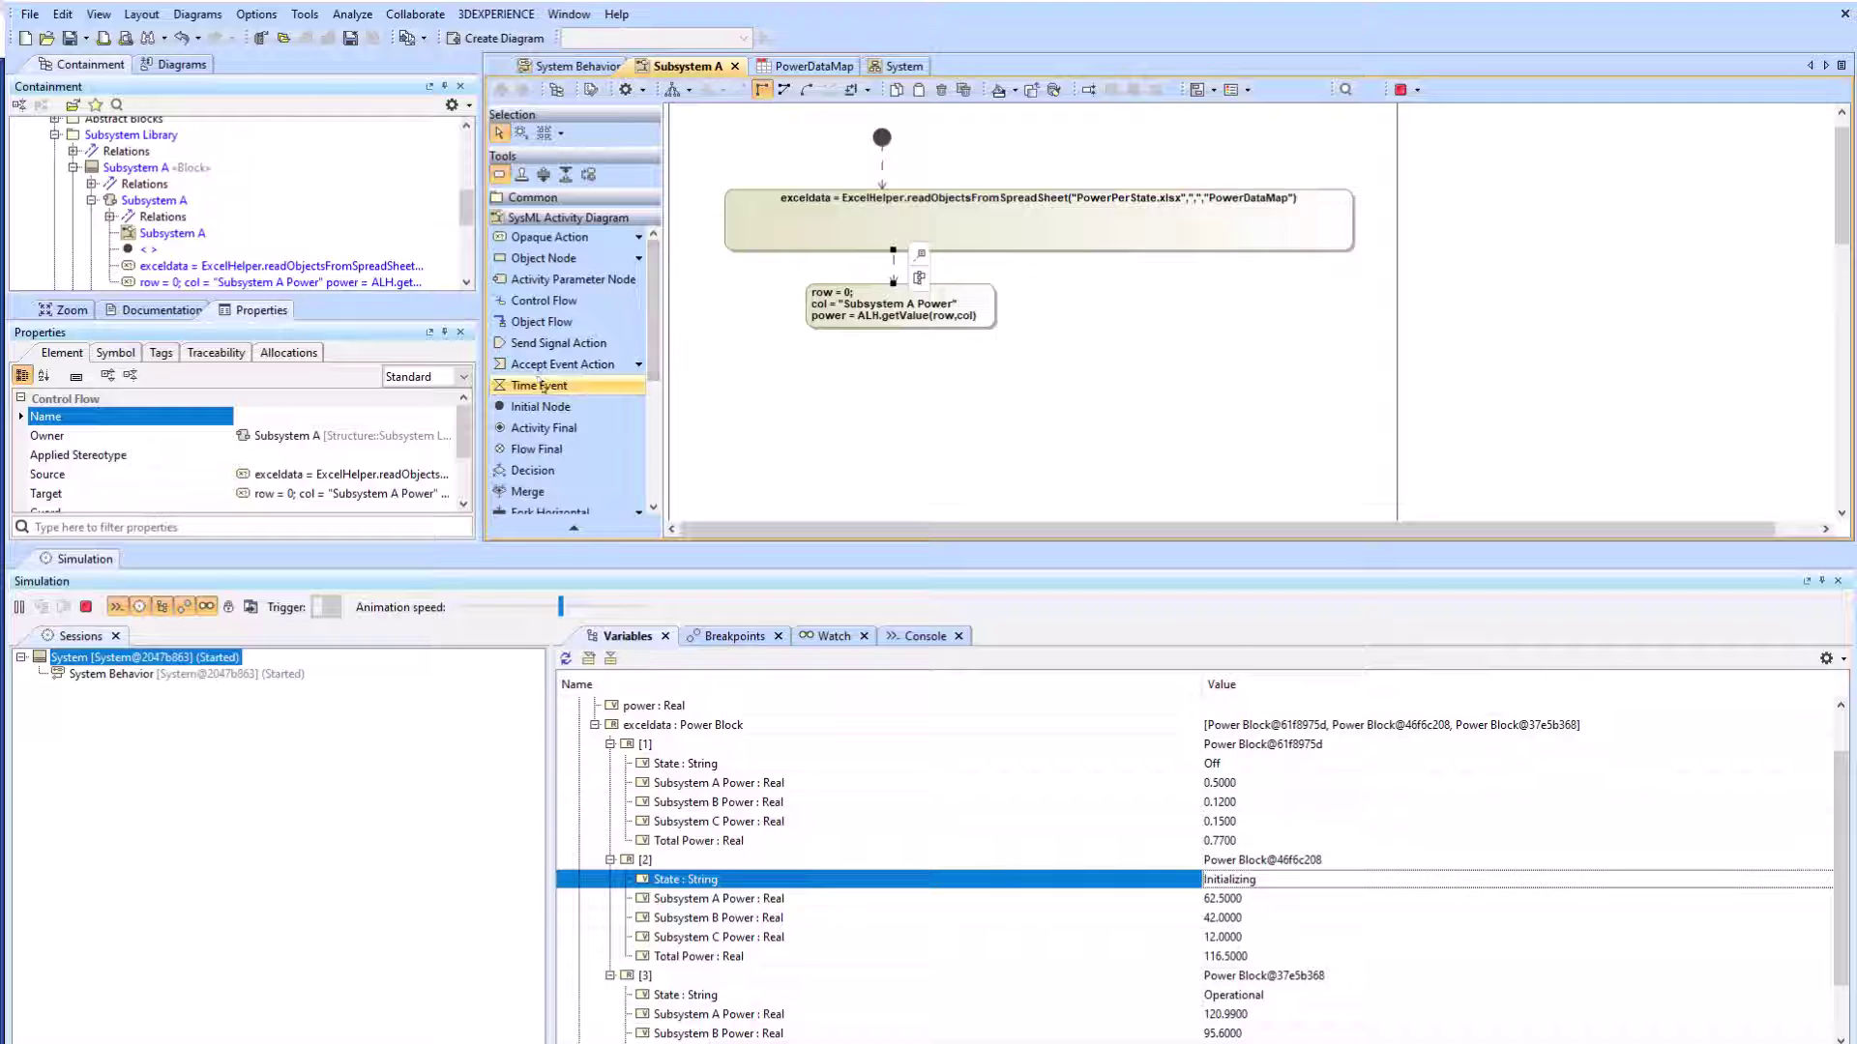
click(914, 396)
click(899, 305)
click(1019, 324)
click(865, 385)
Step: Stop the running System simulation and simulate the Subsystem A activity
click(1400, 89)
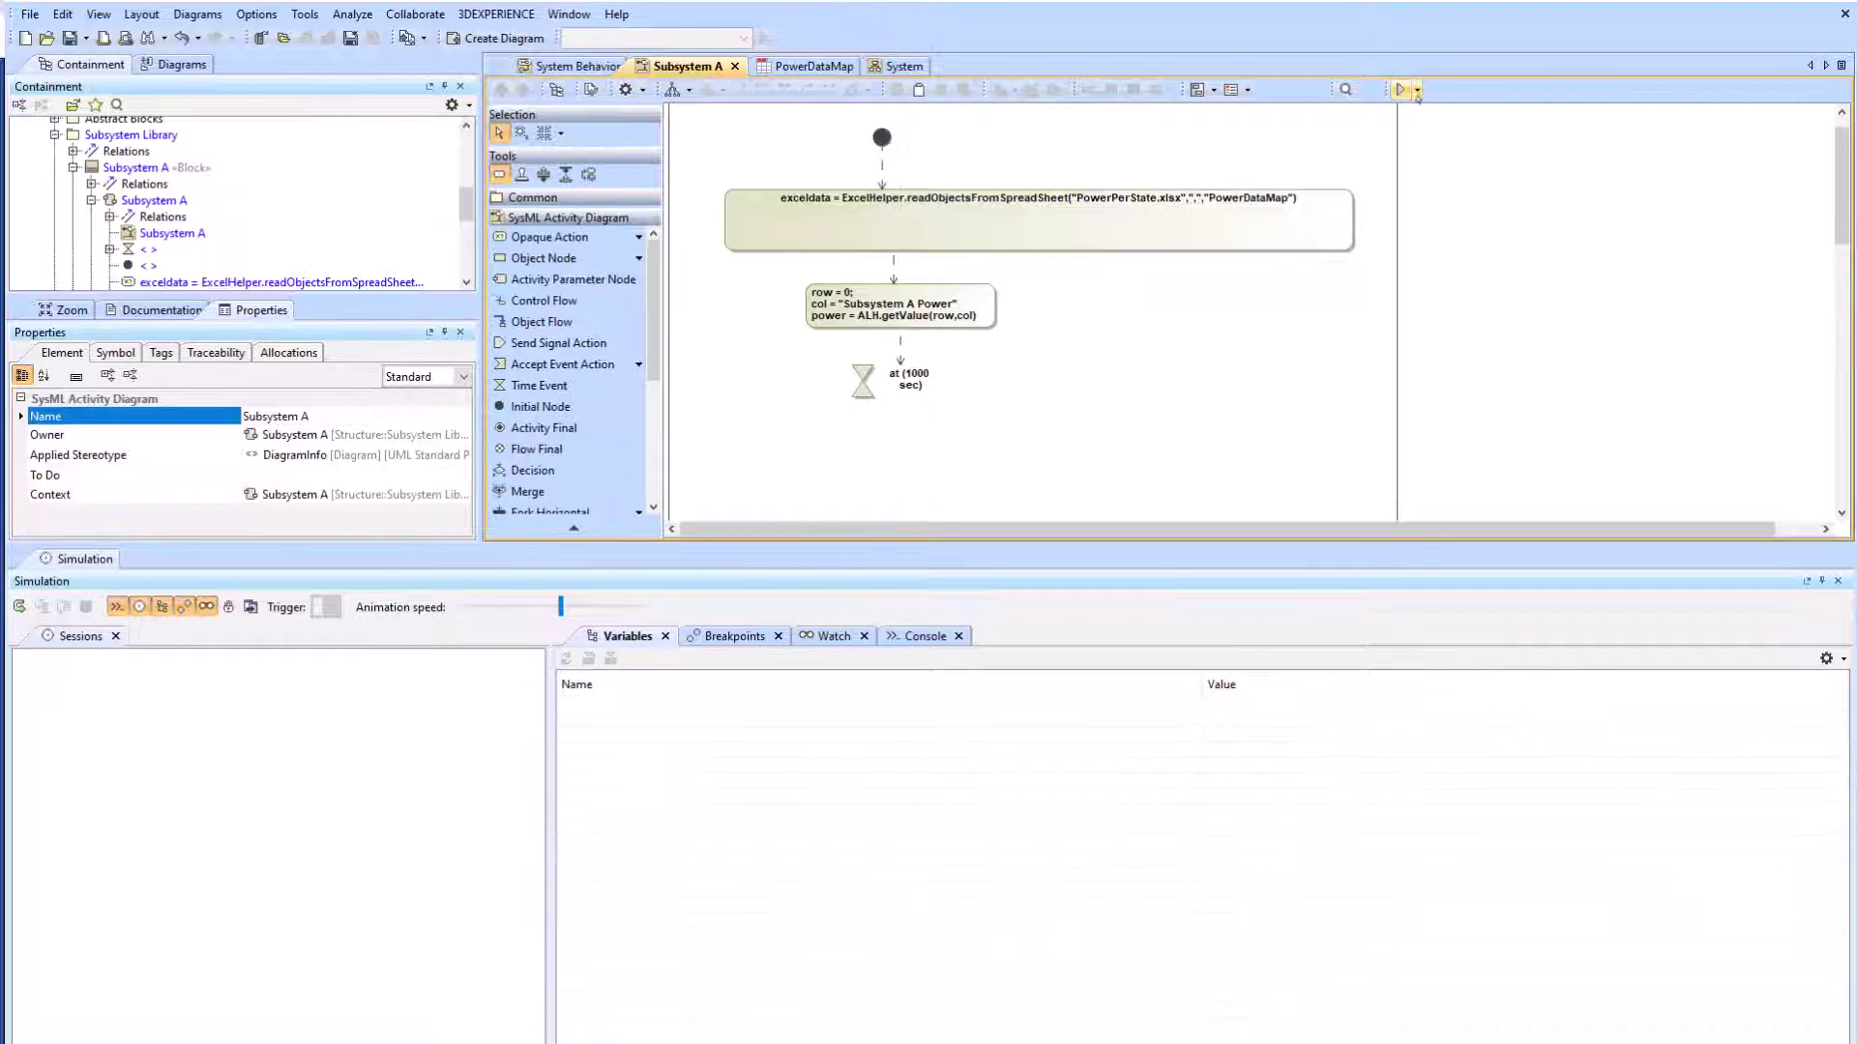
click(1400, 89)
click(20, 606)
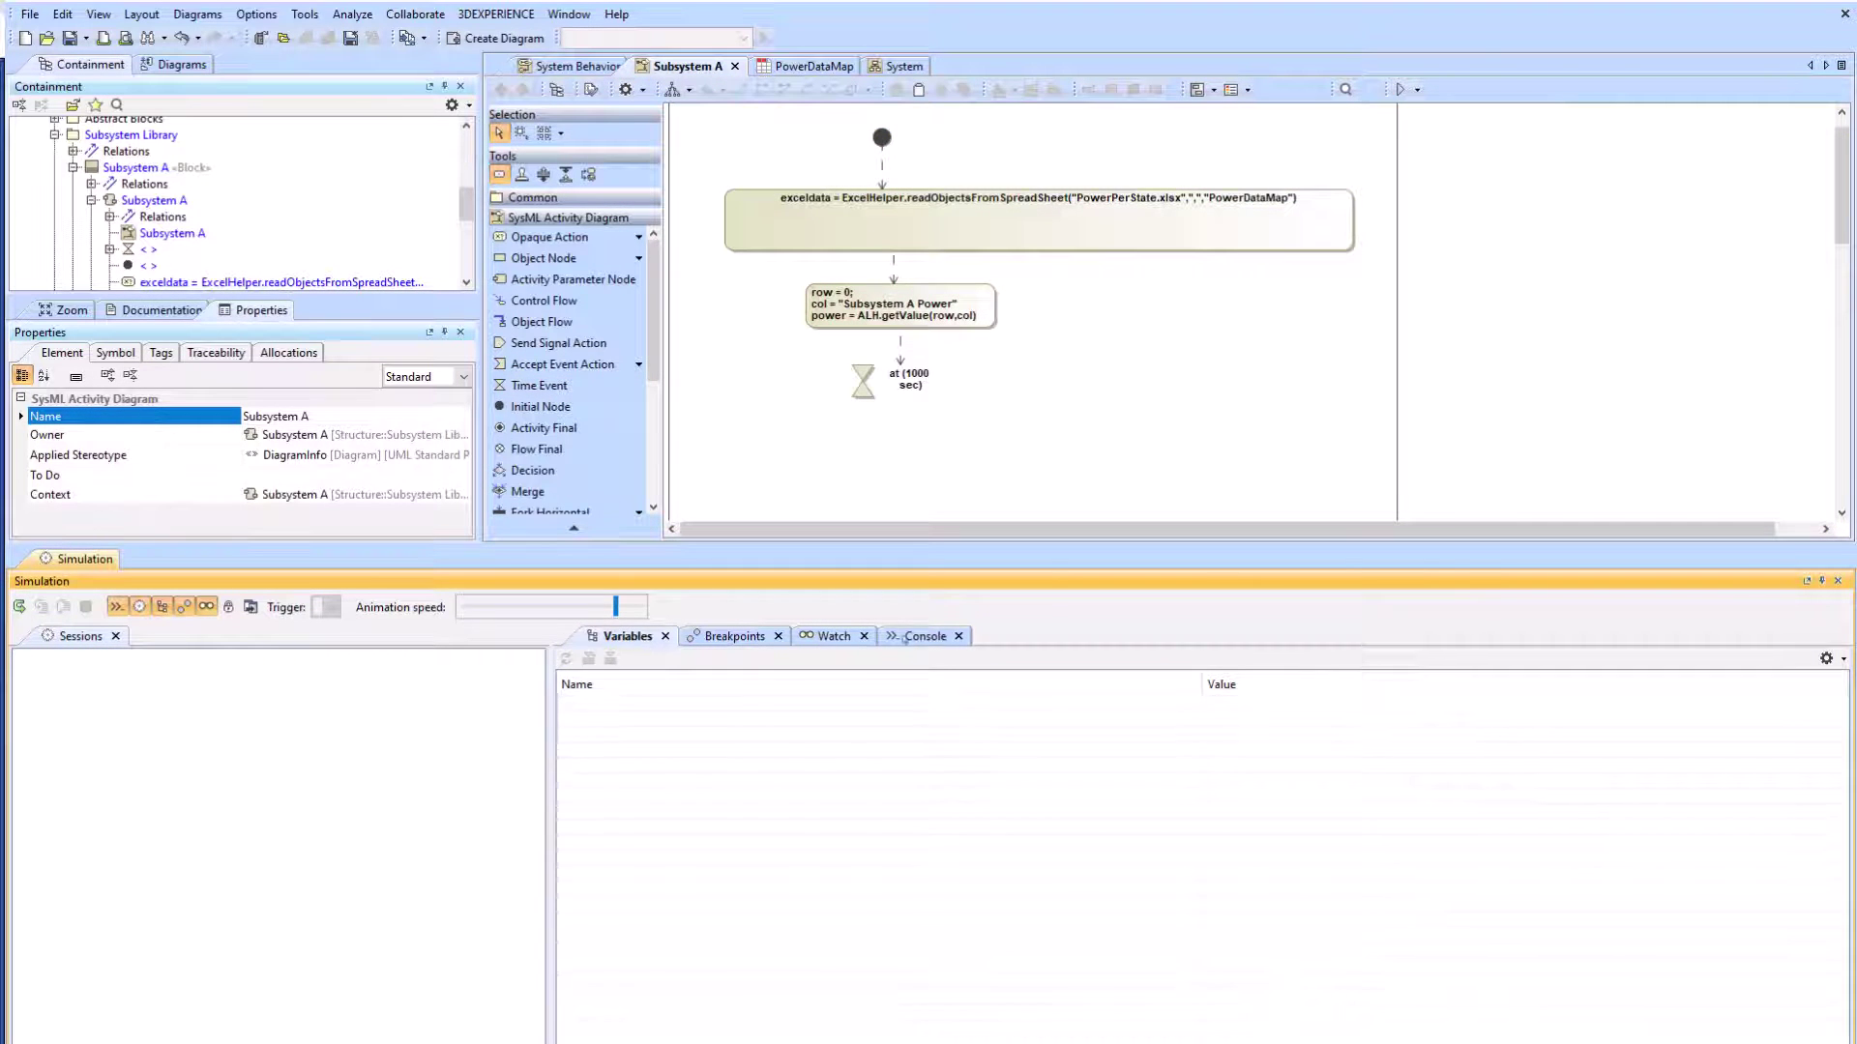
Step: Try the opaque action with the quotes removed around Subsystem A Power and a semicolon ending that line, and rerun the activity
click(952, 308)
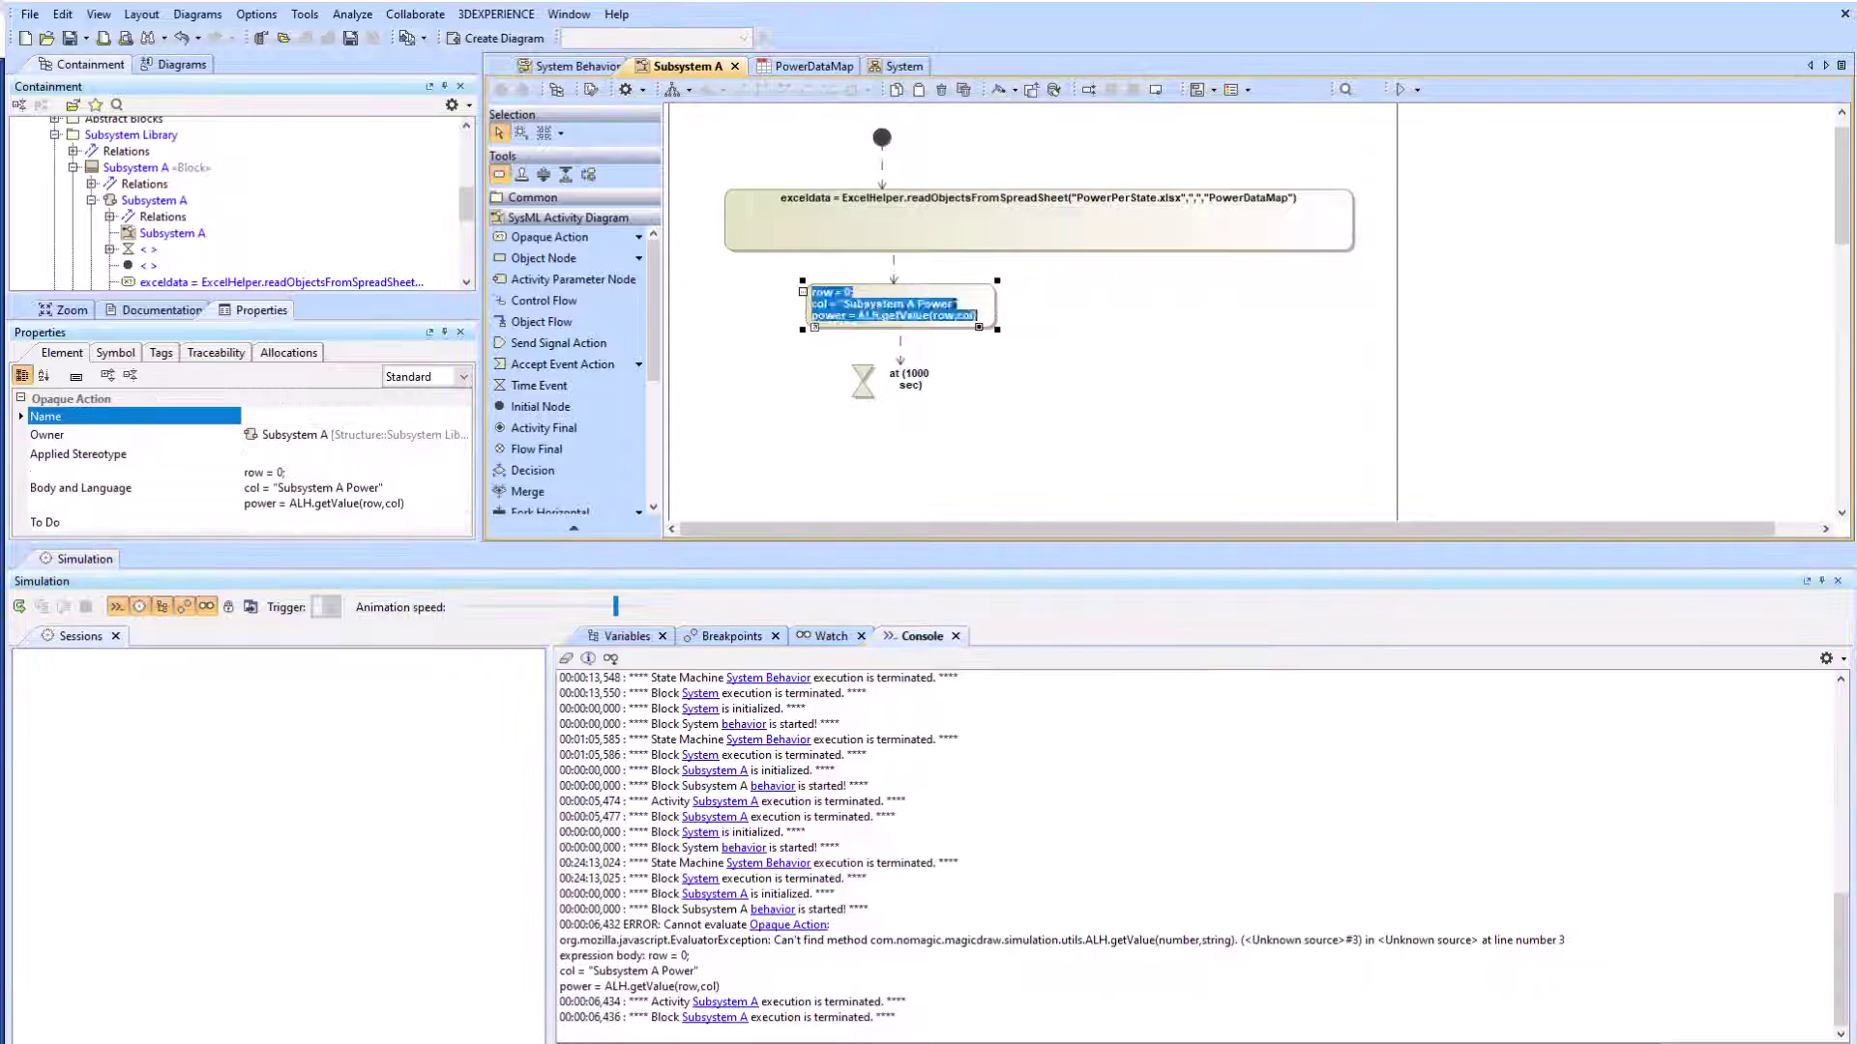
key(BackSpace)
click(957, 304)
key(Delete)
click(847, 315)
text(;)
key(Return)
click(1147, 334)
click(817, 315)
key(BackSpace)
click(1112, 319)
click(1399, 89)
click(19, 607)
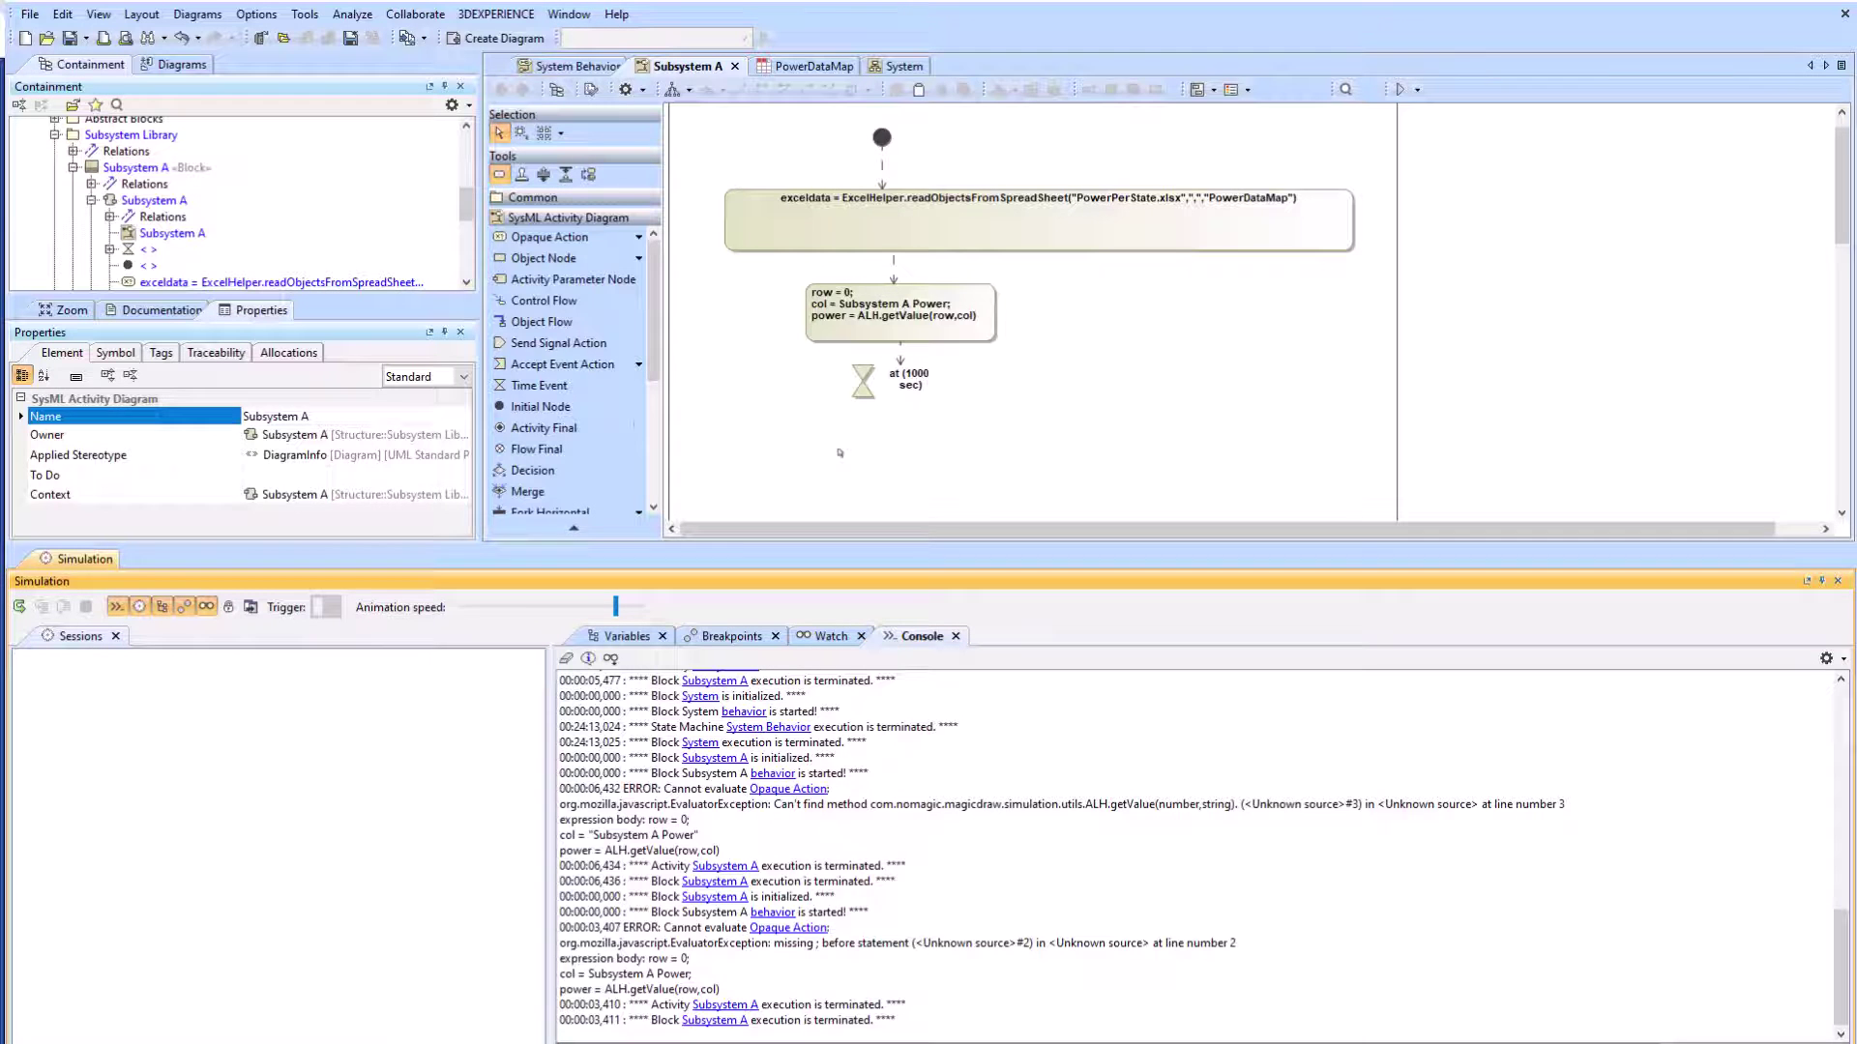
Step: Change the opaque action's row assignment to exceldata.get(0) and rerun the Subsystem A activity
click(848, 293)
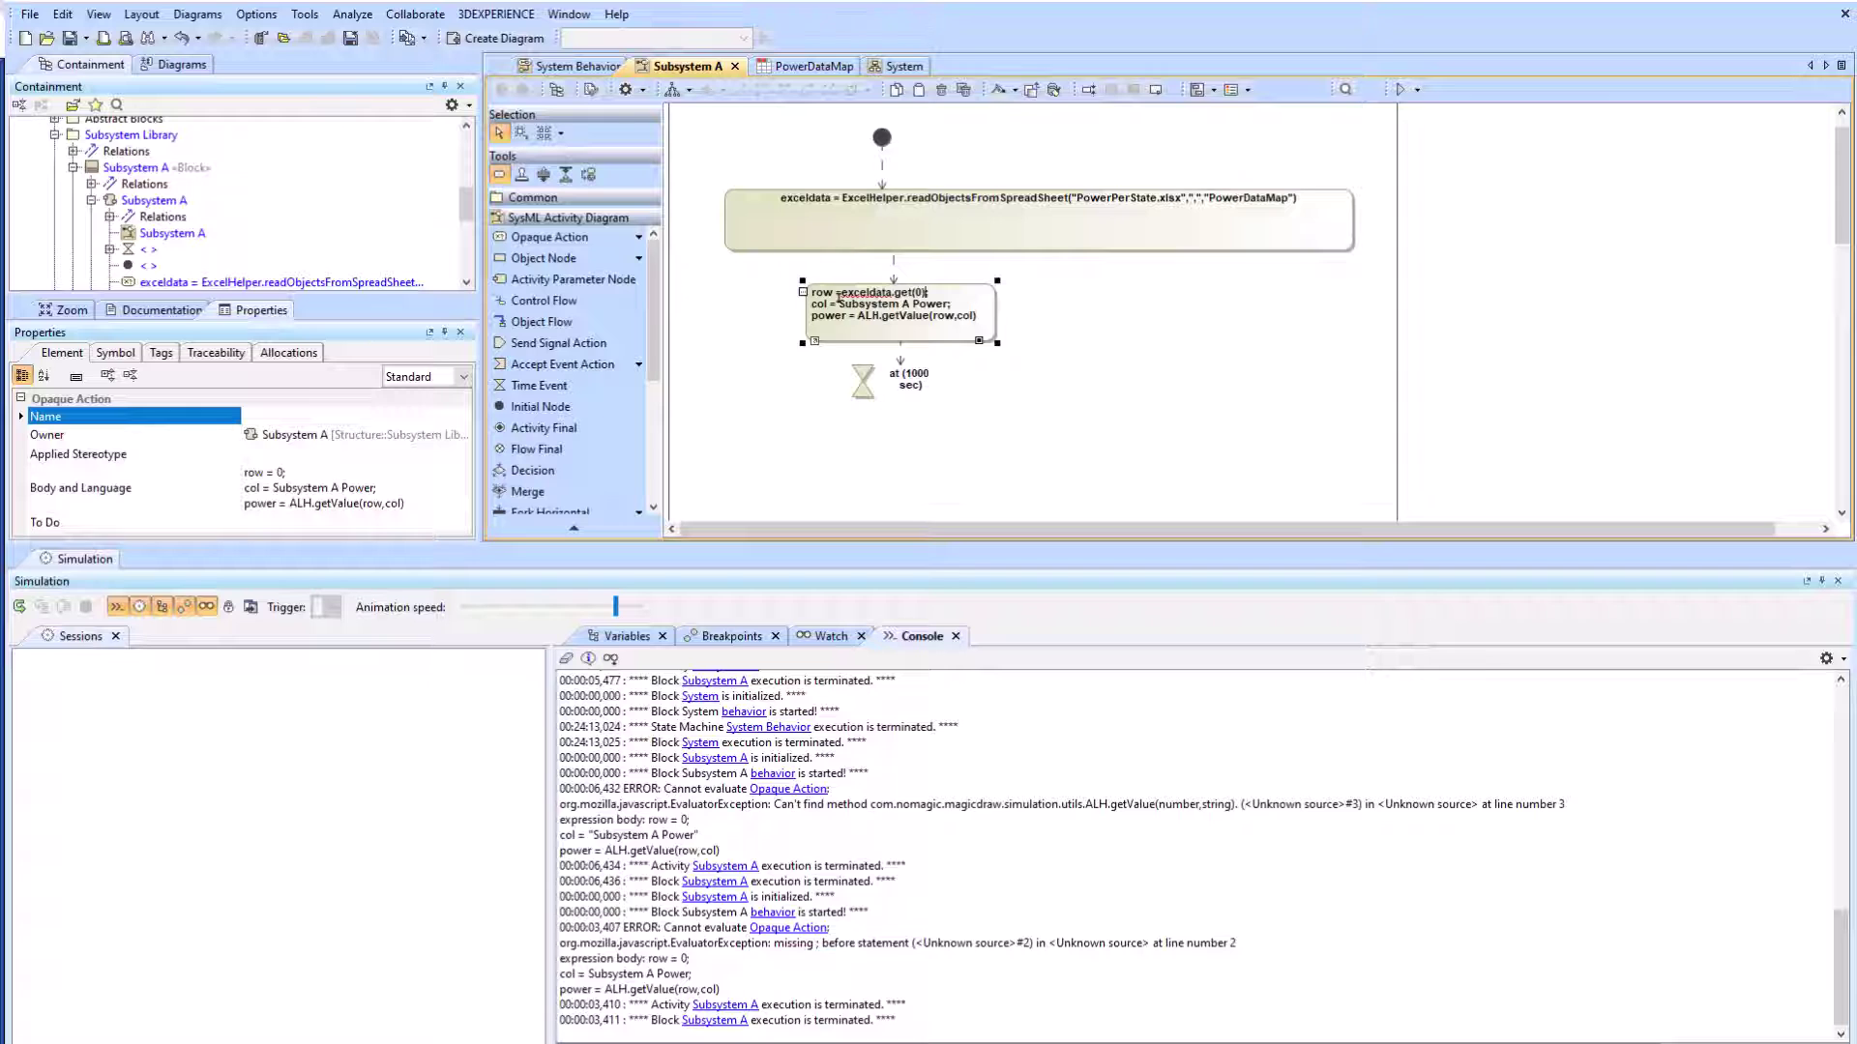
click(1069, 304)
click(1399, 89)
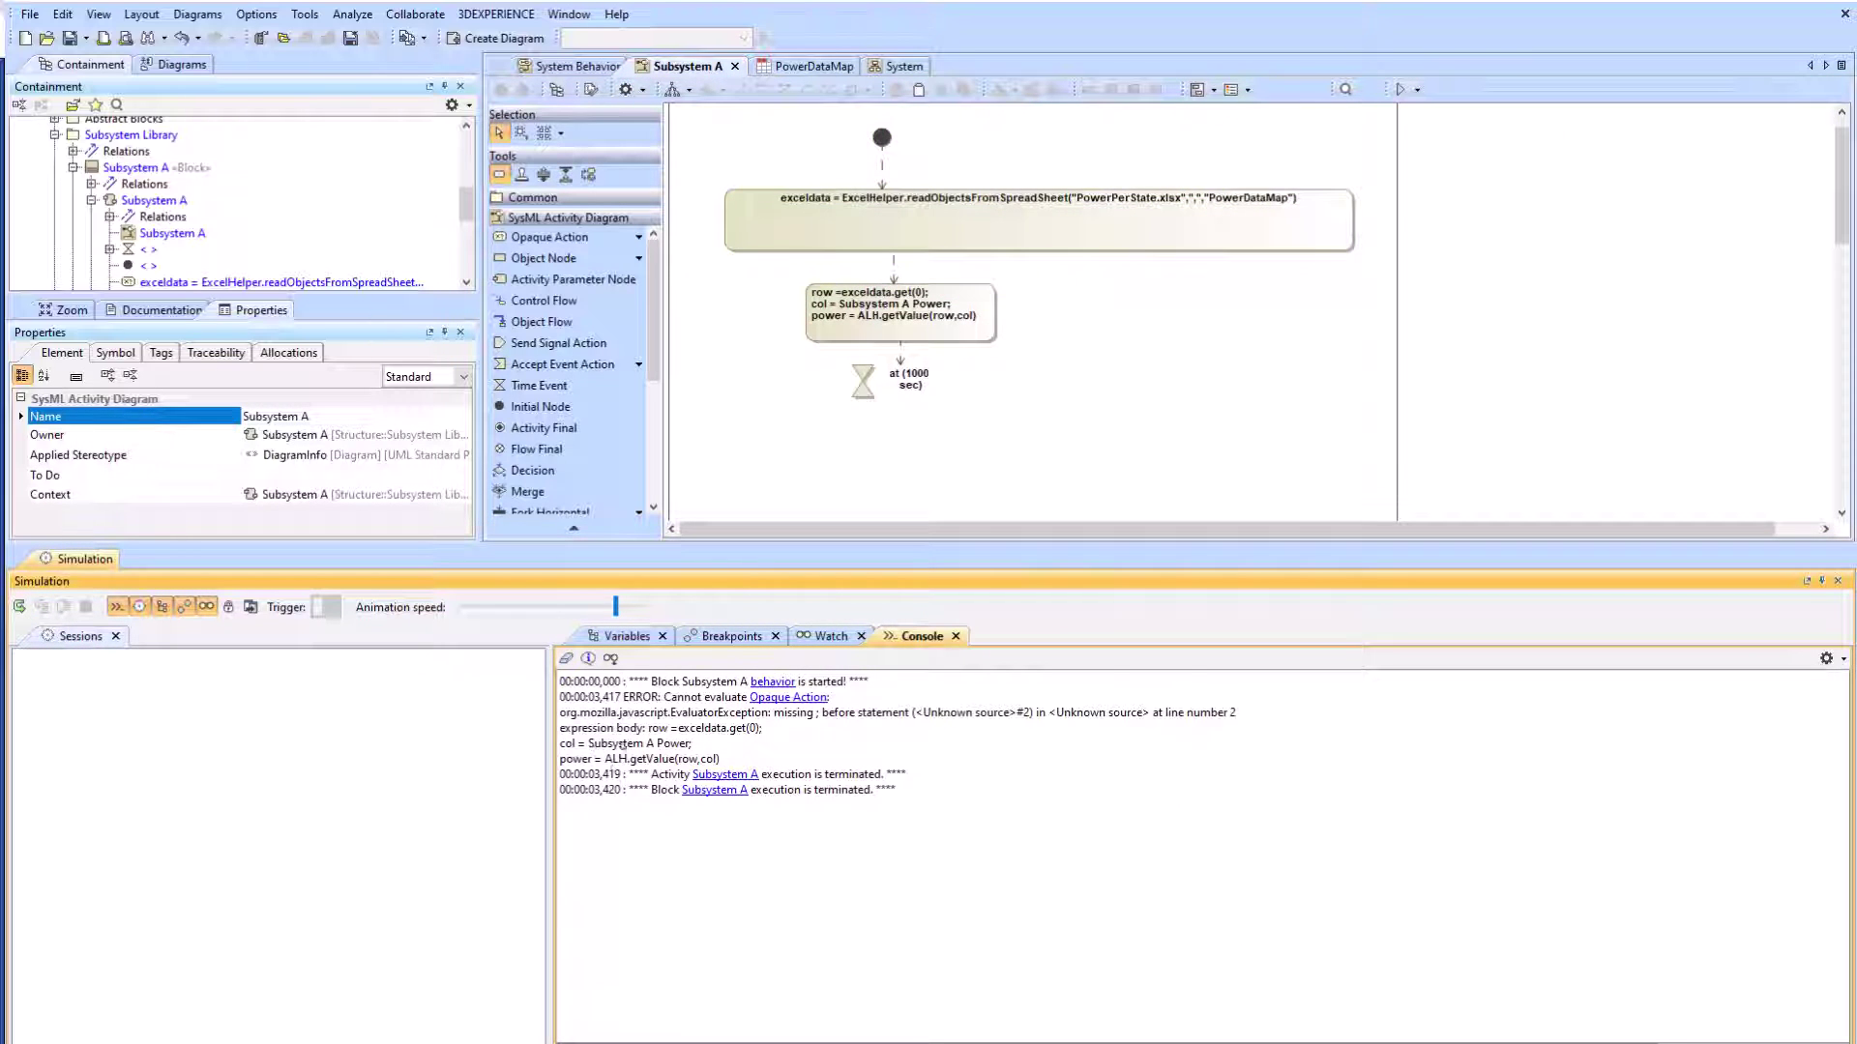
Step: Clear the console, restore the quotes in col = "Subsystem A Power" and remove the semicolons from the opaque action's body
click(566, 658)
double_click(953, 304)
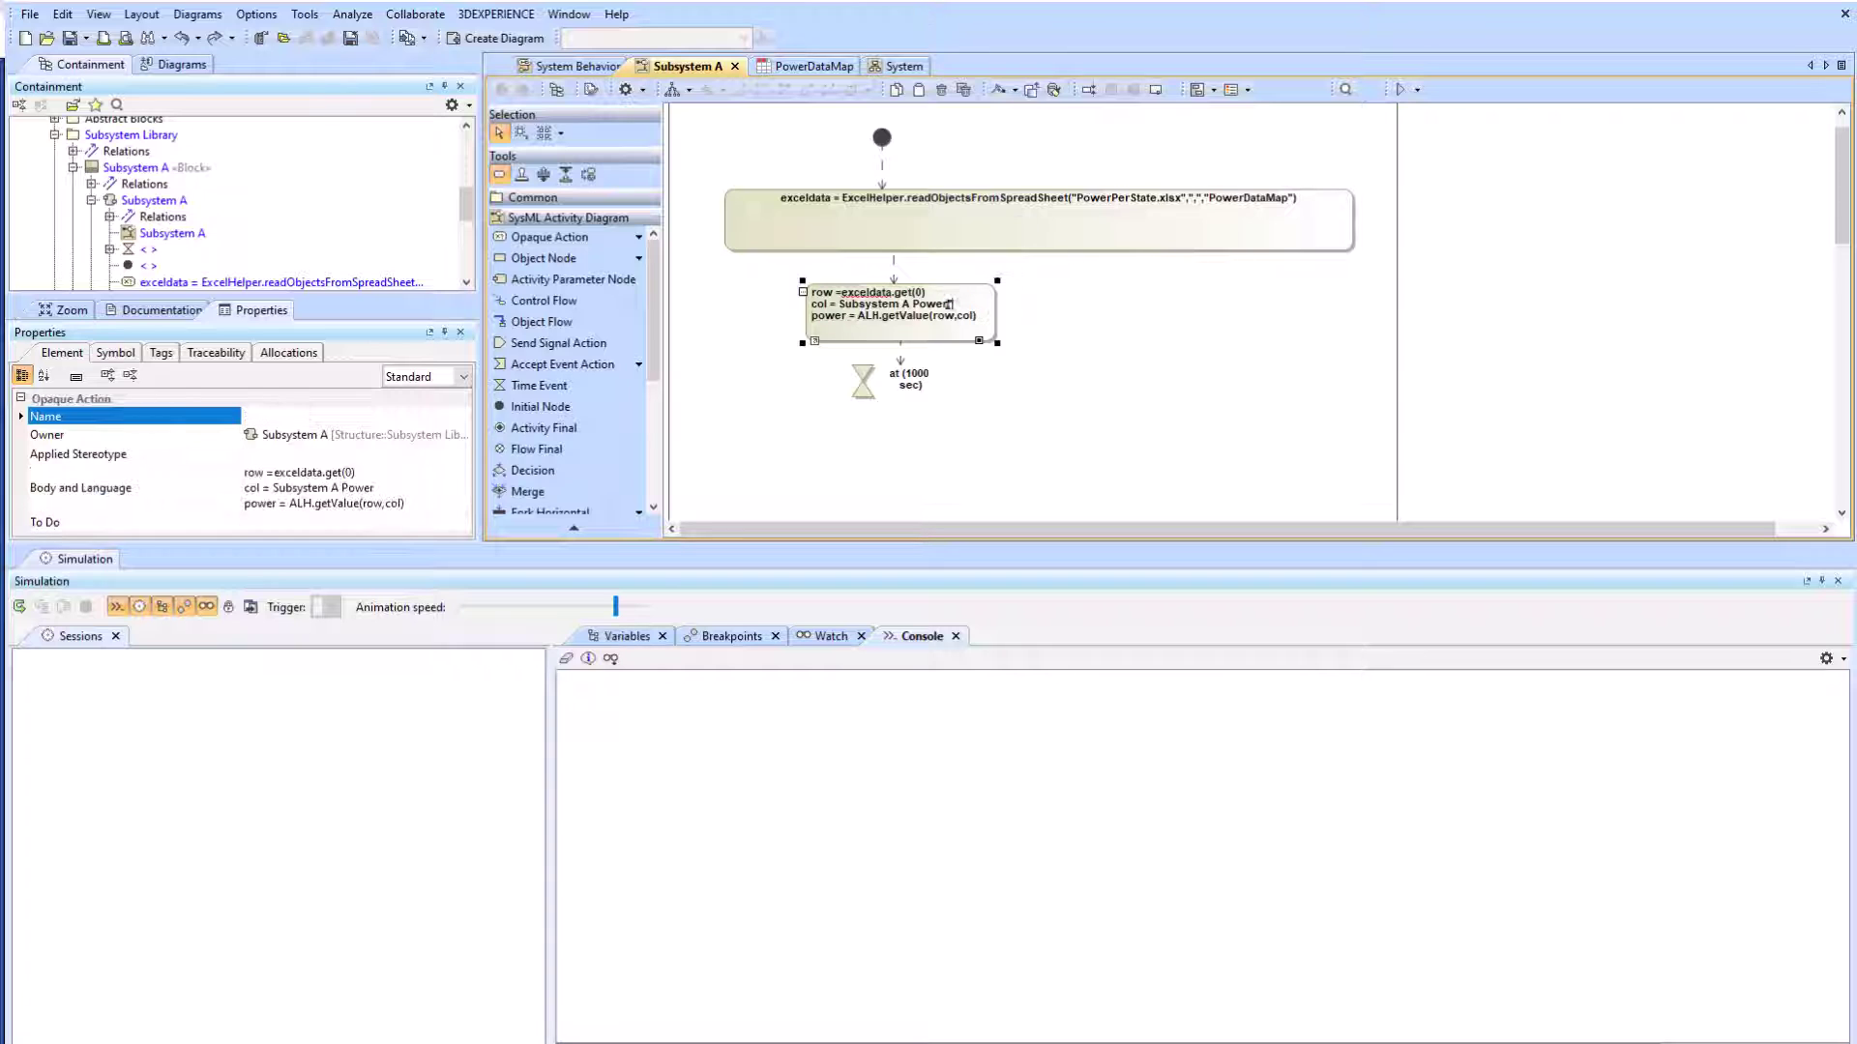
click(1120, 326)
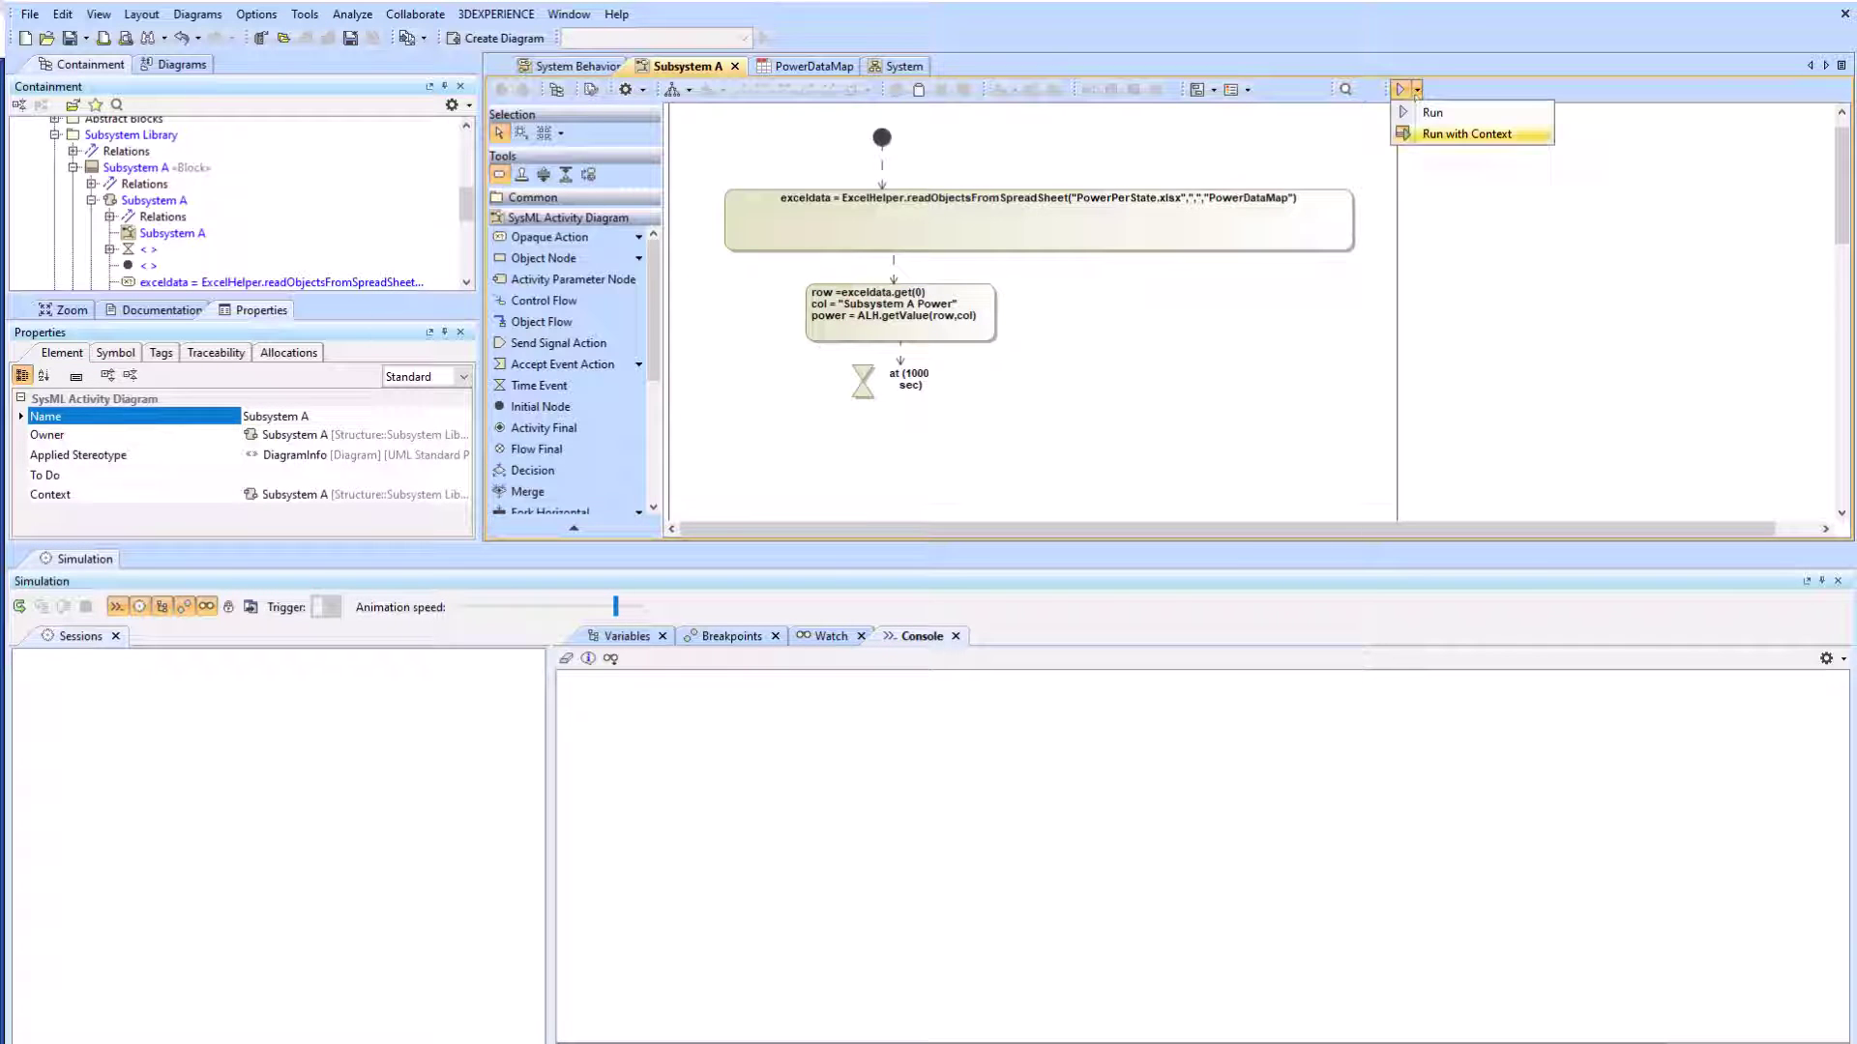
Step: Run Subsystem A and expand the first exceldata entry to compare its Subsystem A Power with the power variable
click(1429, 115)
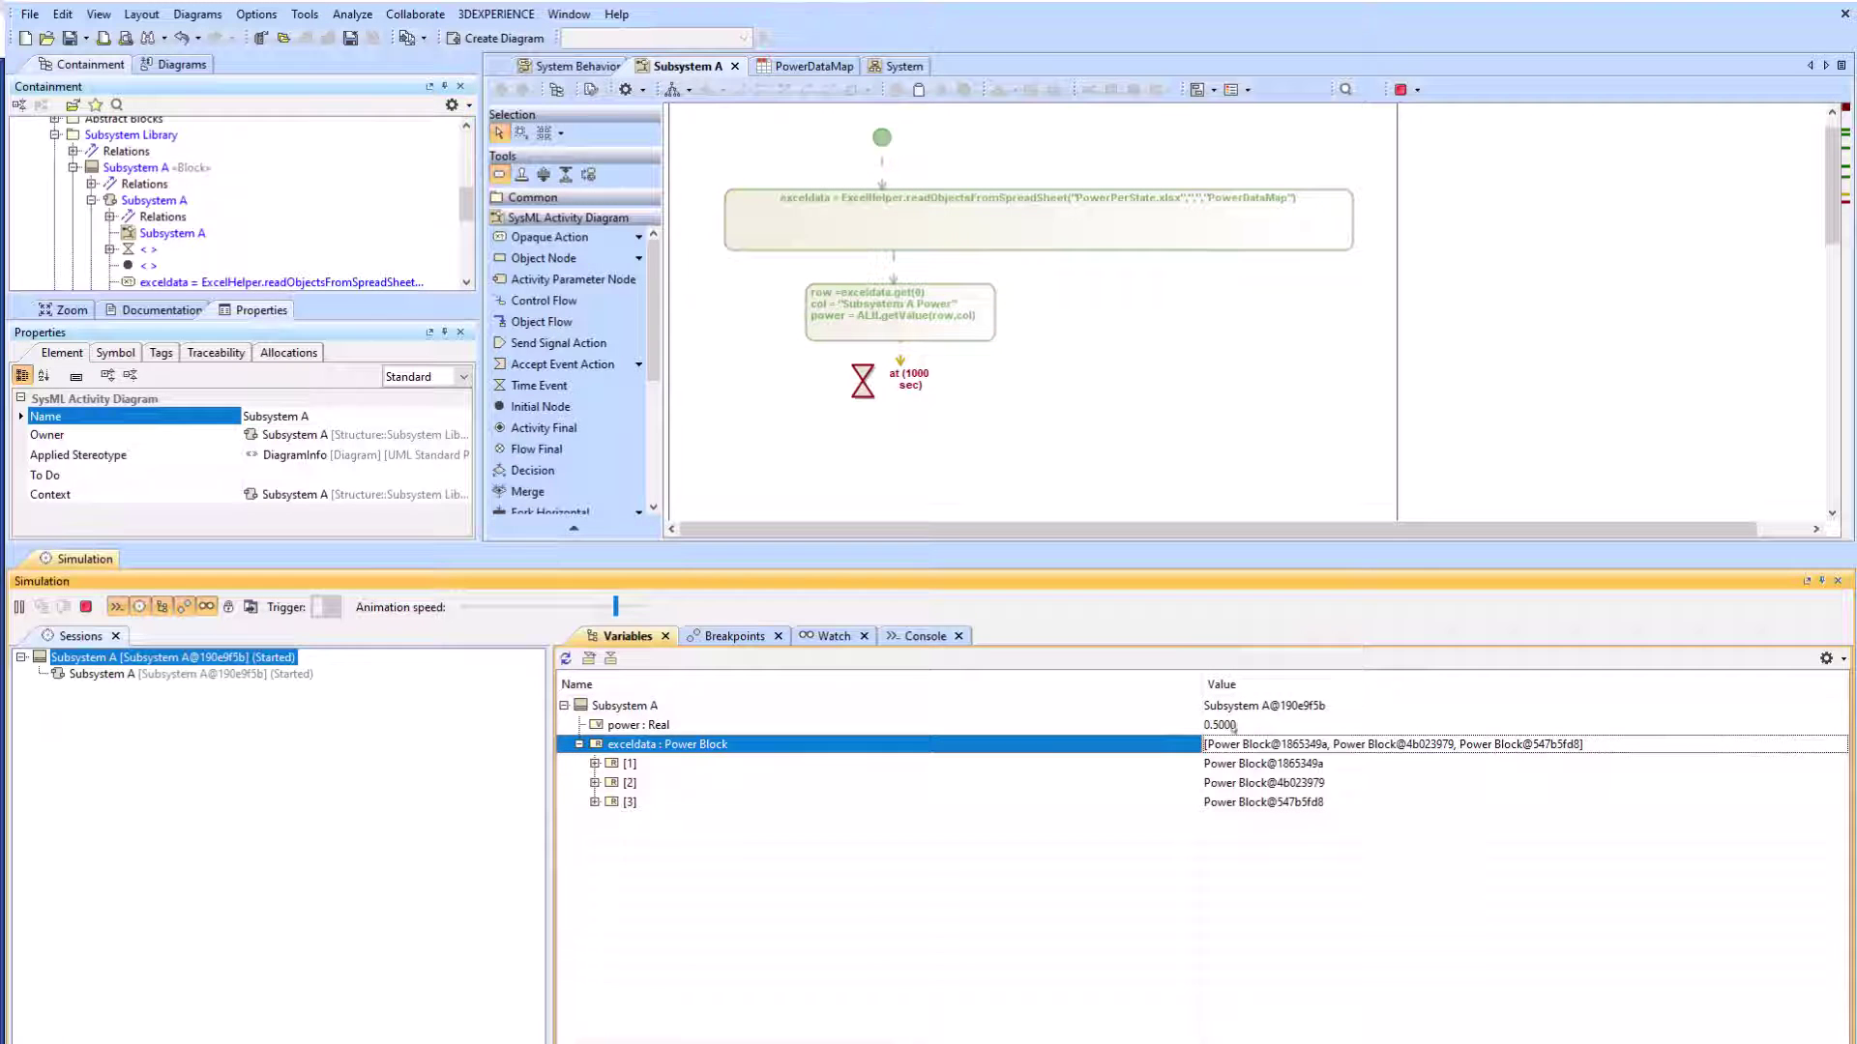
click(595, 763)
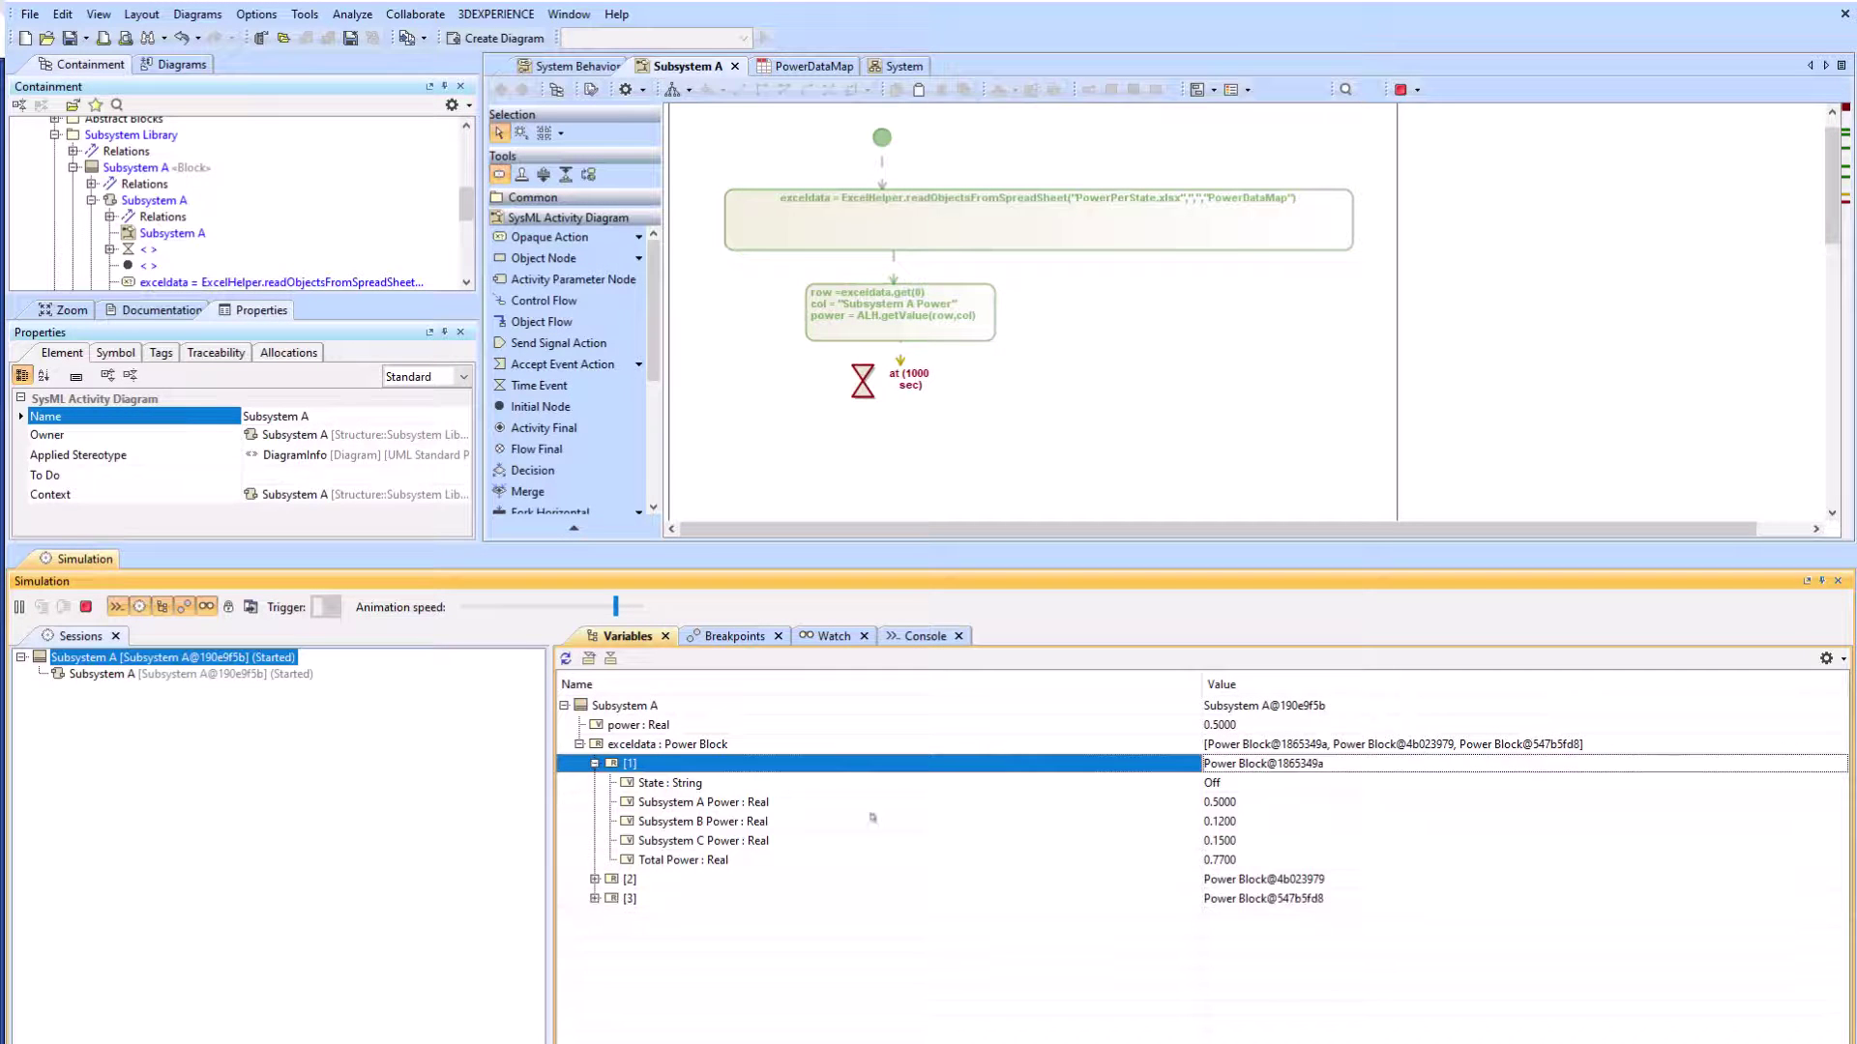
click(1240, 807)
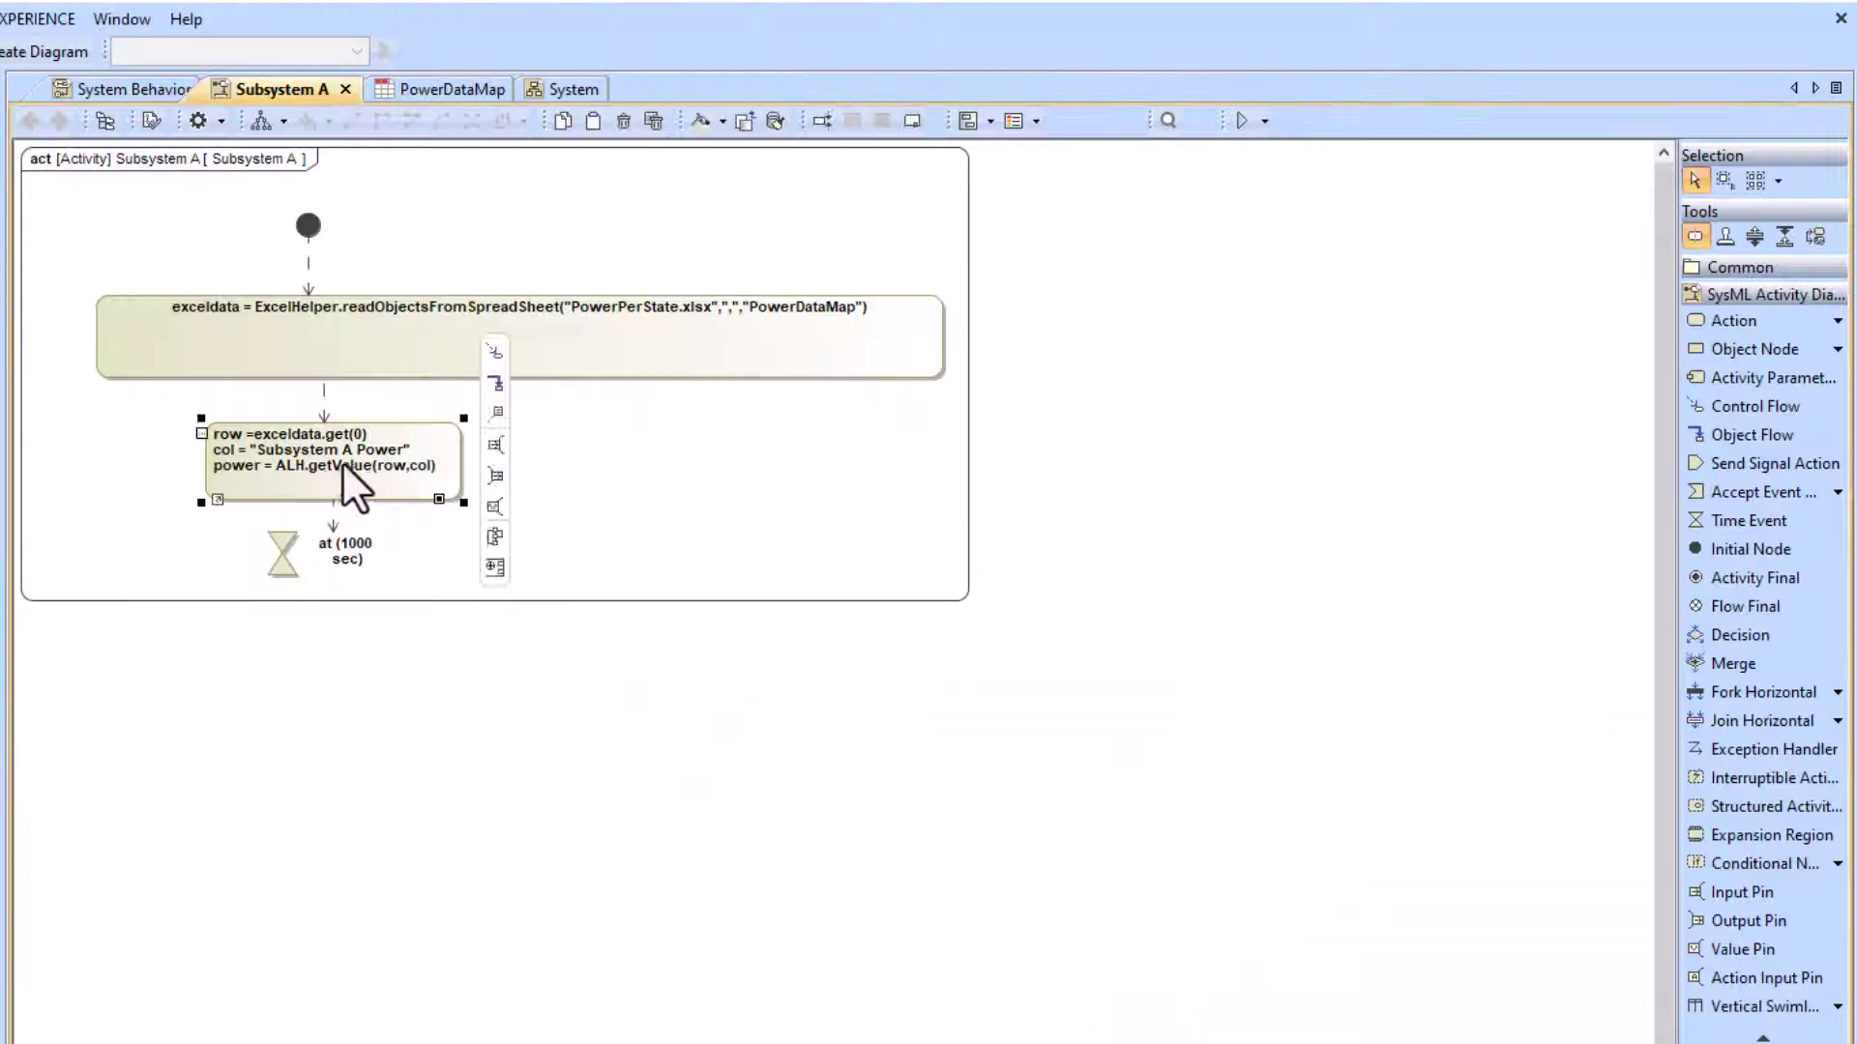
Step: Copy the action's body into a new opaque action placed lower to its right, reading exceldata.get(1)
drag(343, 463, 531, 514)
key(ctrl+c)
click(1836, 321)
click(1515, 408)
click(464, 518)
key(ctrl+v)
drag(588, 654, 757, 584)
click(604, 536)
key(ctrl+c)
double_click(606, 525)
text(1)
click(757, 624)
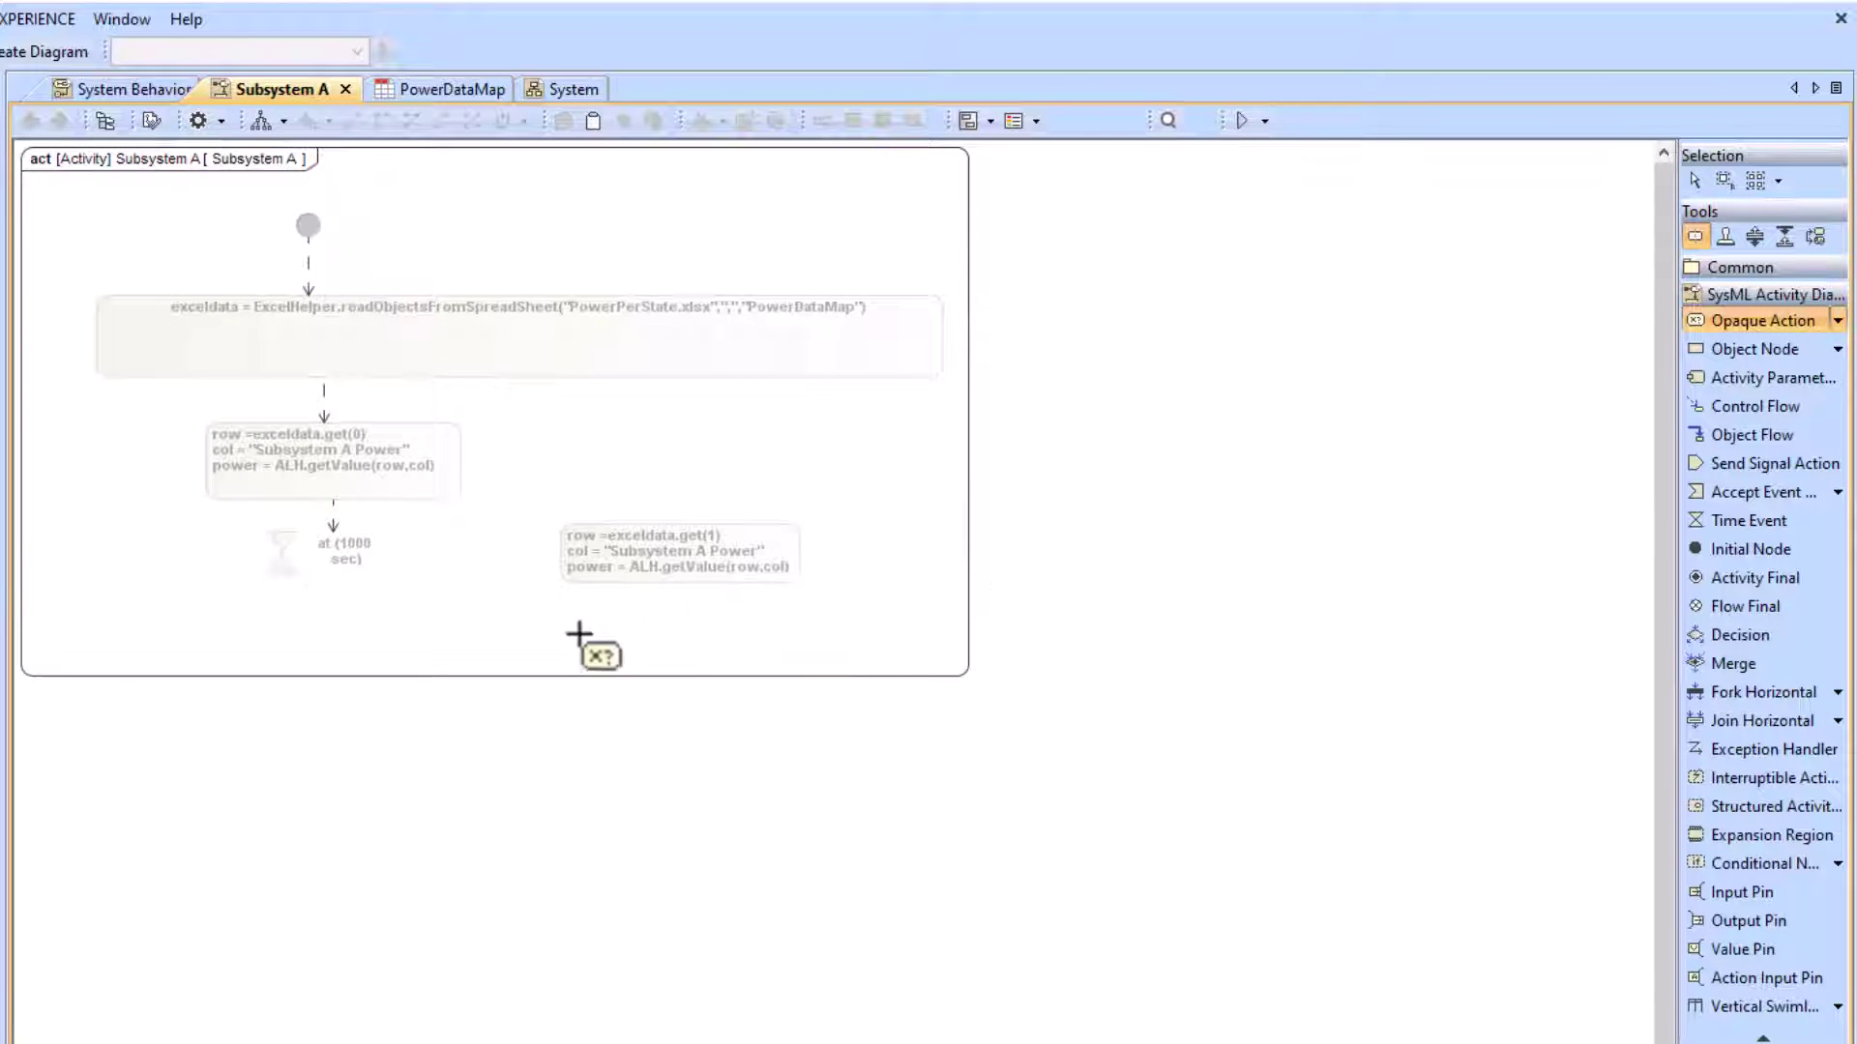
Step: Add another opaque action beside the exceldata.get(1) action with the same body, reading exceldata.get(2)
click(856, 534)
key(ctrl+v)
drag(1007, 583, 1163, 600)
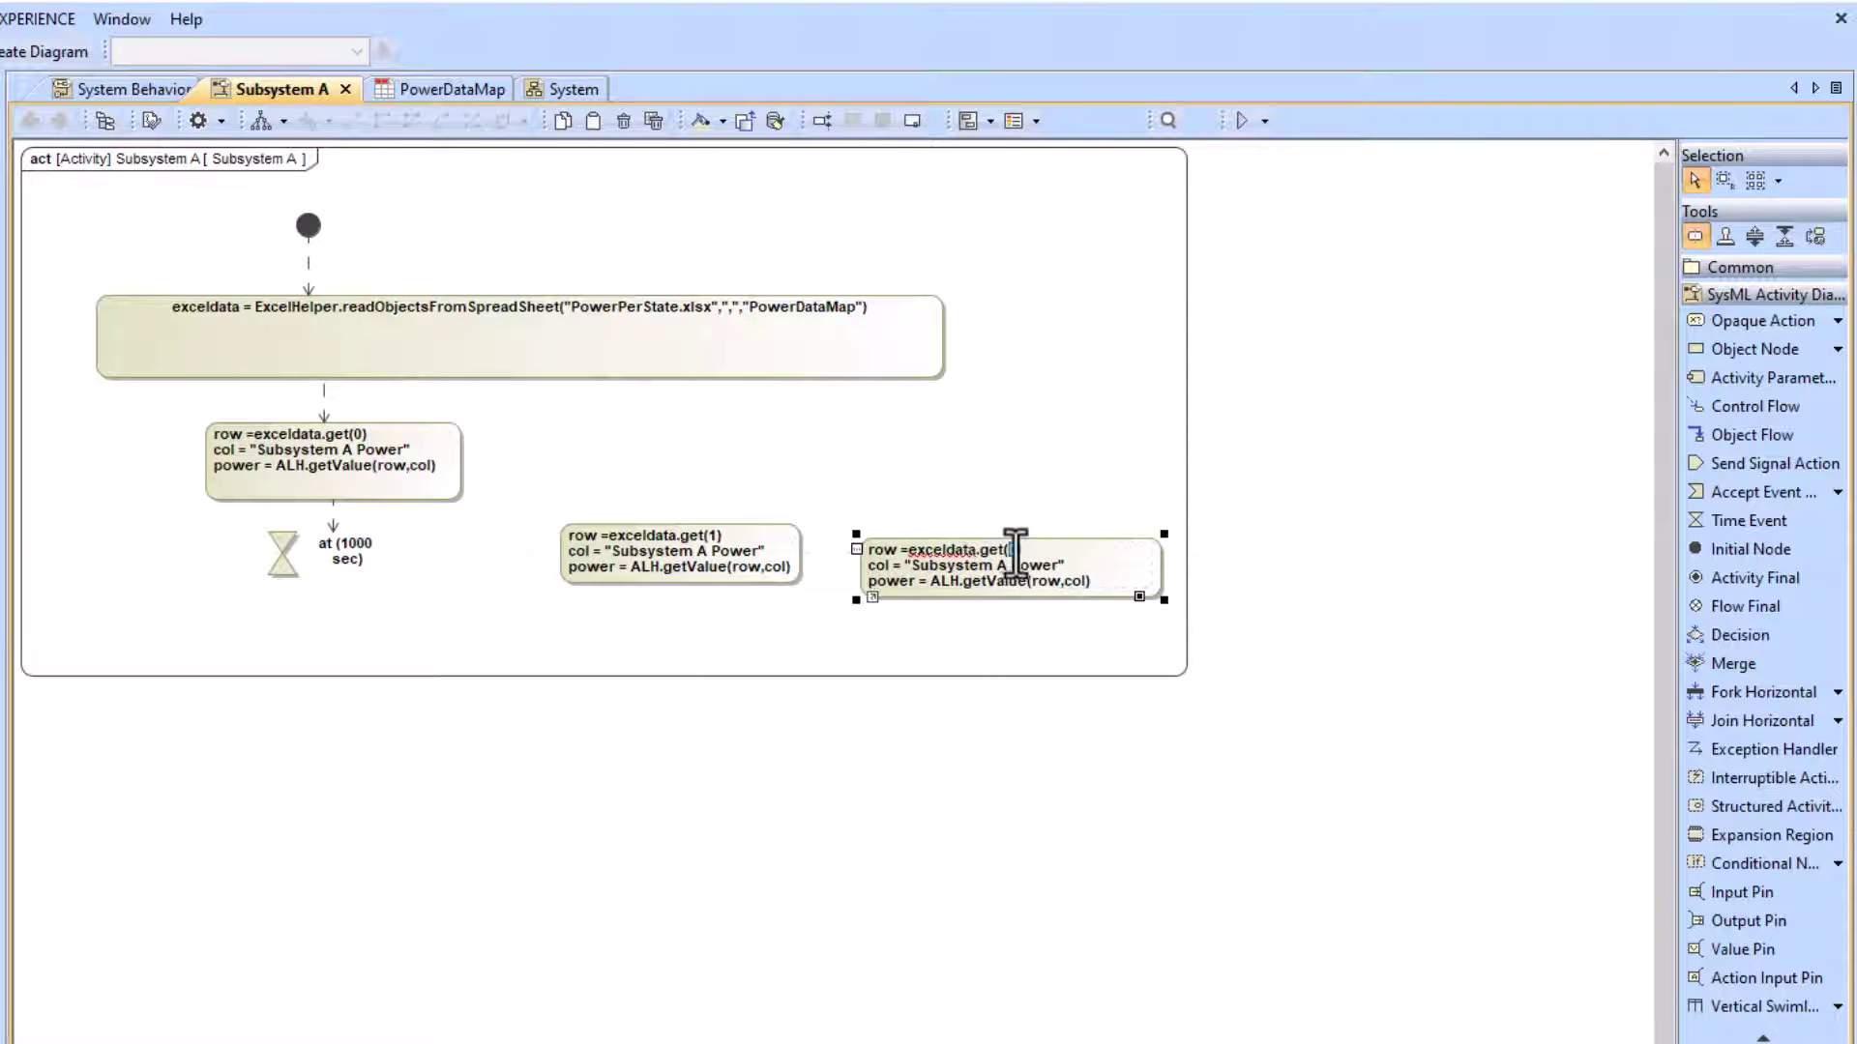
click(1139, 597)
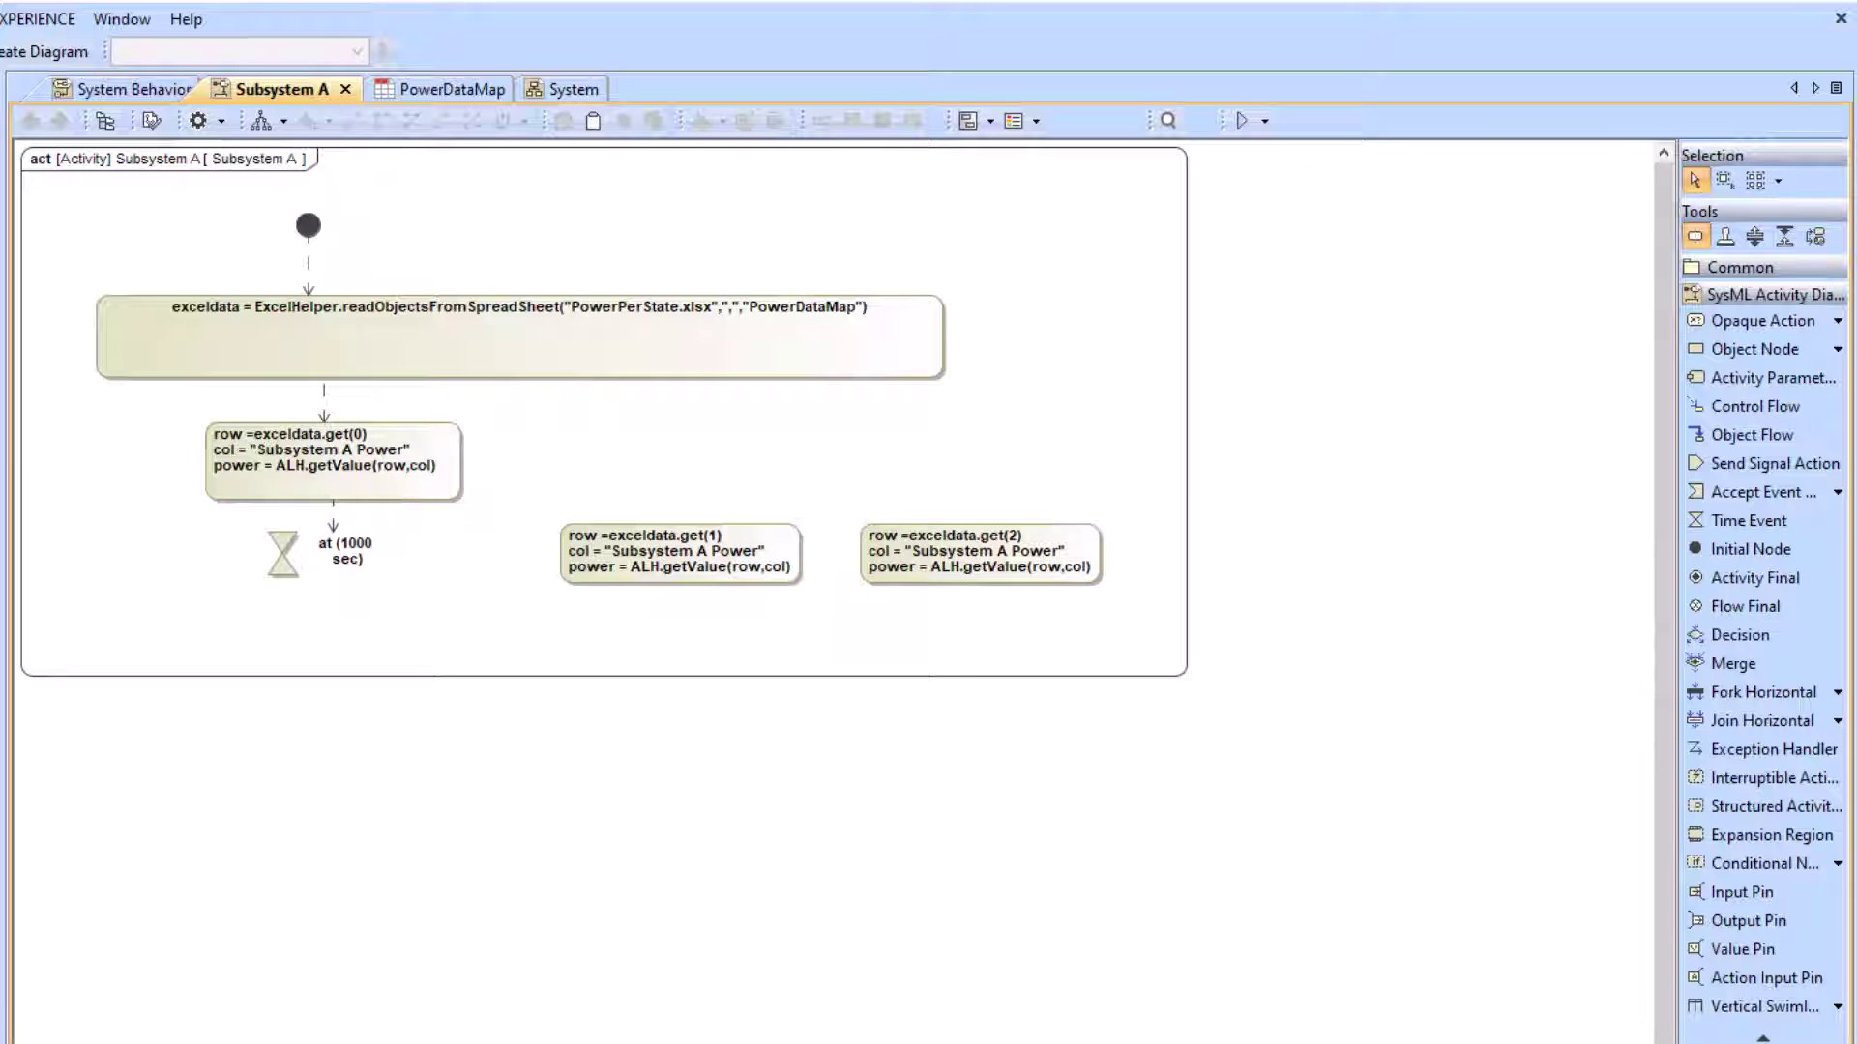
Step: Place accept event actions for To Init and To Operational above the exceldata.get(1) and exceldata.get(2) actions
click(1762, 491)
click(670, 447)
click(1790, 497)
click(933, 447)
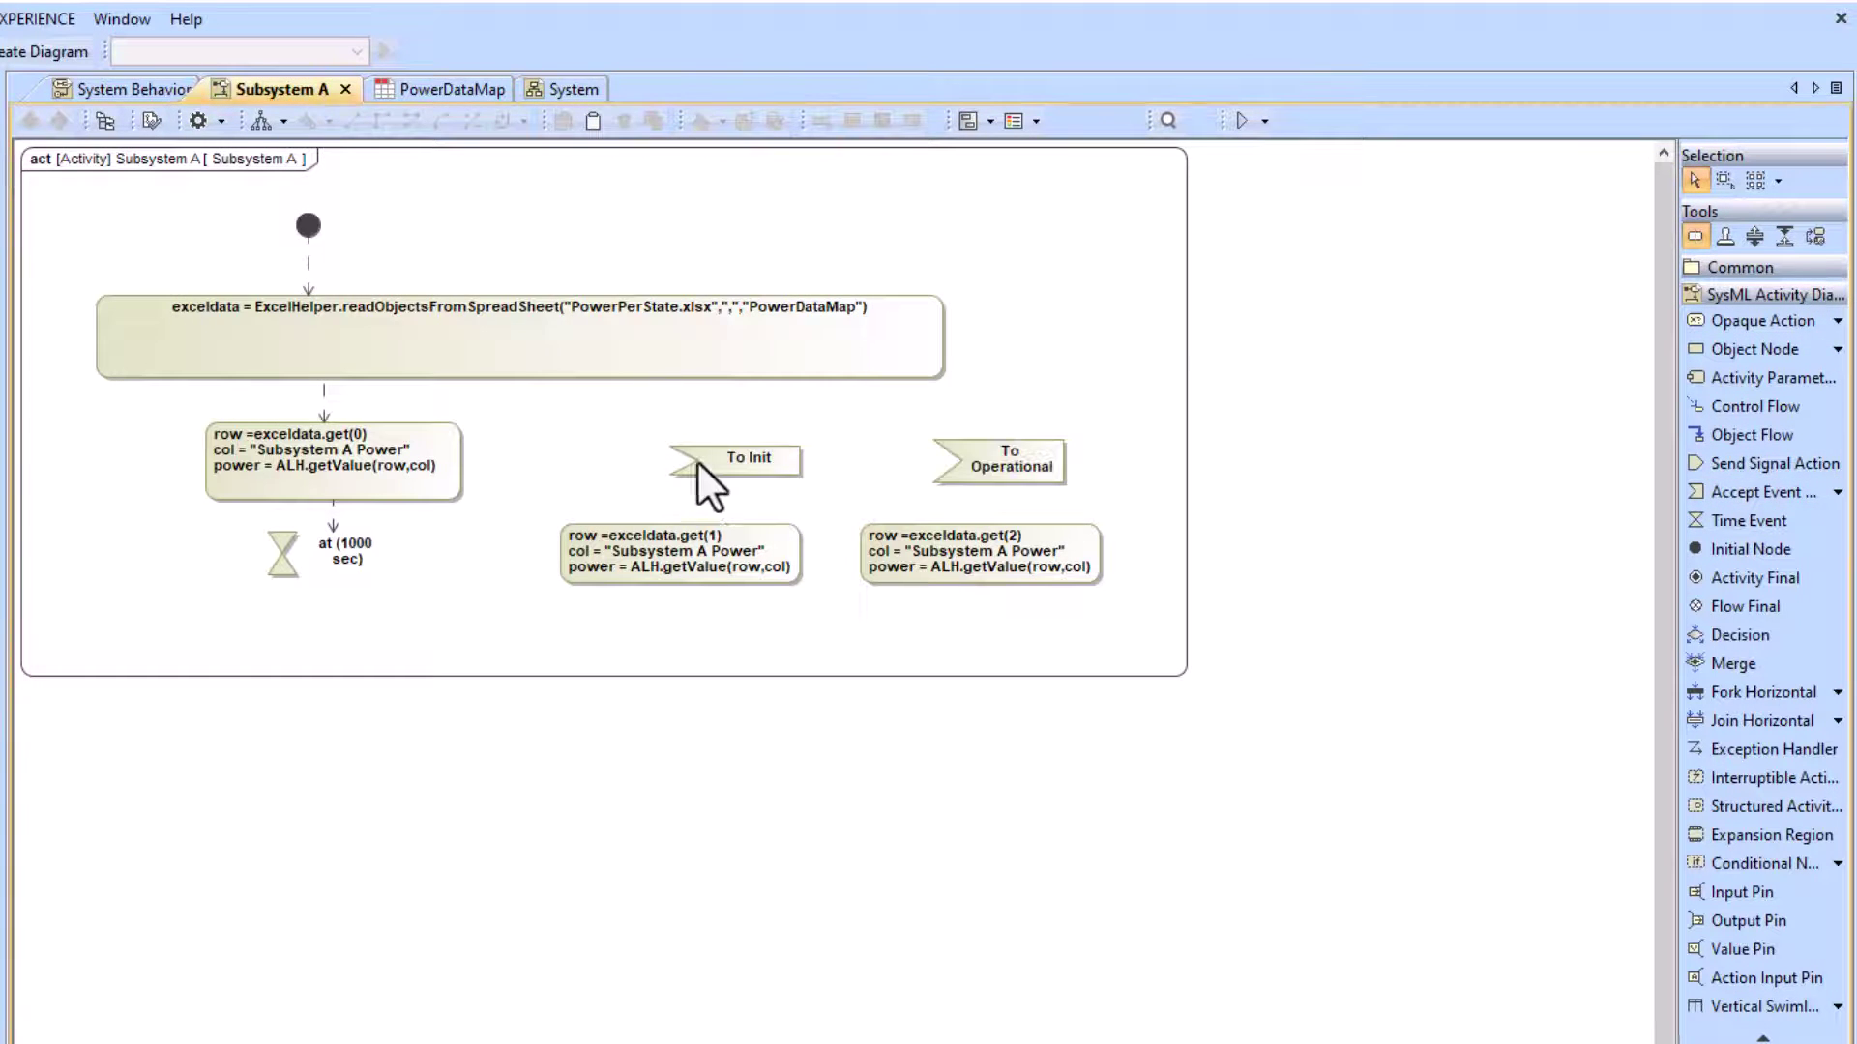
Step: Align To Init over its action and connect each accept event to the opaque action beneath it with a control flow
drag(698, 462, 653, 461)
click(795, 416)
click(698, 546)
click(1006, 461)
click(1094, 416)
click(1002, 570)
Step: Delete the 1000 sec time event and move both signal branches below the exceldata.get(0) action
click(316, 559)
key(Delete)
drag(1016, 580, 544, 754)
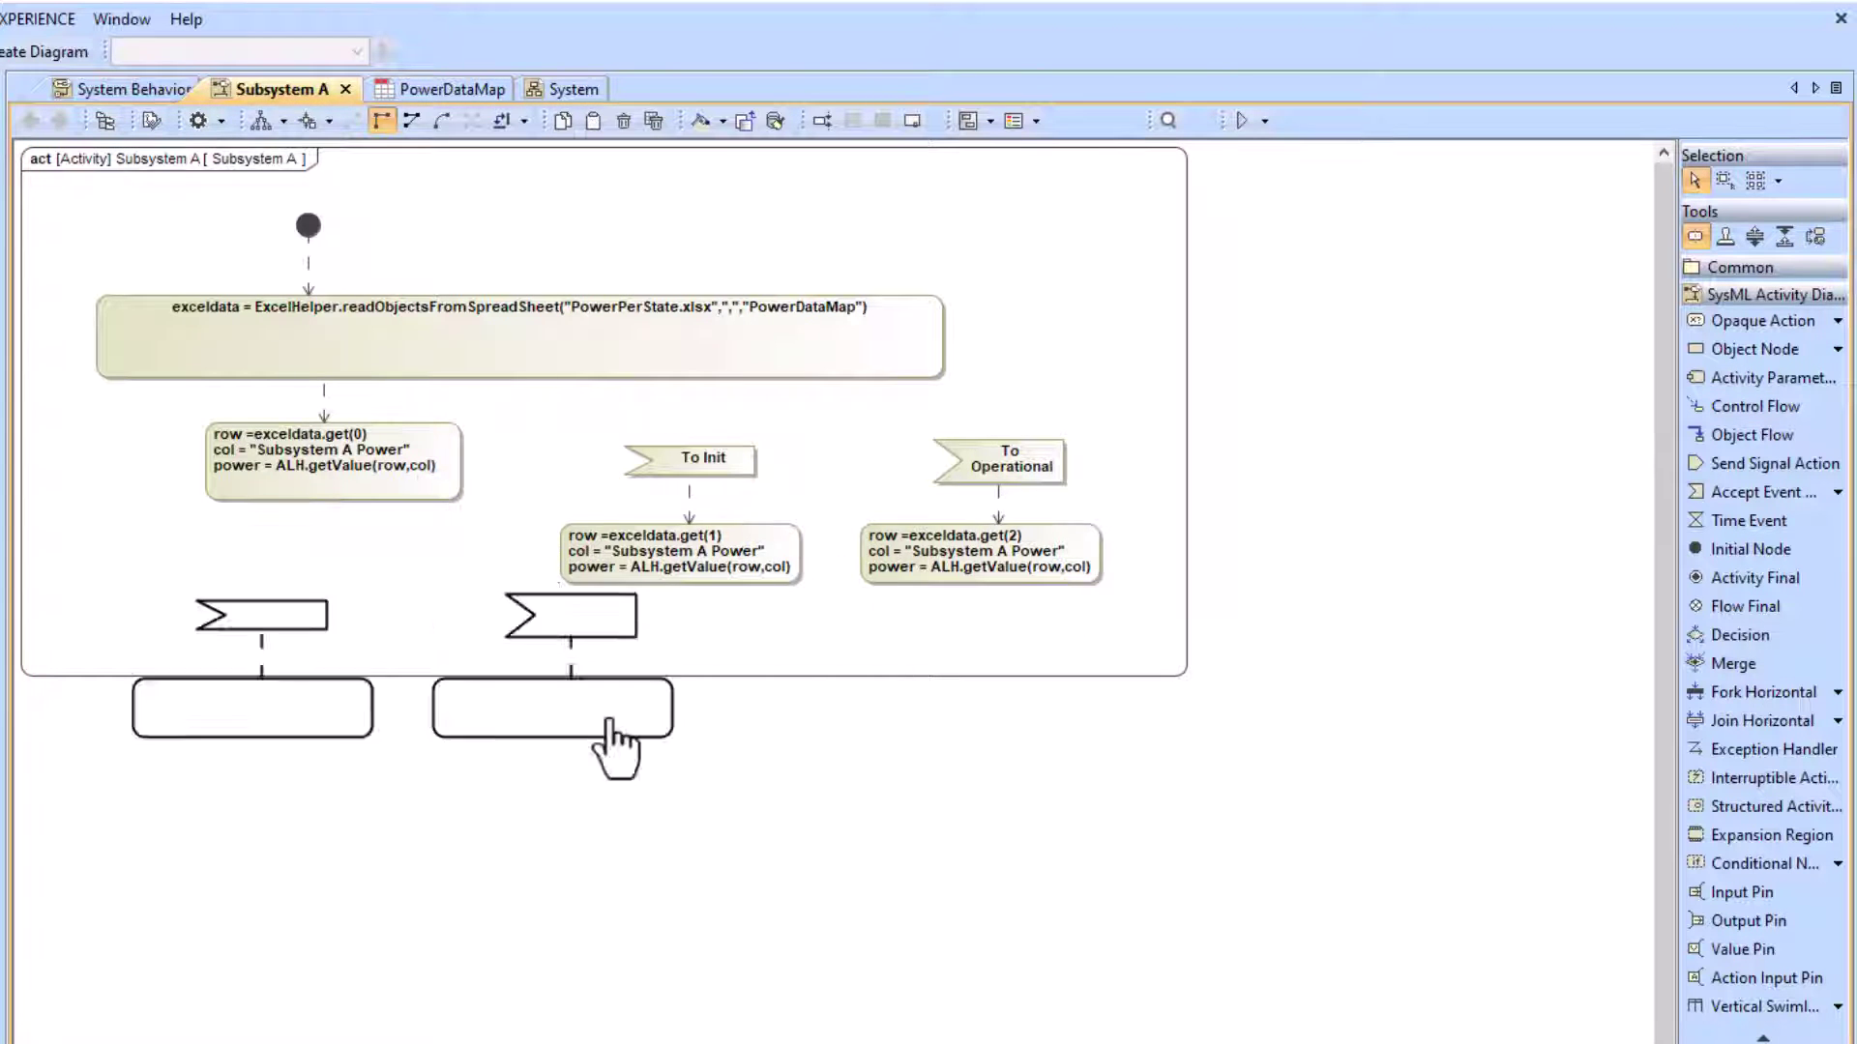
Step: Insert a horizontal fork after the exceldata.get(0) action and connect it to the To Init and To Operational accept events
click(1748, 692)
click(287, 551)
drag(356, 553, 325, 553)
click(348, 478)
click(483, 372)
click(330, 551)
click(348, 553)
click(481, 530)
click(249, 631)
click(406, 553)
click(482, 530)
click(531, 626)
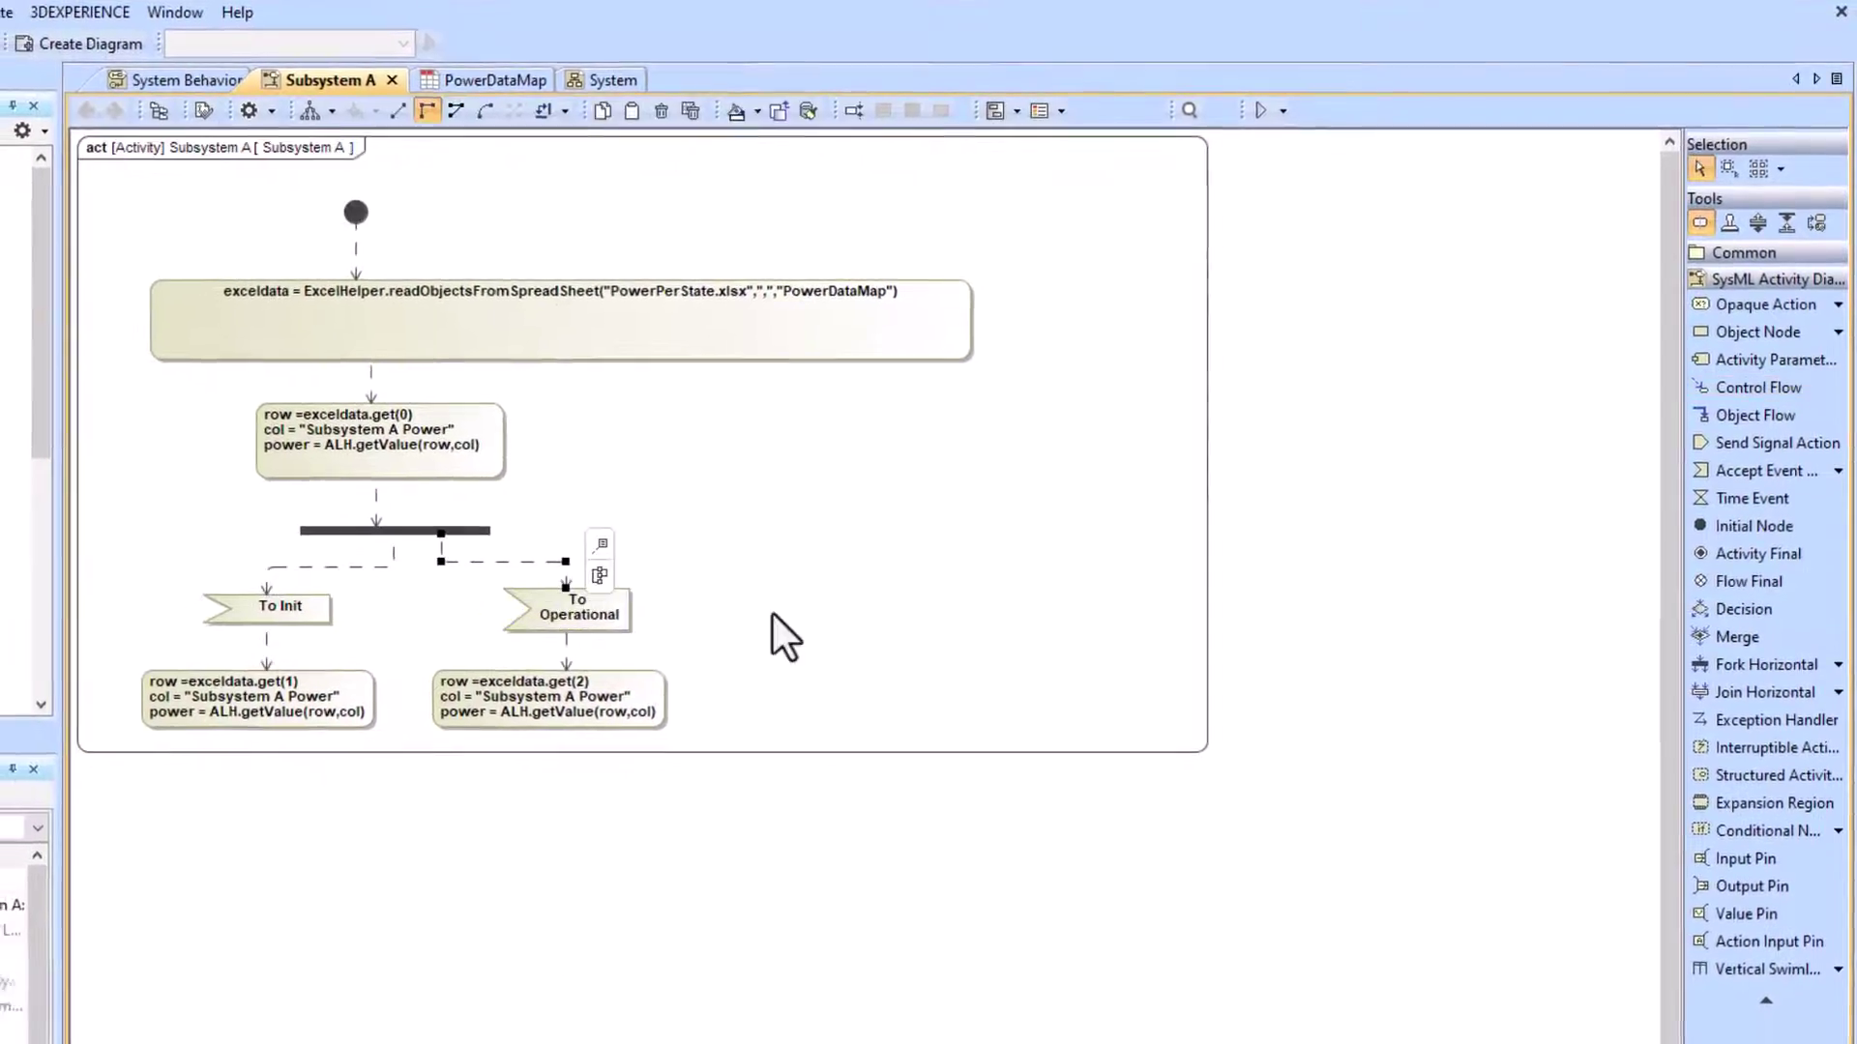
click(738, 643)
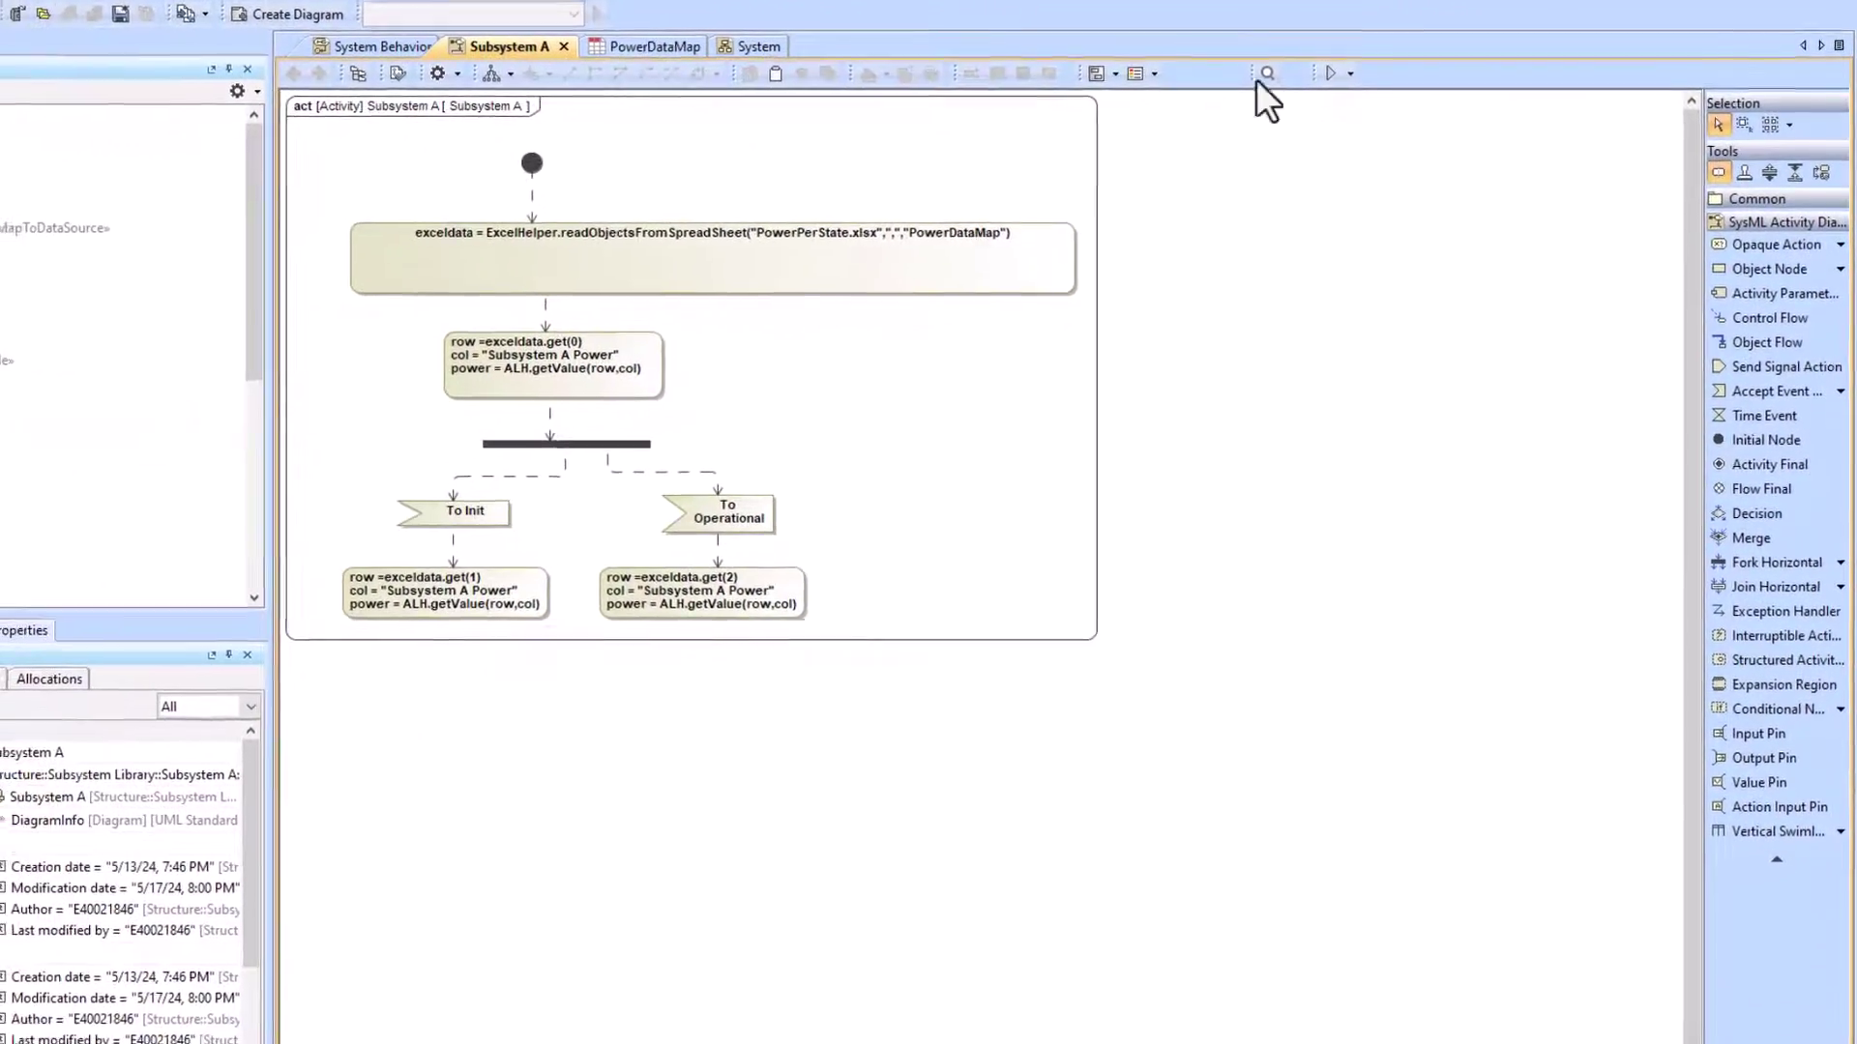
Step: Simulate the Subsystem A activity and expand the first two exceldata entries in the variables
click(1294, 103)
click(1384, 114)
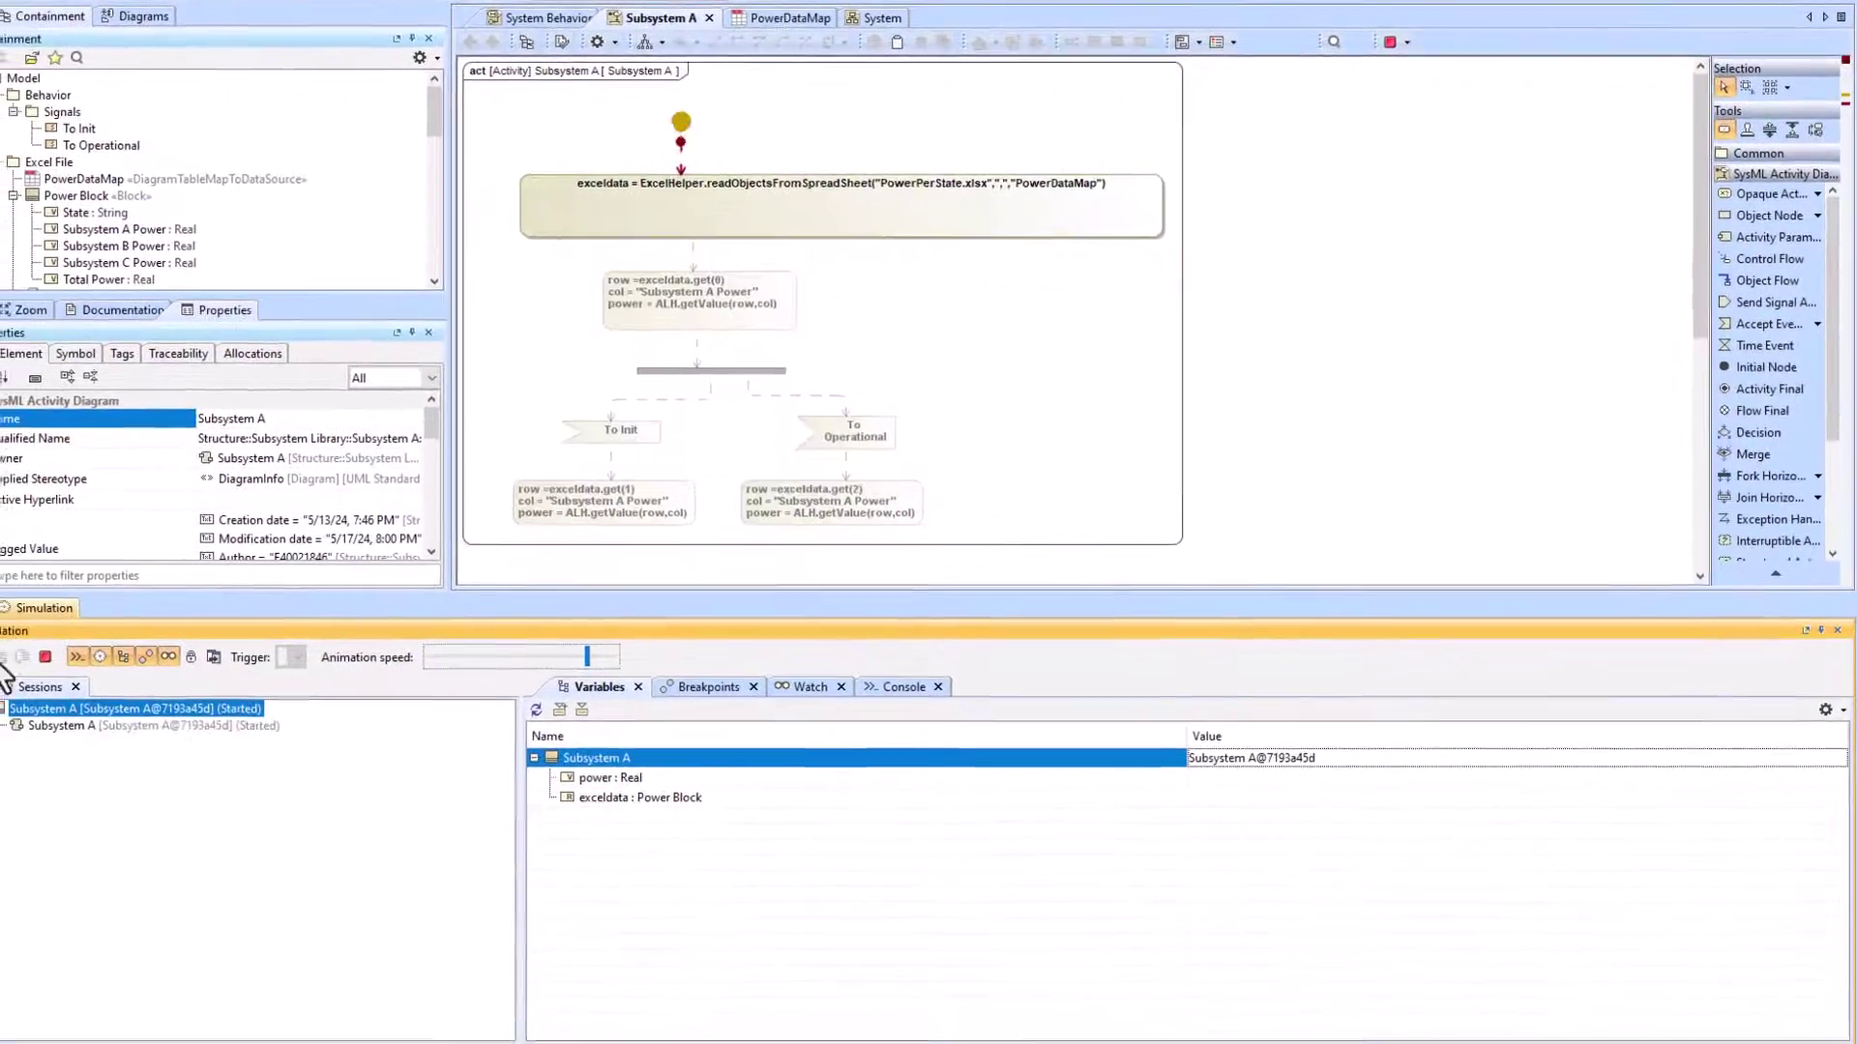
click(566, 784)
click(583, 803)
click(585, 918)
scroll(755, 746, down, 1)
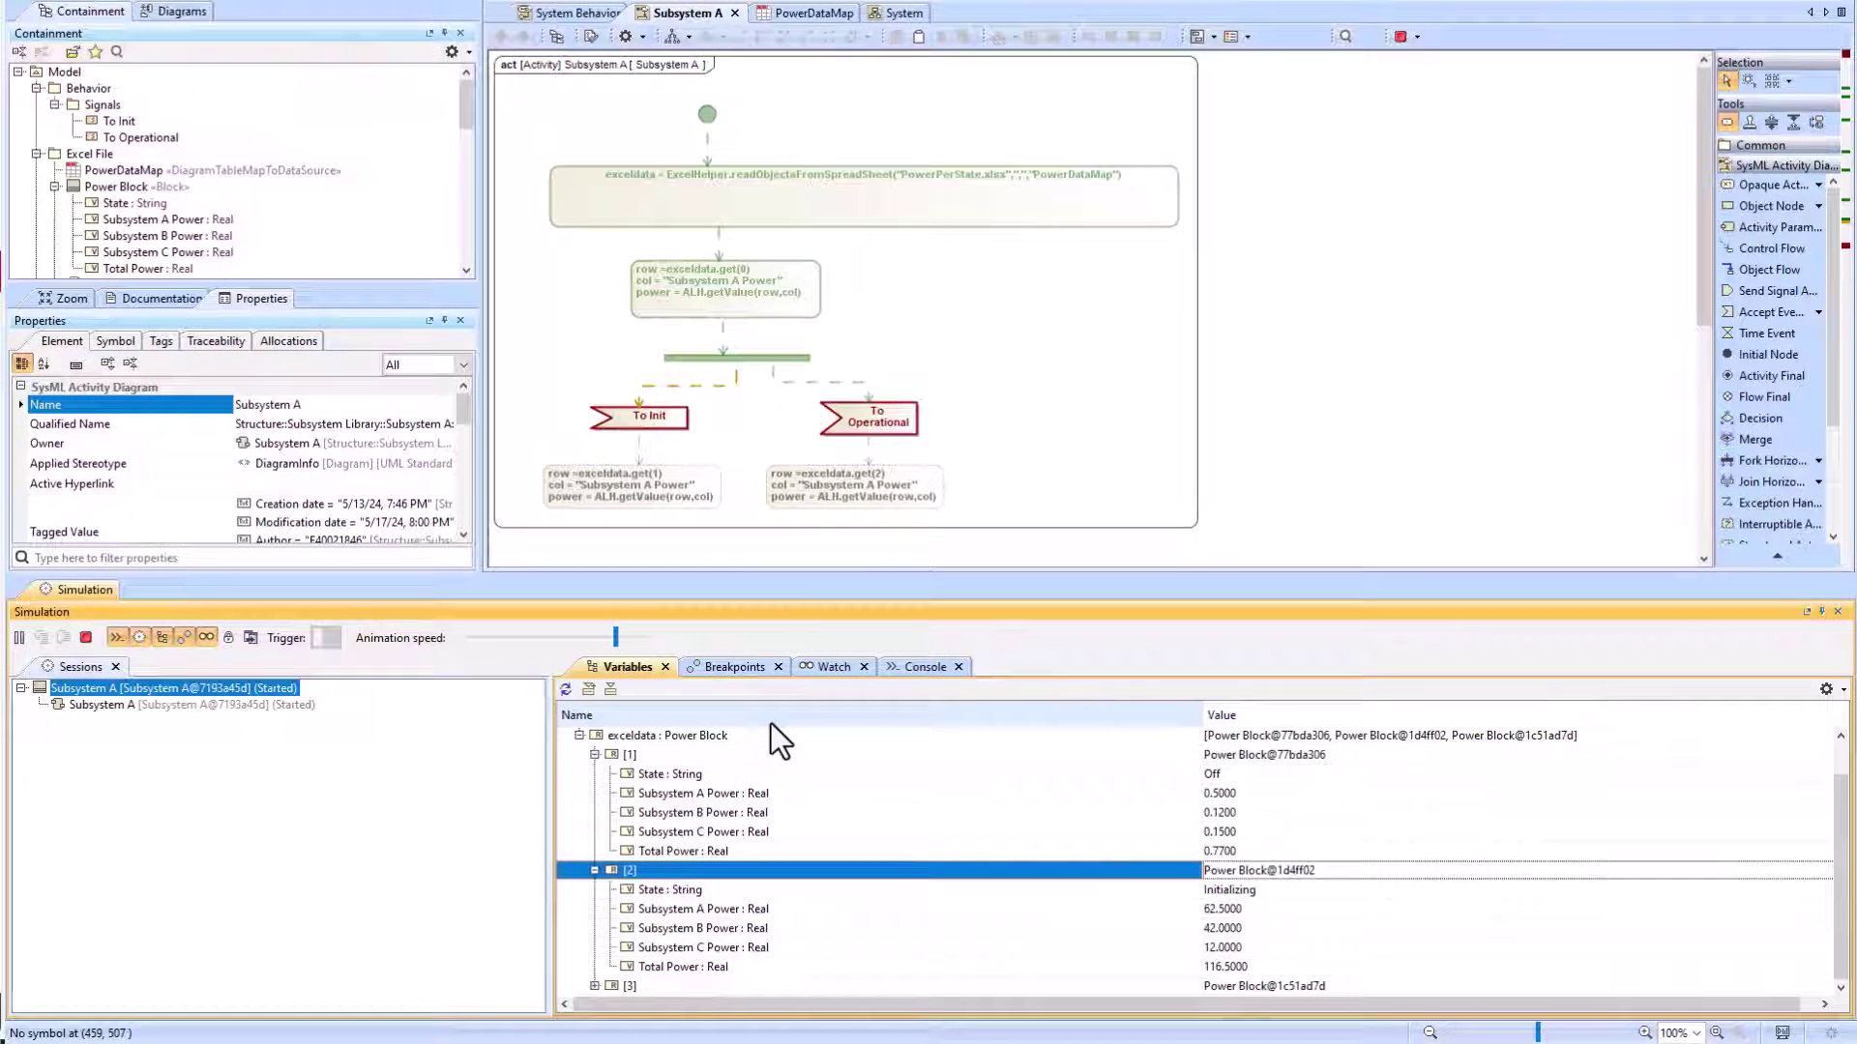
Step: Trigger To Init and To Operational and compare the power variable with each state's Subsystem A Power
scroll(922, 815, up, 1)
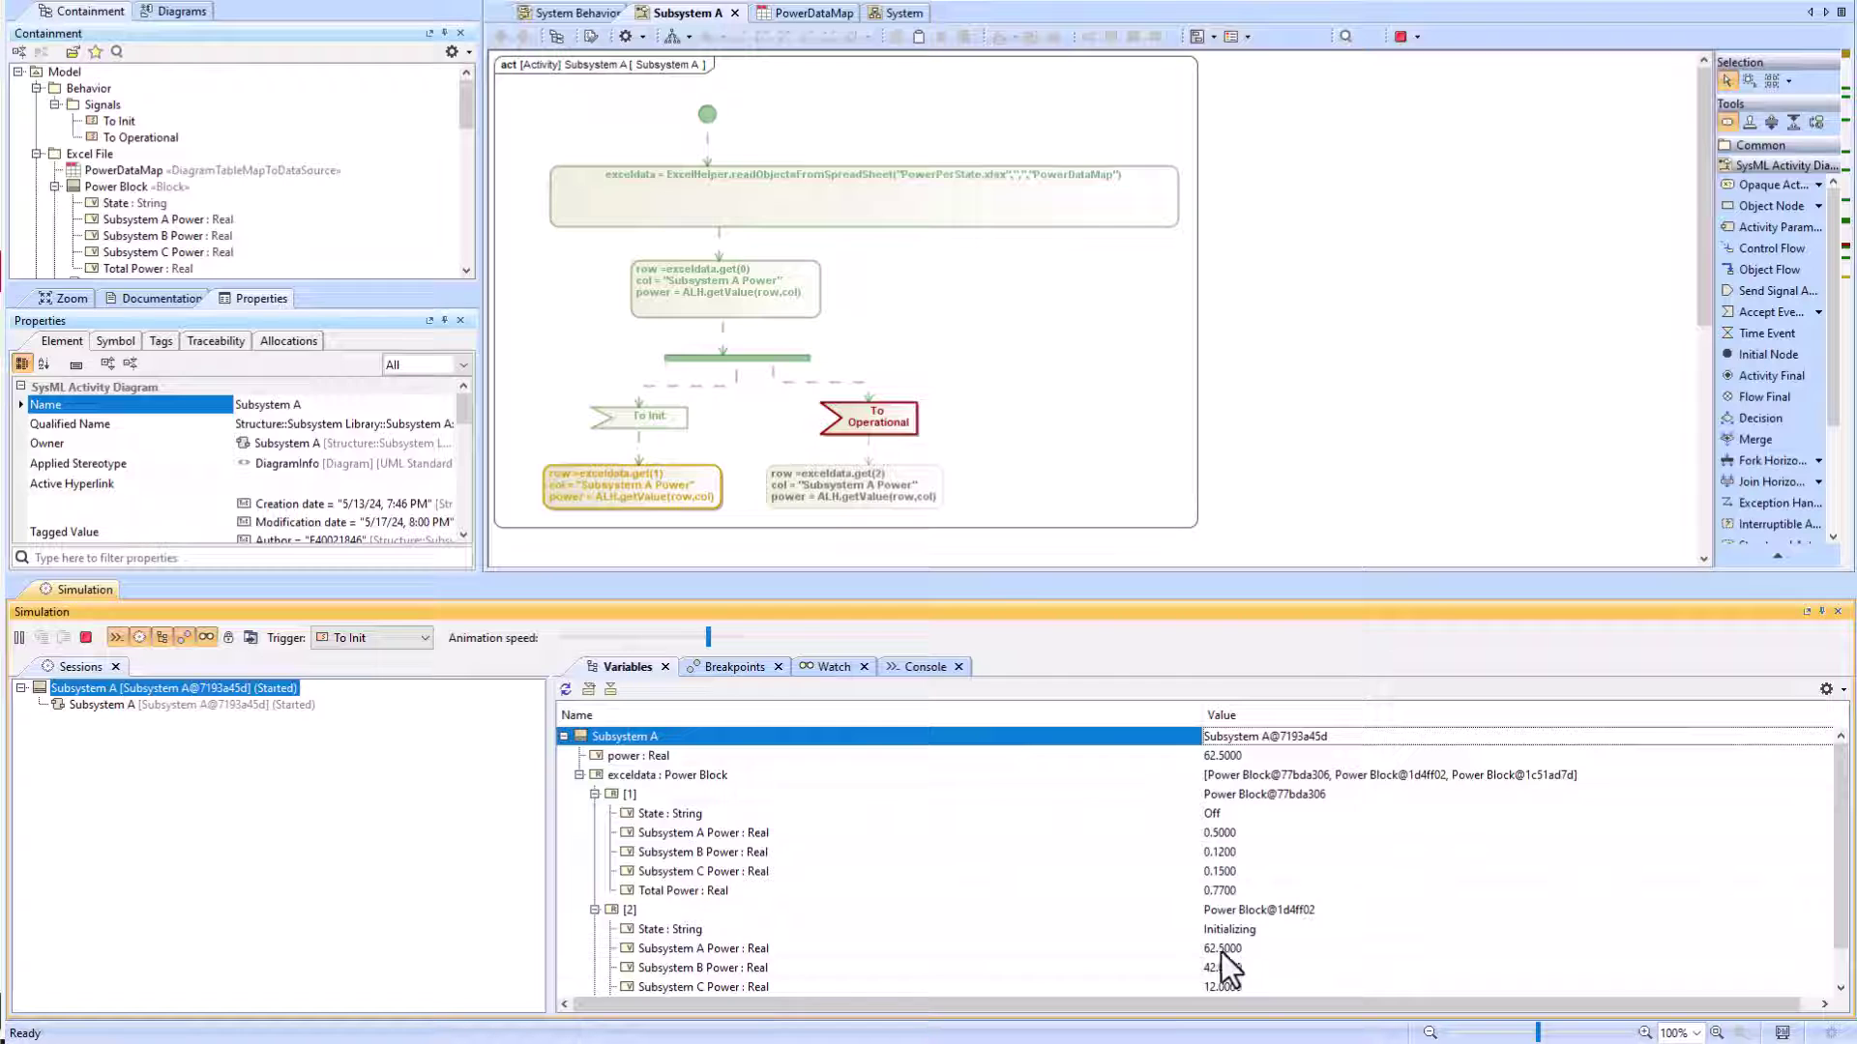
scroll(1152, 816, down, 1)
click(380, 635)
click(362, 658)
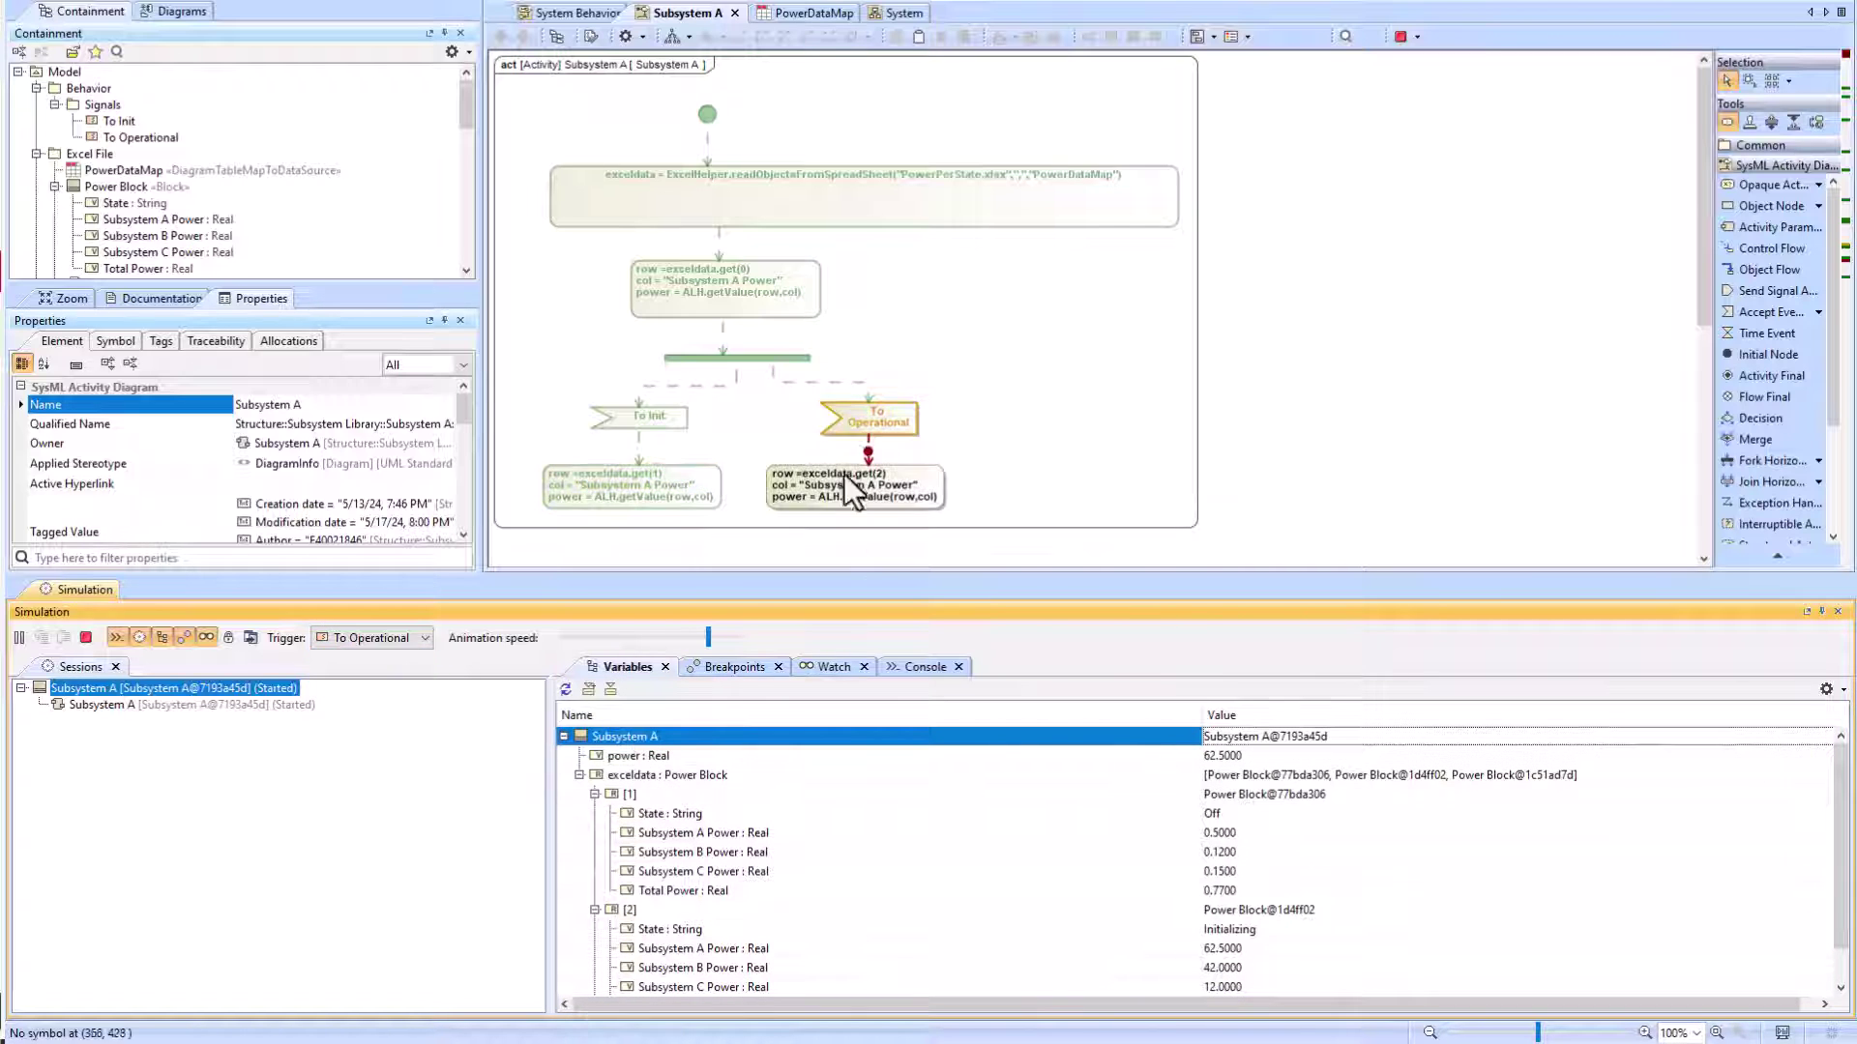
scroll(967, 480, down, 1)
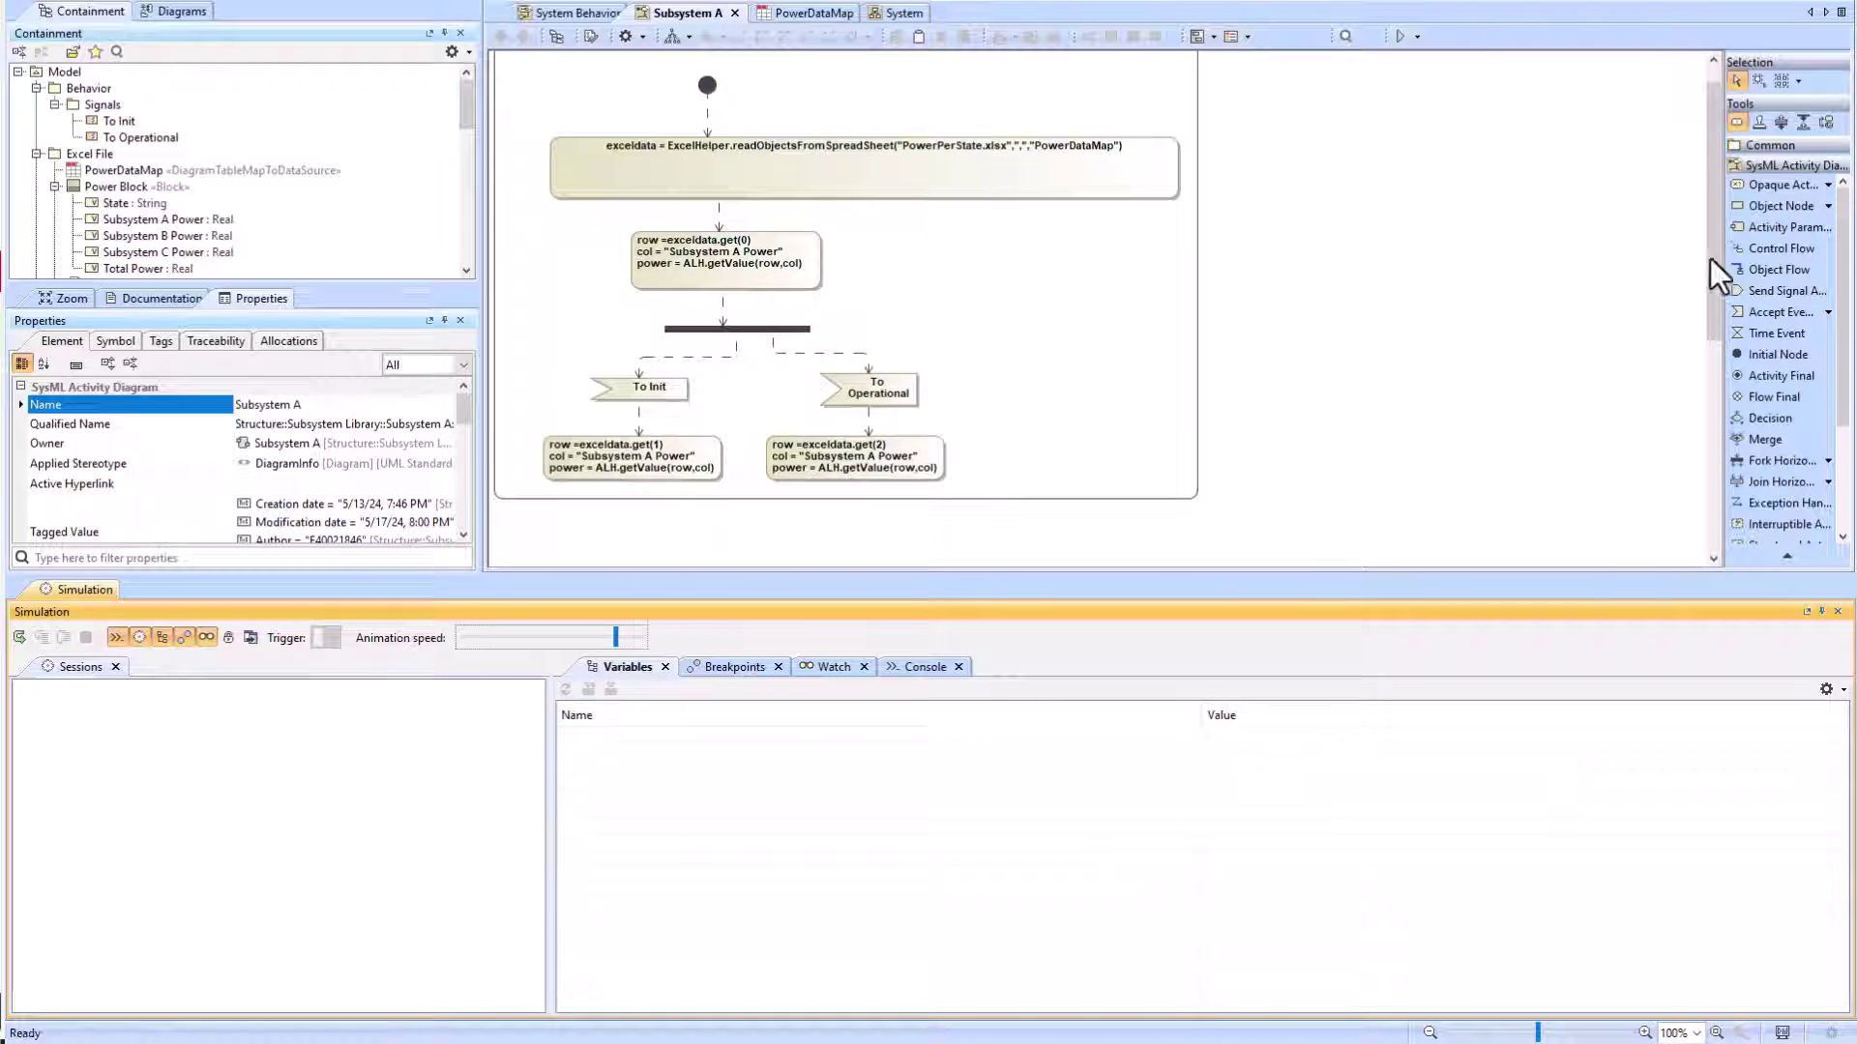
Step: Add a 1000sec time event below the exceldata.get(2) action and connect it from that action
click(1775, 333)
click(849, 530)
text(1000sec)
click(936, 472)
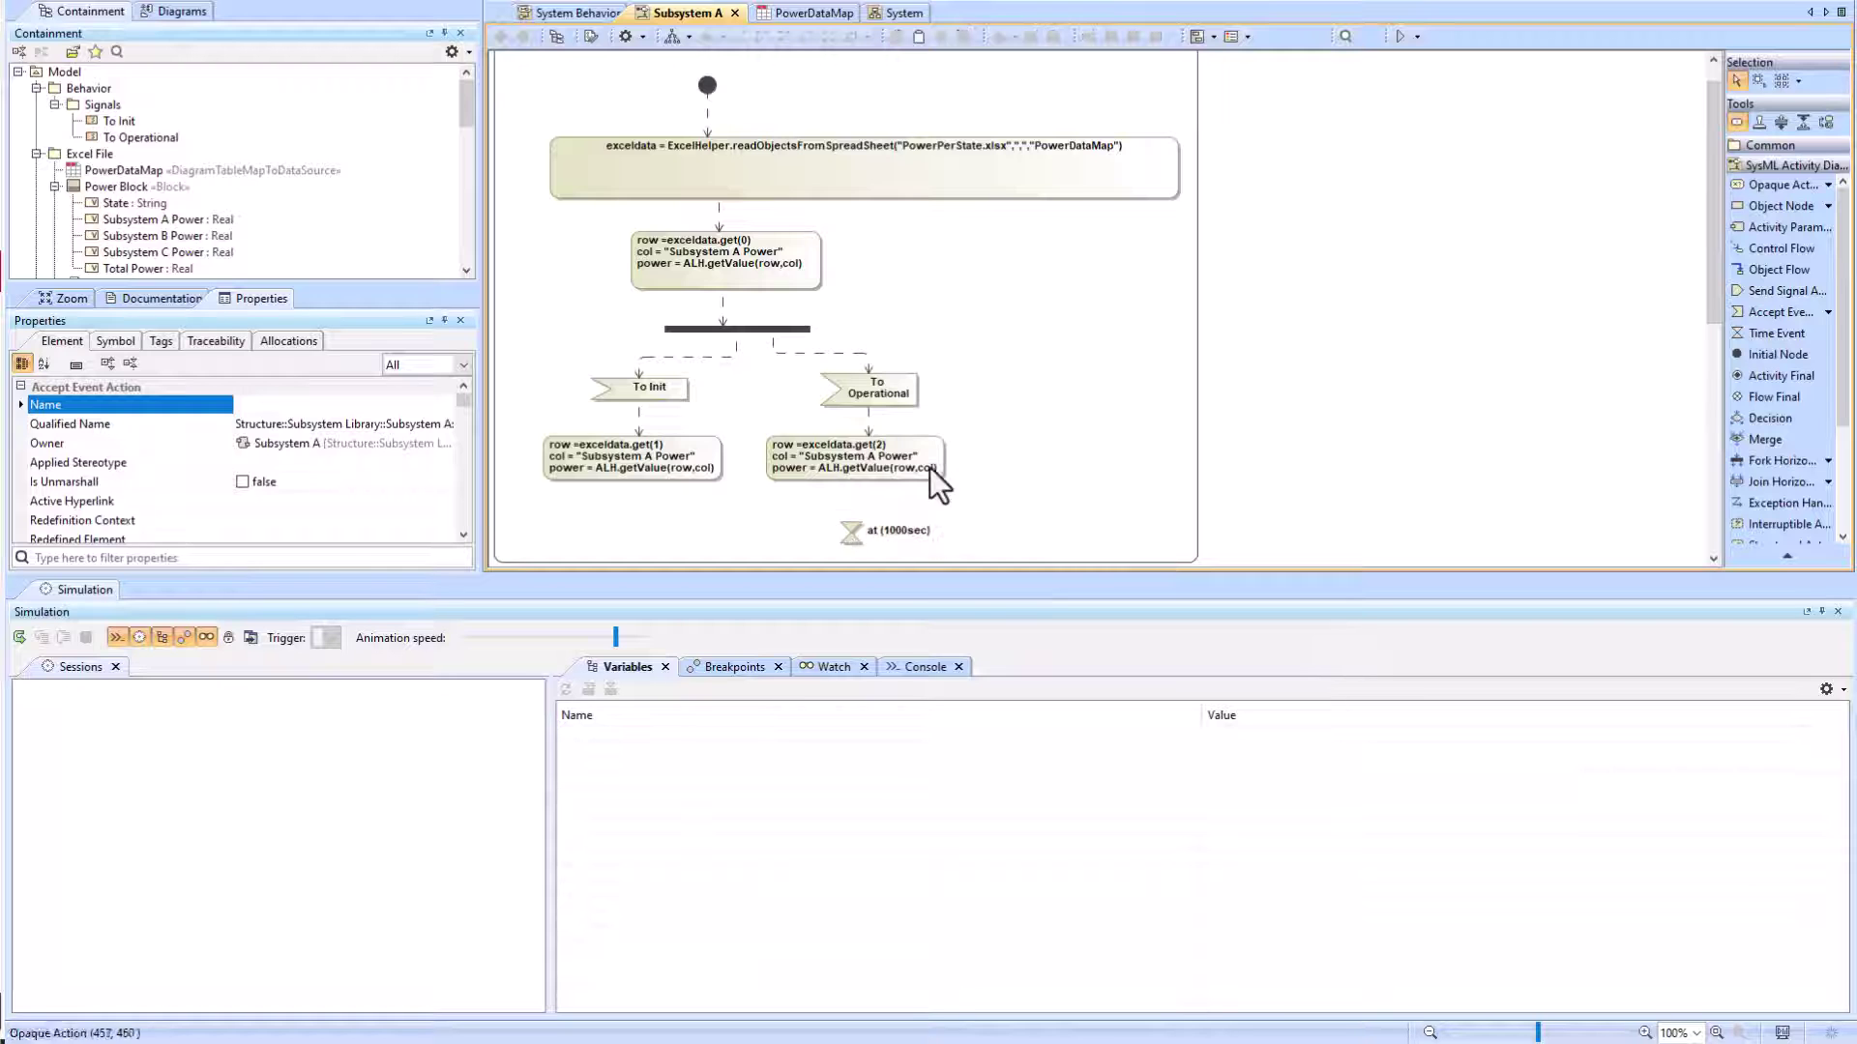
click(962, 450)
click(896, 532)
Step: Rerun the Subsystem A activity and expand the Off and Initializing entries of exceldata
click(1416, 37)
click(1451, 78)
click(21, 637)
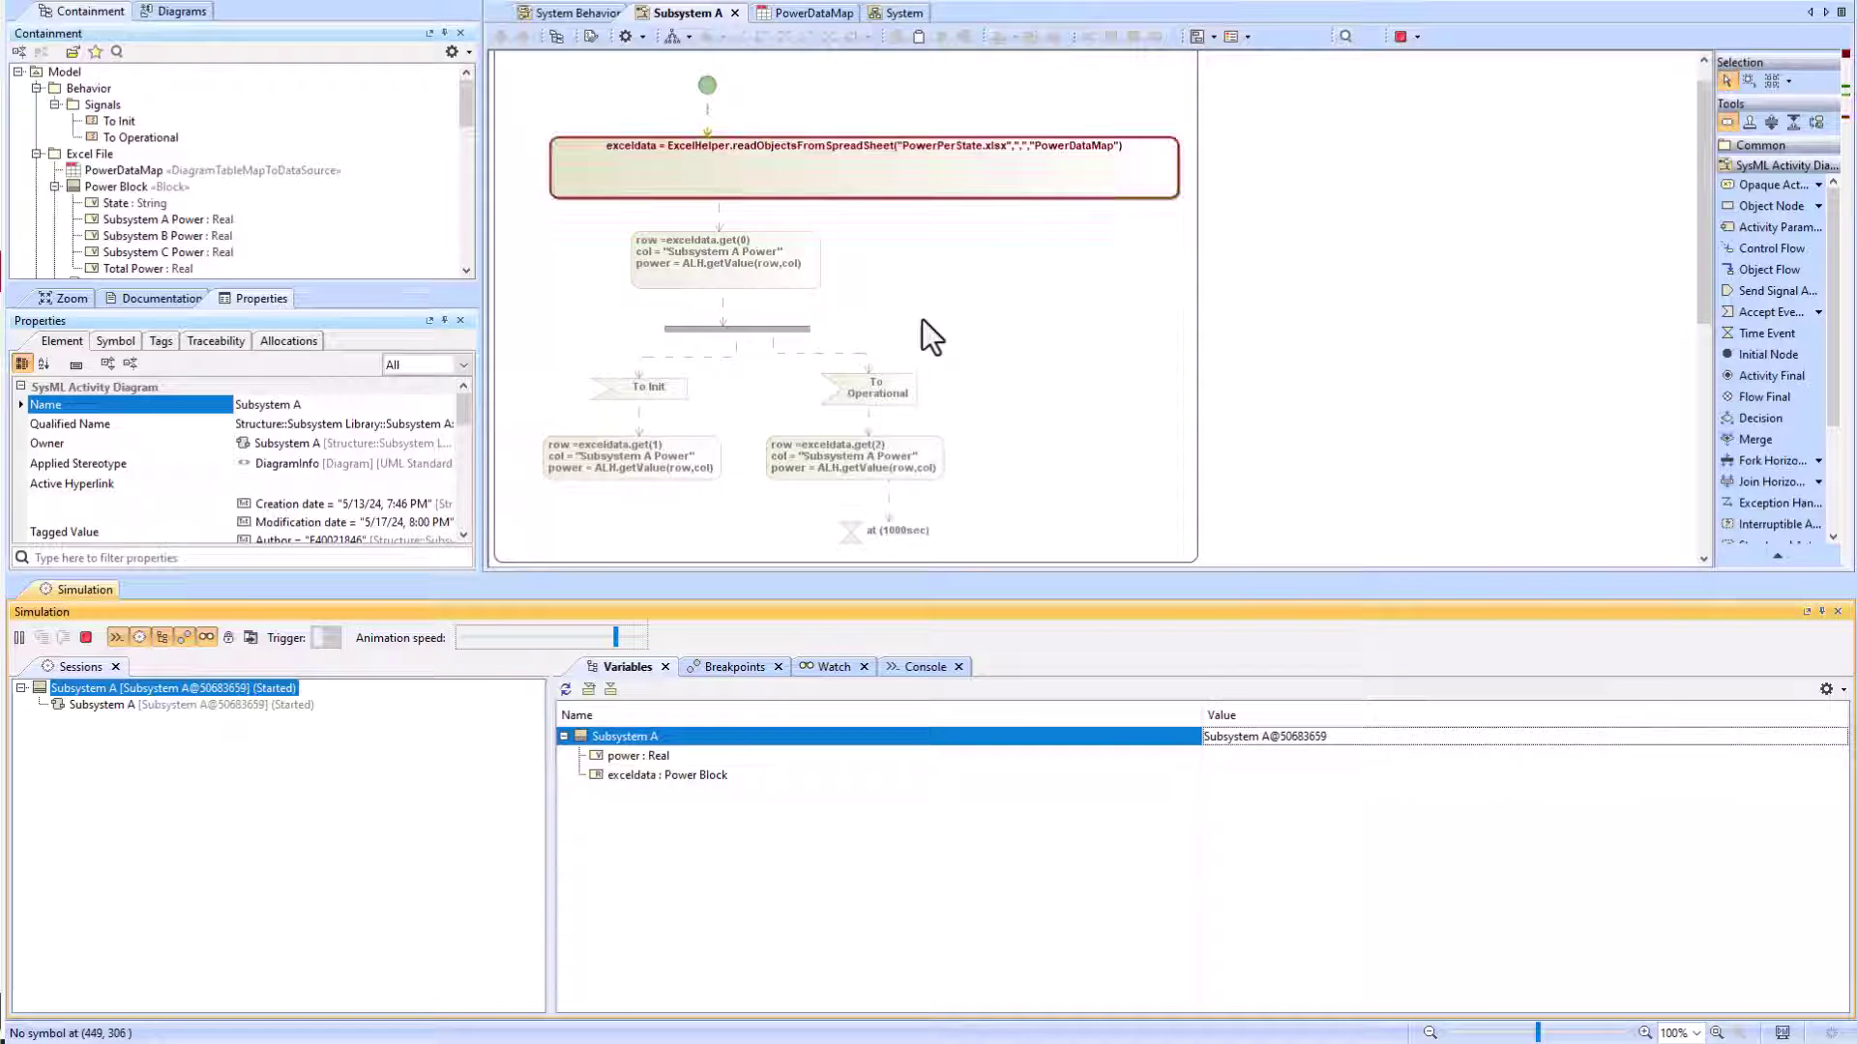
click(579, 774)
click(594, 794)
click(595, 909)
scroll(597, 967, down, 1)
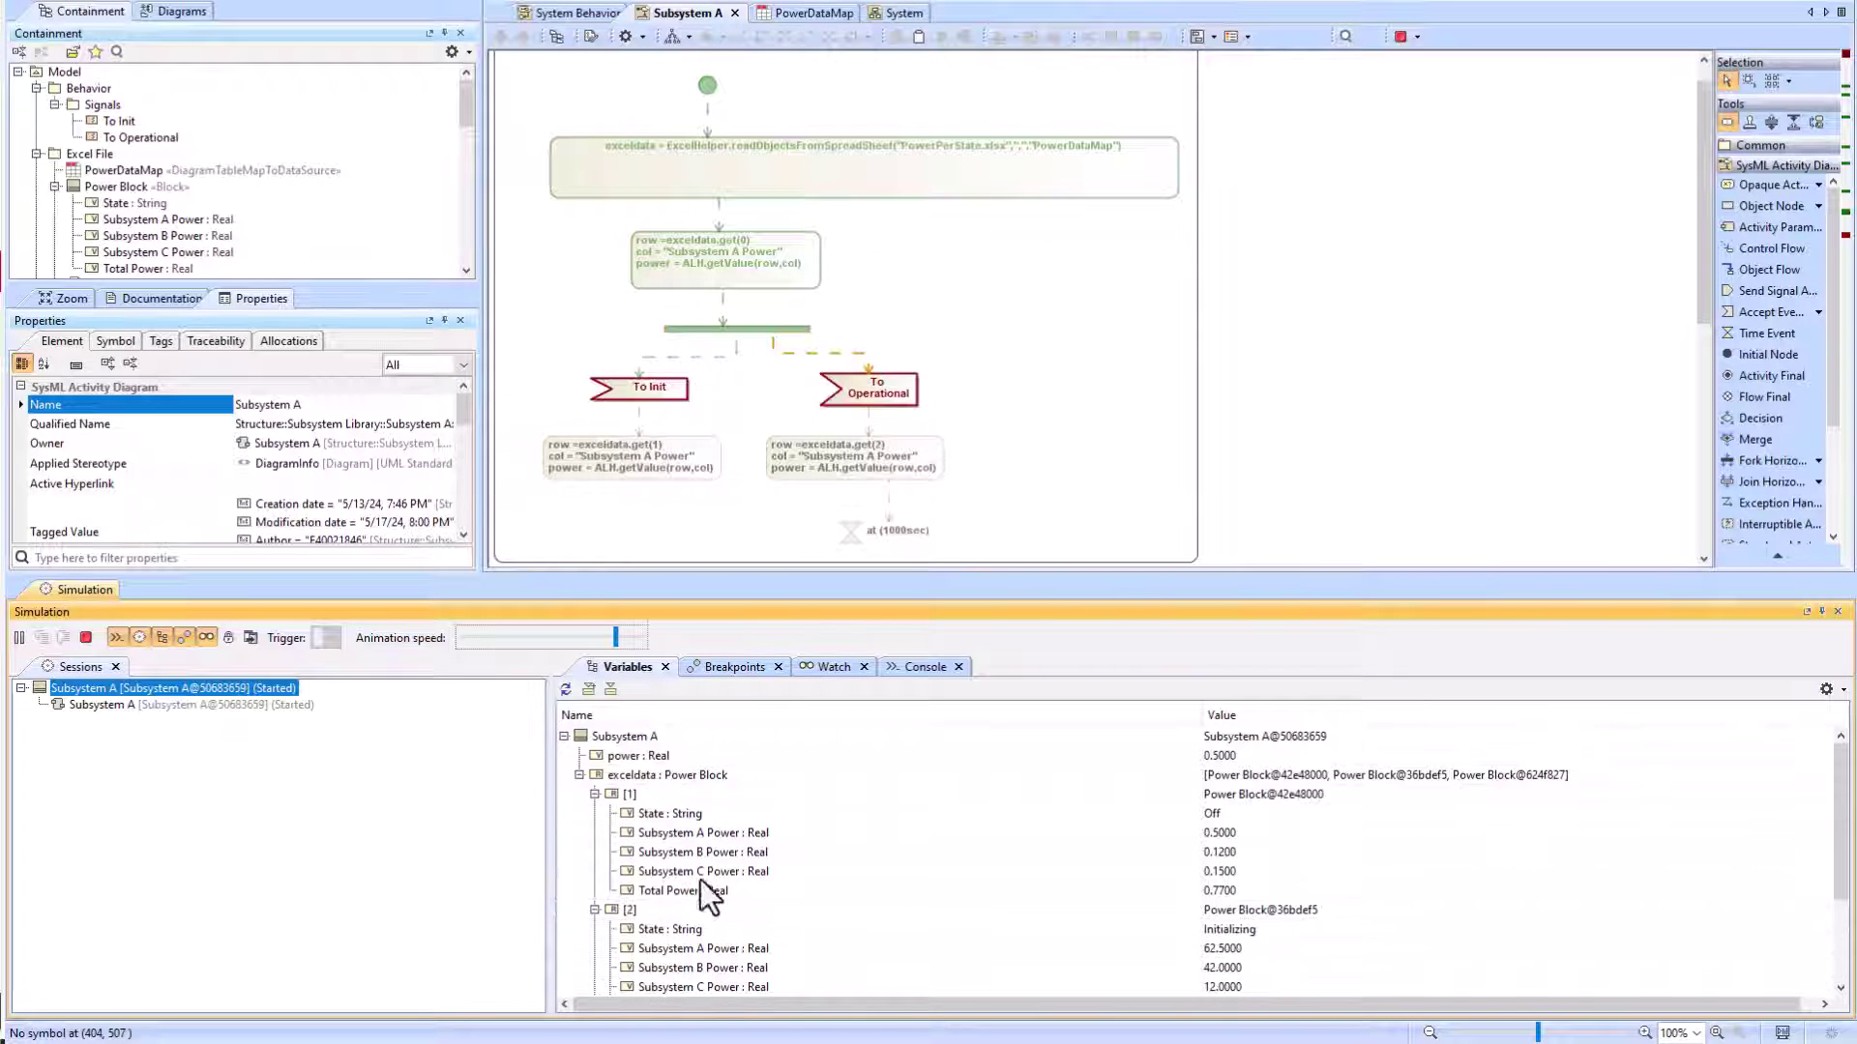
Step: Send both signals to the running activity and check the resulting power value against the exceldata entries
click(420, 638)
click(357, 657)
click(420, 638)
click(324, 658)
scroll(1214, 769, down, 3)
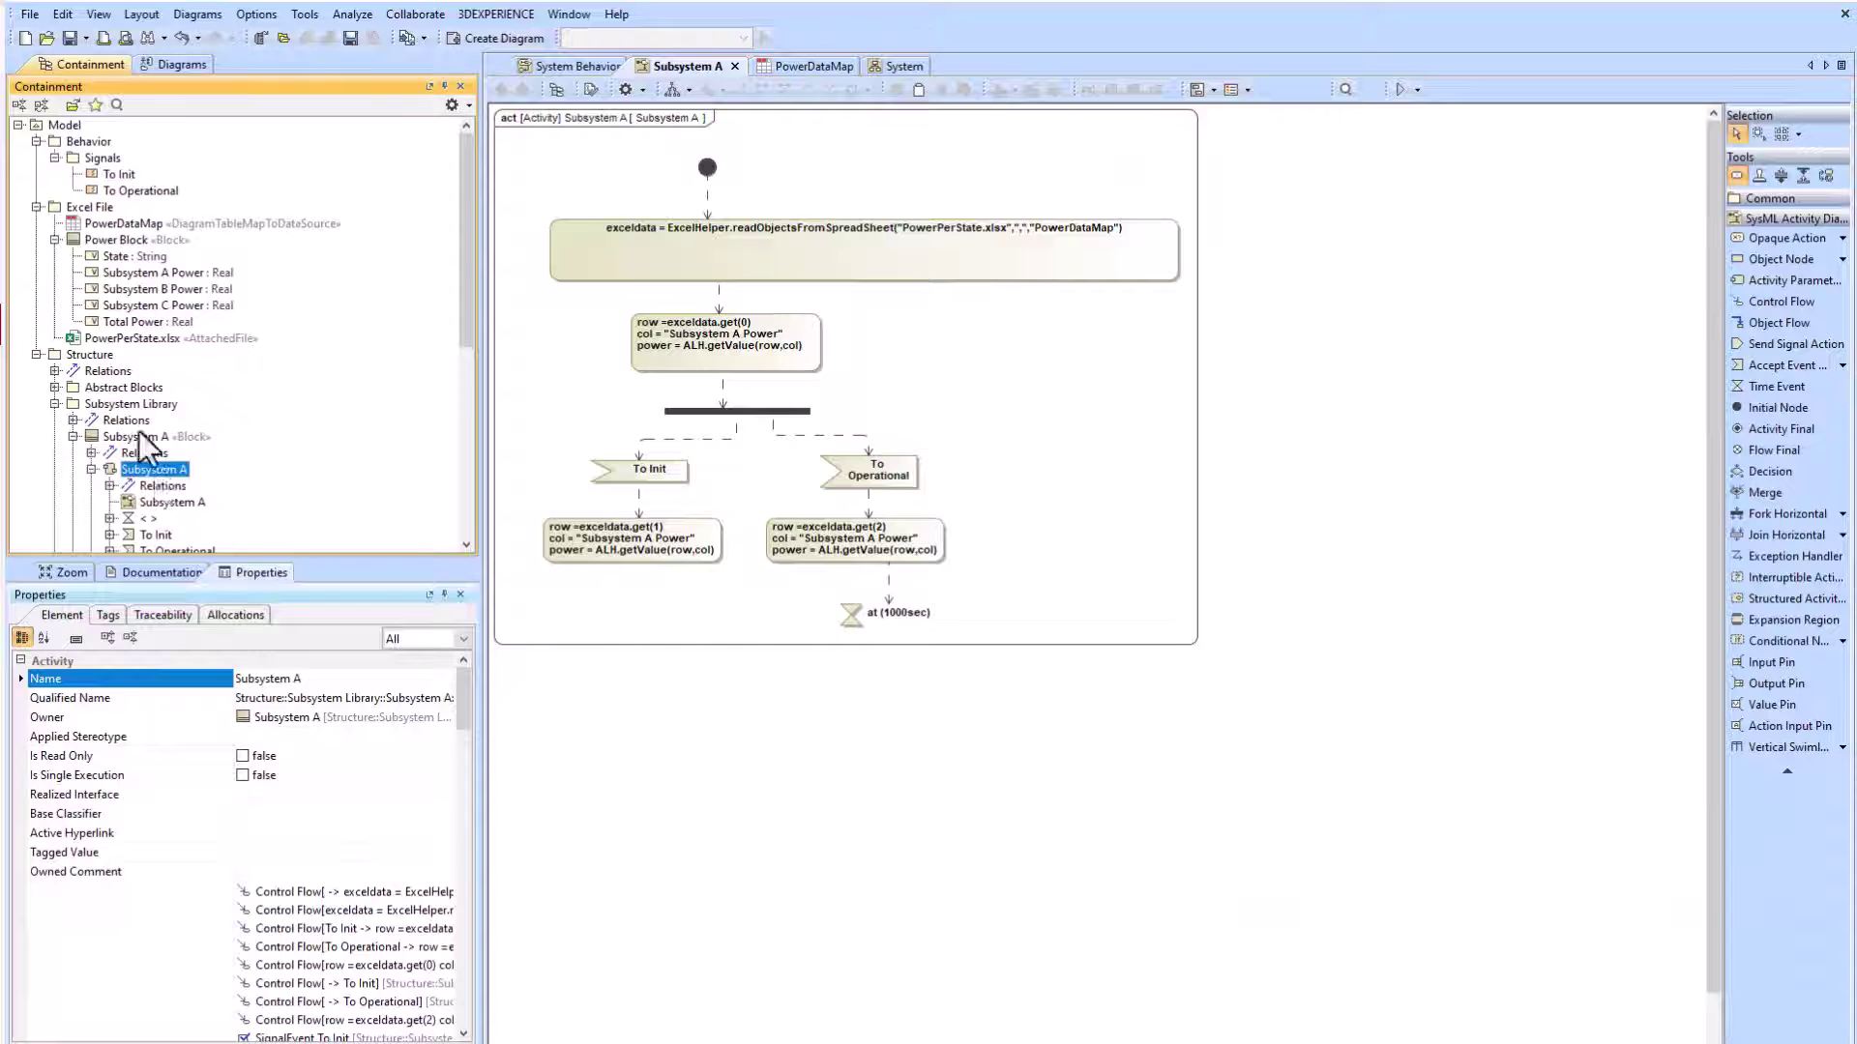
Step: Copy the Subsystem A activity into the Subsystem B block and name the copy Subsystem B
click(73, 388)
click(155, 419)
Step: Open the Subsystem B block's specification and filter its properties by "class"
right_click(150, 387)
click(225, 471)
click(758, 756)
text(class)
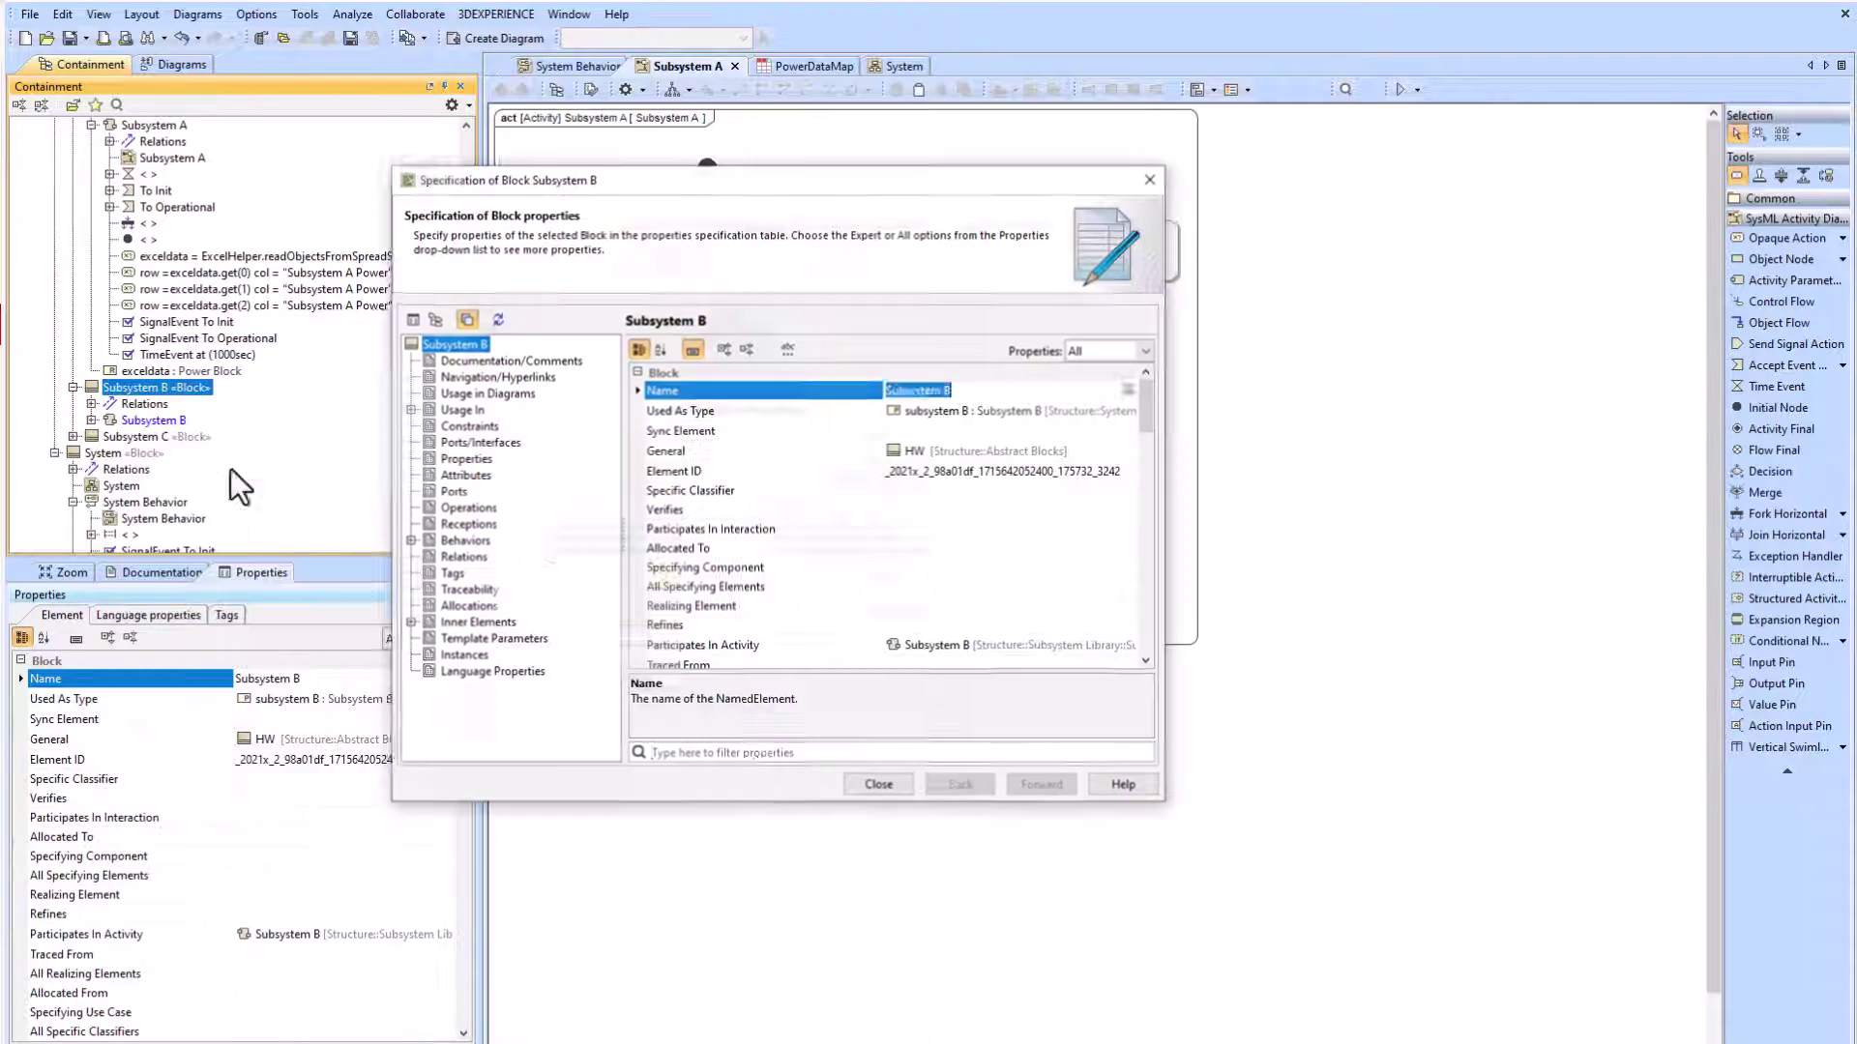
click(862, 528)
key(Escape)
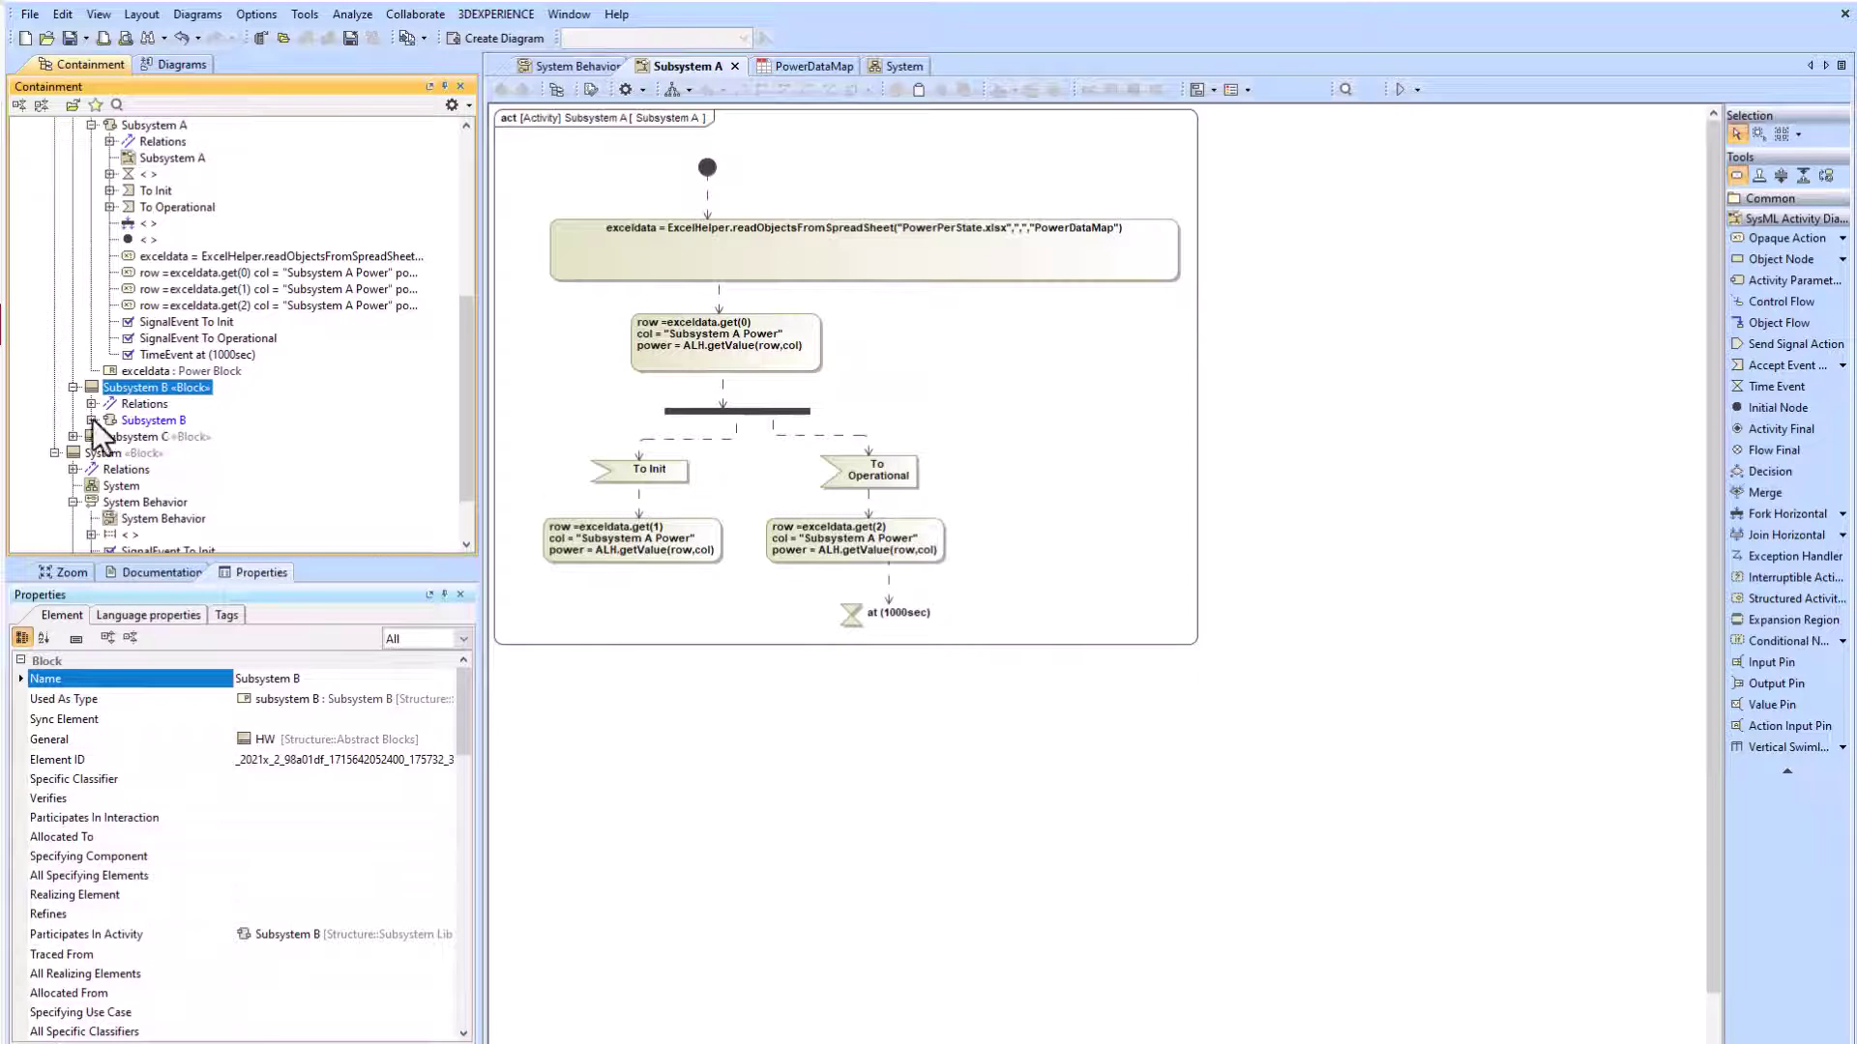
Step: Open the Subsystem B activity diagram, set col to "Subsystem B Power" in all three opaque actions and run the activity
double_click(155, 419)
click(735, 339)
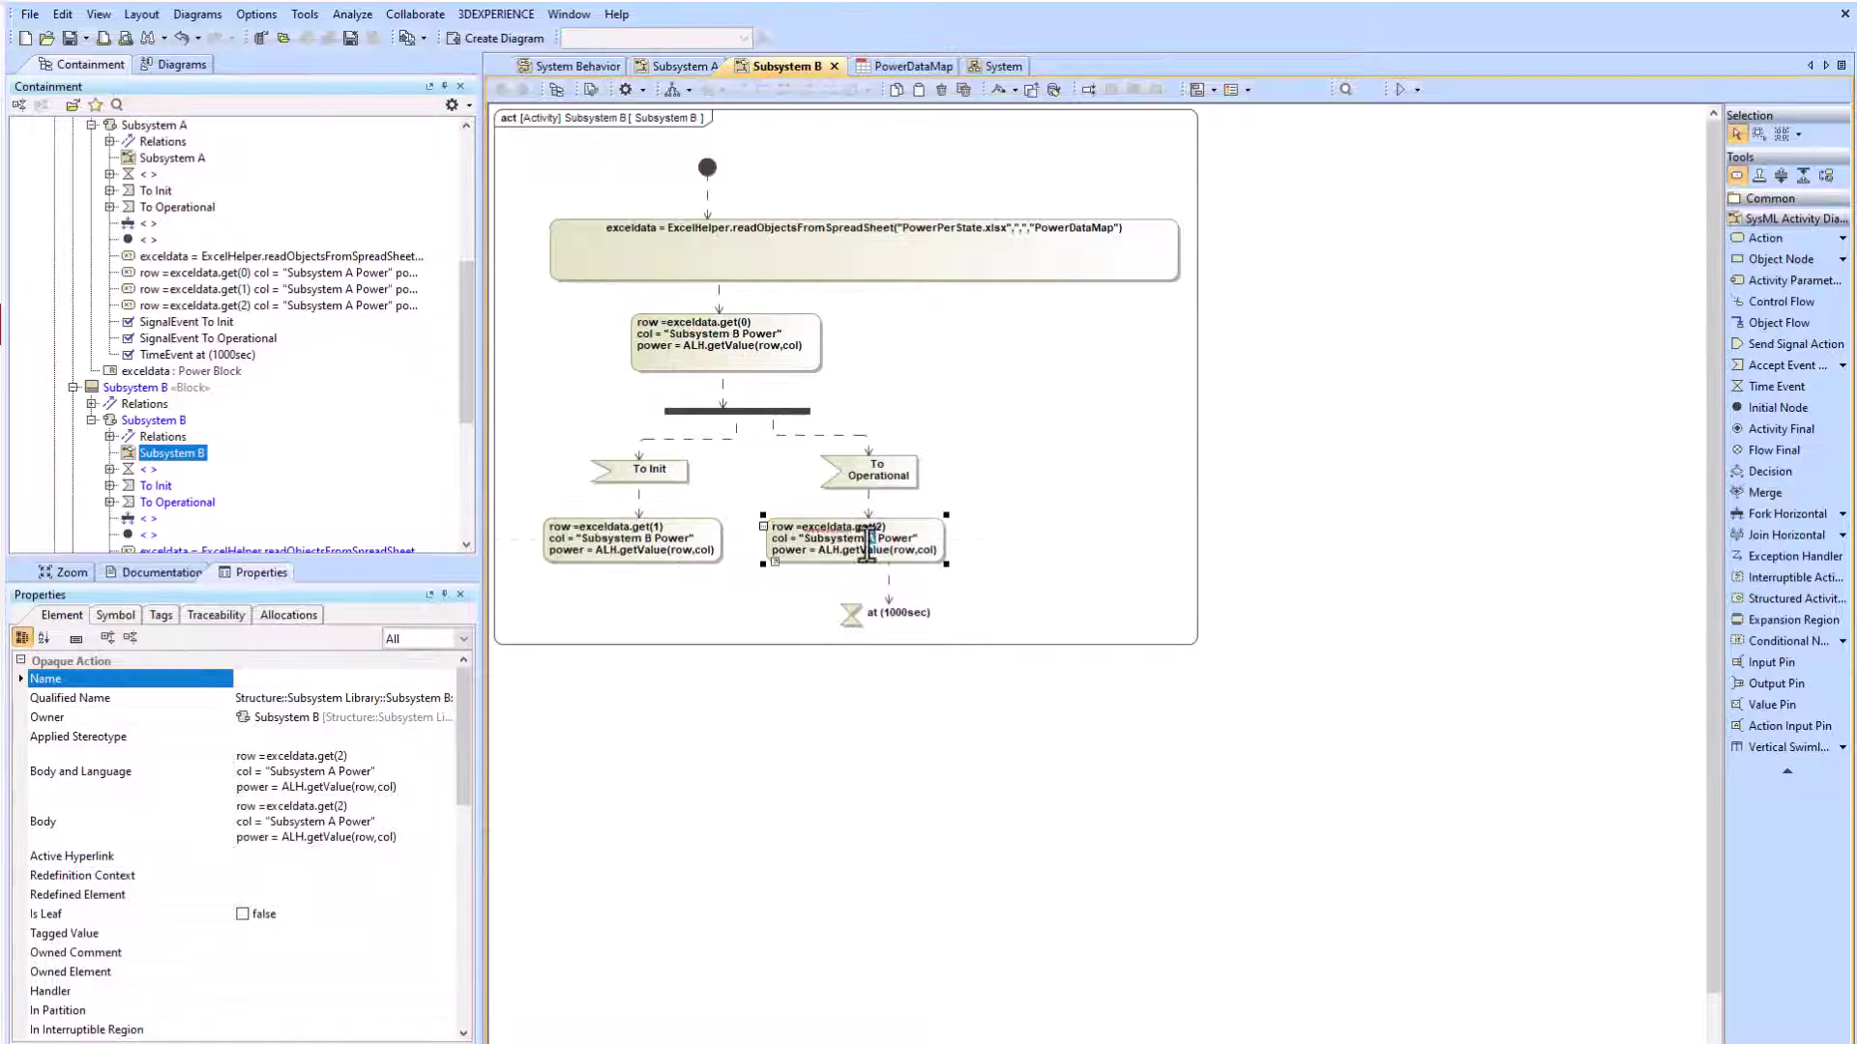
click(746, 291)
click(1400, 89)
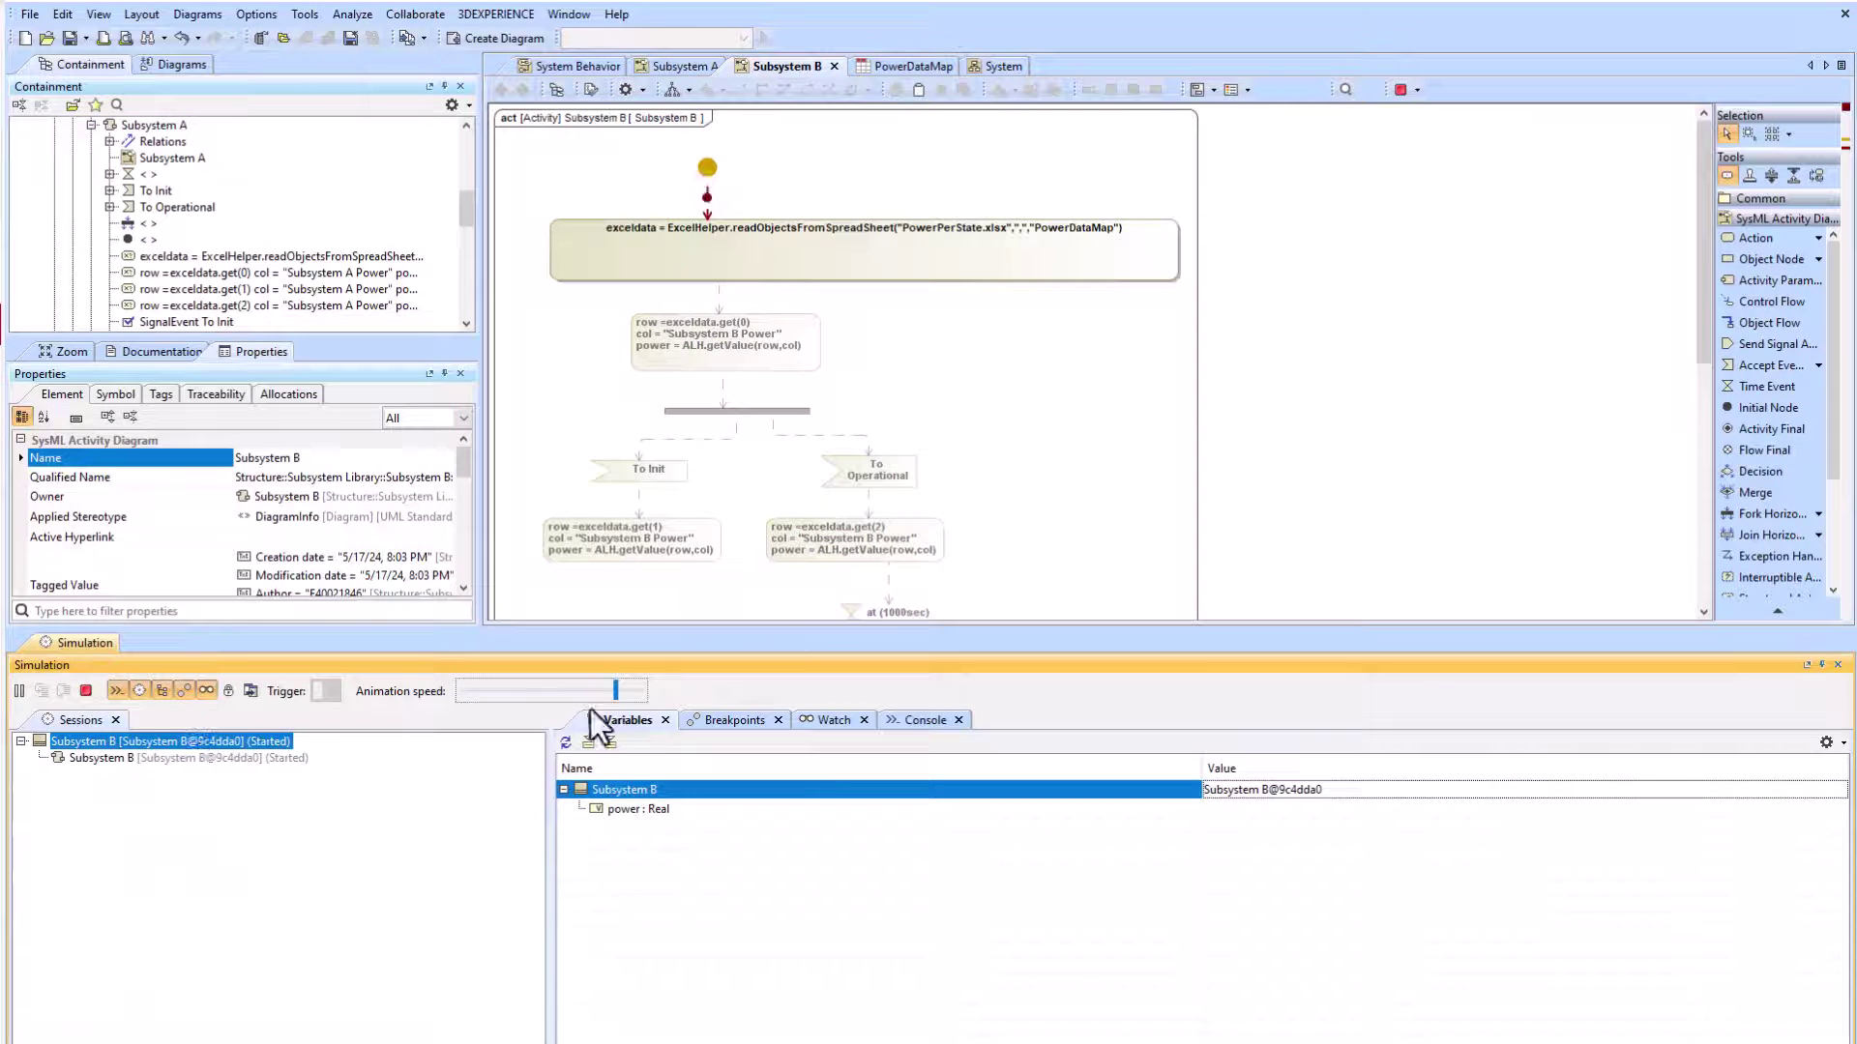
Step: End the Subsystem B simulation and collapse the Subsystem A and Subsystem B blocks in the model tree
click(679, 66)
scroll(172, 249, up, 2)
scroll(172, 250, up, 4)
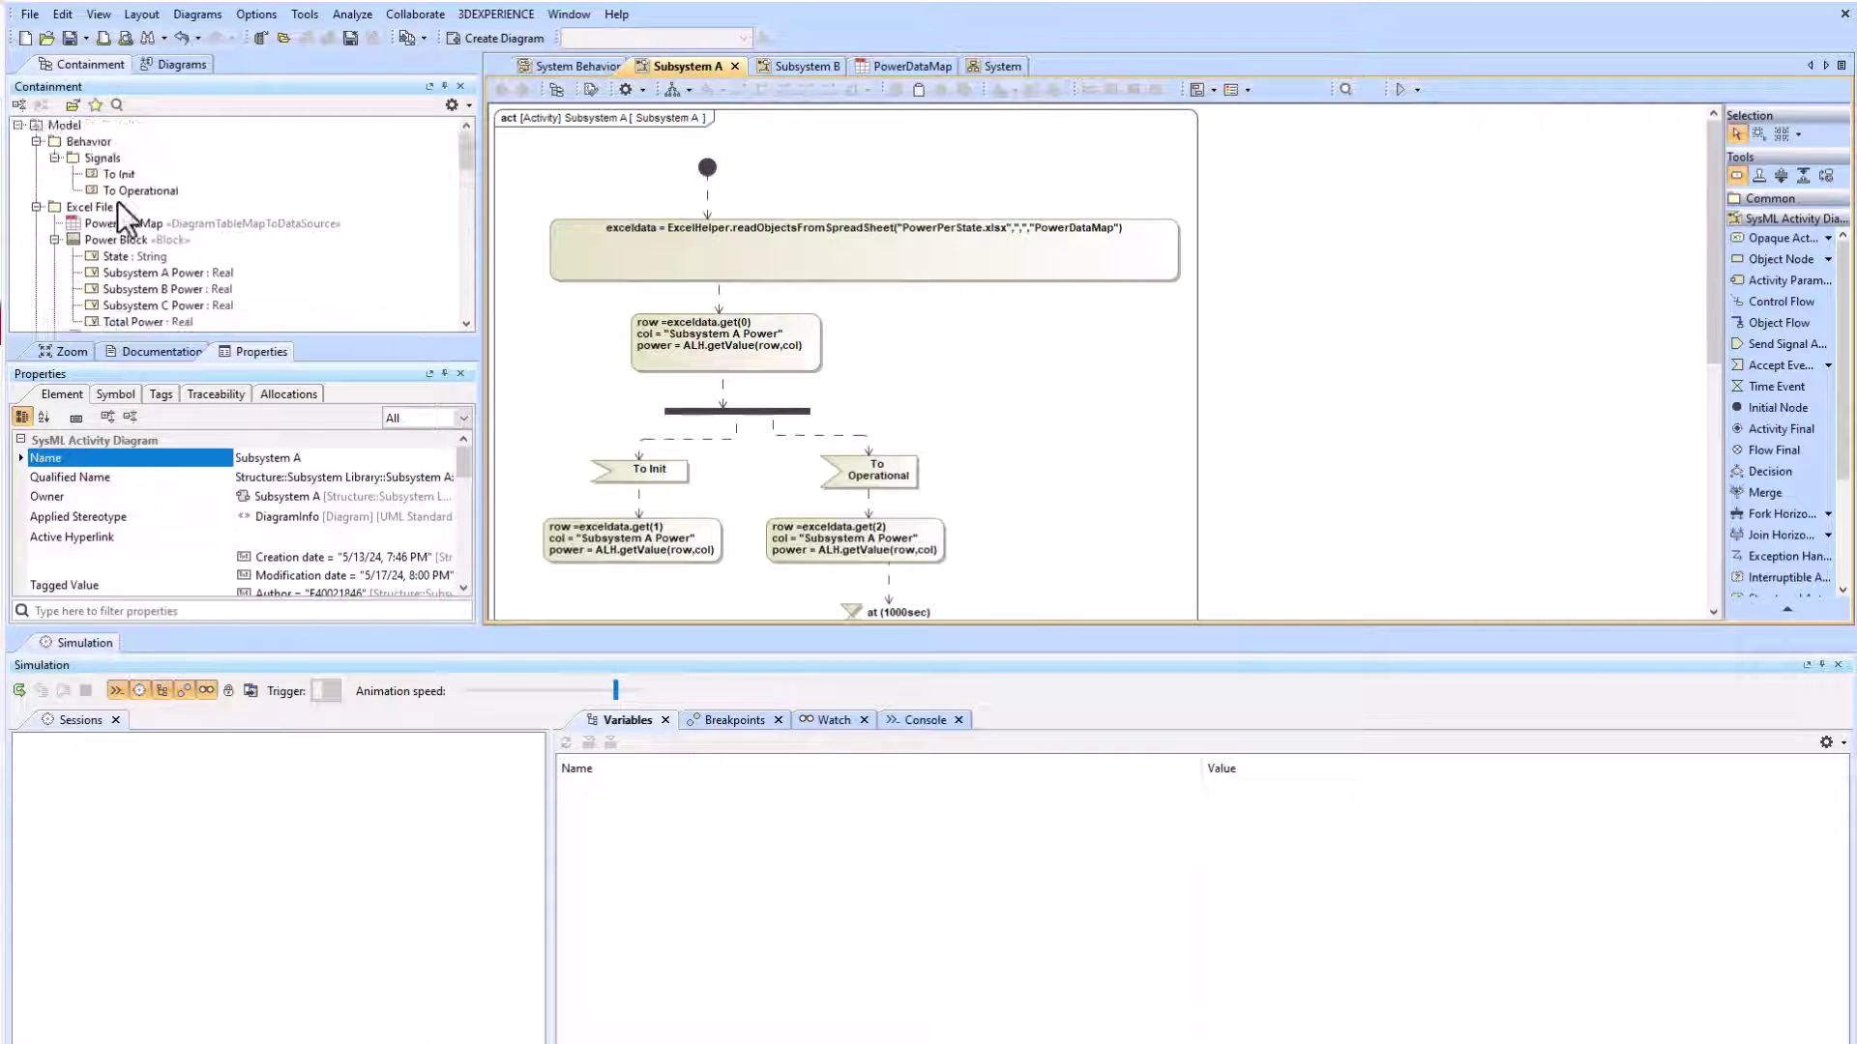
click(1837, 665)
scroll(136, 383, down, 8)
scroll(131, 290, up, 10)
click(72, 437)
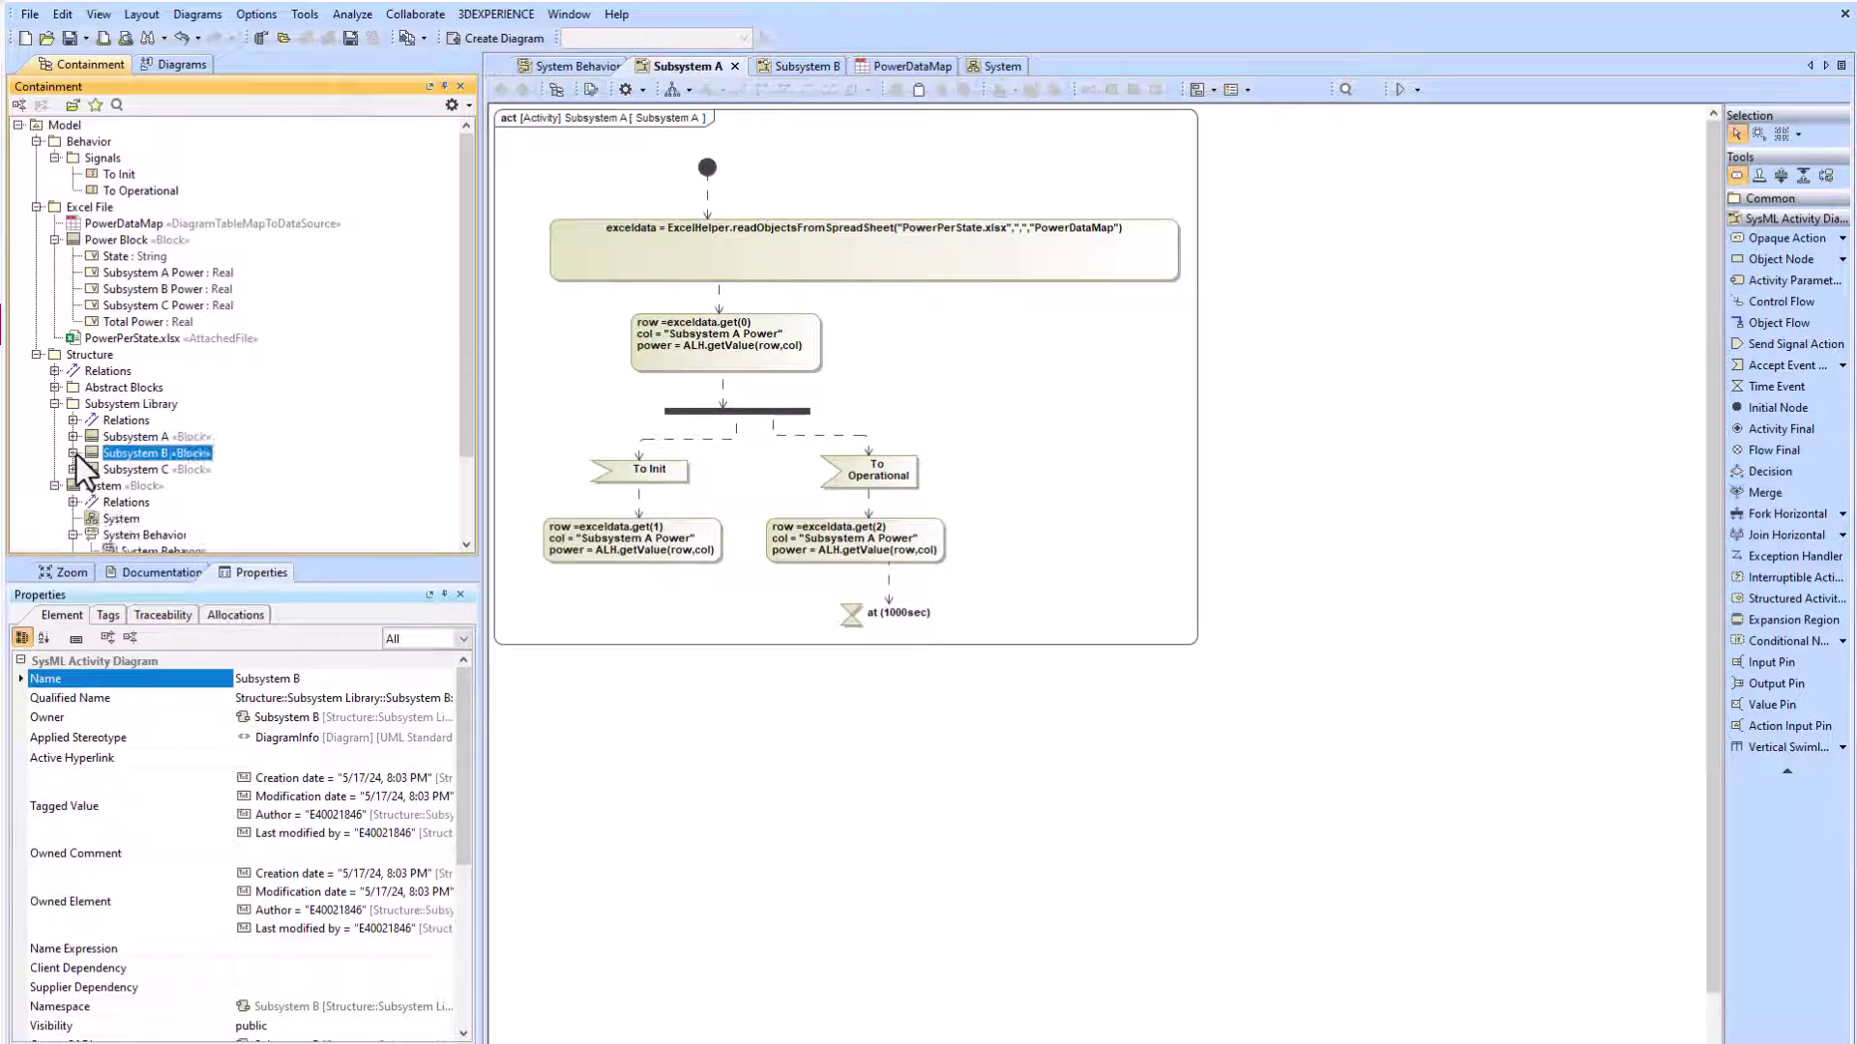
click(72, 453)
Step: Open the System block definition diagram and move Power Block clear of the subsystem blocks
double_click(121, 518)
scroll(1373, 345, up, 1)
drag(1196, 374, 1518, 201)
drag(1518, 251, 1489, 573)
Step: Add a reference property named exceldata to the Subsystem B block and set its type to Power Block
double_click(909, 329)
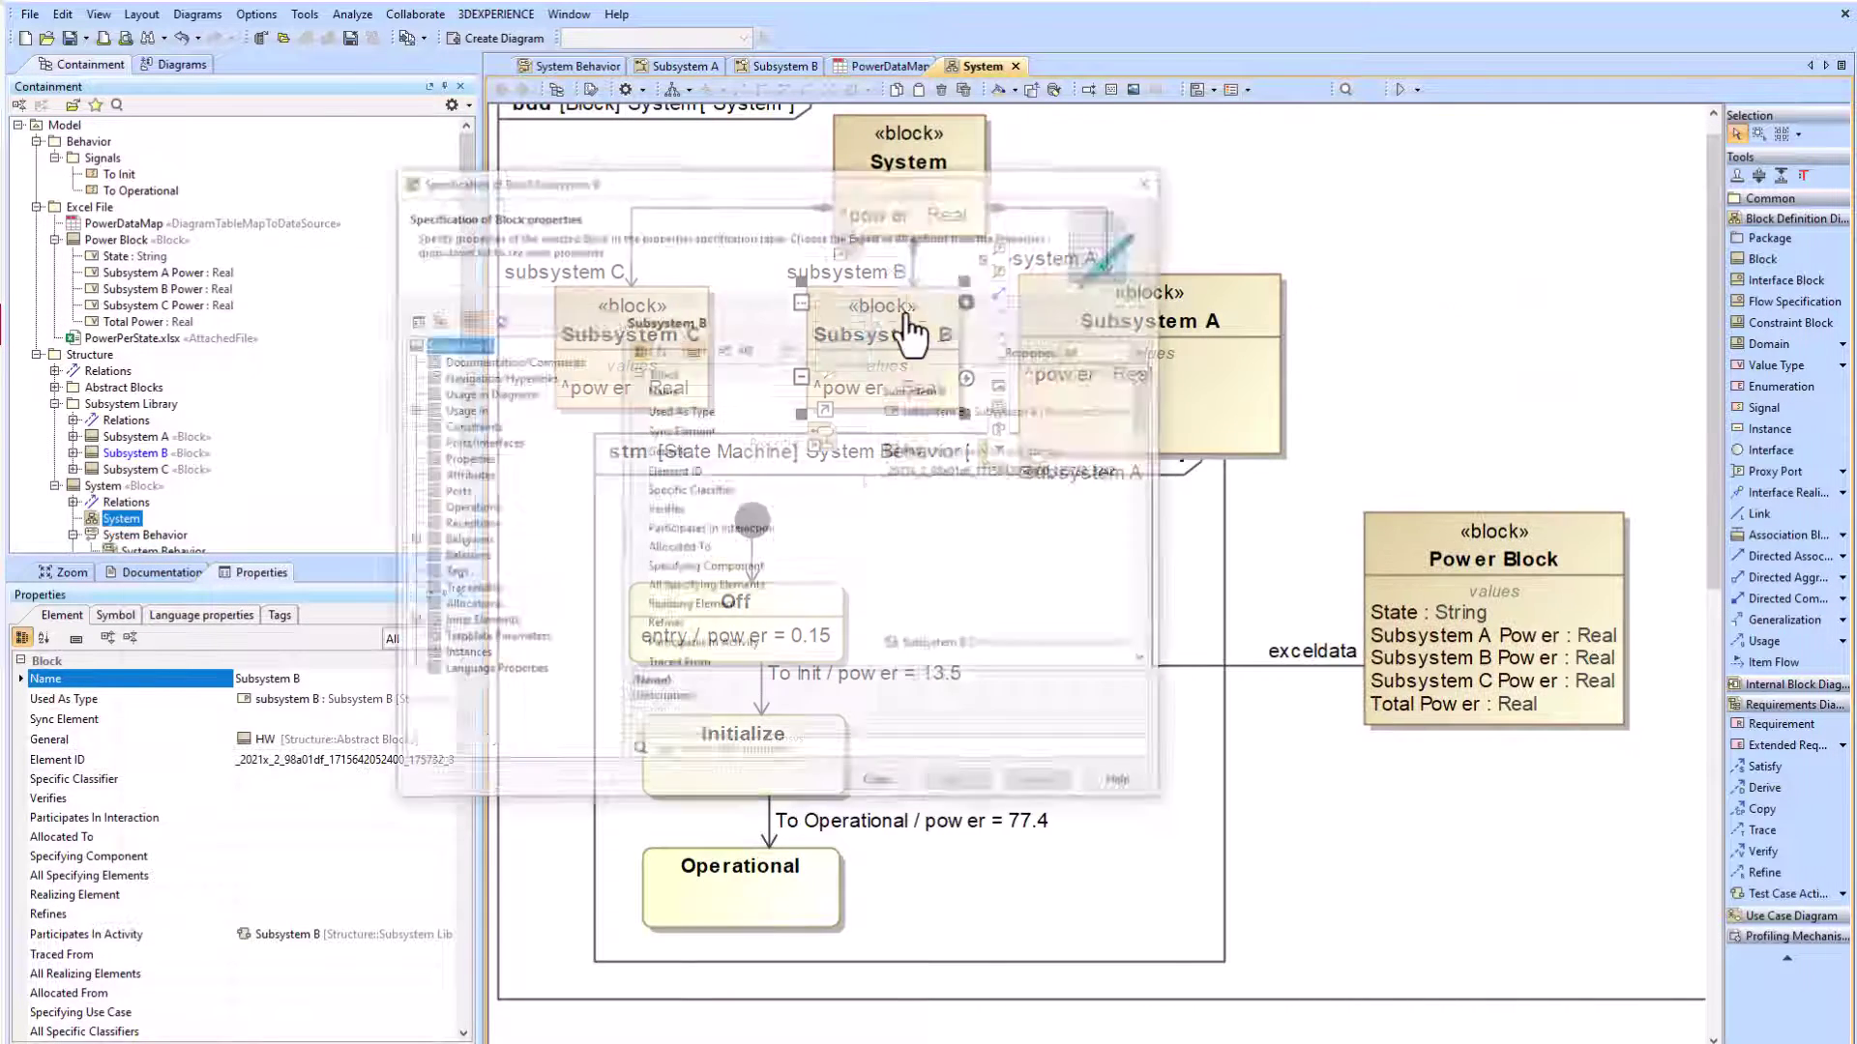
click(215, 550)
click(686, 842)
click(721, 903)
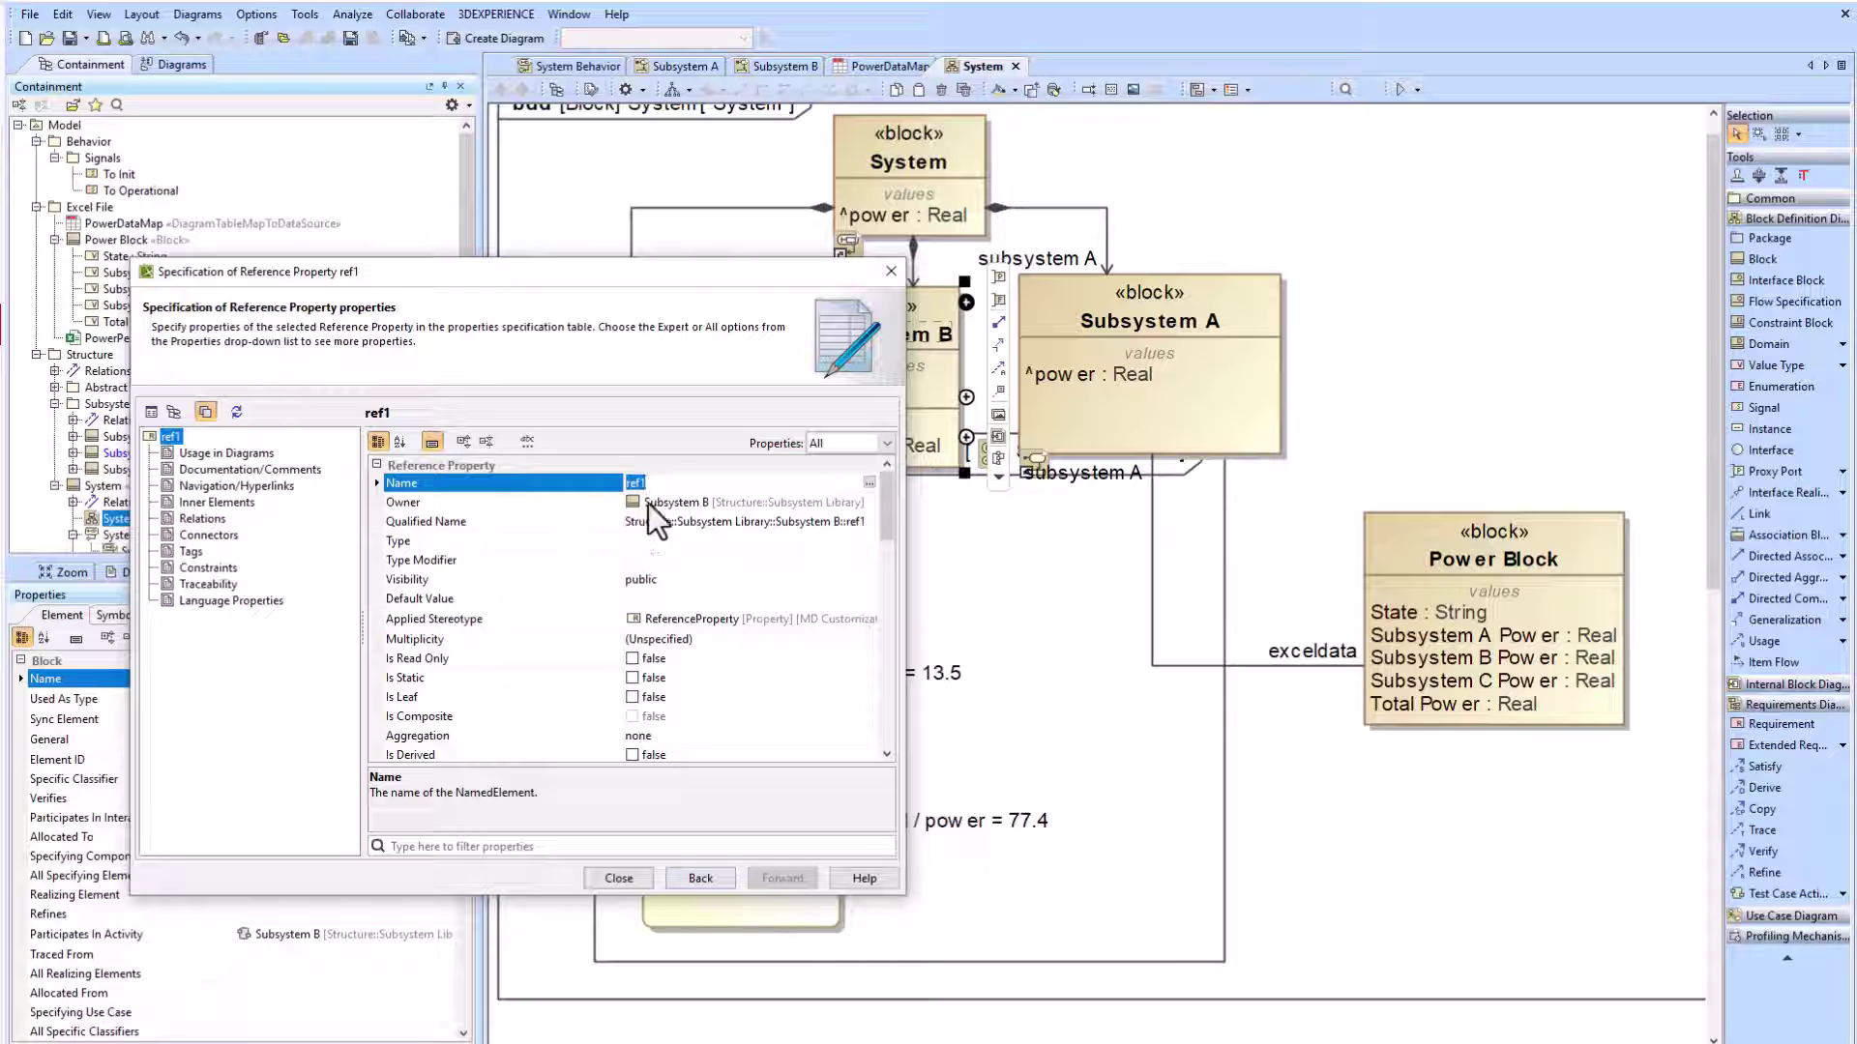
drag(625, 285, 584, 284)
text(exceldata)
click(595, 538)
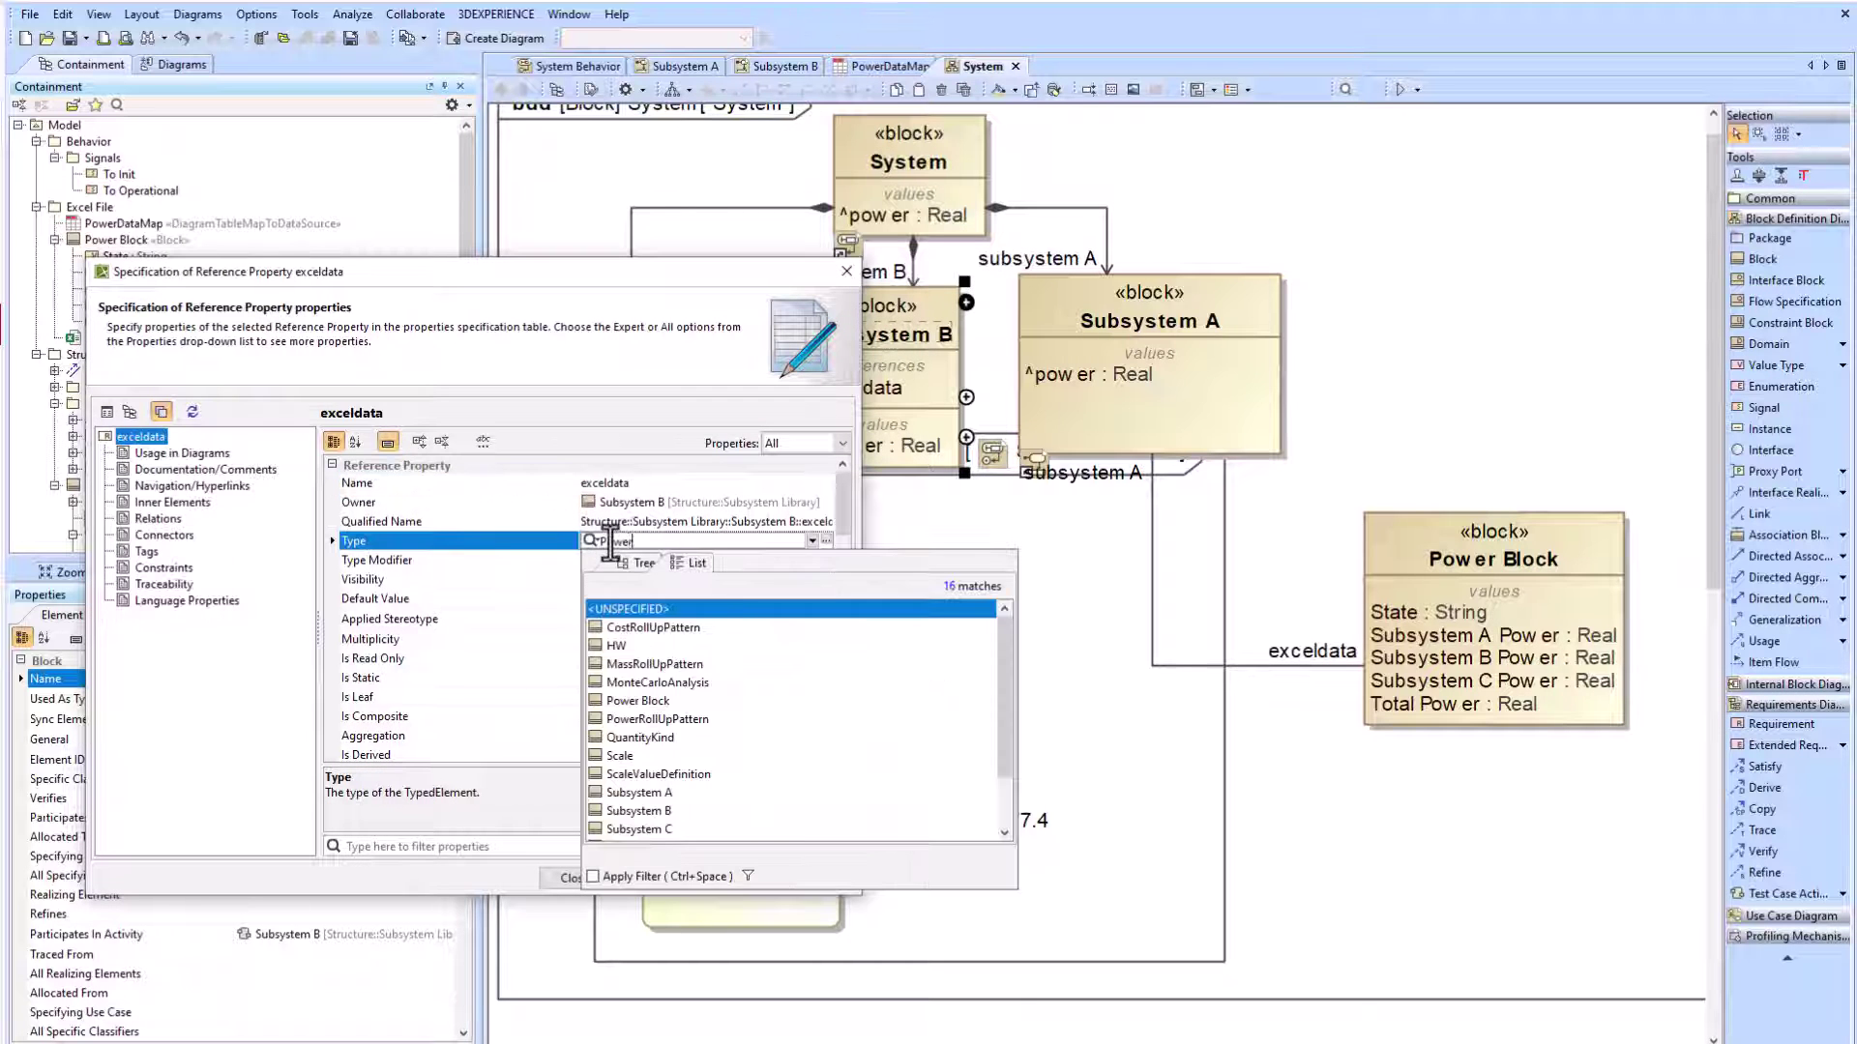
click(648, 803)
click(641, 878)
click(574, 878)
Step: Reposition the Subsystem B block and remove the exceldata association line between Subsystem A and Power Block
drag(967, 339, 914, 339)
drag(891, 387, 1383, 851)
drag(1397, 527, 1267, 547)
key(Delete)
click(1101, 613)
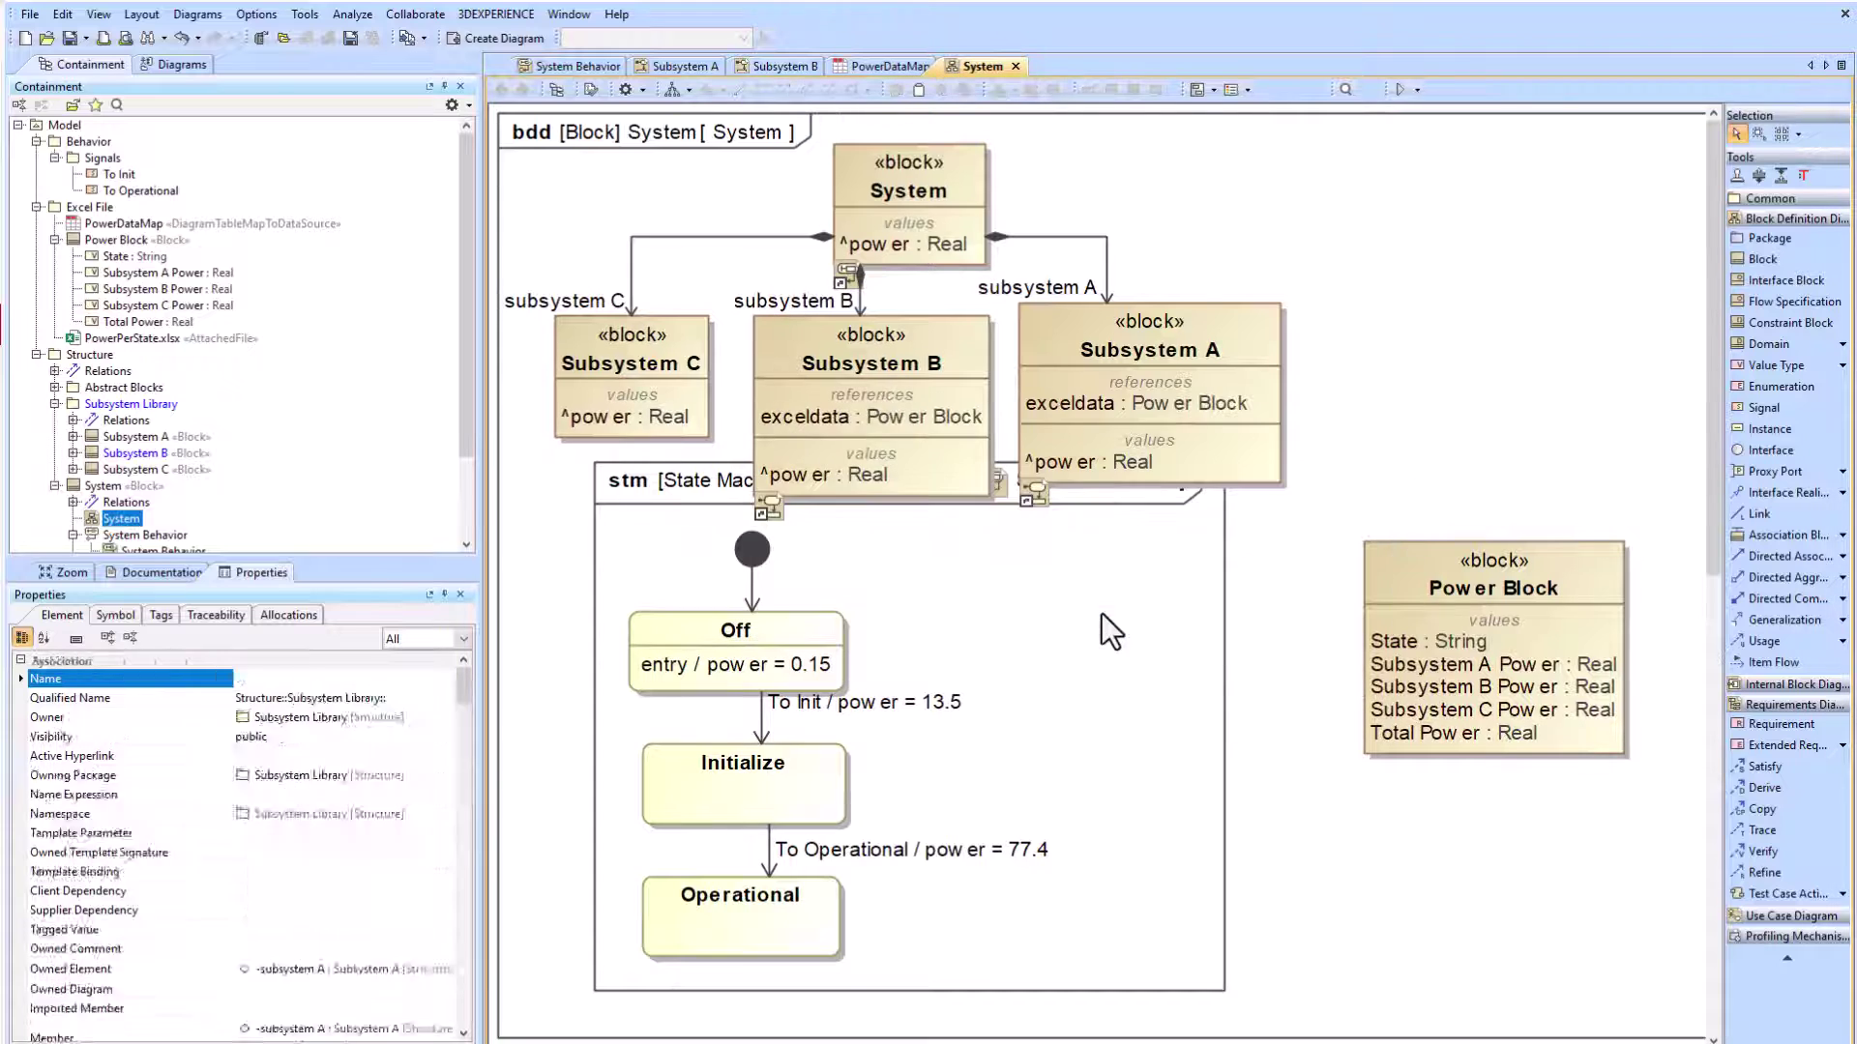
Step: Add a reference property named exceldata to the Subsystem C block and set its type to Power Block
double_click(625, 360)
click(636, 839)
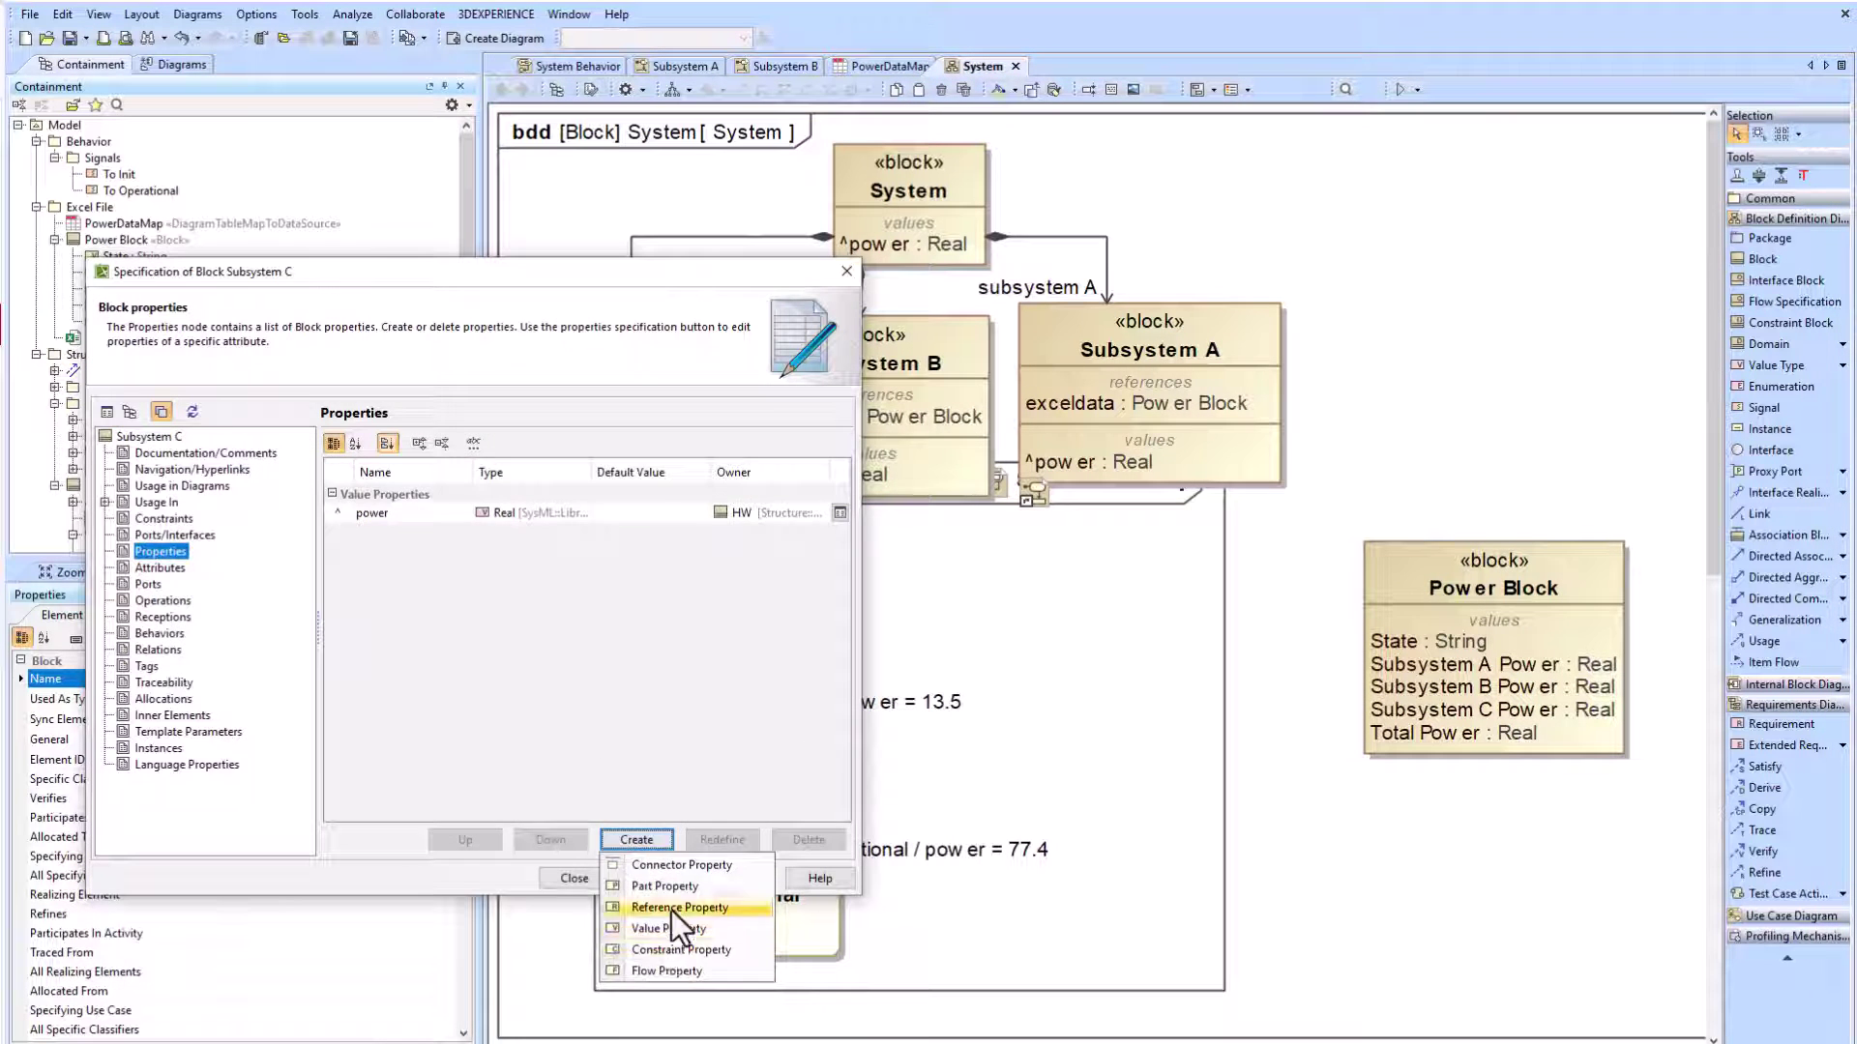
click(669, 919)
text(exceldata)
click(594, 540)
text(Power Block [Excel File)
click(637, 627)
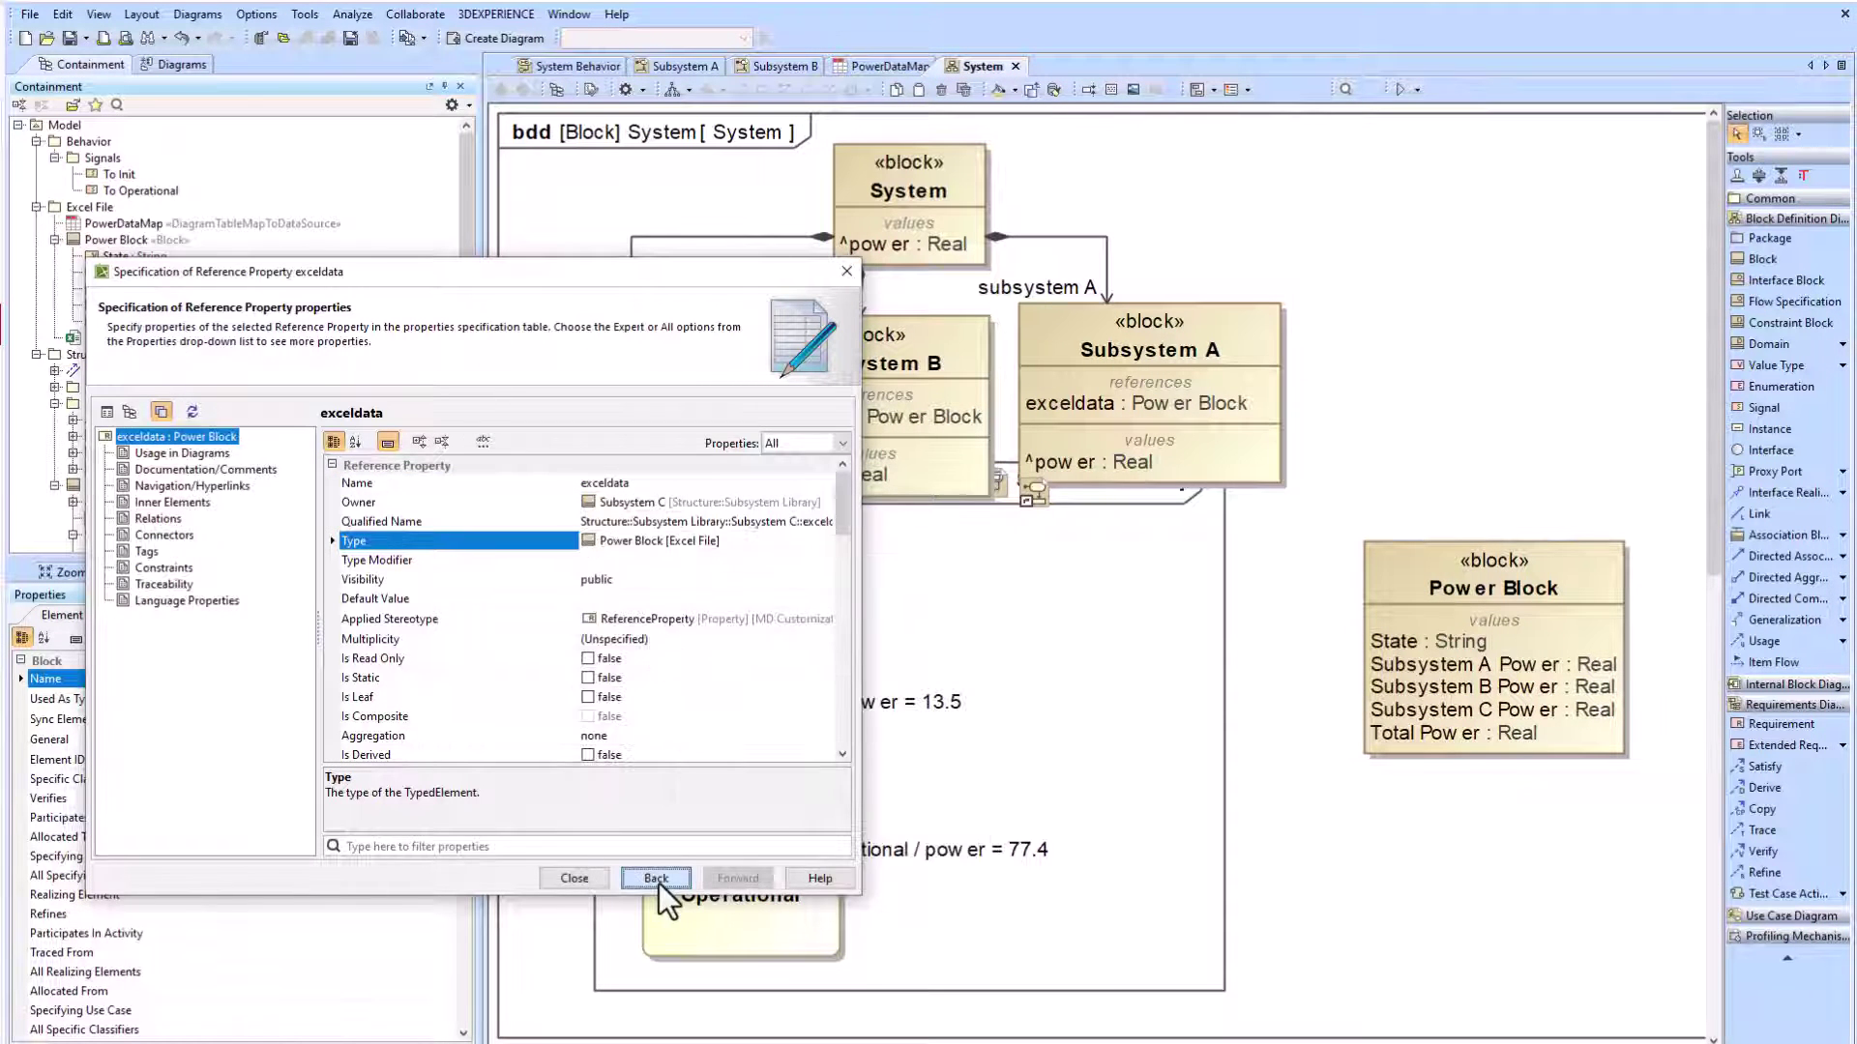
click(658, 882)
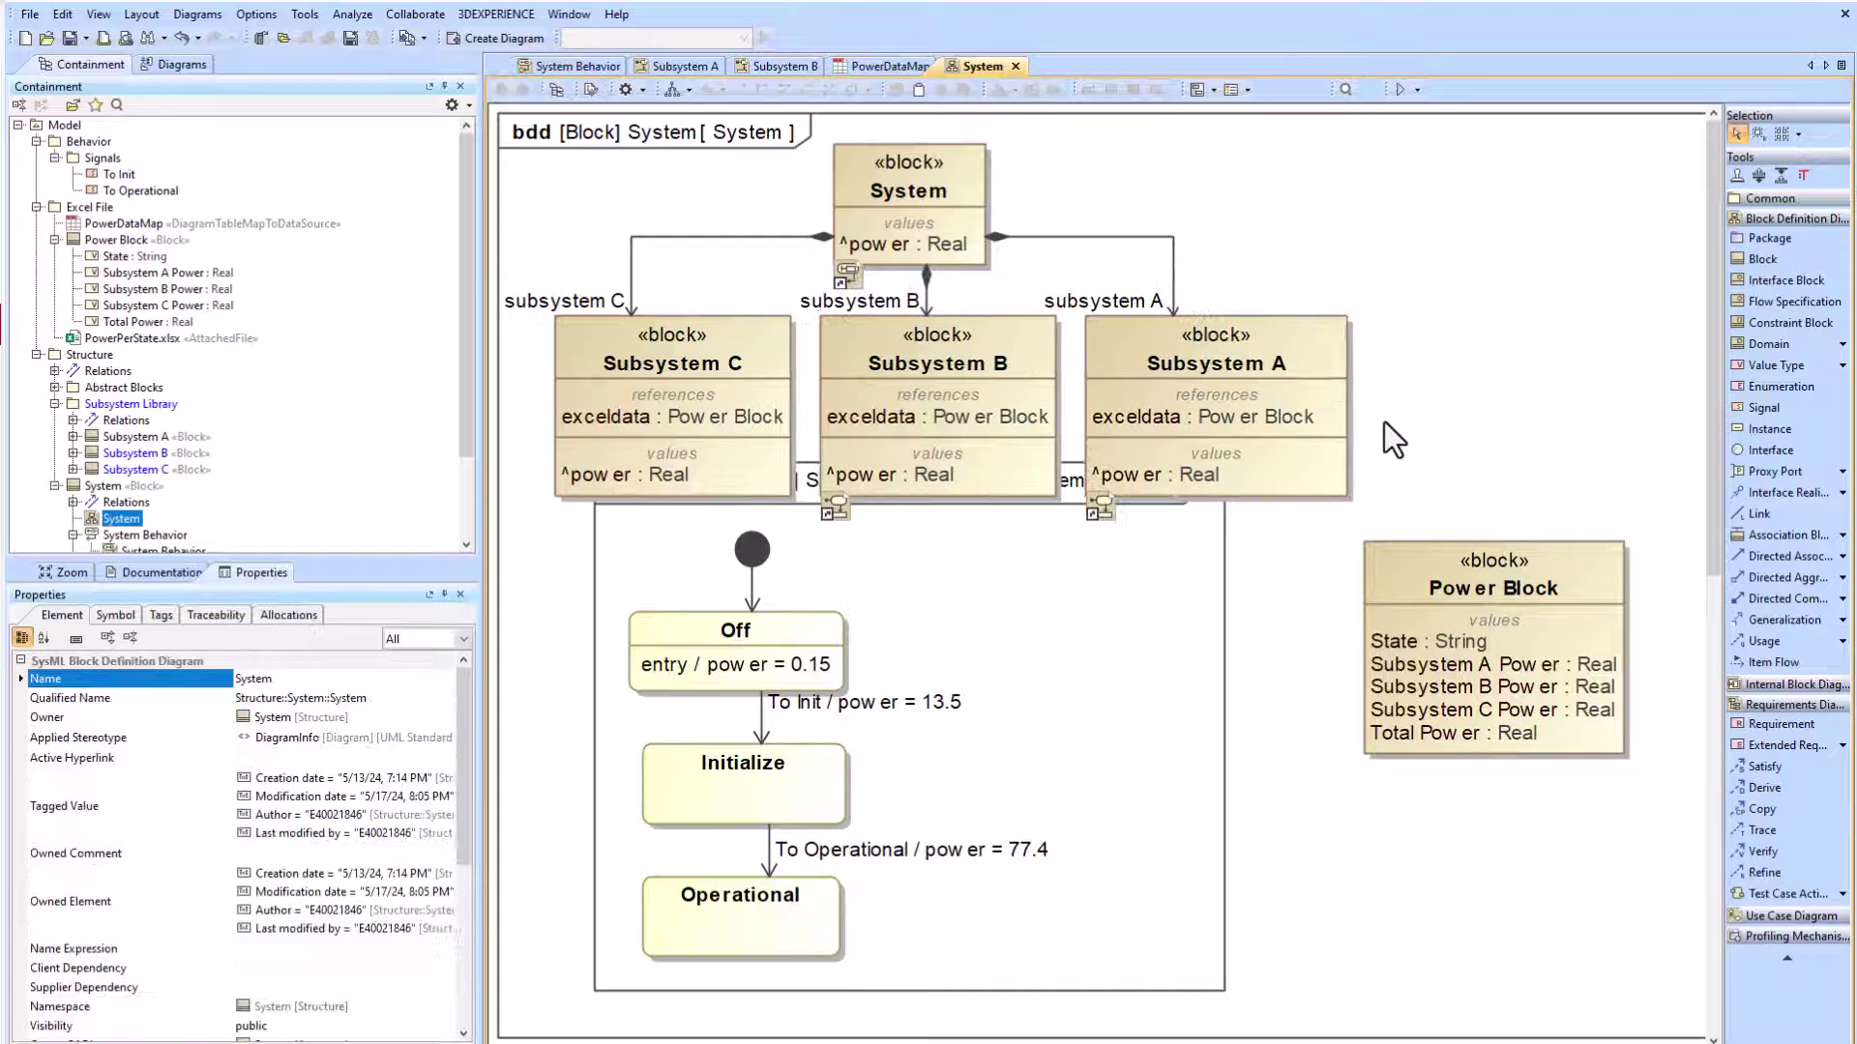
Step: Run the Subsystem B activity, sending To Init and To Operational, to check its power value against the exceldata entries
click(812, 65)
click(1400, 89)
click(578, 827)
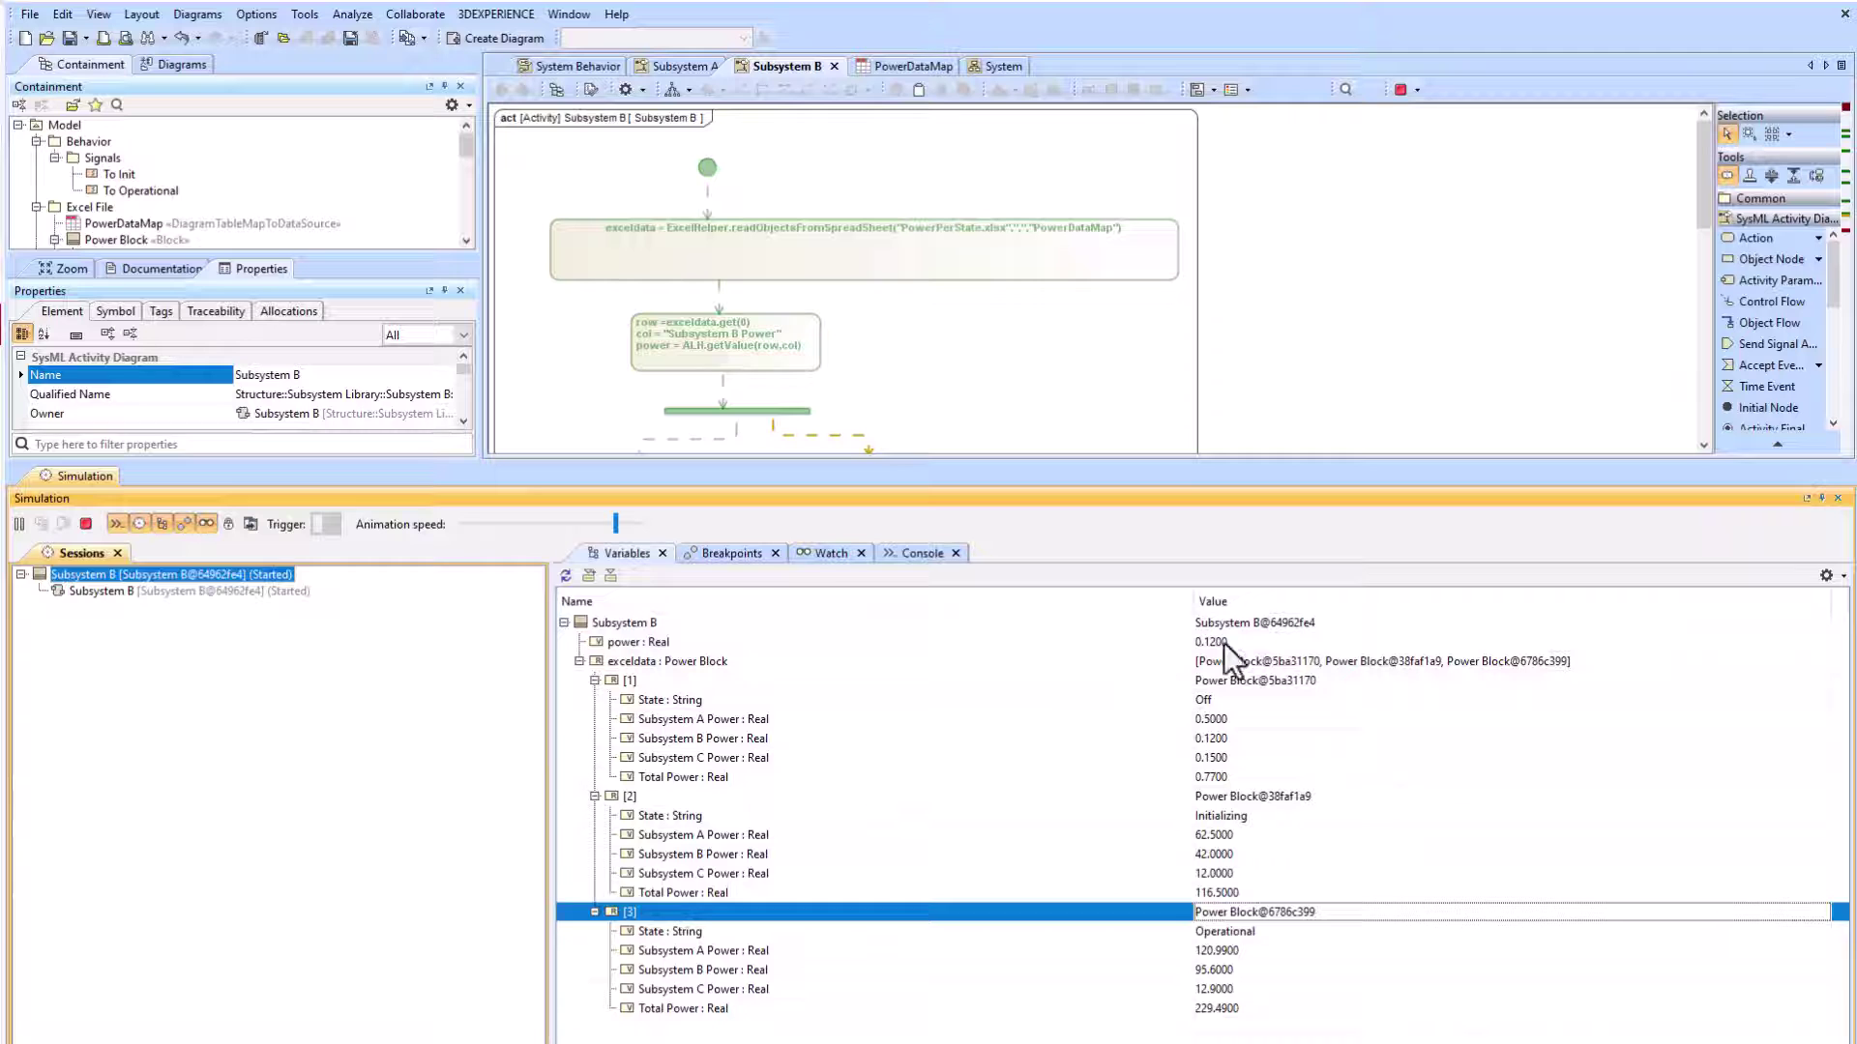
click(396, 522)
click(391, 546)
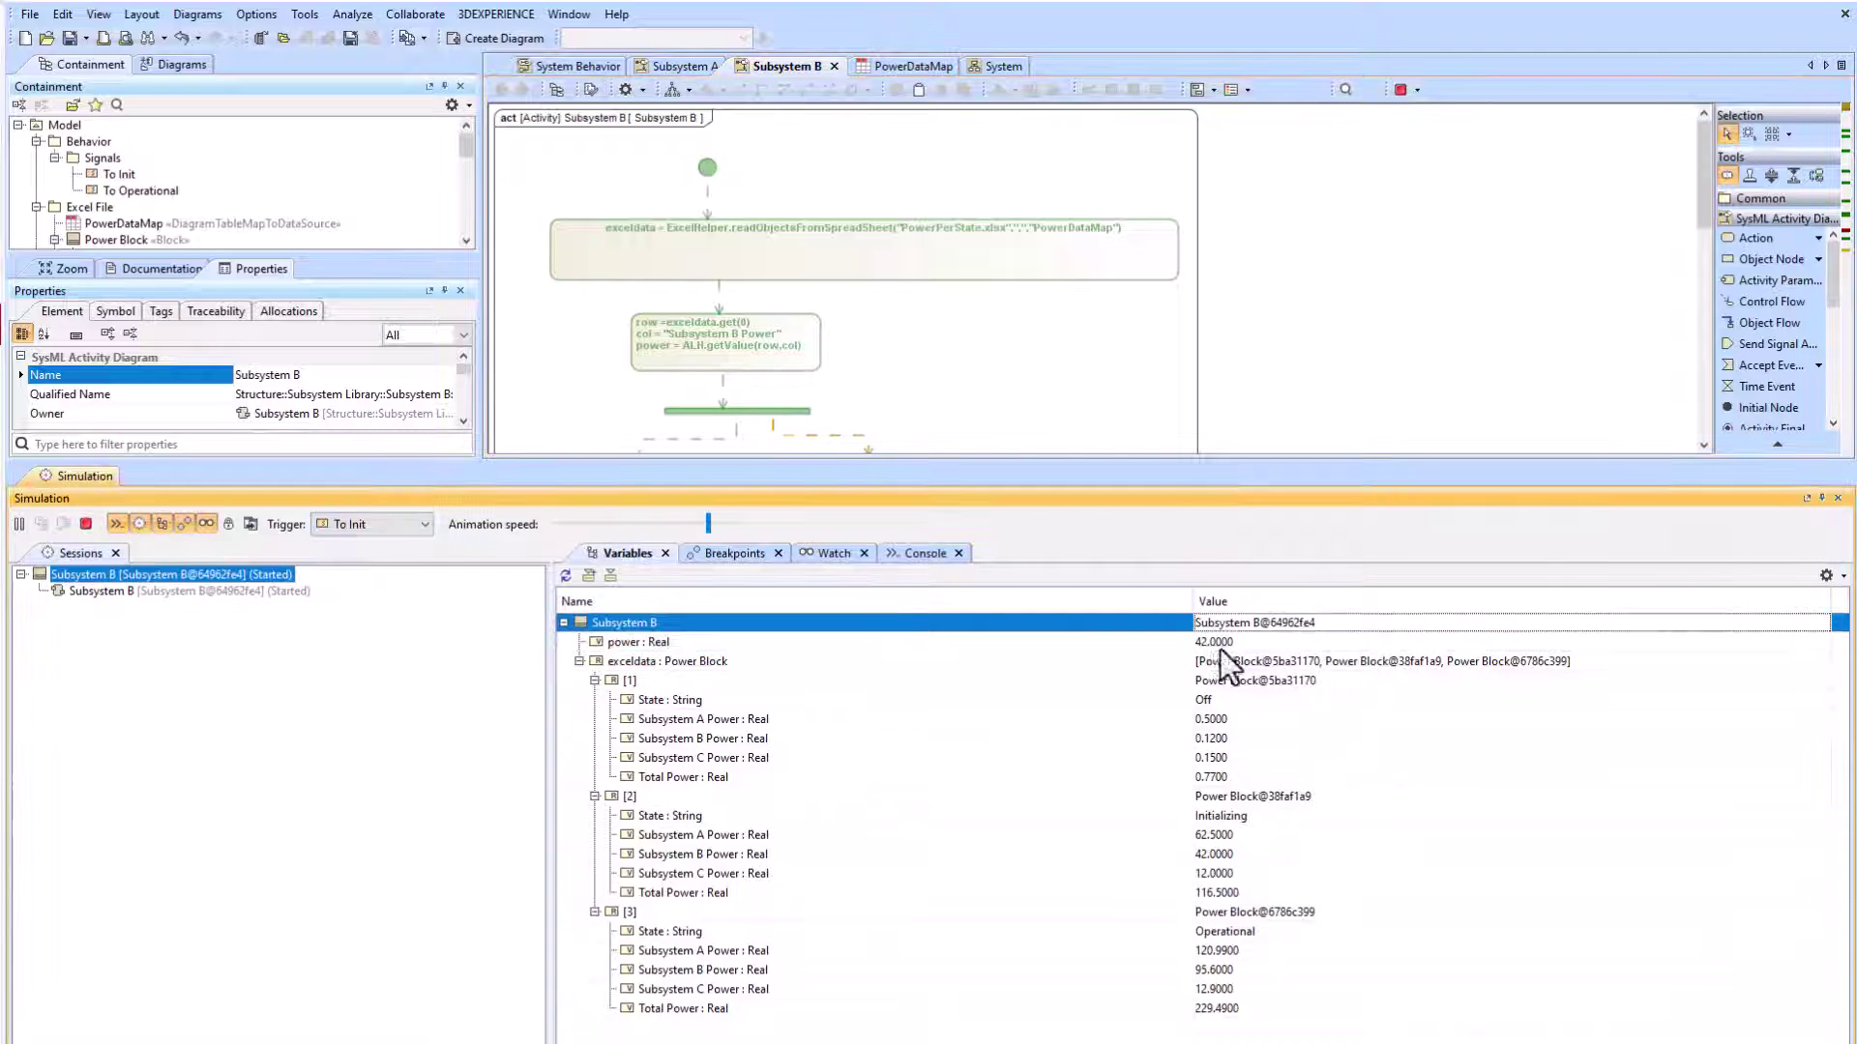
click(374, 567)
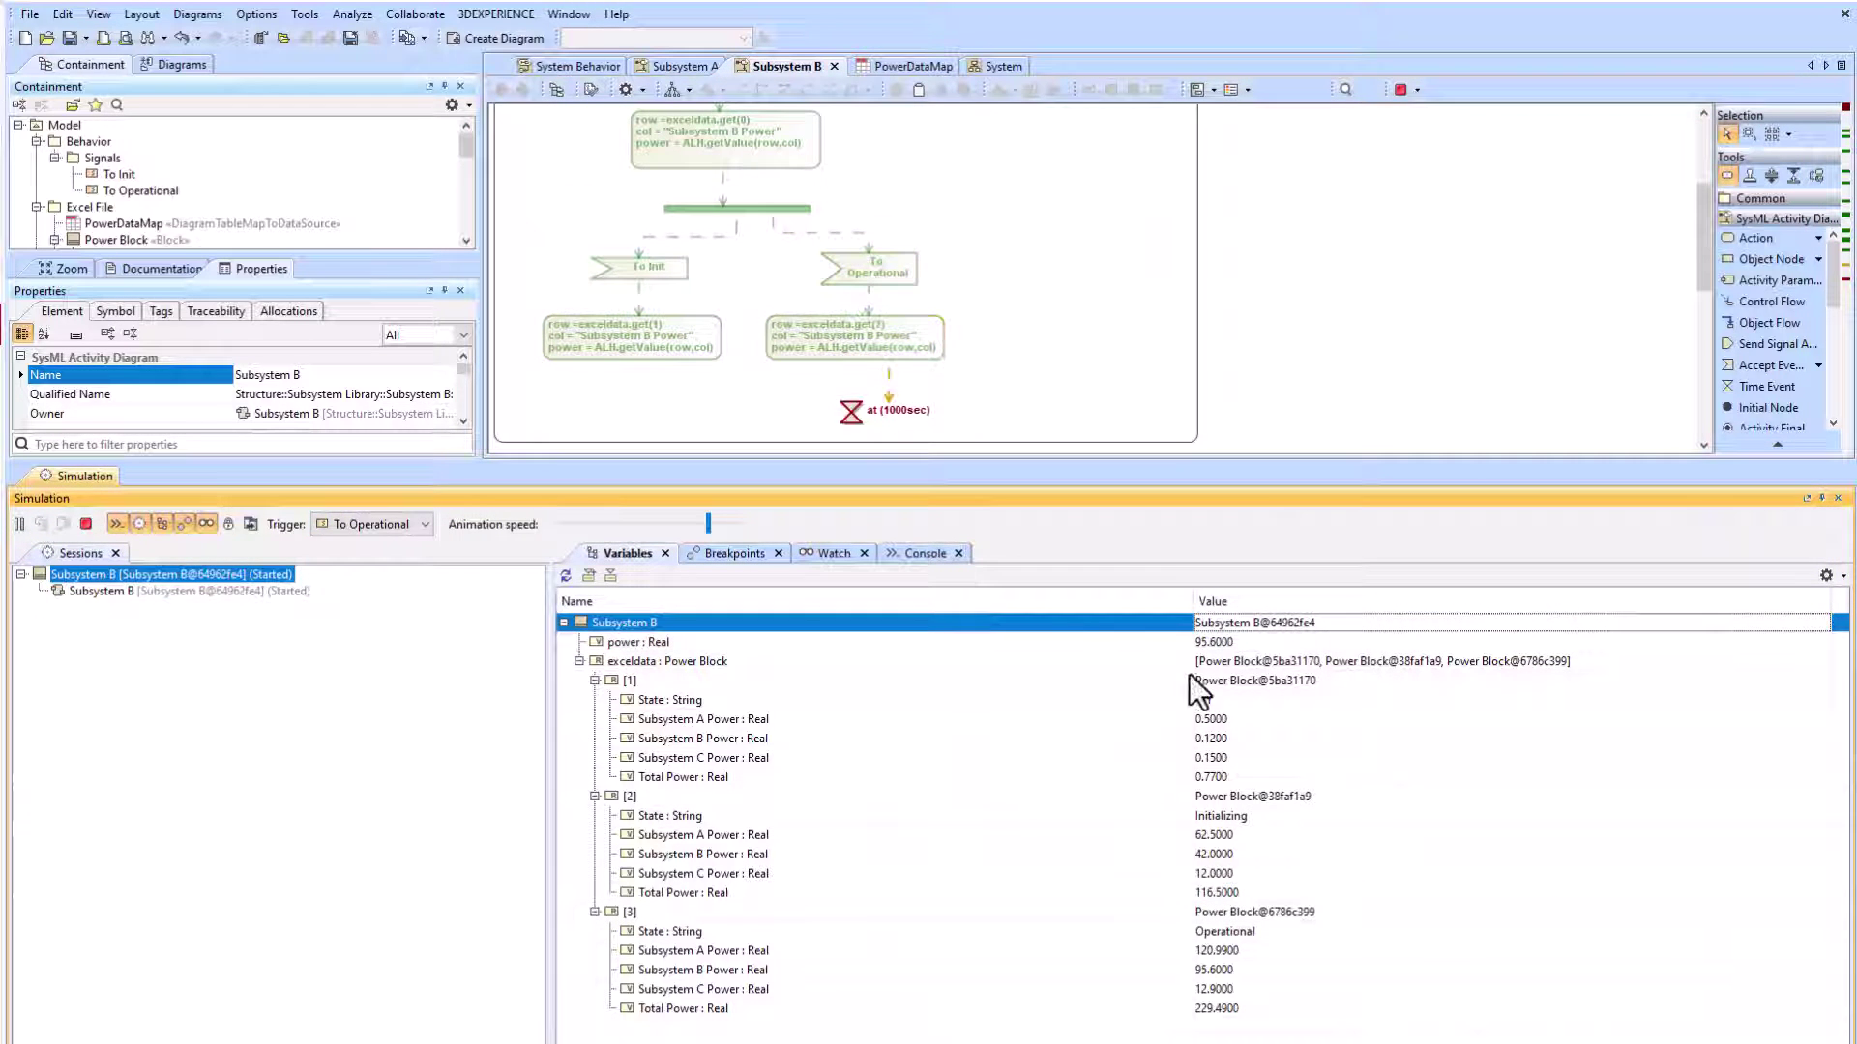
click(85, 523)
Step: Copy the Subsystem B activity into the Subsystem C block and name the copy Subsystem C
scroll(152, 385, down, 2)
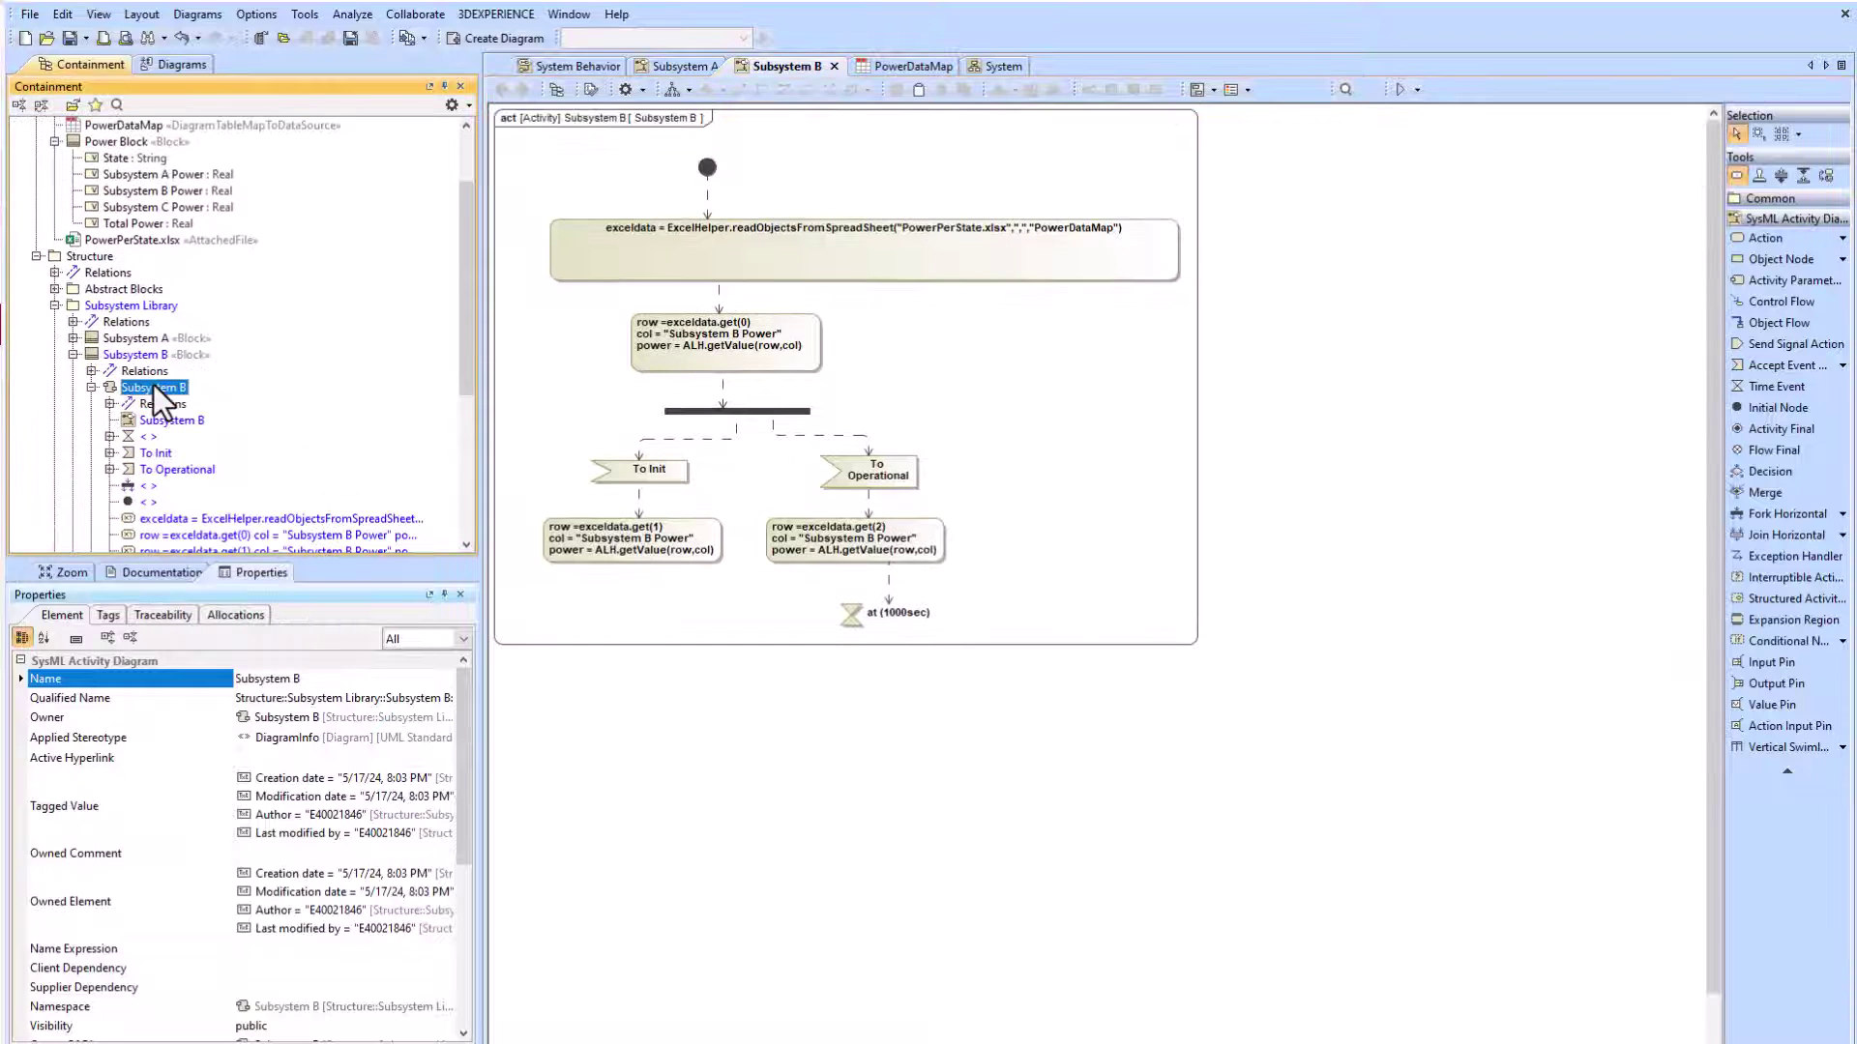
click(74, 354)
click(143, 374)
click(73, 370)
click(155, 404)
key(BackSpace)
text(C)
Step: Set the Subsystem C activity as the Classifier Behavior in the Subsystem C block's specification
right_click(151, 370)
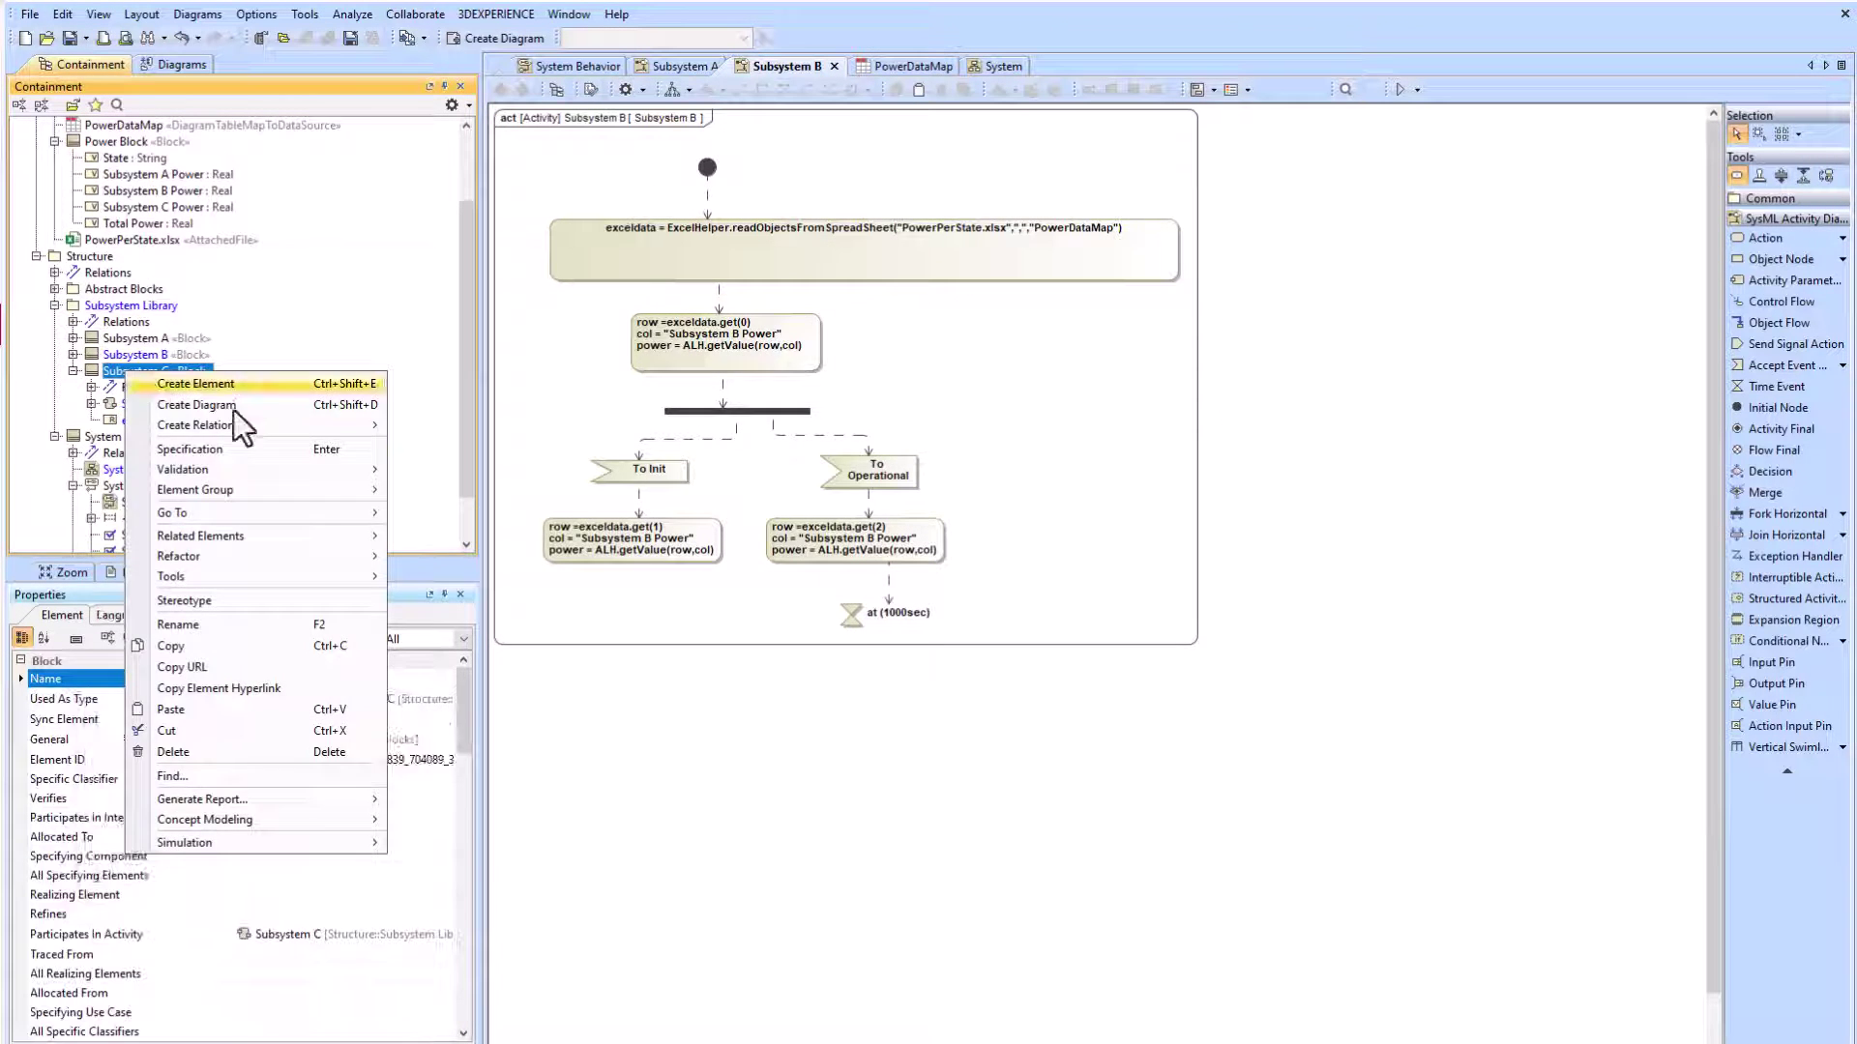
click(196, 449)
click(506, 845)
text(c)
click(619, 612)
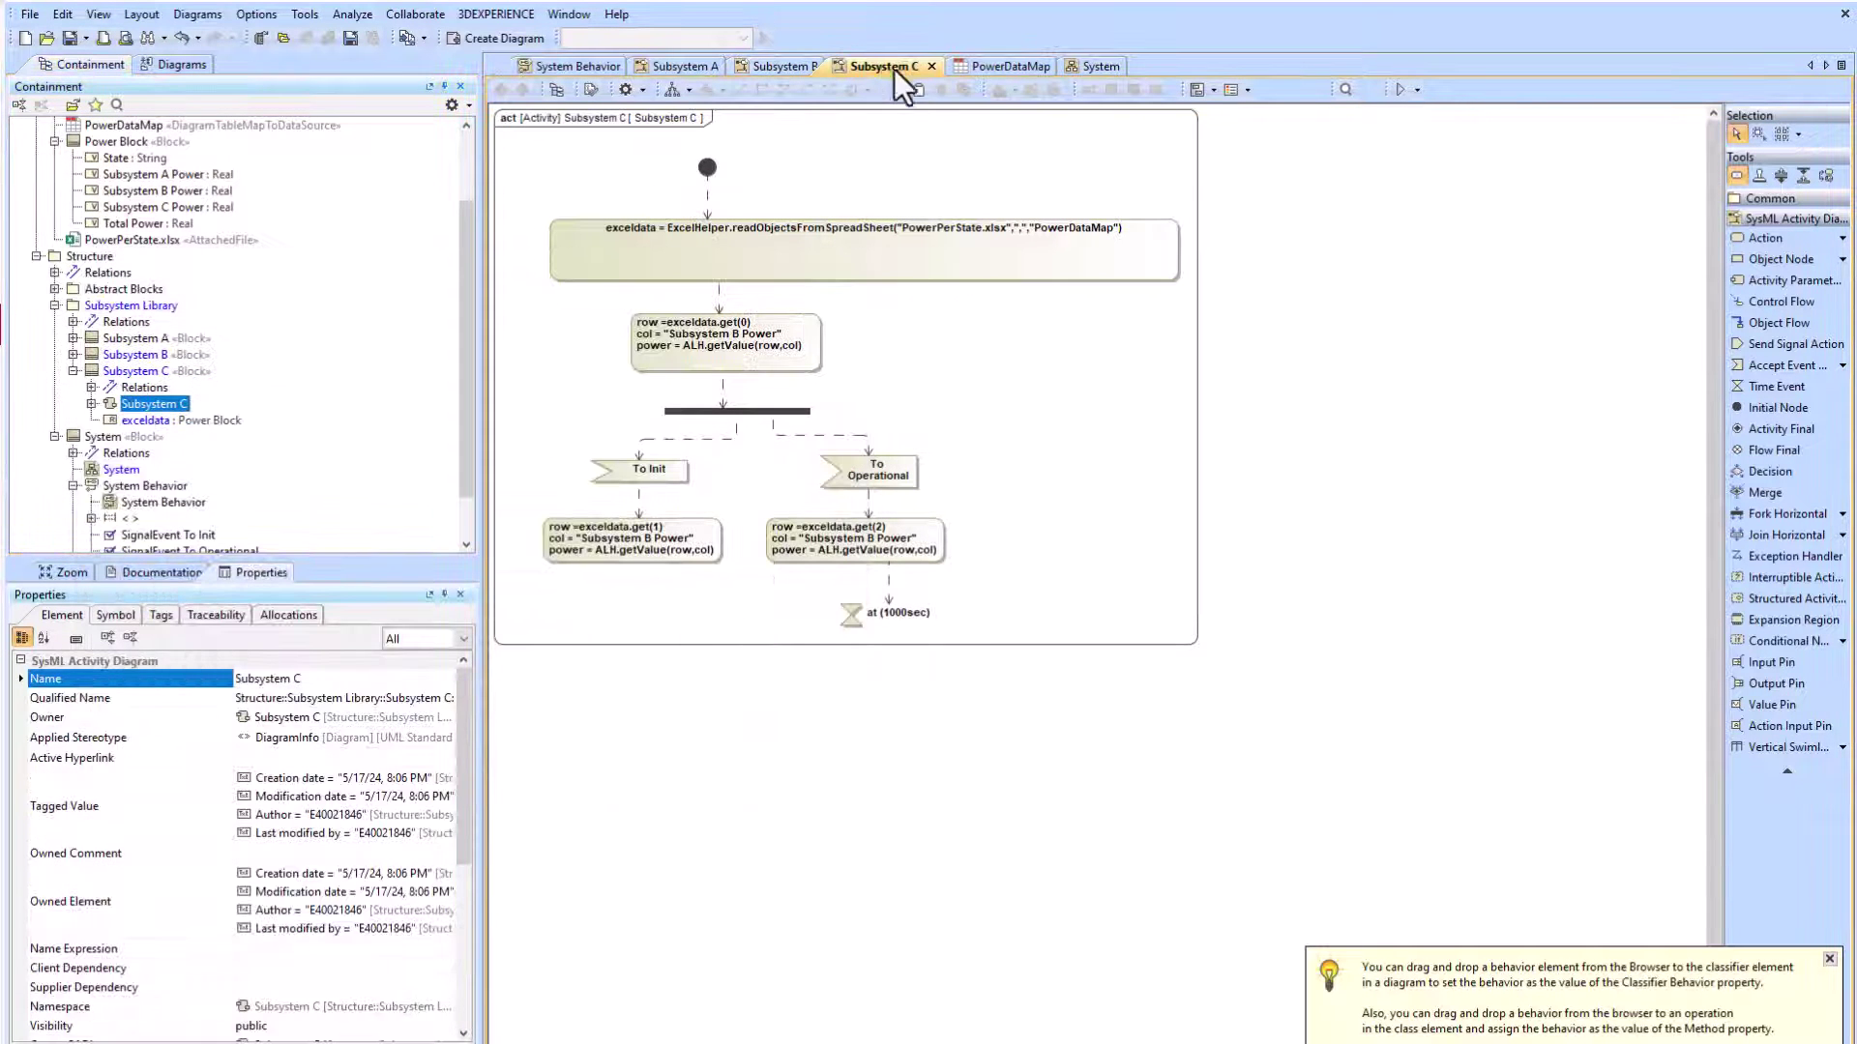
Step: Set col to "Subsystem C Power" in the three power-reading actions of the Subsystem C activity and run it
double_click(735, 337)
click(1404, 90)
click(579, 662)
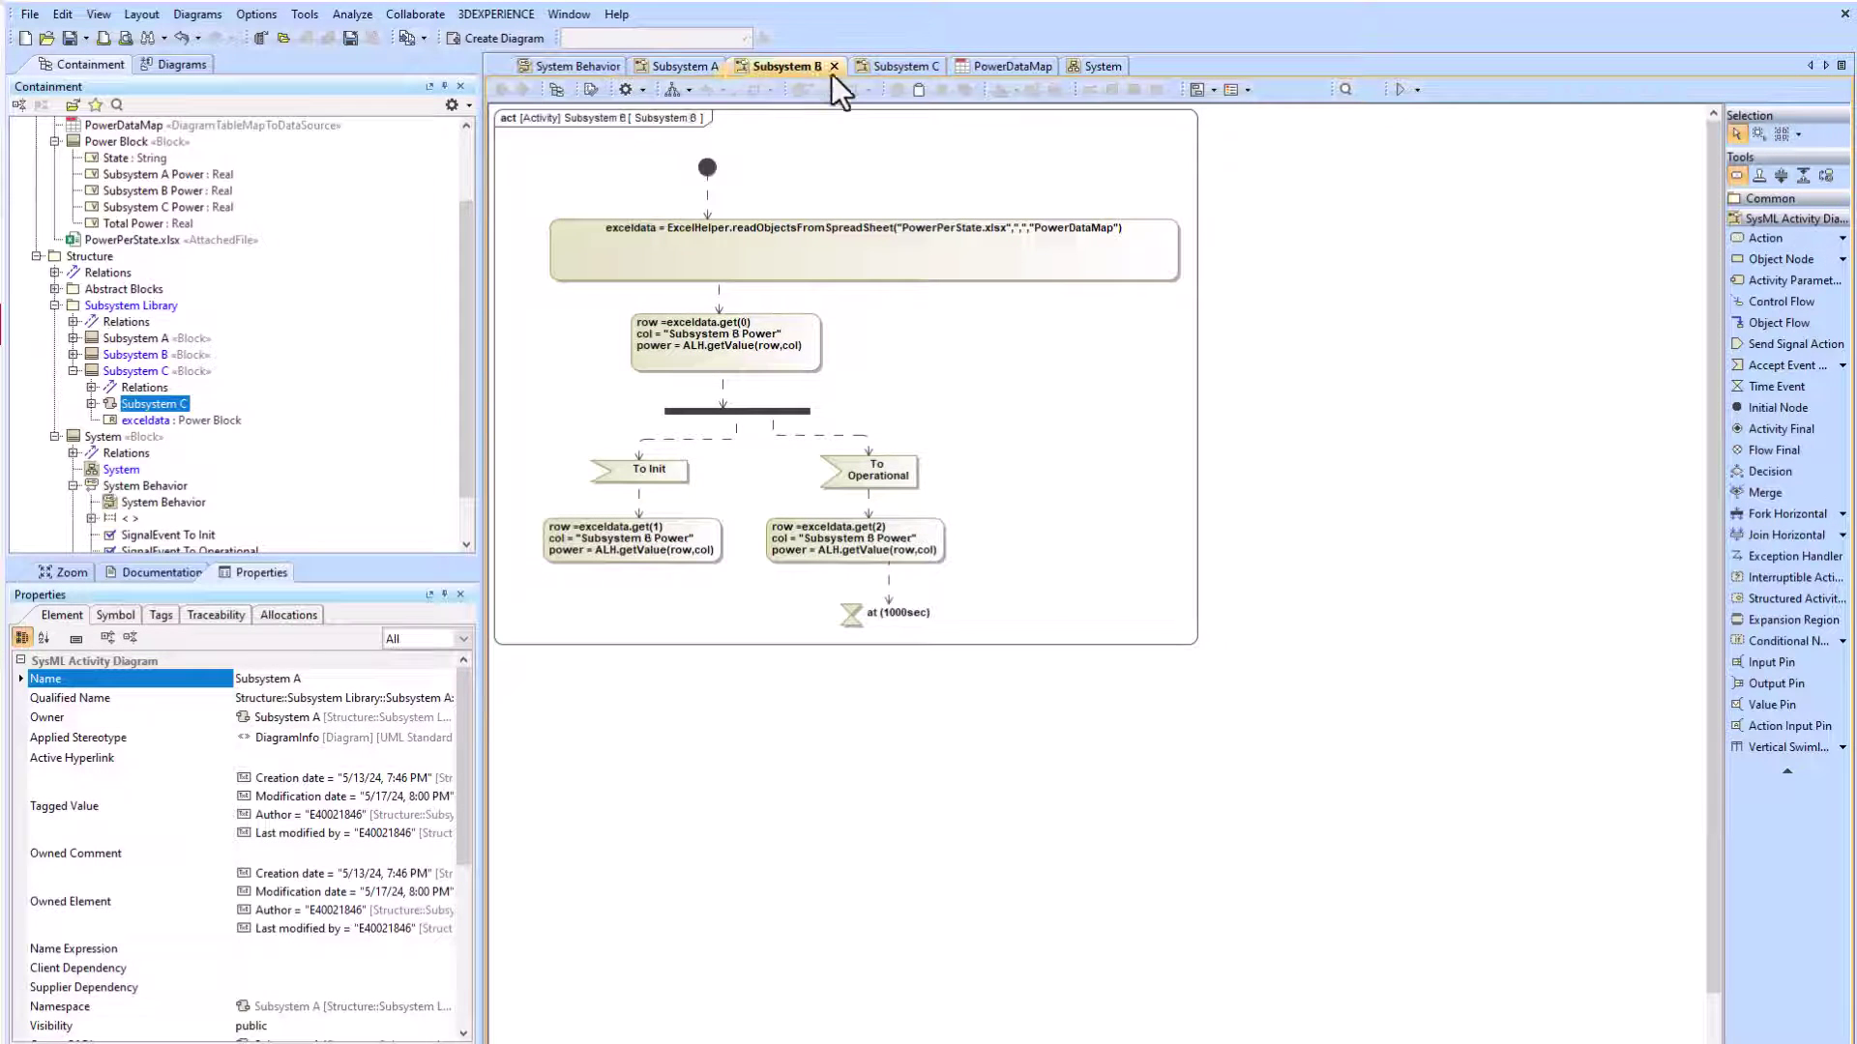
Step: Simulate the System block from the System block definition diagram and view its embedded state machine
click(1094, 68)
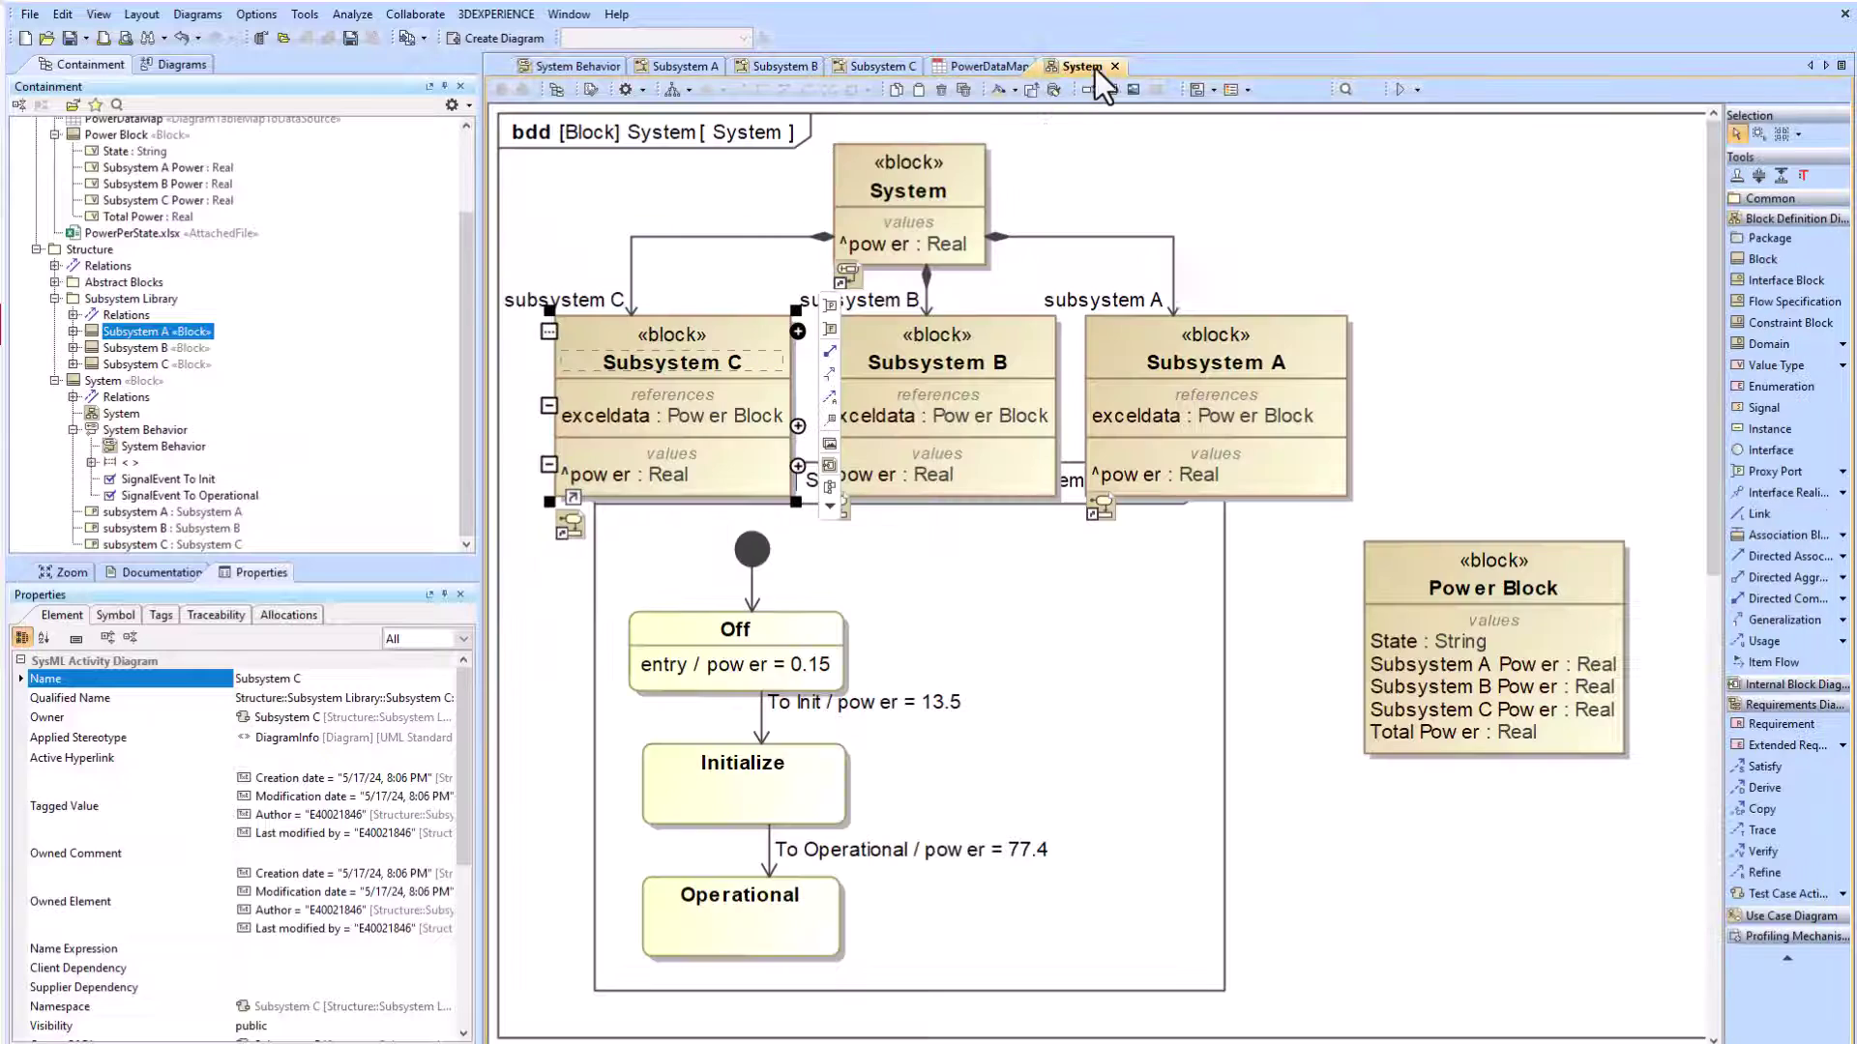
click(911, 206)
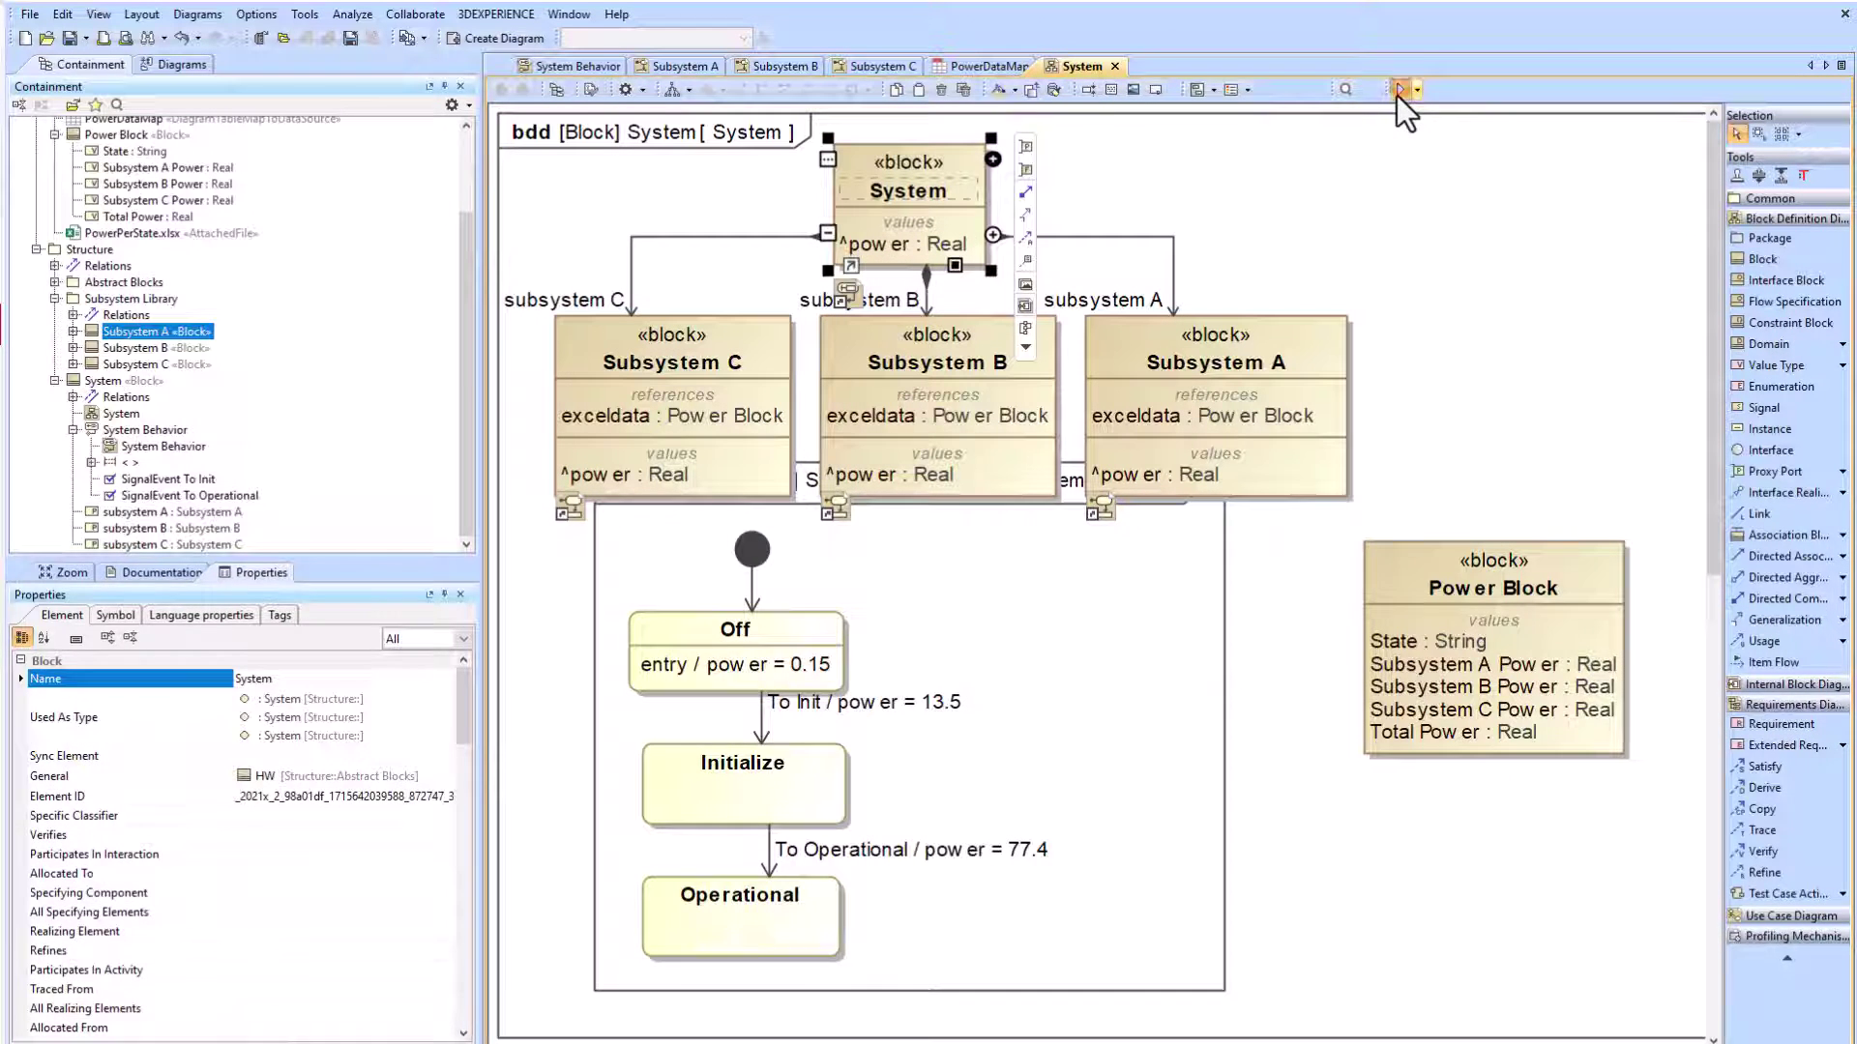
click(1399, 89)
click(18, 652)
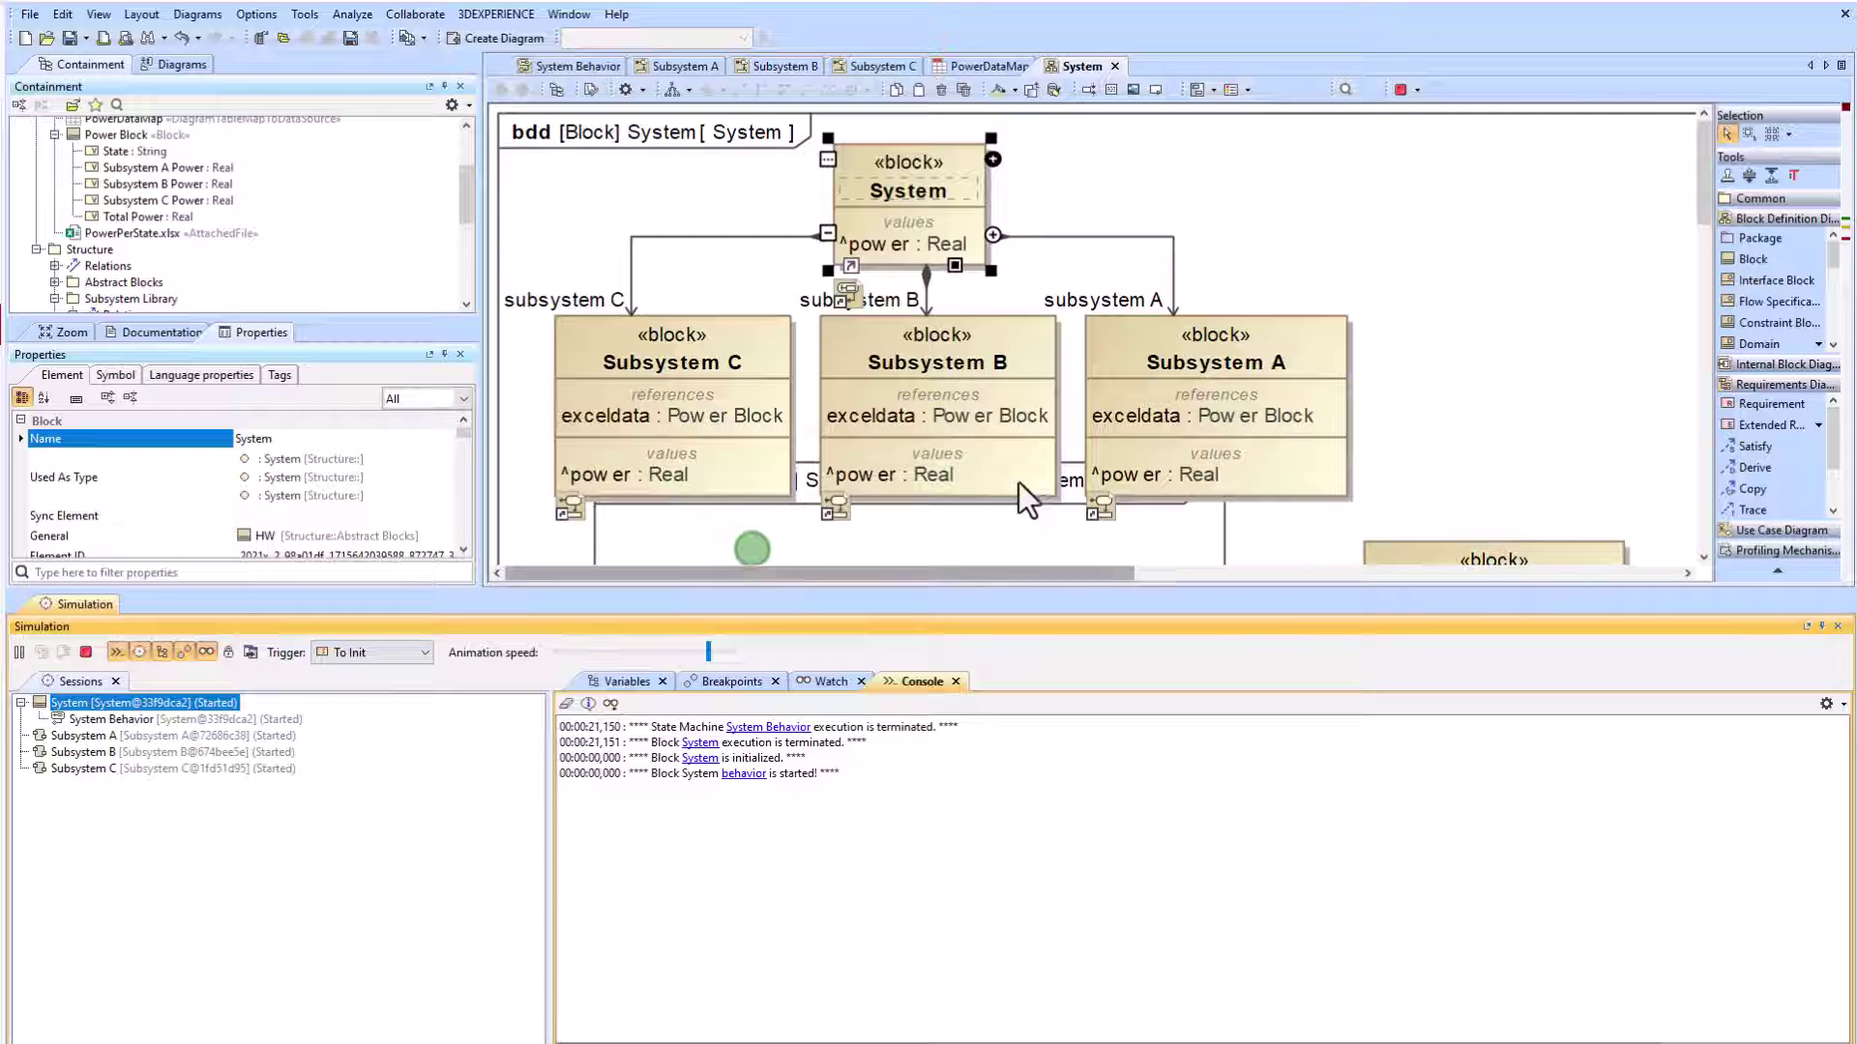
scroll(1018, 482, down, 5)
scroll(1006, 488, up, 1)
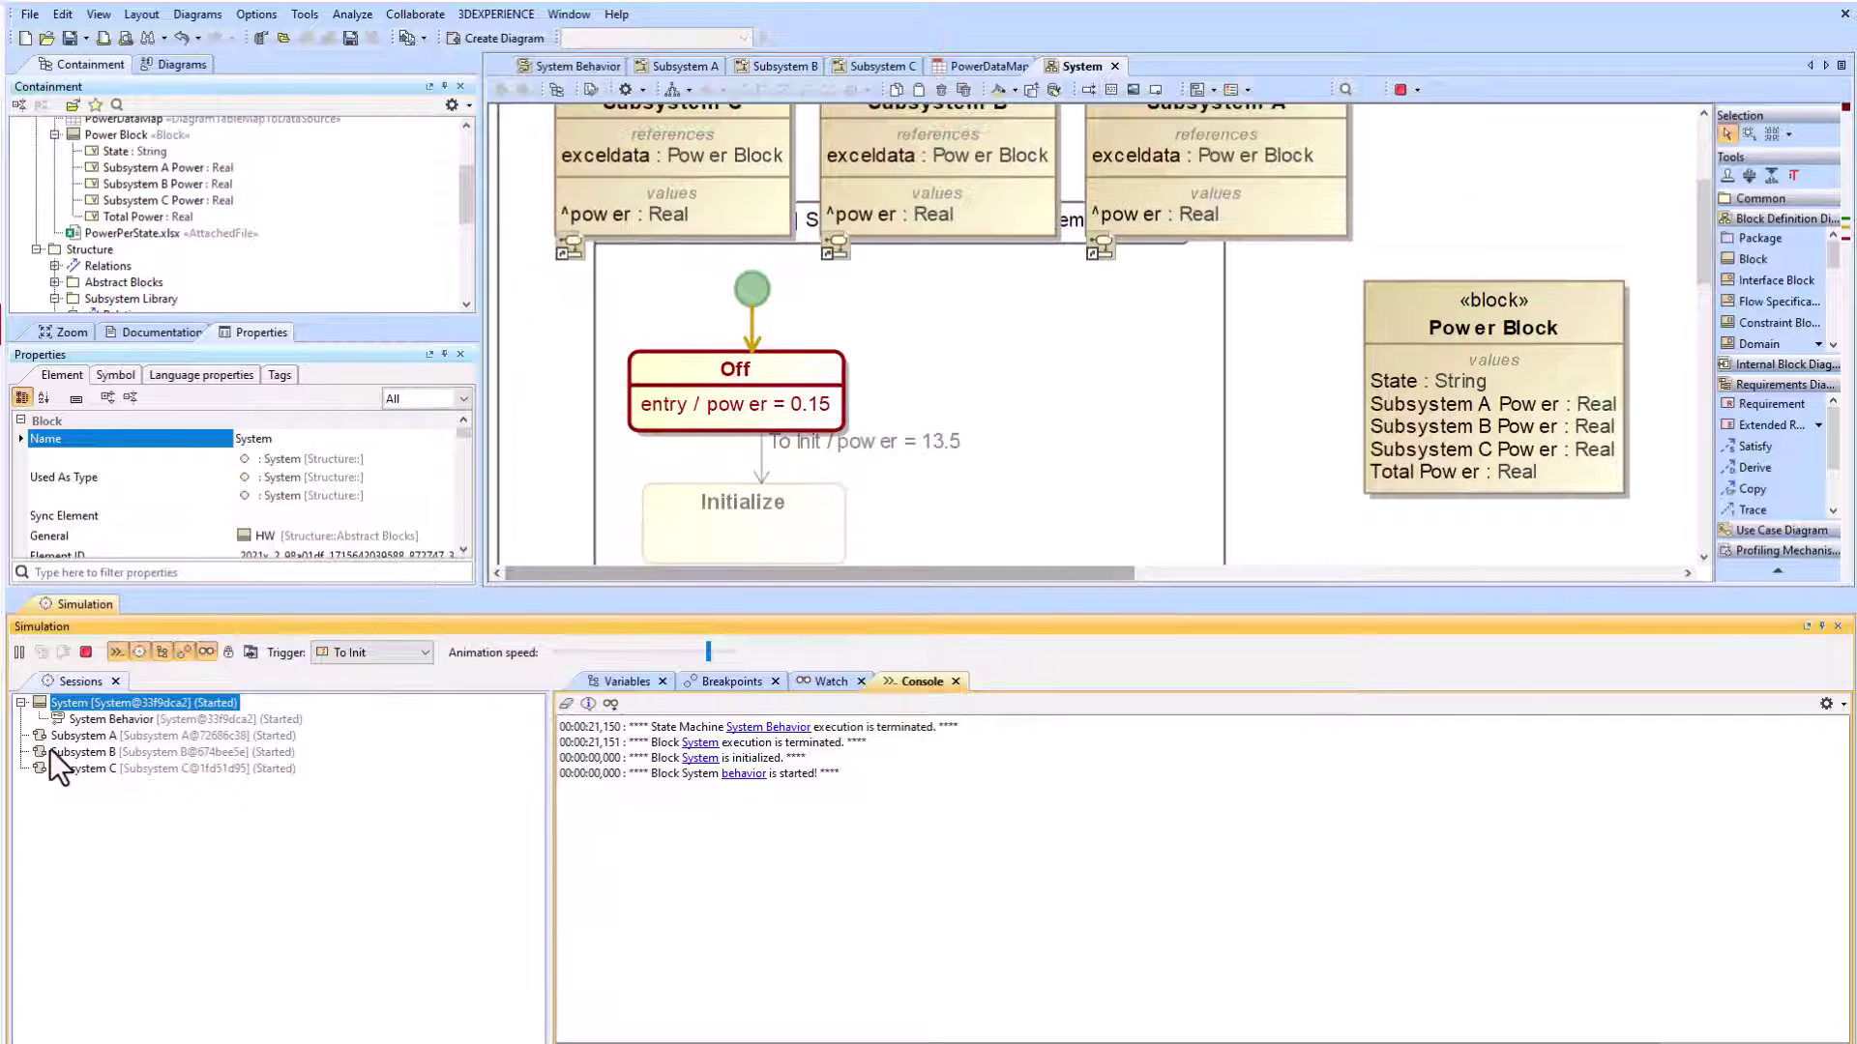
Step: Send the To Init signal to the running System session and inspect its variables
click(94, 706)
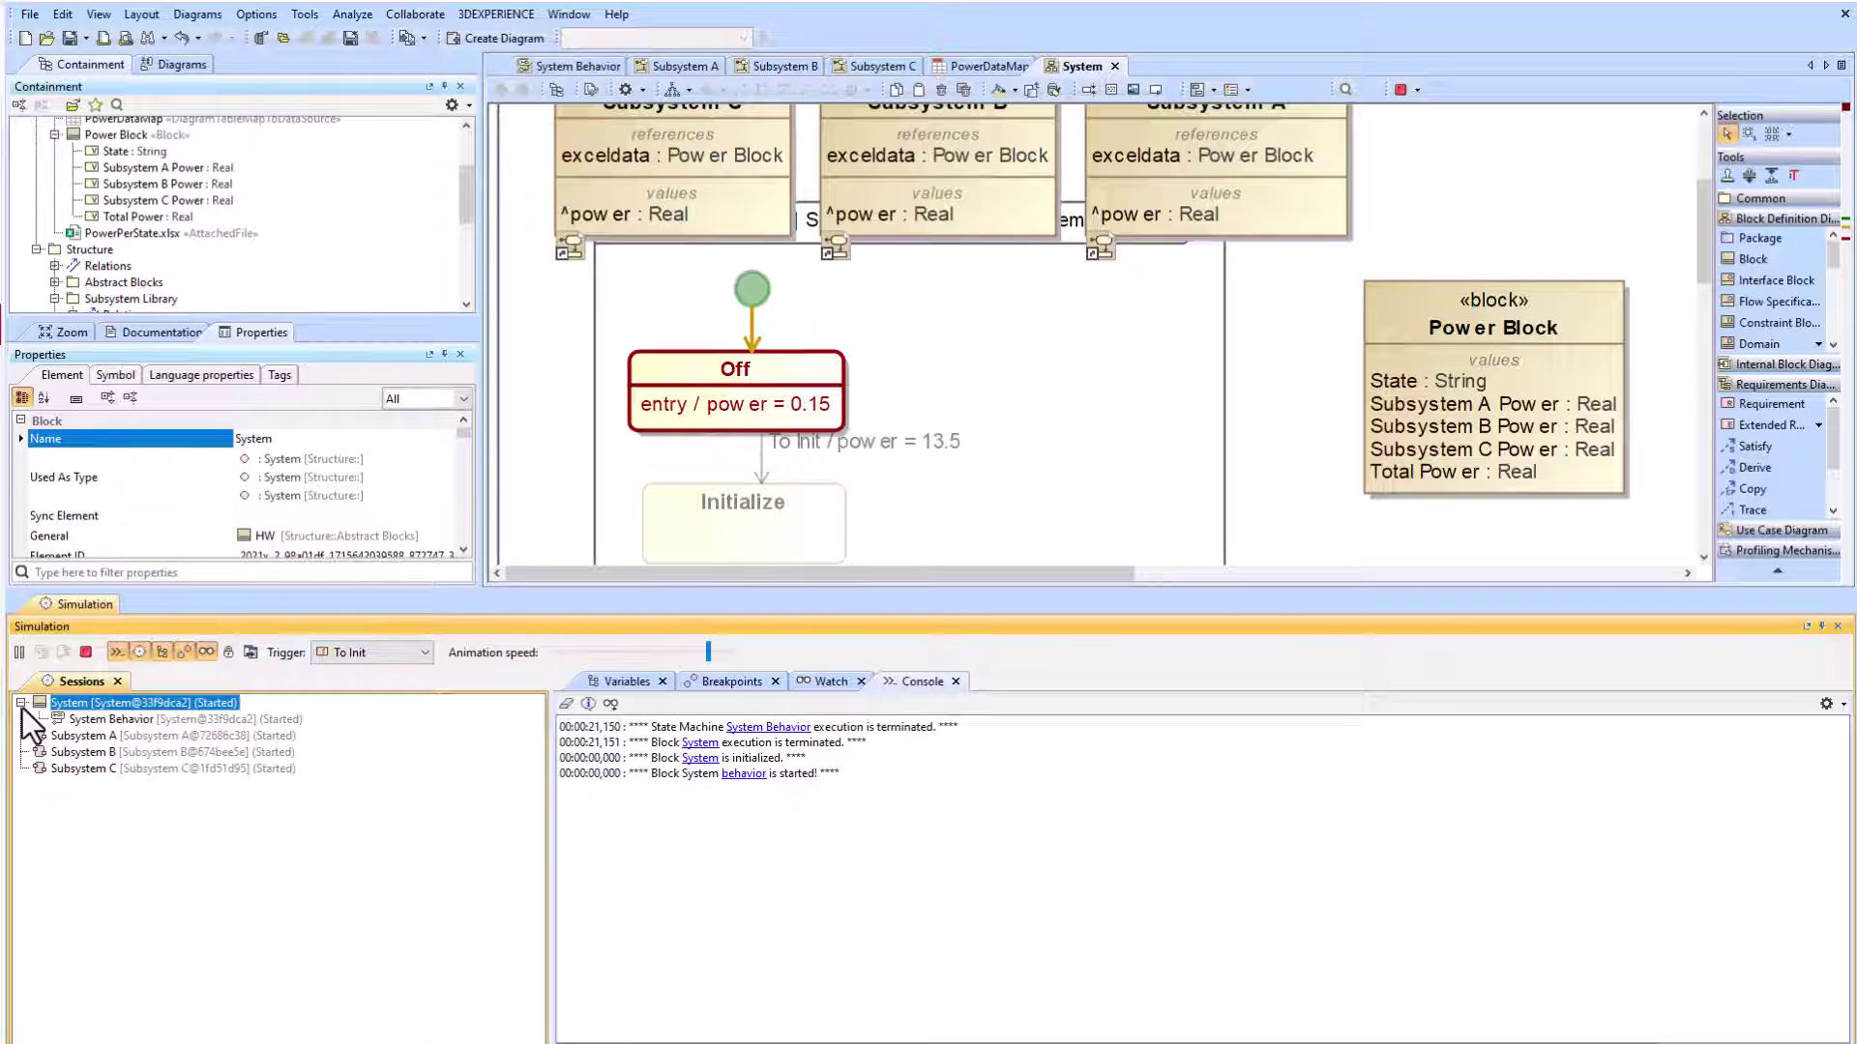
click(381, 655)
click(364, 675)
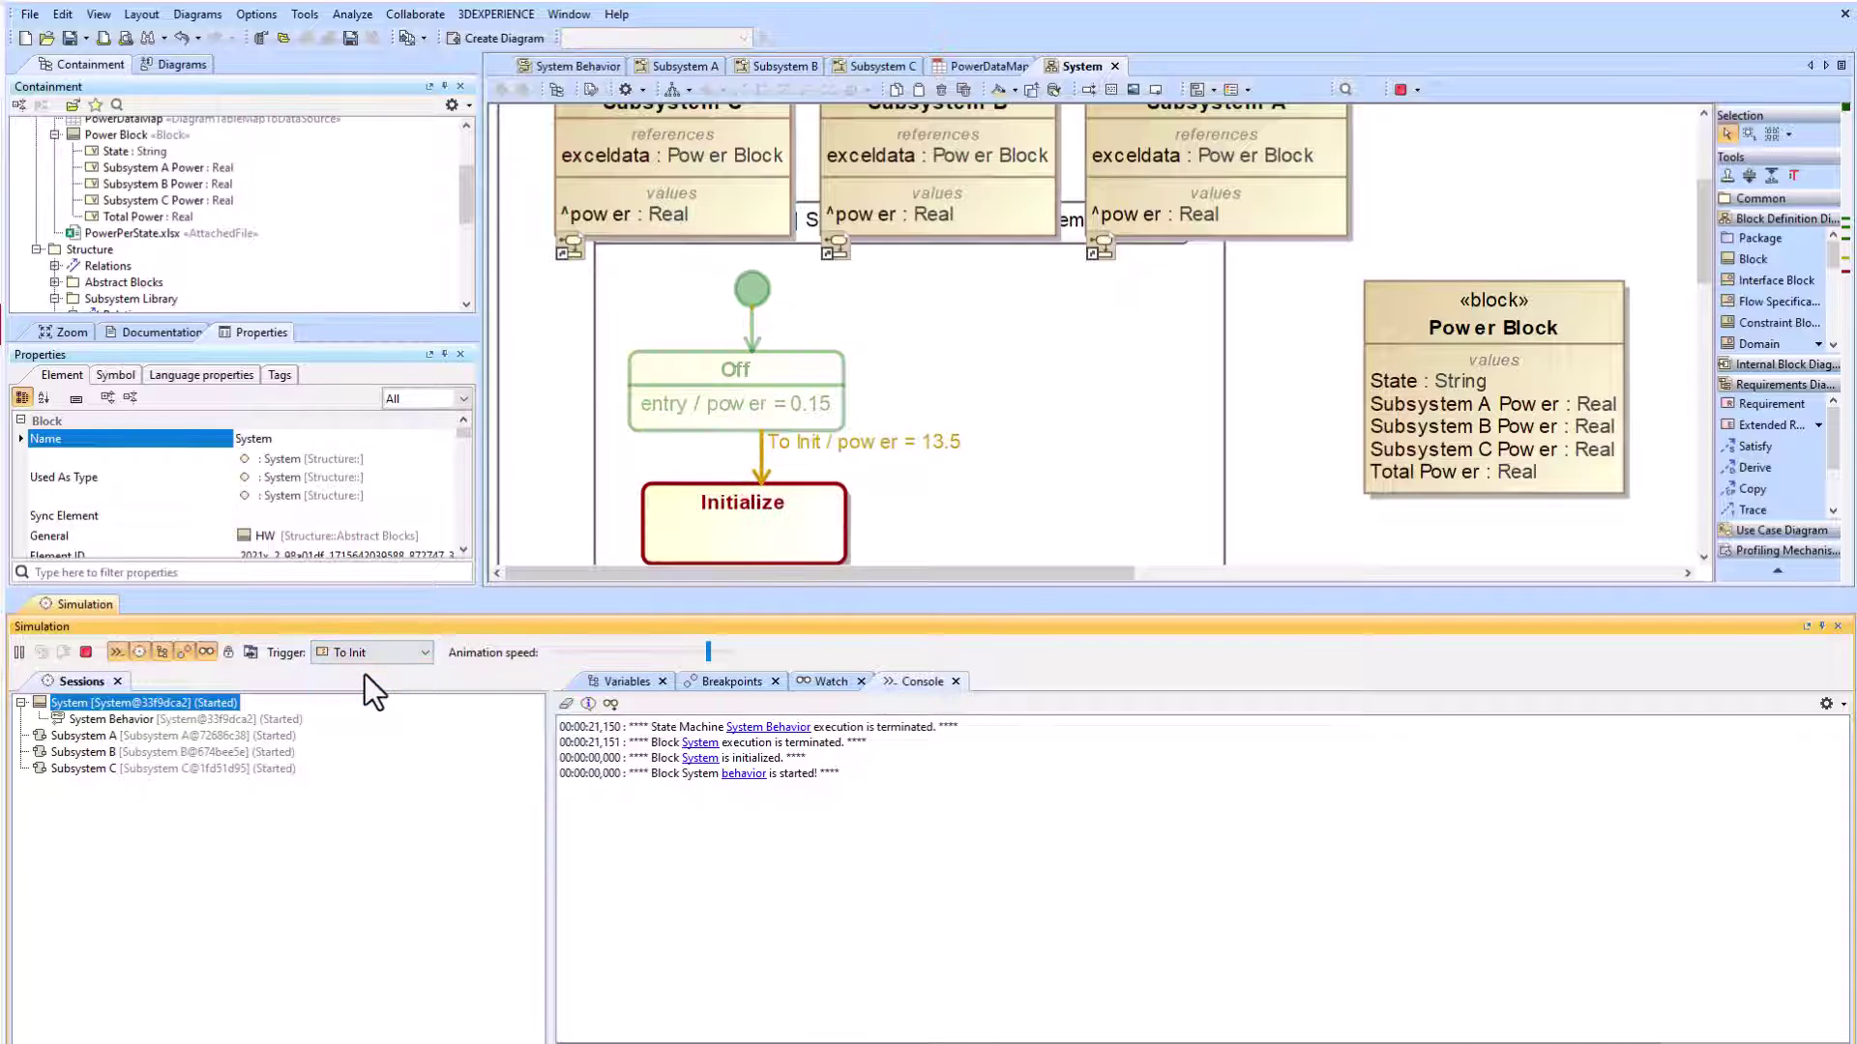
click(595, 685)
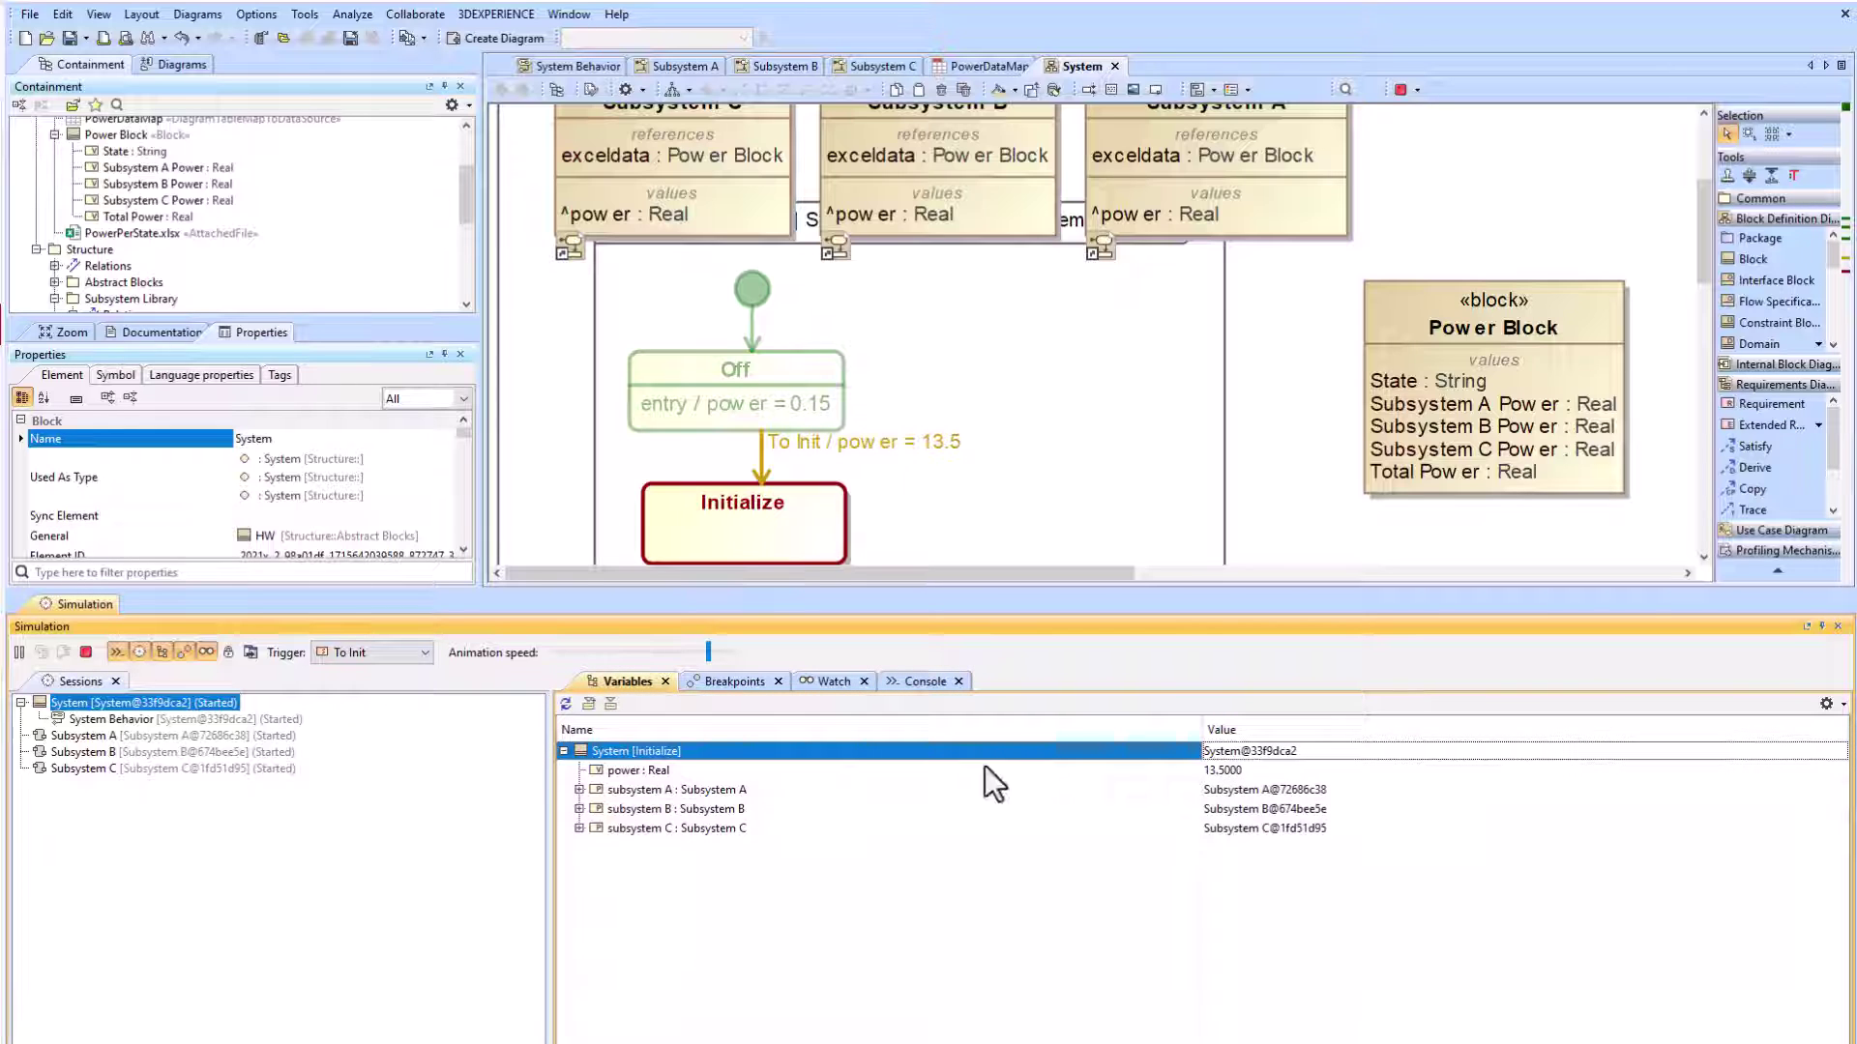
scroll(969, 484, down, 3)
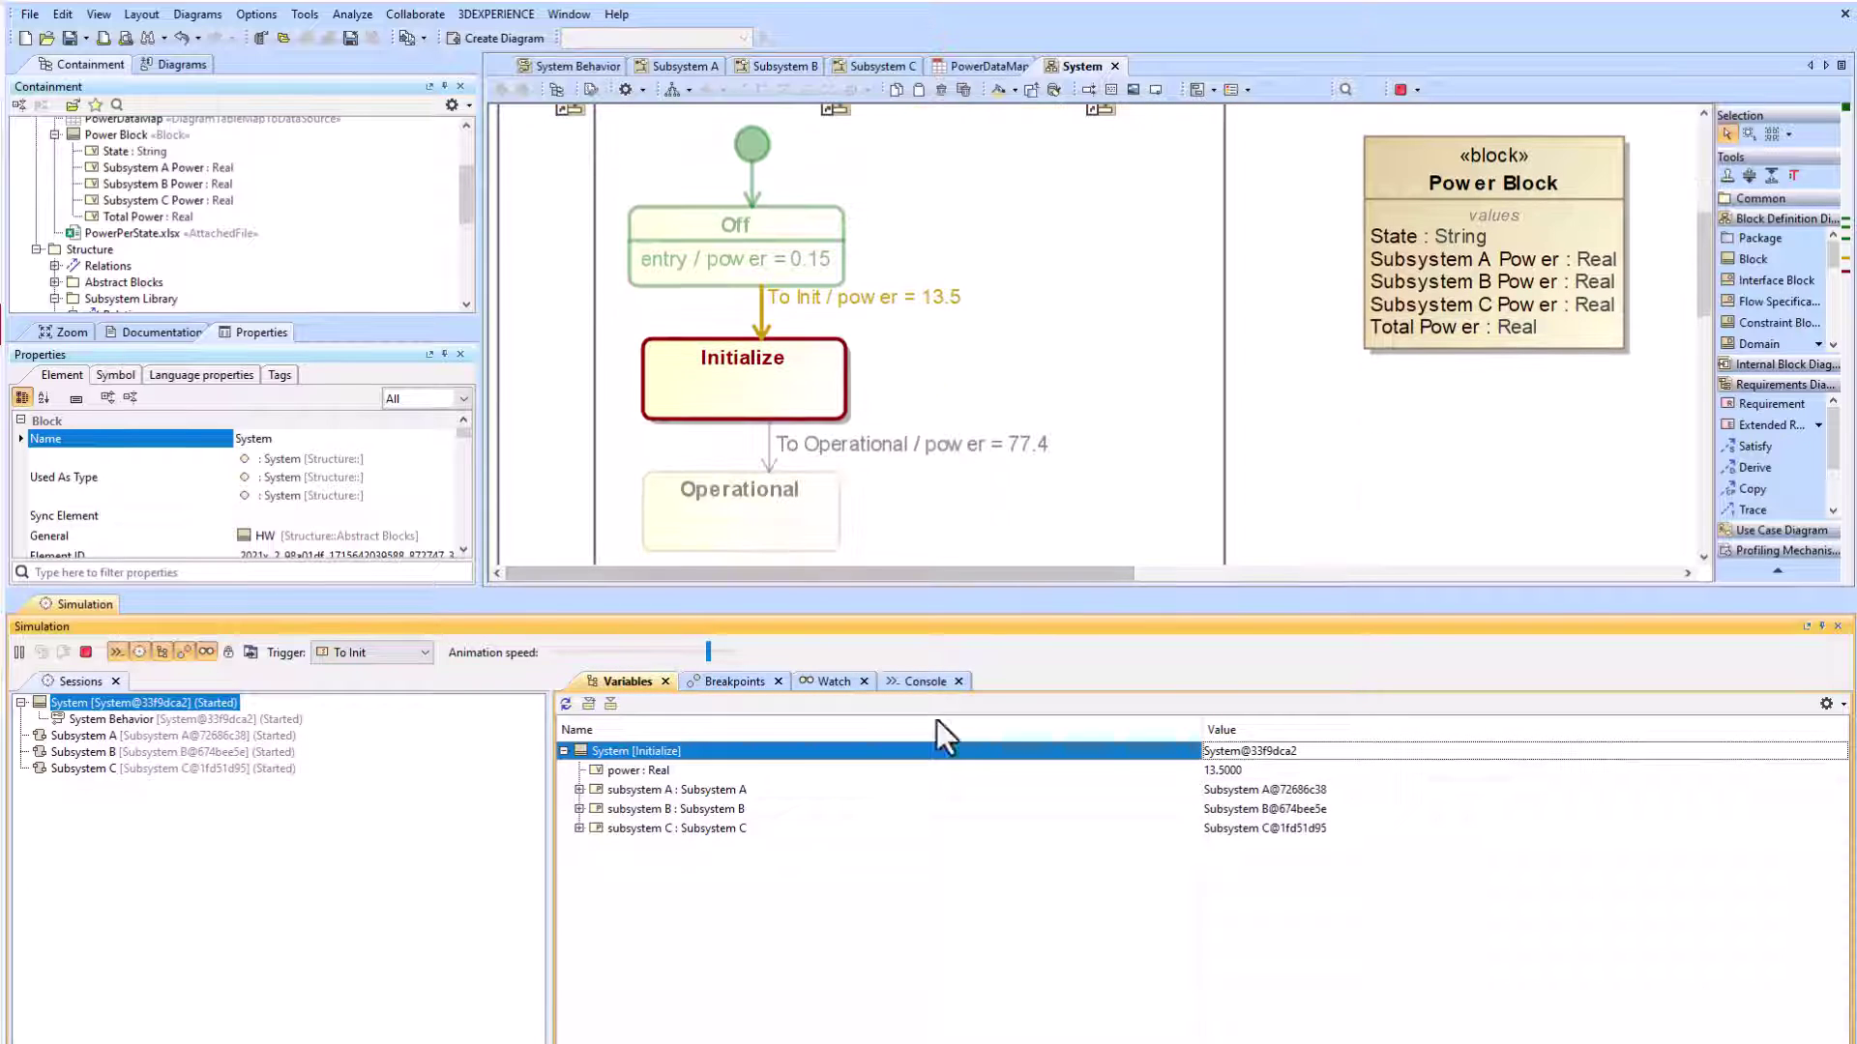
Step: Expand subsystems A, B and C to check their power values, and send To Operational to the System session
click(580, 791)
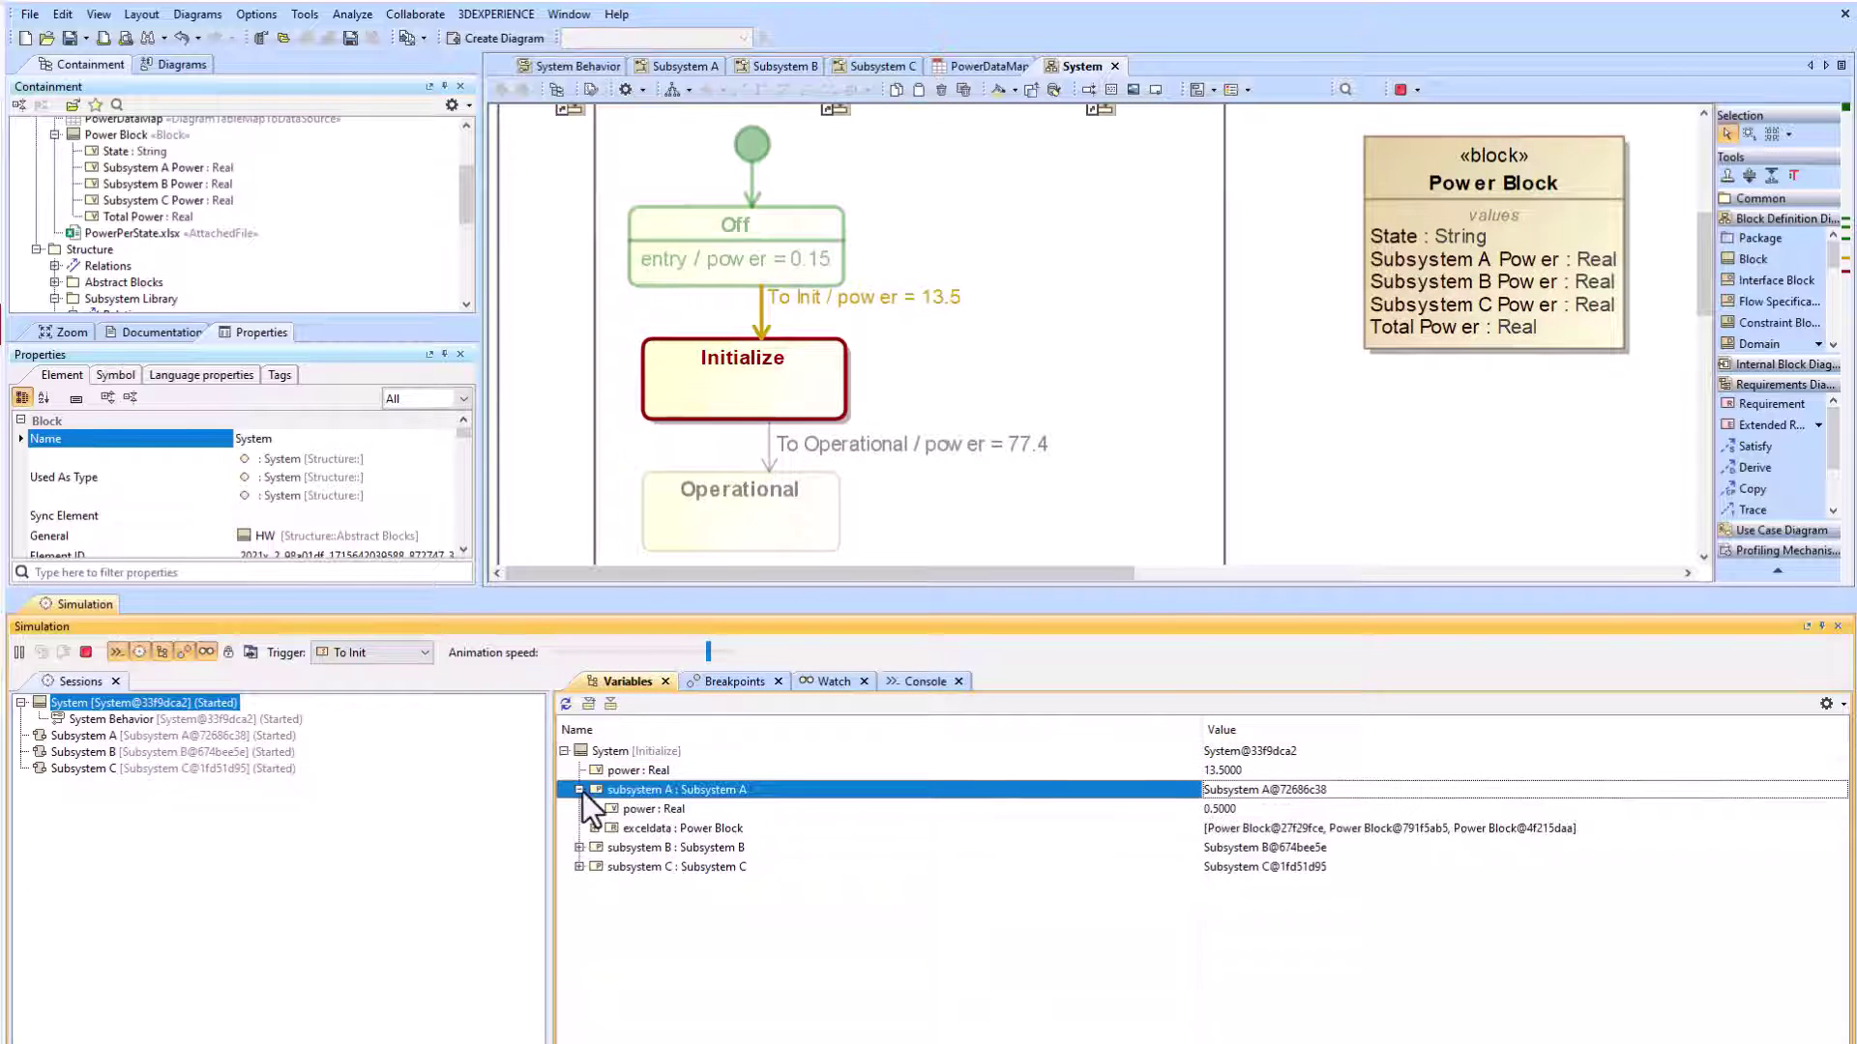
click(578, 848)
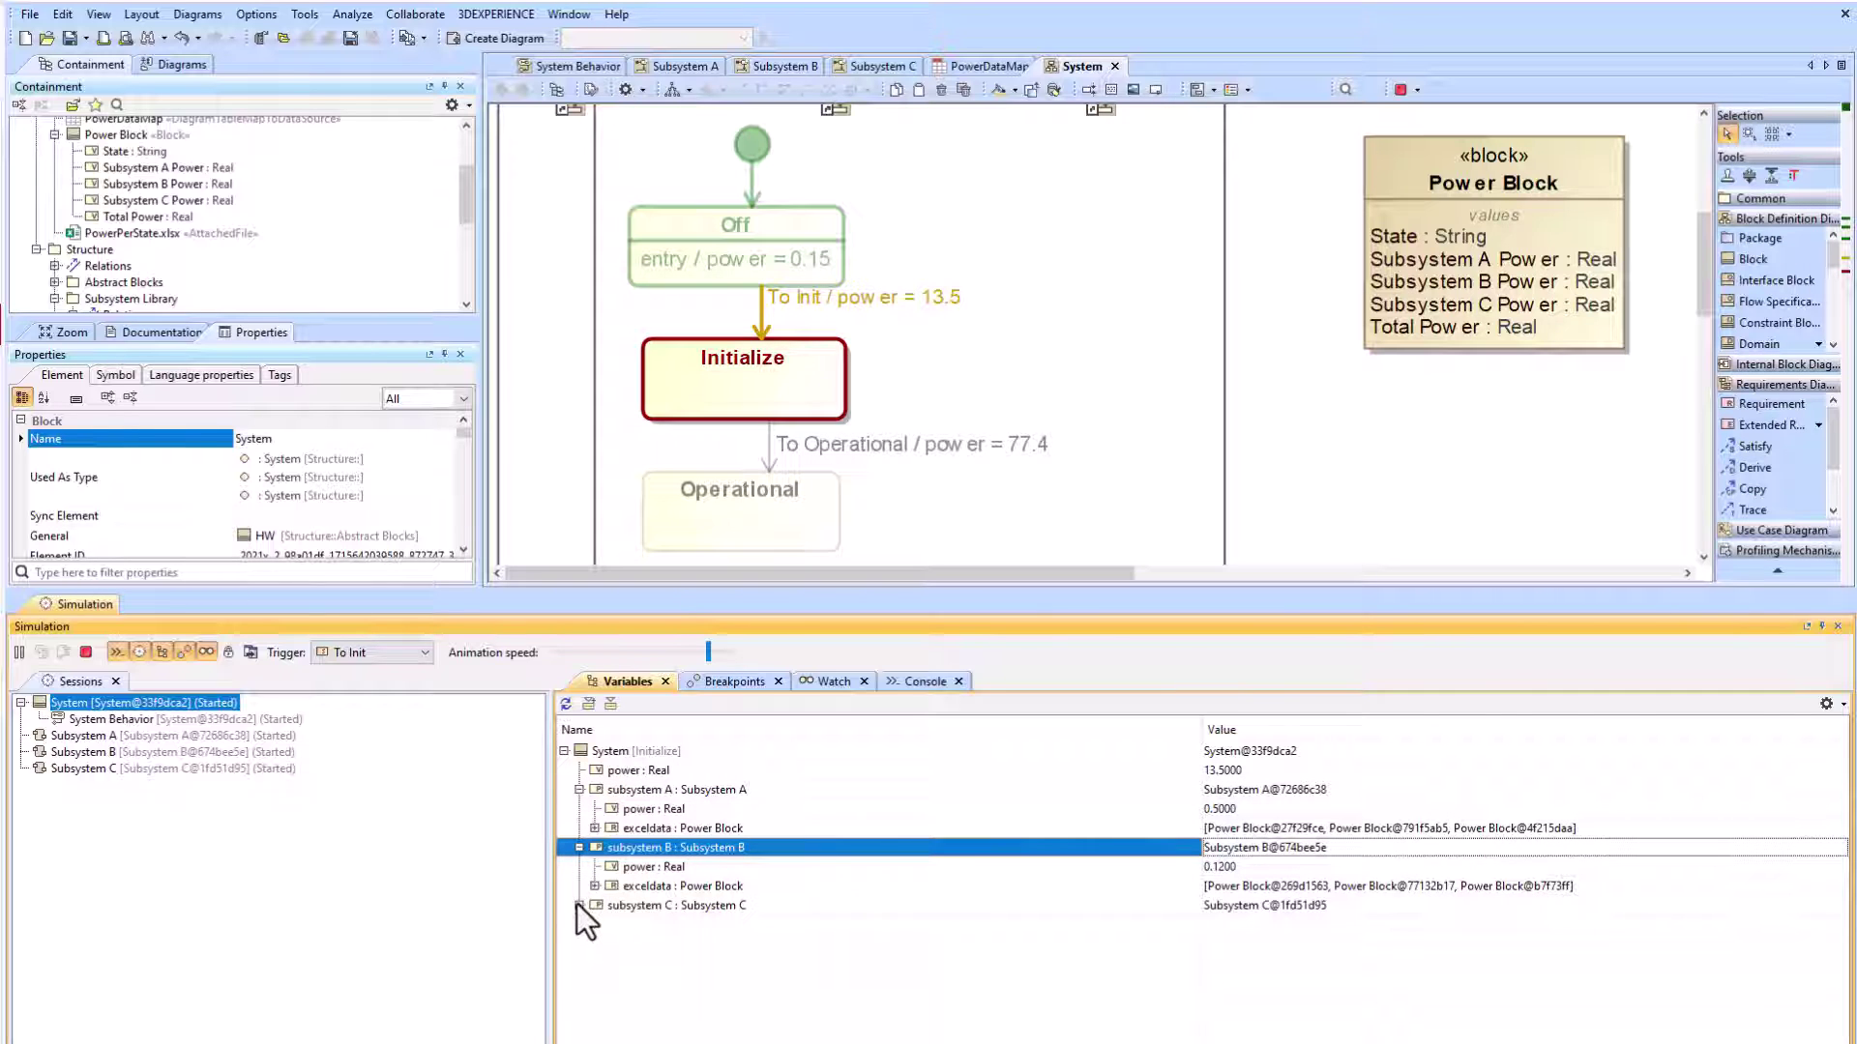
click(579, 905)
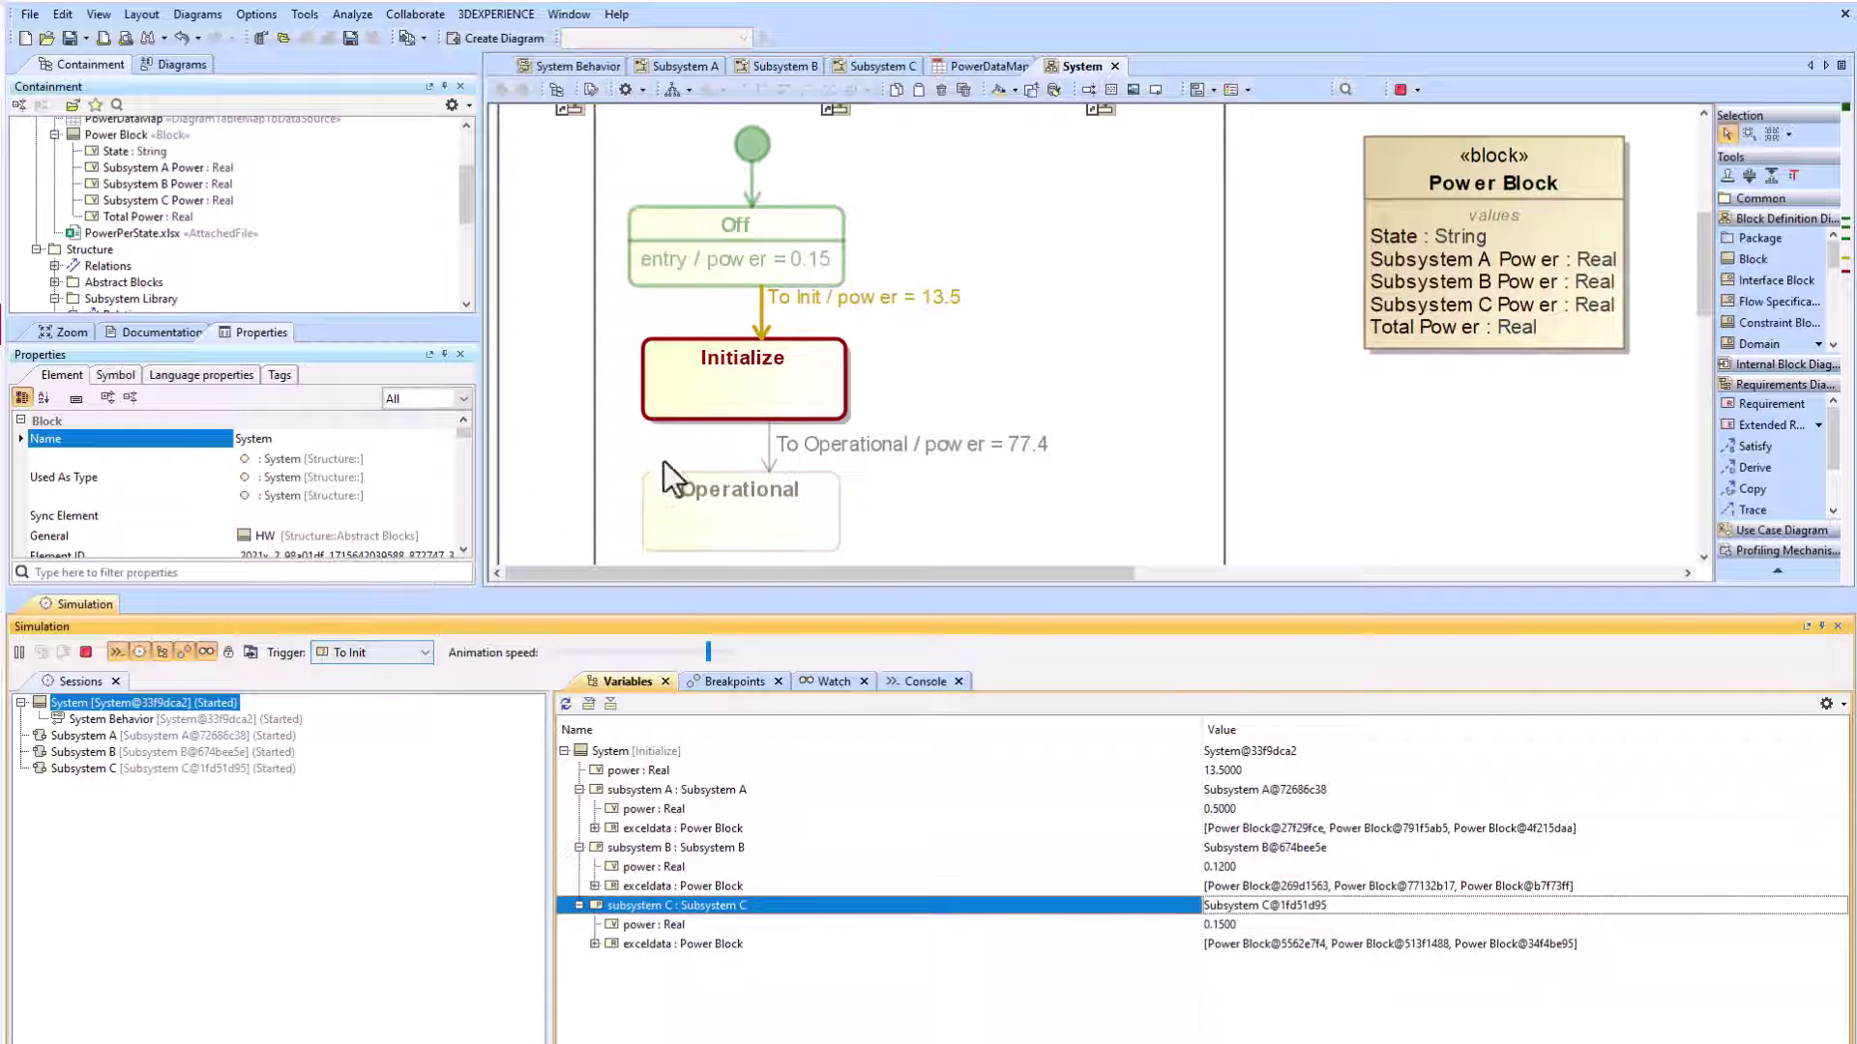
click(393, 649)
click(373, 698)
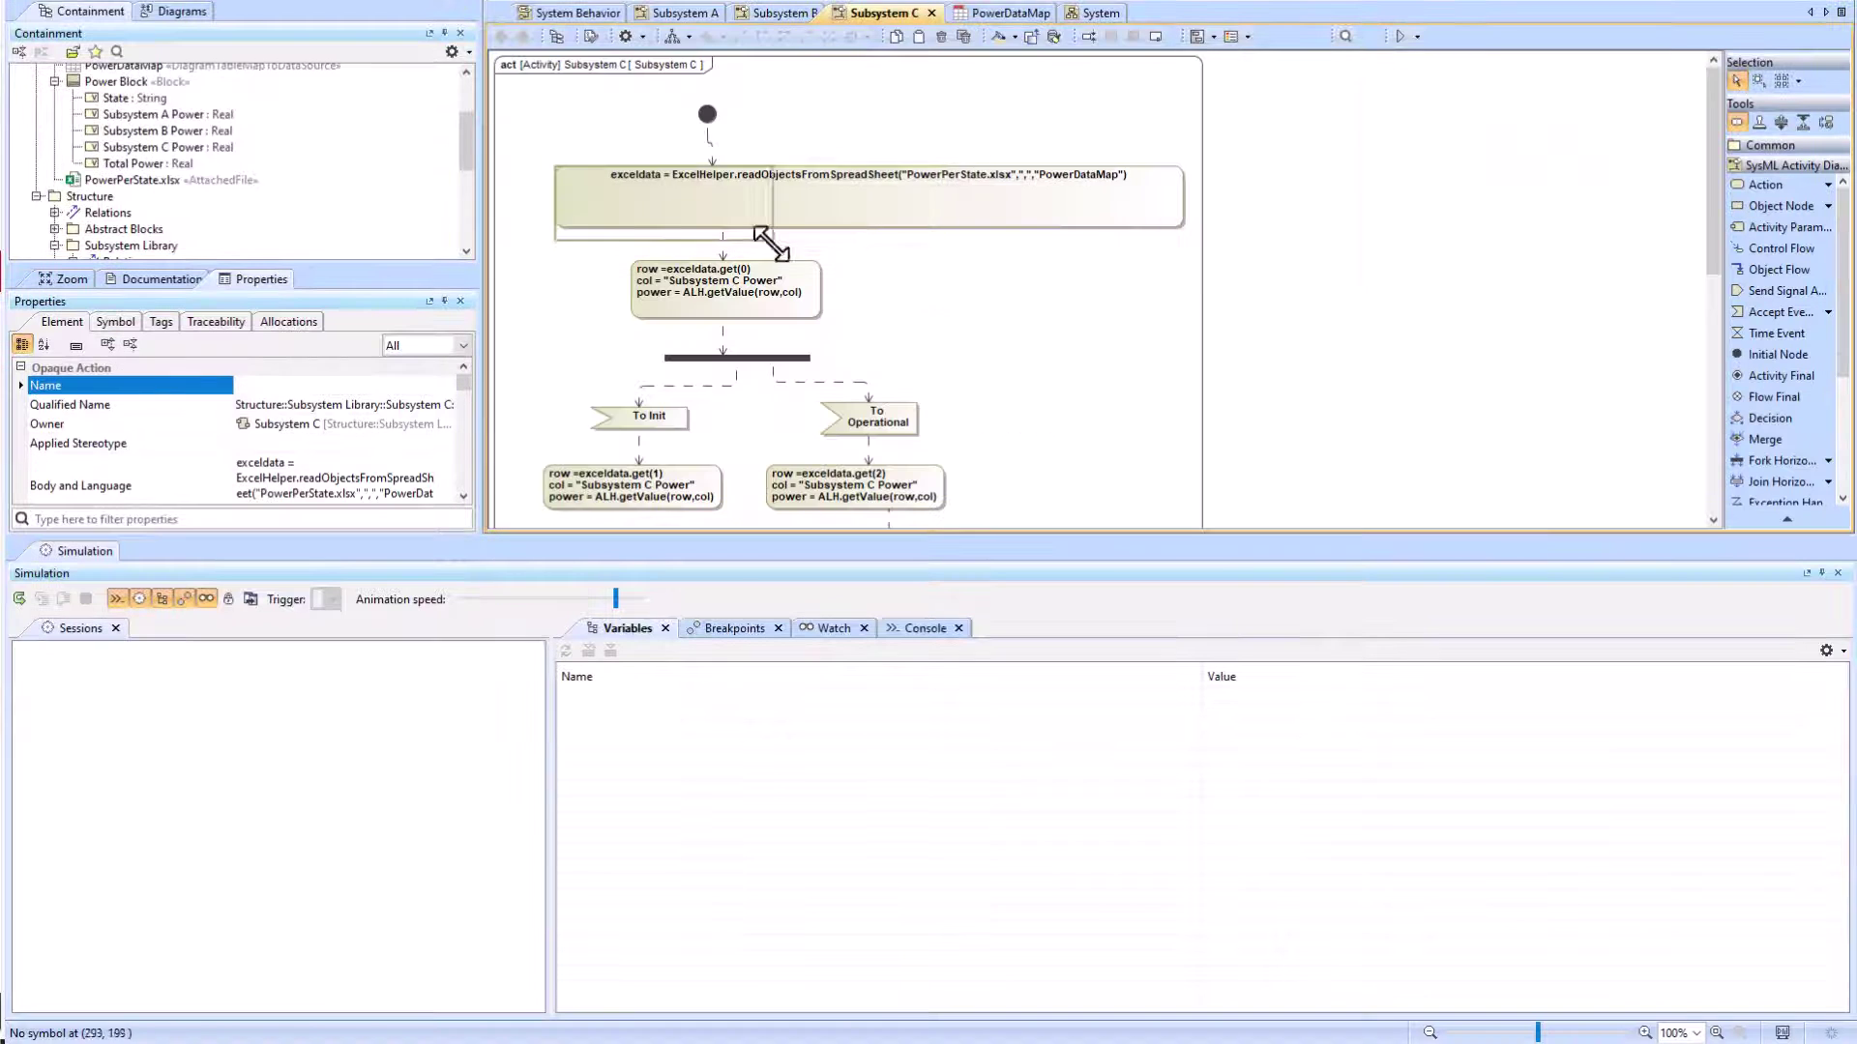
Step: Place the Subsystem C, Subsystem B and Subsystem A activity diagrams side by side below the blocks in the System diagram
click(899, 20)
click(778, 13)
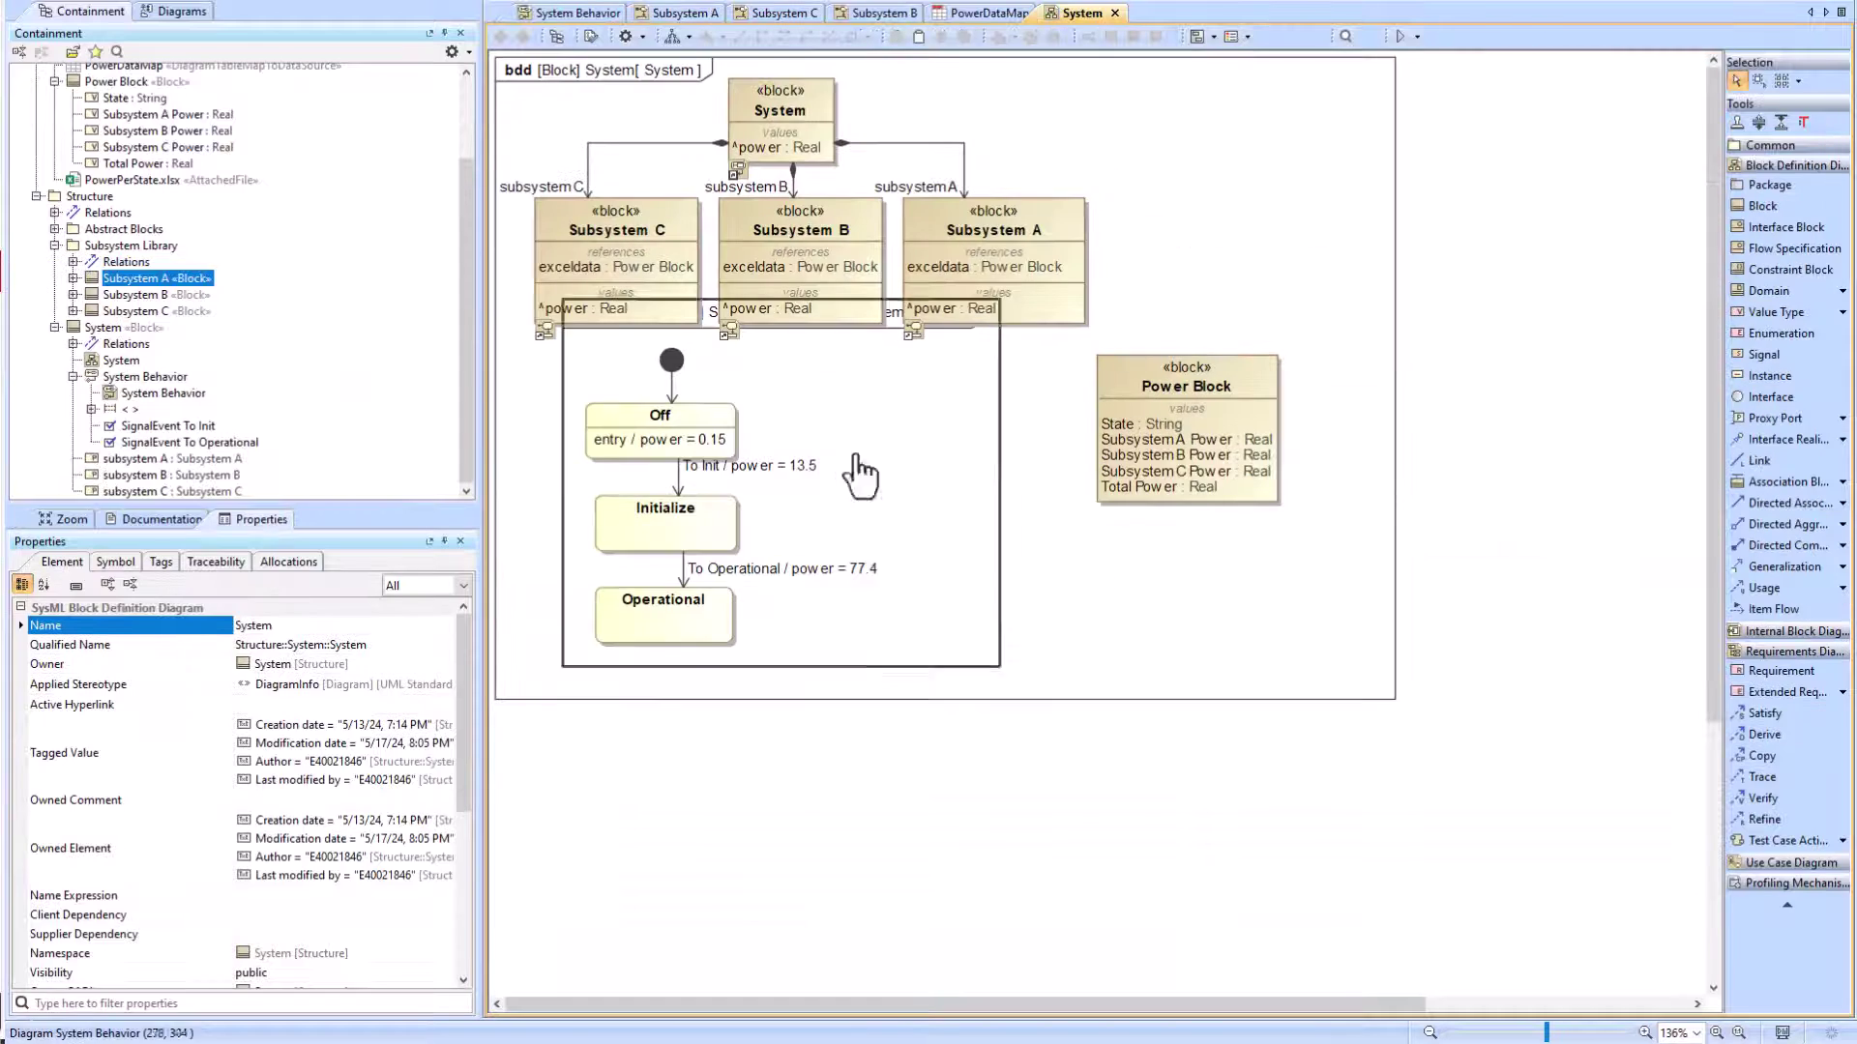
drag(172, 366, 677, 694)
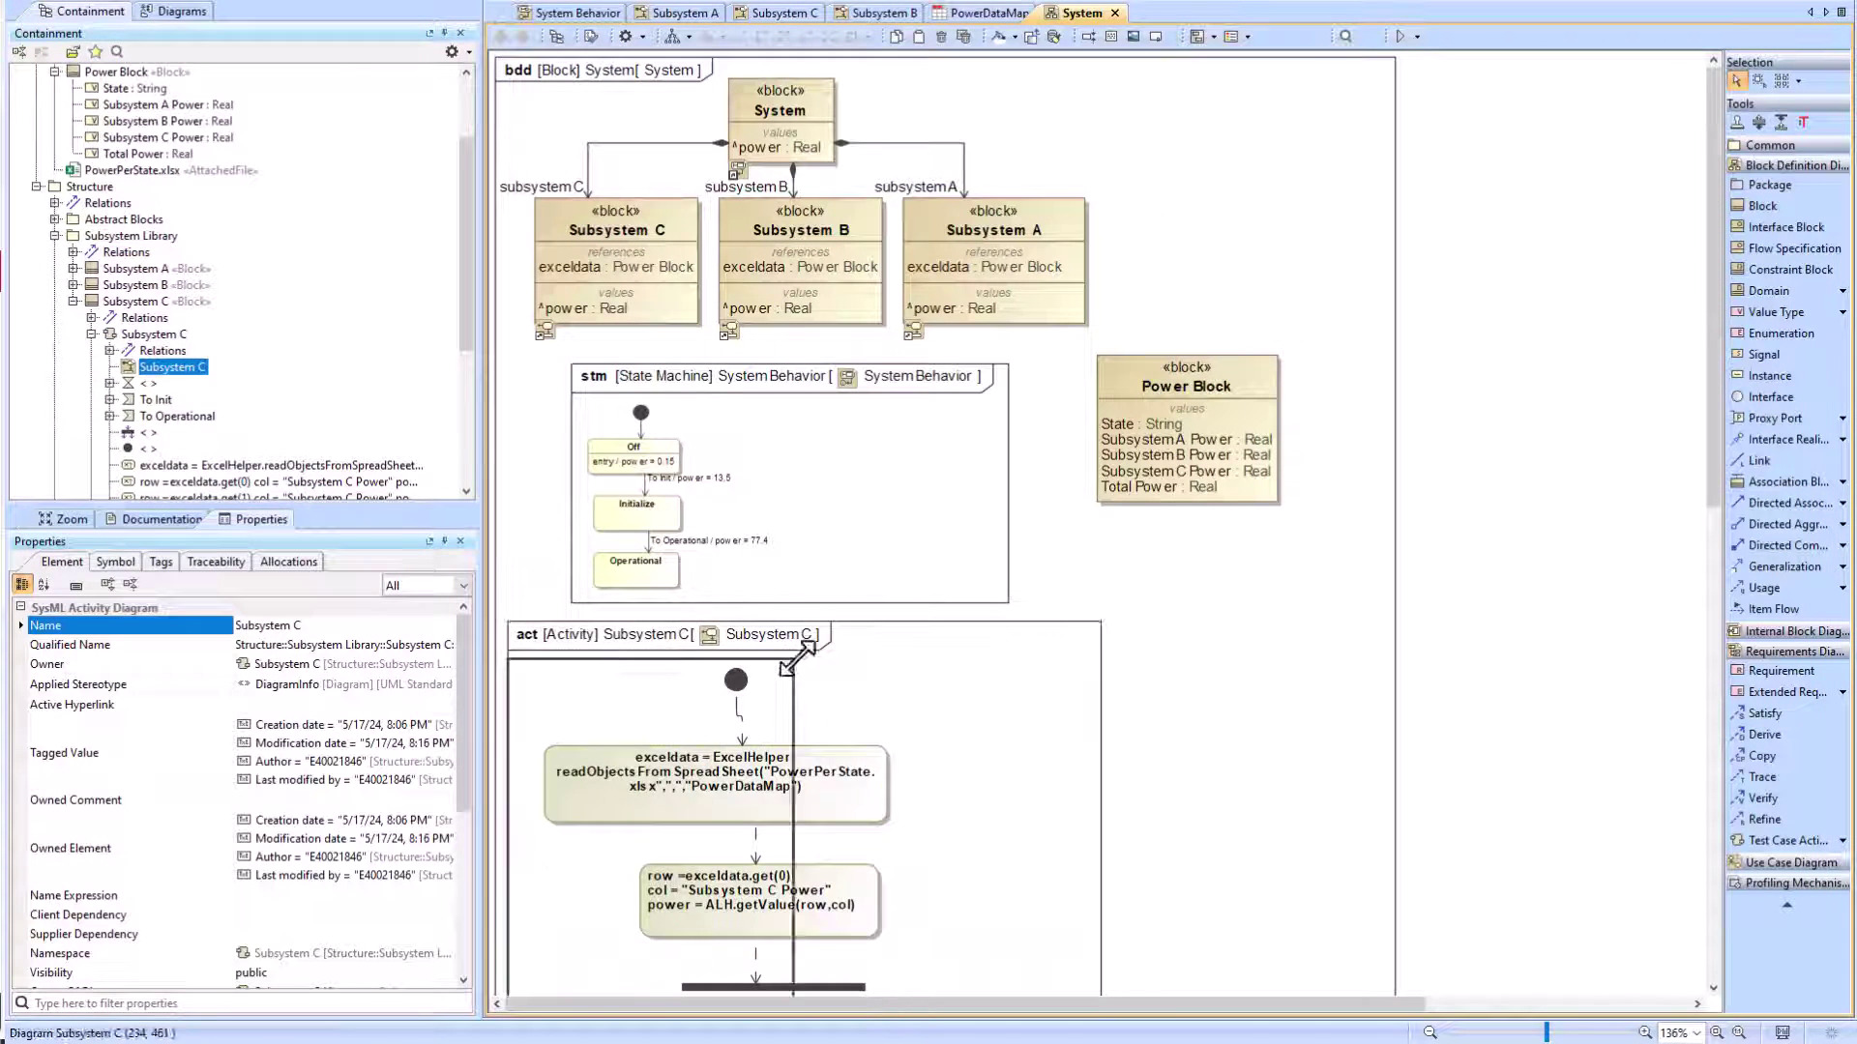
drag(172, 360, 1204, 817)
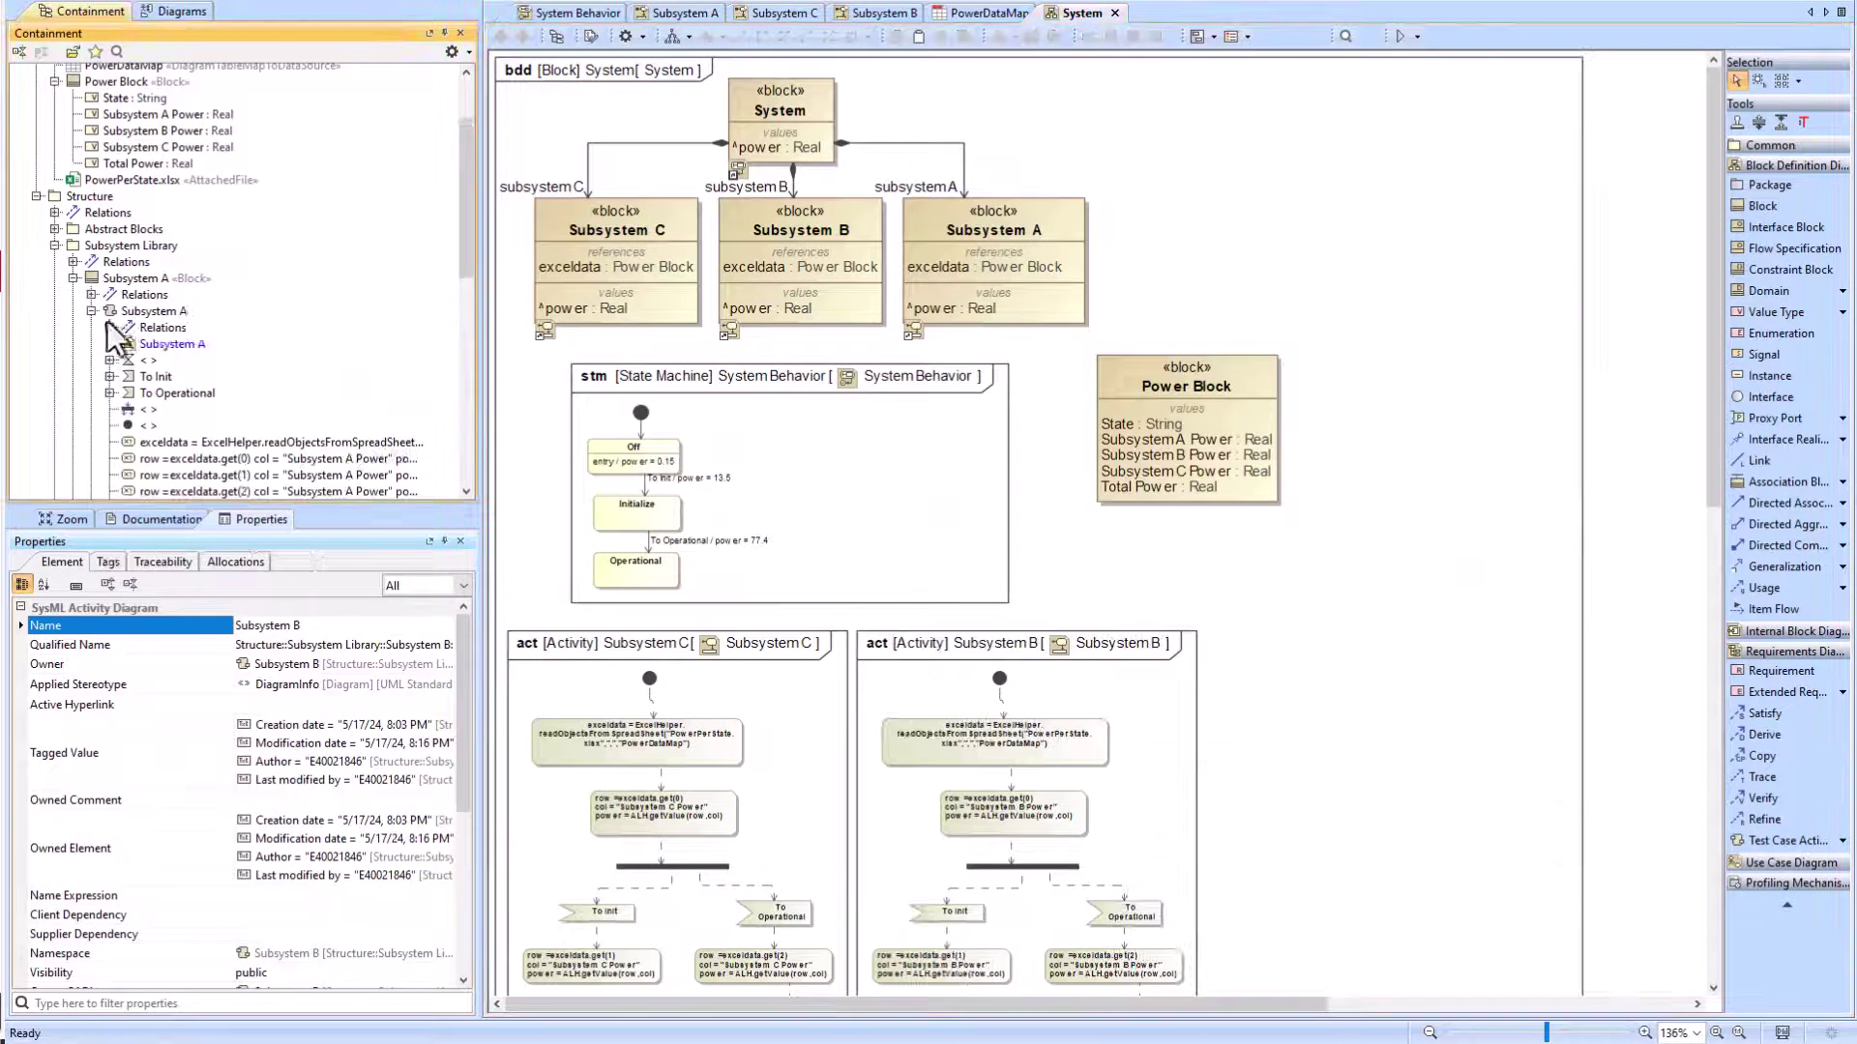
drag(169, 344, 1214, 638)
drag(1533, 663, 1326, 572)
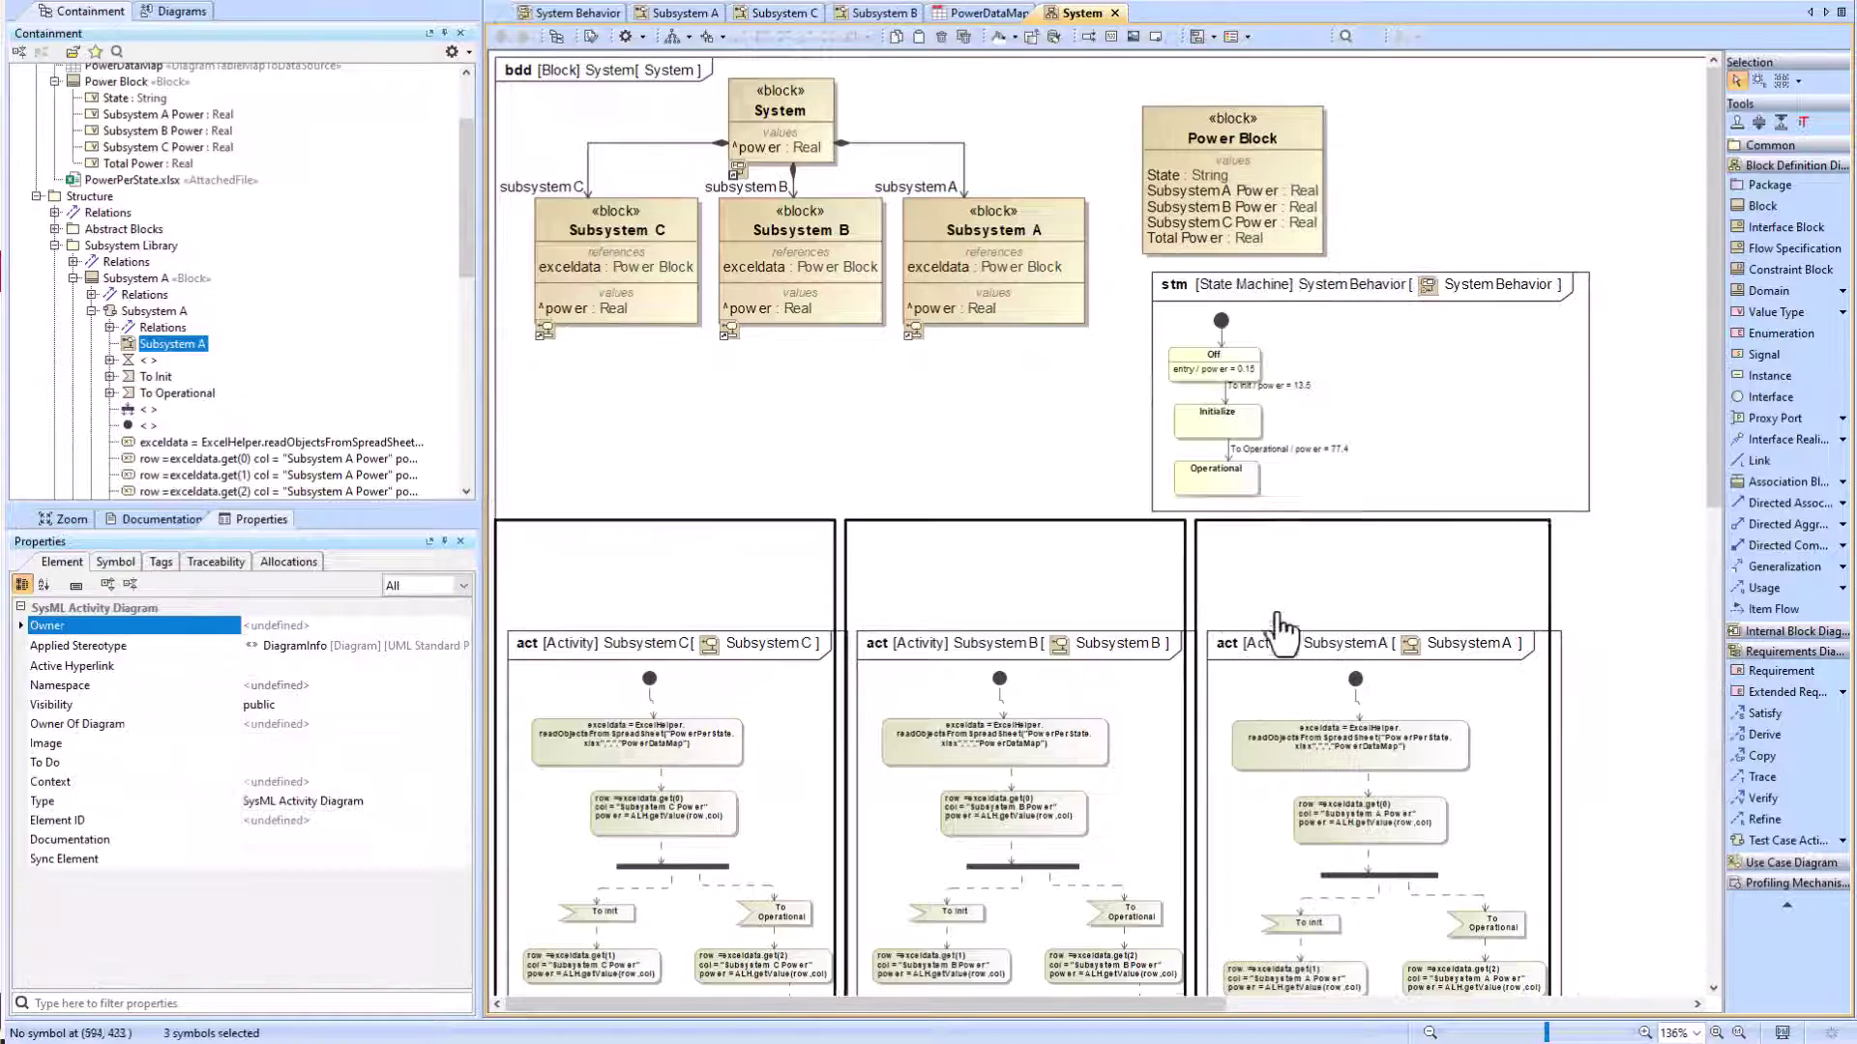
click(1223, 126)
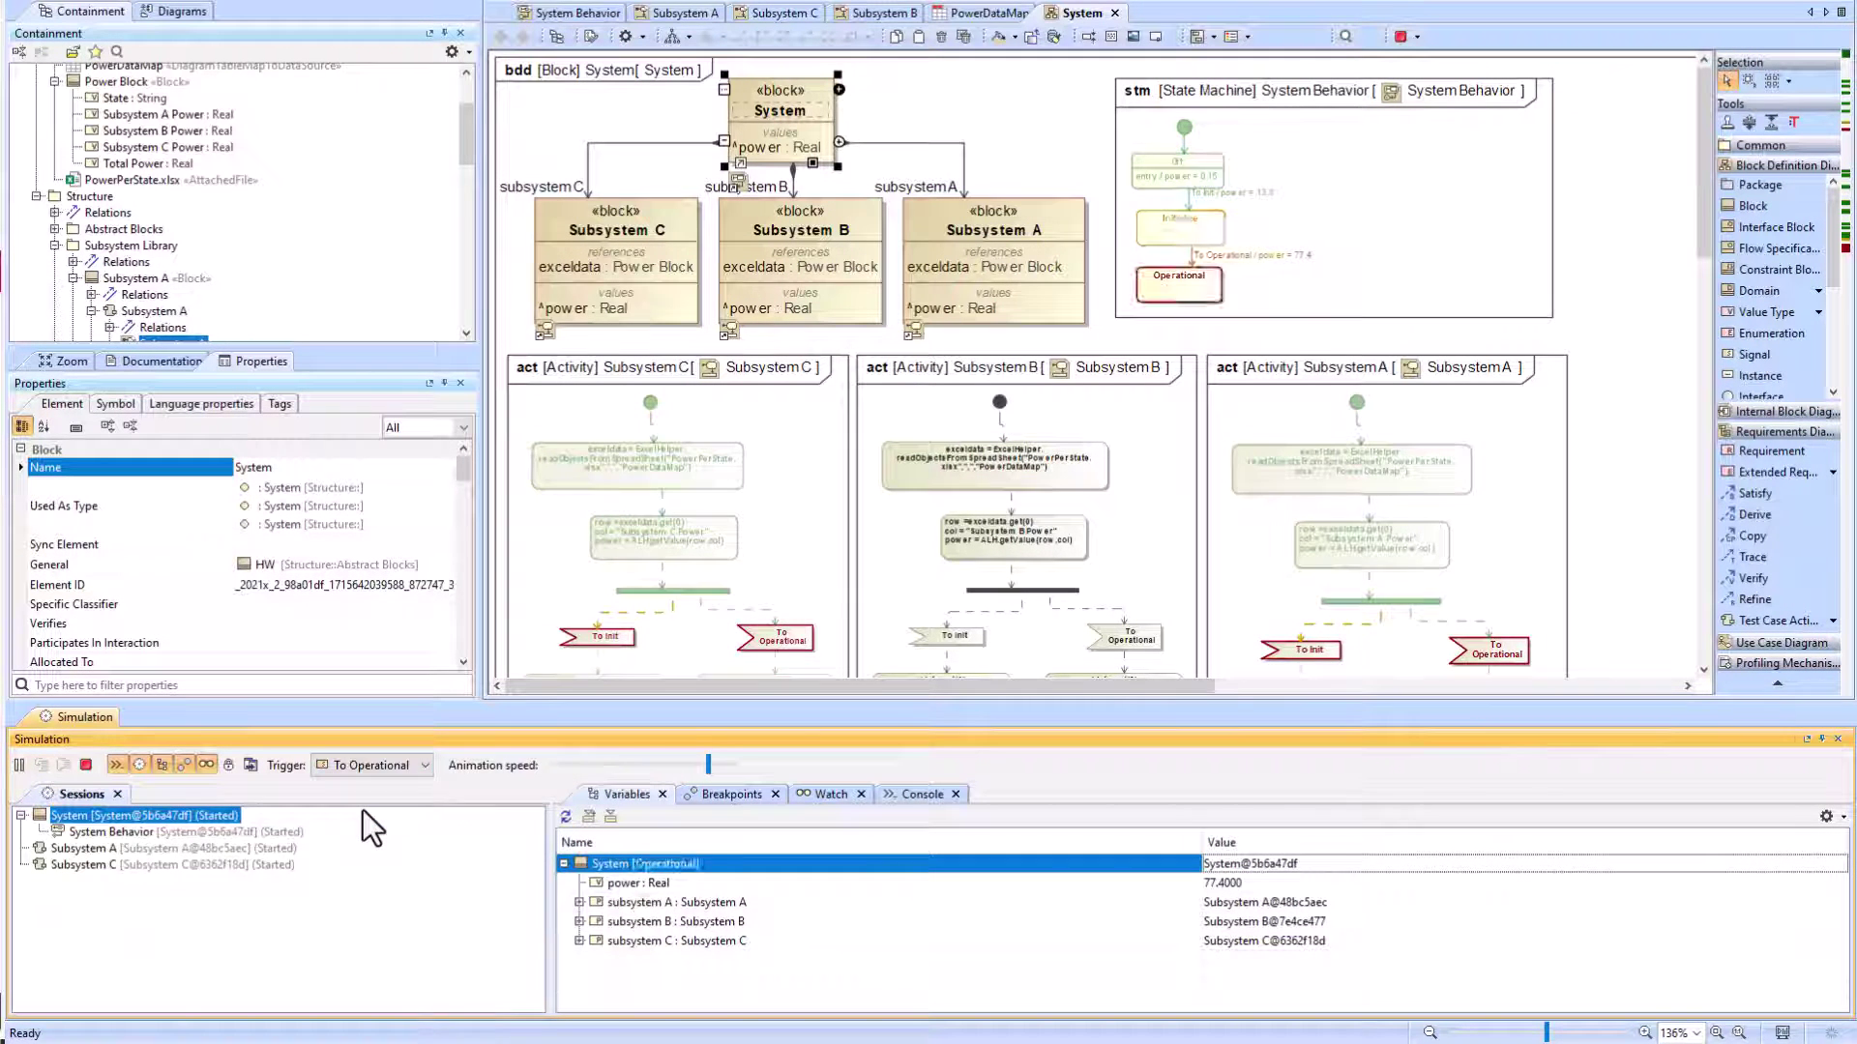
Step: Restart the System simulation to watch the state machine and the three subsystem activities run together
click(18, 764)
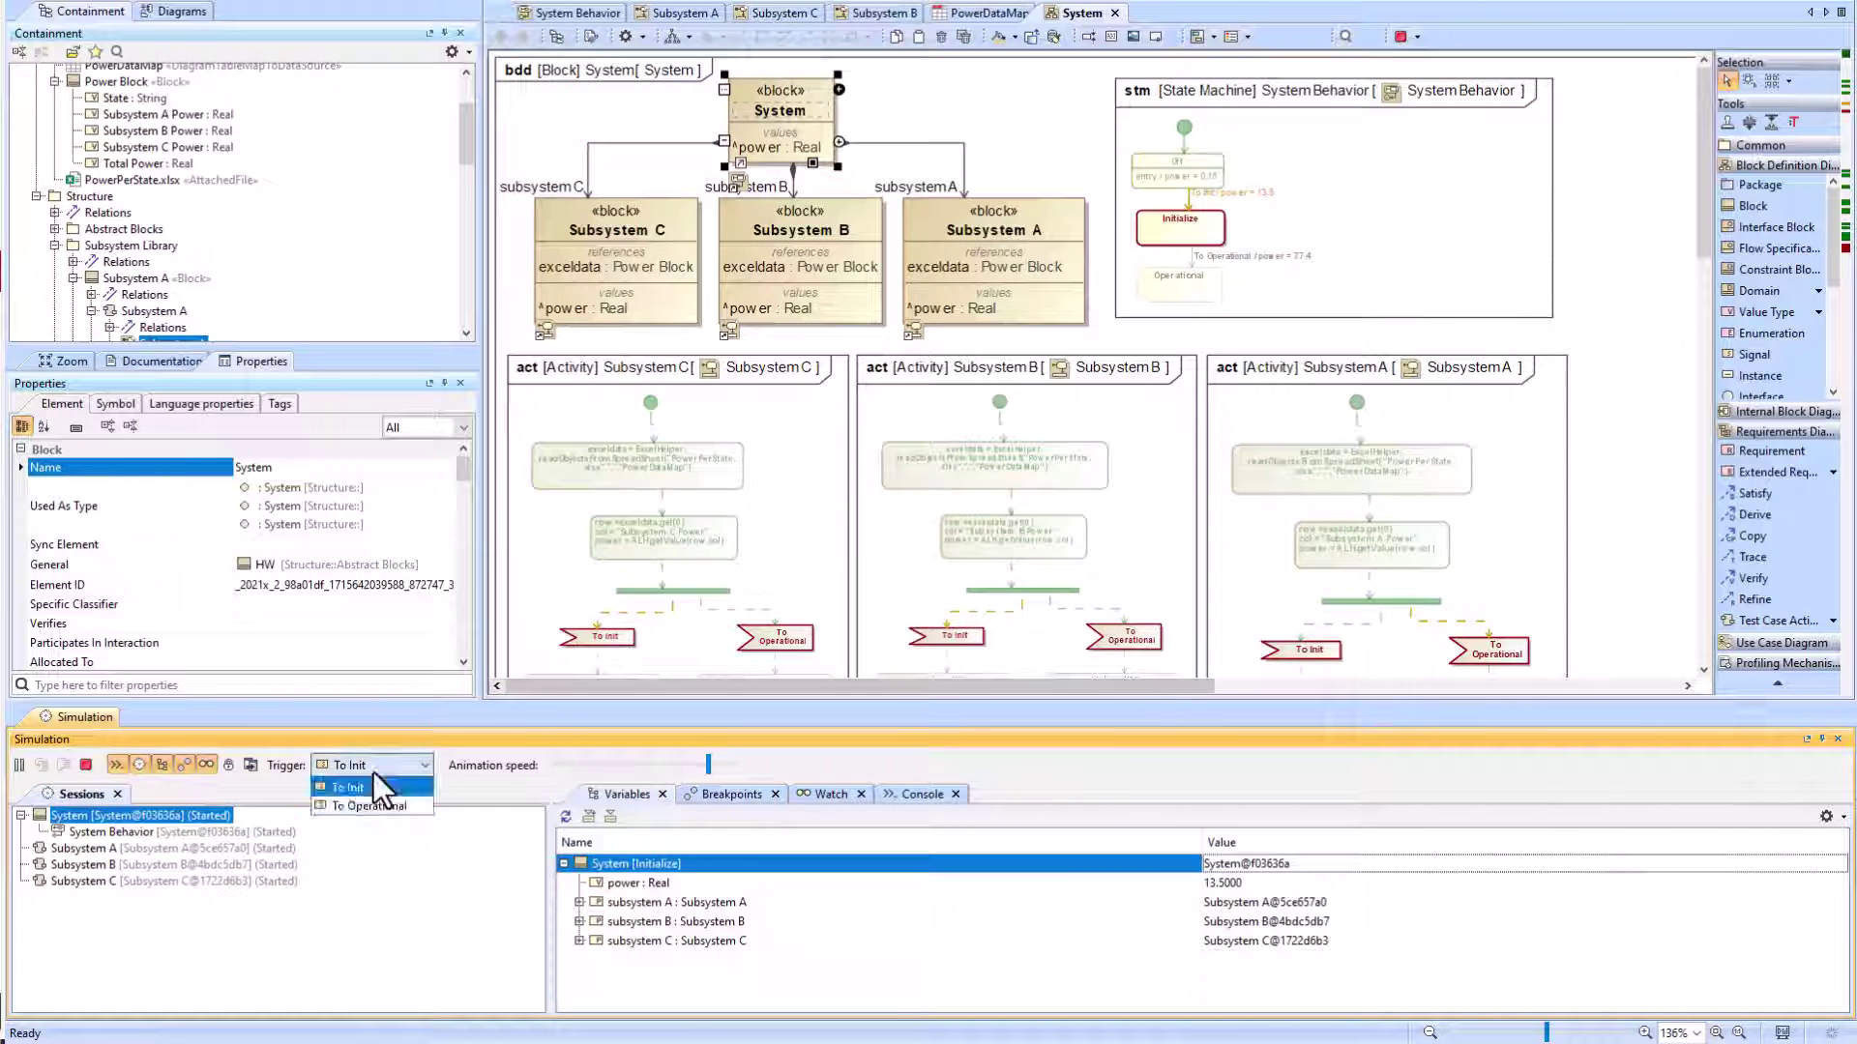
click(85, 764)
click(19, 765)
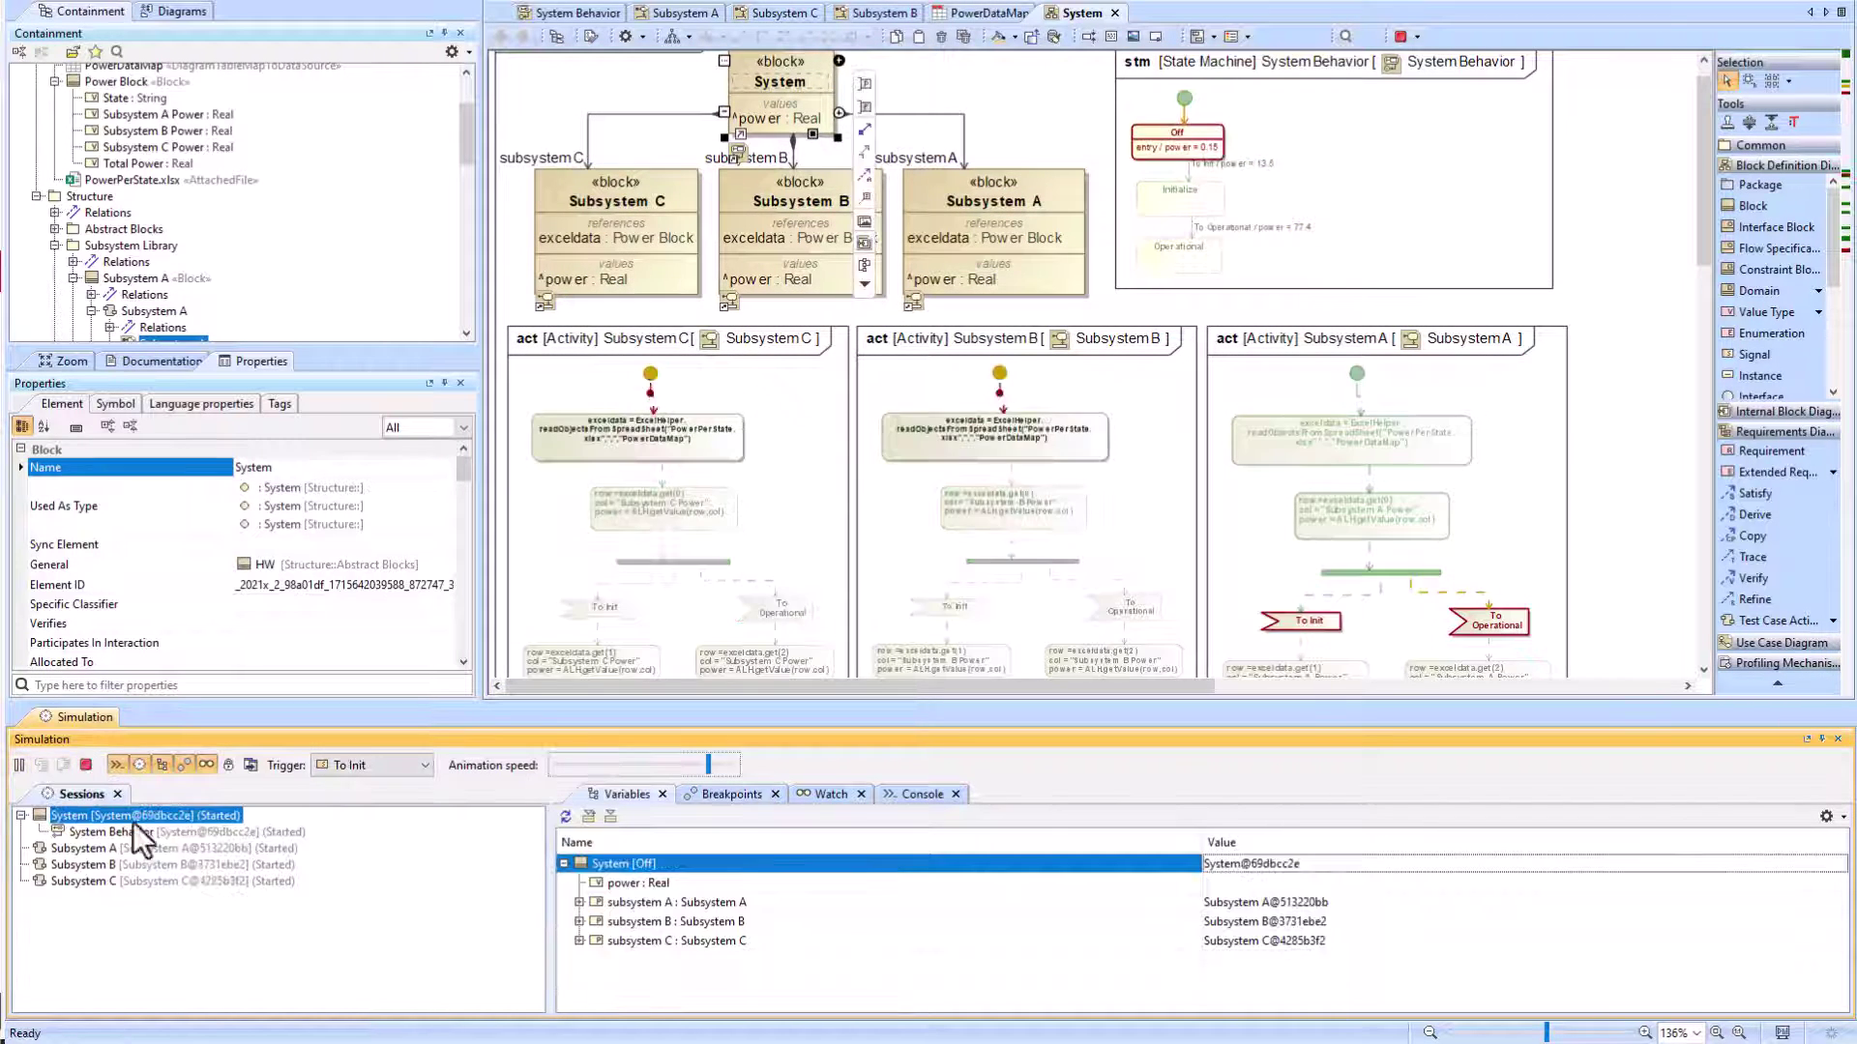
Step: Expand subsystems A, B and C in the running System session to check their power values, and read the console errors
click(579, 902)
double_click(653, 960)
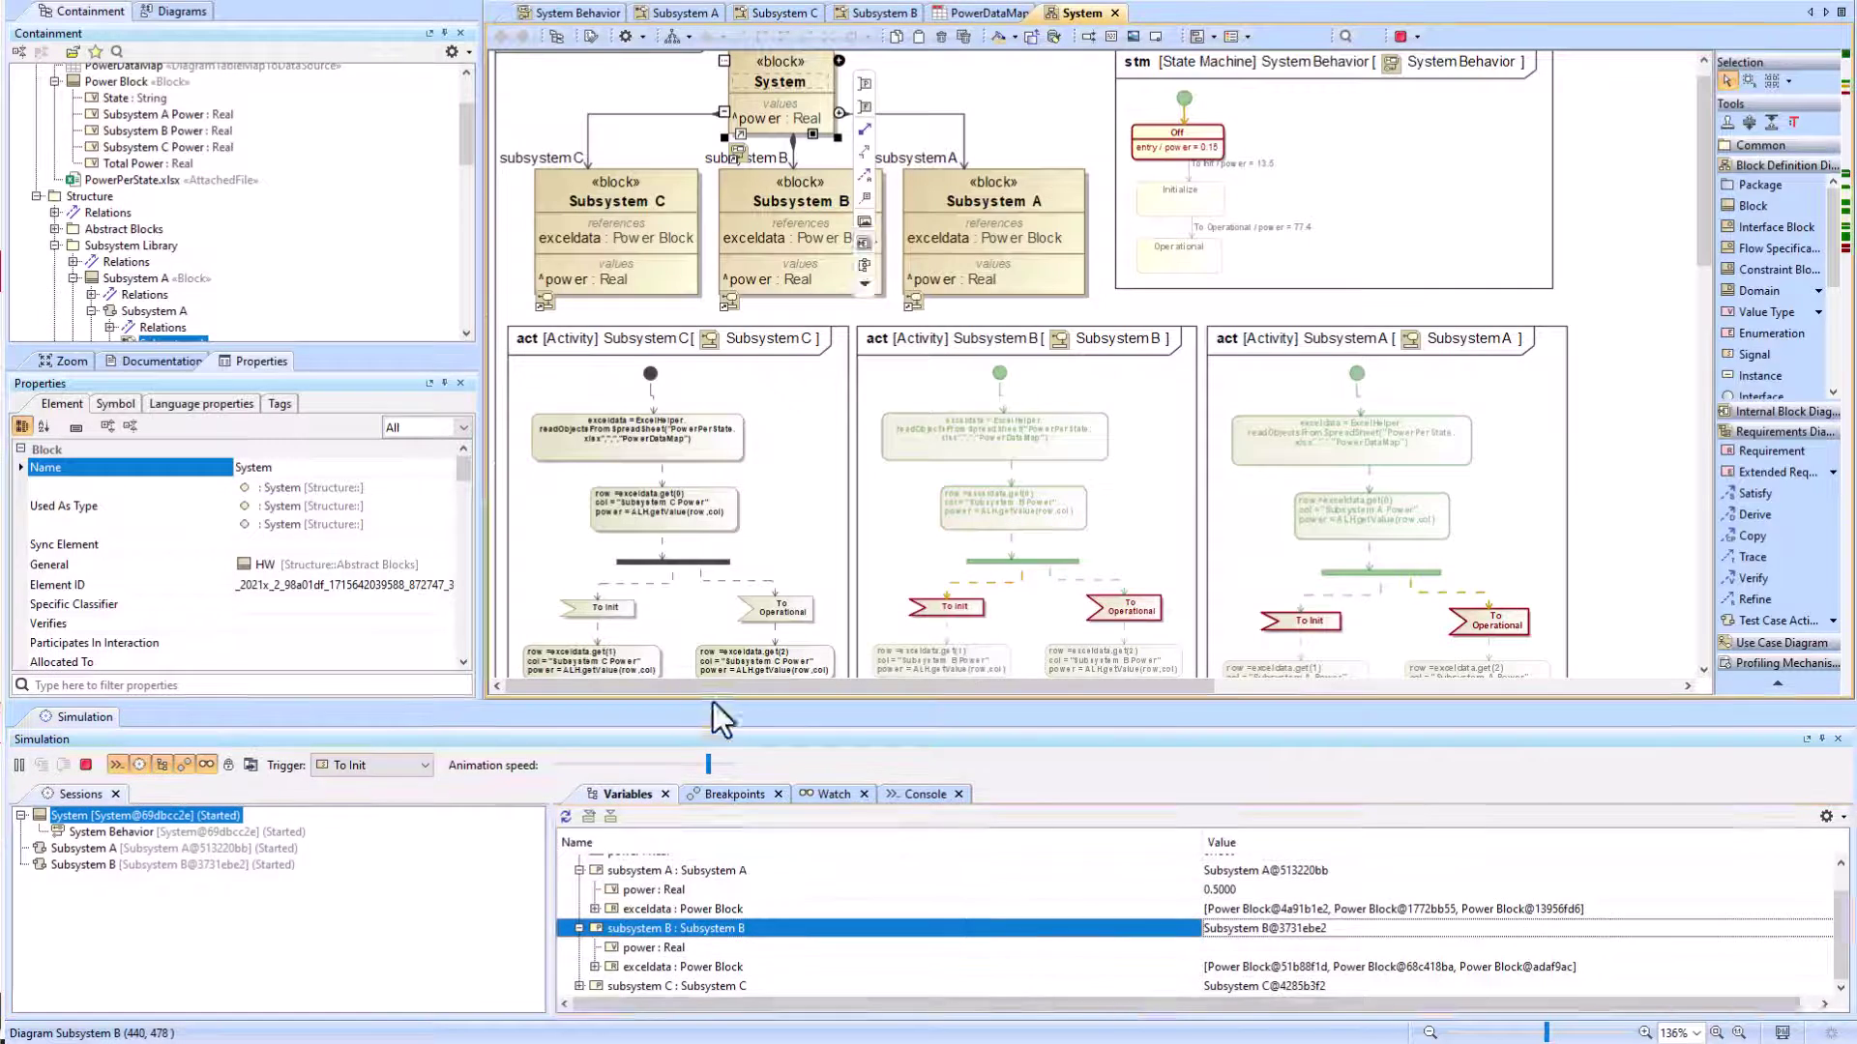
drag(722, 702, 722, 248)
double_click(677, 567)
click(683, 605)
drag(1191, 248, 1112, 648)
click(922, 743)
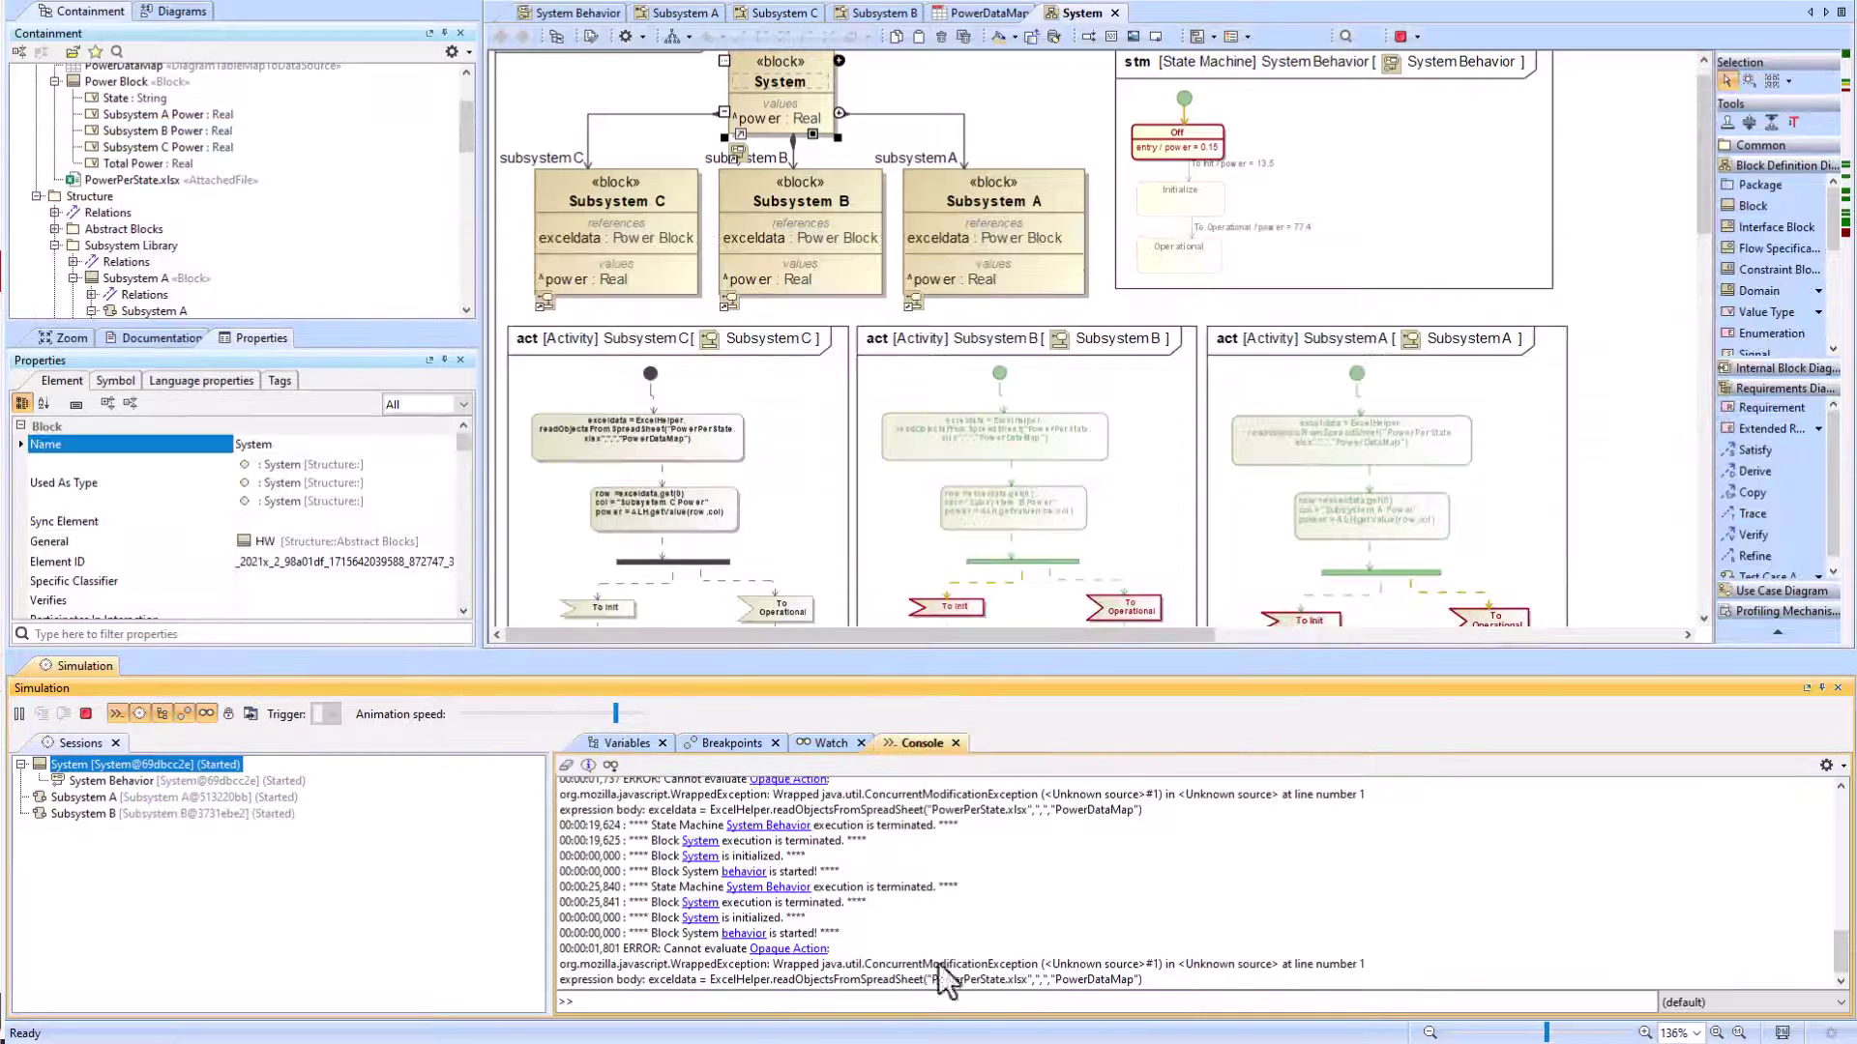
Step: Stop the simulation and rename the reference properties of Subsystems A, B and C to exceldataA, exceldataB and exceldataC
click(84, 716)
click(975, 238)
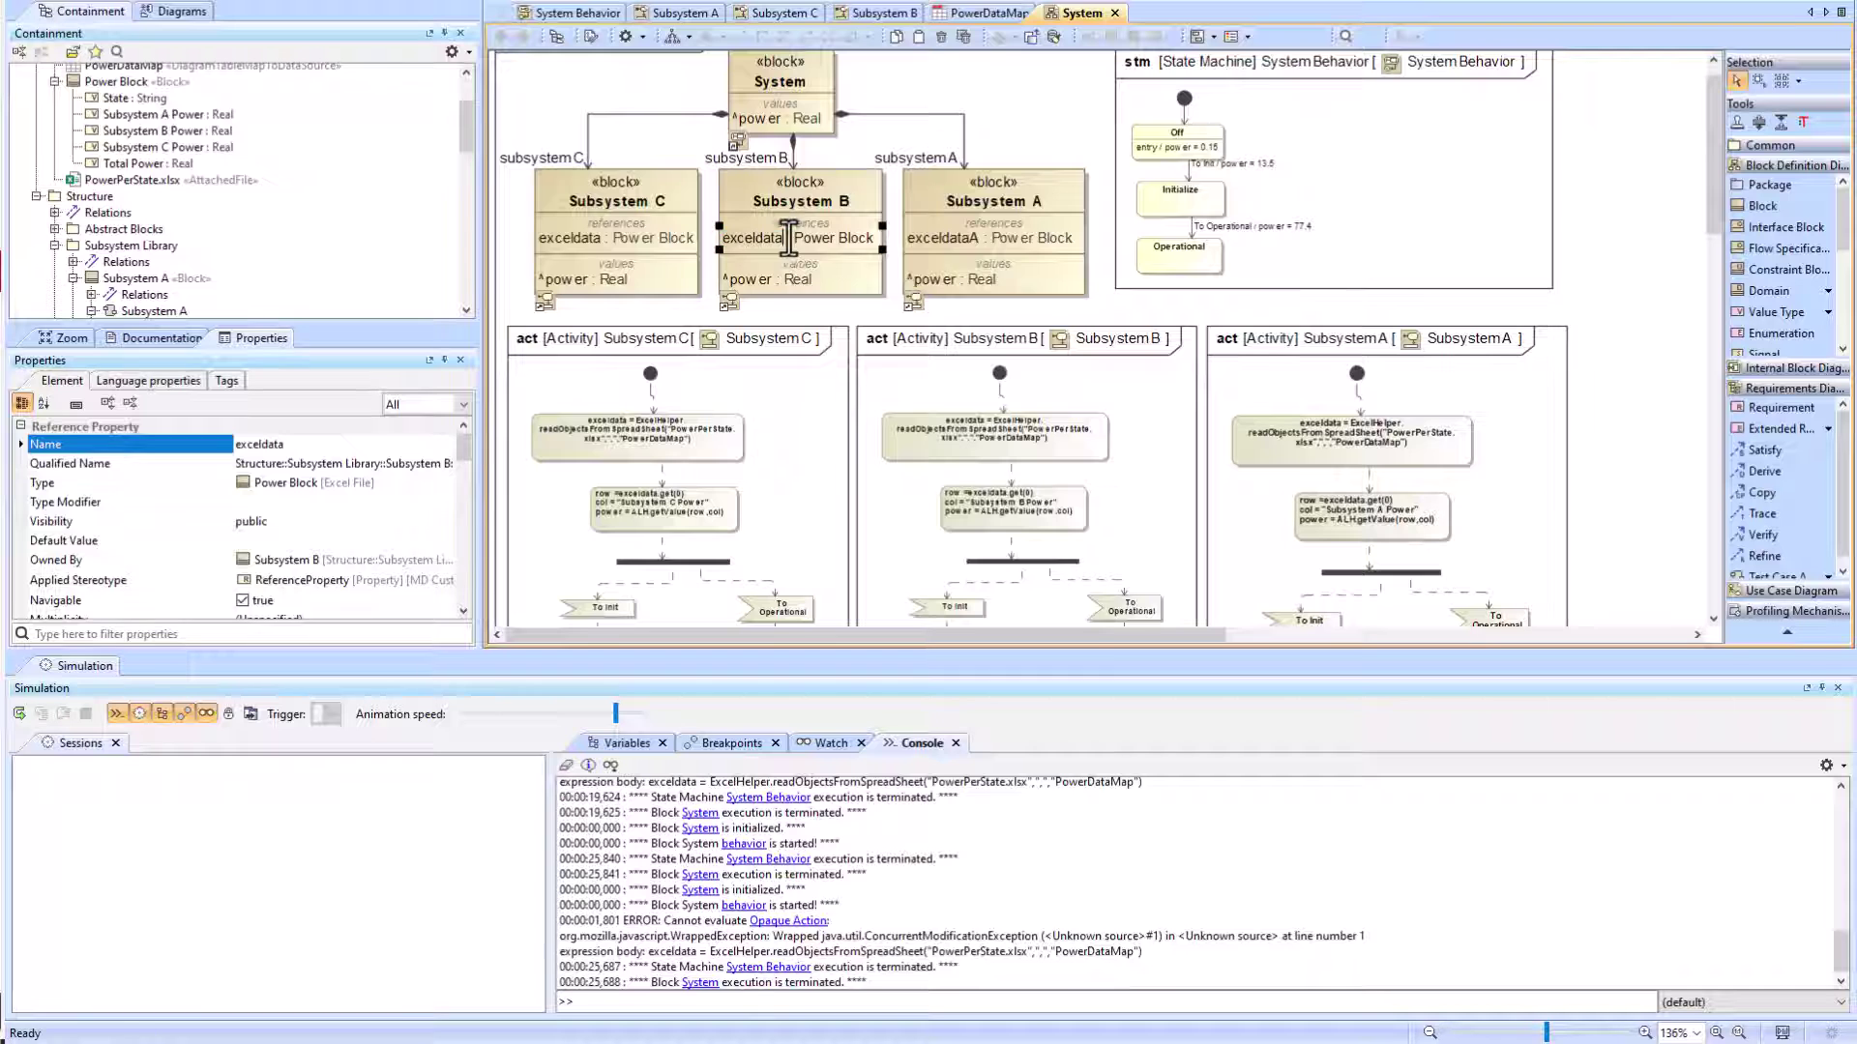
click(580, 238)
Step: Replace exceldata with exceldataC in all opaque actions of the Subsystem C activity, and close its diagram
double_click(724, 416)
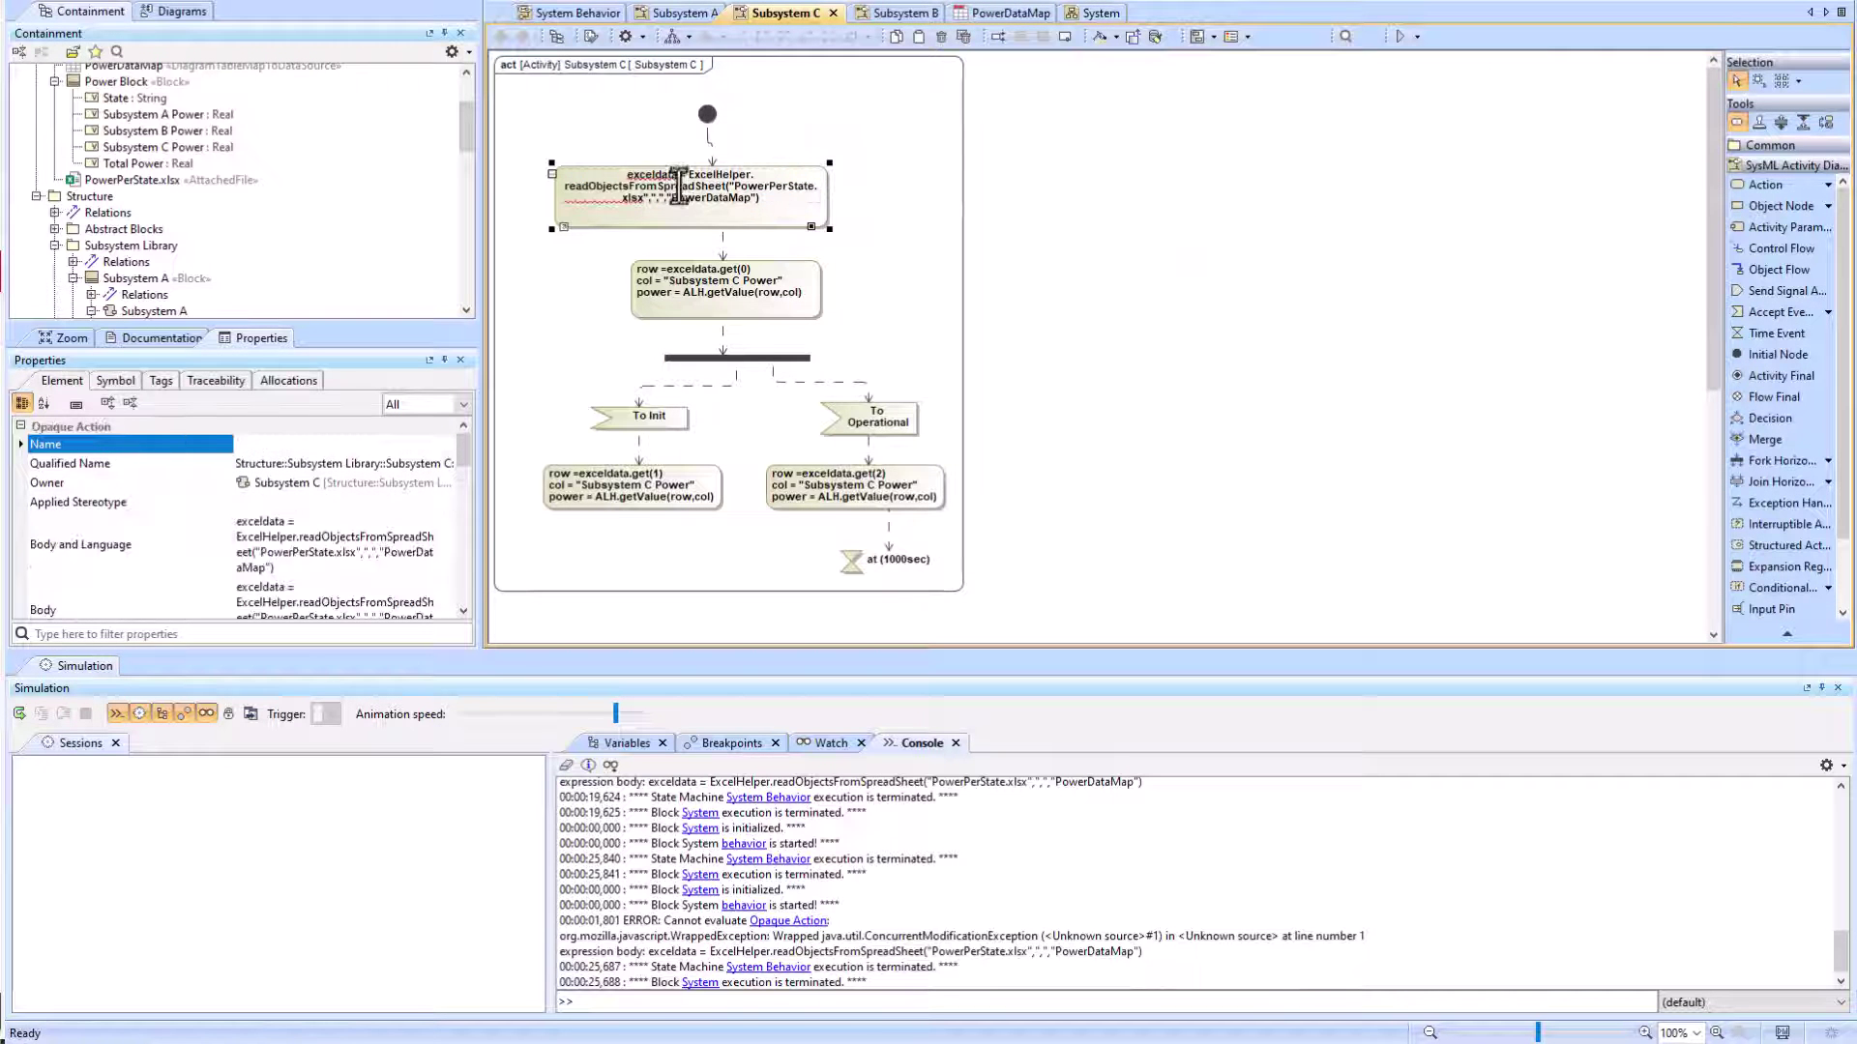
double_click(727, 274)
double_click(854, 492)
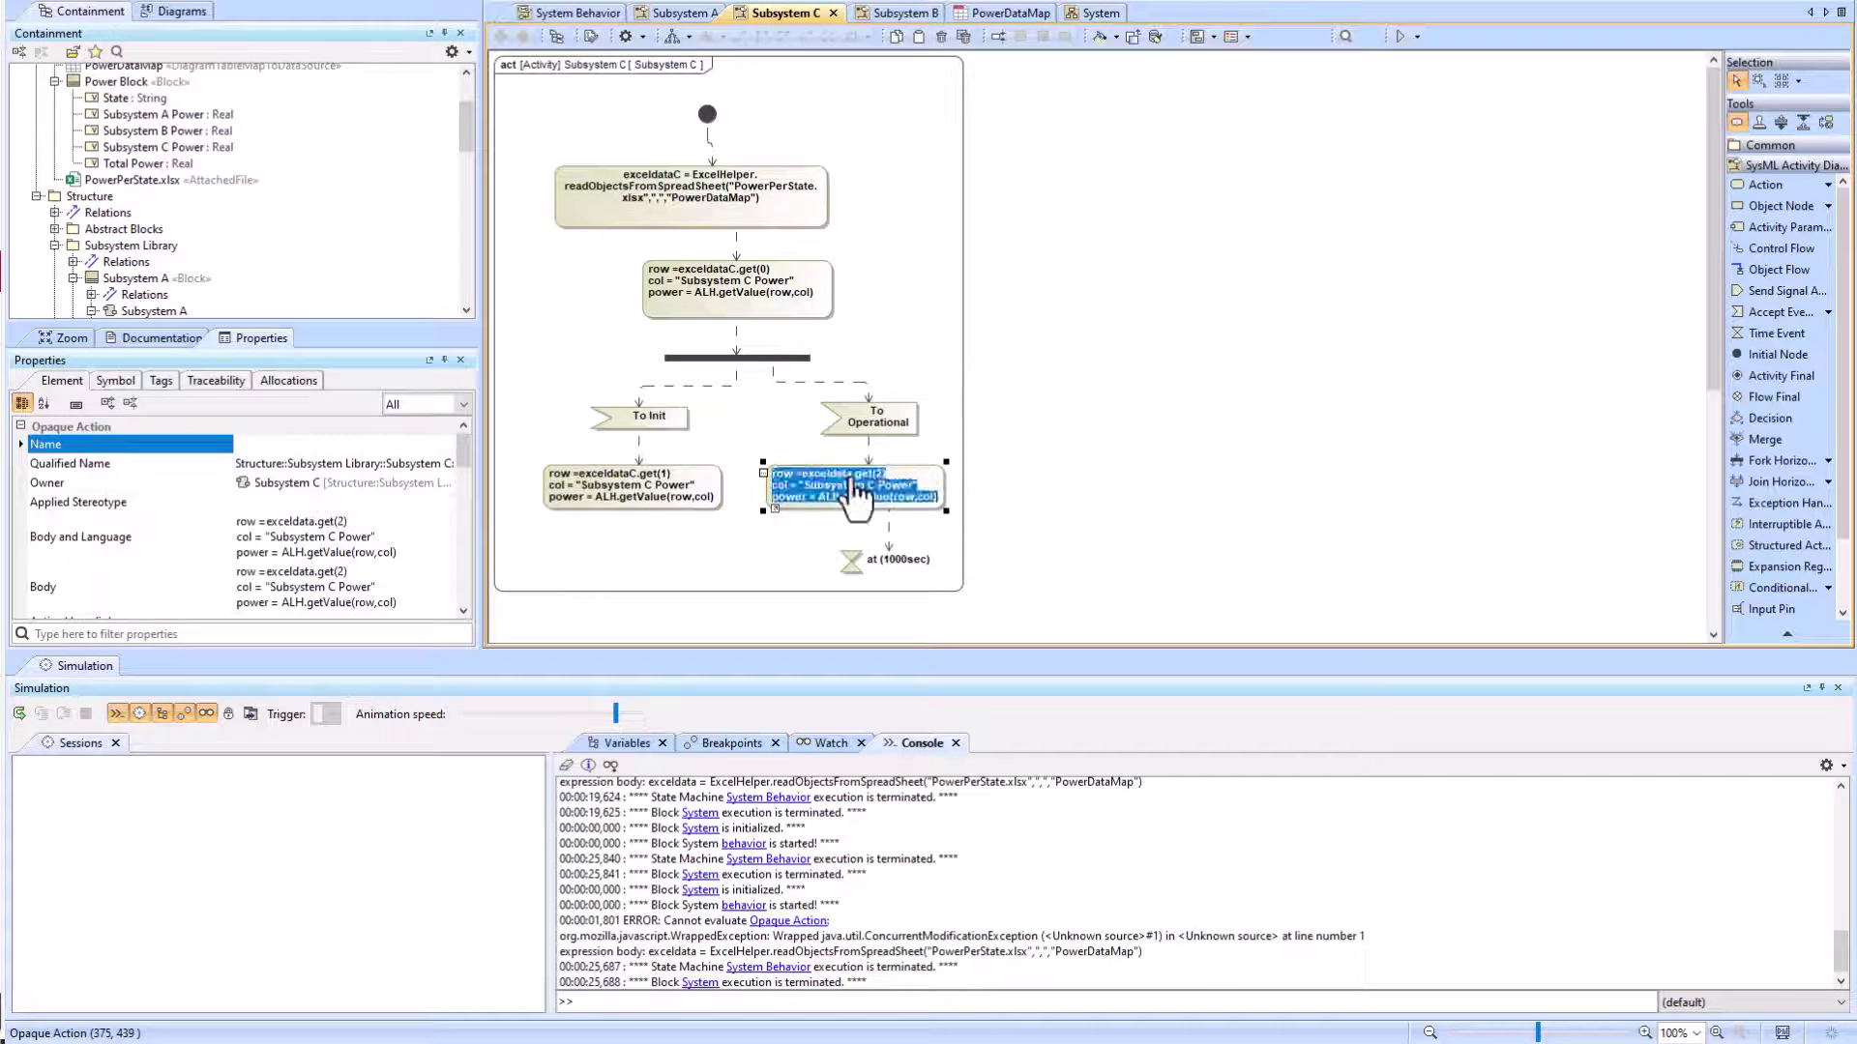
click(917, 290)
click(832, 13)
Step: Replace exceldata with exceldataB in all opaque actions of the Subsystem B activity, and close its diagram
double_click(633, 485)
click(646, 474)
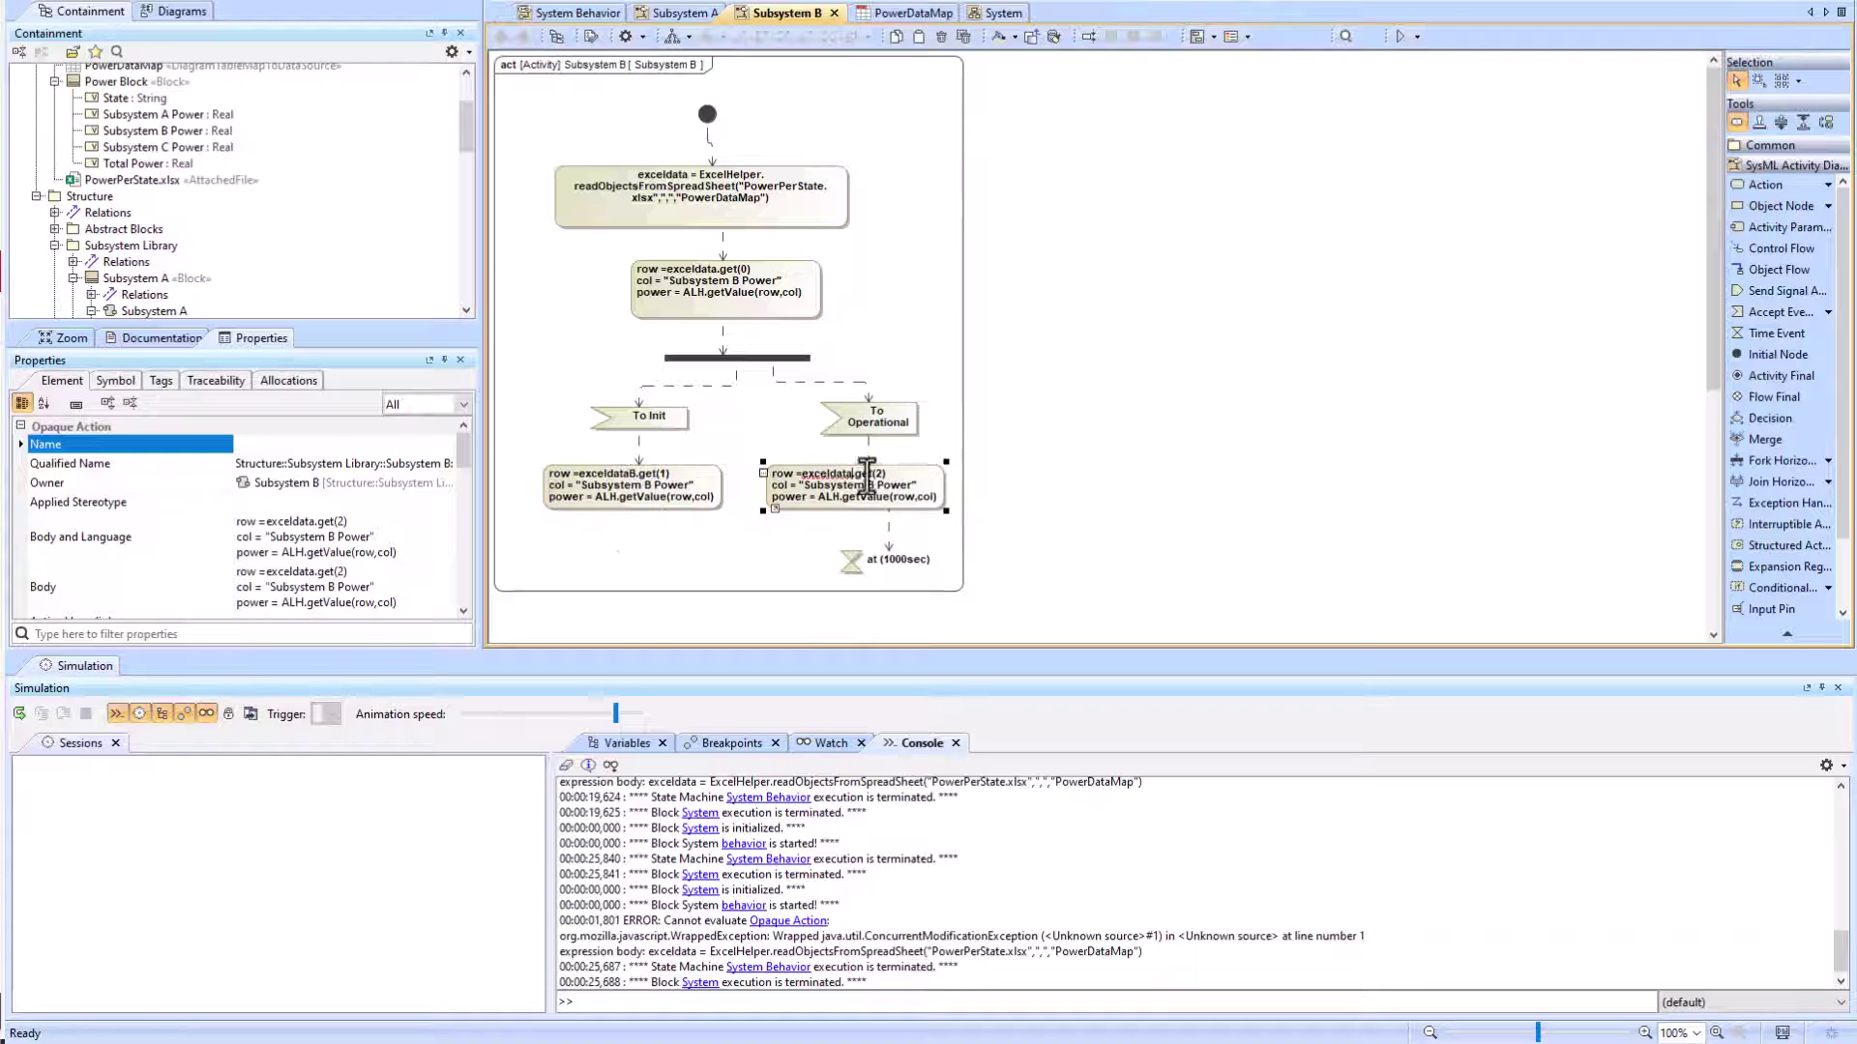
click(692, 179)
click(833, 13)
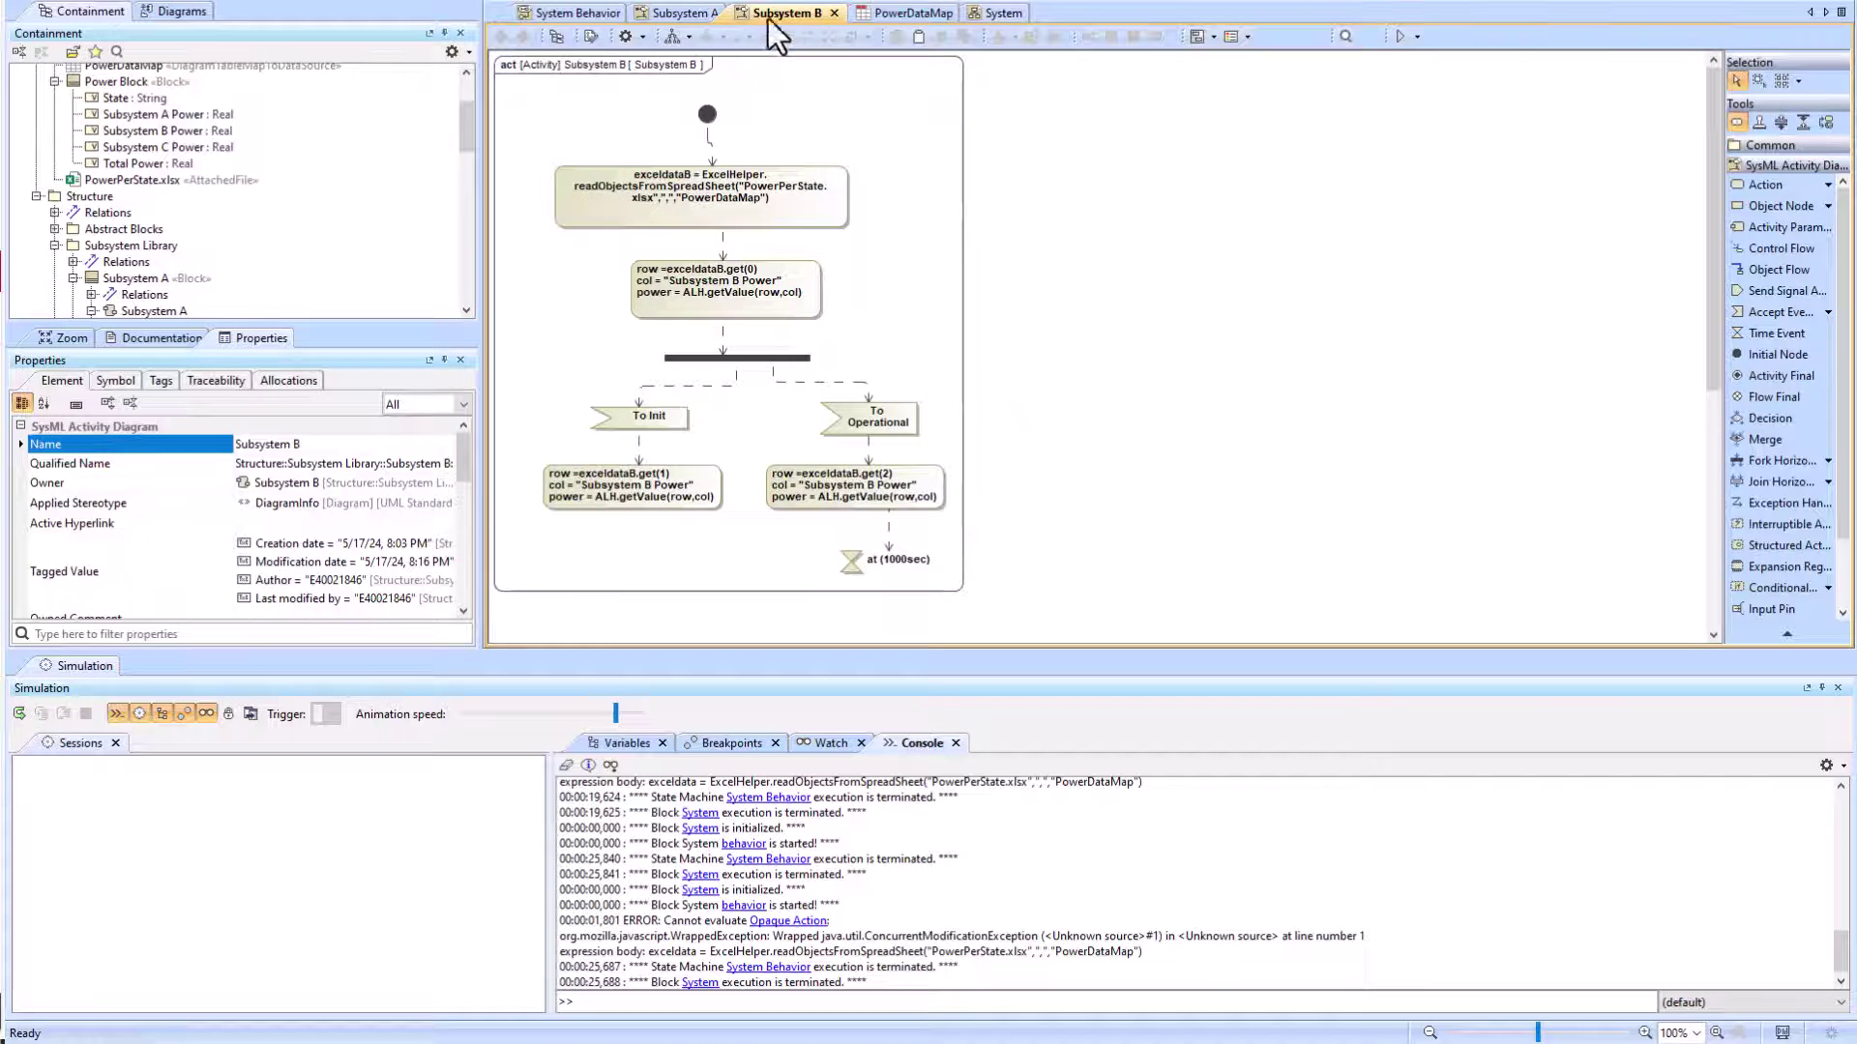
Step: Replace exceldata with exceldataA in all opaque actions of the Subsystem A activity
click(672, 184)
double_click(711, 271)
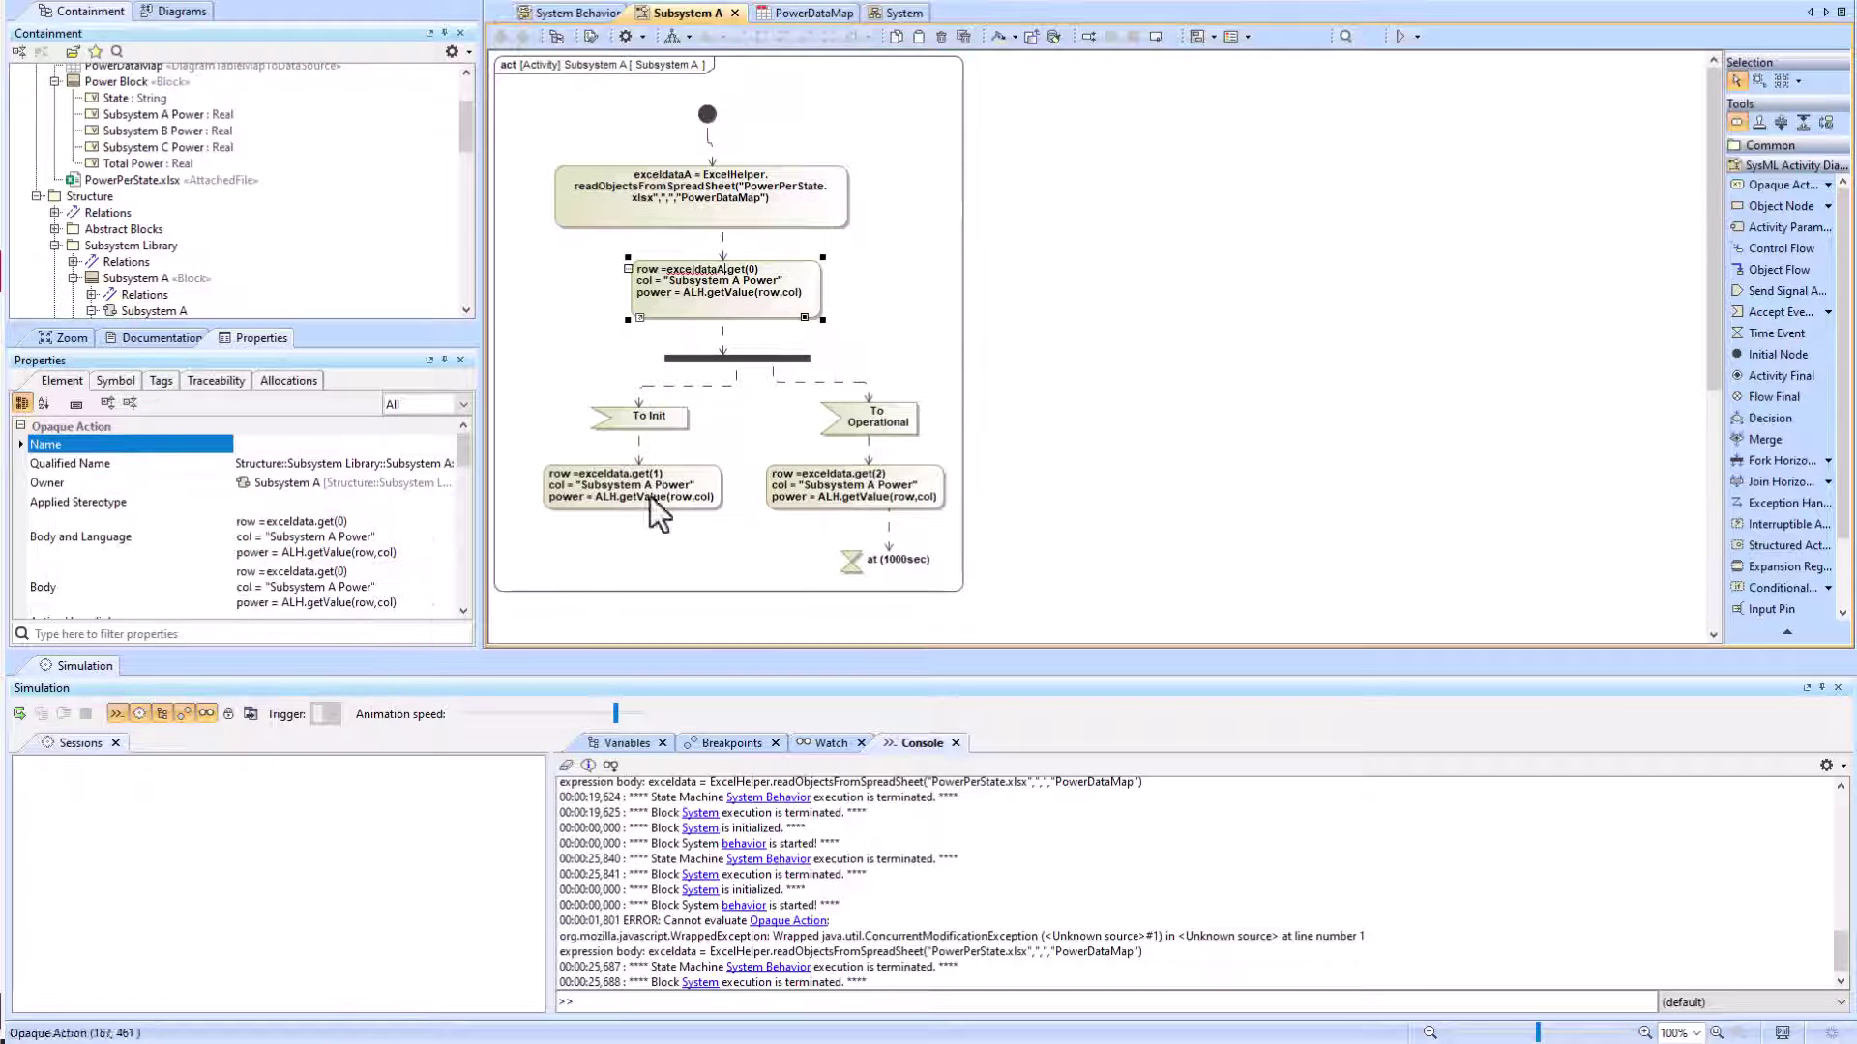
click(728, 544)
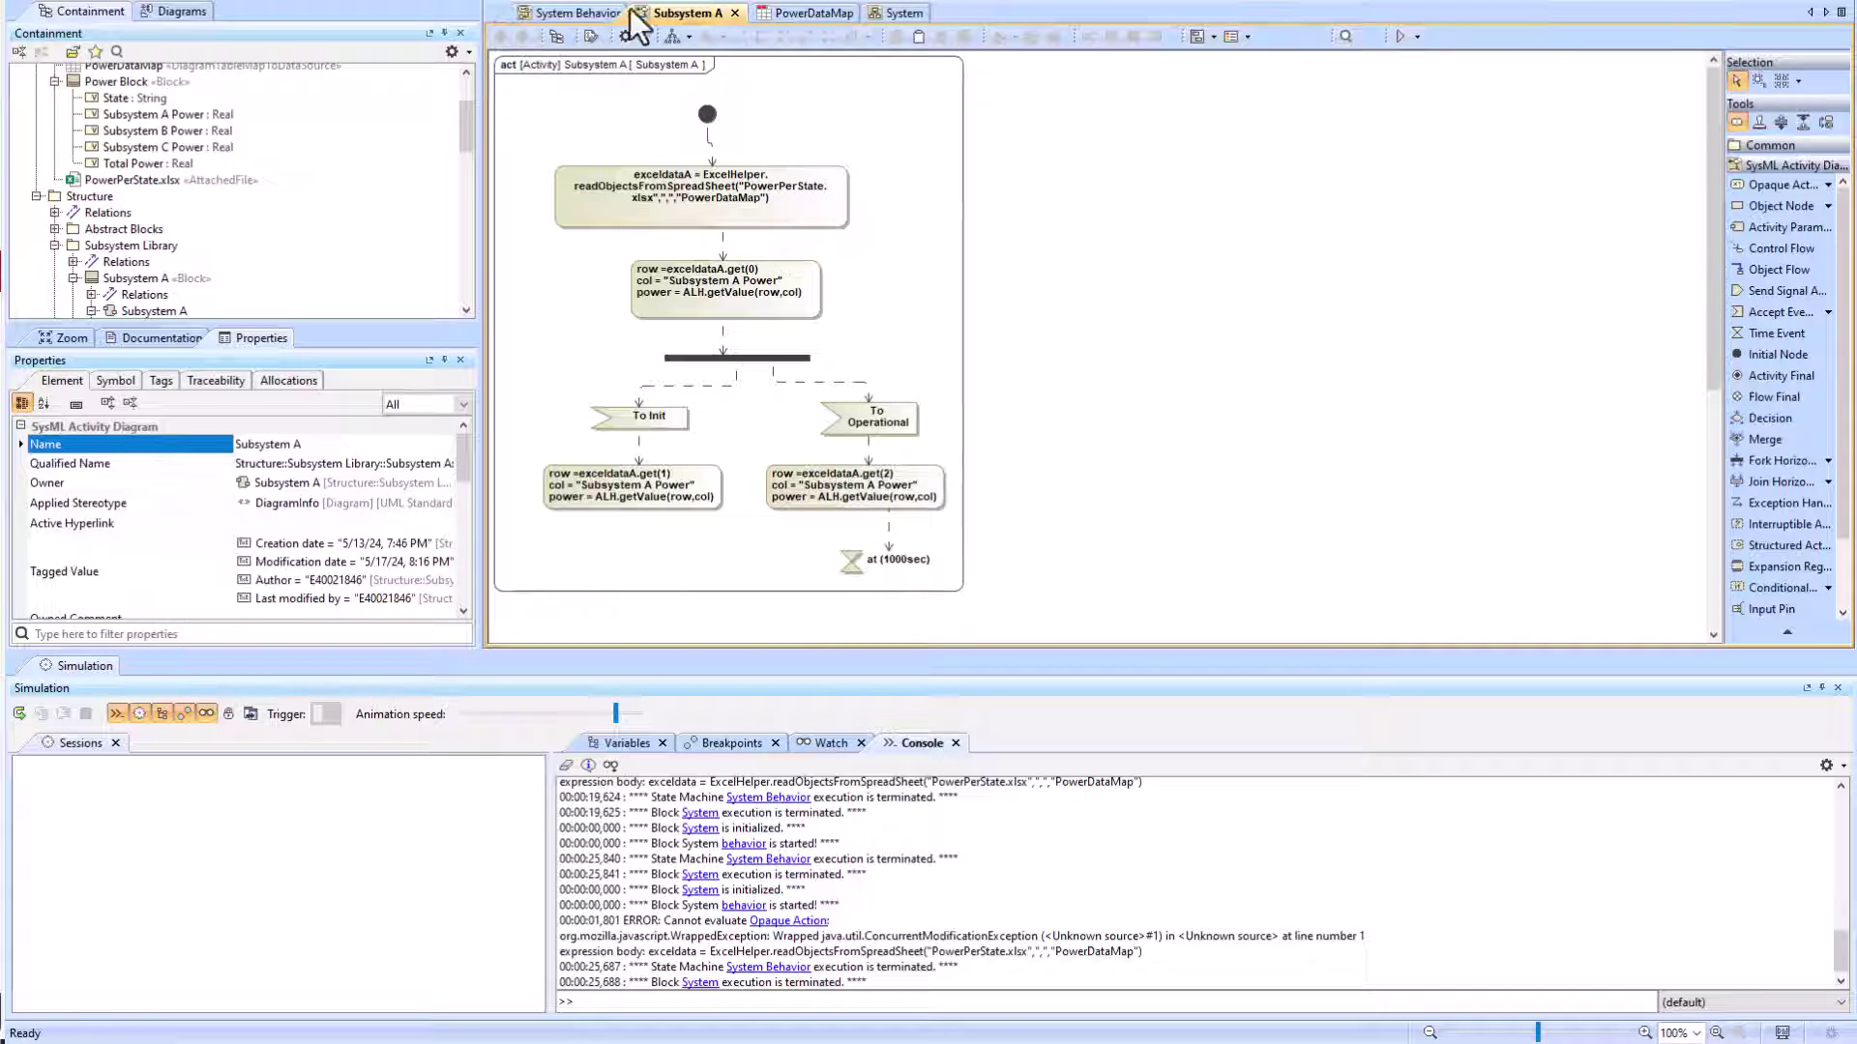
Step: Run the System simulation with the renamed properties and inspect the variables of subsystems A, B and C
click(1399, 36)
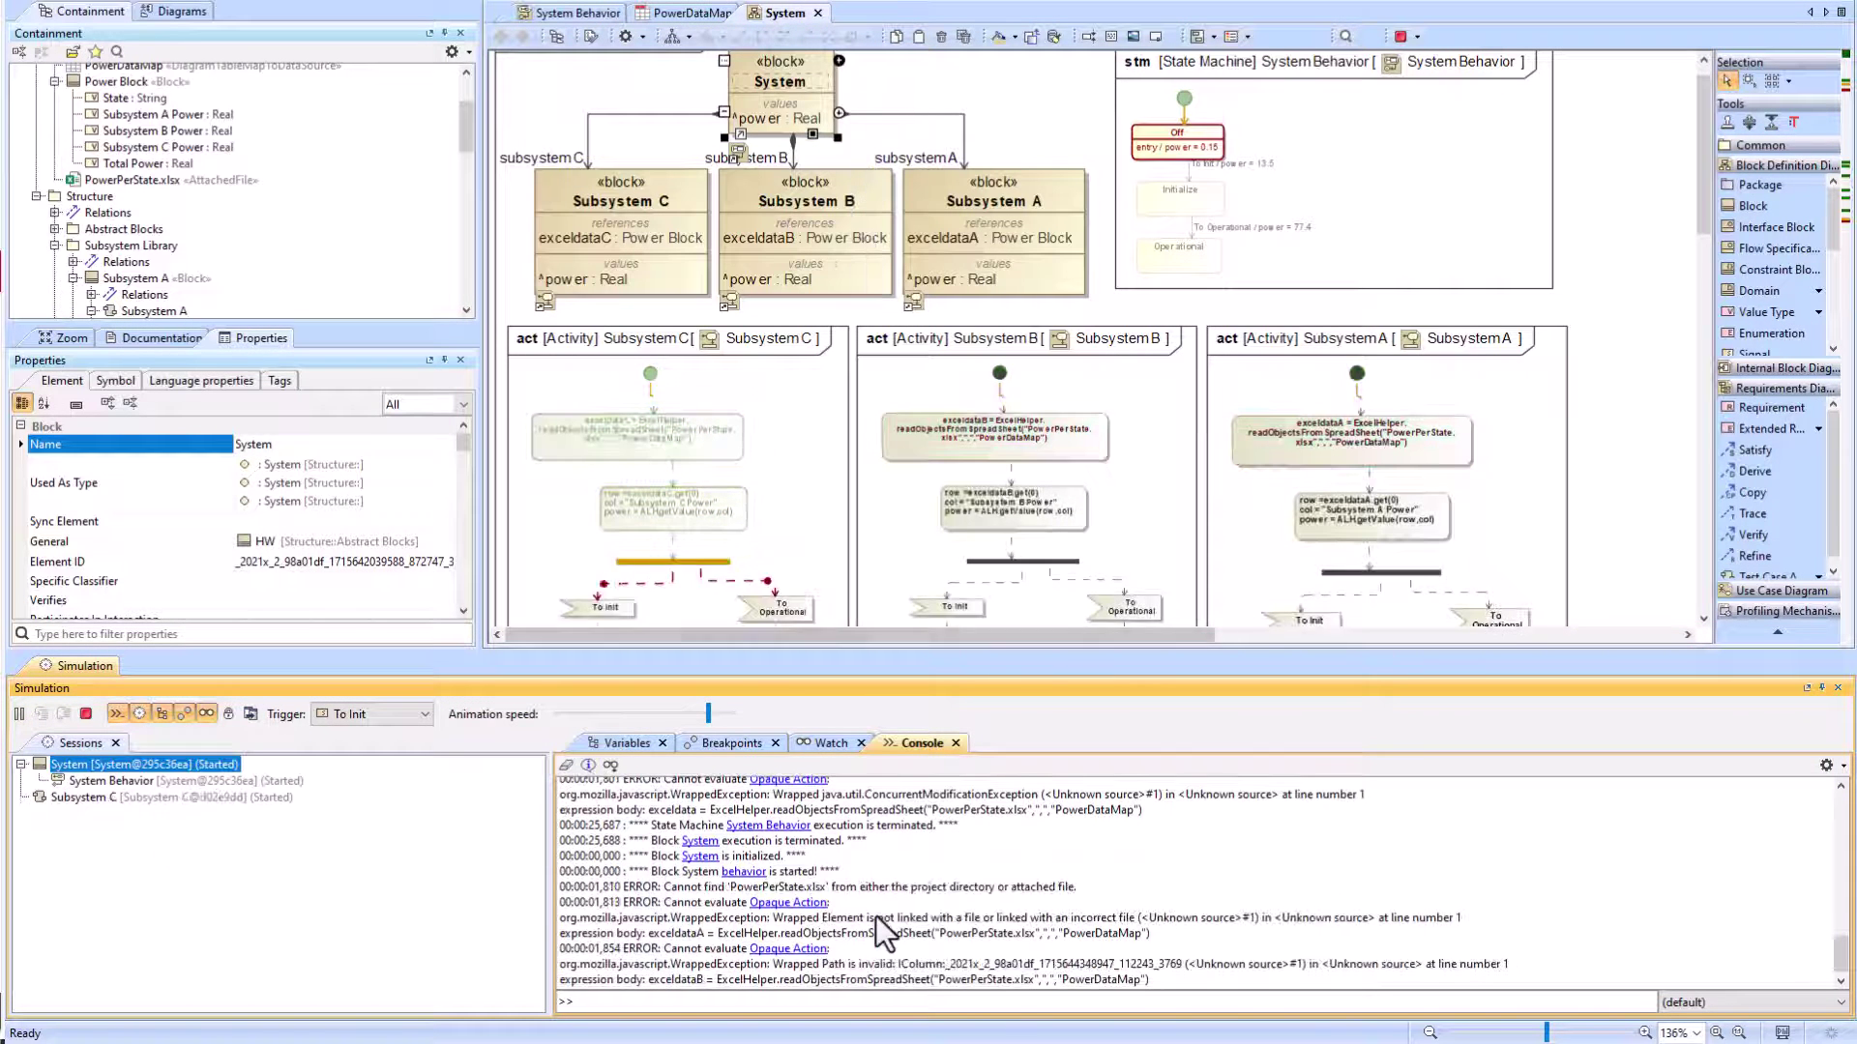
click(627, 743)
click(579, 850)
click(580, 908)
click(579, 967)
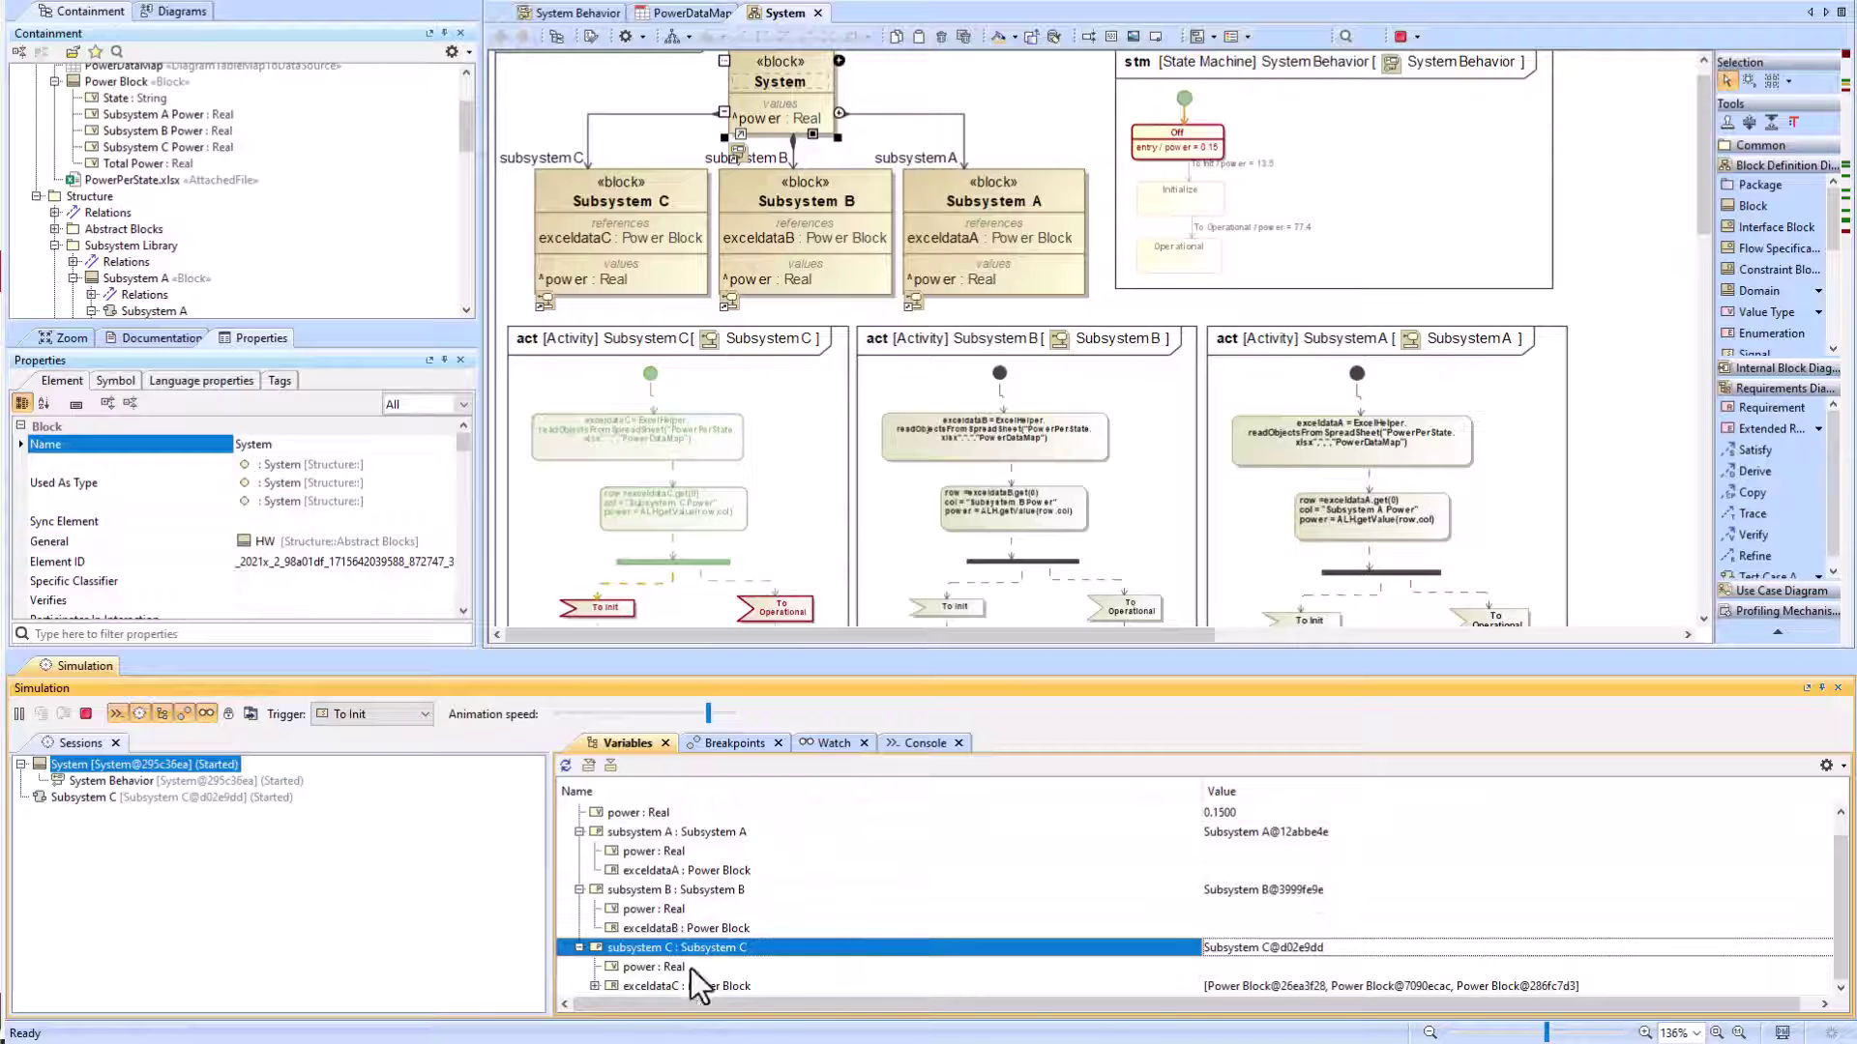
Step: Stop and restart the System simulation, and expand each subsystem to check its power value again
click(85, 714)
click(20, 713)
click(580, 851)
click(579, 909)
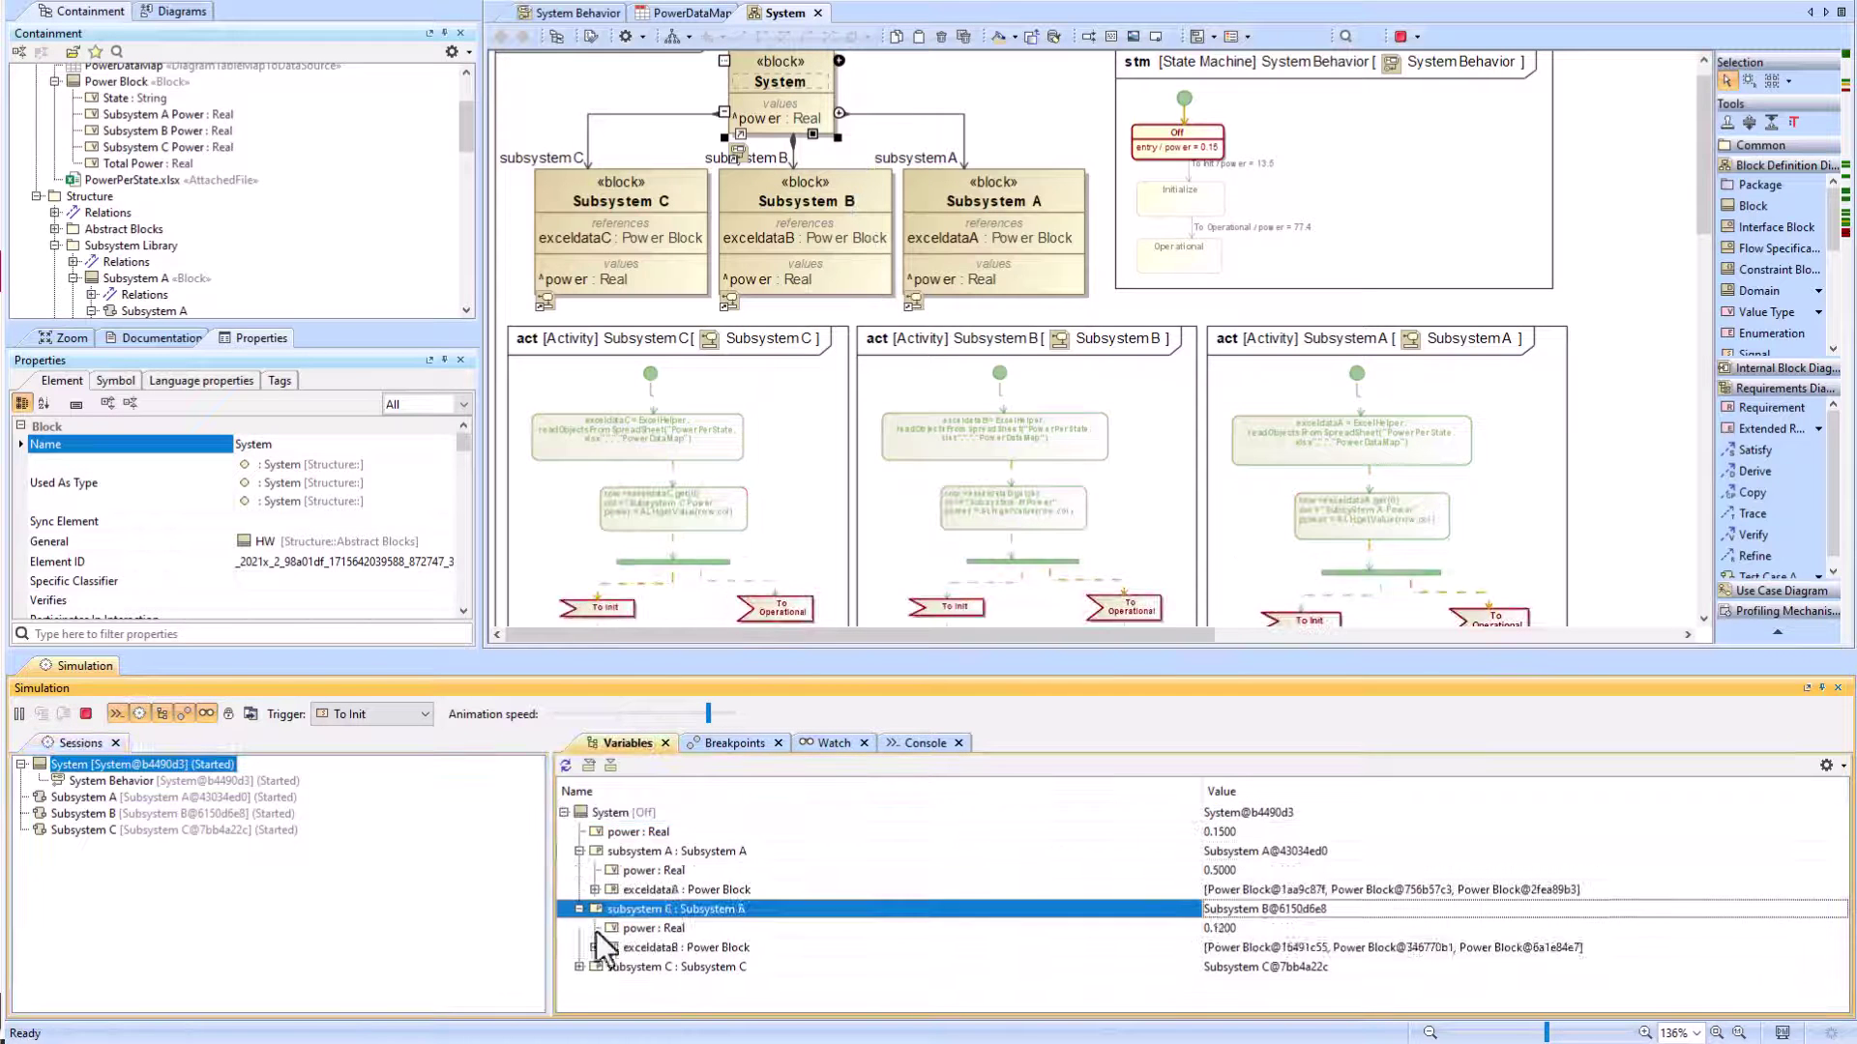
click(578, 967)
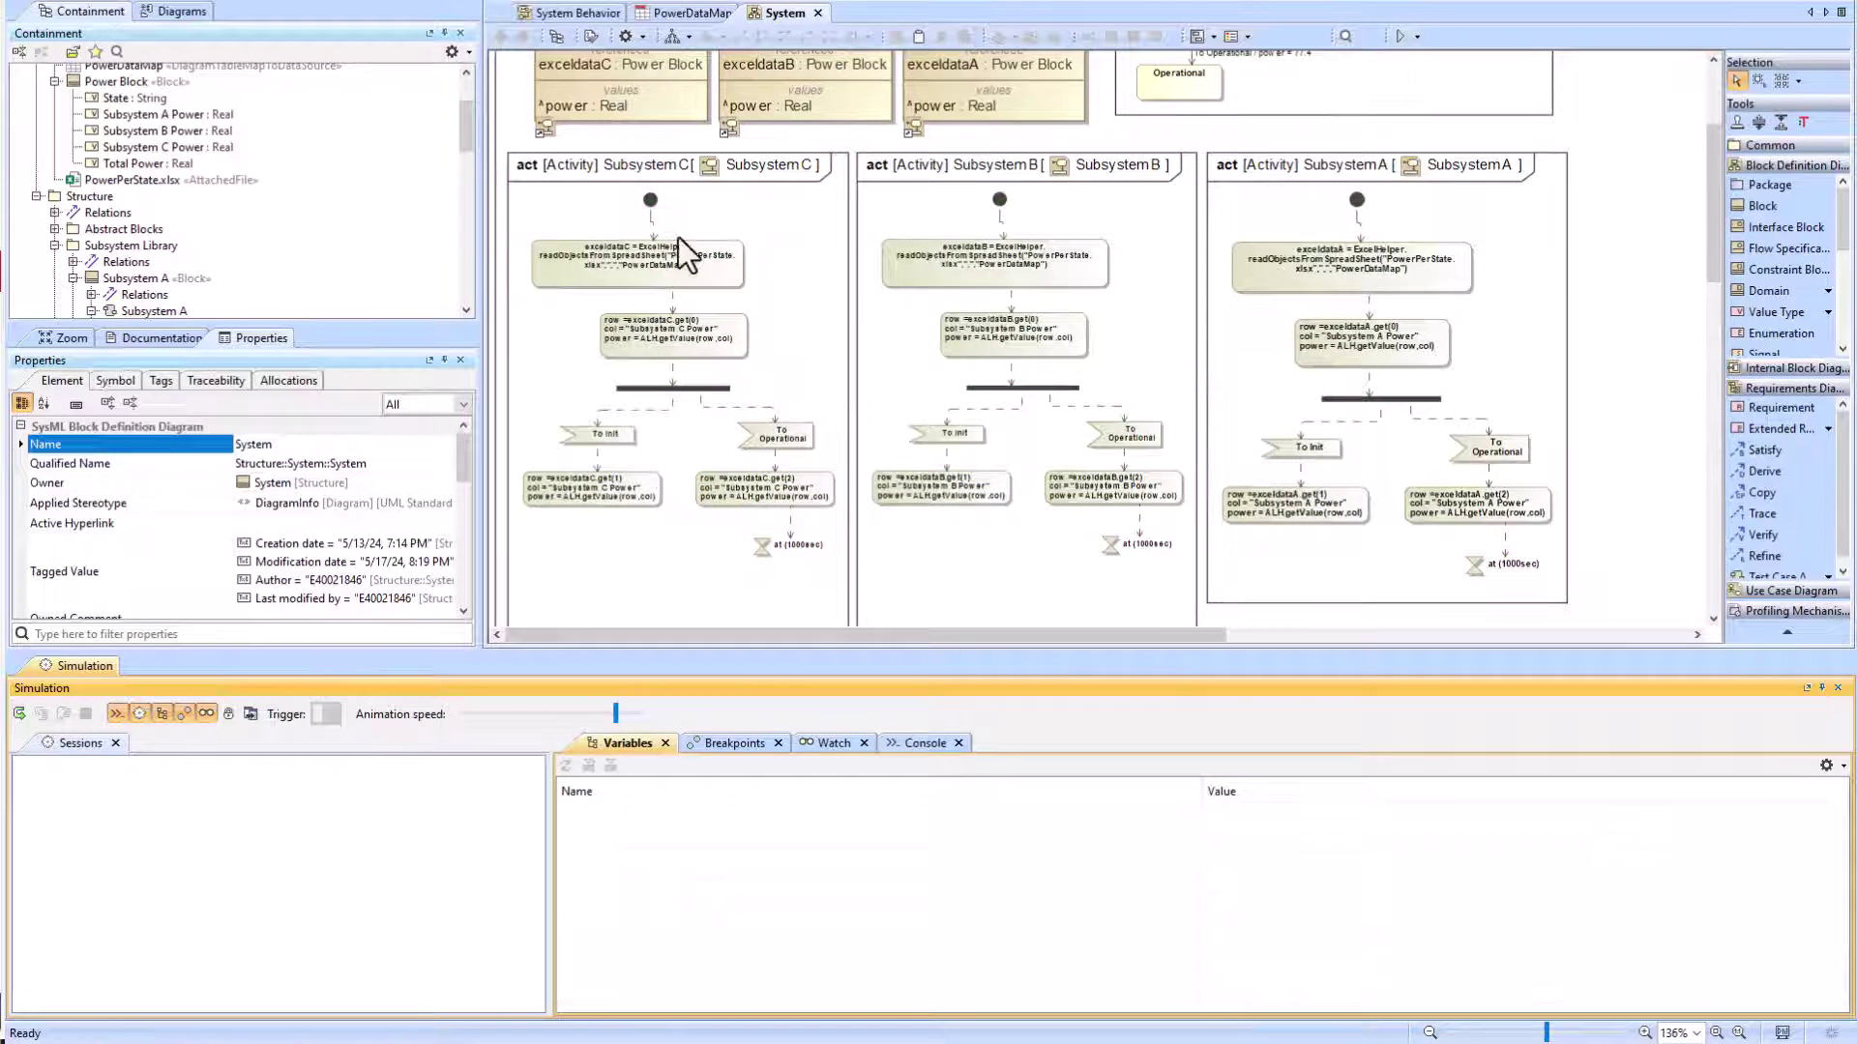
Step: Remove the power assignment from state Off in System Behavior by setting its entry behavior type to <UNSPECIFIED>
right_click(803, 242)
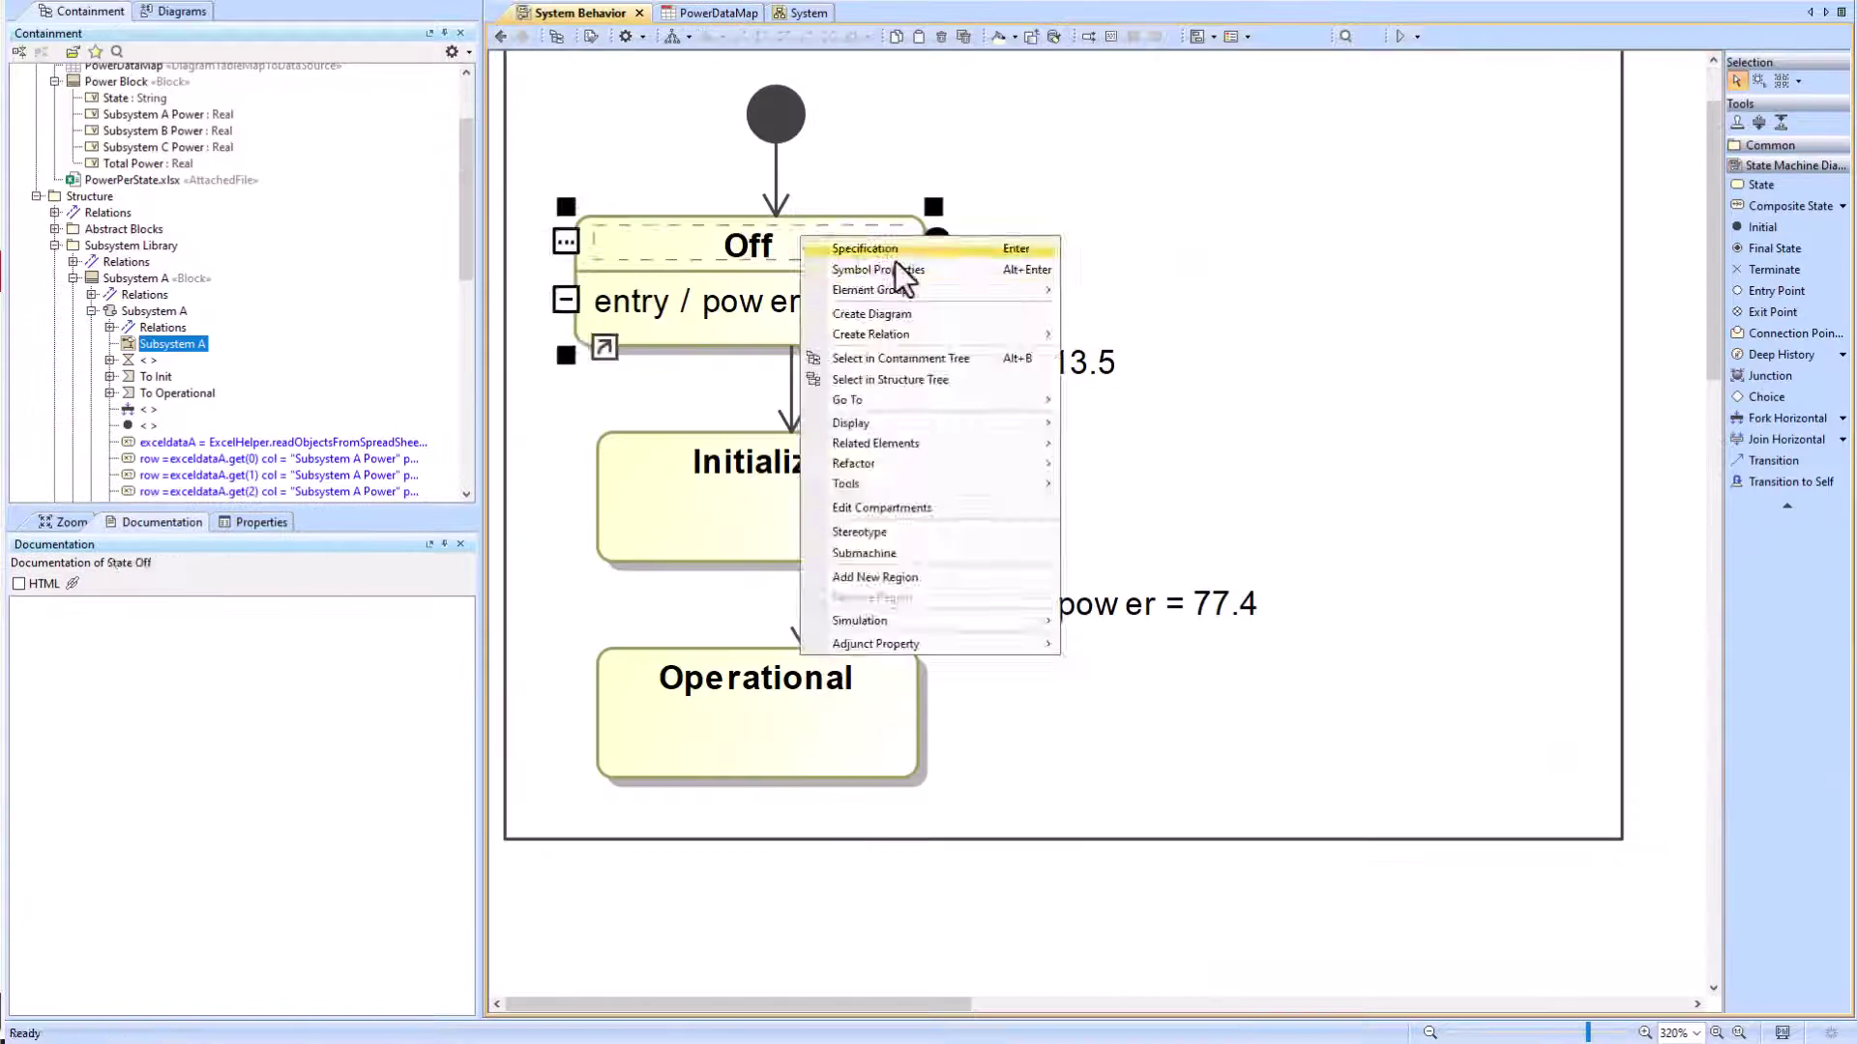
click(870, 250)
click(631, 643)
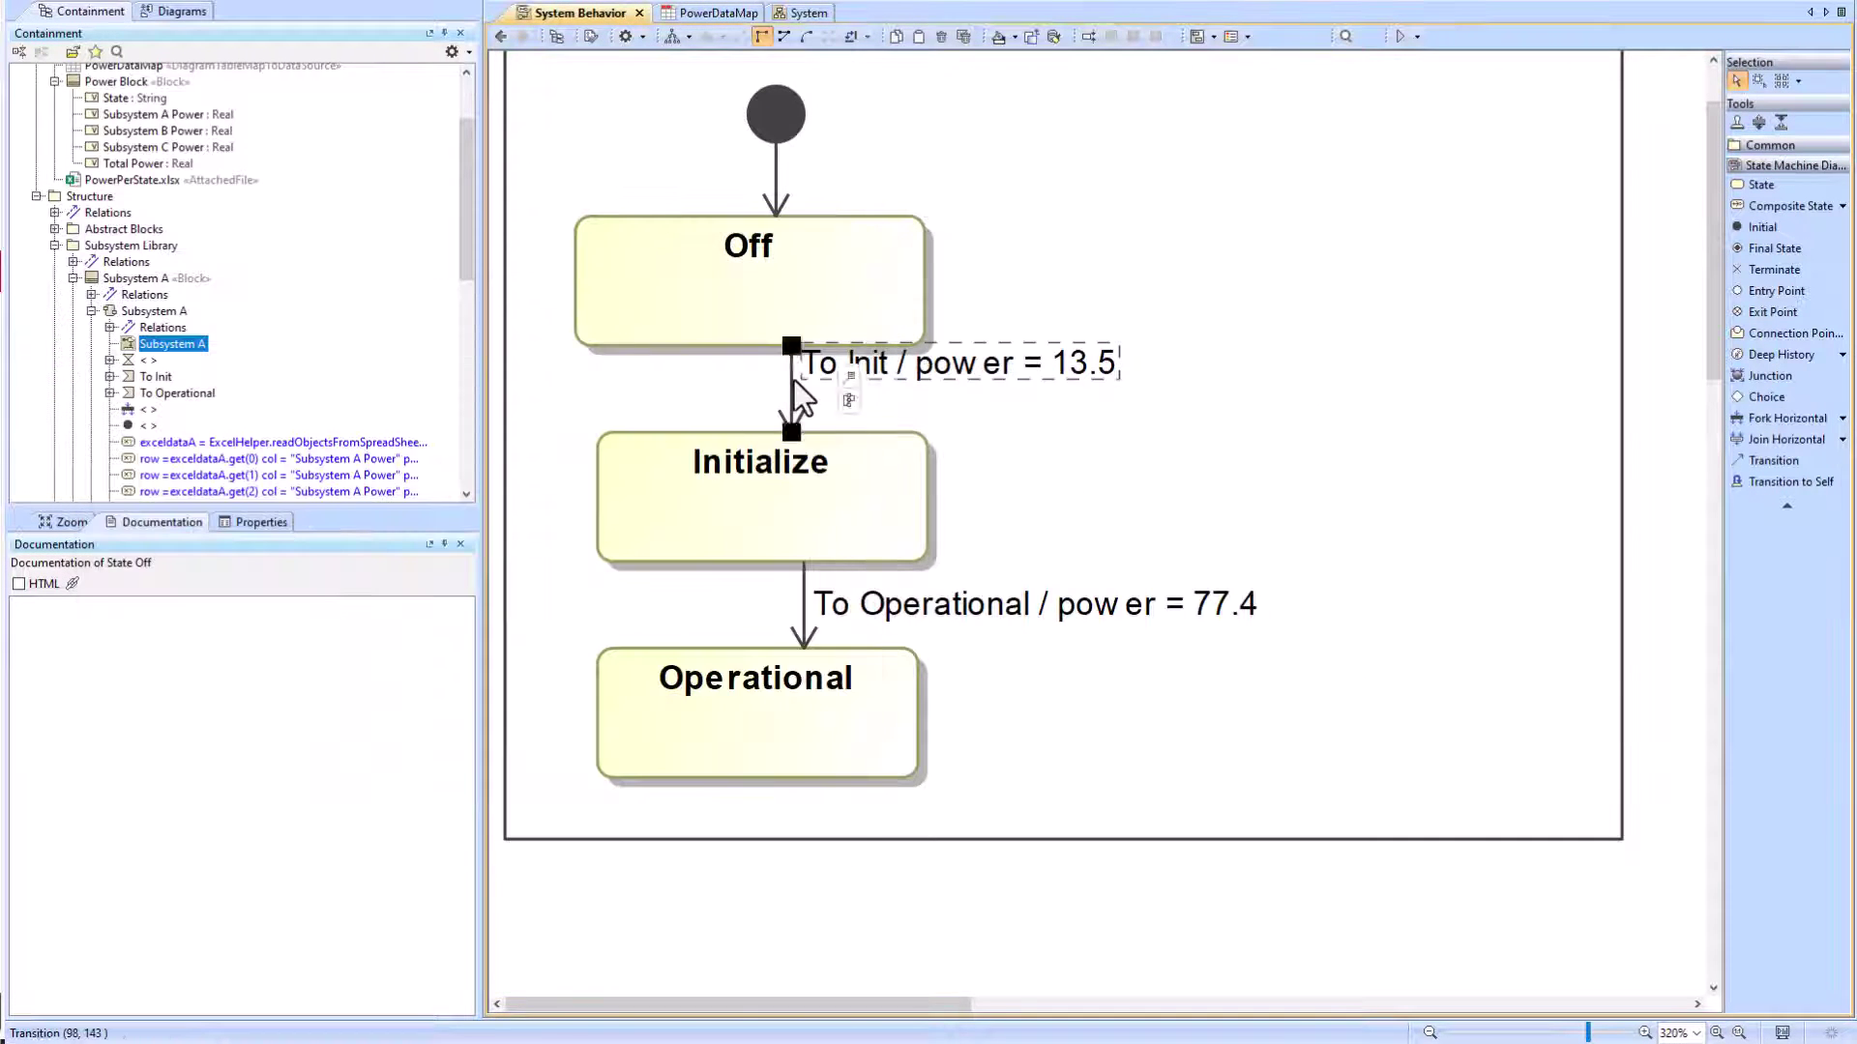
Step: Remove the power effects from the To Init and To Operational transitions by setting their effect behavior types to <UNSPECIFIED>
double_click(793, 379)
click(647, 607)
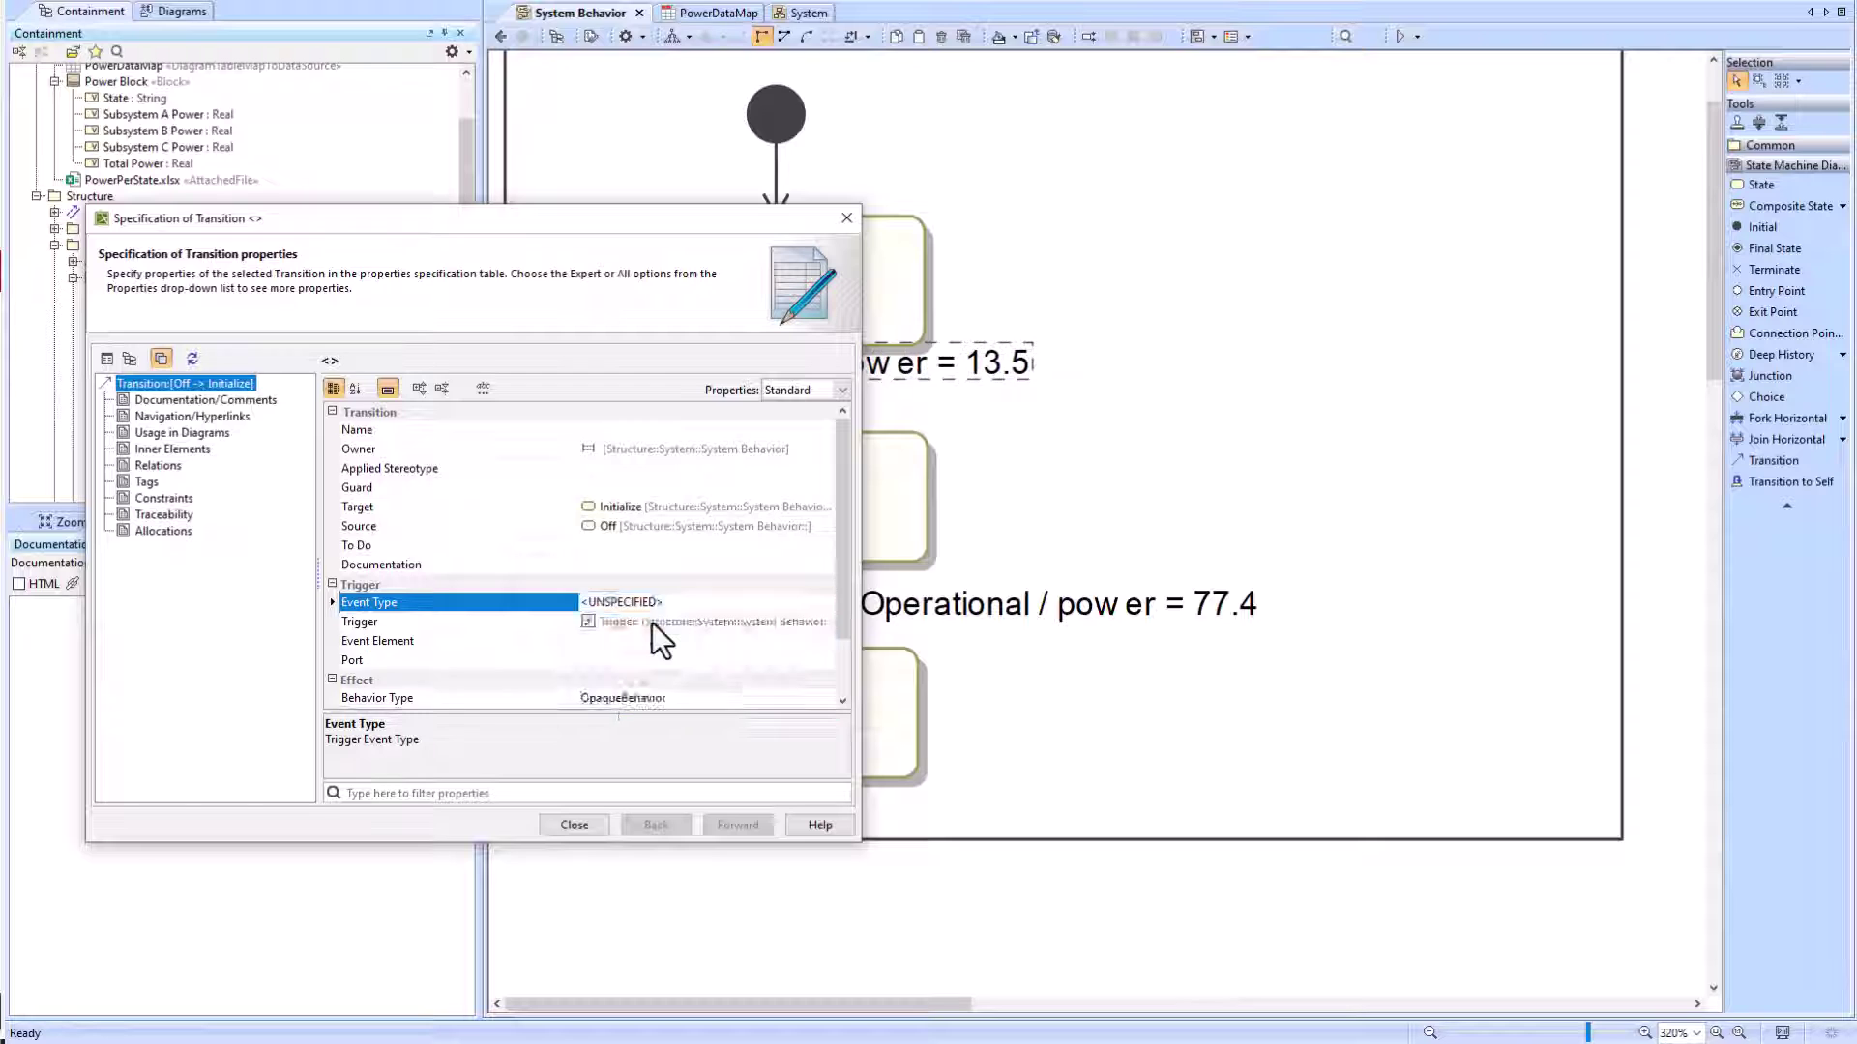
scroll(499, 619, down, 3)
click(693, 618)
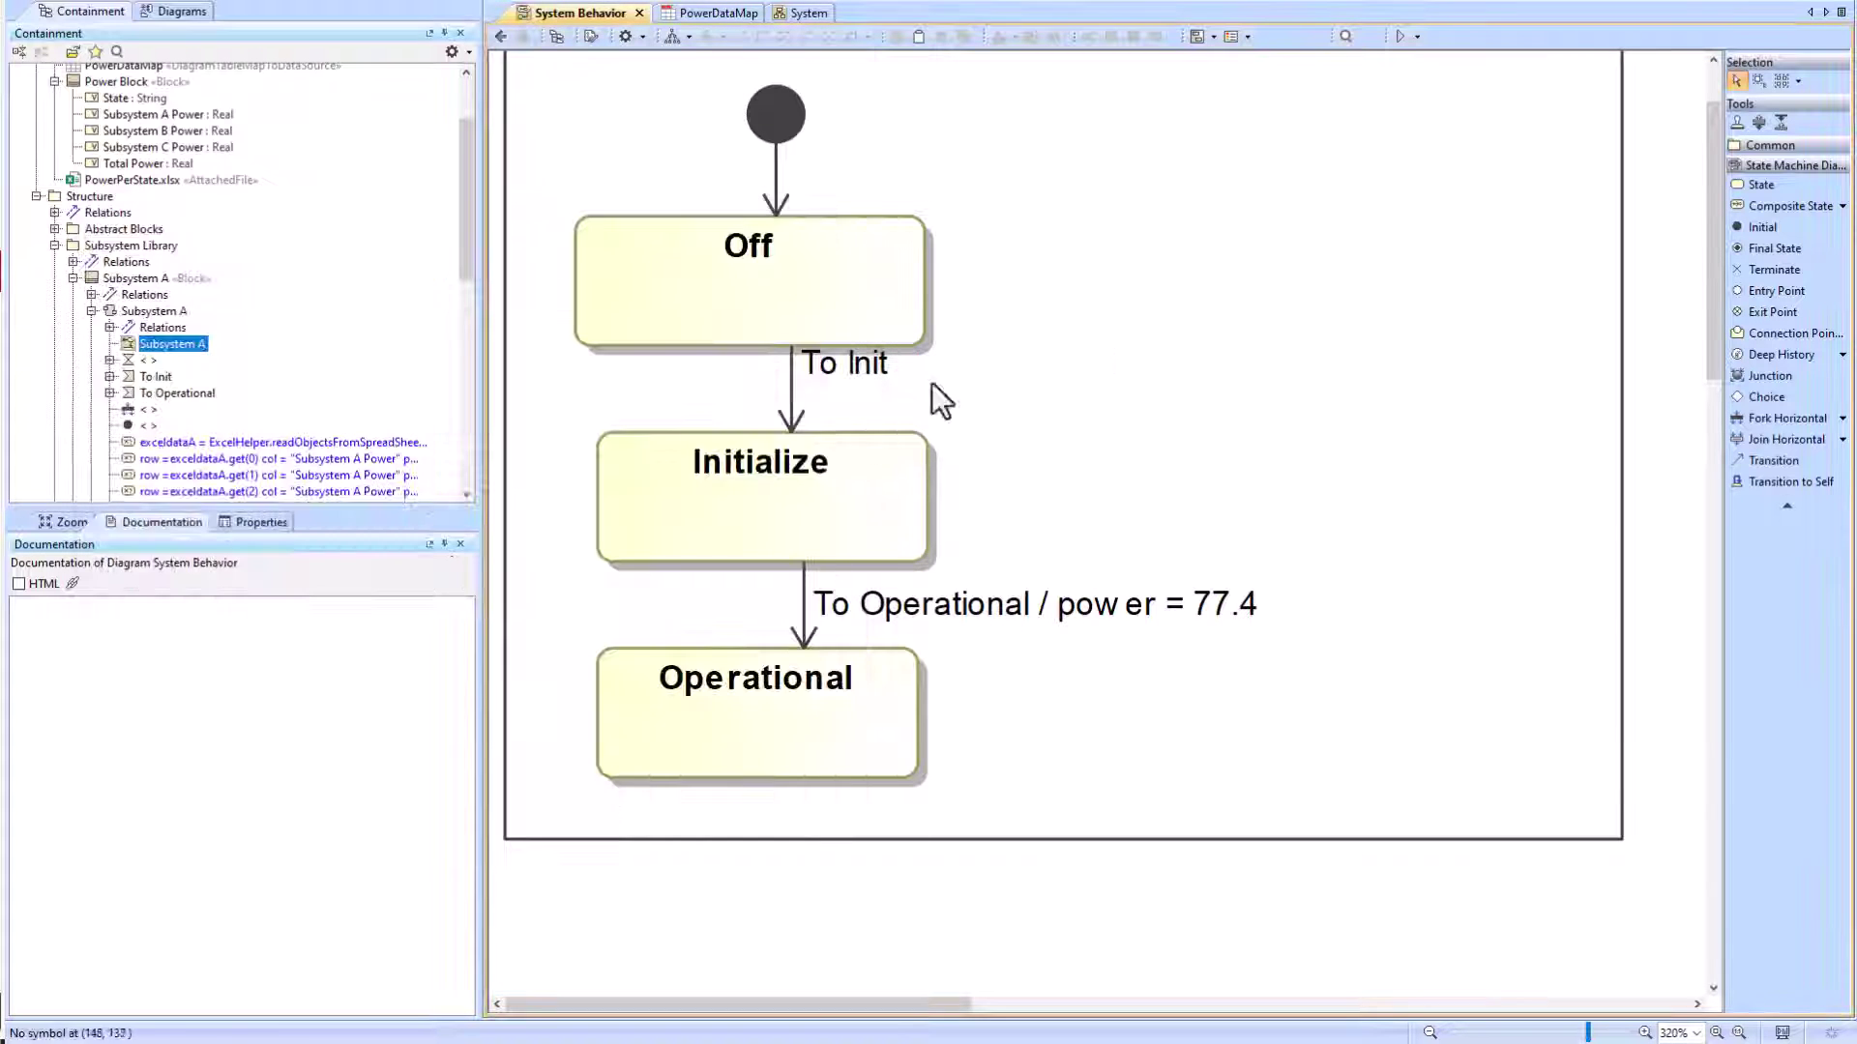
click(803, 600)
double_click(803, 601)
scroll(670, 630, down, 2)
click(623, 698)
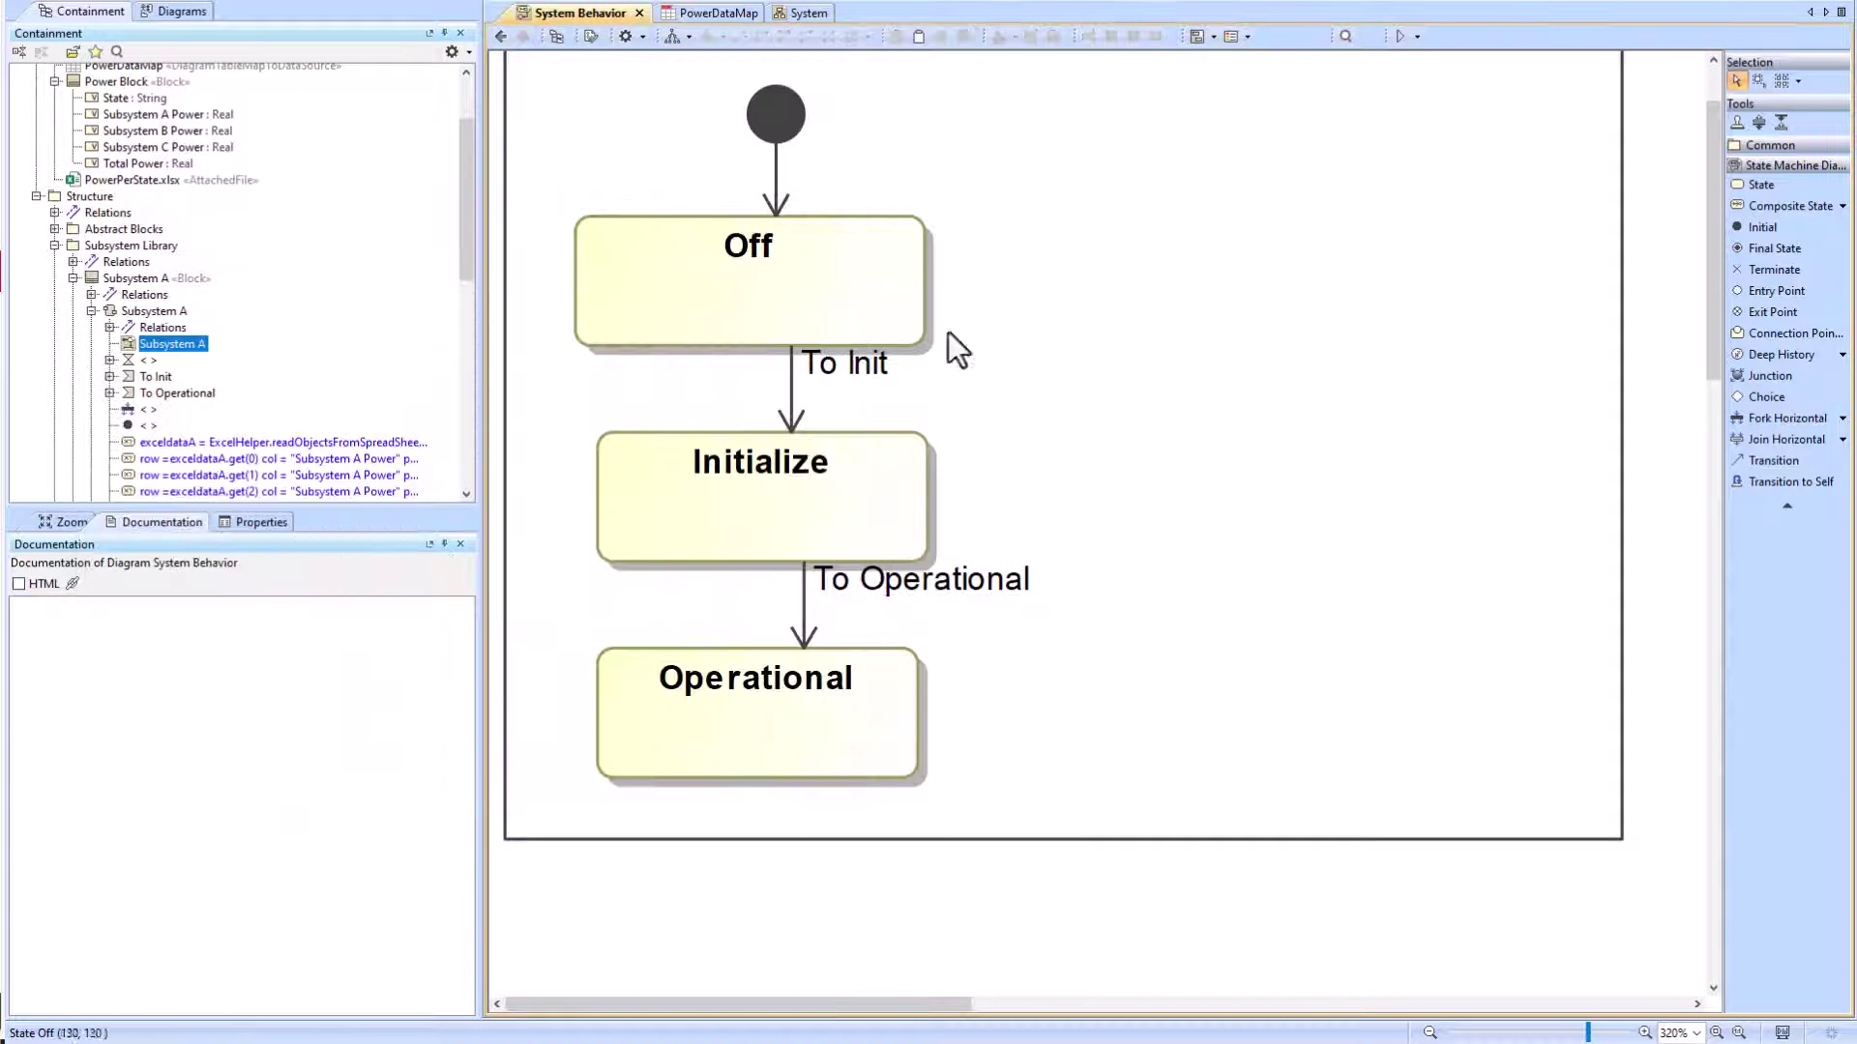
Step: Give state Off an entry behavior of type Activity named Start Off
click(769, 372)
double_click(769, 373)
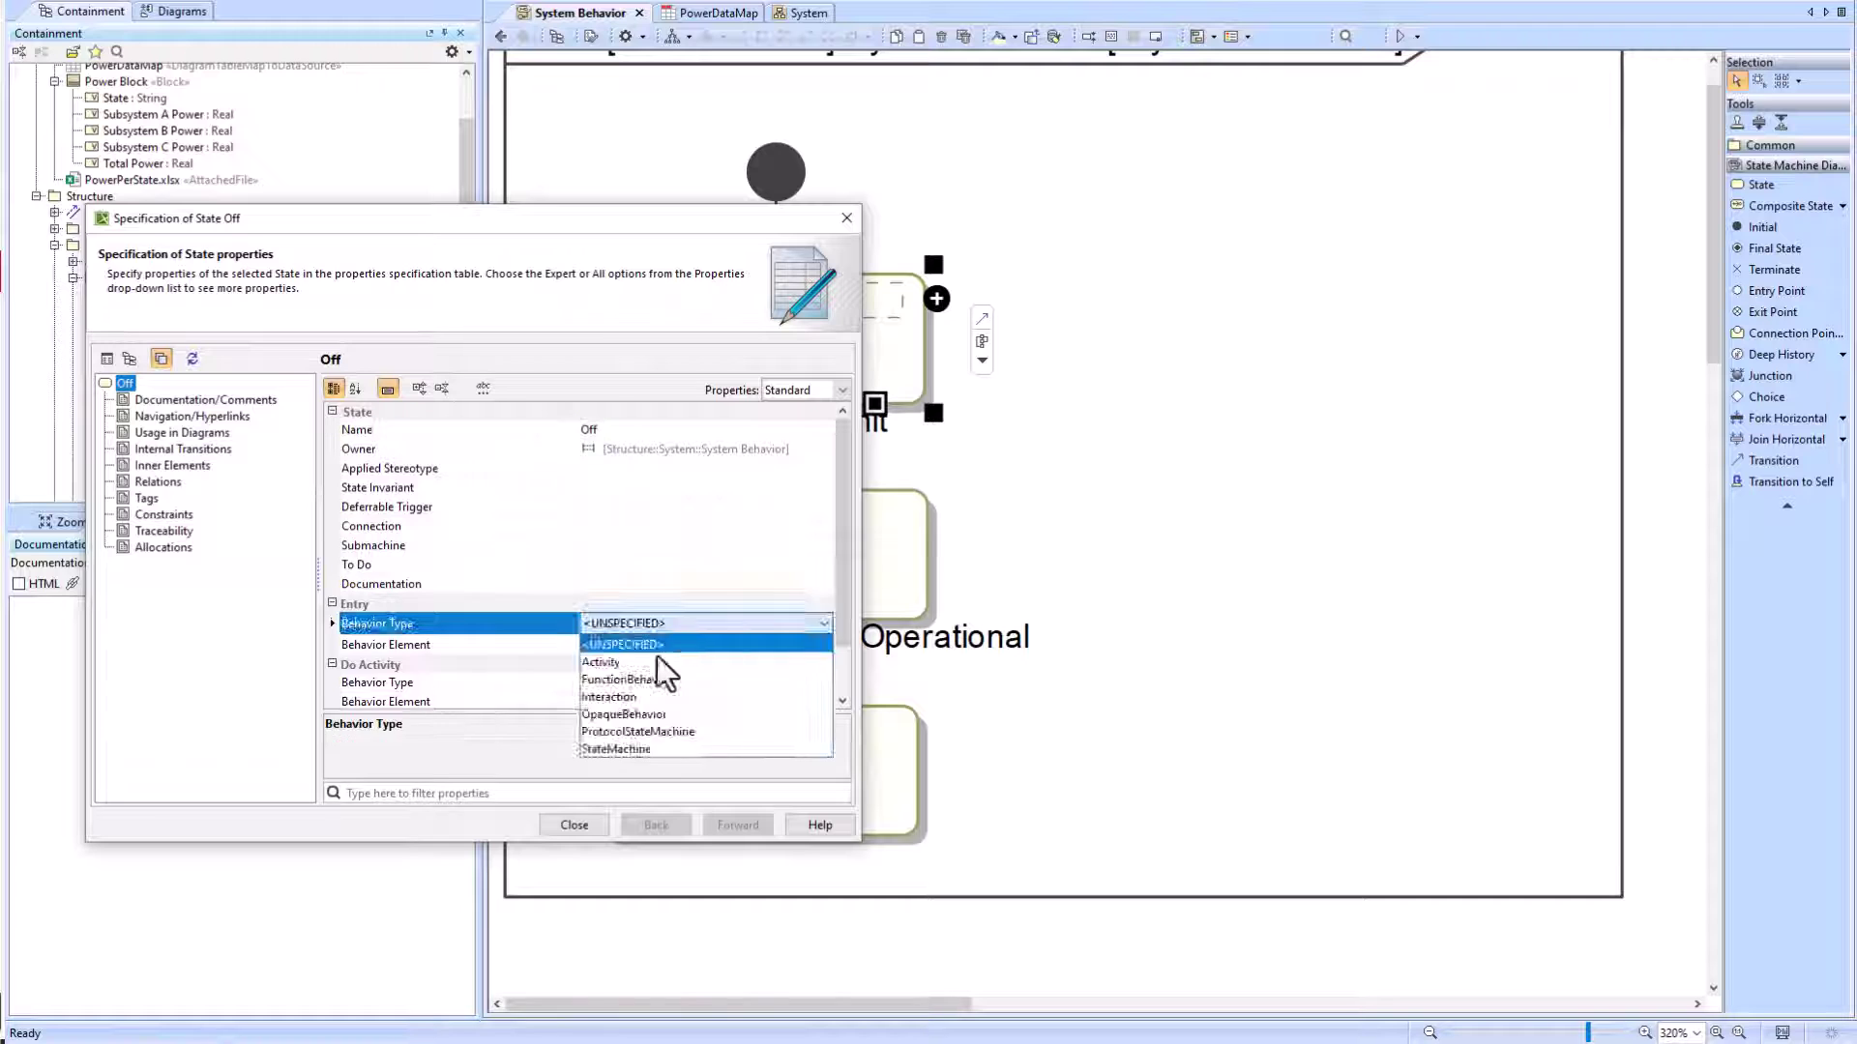
click(658, 656)
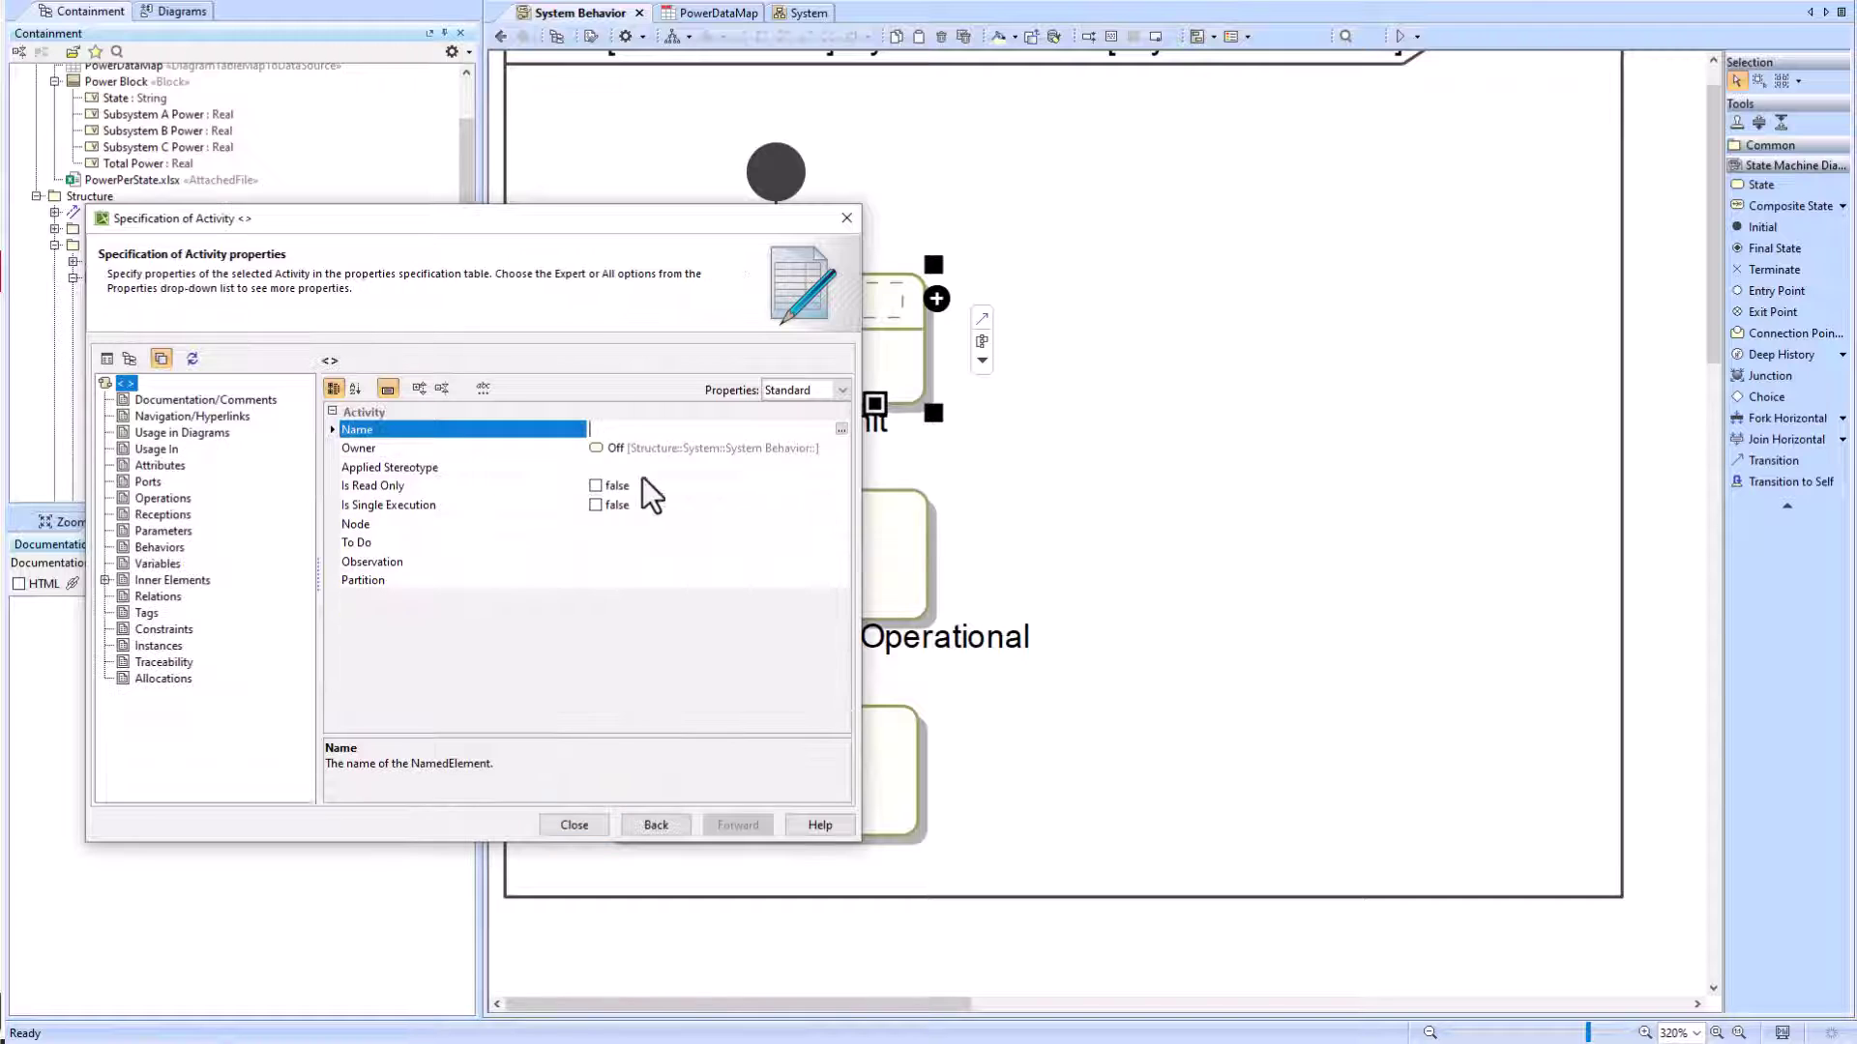
text(Start)
text(Off)
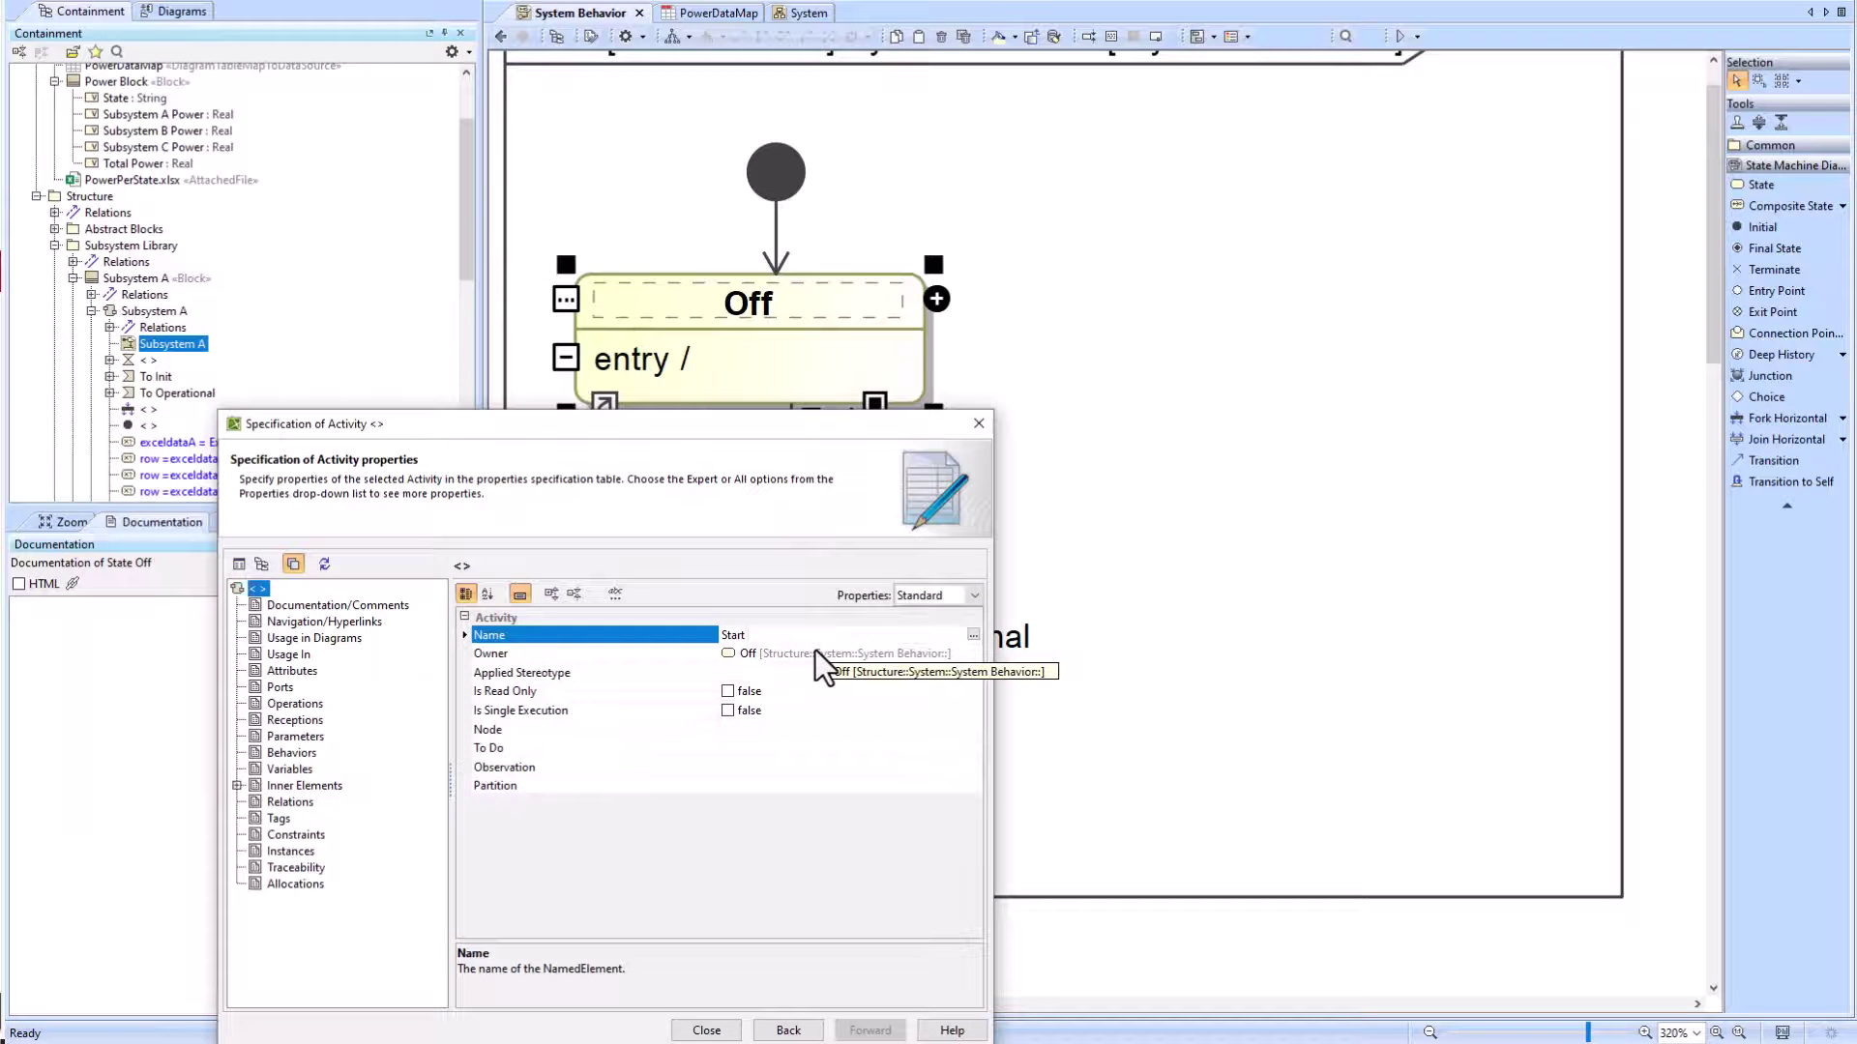
click(789, 1030)
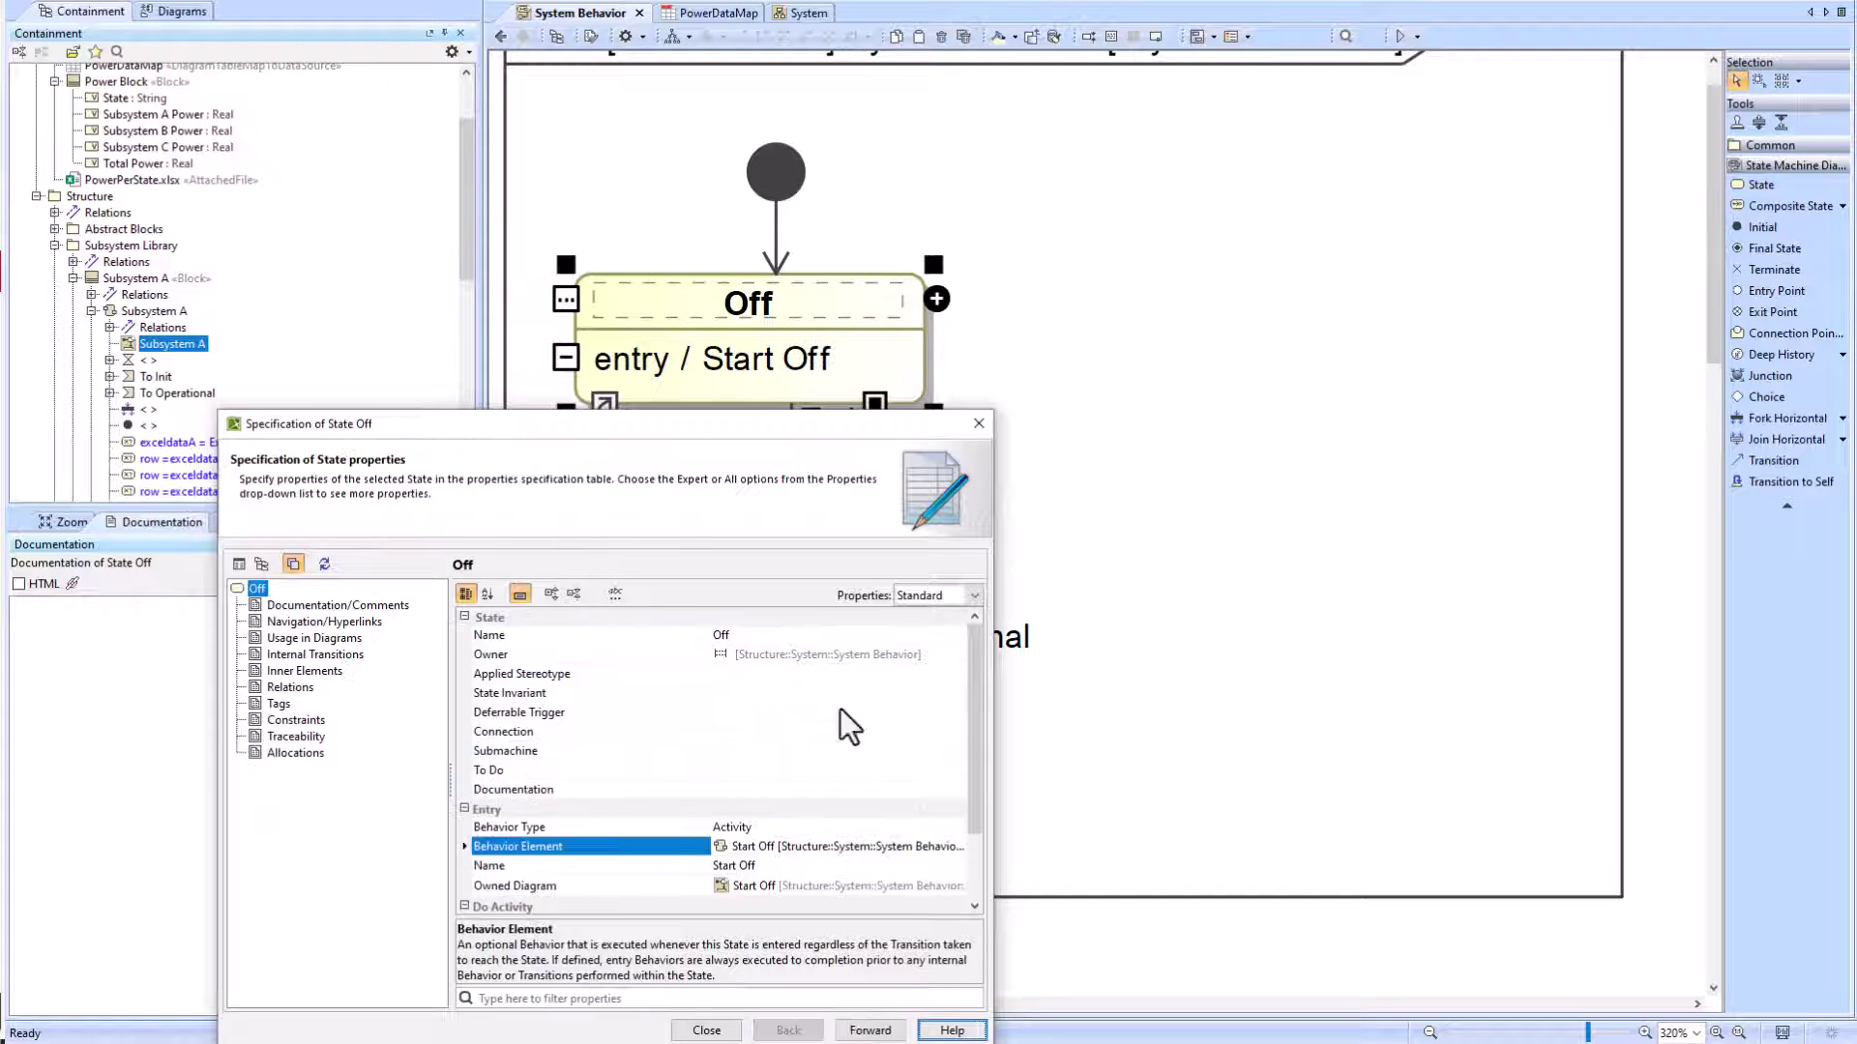
click(973, 424)
Step: Give state Initialize an entry behavior of type Activity named Start Init
right_click(772, 568)
click(834, 580)
click(774, 829)
click(756, 869)
text(Start Init)
click(706, 1029)
Step: Give state Operational an entry behavior of type Activity named Start Operate
double_click(829, 761)
click(746, 829)
click(747, 867)
text(Start Operate)
click(706, 1030)
click(73, 278)
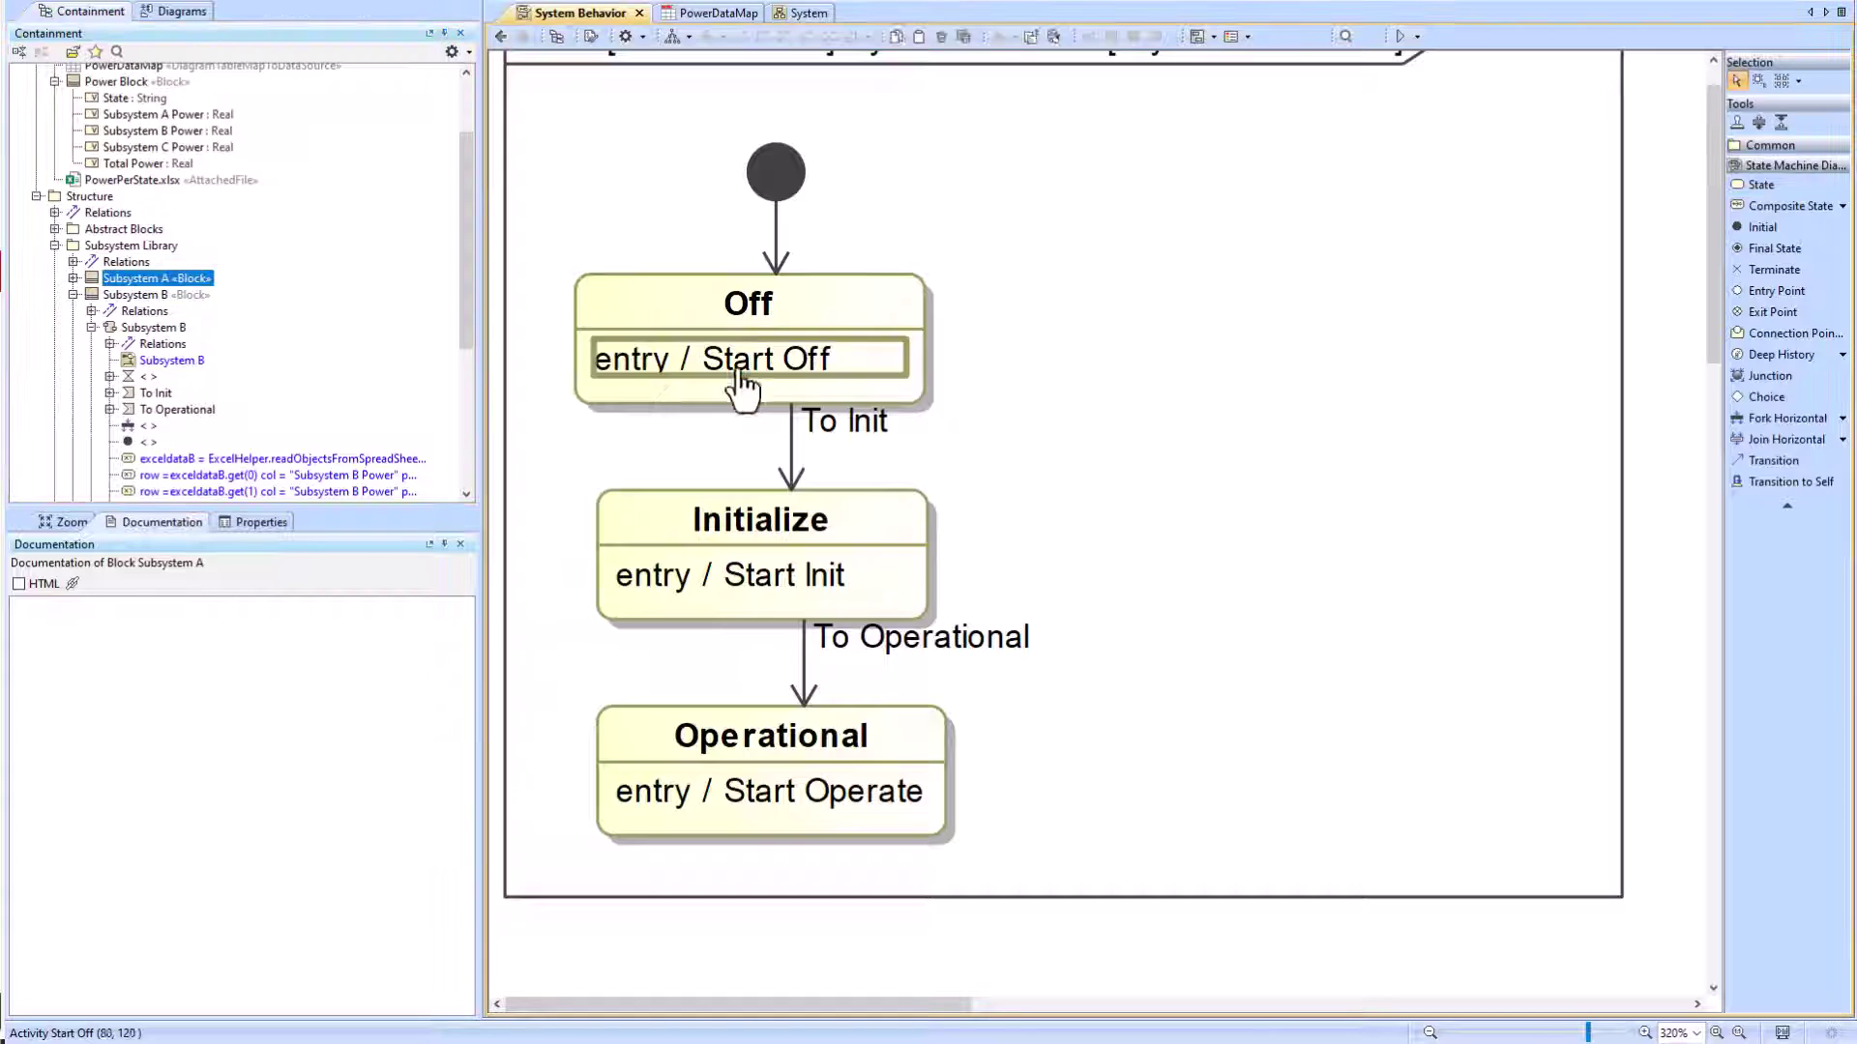
Step: Open the Start Off activity diagram and place an initial node near its upper corner
double_click(734, 369)
click(1778, 354)
click(592, 126)
click(1779, 290)
click(601, 172)
click(656, 250)
key(ctrl+z)
click(1761, 188)
key(ctrl+z)
Step: Add an activity final node to Start Off and, between the two nodes, an action noting that no action is required
click(1773, 380)
click(592, 209)
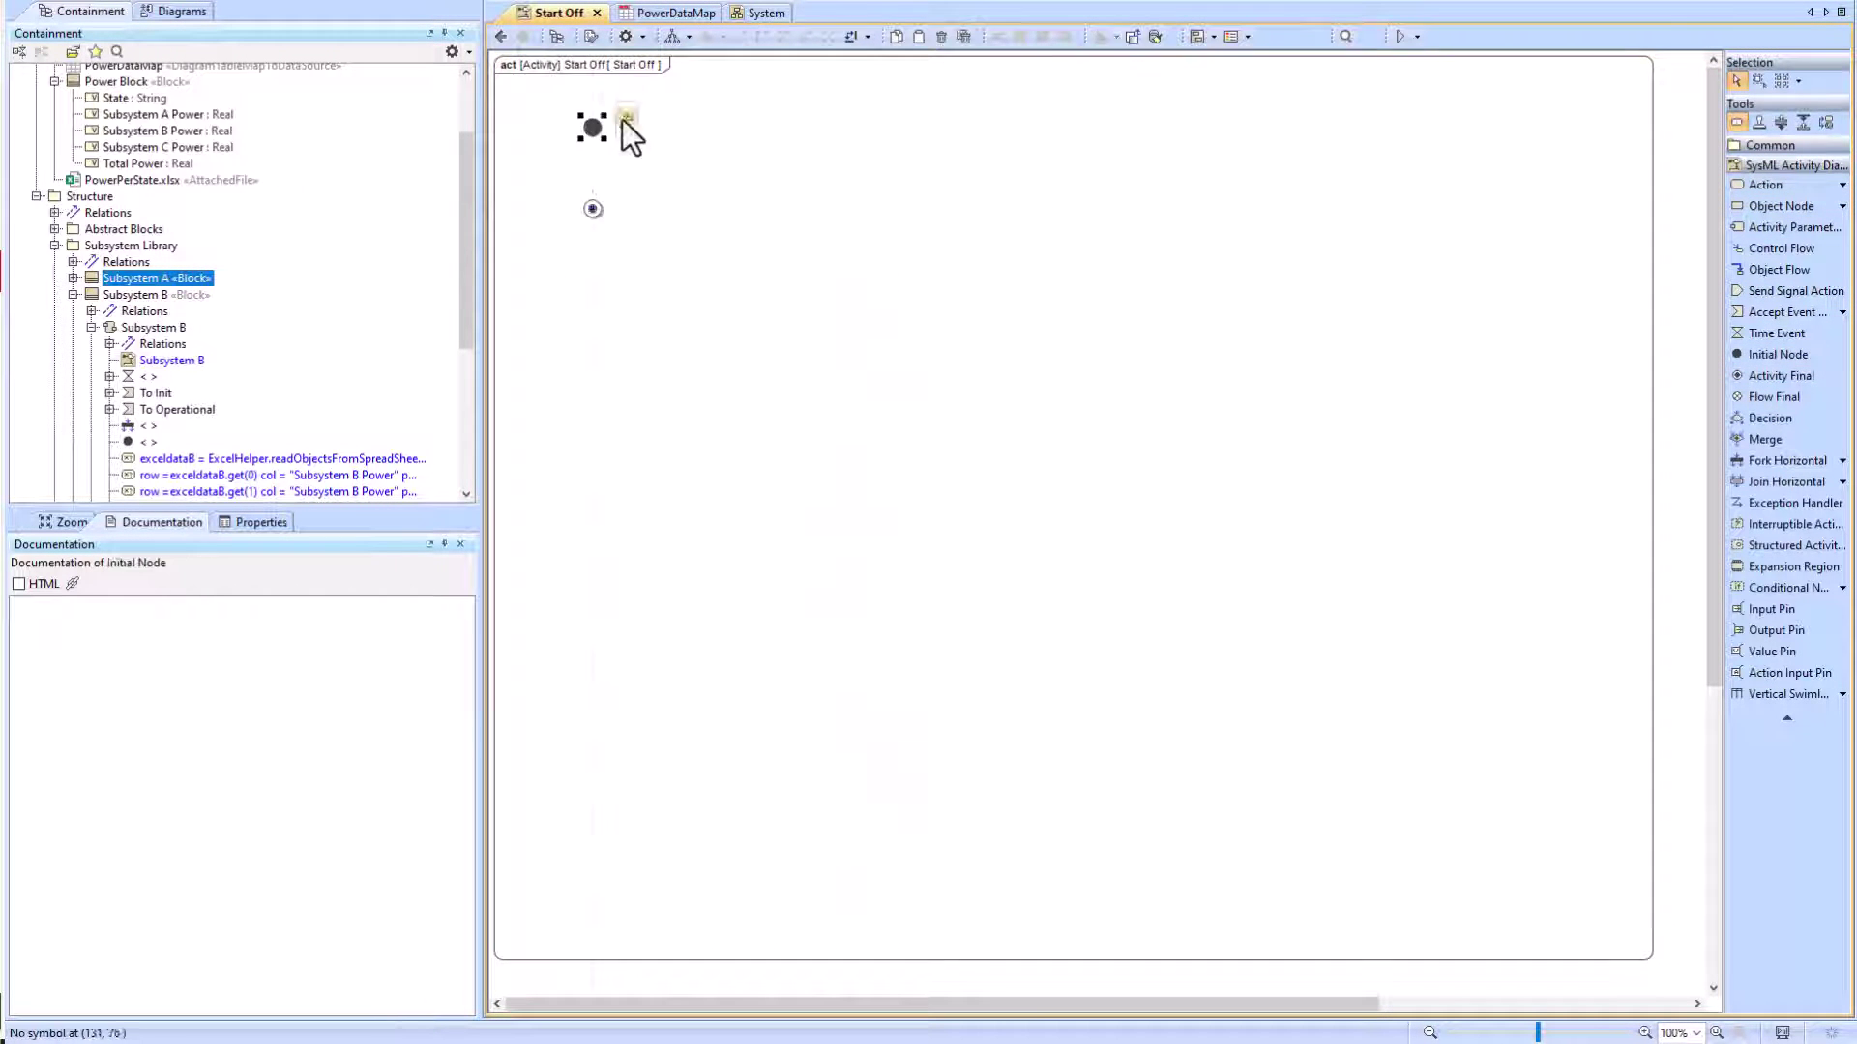
click(1764, 184)
click(593, 183)
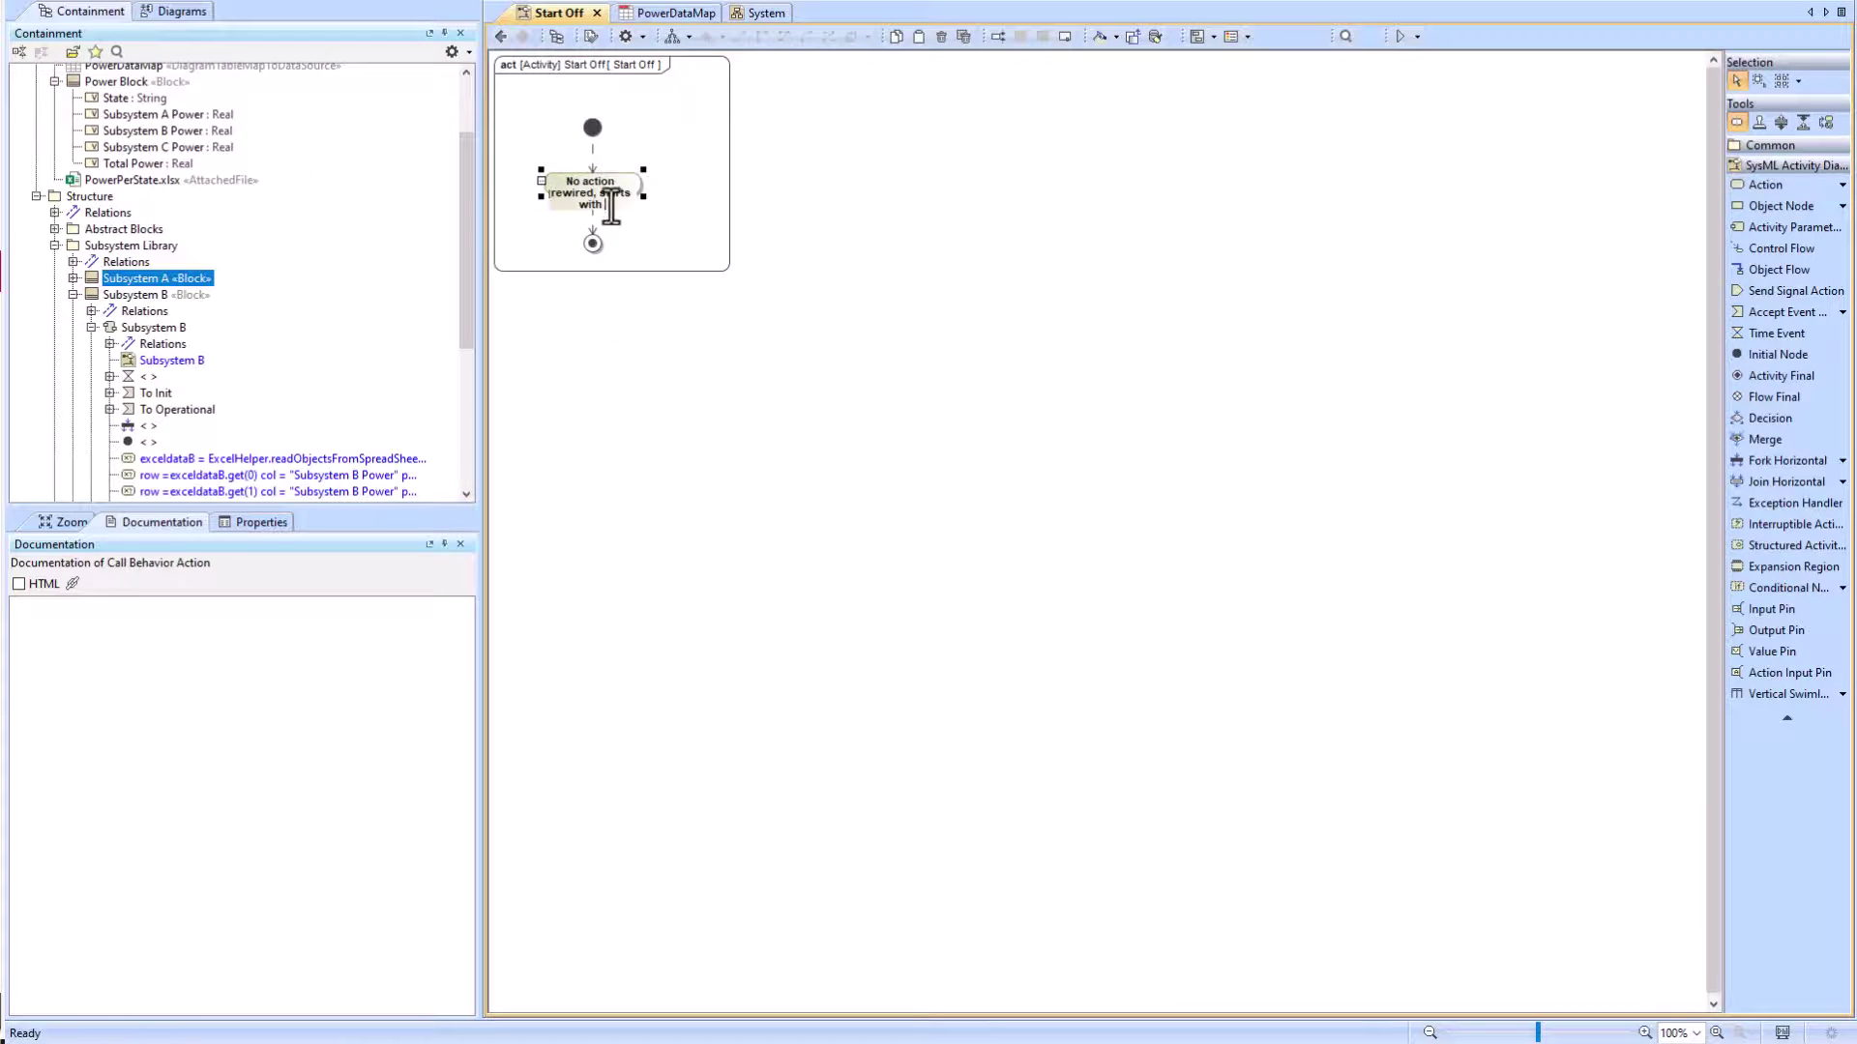
Step: Build the Start Init activity as an initial node, a To Init send signal action and an activity final node
click(500, 35)
click(1777, 354)
click(619, 135)
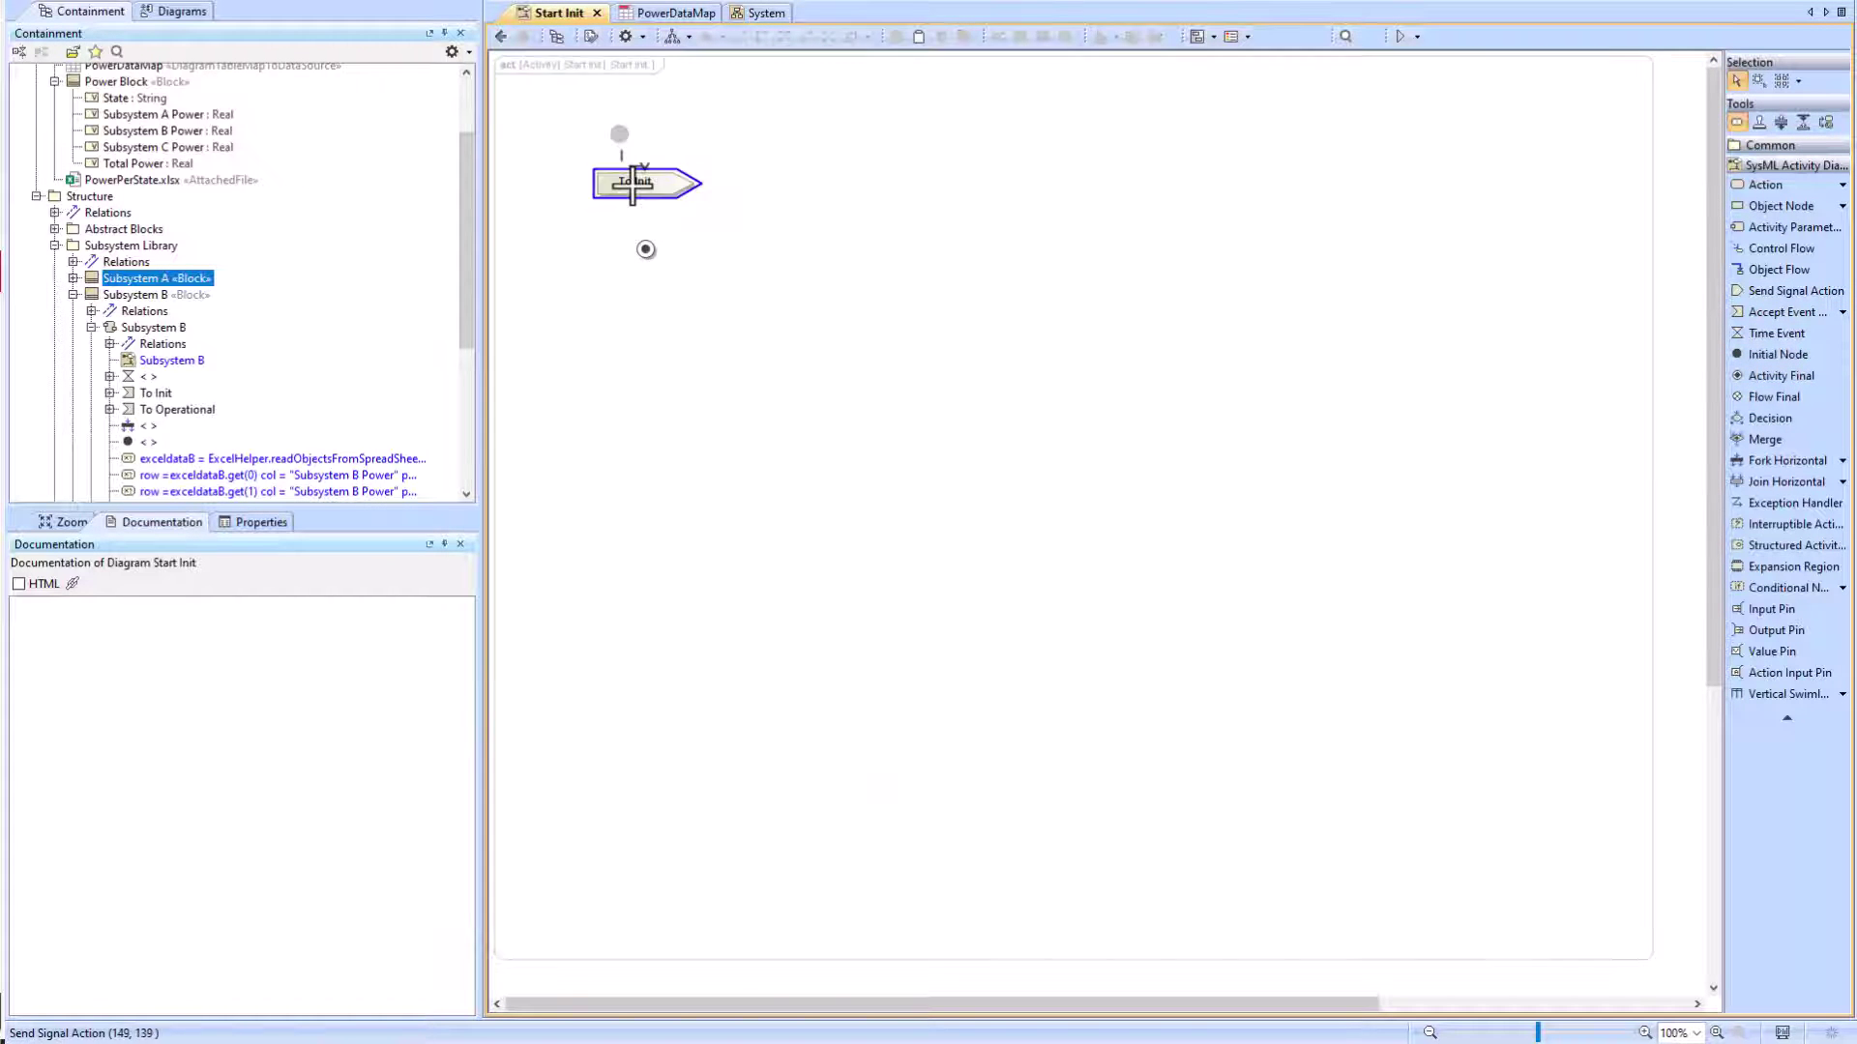
click(643, 249)
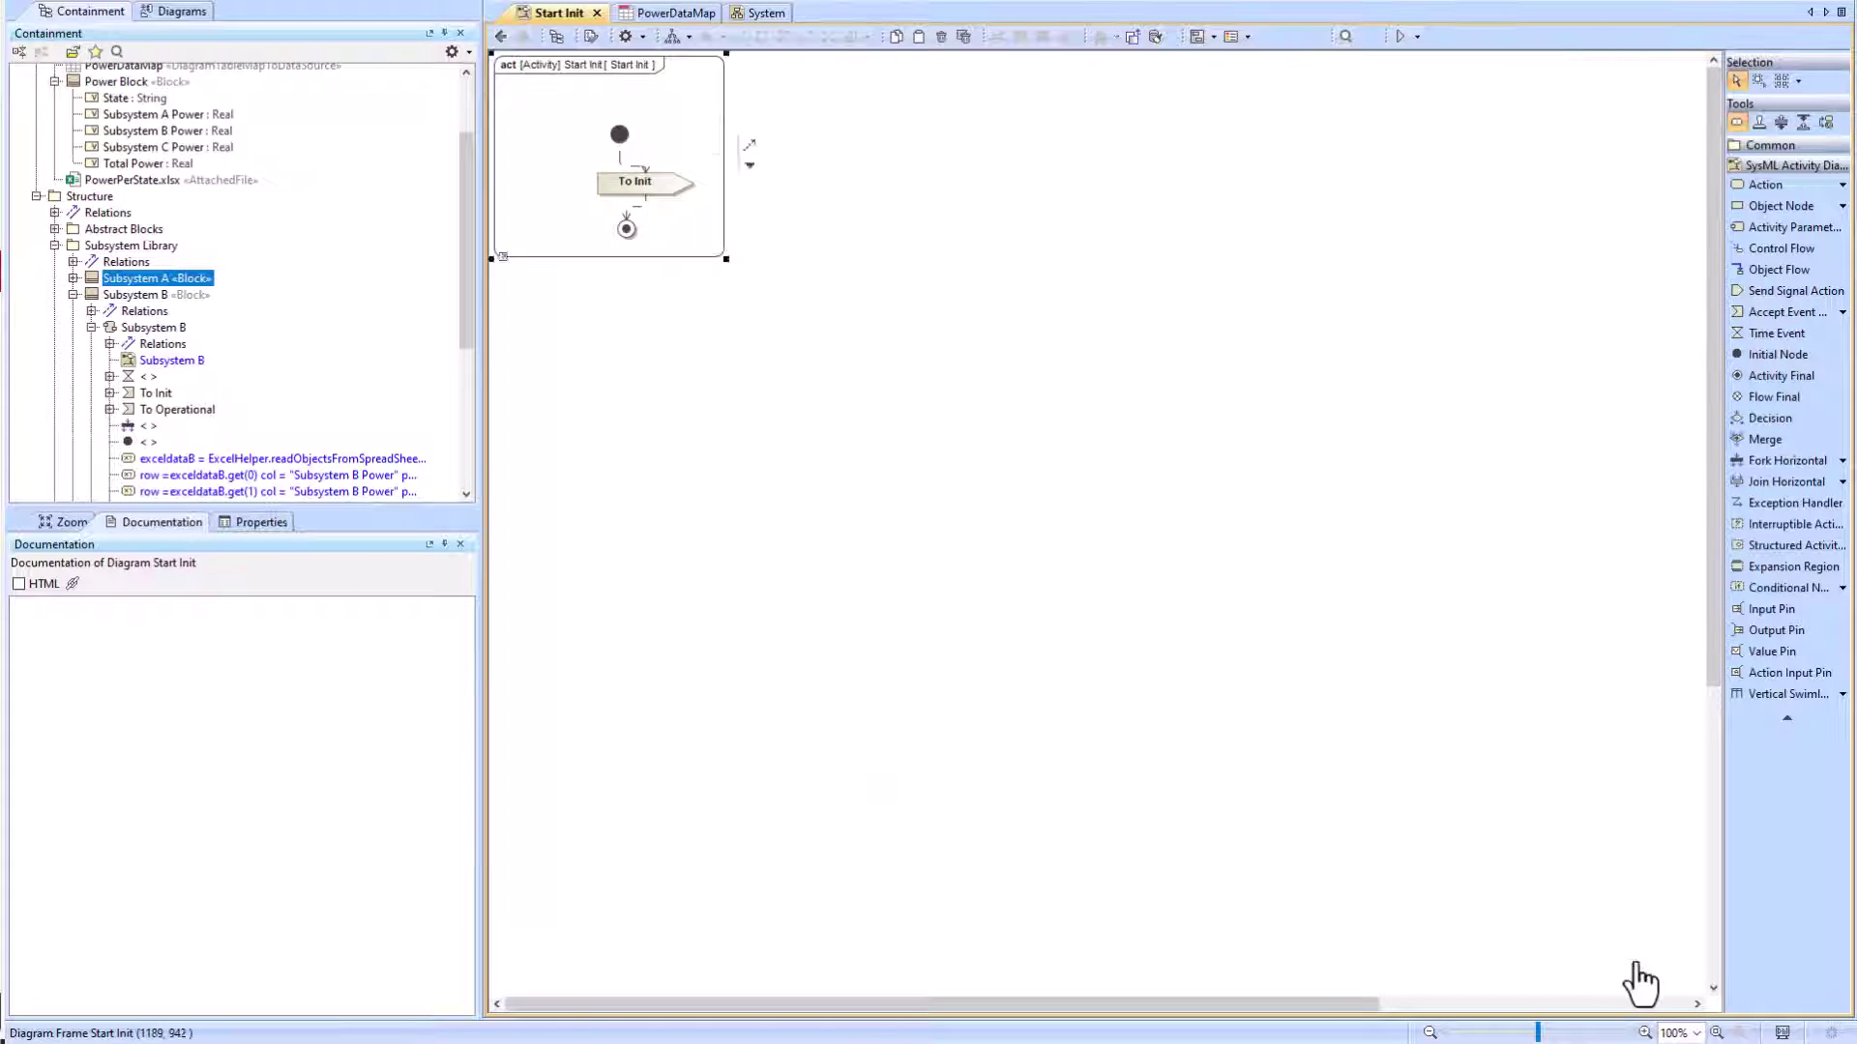
Step: Build the Start Operate activity as an initial node, a To Operational send signal action and an activity final node
click(499, 36)
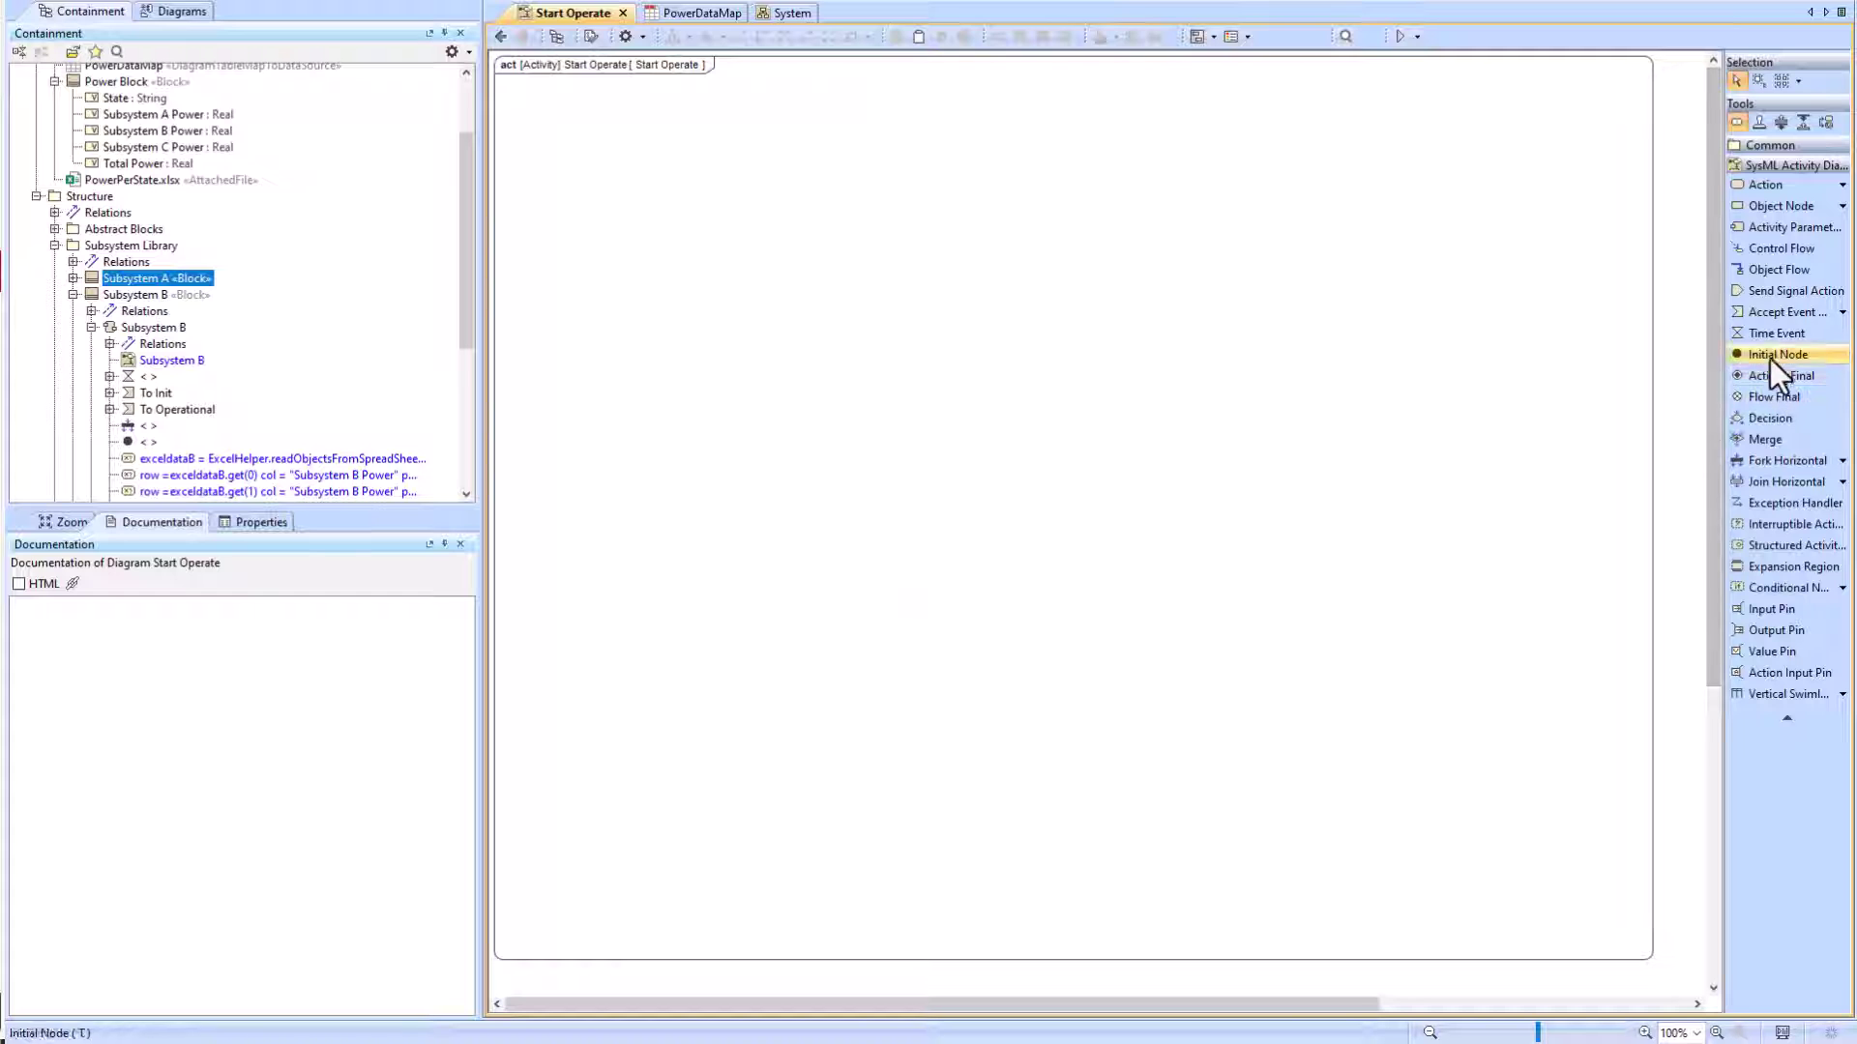
click(1762, 302)
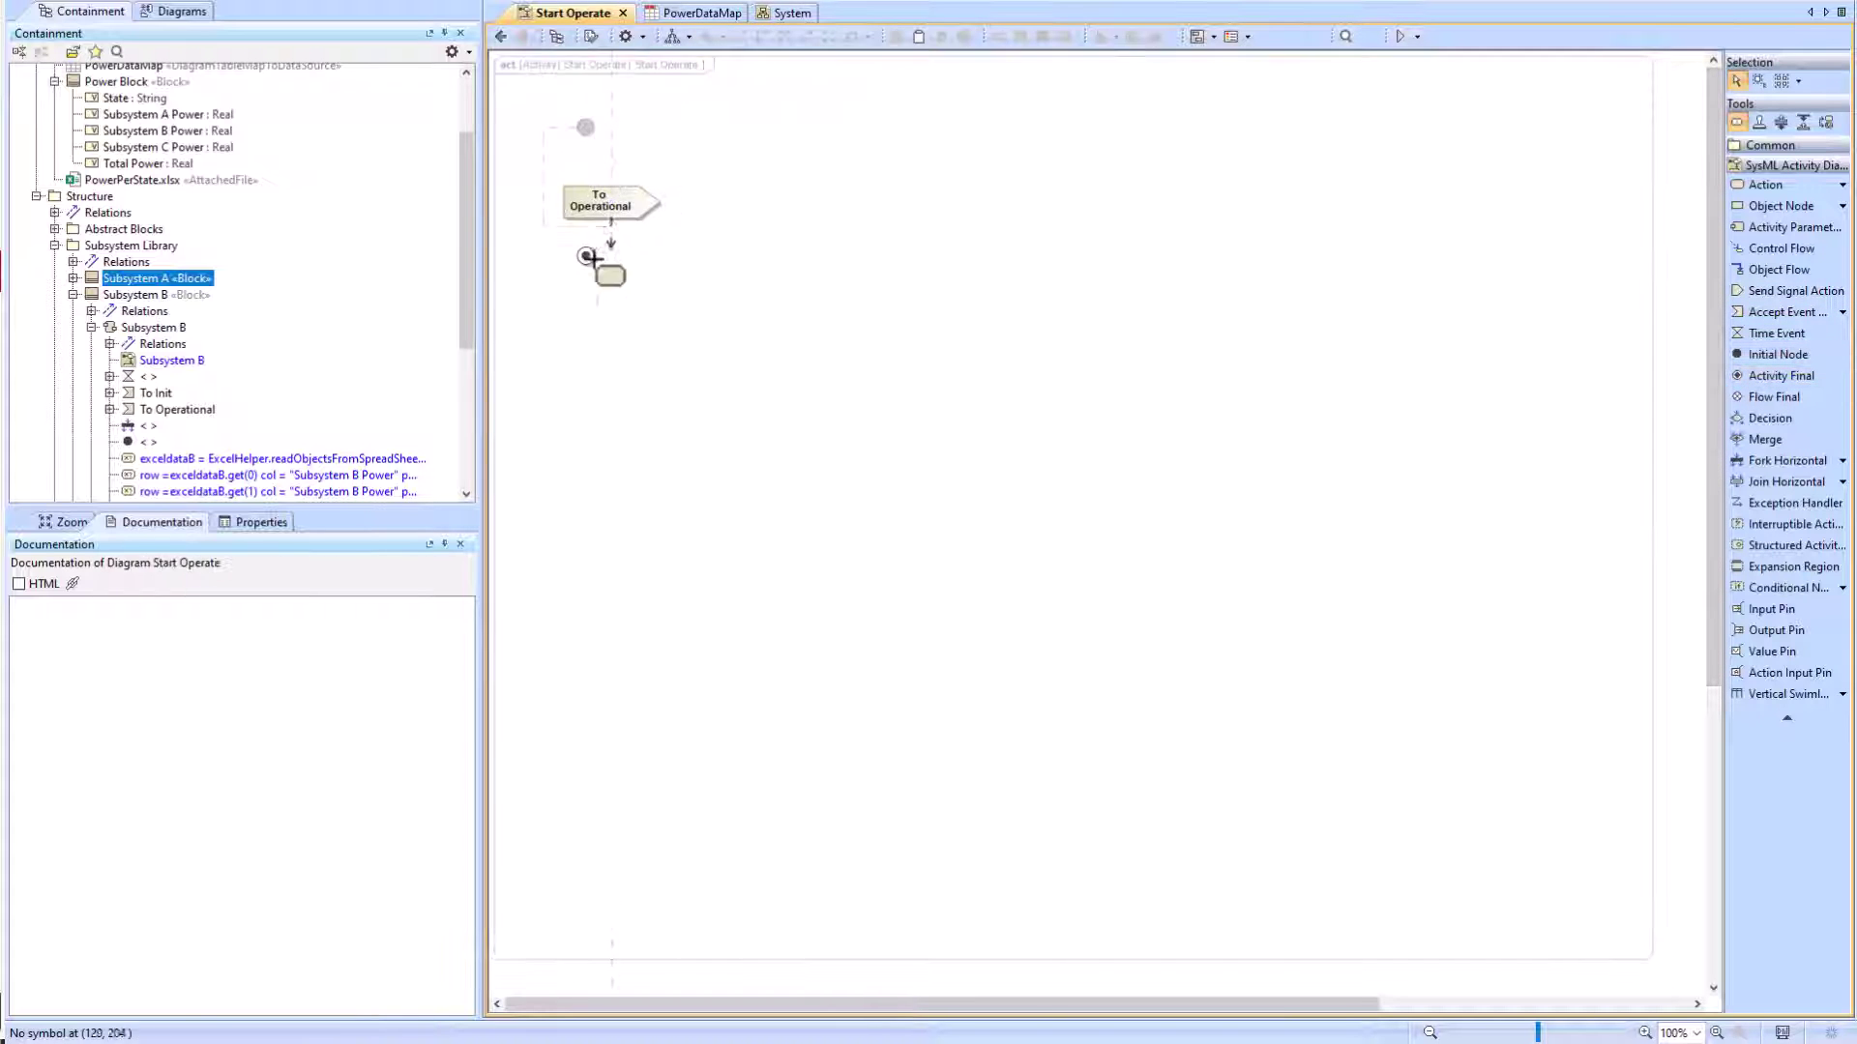
click(1022, 590)
Step: Create a SysML Internal Block Diagram for the System block showing parts subsystem A, B and C, and lay them out in a row
click(792, 12)
right_click(793, 86)
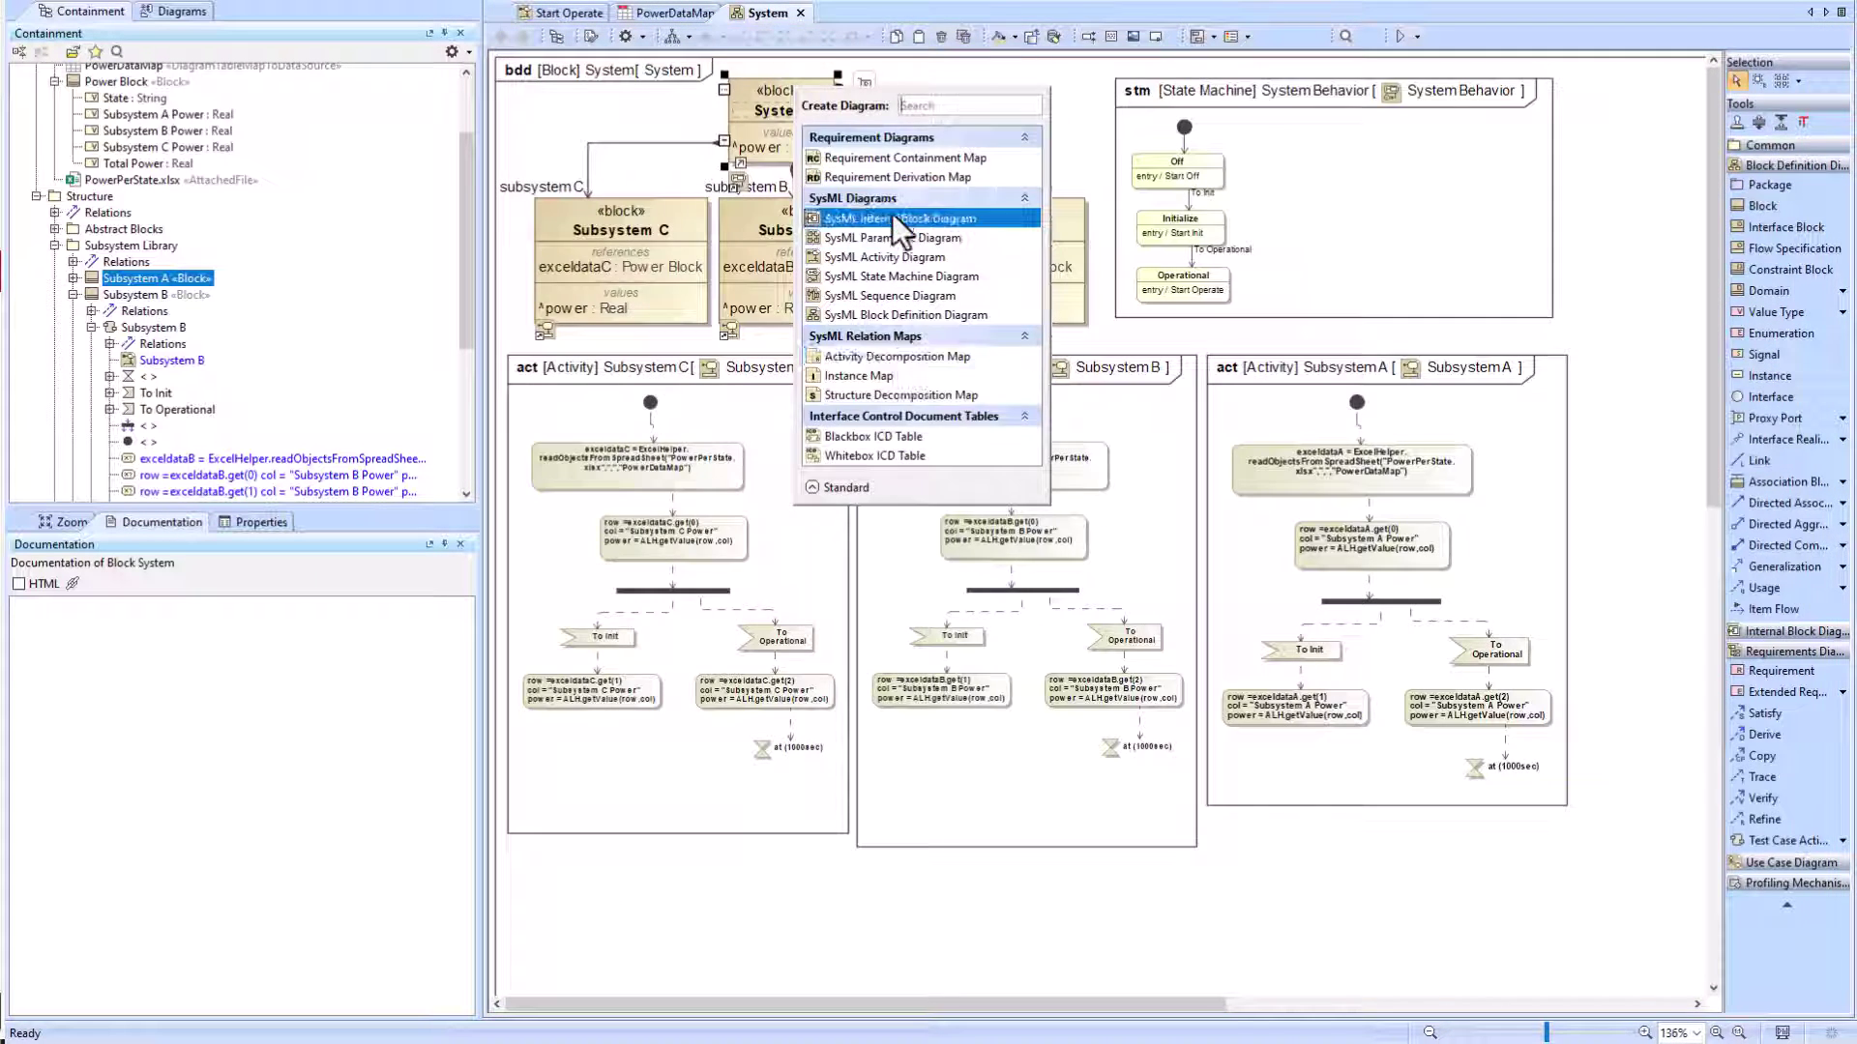
click(882, 221)
click(612, 439)
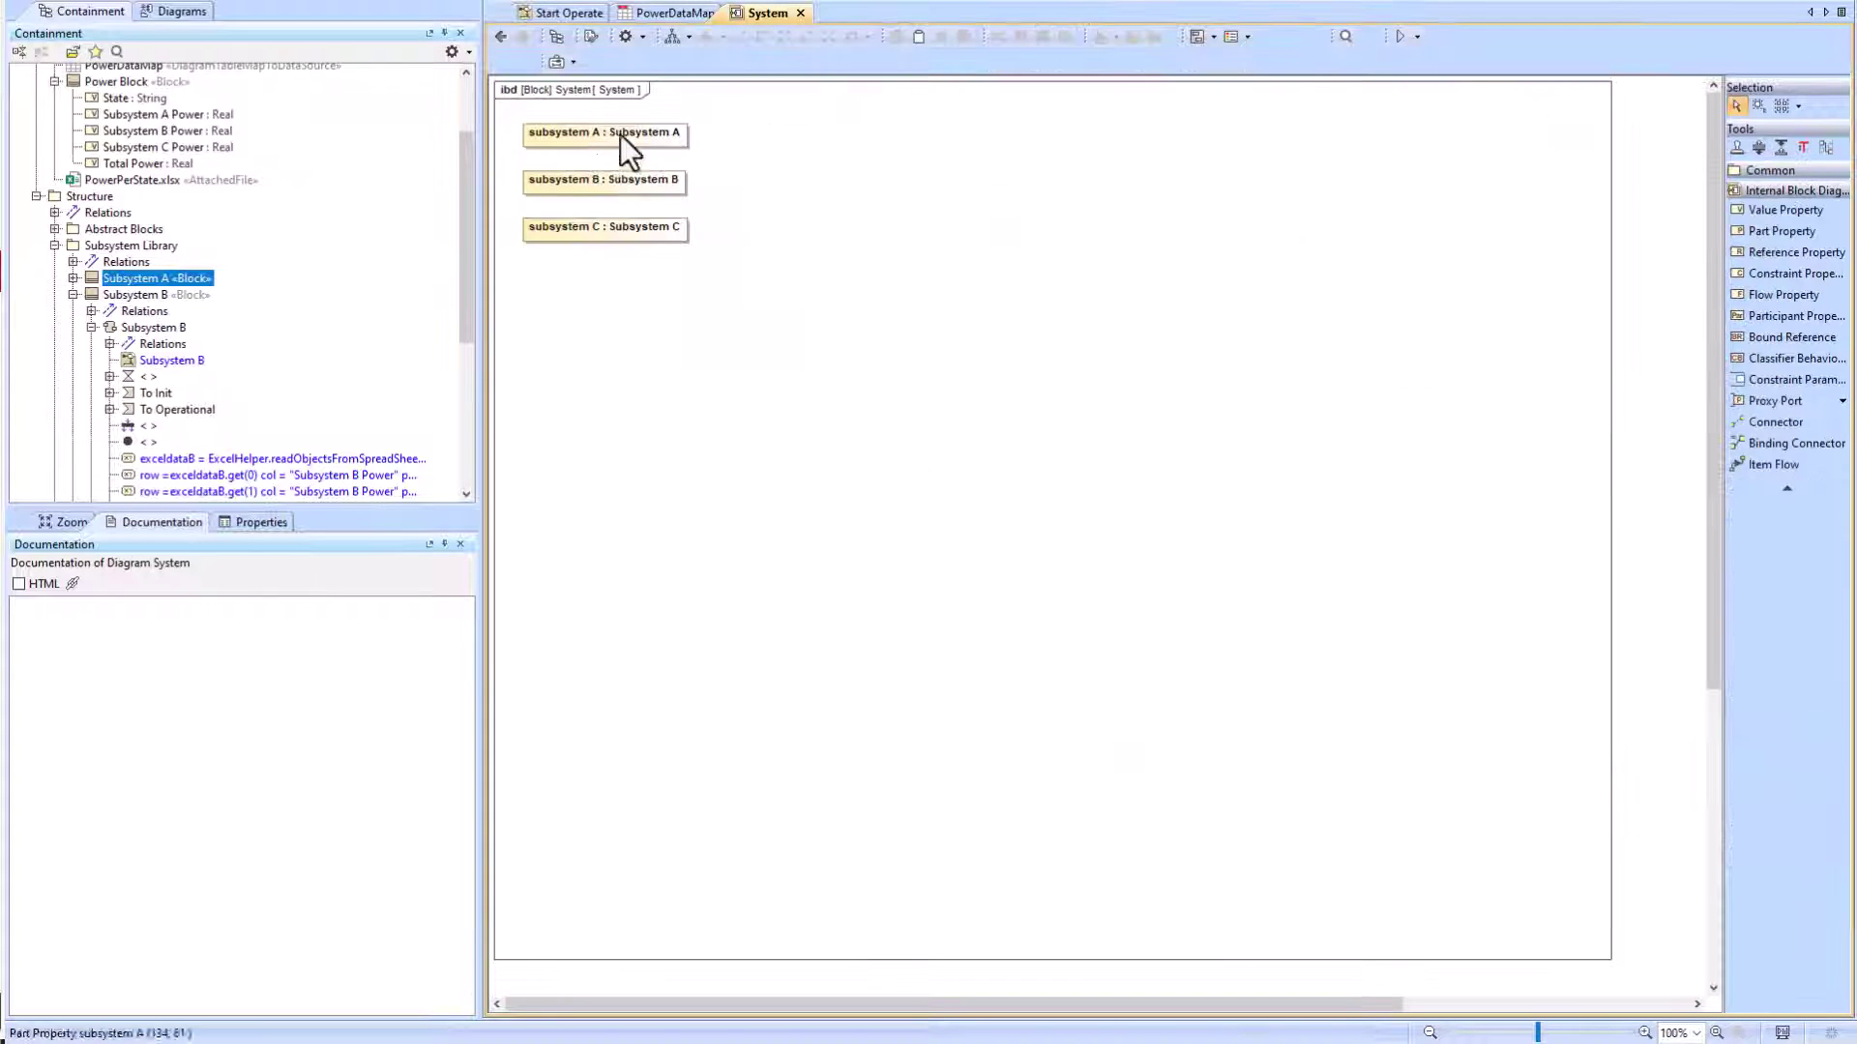
drag(619, 135, 856, 189)
drag(605, 229, 1084, 188)
drag(605, 182, 604, 189)
Step: Add a proxy port on the upper border of the System frame and connect it to the three subsystem parts
click(1651, 208)
click(1774, 401)
click(946, 81)
click(904, 224)
click(951, 89)
click(979, 124)
click(643, 191)
click(952, 89)
click(1065, 191)
Step: Rearrange the connected parts into the order subsystem C, subsystem B, subsystem A below the port
drag(851, 193, 1222, 214)
drag(545, 187, 954, 236)
drag(1065, 192, 645, 186)
drag(959, 229, 959, 174)
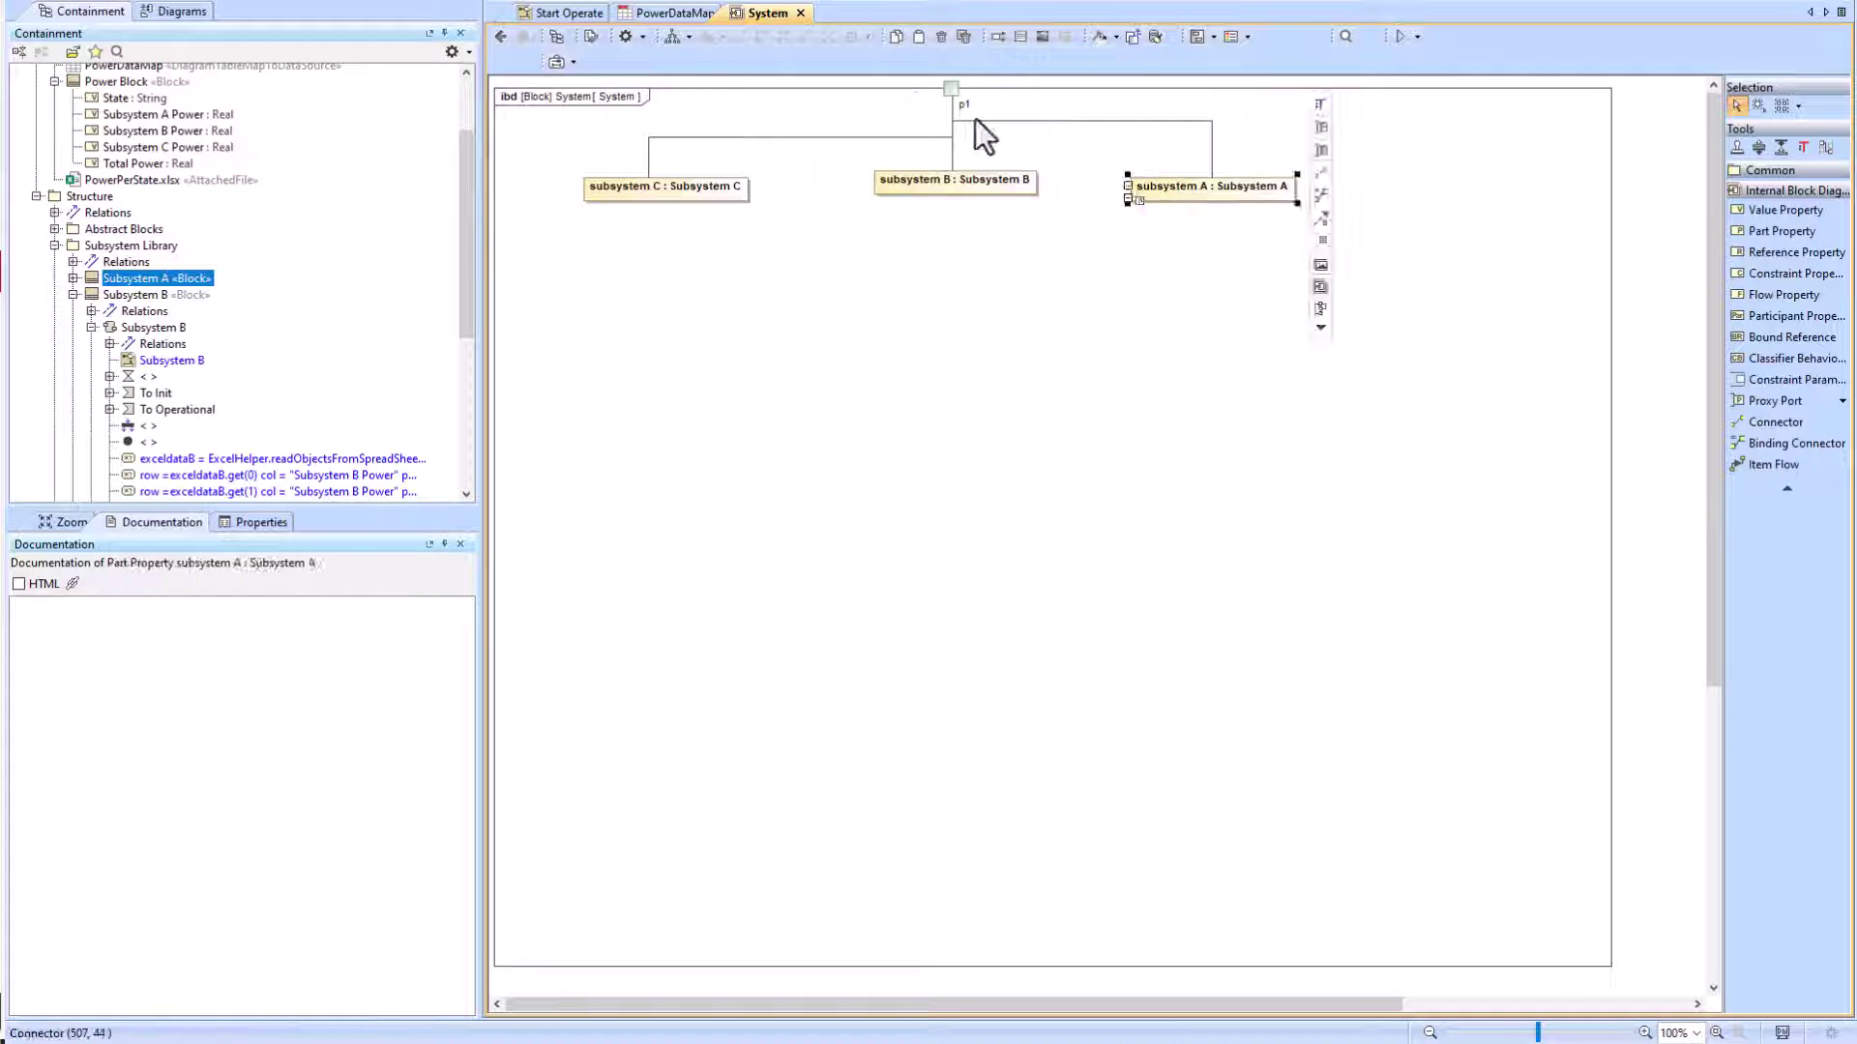
Step: Name the proxy port "to subsystems", shrink the diagram frame and move the parts and port closer together
double_click(962, 104)
drag(1610, 965, 1313, 220)
drag(899, 181, 804, 189)
drag(1141, 196, 965, 197)
drag(952, 89, 773, 87)
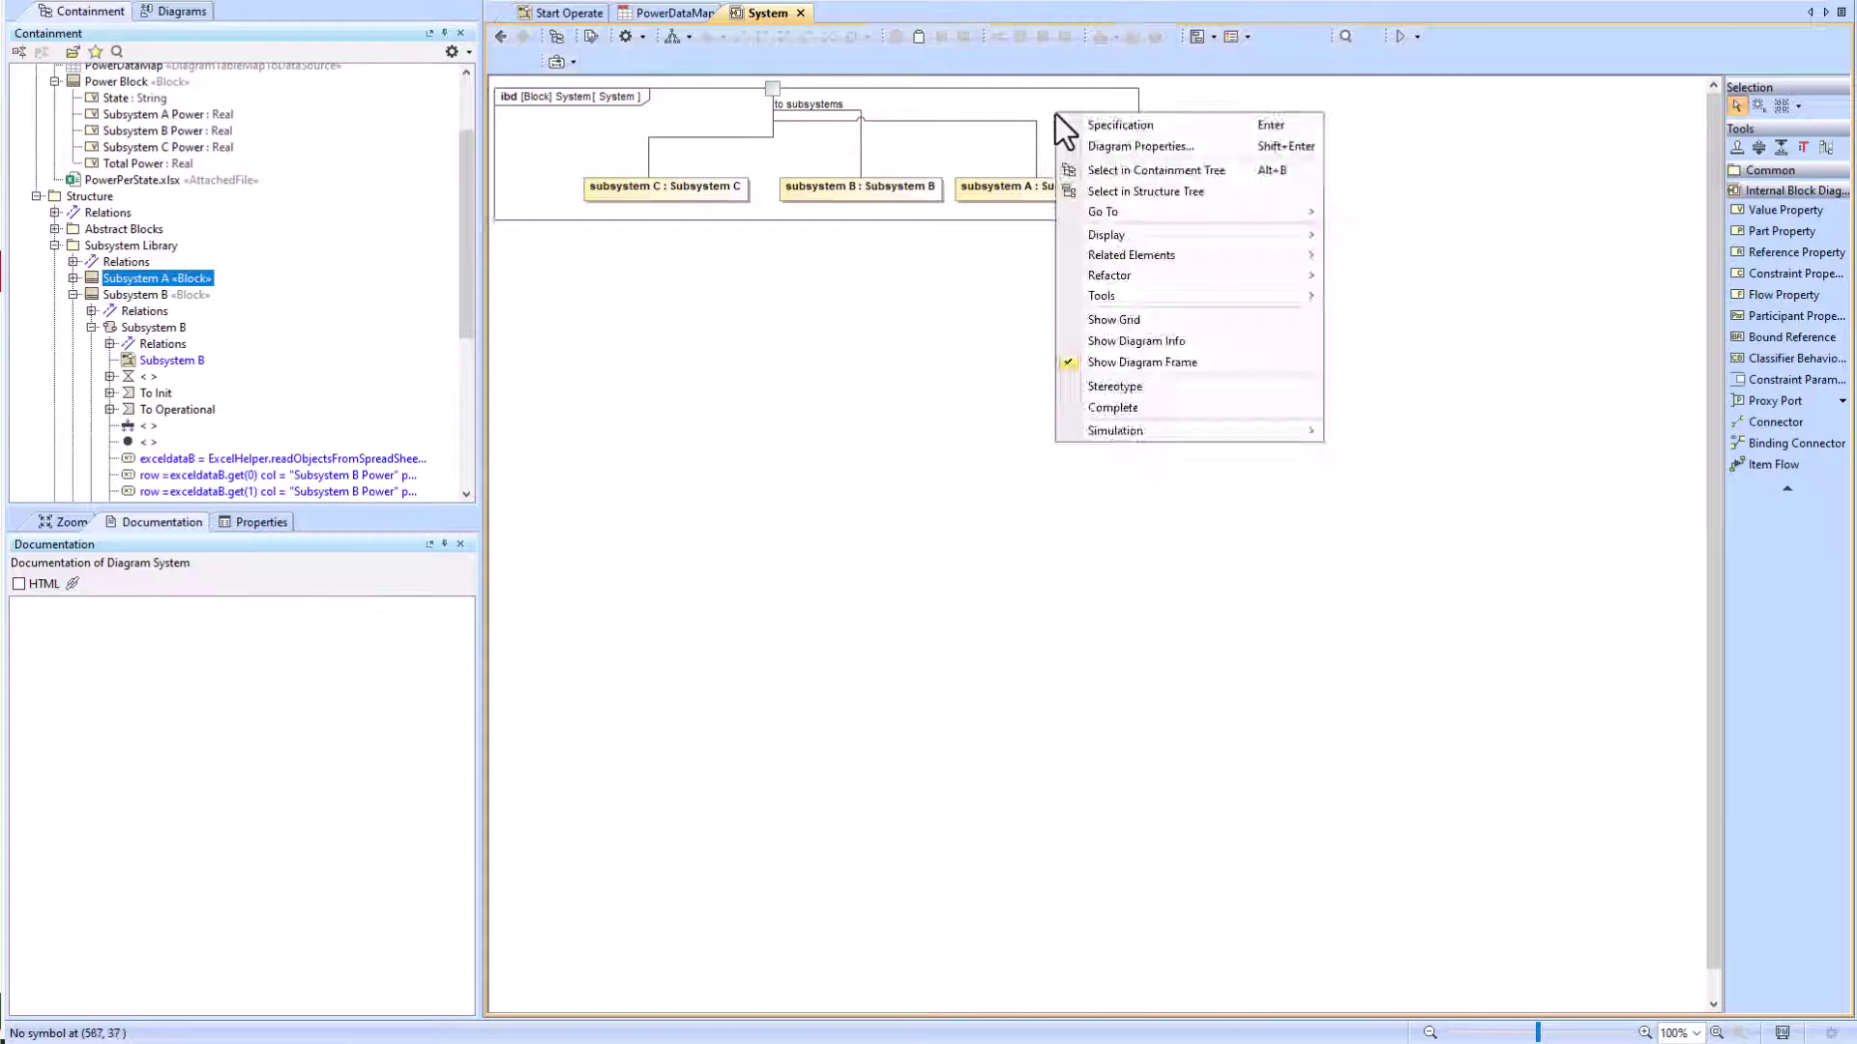
Step: In the Start Init activity, route the To Init send signal action through the "to subsystems" port and resize the action
click(499, 36)
scroll(878, 851, down, 1)
double_click(1257, 194)
double_click(750, 357)
click(500, 35)
double_click(803, 531)
double_click(629, 182)
click(782, 710)
click(971, 709)
double_click(700, 456)
click(717, 1029)
drag(587, 171, 520, 157)
Step: In the Start Operate activity, route the To Operational send signal action through the "to subsystems" port
click(500, 36)
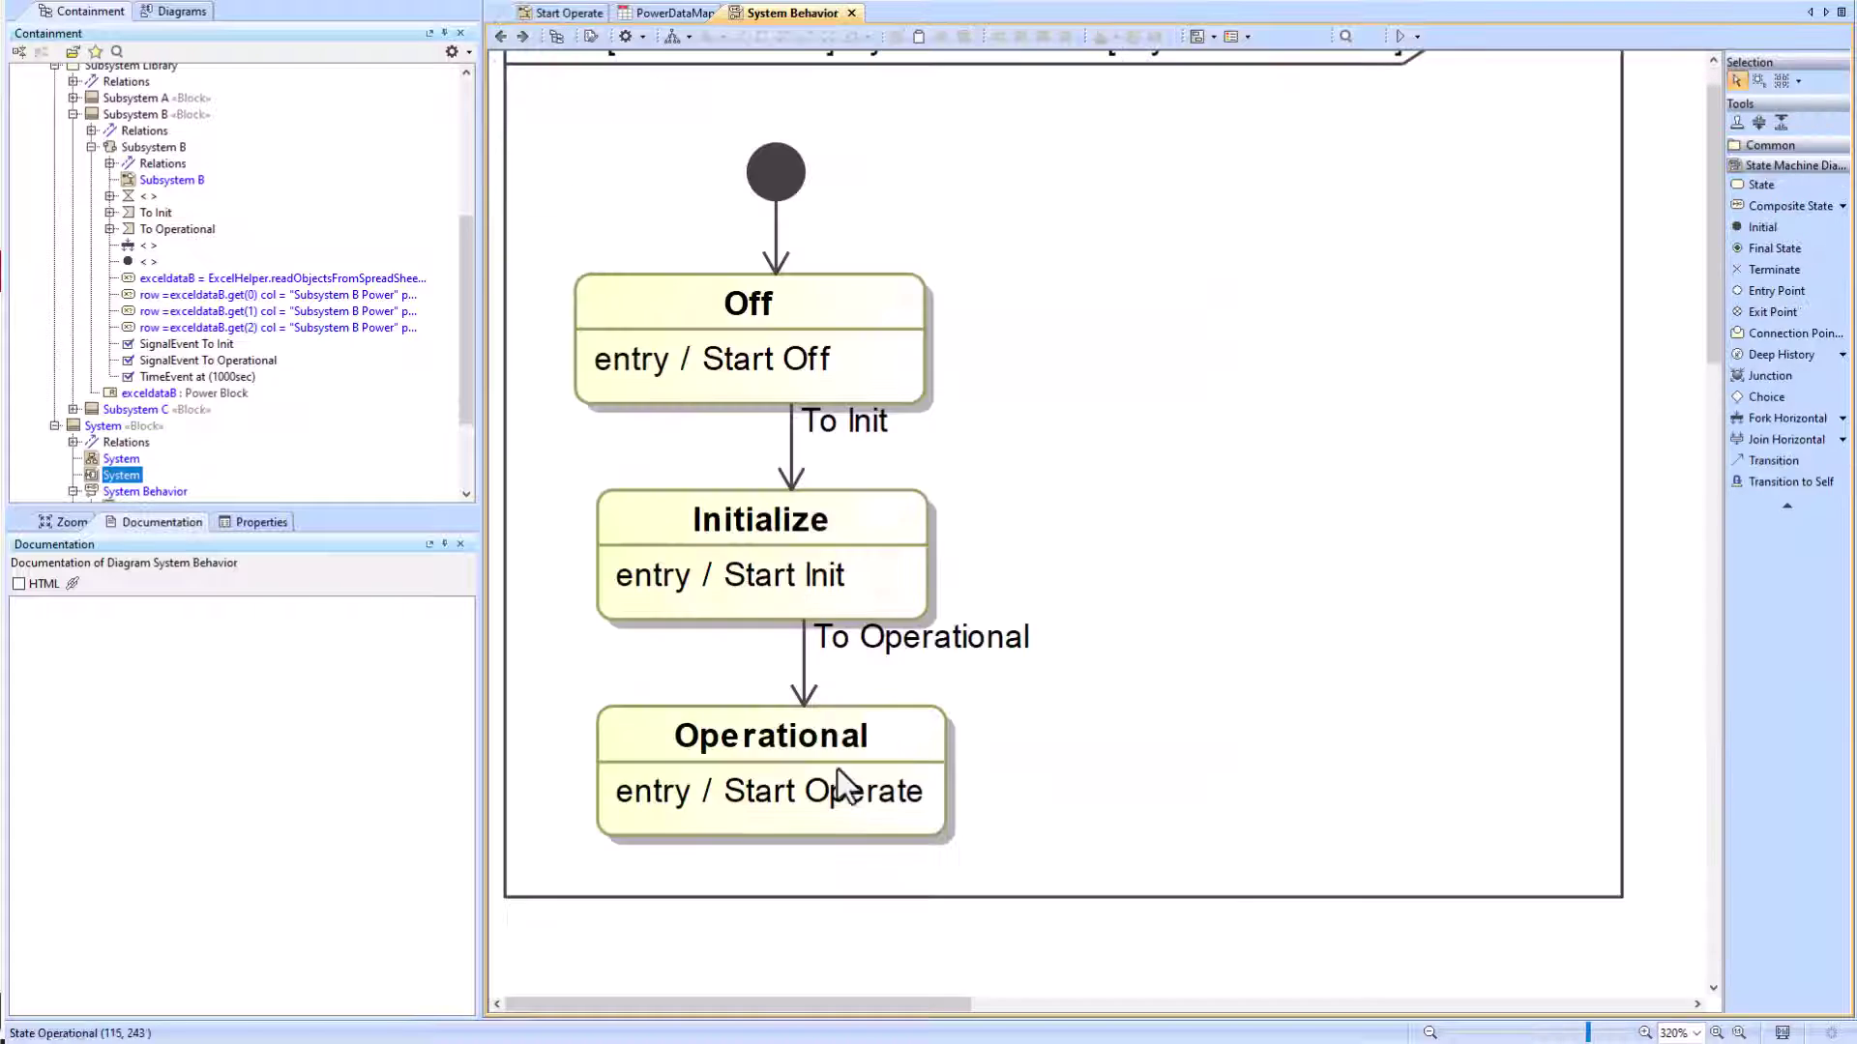
double_click(875, 735)
right_click(630, 198)
click(677, 211)
click(782, 710)
click(972, 710)
double_click(717, 457)
click(978, 424)
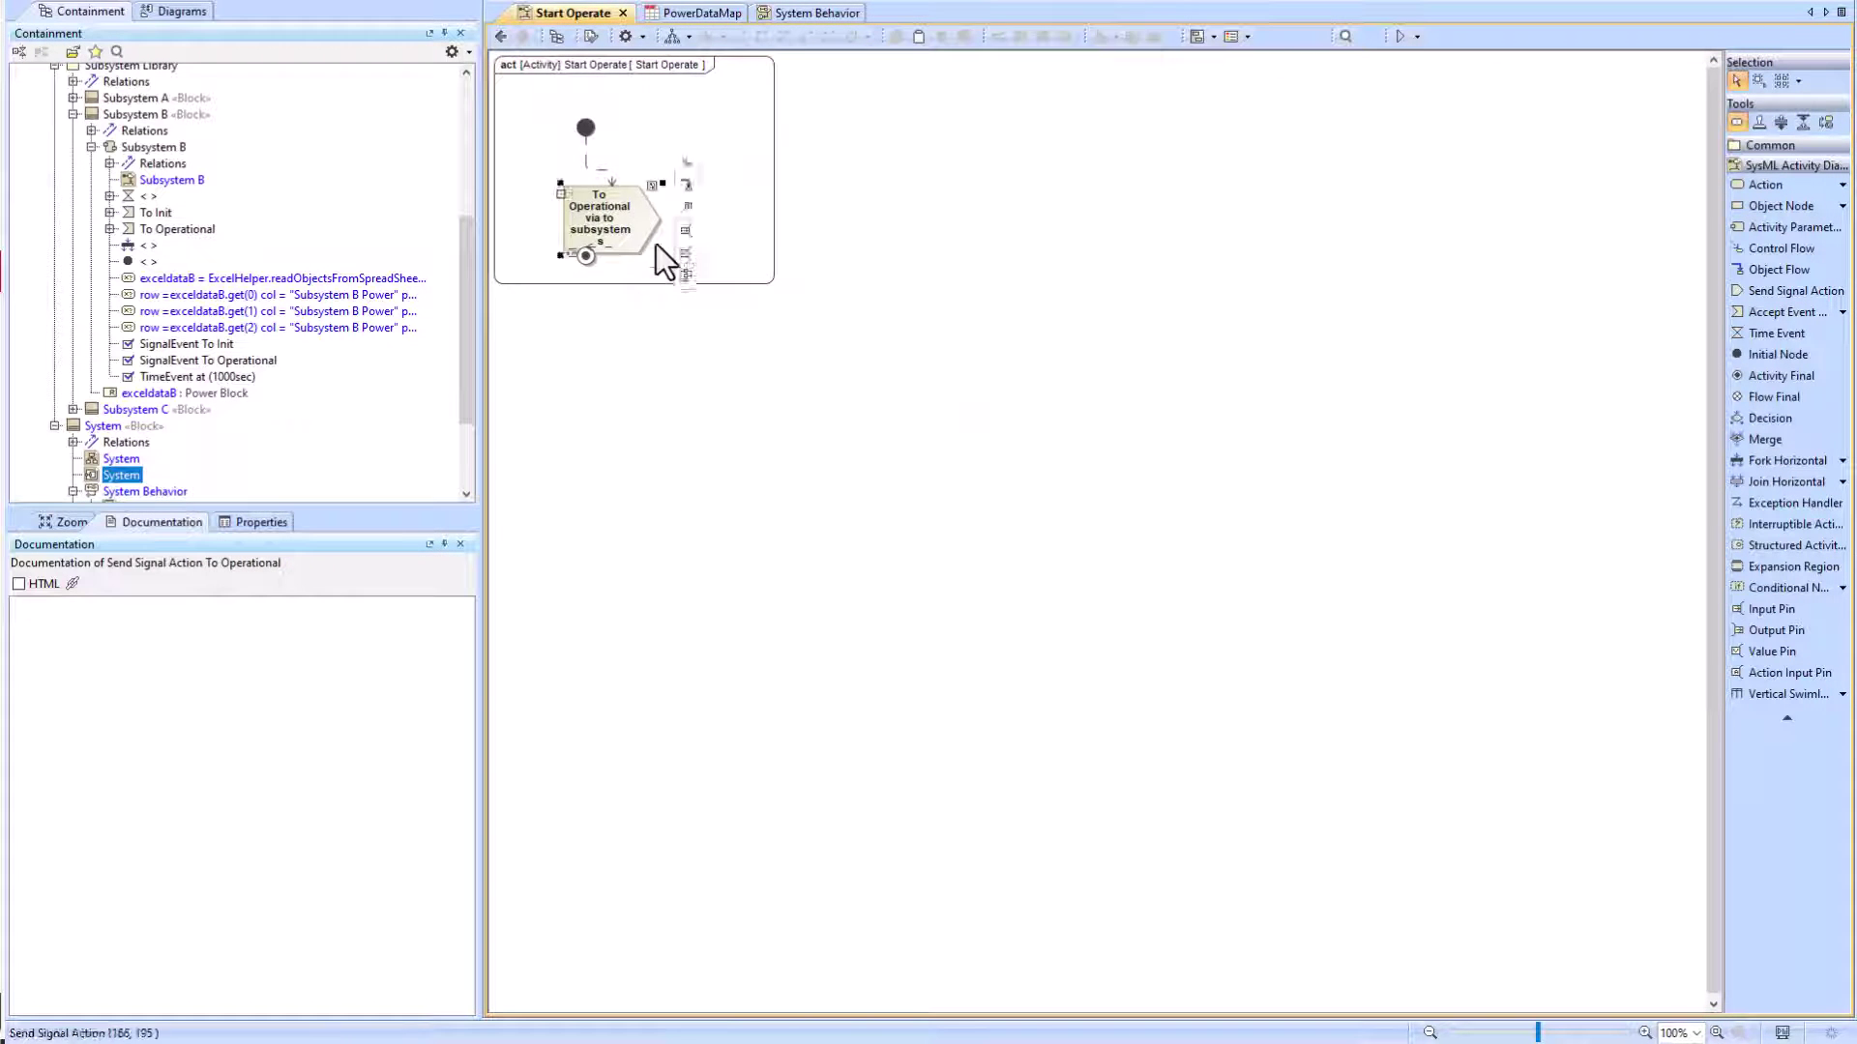
Step: Return to the System diagram, run the System block's simulation and enlarge the diagram area to follow the subsystem activities
key(alt+Left)
key(alt+Left)
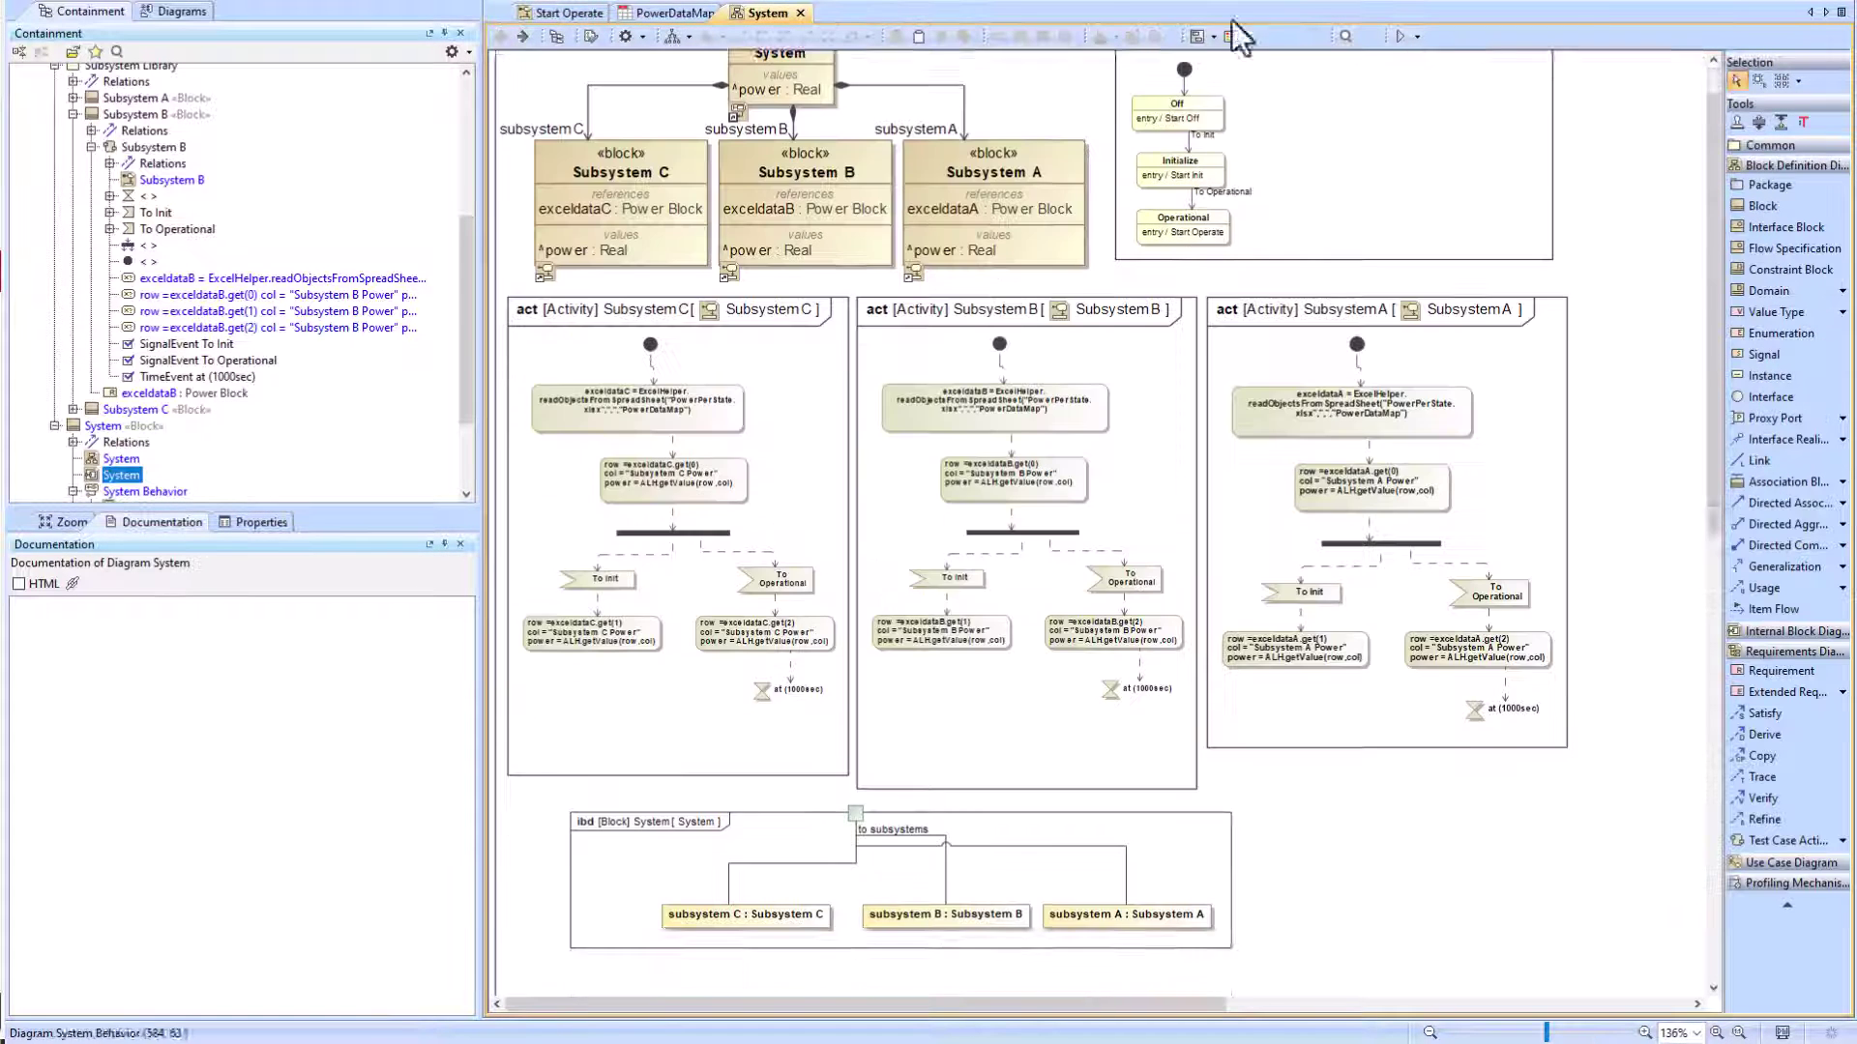
click(1397, 37)
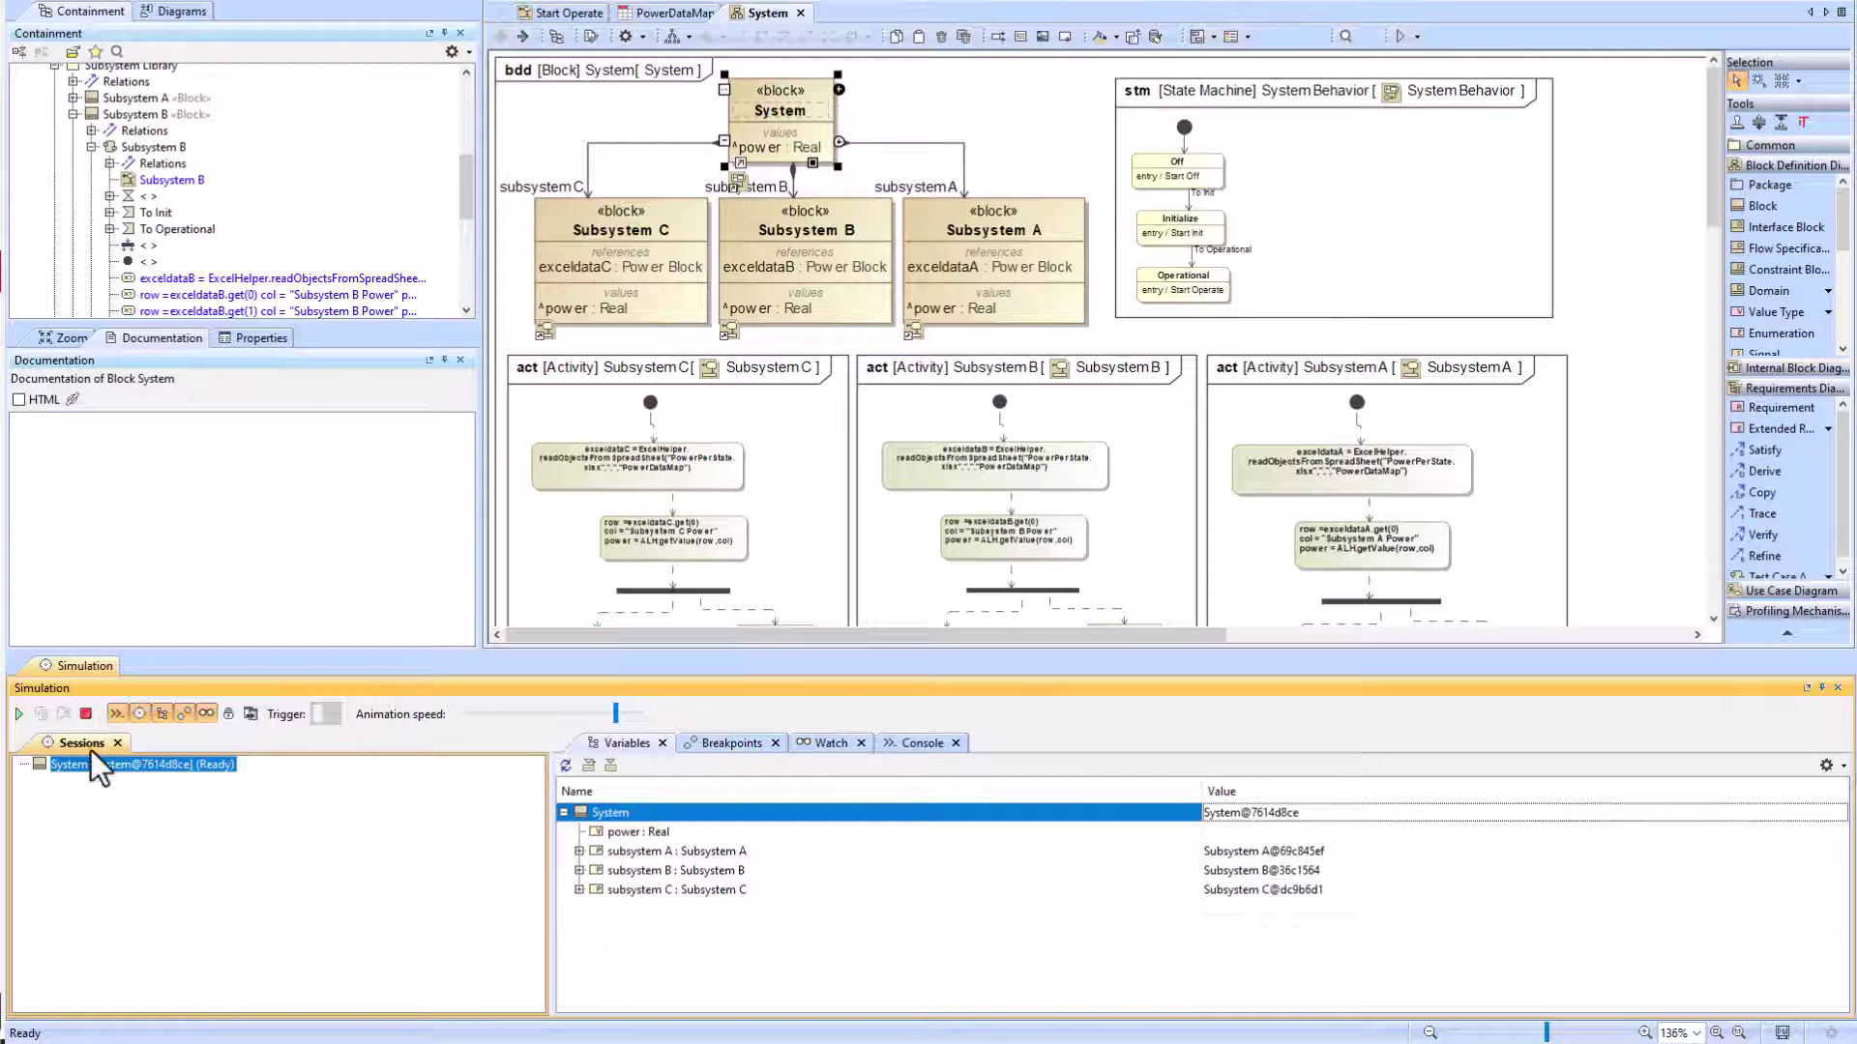
scroll(779, 478, down, 1)
scroll(783, 473, down, 3)
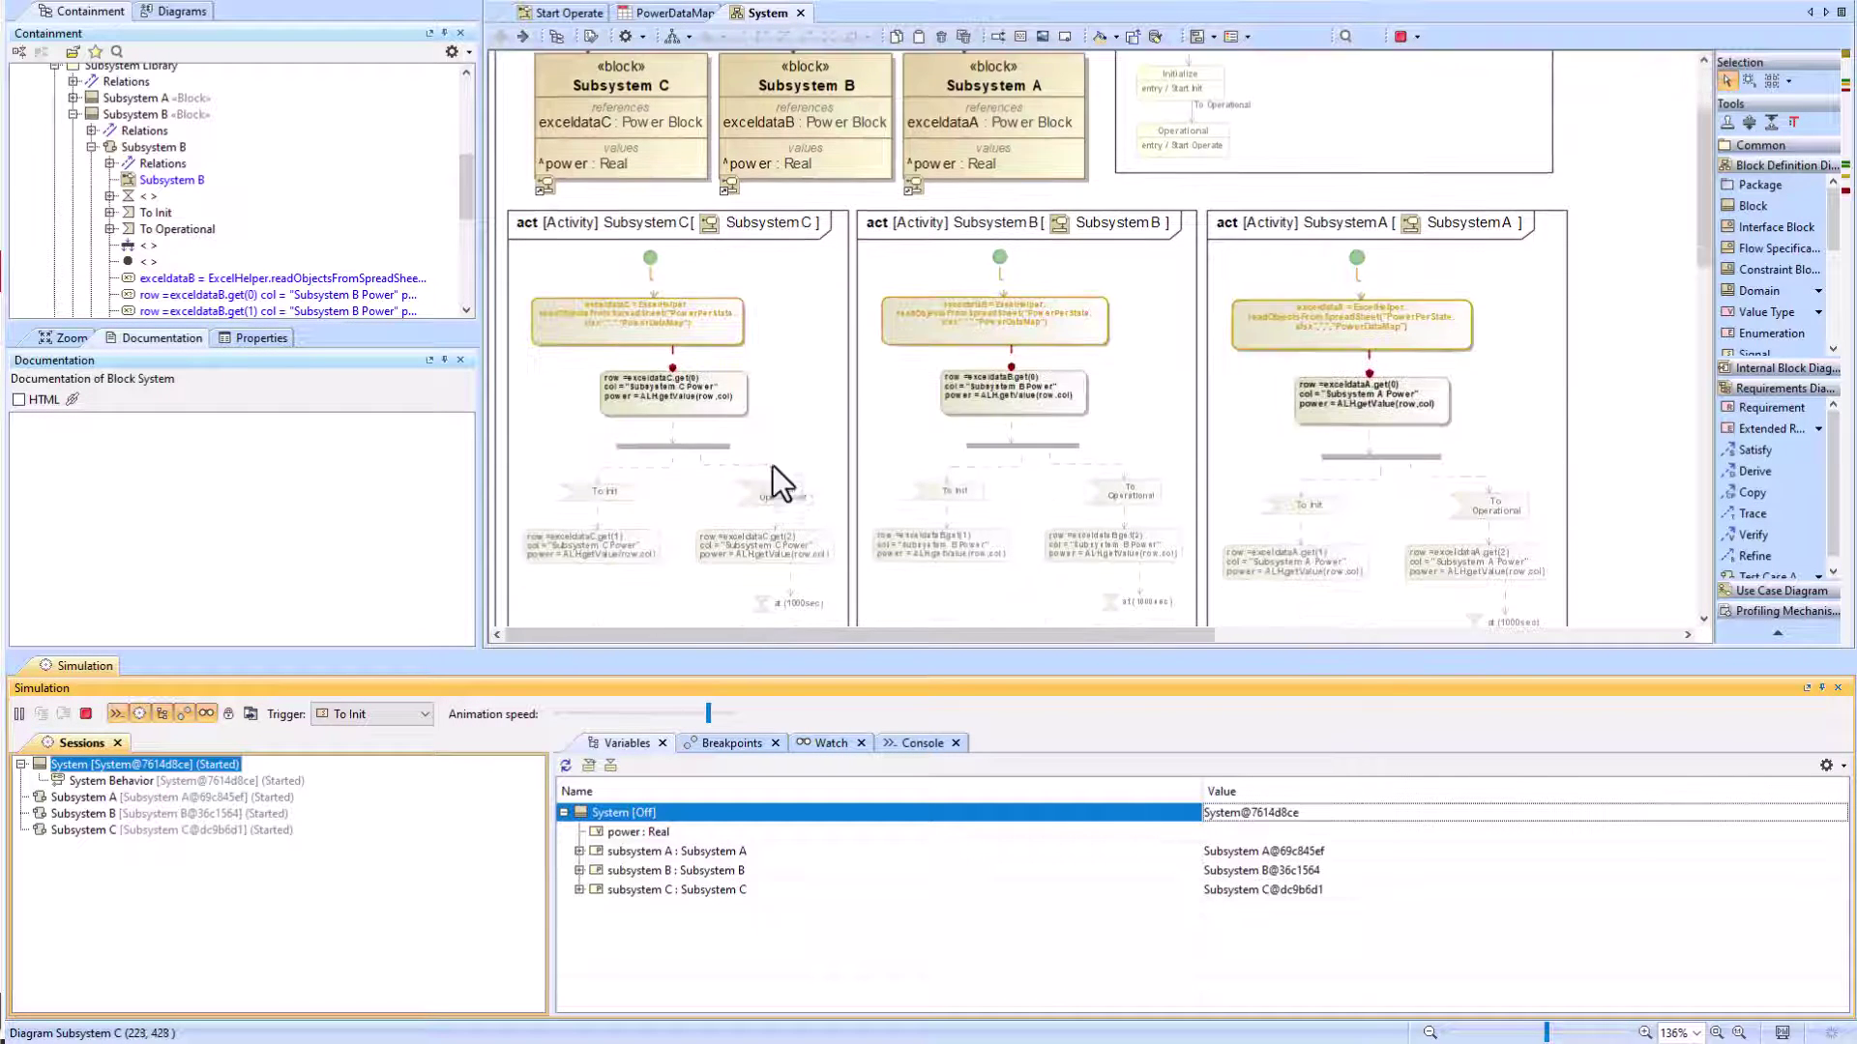
scroll(906, 542, down, 2)
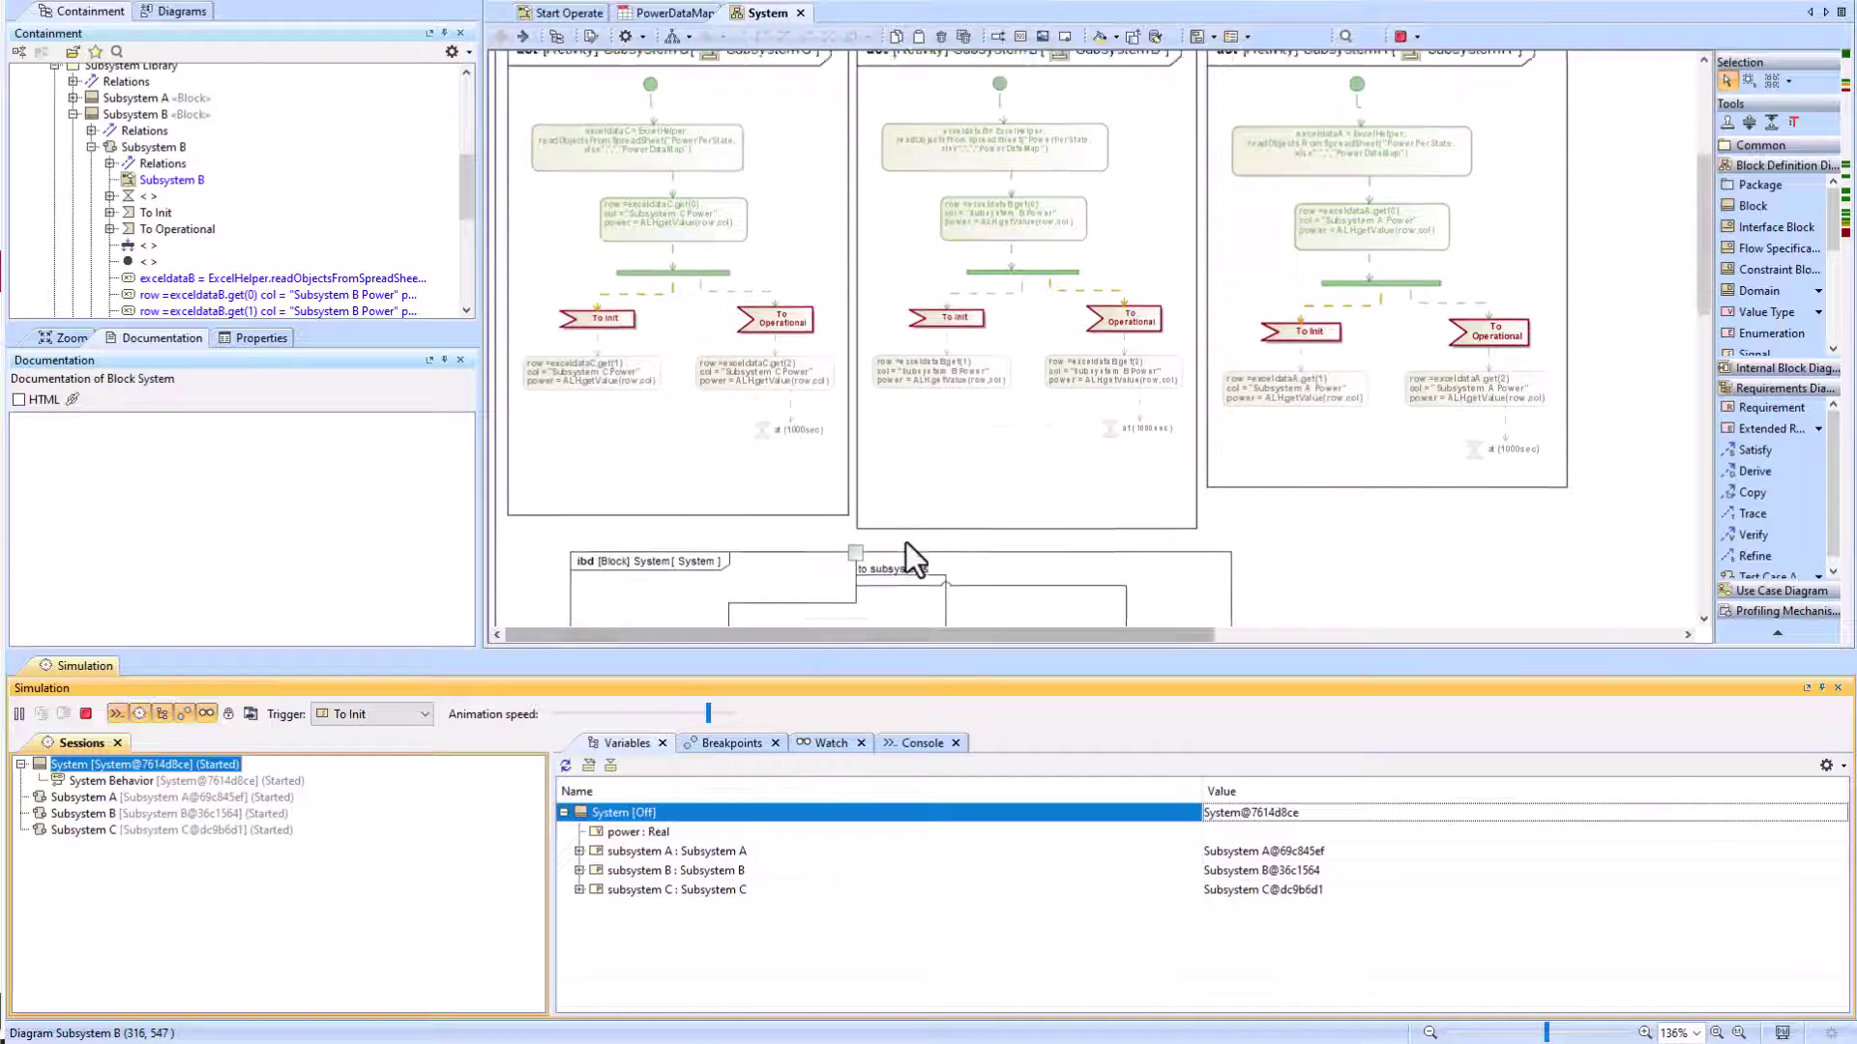
scroll(905, 542, up, 3)
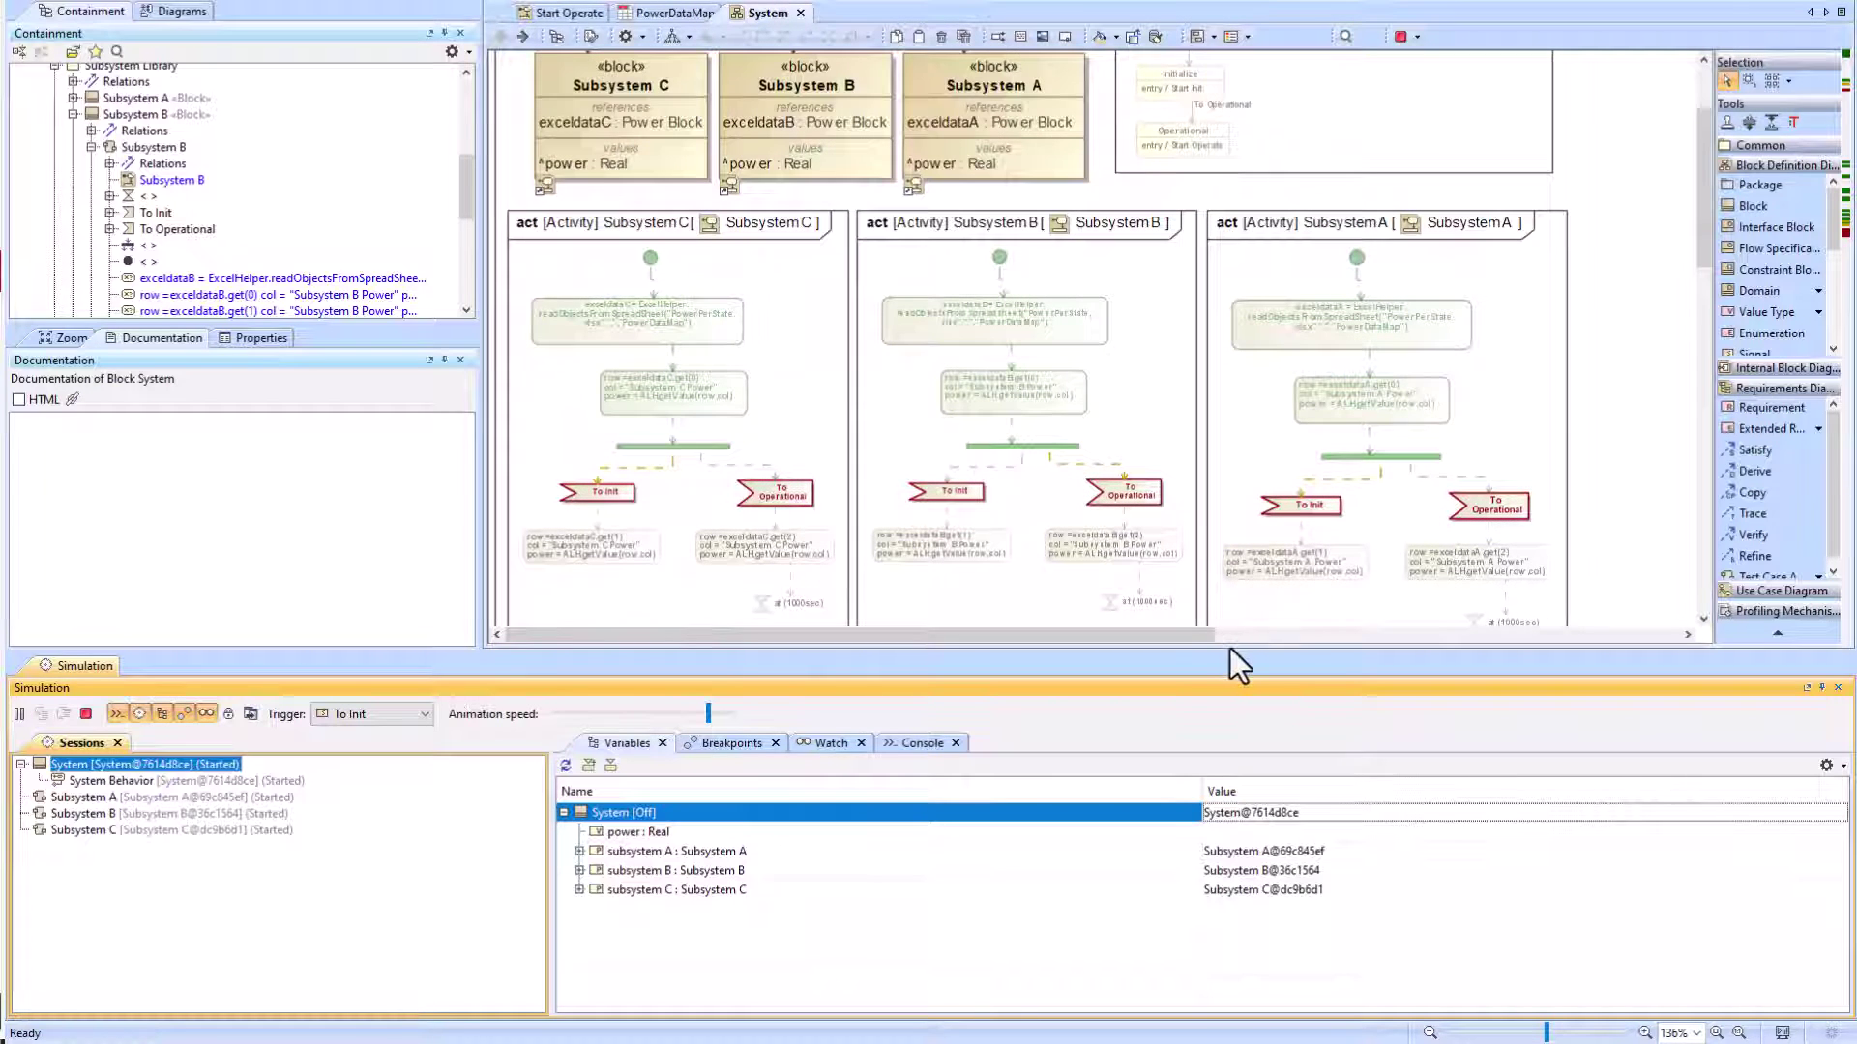
drag(1233, 651, 1228, 771)
scroll(1194, 639, down, 2)
scroll(1176, 590, down, 2)
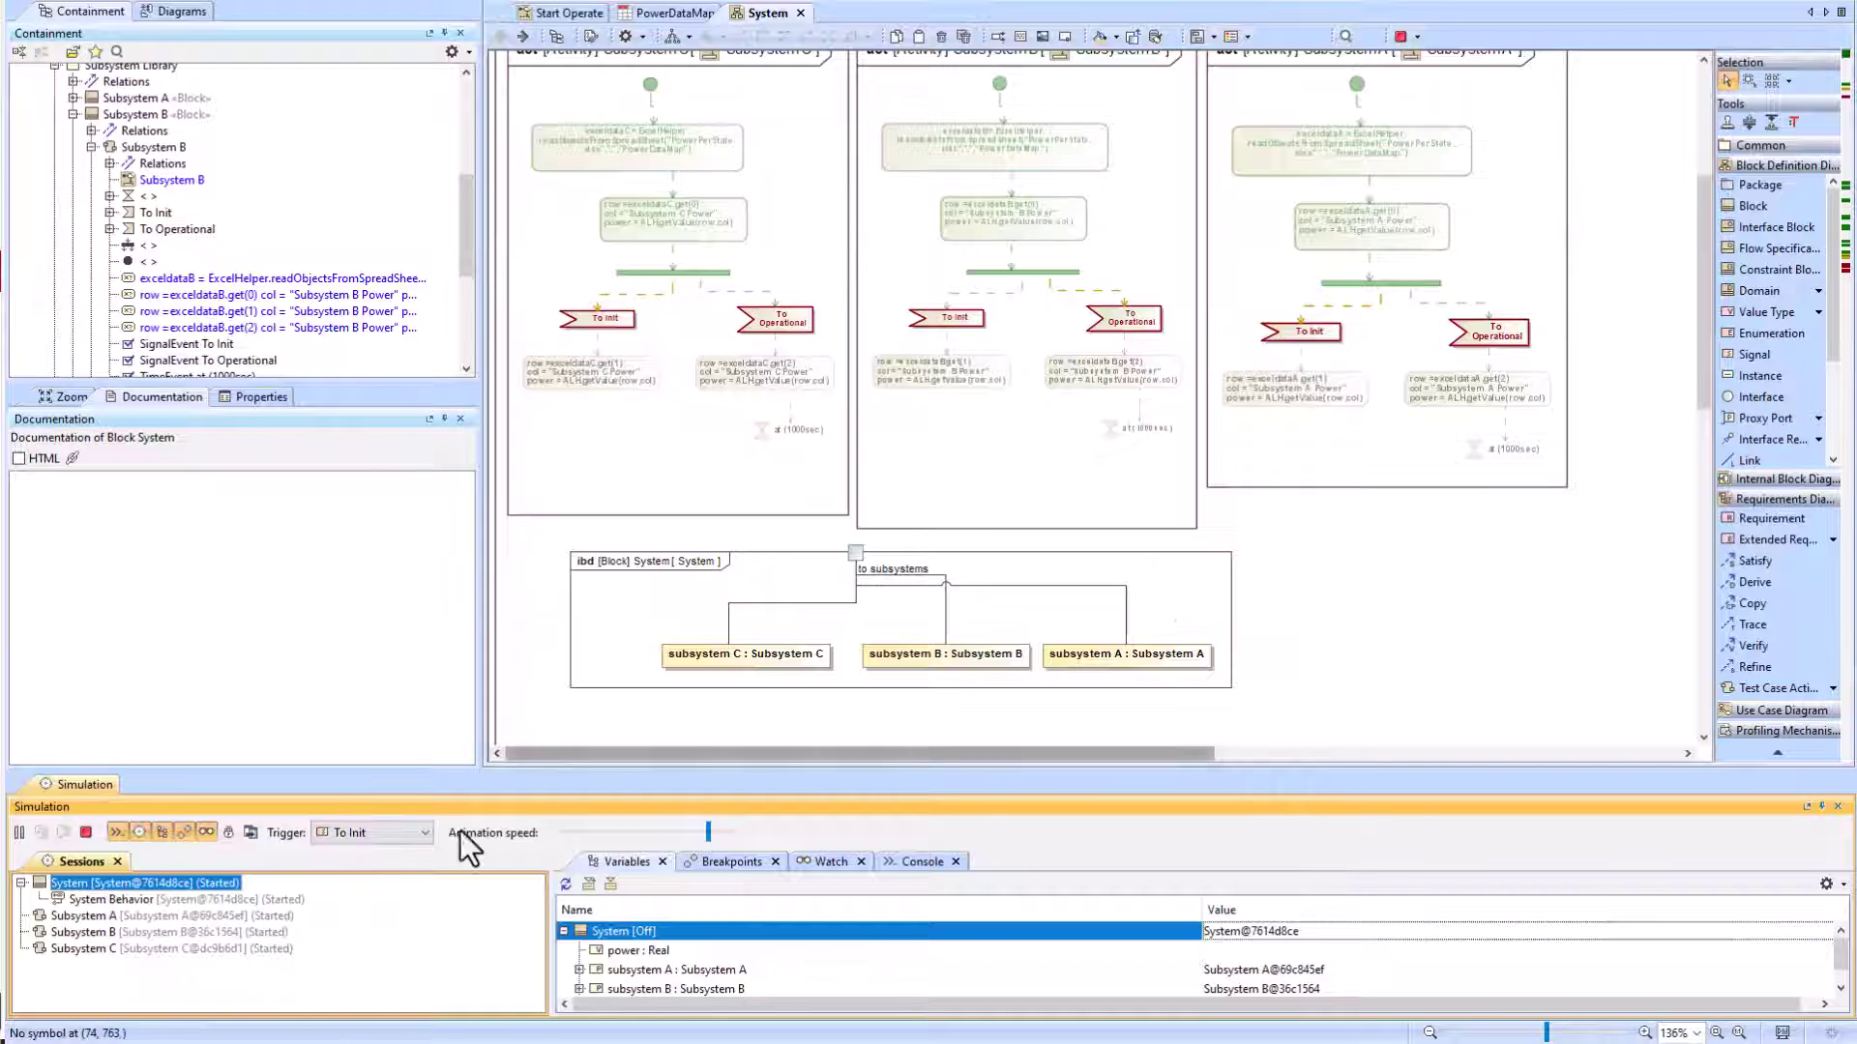
Step: Send the To Init signal to the running simulation and expand subsystems A, B and C among the simulation variables
scroll(1059, 254, up, 7)
click(364, 838)
scroll(976, 642, down, 7)
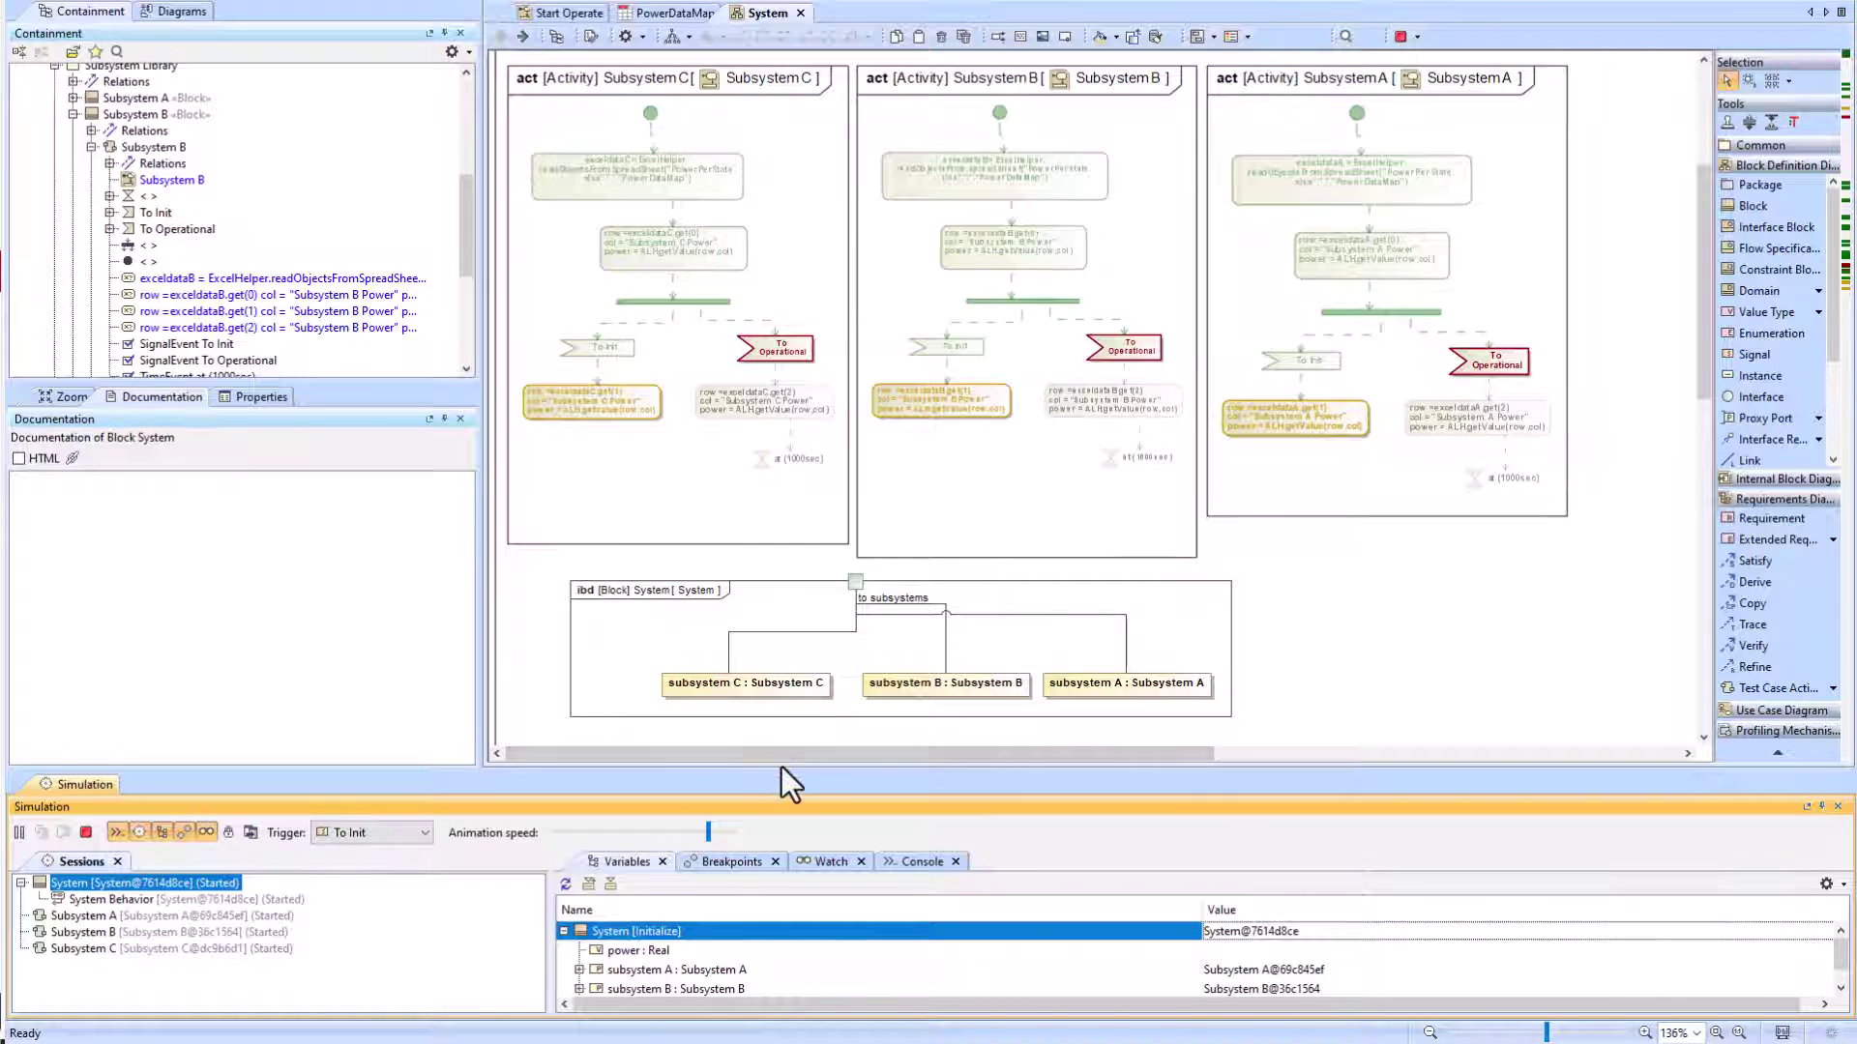
drag(780, 771, 788, 445)
click(579, 645)
click(578, 703)
click(578, 761)
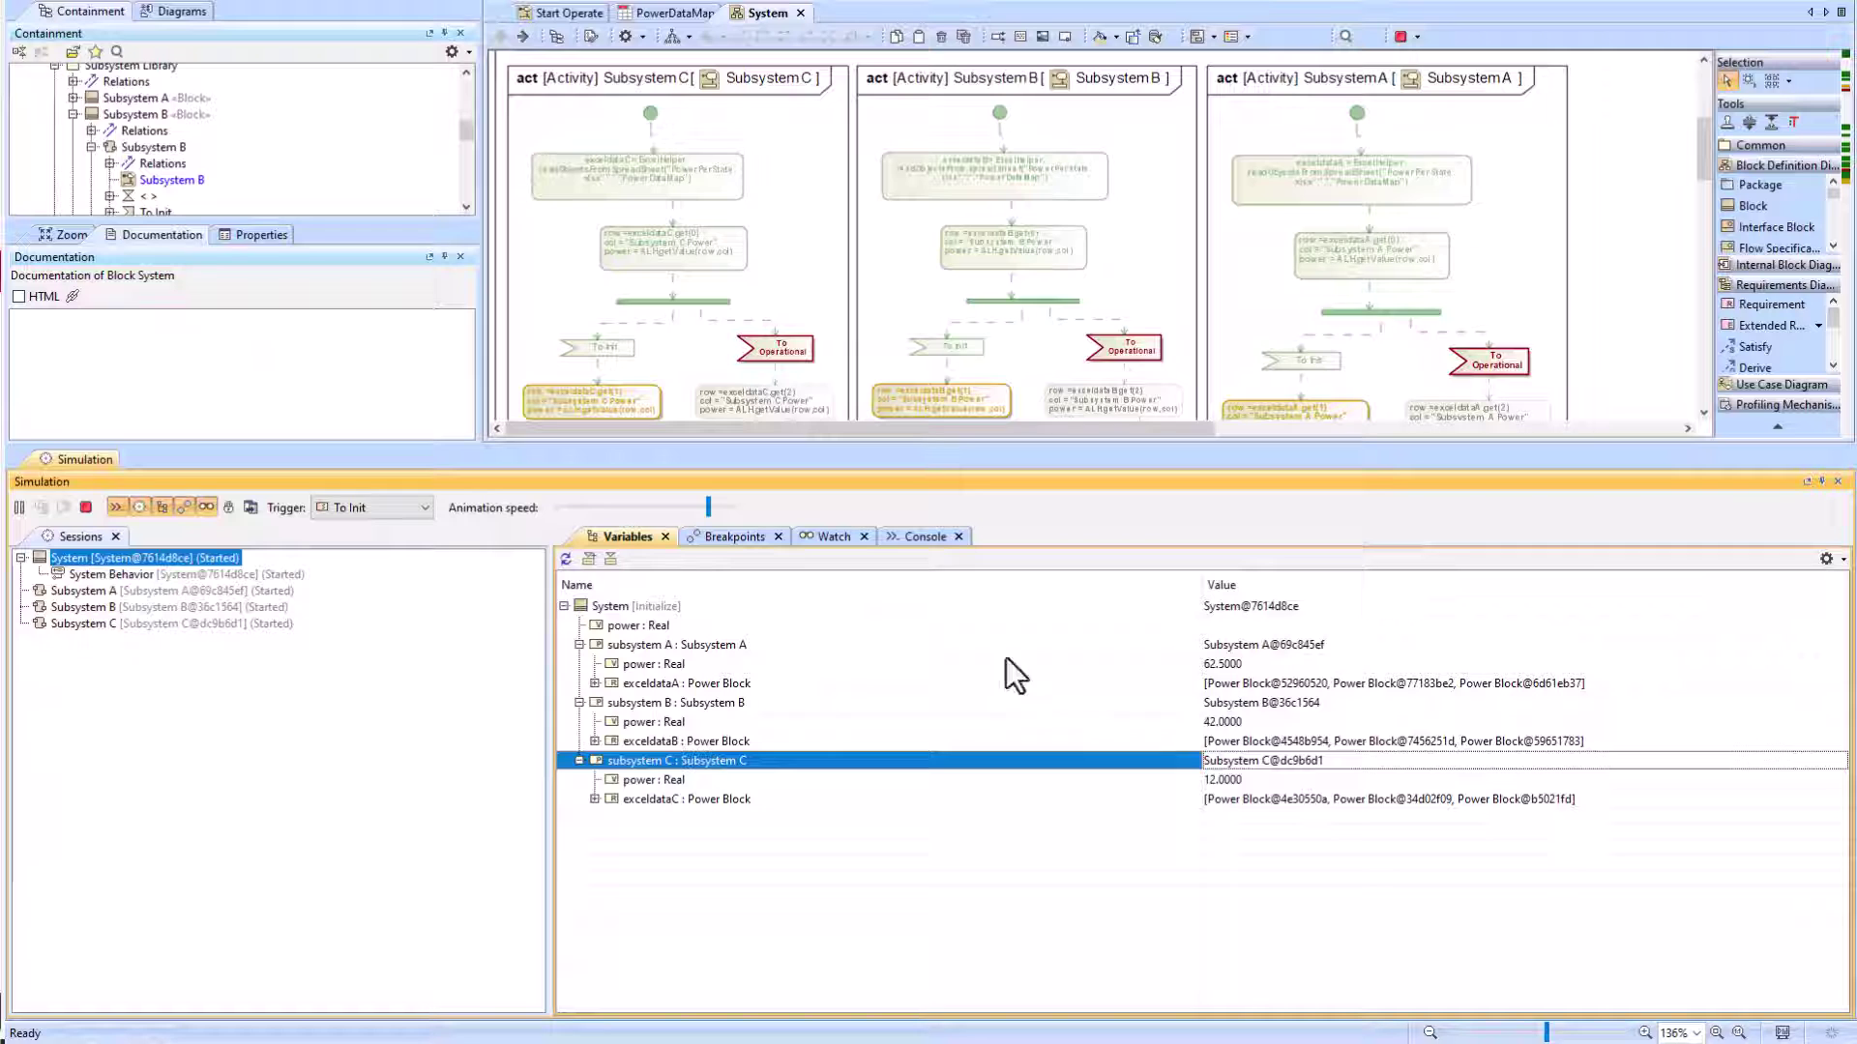
Step: Examine the first and second Power Block entries of subsystem B's exceldataB
click(594, 742)
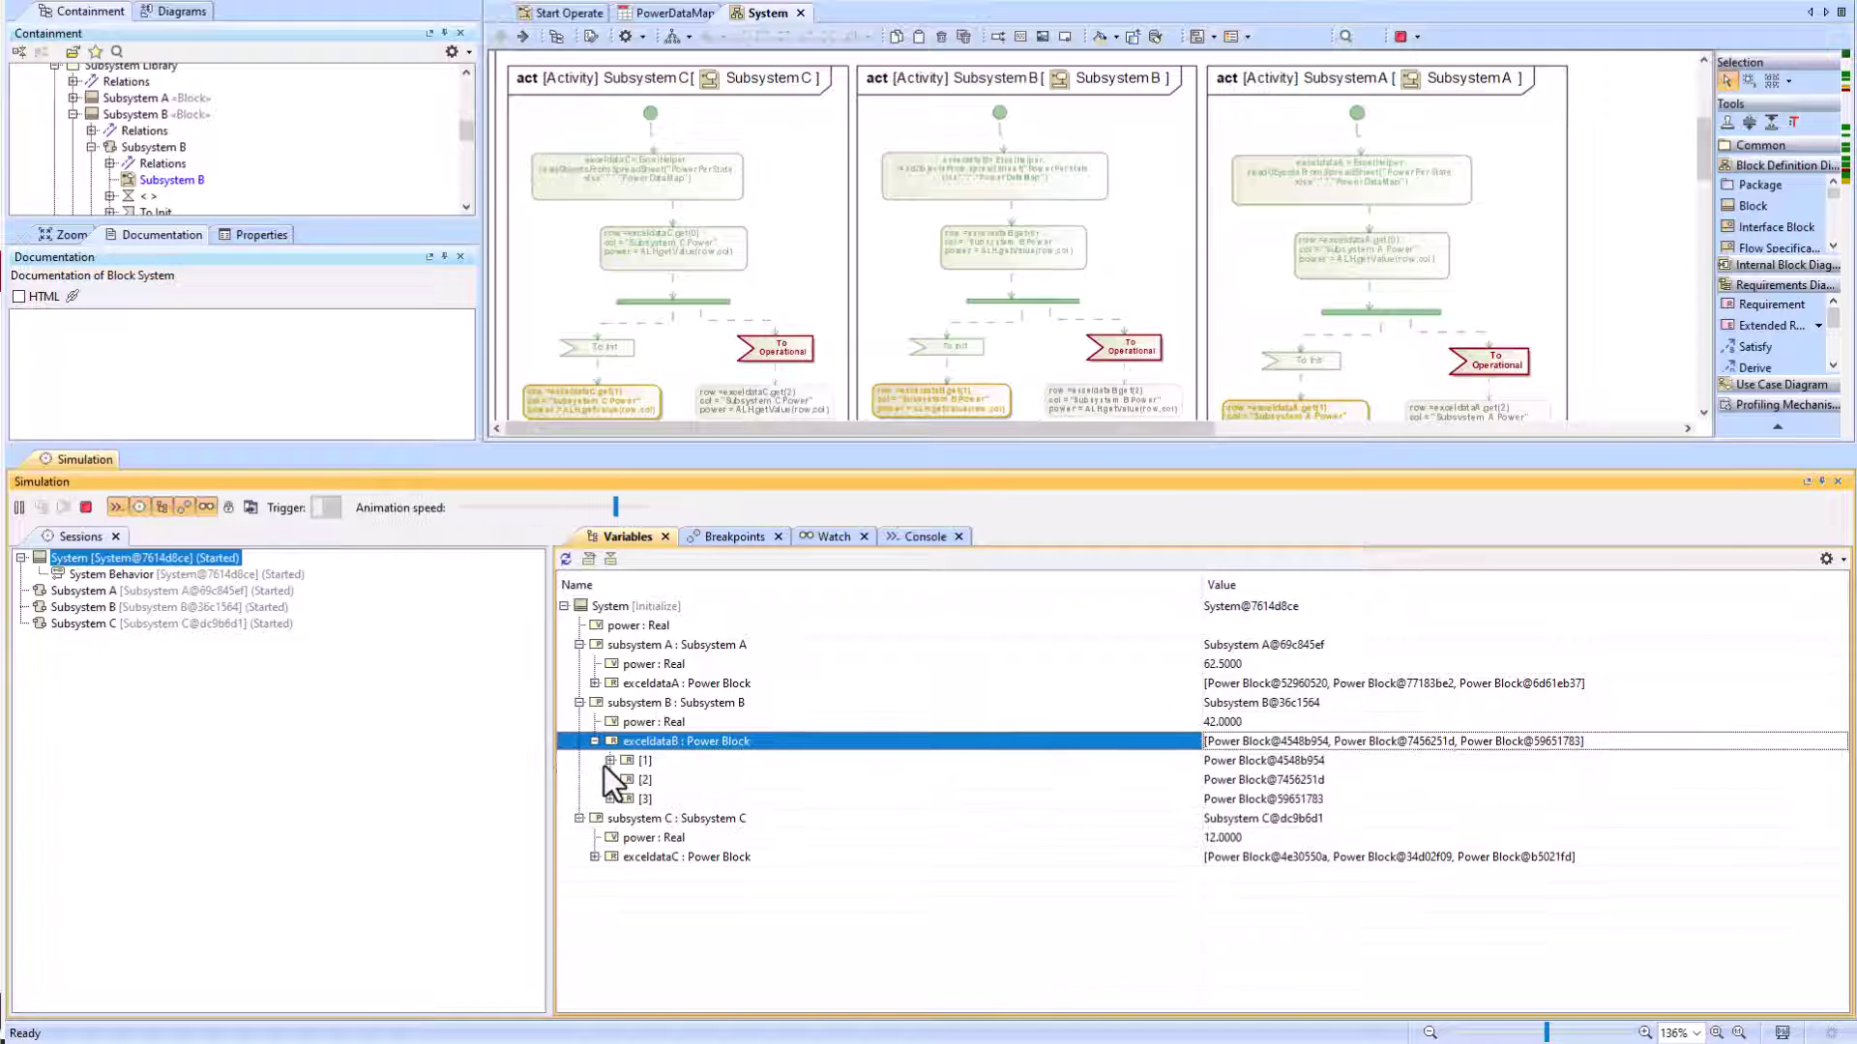
click(610, 761)
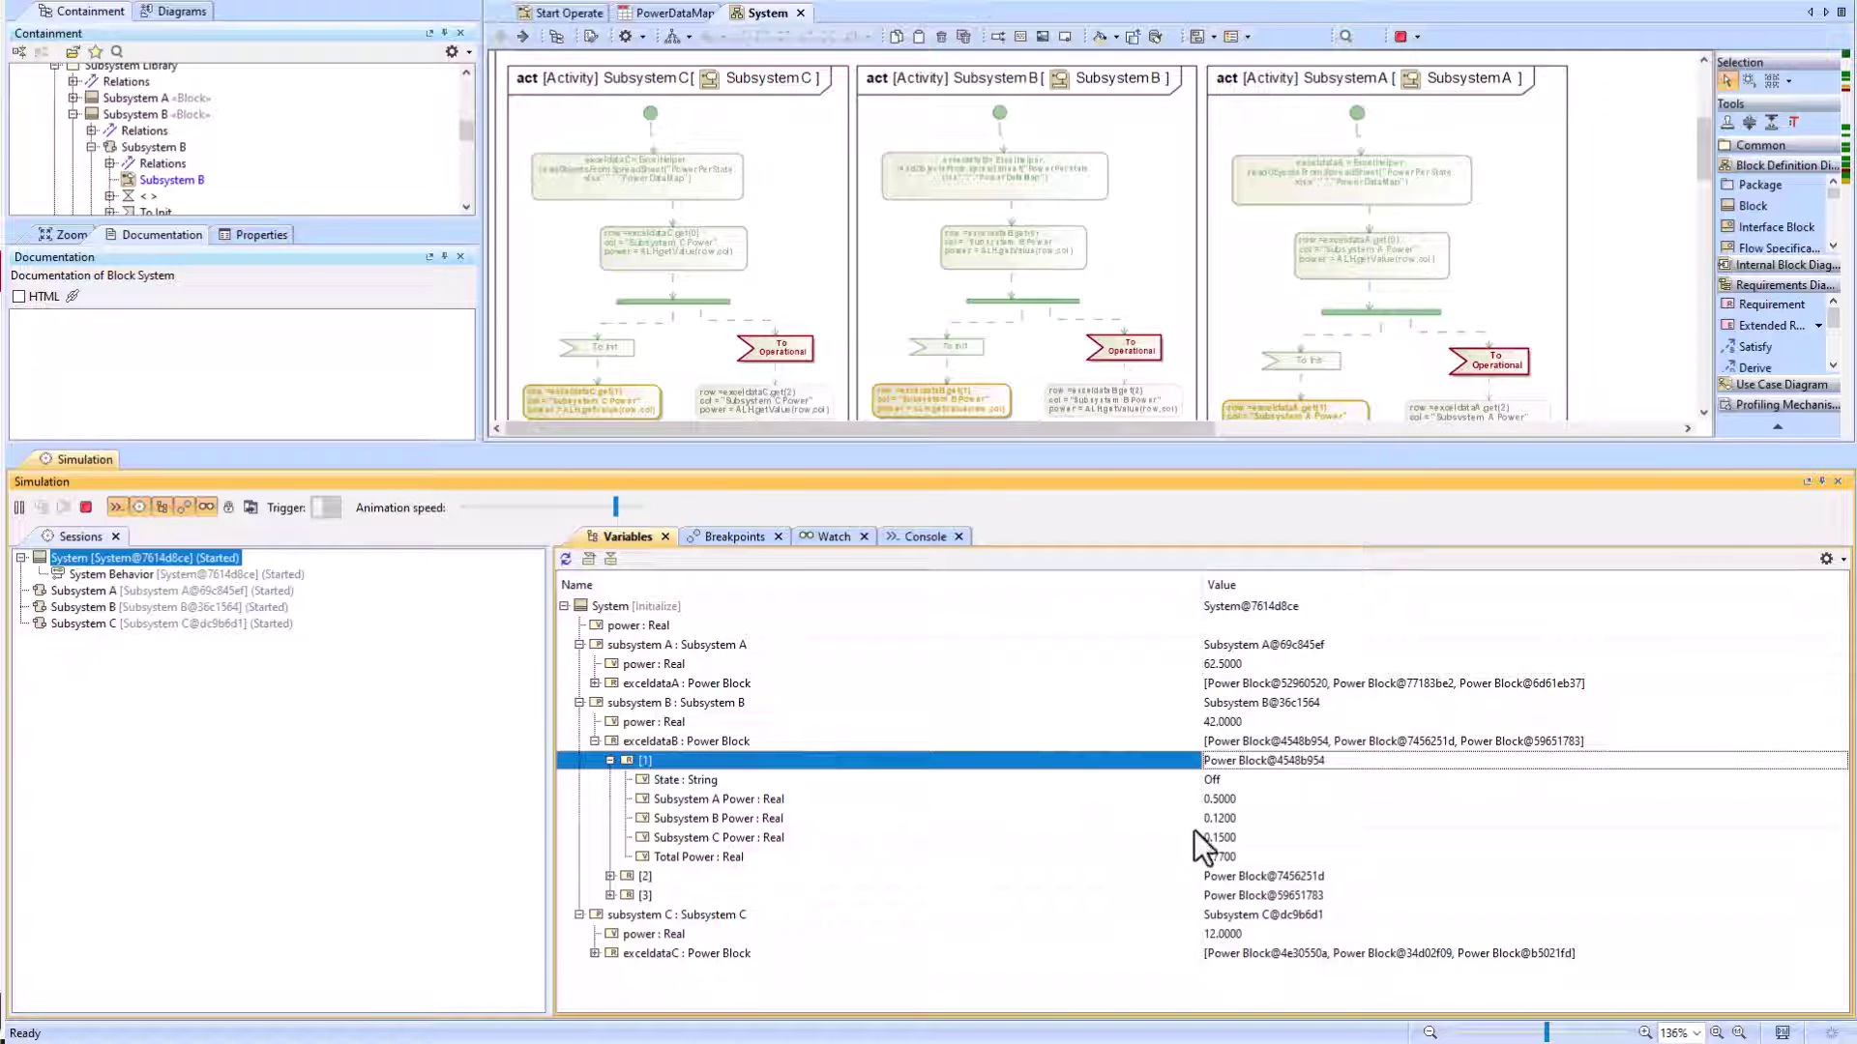
click(610, 761)
click(610, 780)
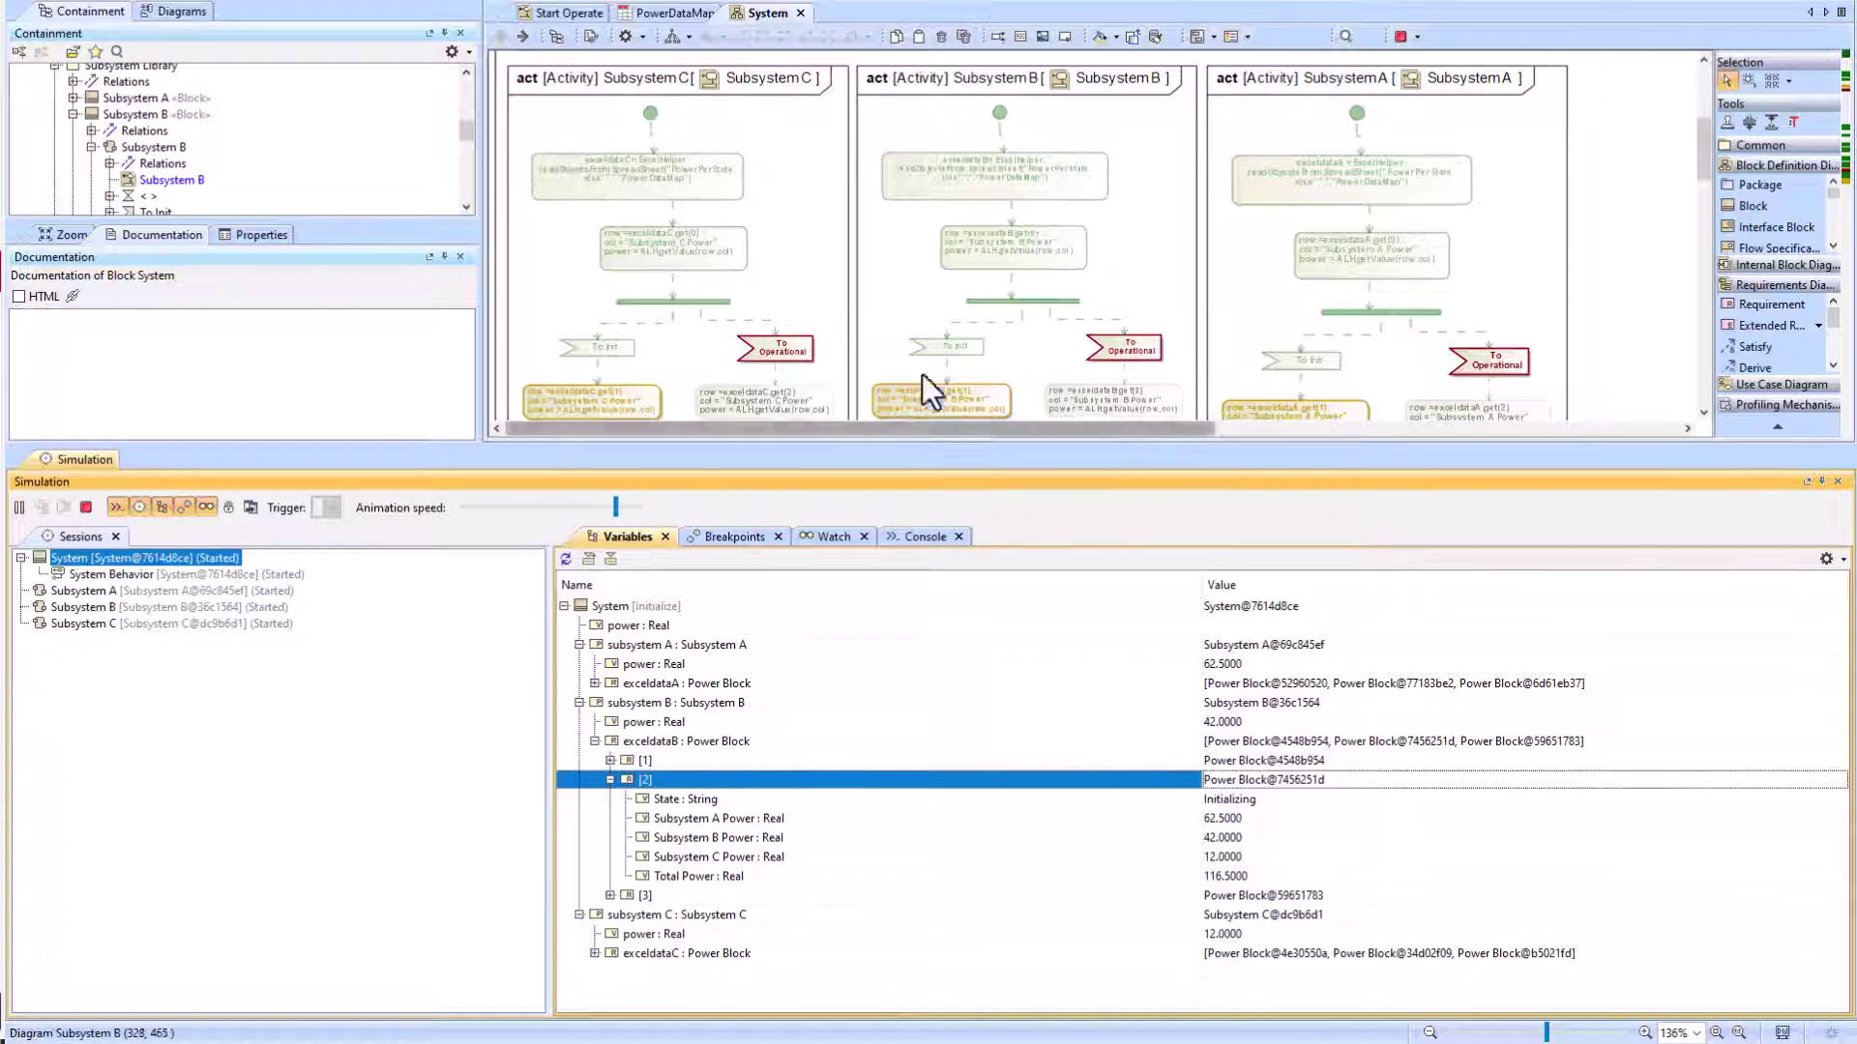
Step: Send the To Operational signal to the running System and follow its effect on the subsystem activities
scroll(919, 377, up, 5)
click(633, 605)
click(367, 508)
click(352, 551)
scroll(1112, 309, down, 10)
scroll(955, 354, down, 2)
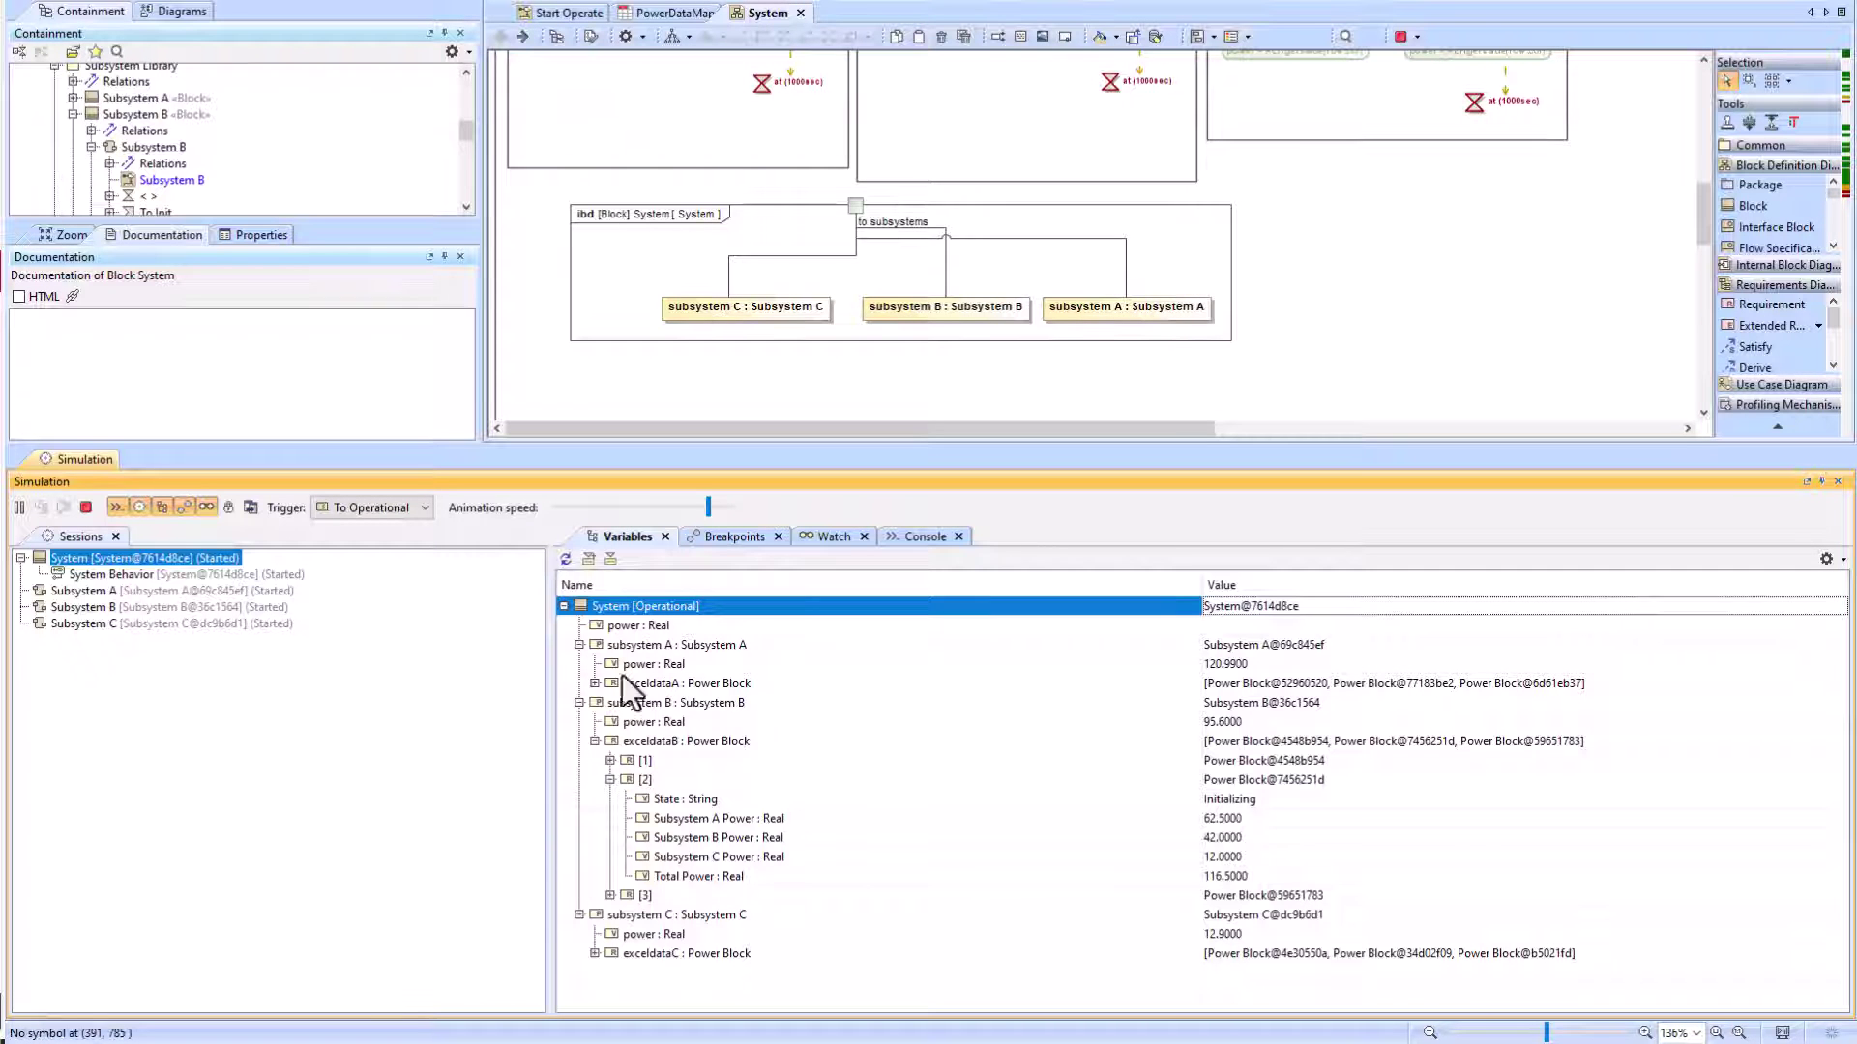
Step: Examine the third Power Block entry of exceldataB and terminate the simulation
click(594, 741)
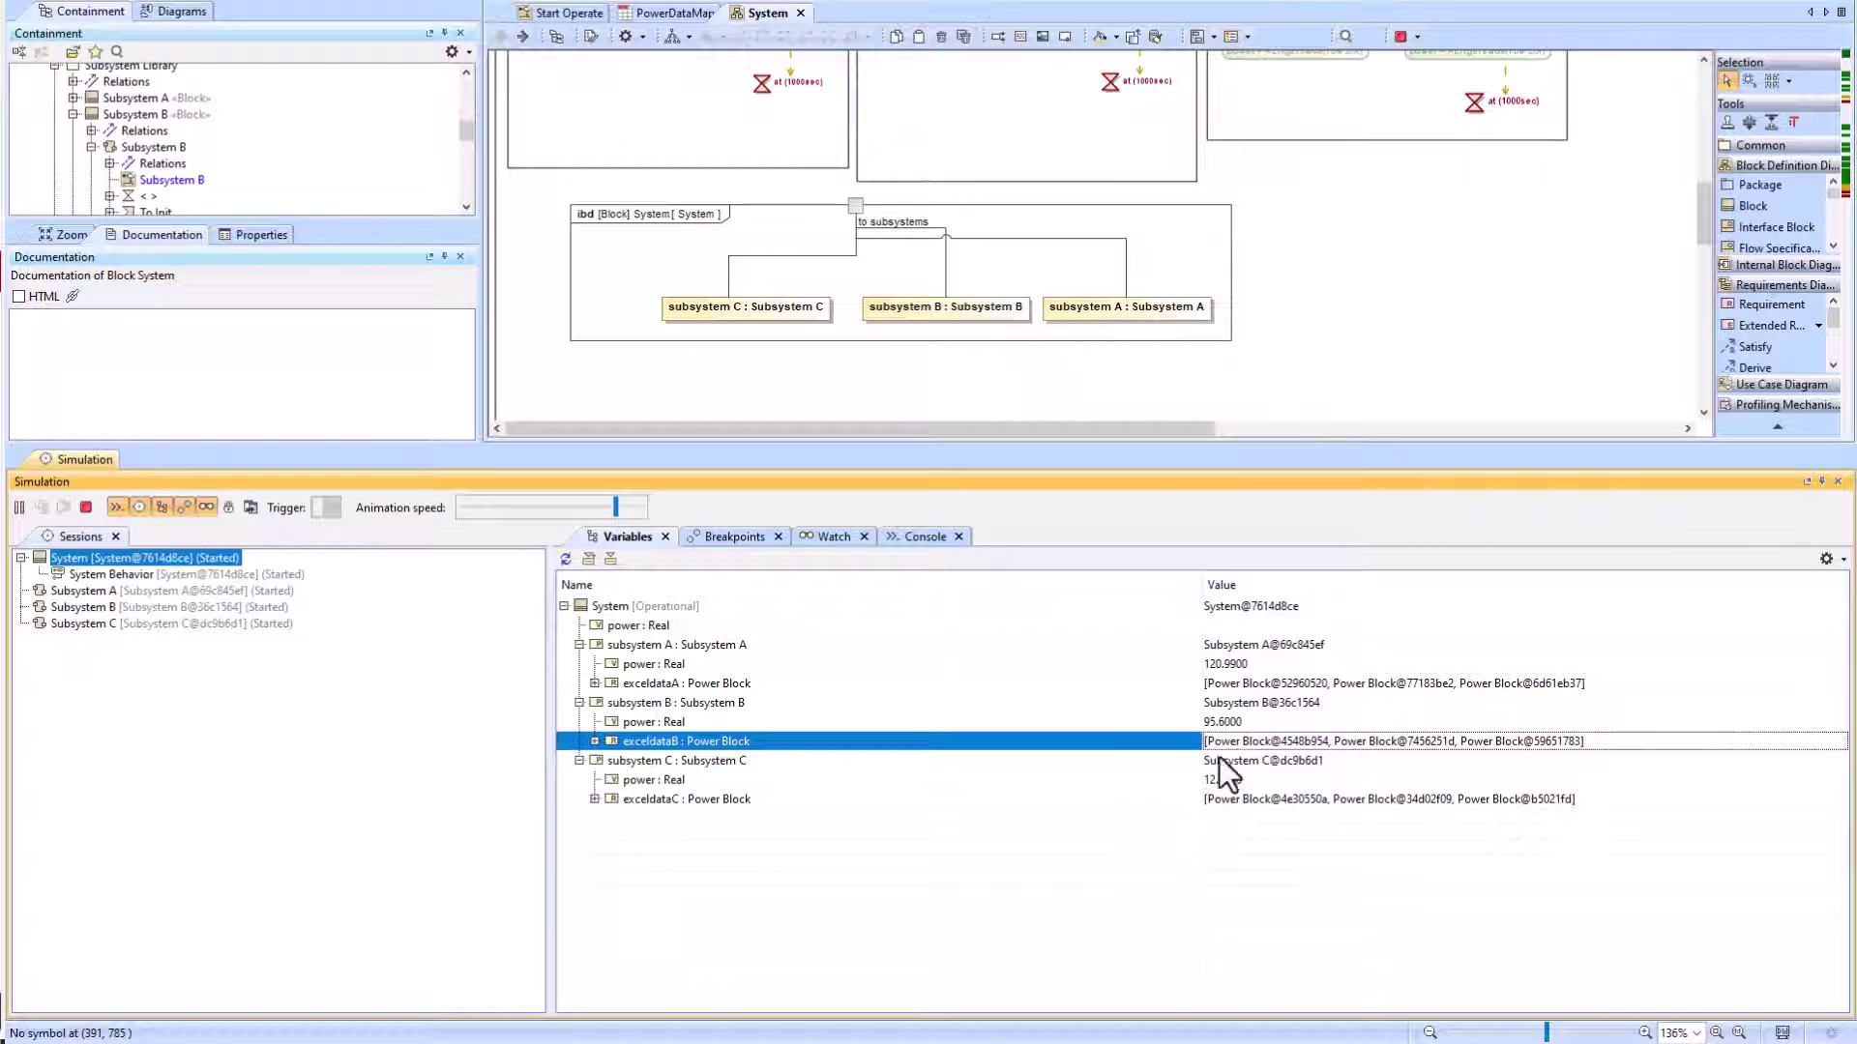
click(594, 740)
click(611, 780)
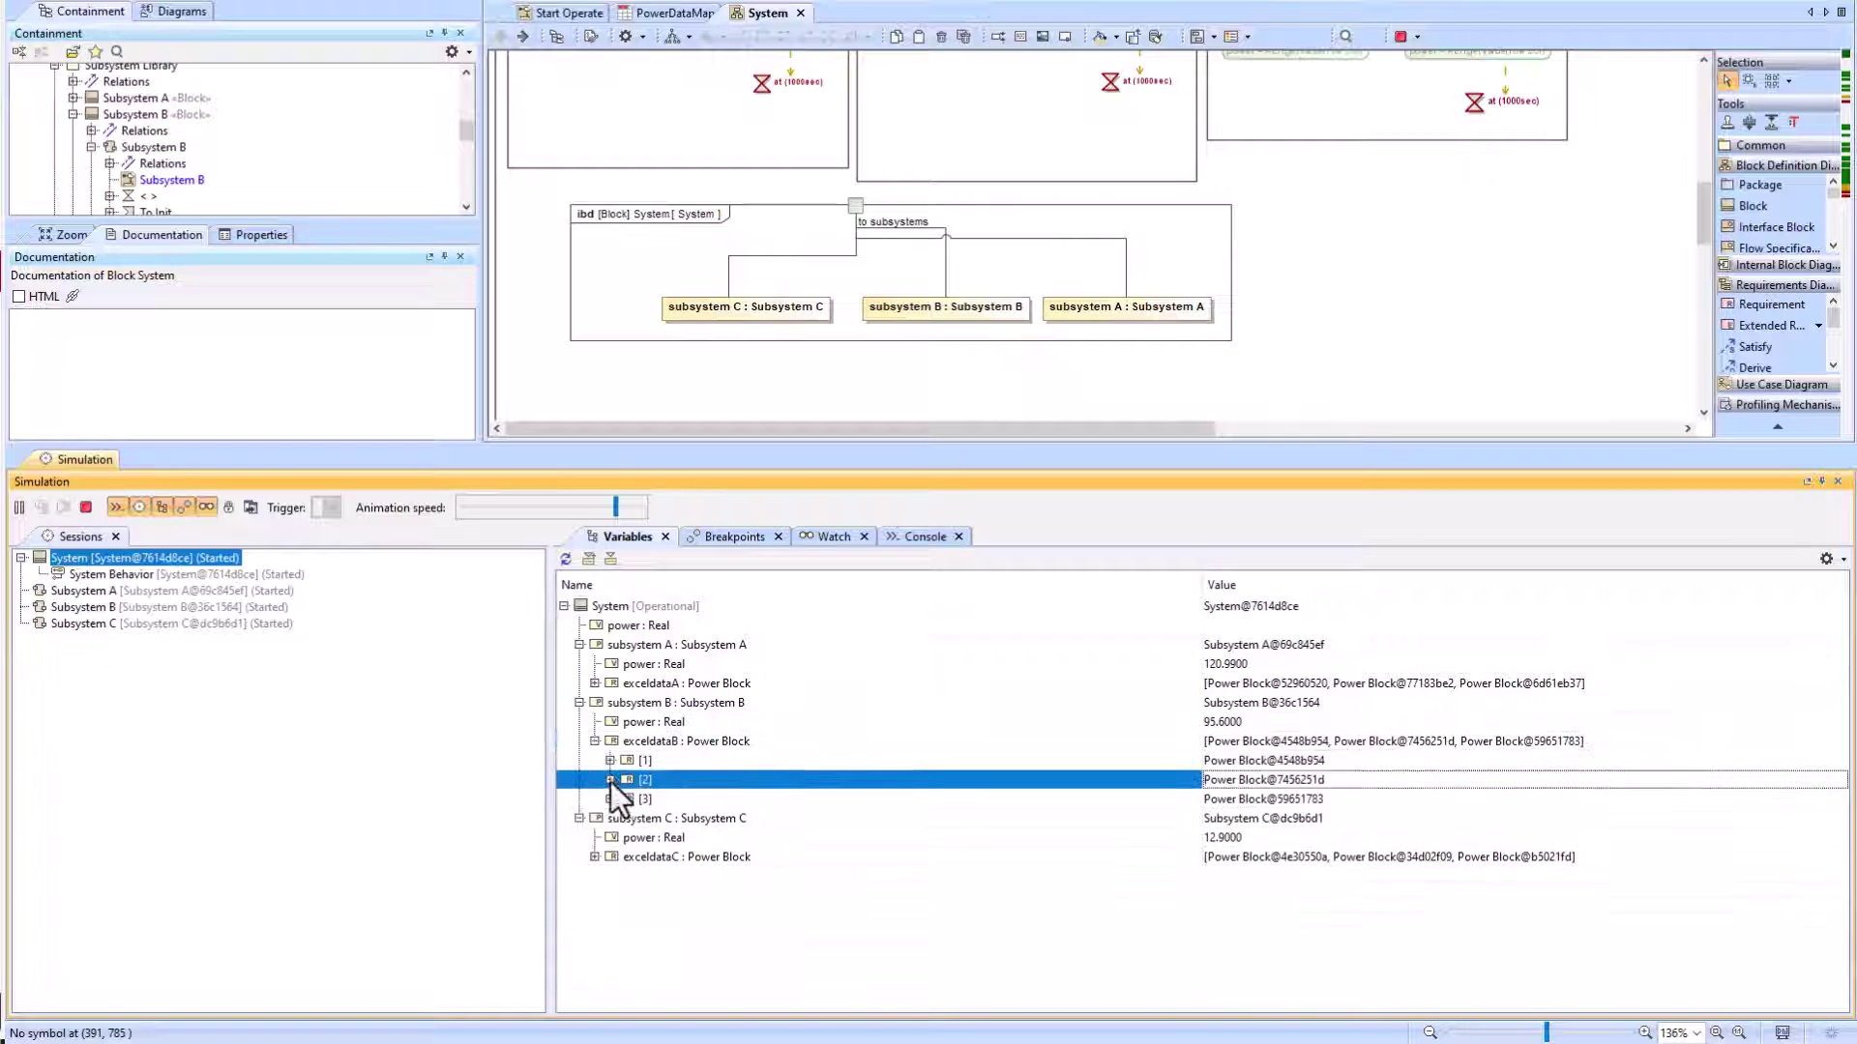
click(610, 799)
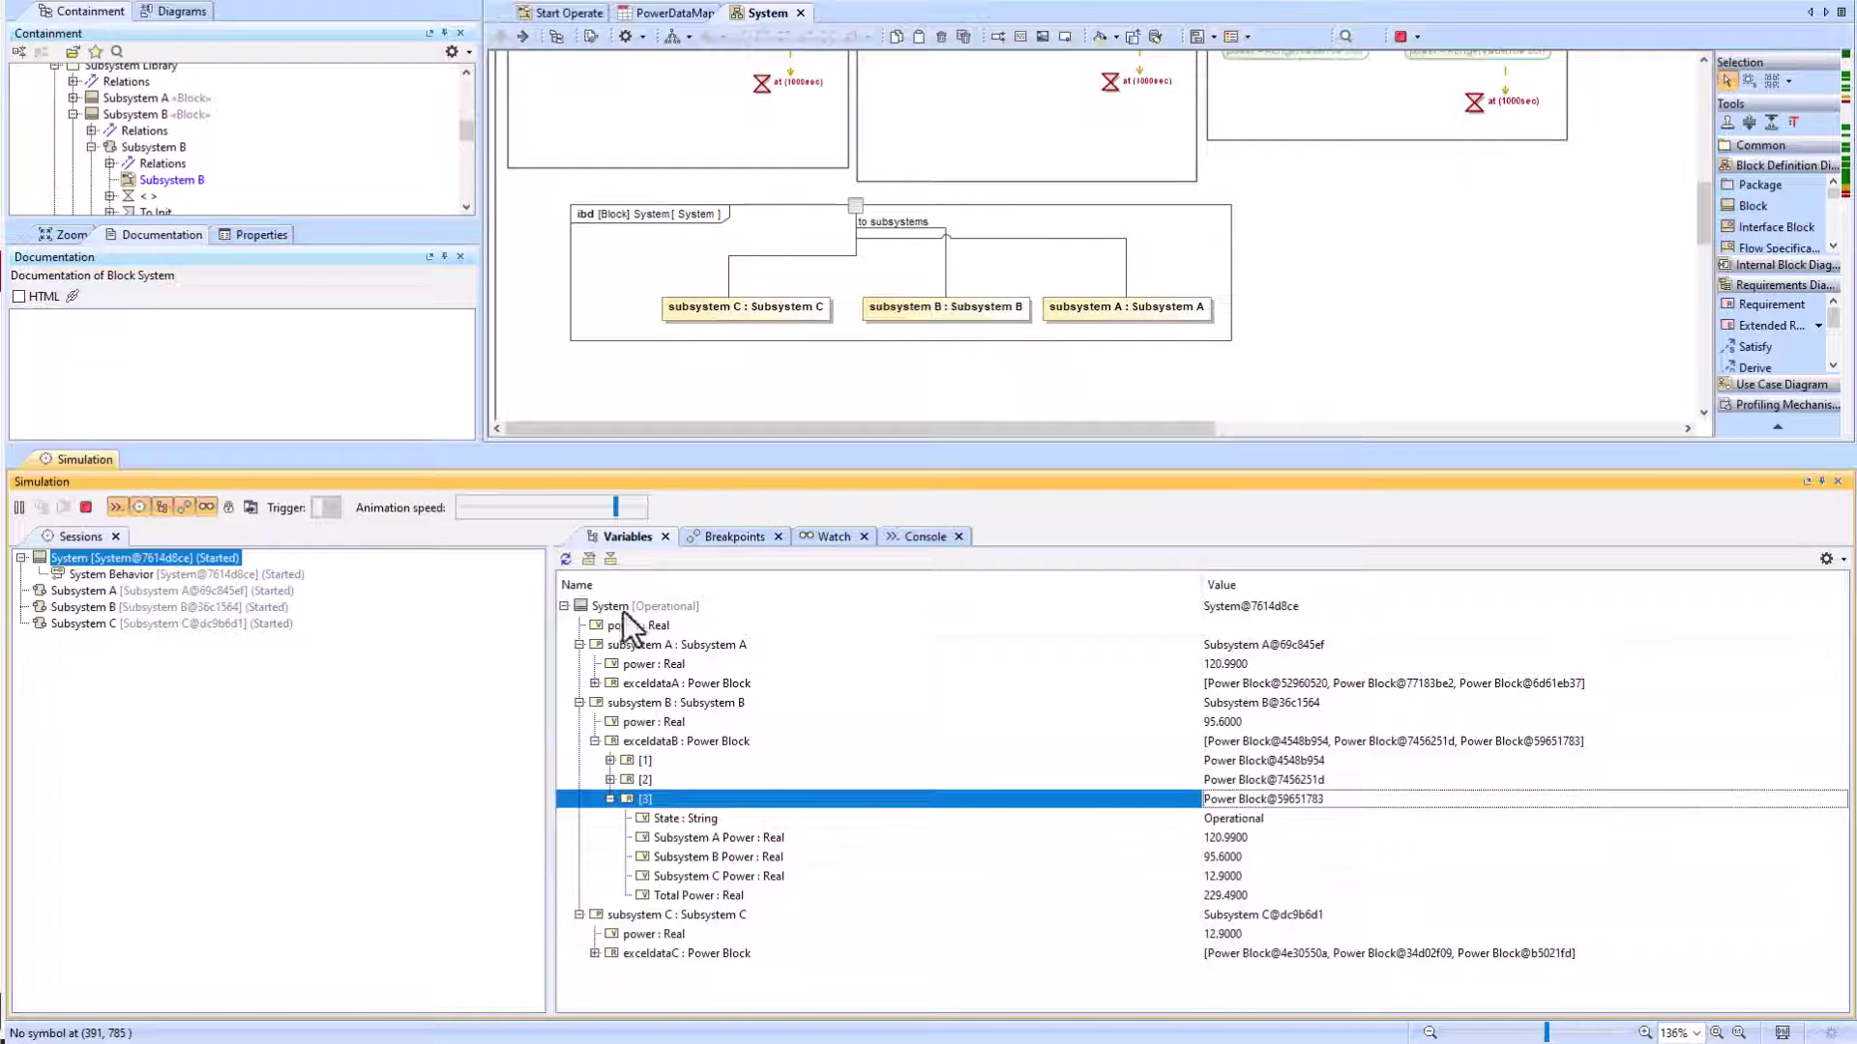
click(83, 506)
scroll(810, 316, up, 10)
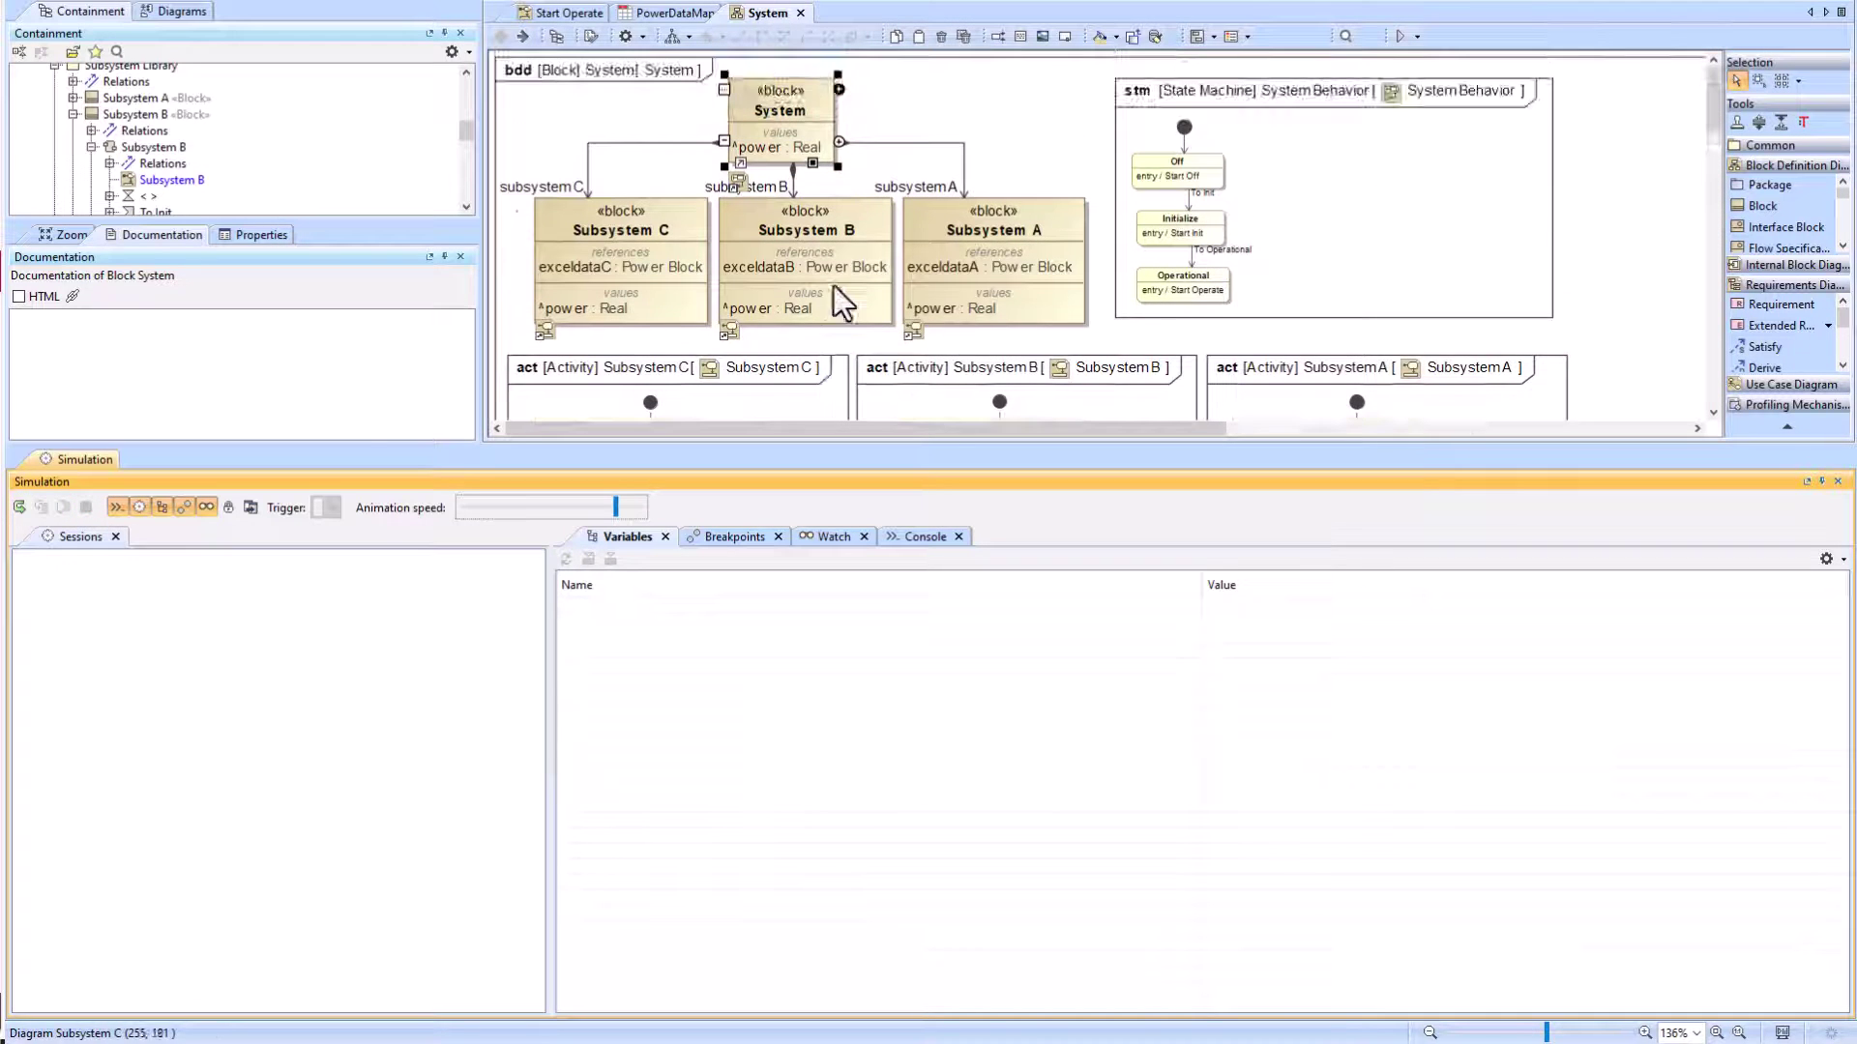
Step: Create a parametric diagram for the System block displaying its power value and the nested power values of subsystems A, B and C
click(991, 103)
right_click(745, 137)
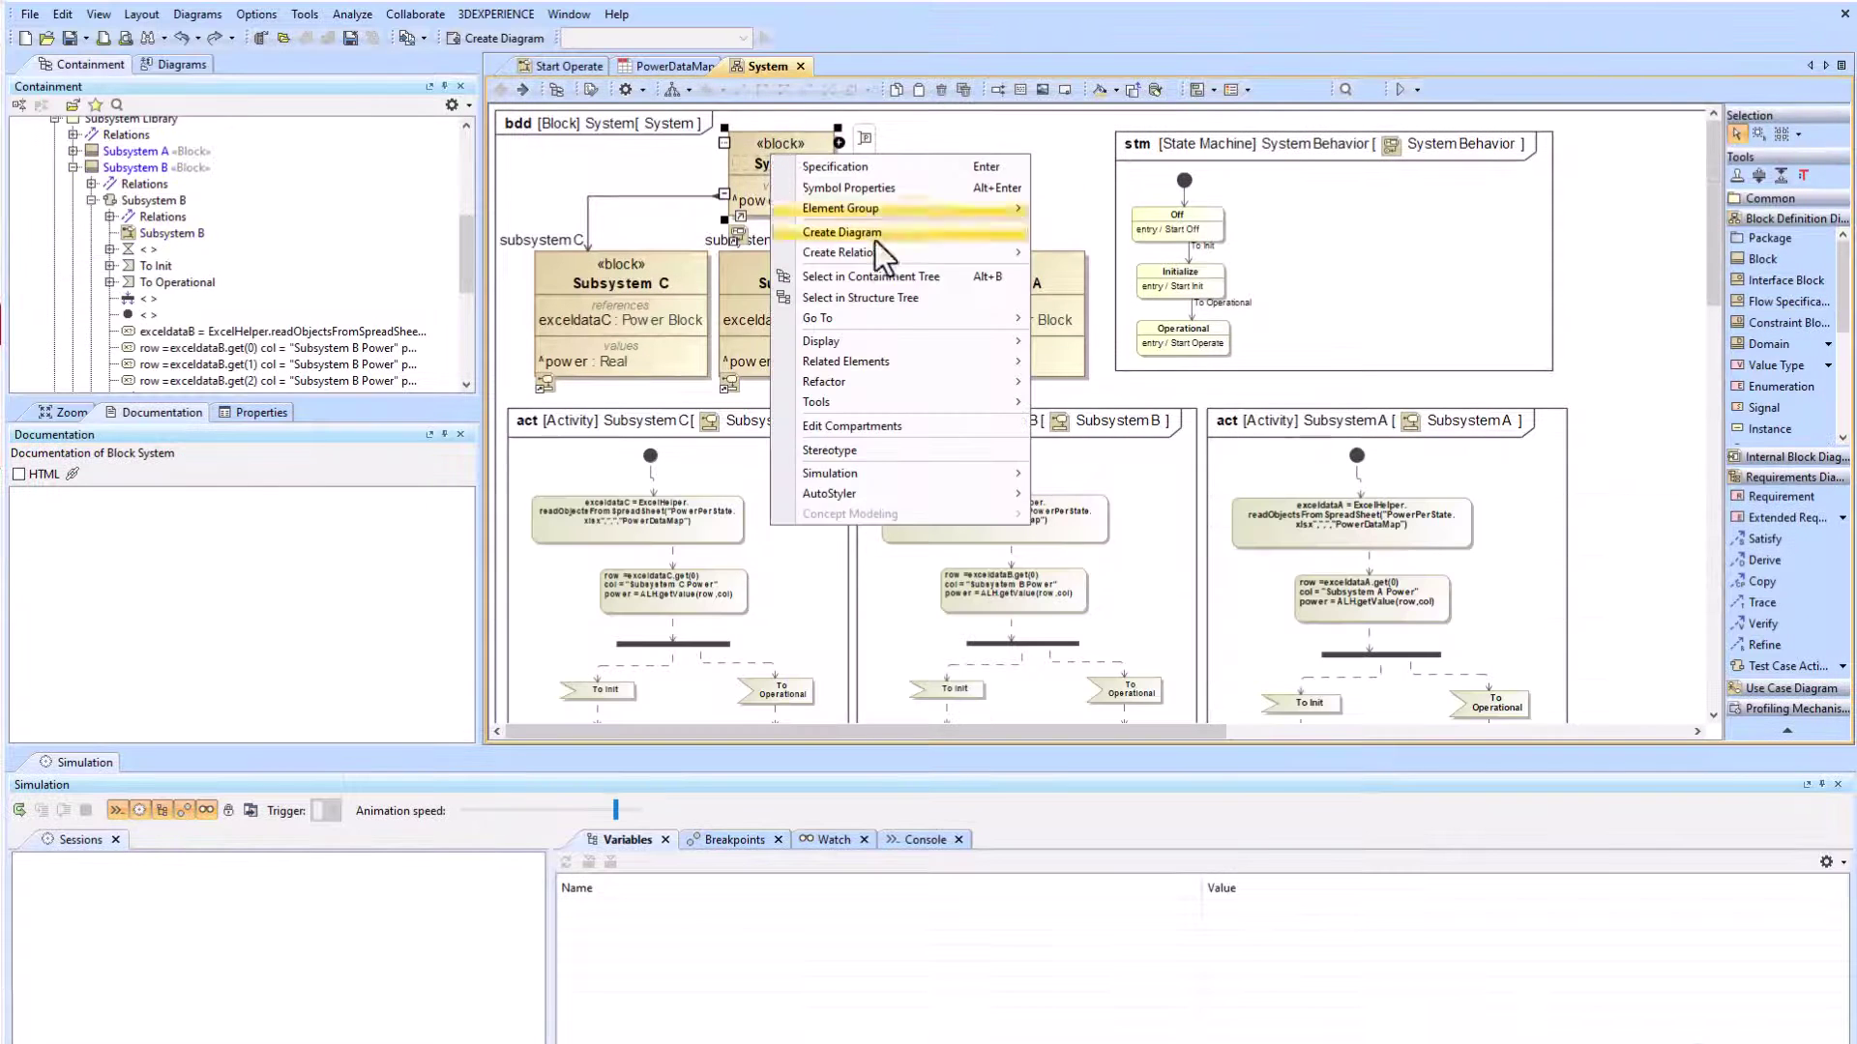
mouse_move(874, 240)
text(par)
click(874, 242)
click(613, 515)
click(614, 535)
click(613, 556)
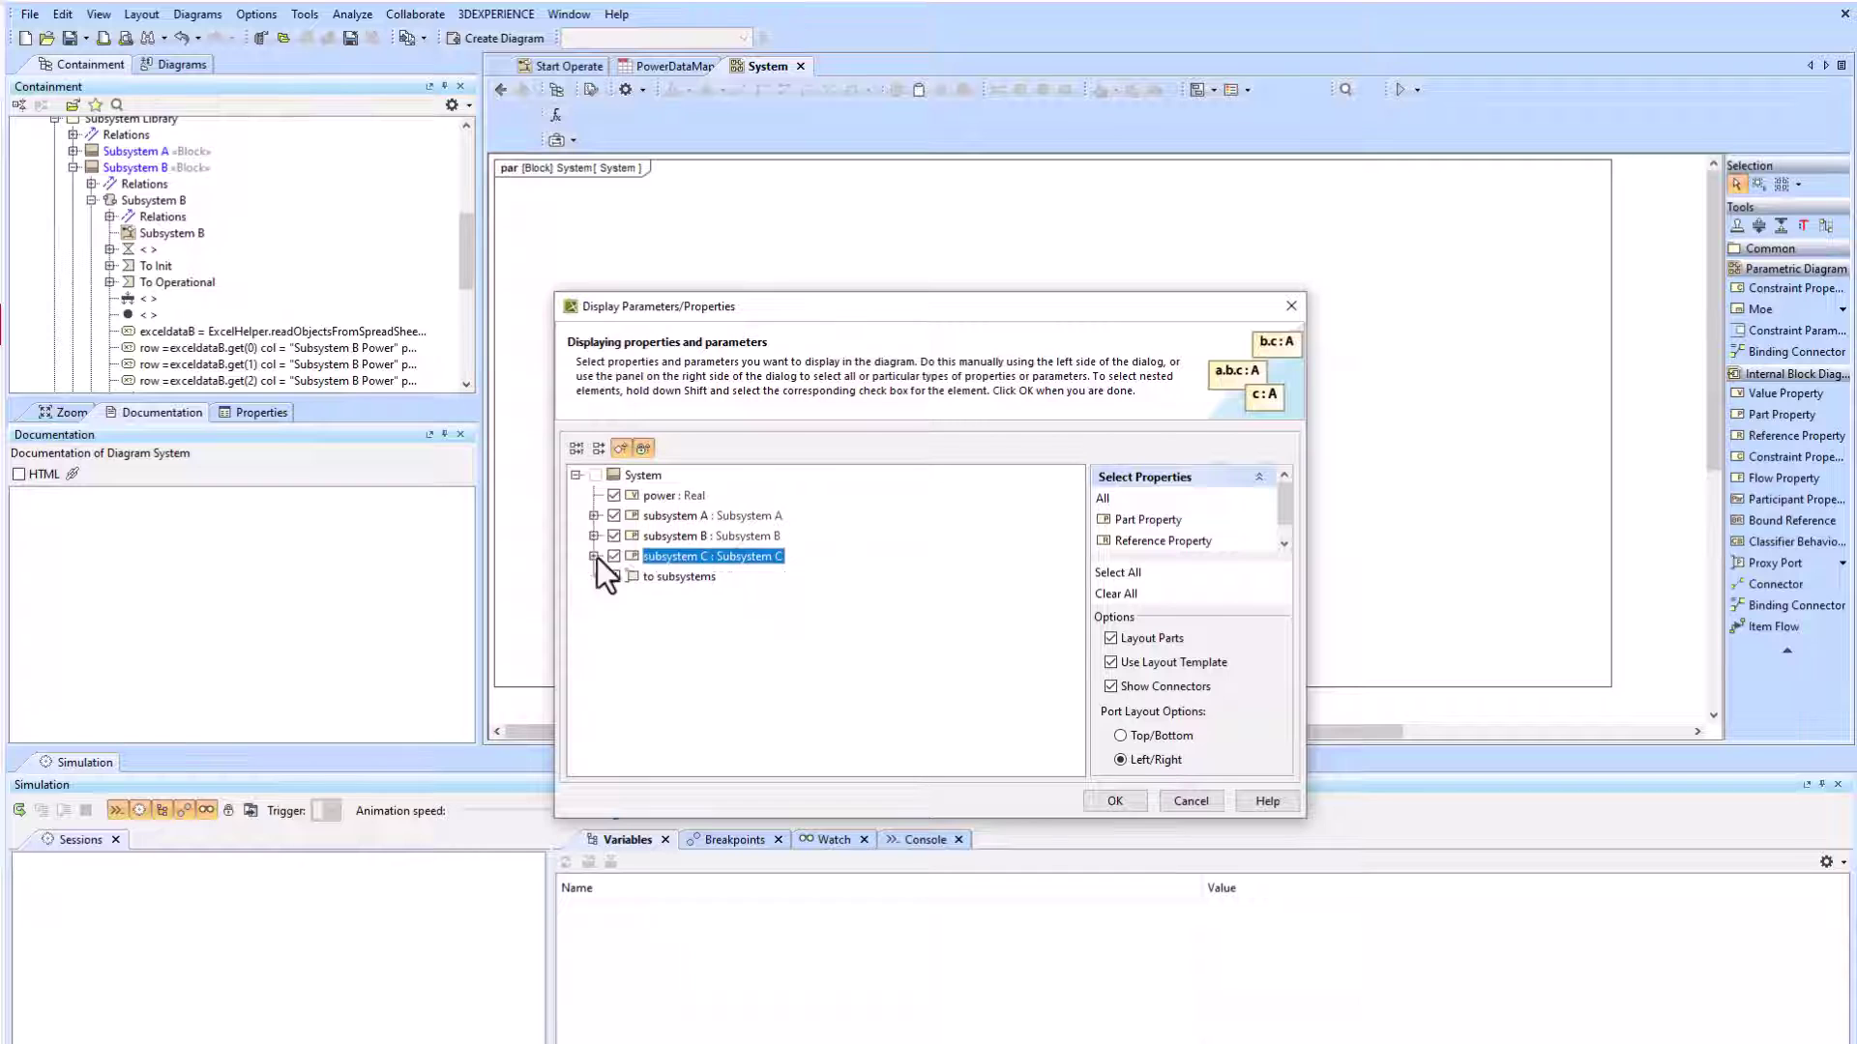
click(593, 556)
click(594, 536)
click(594, 516)
click(633, 556)
click(634, 617)
Step: Arrange subsystems A, B and C in a row on the parametric diagram with the system power value above them
drag(618, 495, 1118, 394)
drag(607, 383, 896, 395)
drag(738, 231, 712, 353)
Step: Add a constraint block named Sum beside the System block with the expression total = sum(child) and create its parameters
right_click(759, 234)
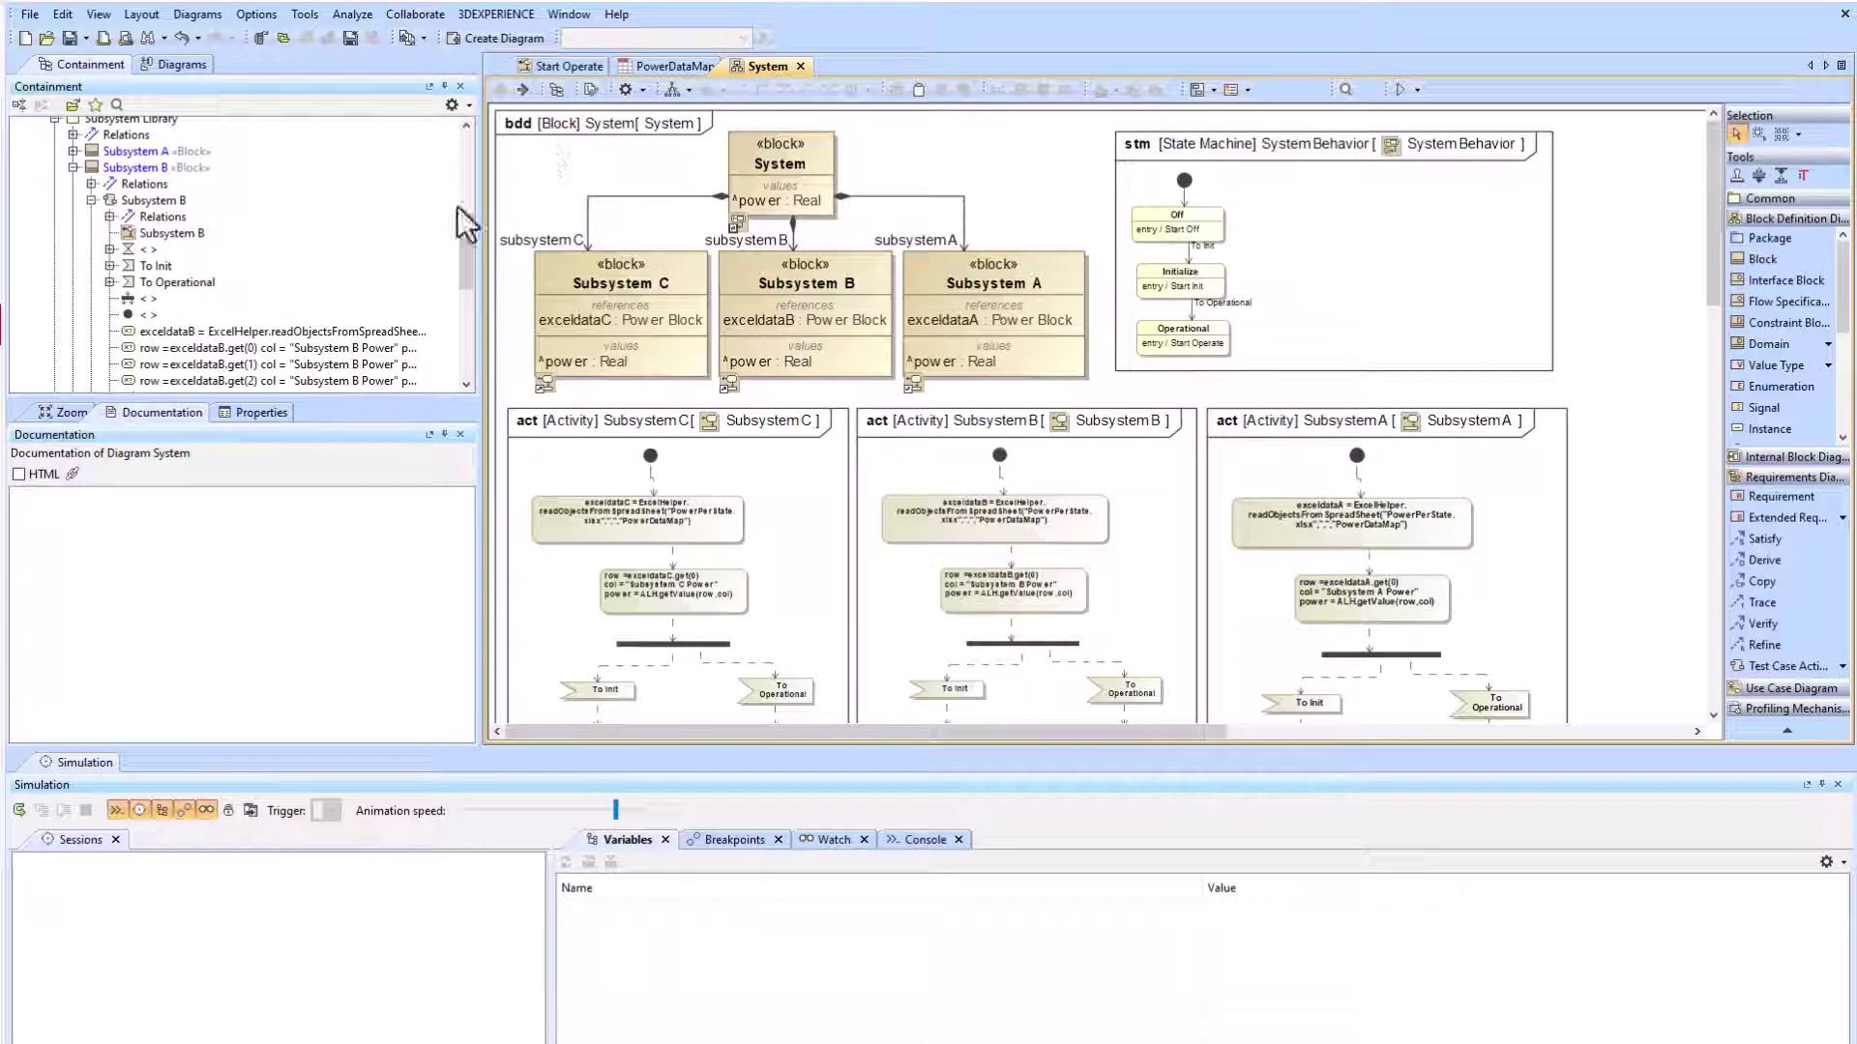
click(1787, 323)
click(971, 147)
text(sum)
key(Return)
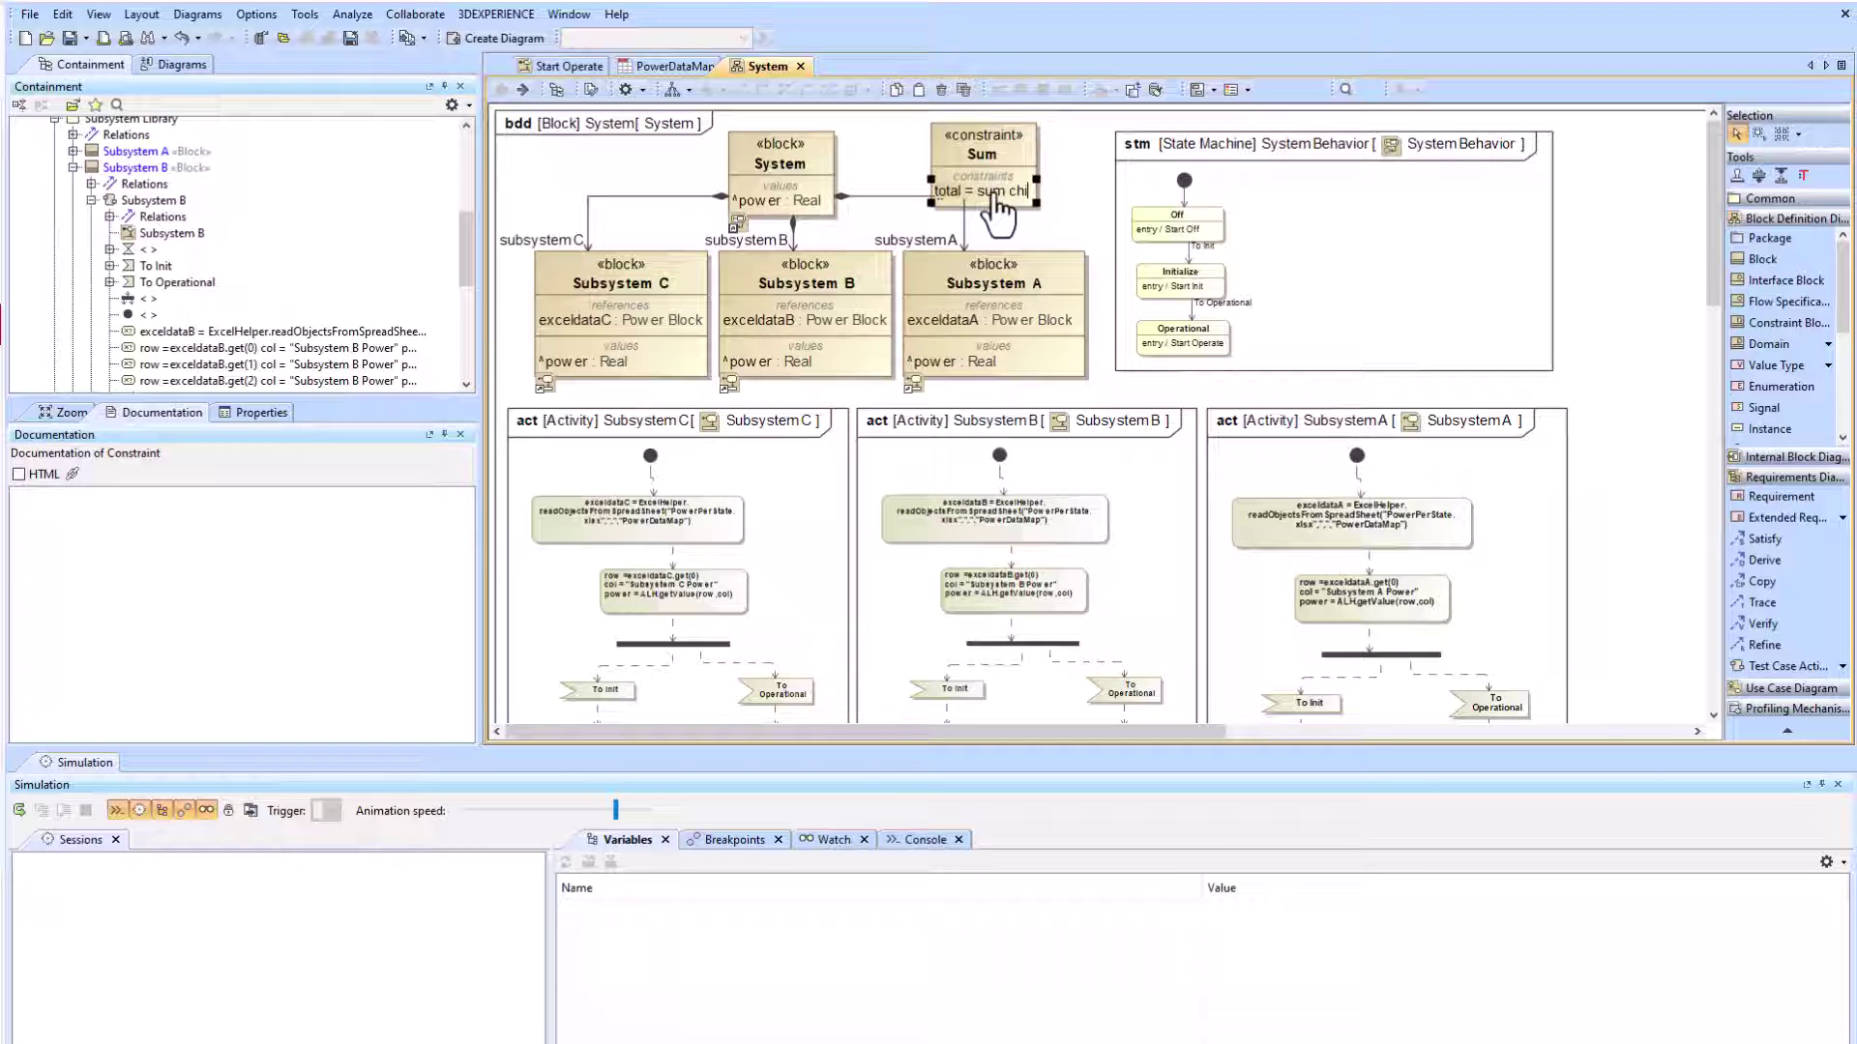
drag(1054, 155, 1081, 145)
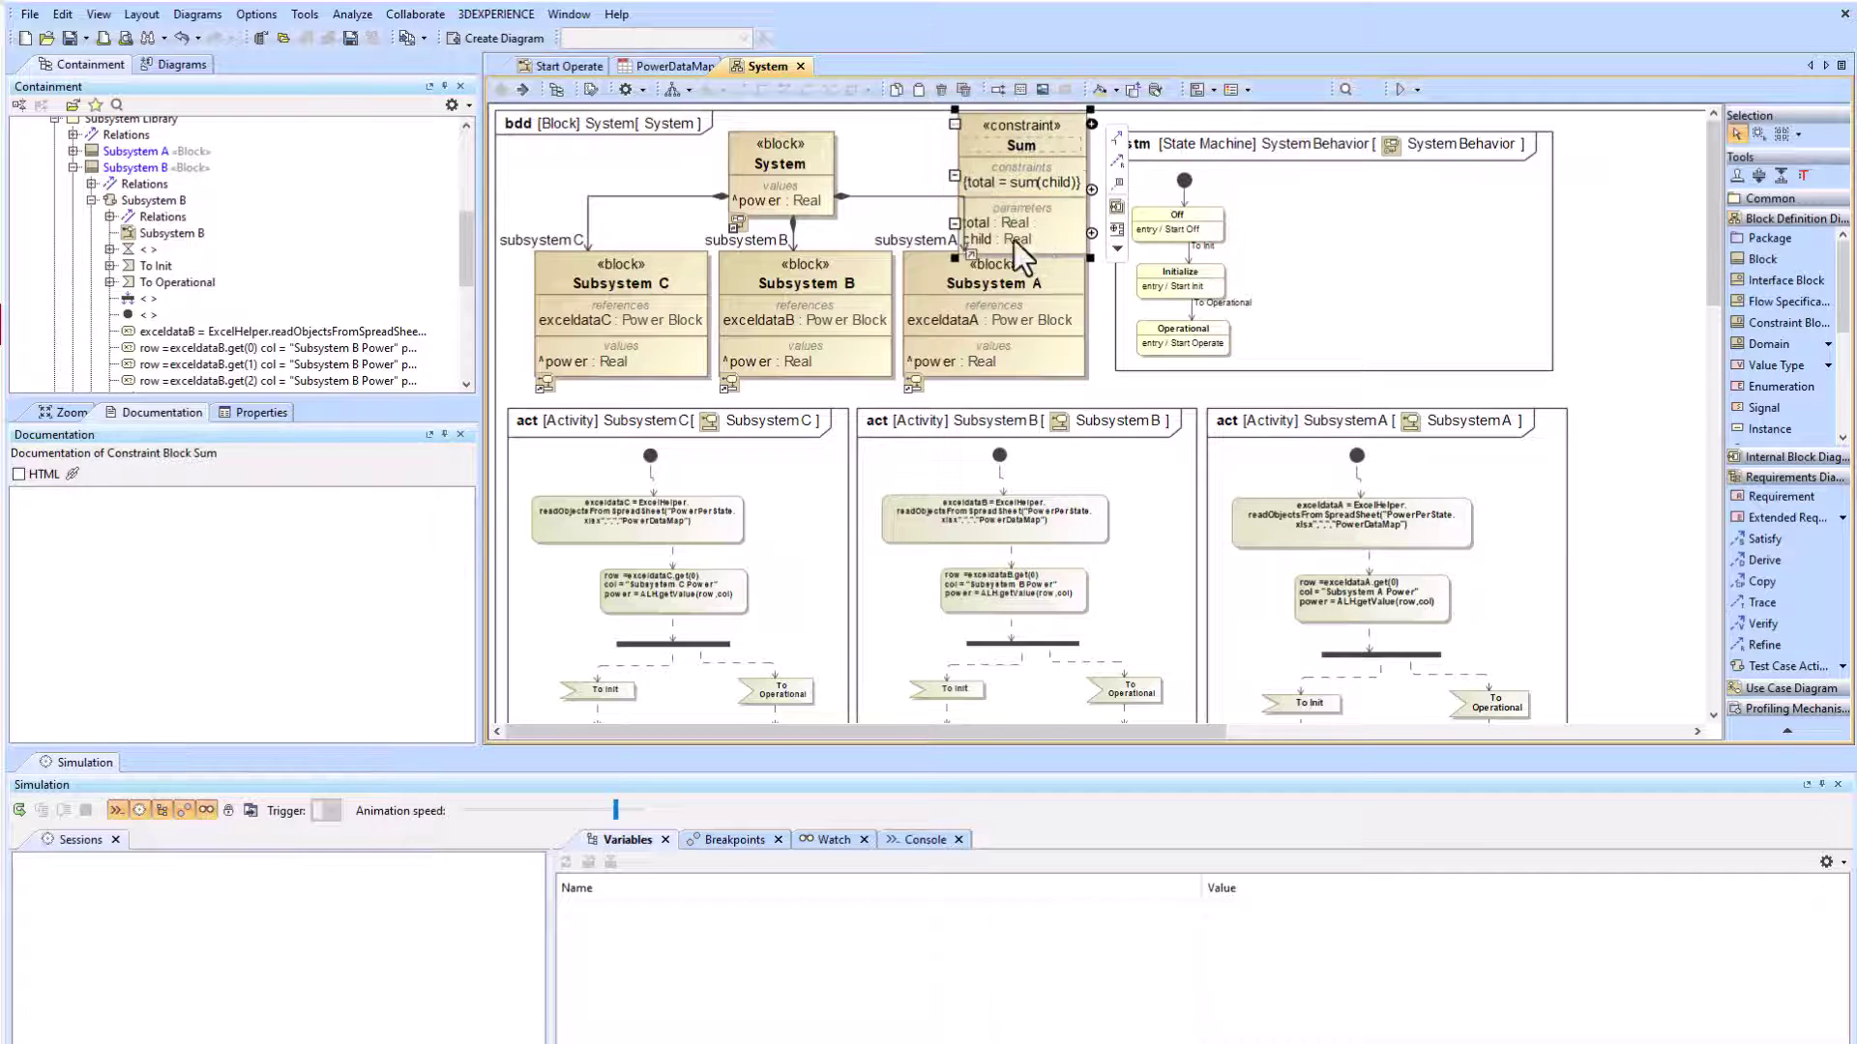
Step: Set the multiplicity of the Sum constraint block's child parameter to *
double_click(1006, 239)
click(783, 768)
click(766, 898)
click(978, 480)
Step: Add Sum to the System block as constraint property powerSum, then remove the Sum block's symbol from the diagram
drag(971, 159, 816, 149)
text(powerSum)
drag(851, 238, 795, 211)
click(854, 212)
click(1035, 138)
key(Delete)
right_click(783, 131)
Step: Open the System parametric diagram and display the powerSum constraint property on it
scroll(85, 163, up, 3)
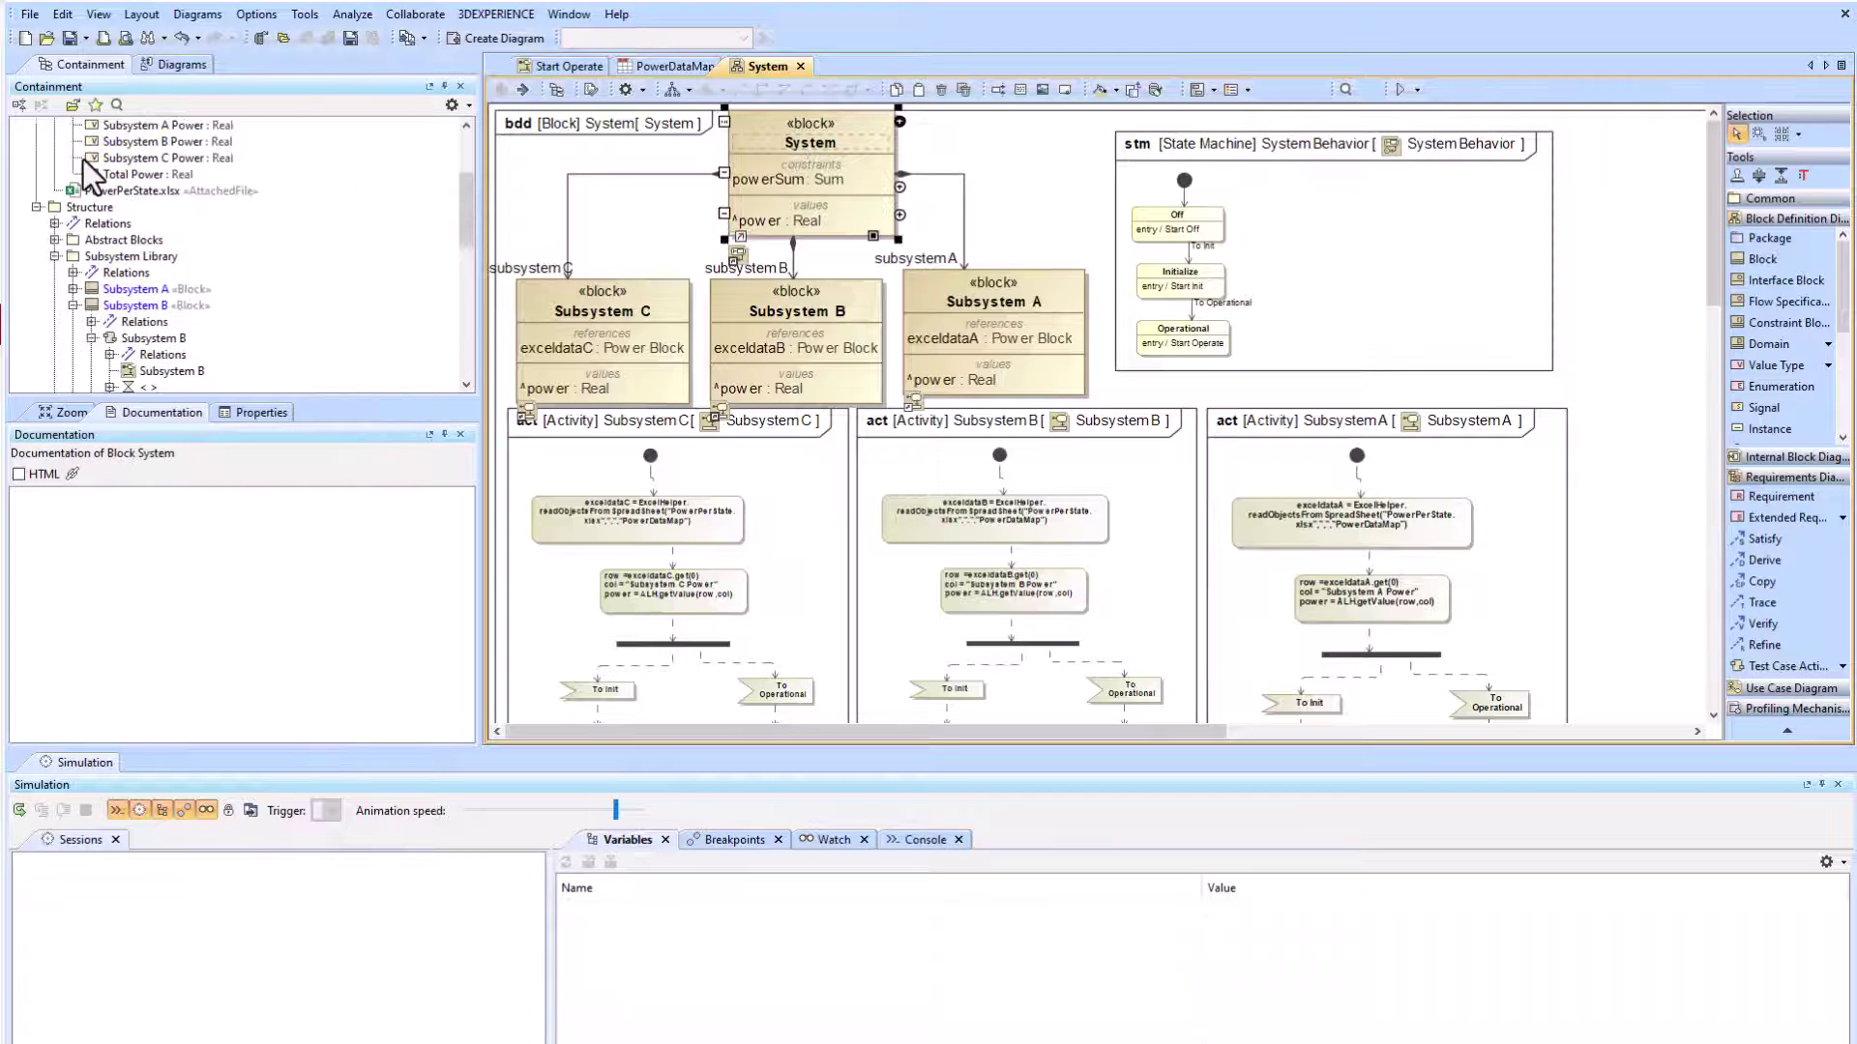
scroll(84, 160, down, 8)
double_click(118, 204)
right_click(679, 195)
mouse_move(787, 315)
click(1037, 339)
click(767, 255)
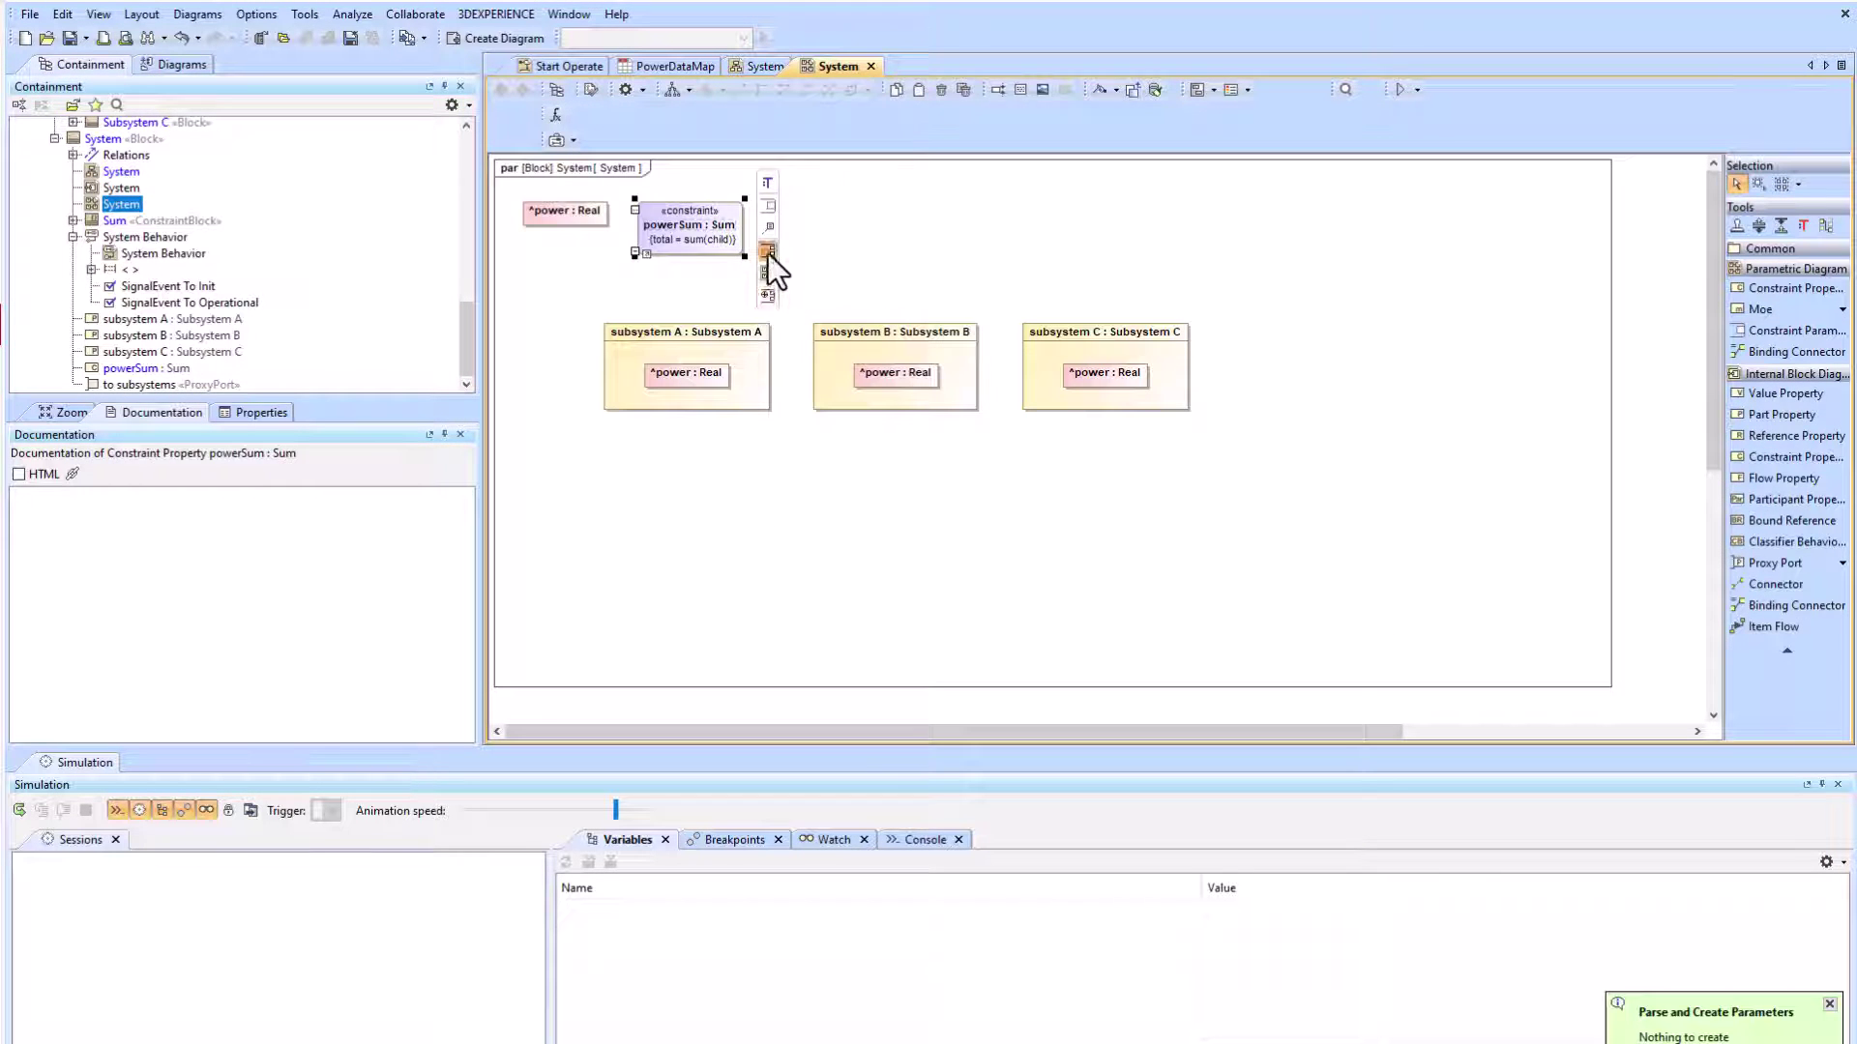
Step: Bind powerSum's child parameter to the power values of subsystems A, B and C
drag(677, 235, 853, 242)
click(820, 249)
click(853, 228)
click(686, 375)
click(820, 250)
click(853, 228)
click(885, 374)
click(820, 250)
click(853, 228)
click(1098, 374)
Step: Bind powerSum's total parameter to the System's own power value
click(821, 224)
click(853, 204)
click(567, 214)
Step: Stack the three subsystems beside powerSum and the system power value, and shrink the parametric diagram's frame around them
drag(550, 175, 1232, 405)
click(672, 89)
click(1114, 457)
click(1582, 686)
drag(1610, 687, 1072, 531)
drag(992, 341, 986, 573)
drag(1019, 452, 1019, 330)
drag(1019, 561, 1025, 425)
click(1048, 644)
drag(1069, 643, 1069, 510)
Step: Place the System parametric diagram beside the state machine on the System block definition diagram and resize it
click(556, 89)
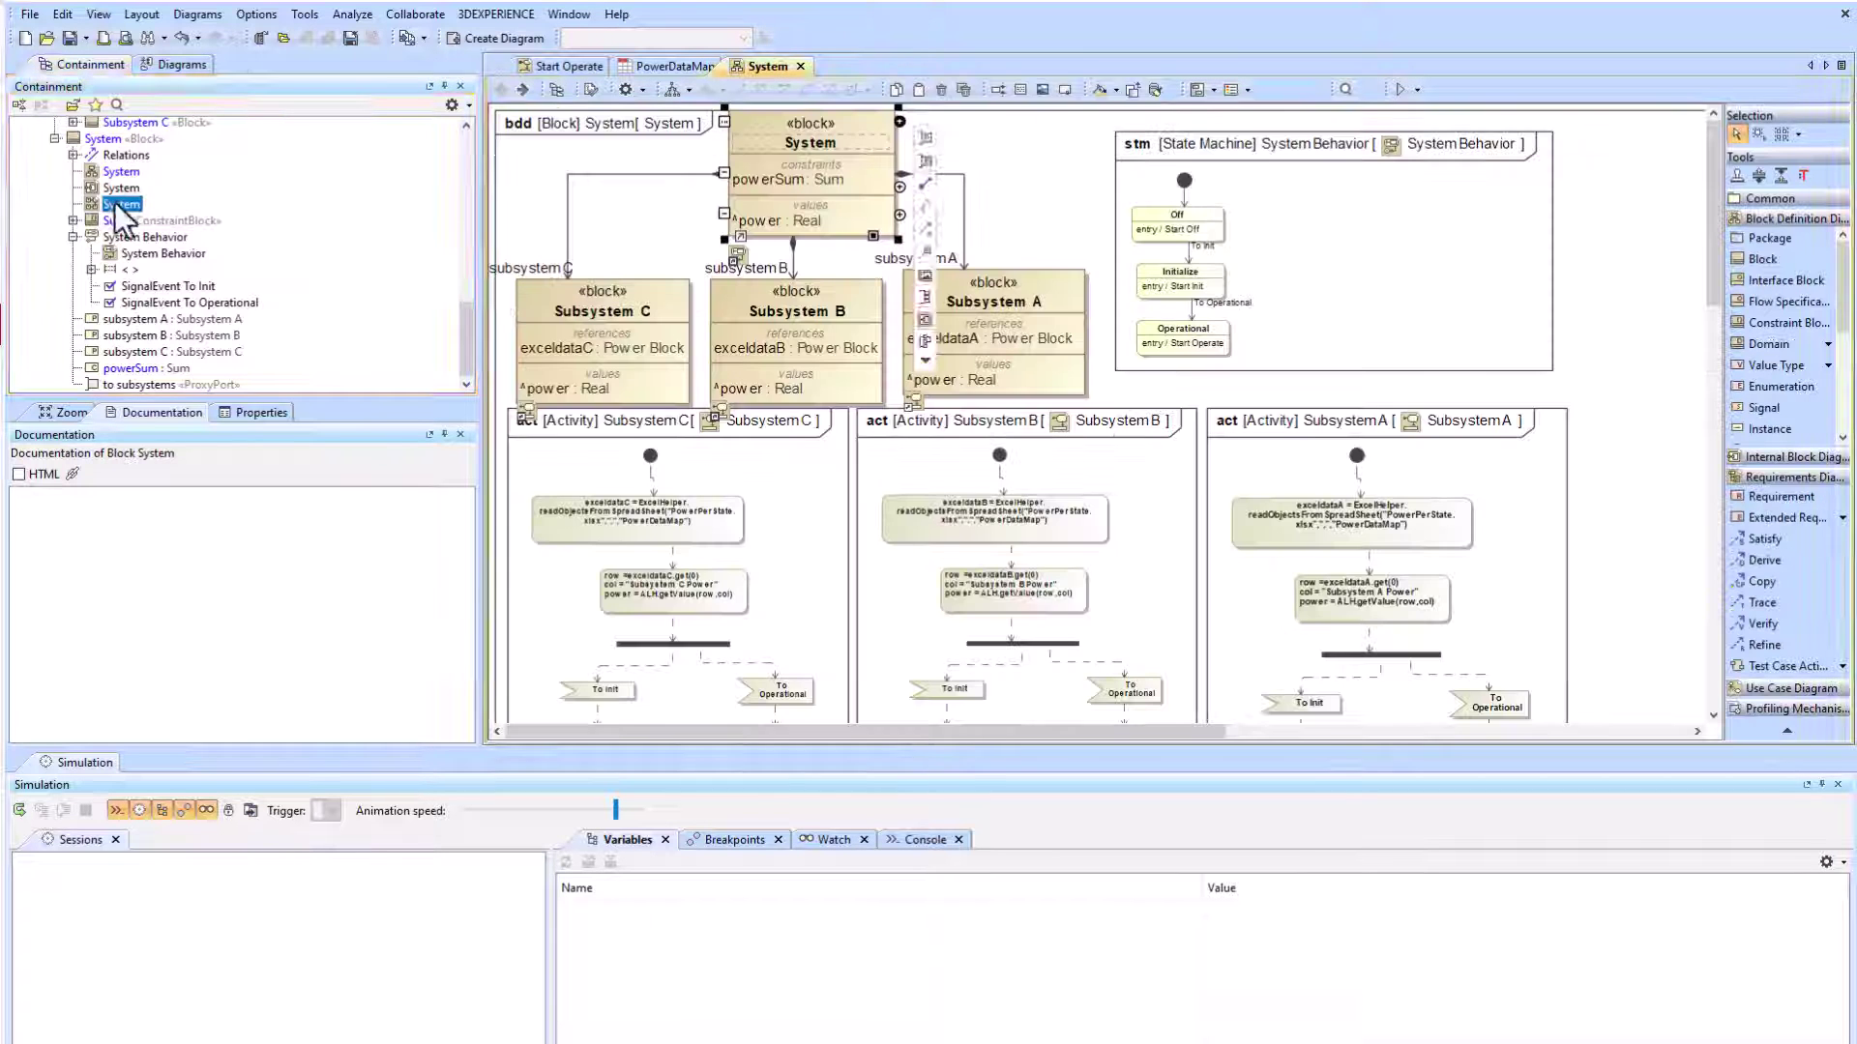
drag(120, 204, 1604, 312)
drag(1568, 656, 1655, 467)
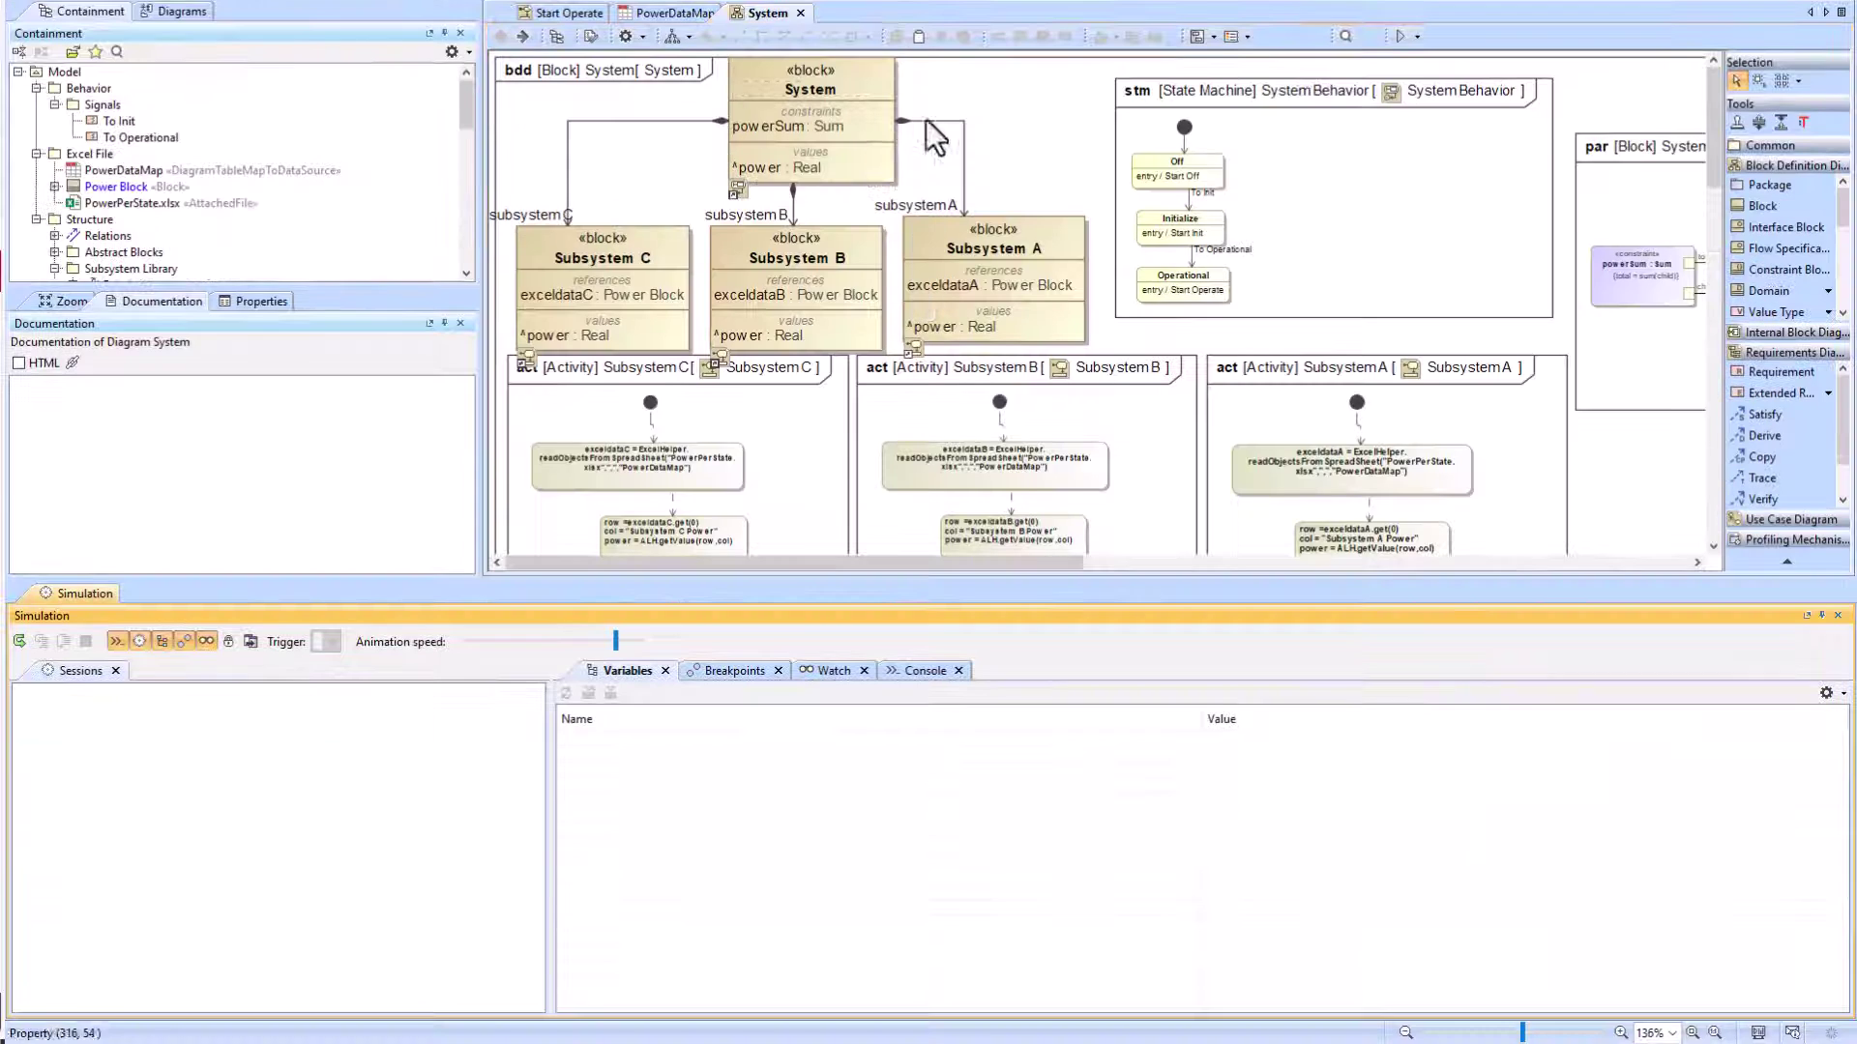
click(1400, 89)
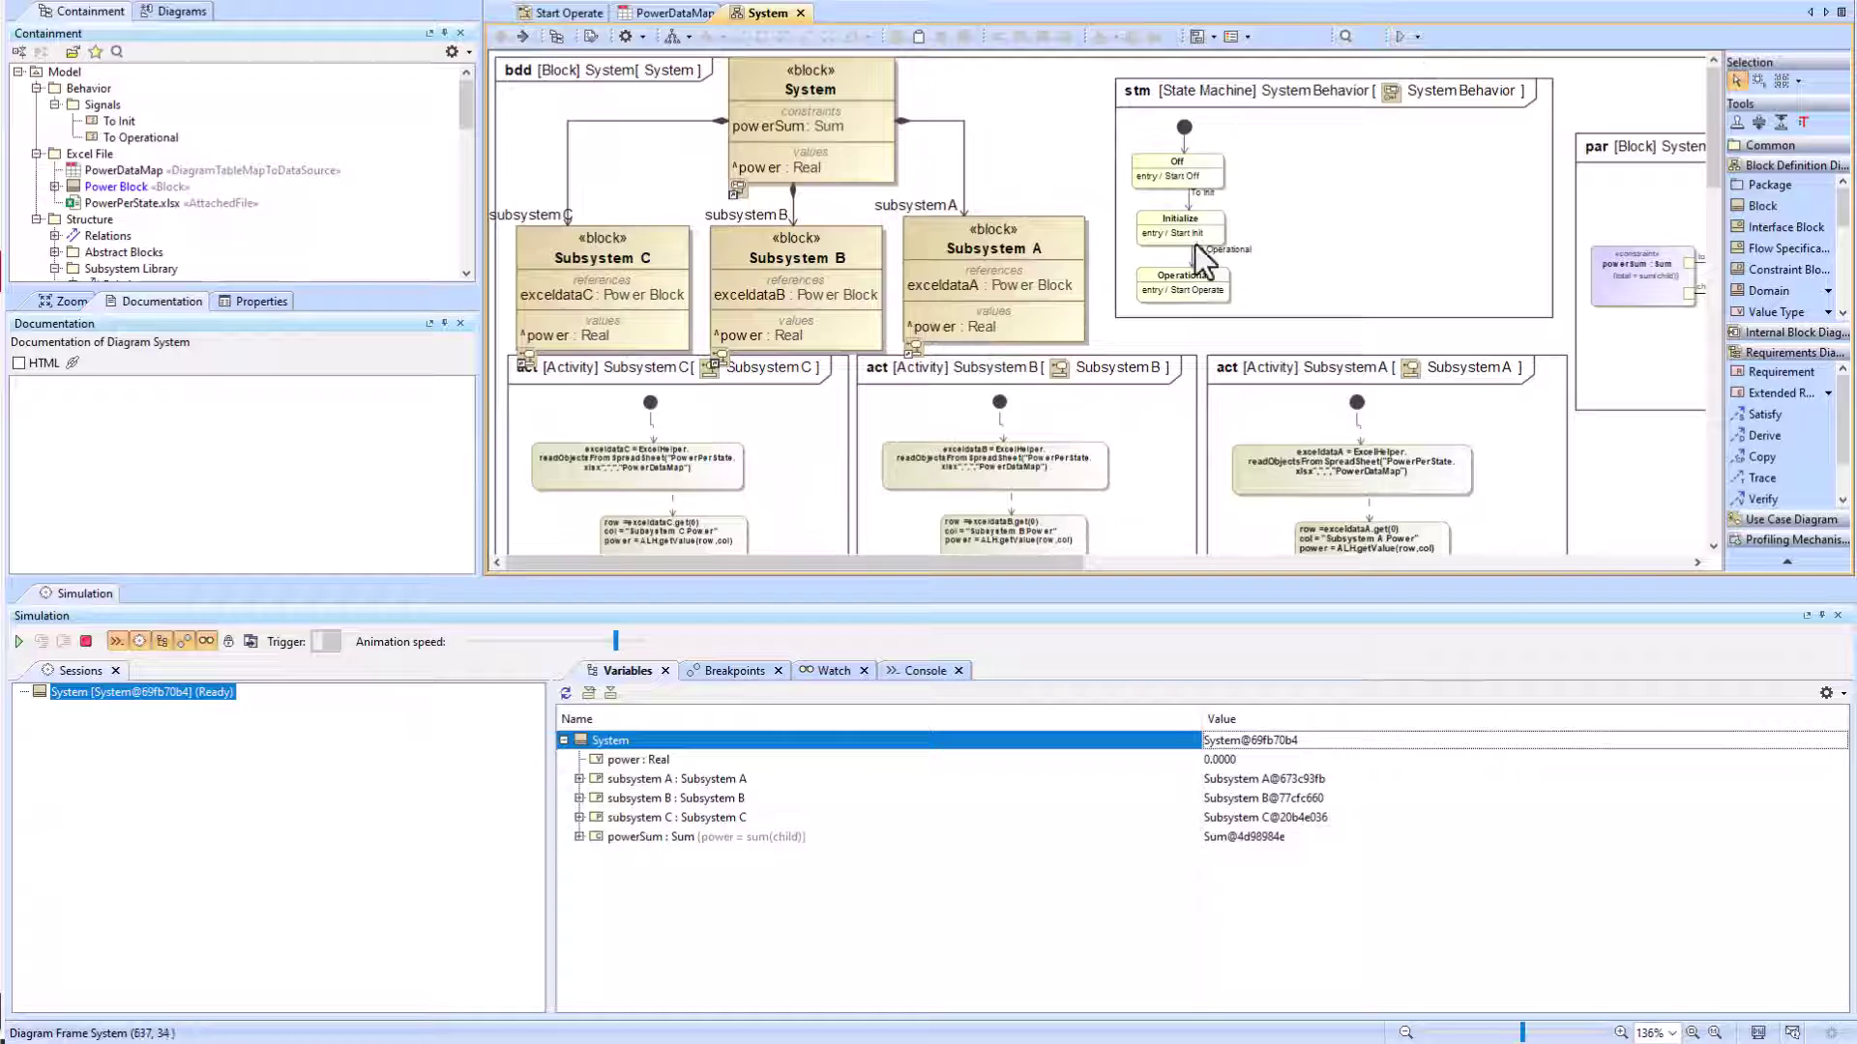
click(19, 641)
click(20, 641)
click(20, 641)
click(85, 641)
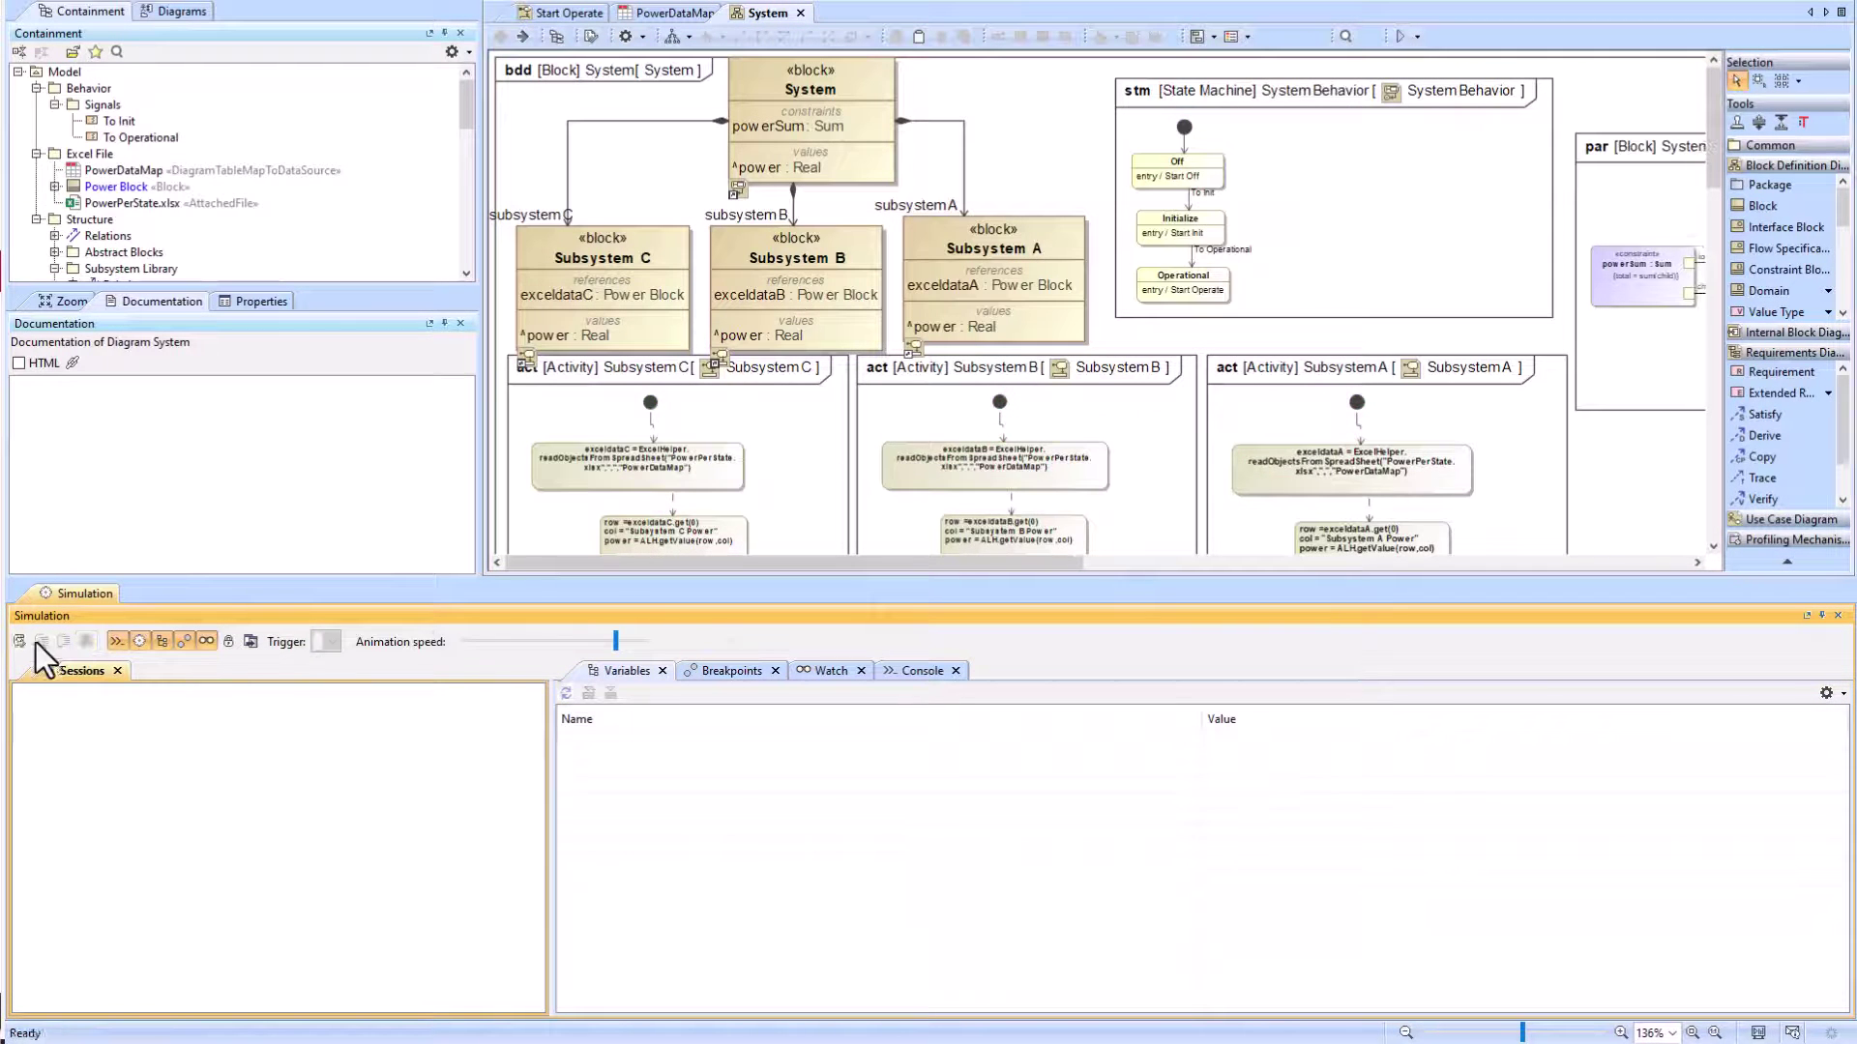
Step: Start a fresh simulation of the System block and follow the subsystem activities in the Off state
click(19, 642)
click(19, 642)
click(19, 642)
scroll(957, 406, down, 1)
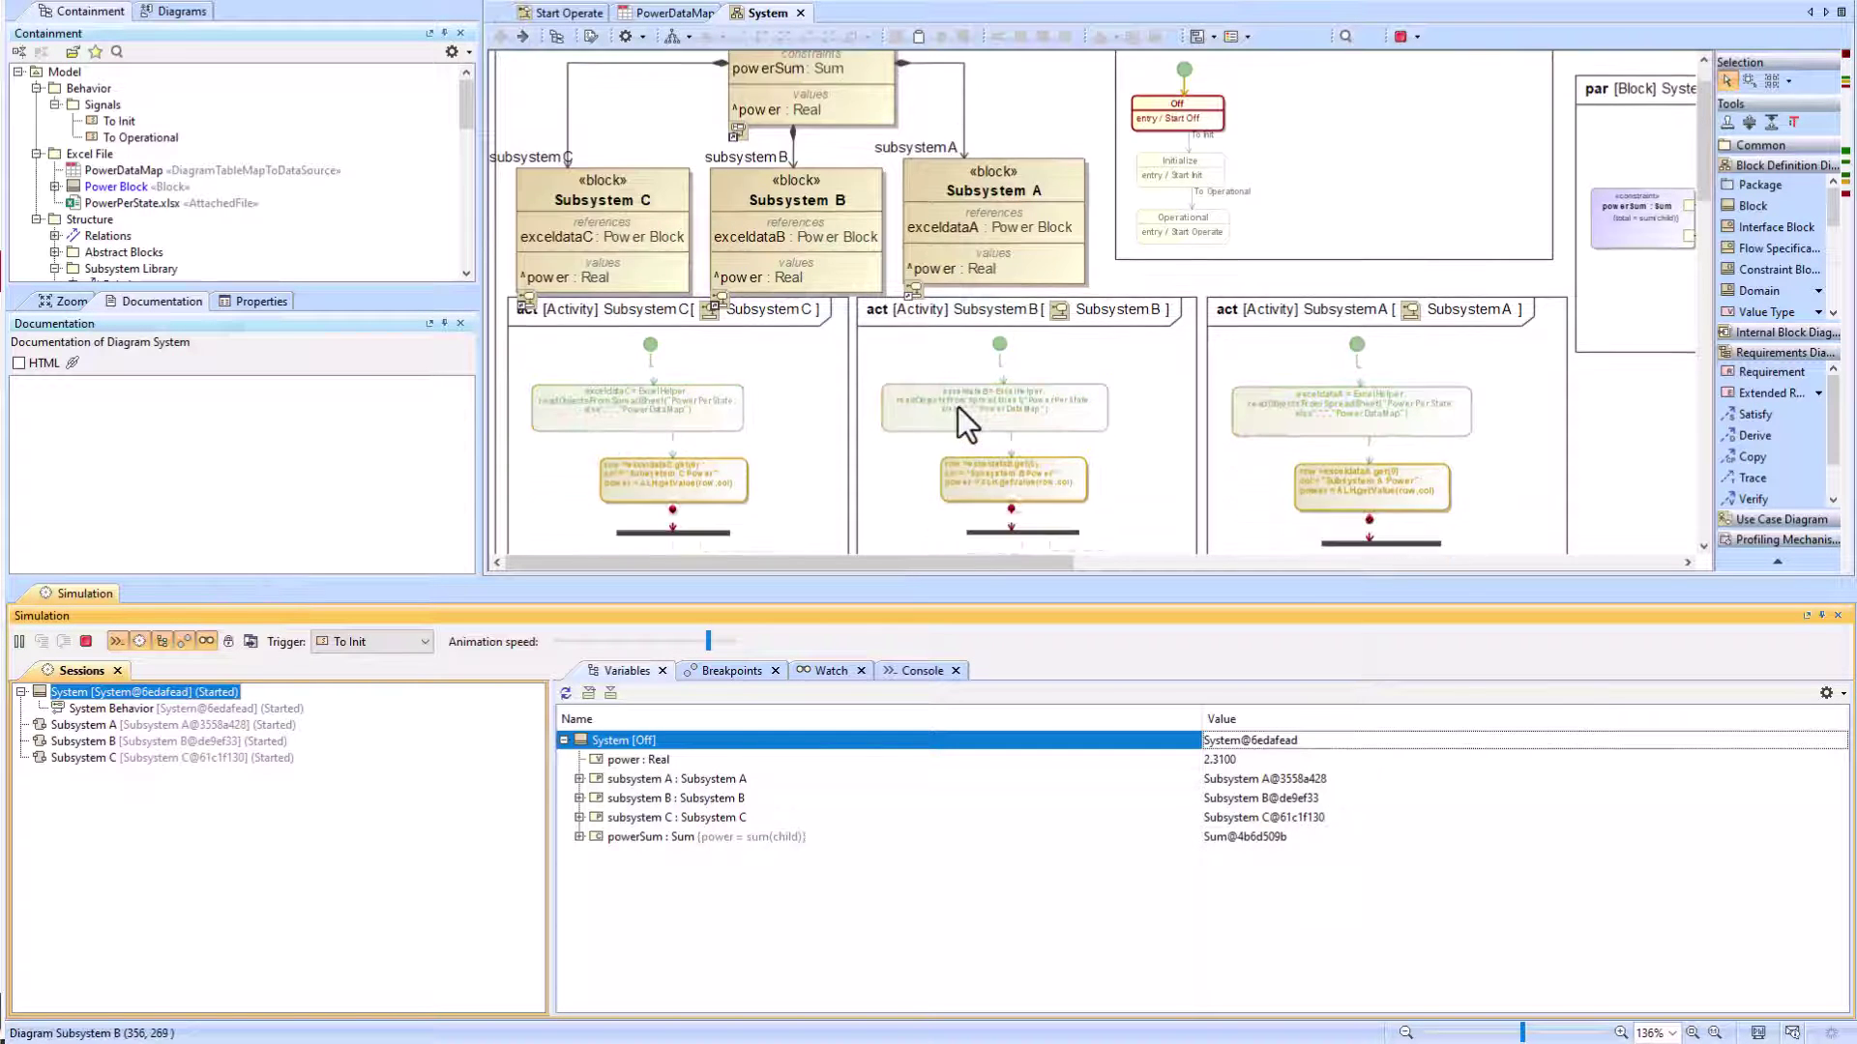
scroll(957, 407, down, 3)
scroll(957, 406, up, 4)
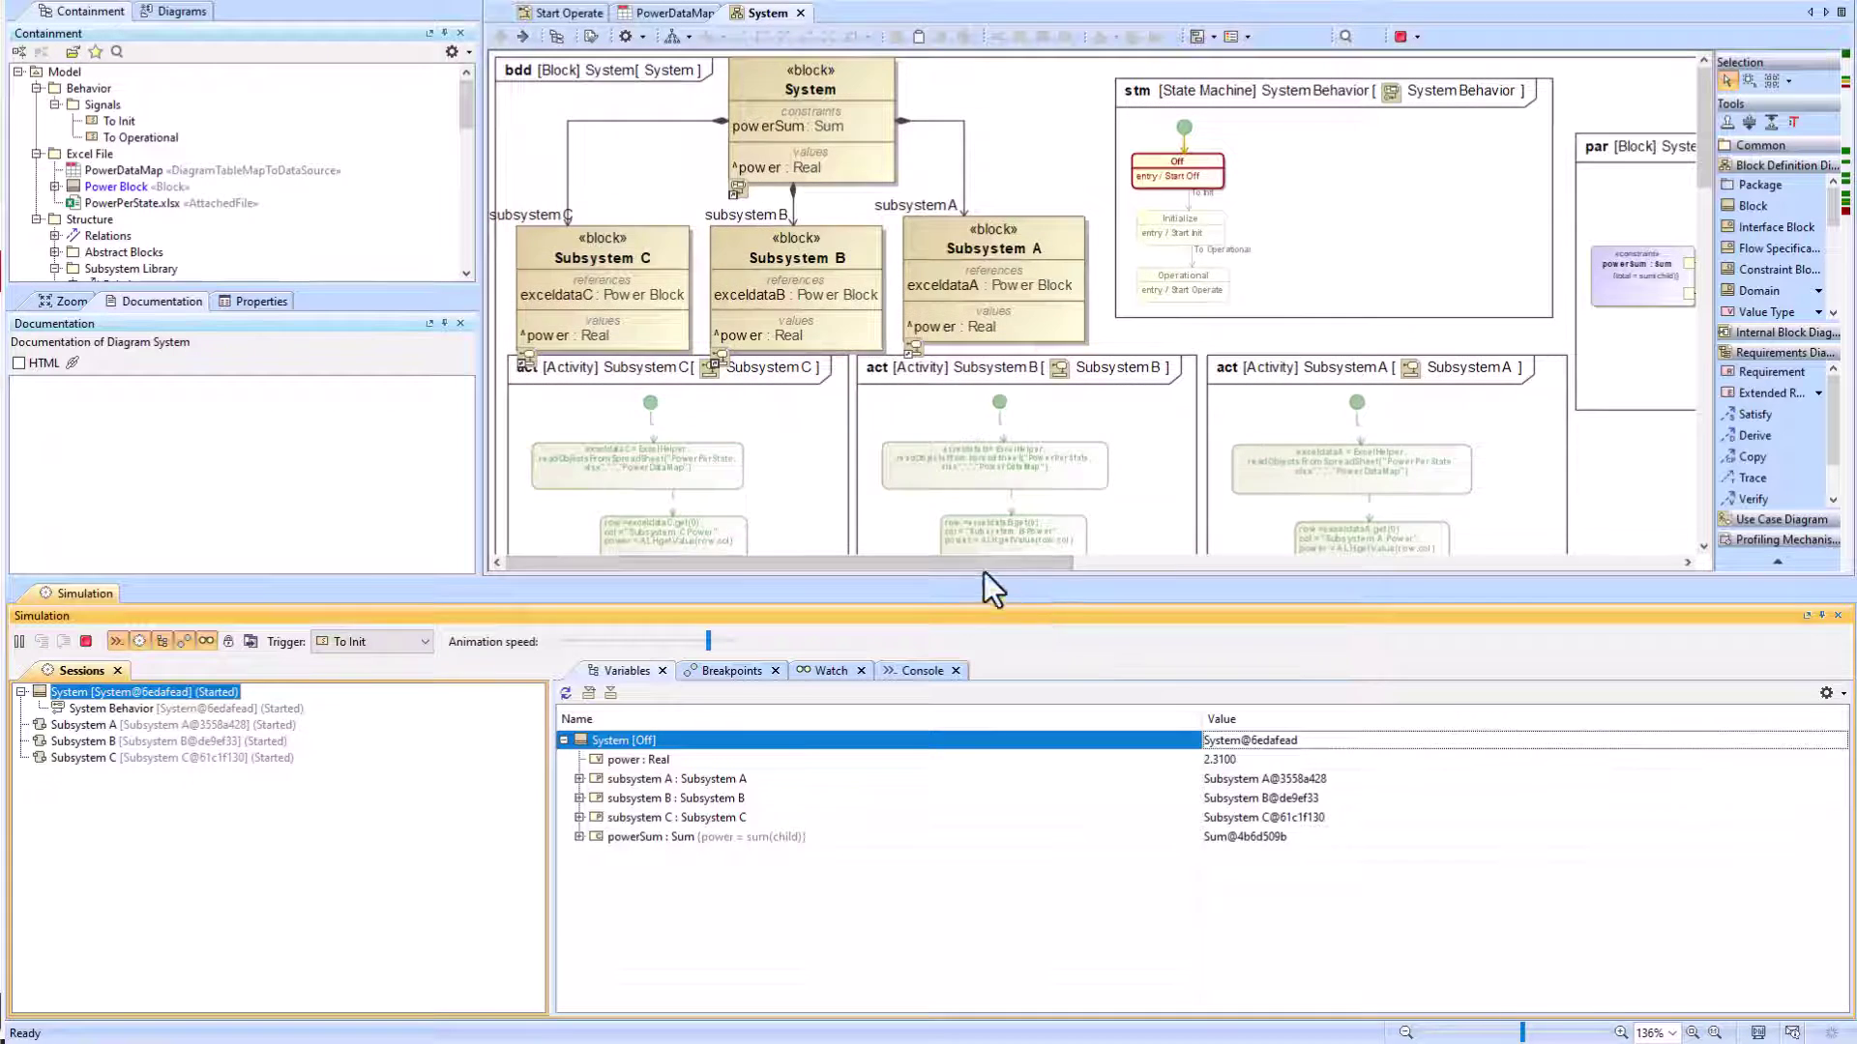
Step: Open the embedded parametric diagram and widen the power value shapes so their runtime values fit
drag(984, 563, 1162, 561)
double_click(1404, 224)
click(768, 259)
click(1006, 295)
click(1013, 401)
click(1010, 203)
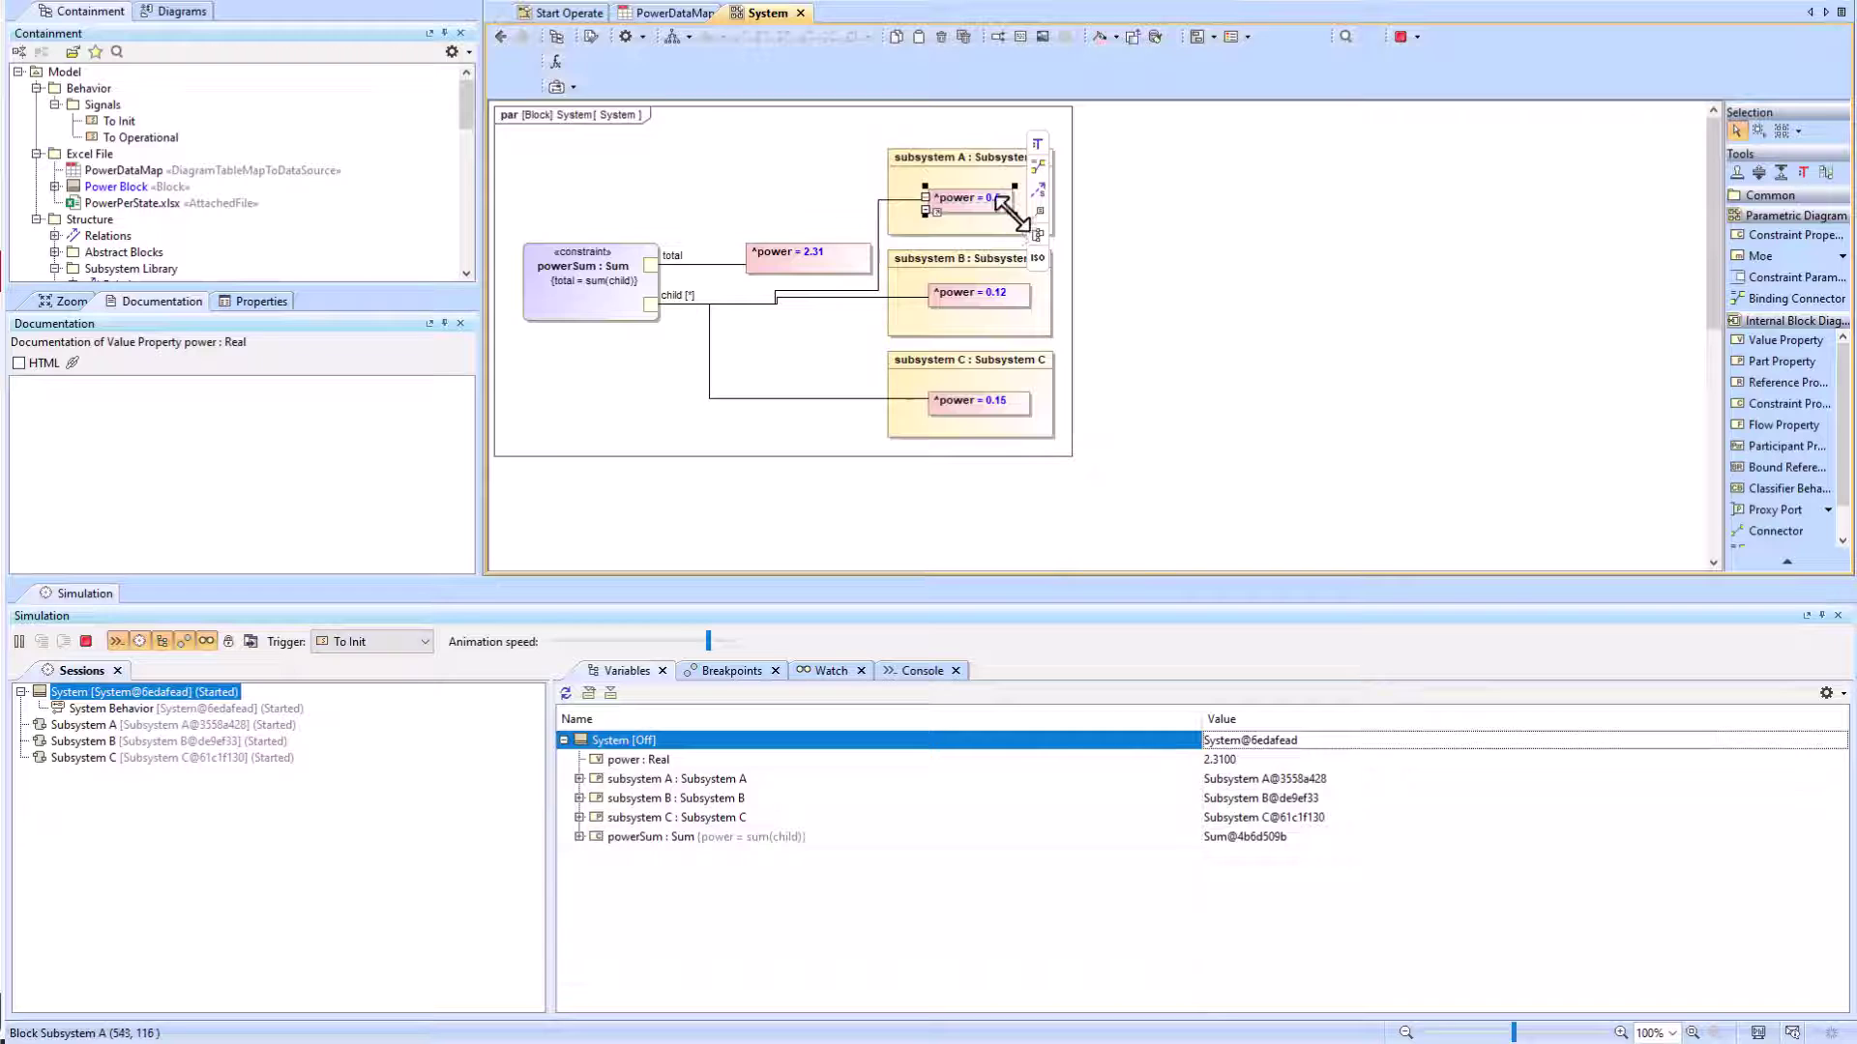
Step: Send the To Init signal while viewing the parametric diagram and return to the System block definition diagram
click(387, 641)
click(374, 657)
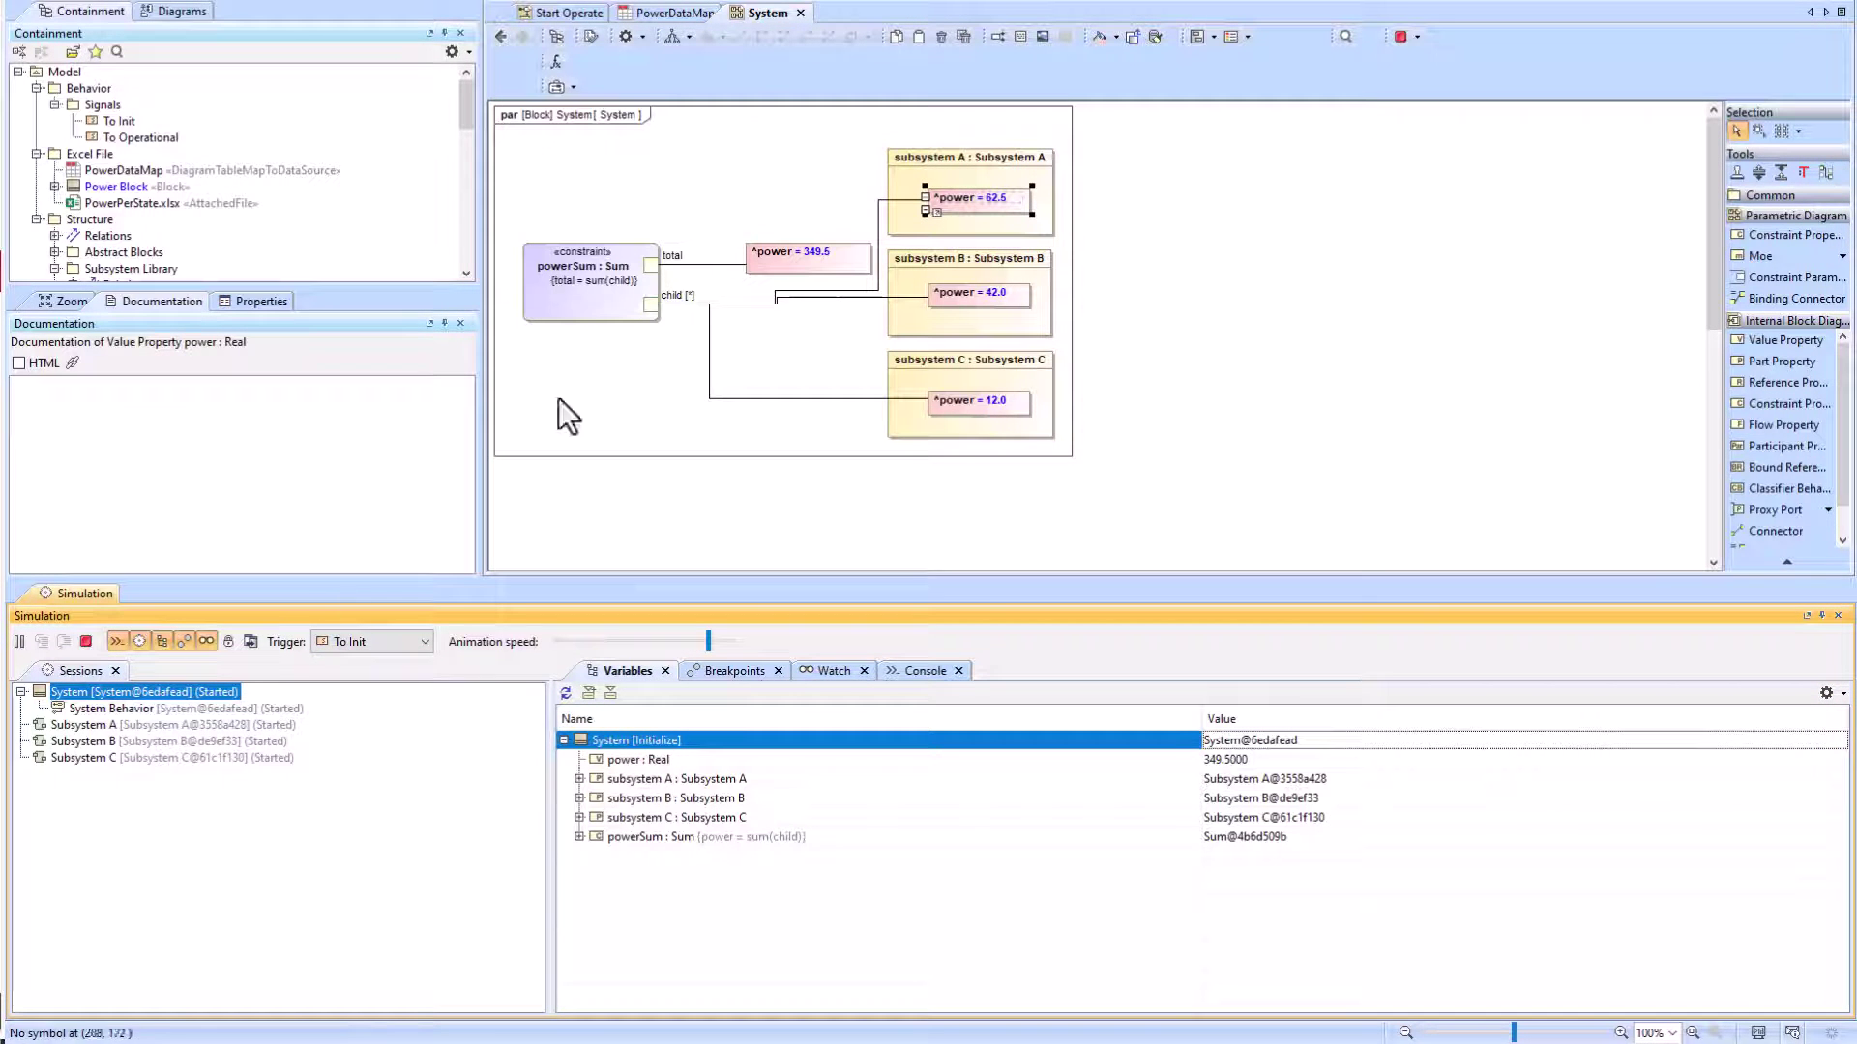
click(500, 36)
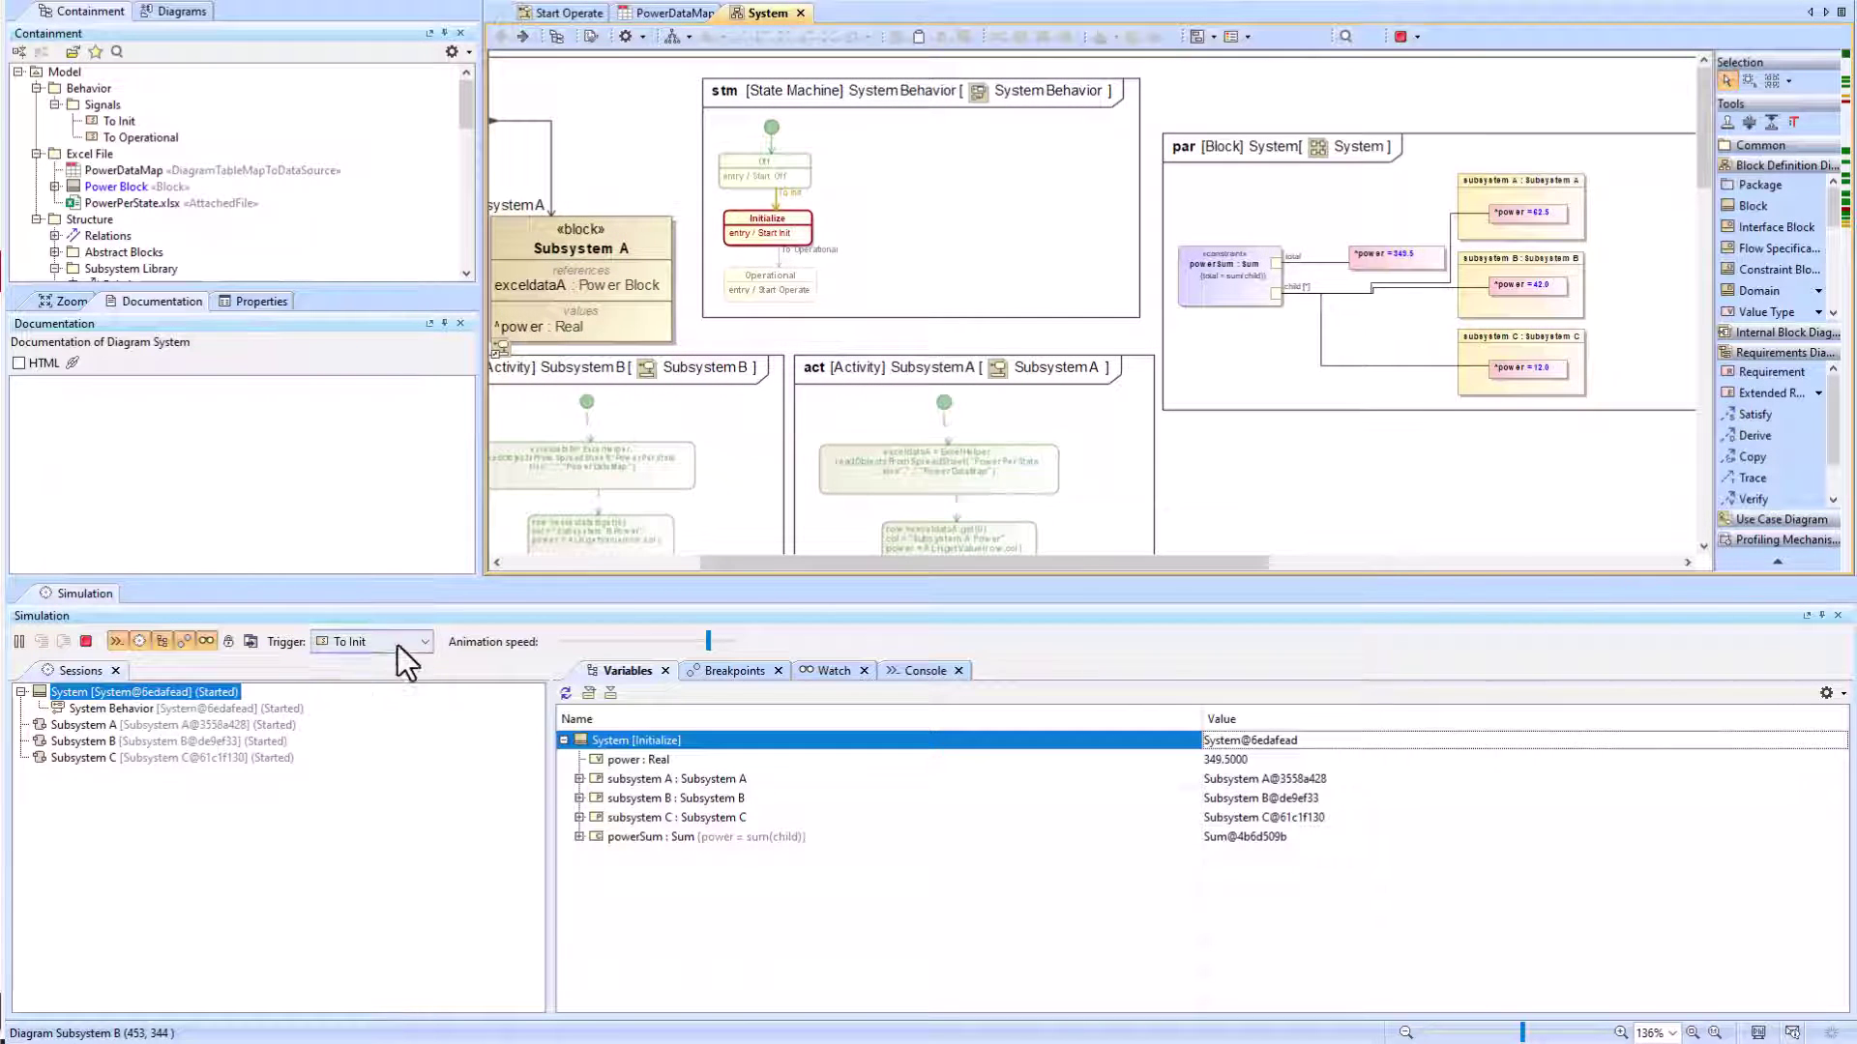
Step: Send the To Operational signal and examine powerSum's child values alongside the parametric diagram
click(387, 641)
click(374, 674)
click(1598, 269)
double_click(1598, 269)
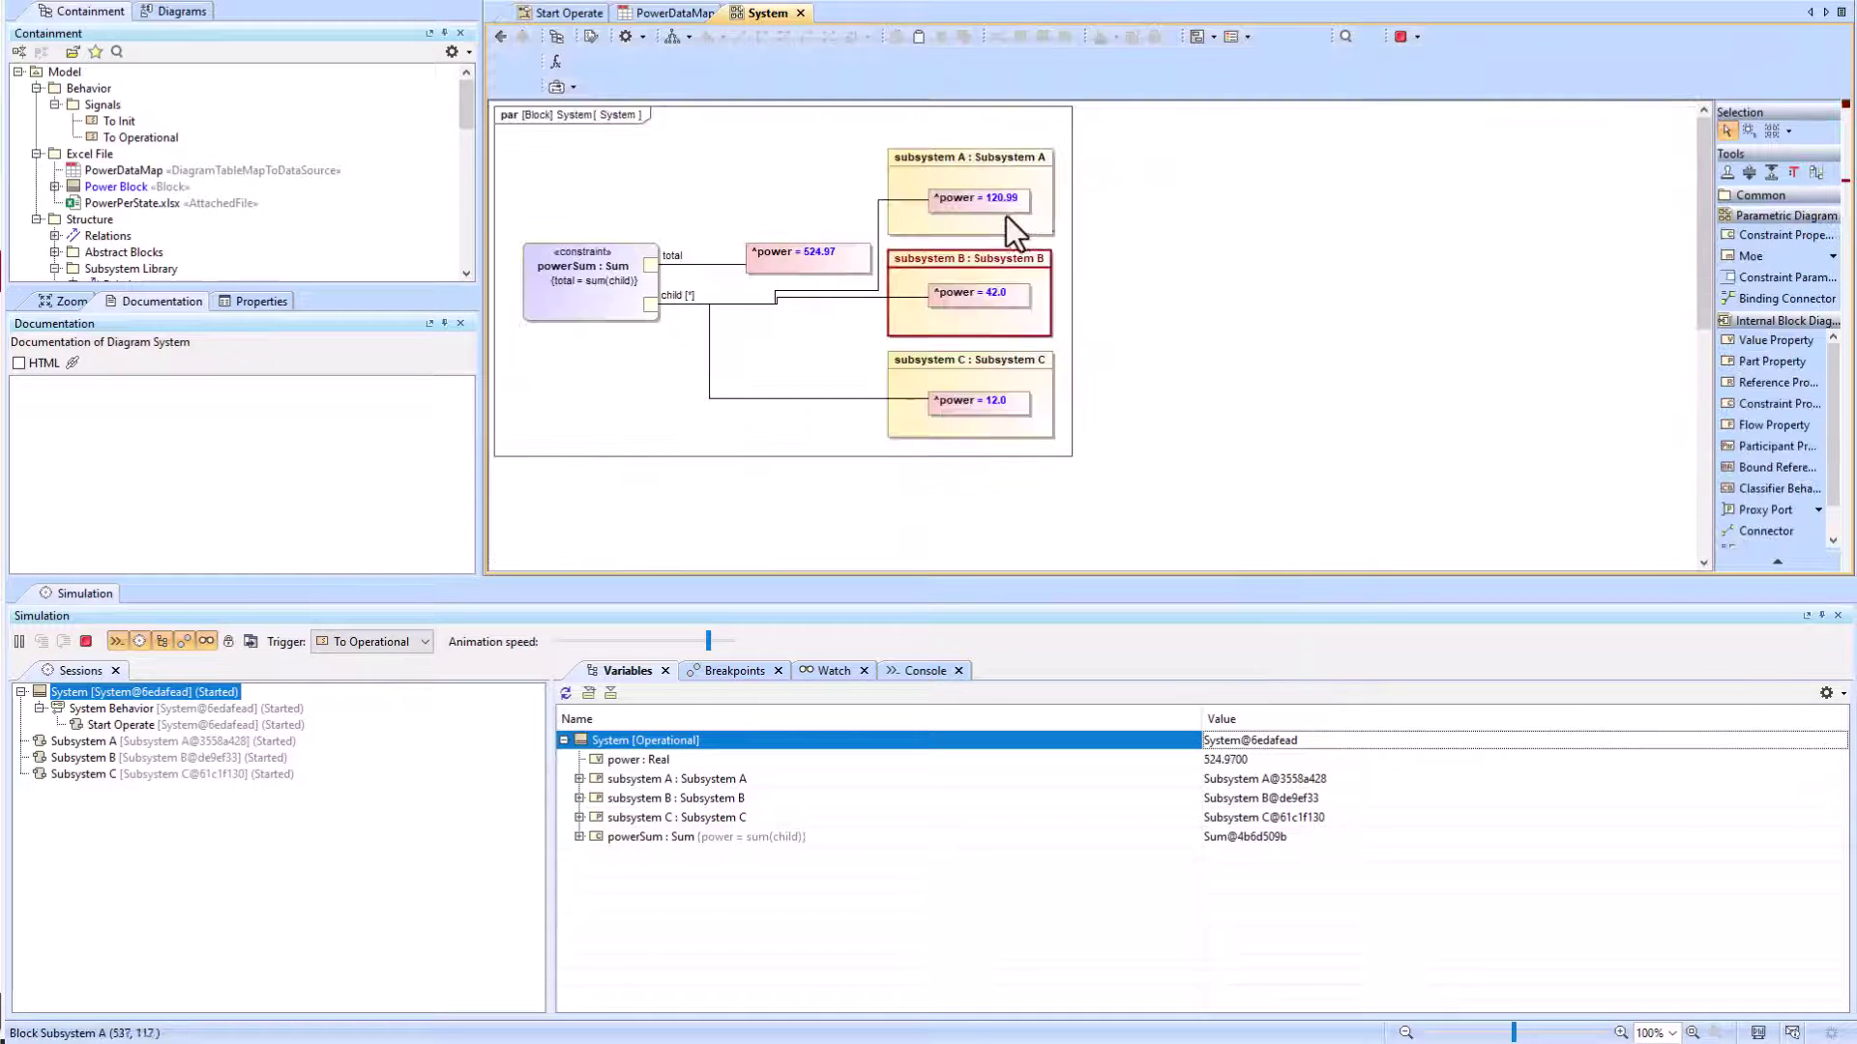
double_click(612, 837)
double_click(623, 857)
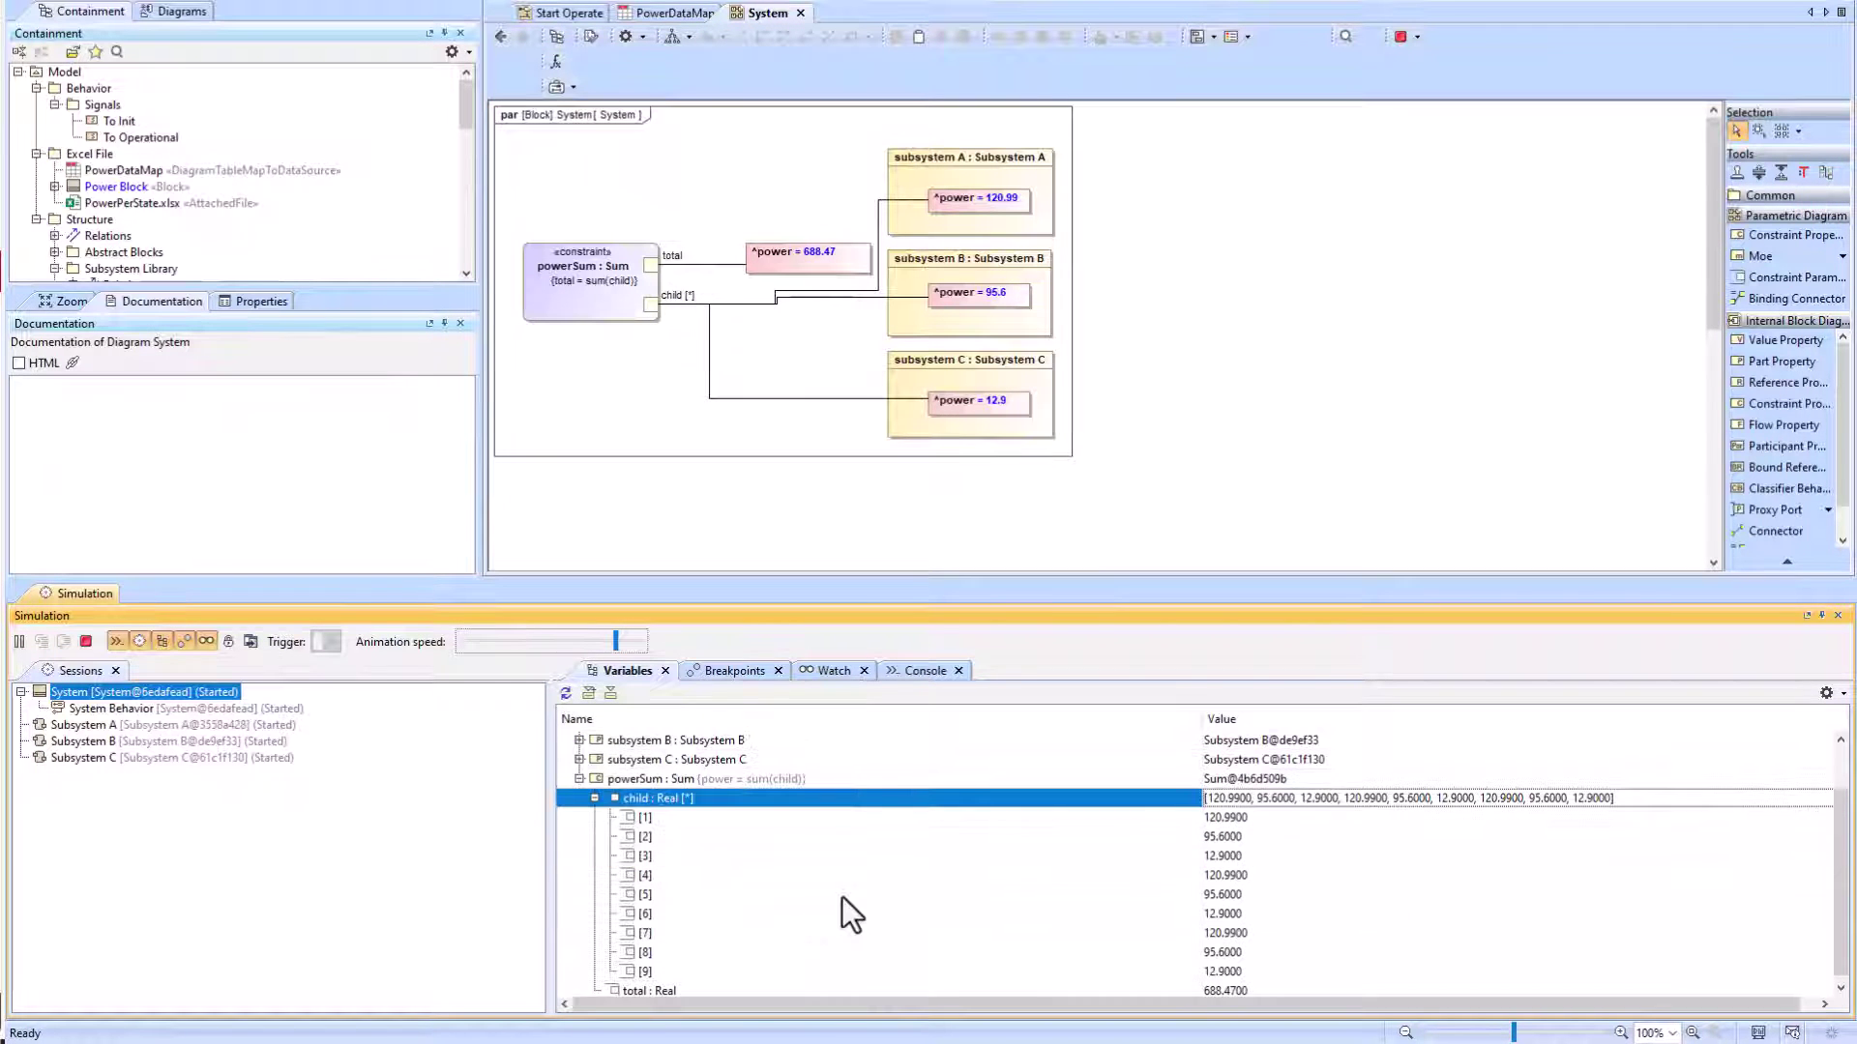
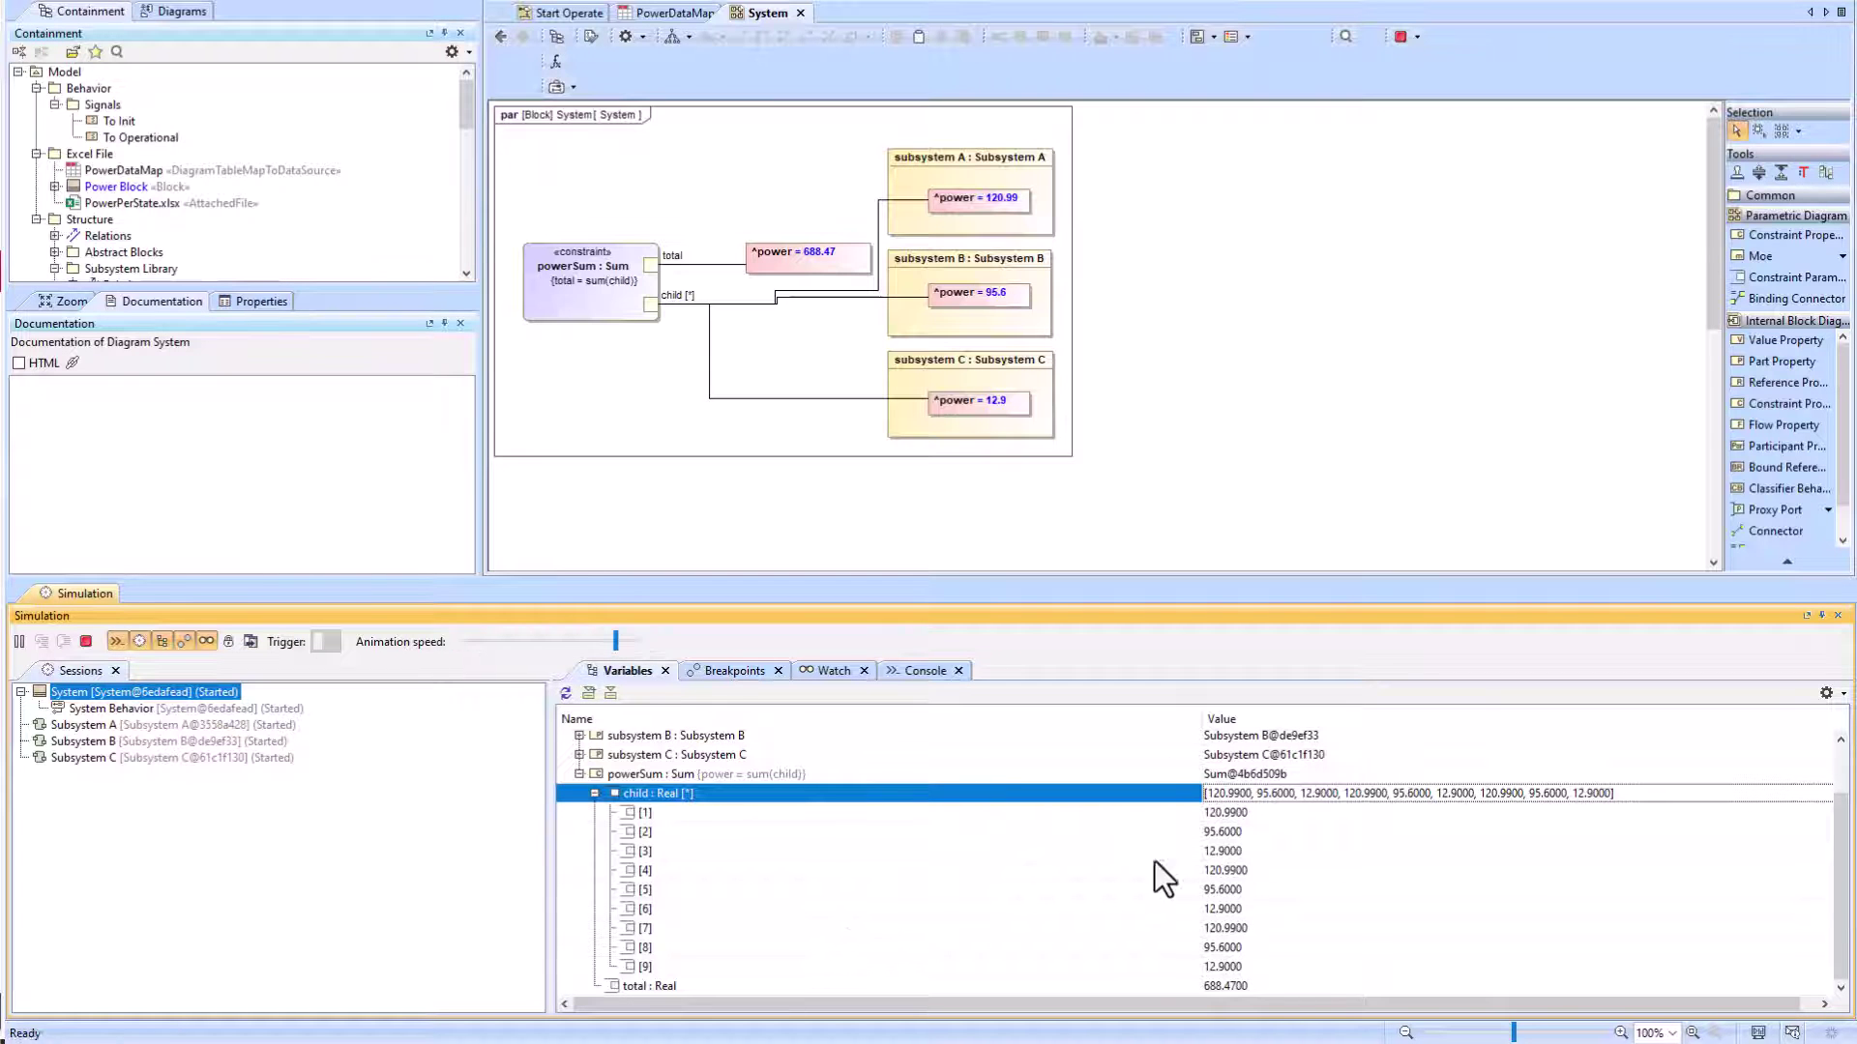
Step: Place the Sum constraint block on the System block definition diagram and change its expression to total = ssA + ssB + ssC
click(500, 37)
scroll(140, 155, down, 10)
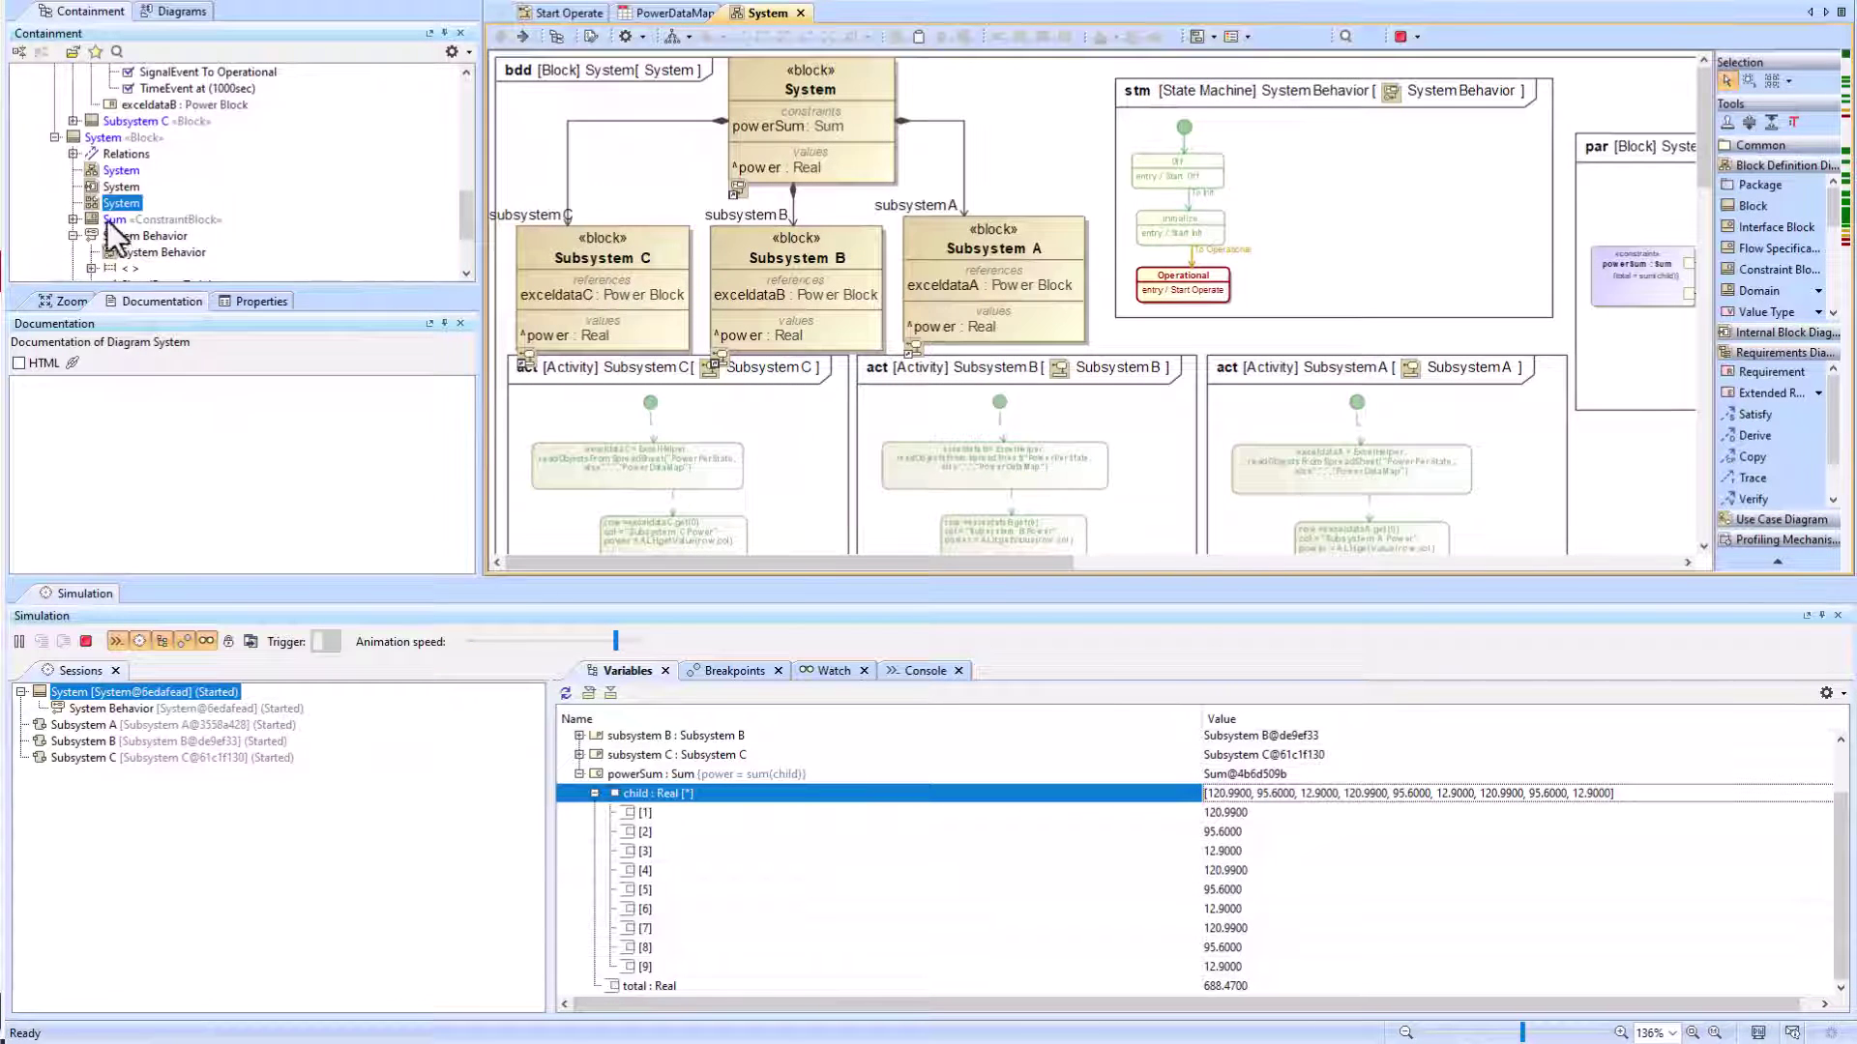
drag(116, 220, 998, 101)
click(1086, 168)
drag(1109, 166, 1051, 165)
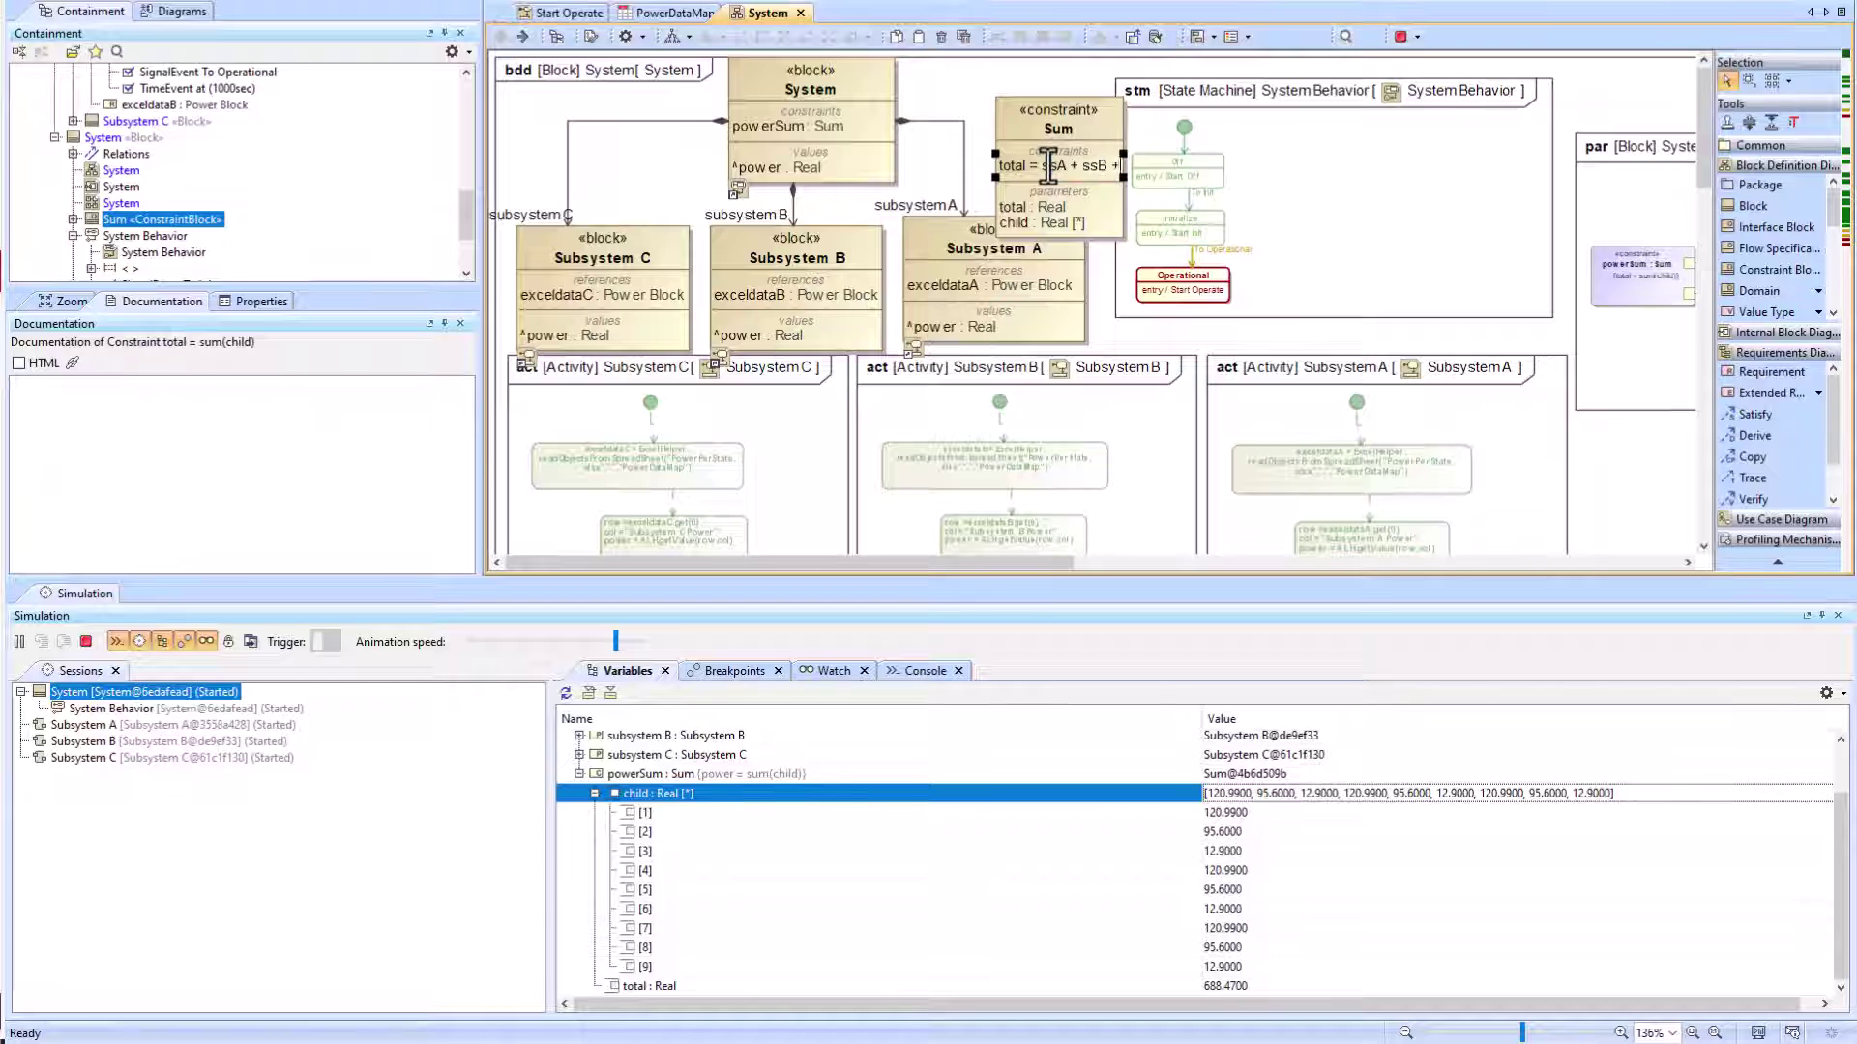
key(Return)
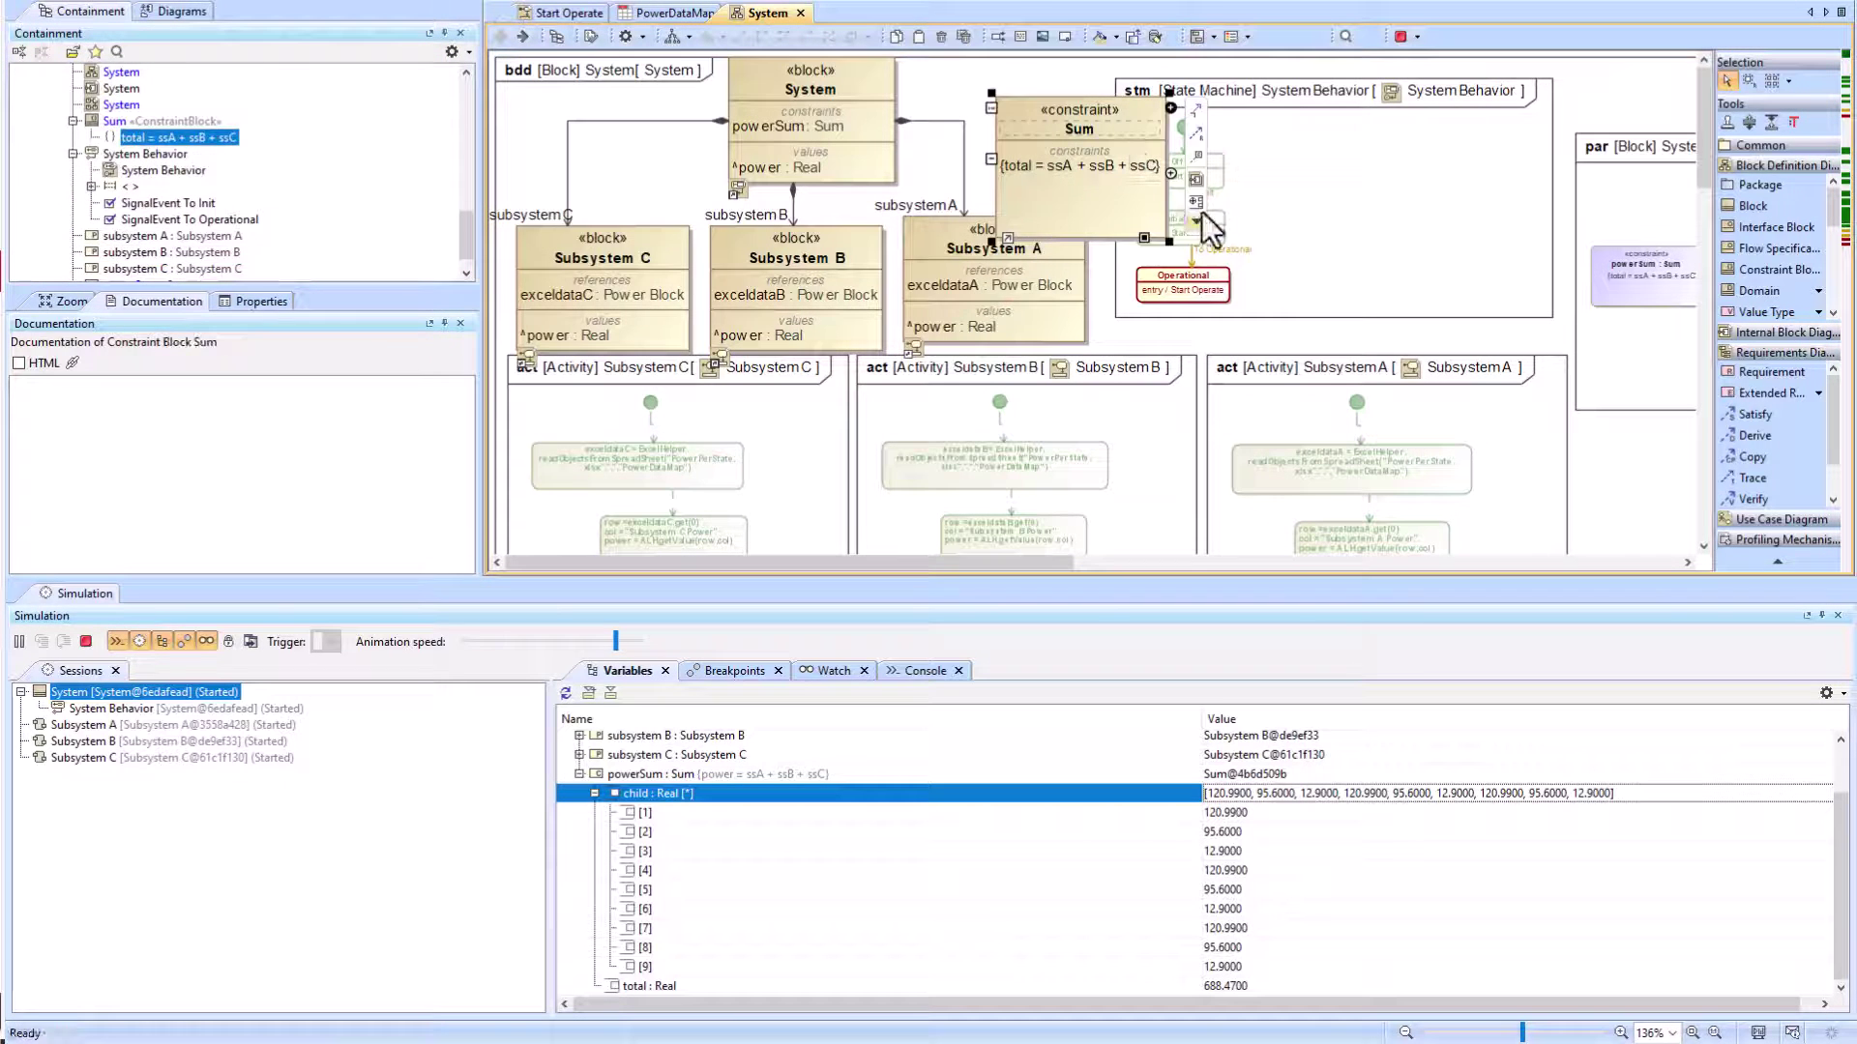
Step: Give Sum the parameters ssA, ssB, ssC and total, and arrange them on powerSum's edges in the parametric diagram
double_click(854, 91)
click(500, 37)
double_click(1625, 191)
click(580, 289)
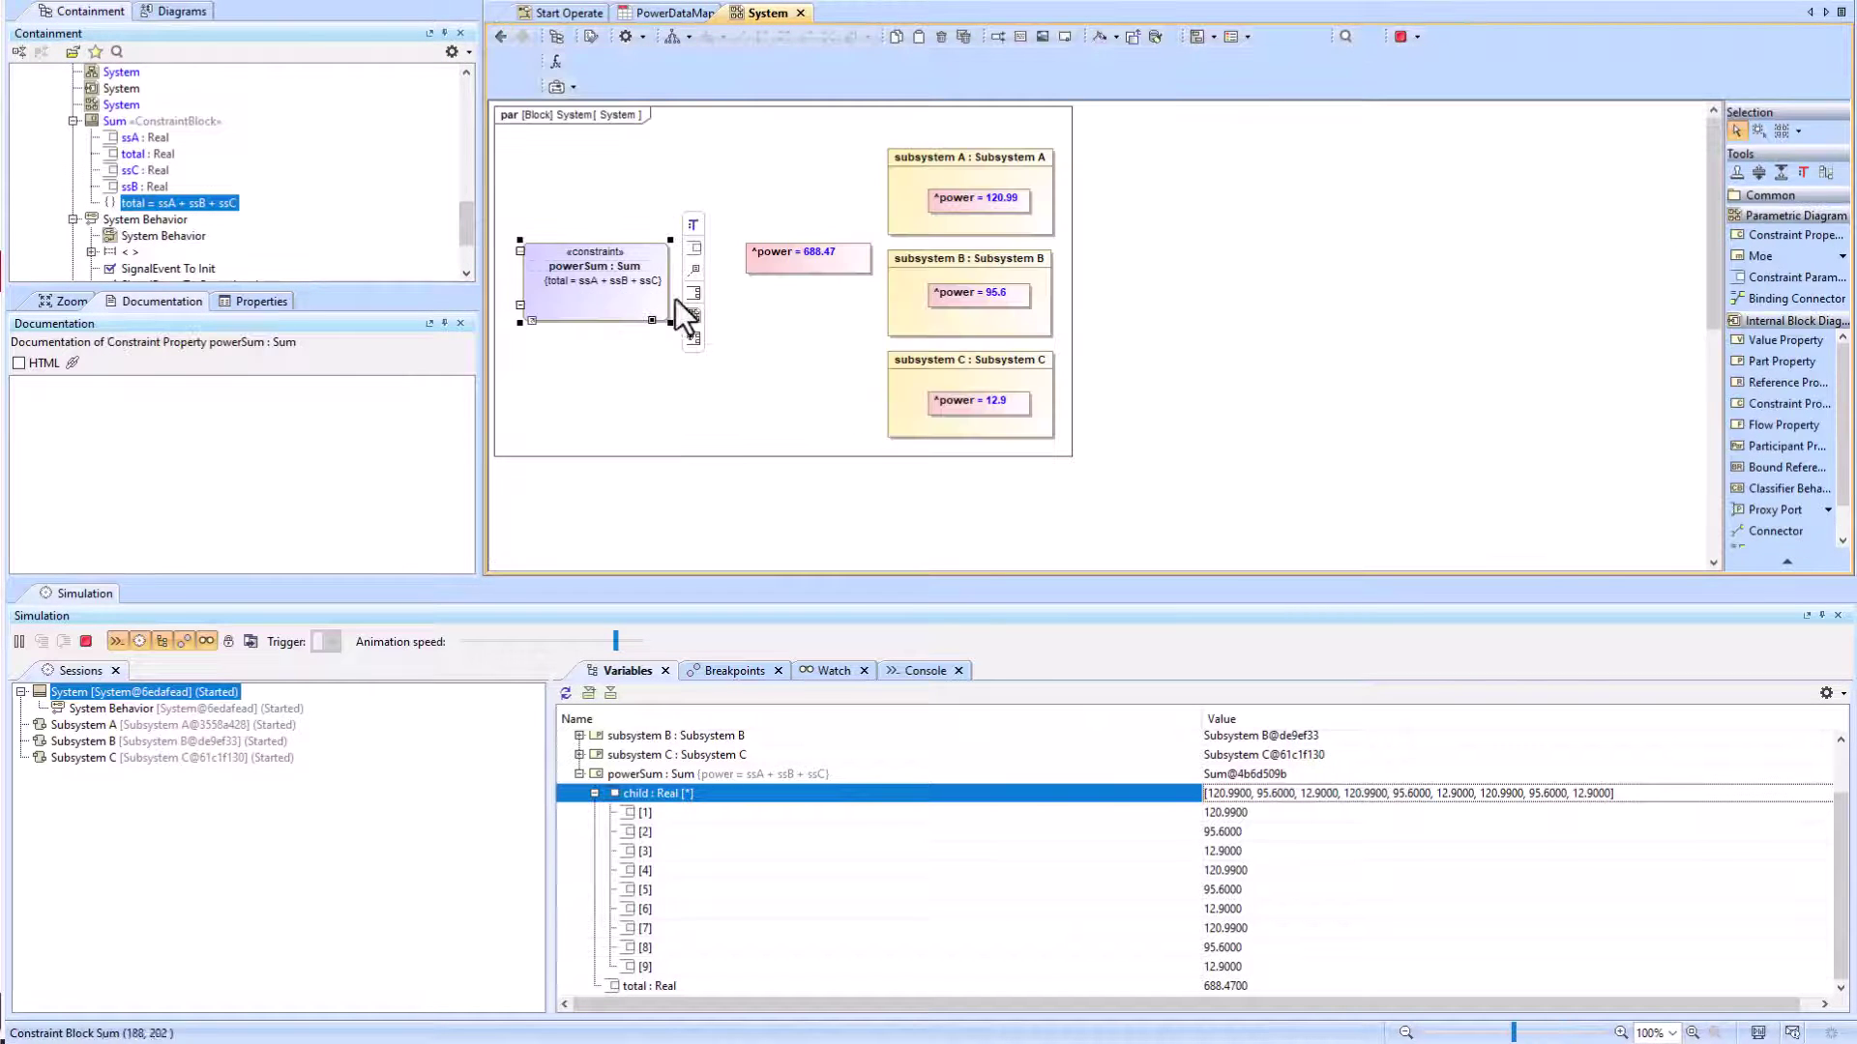
click(690, 336)
click(680, 295)
drag(530, 253, 677, 278)
drag(530, 320, 677, 299)
Step: Bind ssA, ssB and ssC on powerSum to the power values of subsystems A, B and C respectively
drag(530, 299, 950, 296)
click(675, 254)
click(709, 253)
click(950, 200)
click(675, 297)
click(675, 340)
drag(709, 340, 953, 400)
Step: Move the system's power value above powerSum and bind it to the total parameter
drag(779, 262, 550, 167)
drag(675, 277, 561, 166)
click(650, 196)
Step: Return to the System block definition diagram, rerun the System simulation to watch the subsystem activities start, and terminate it
click(500, 36)
click(74, 121)
click(86, 641)
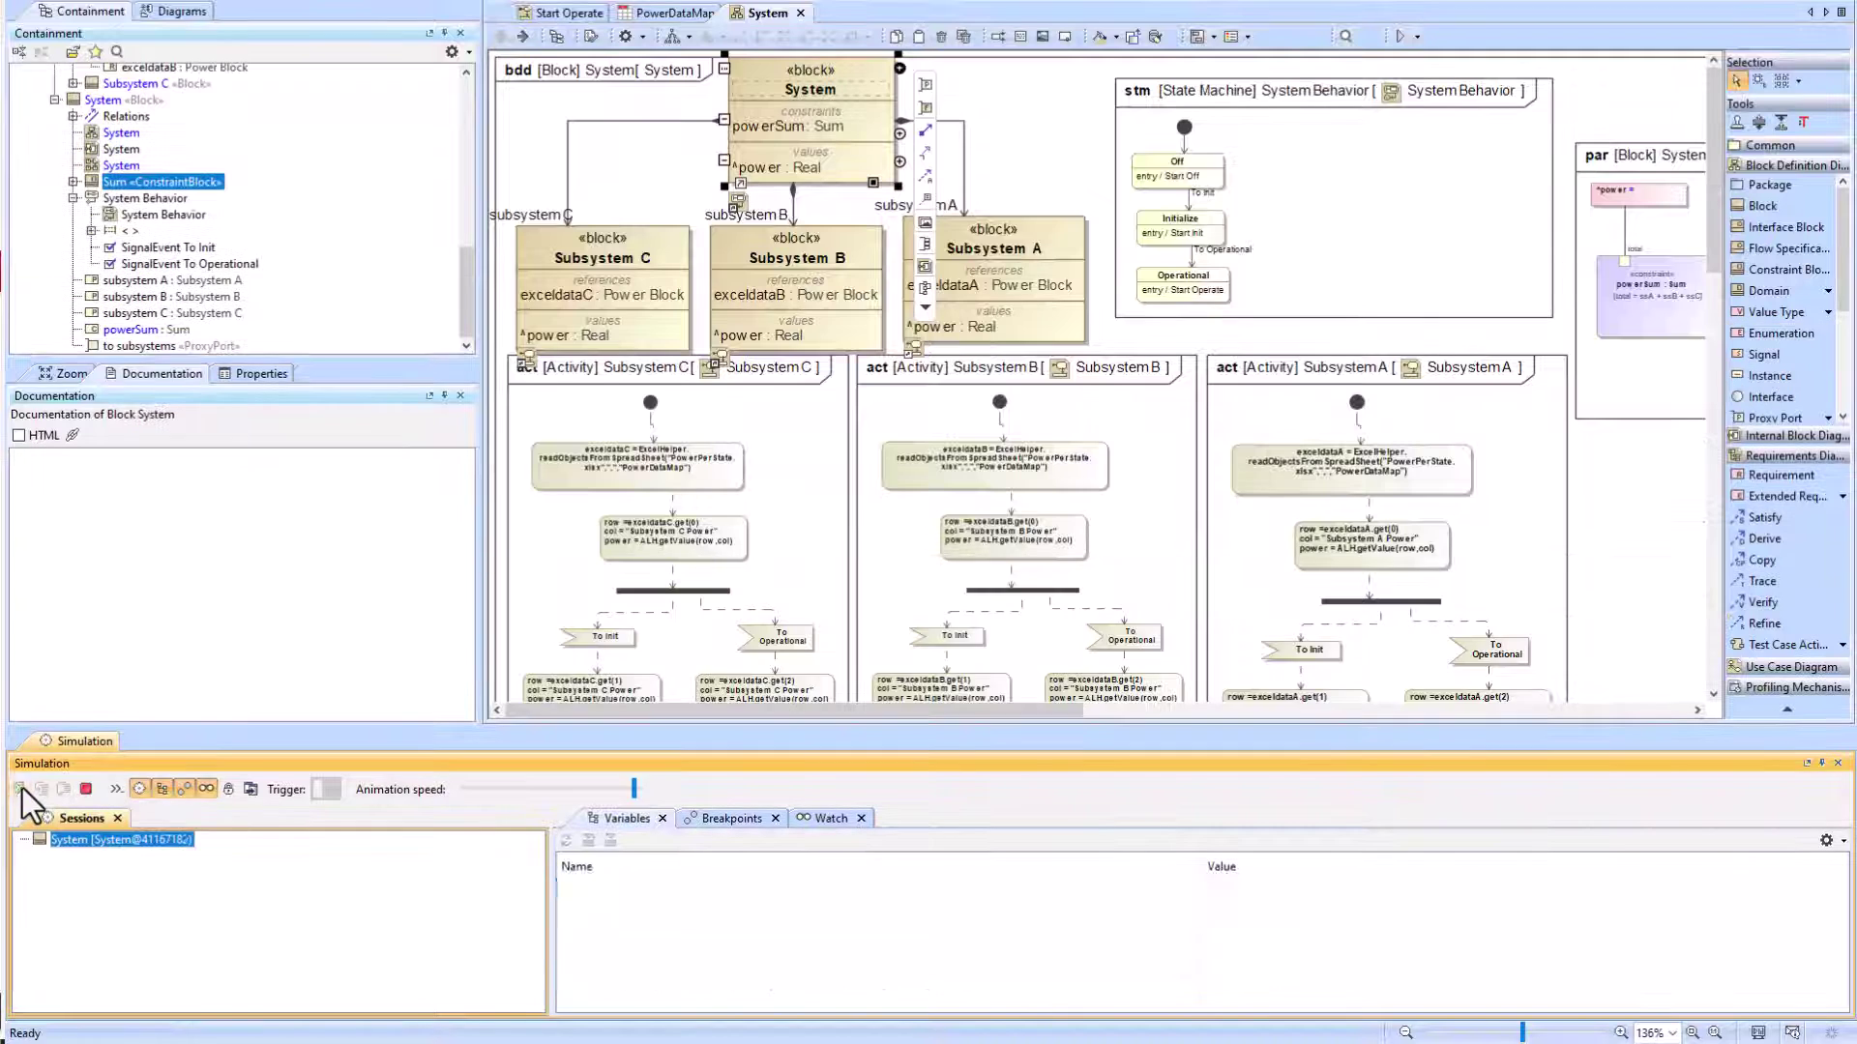
click(20, 788)
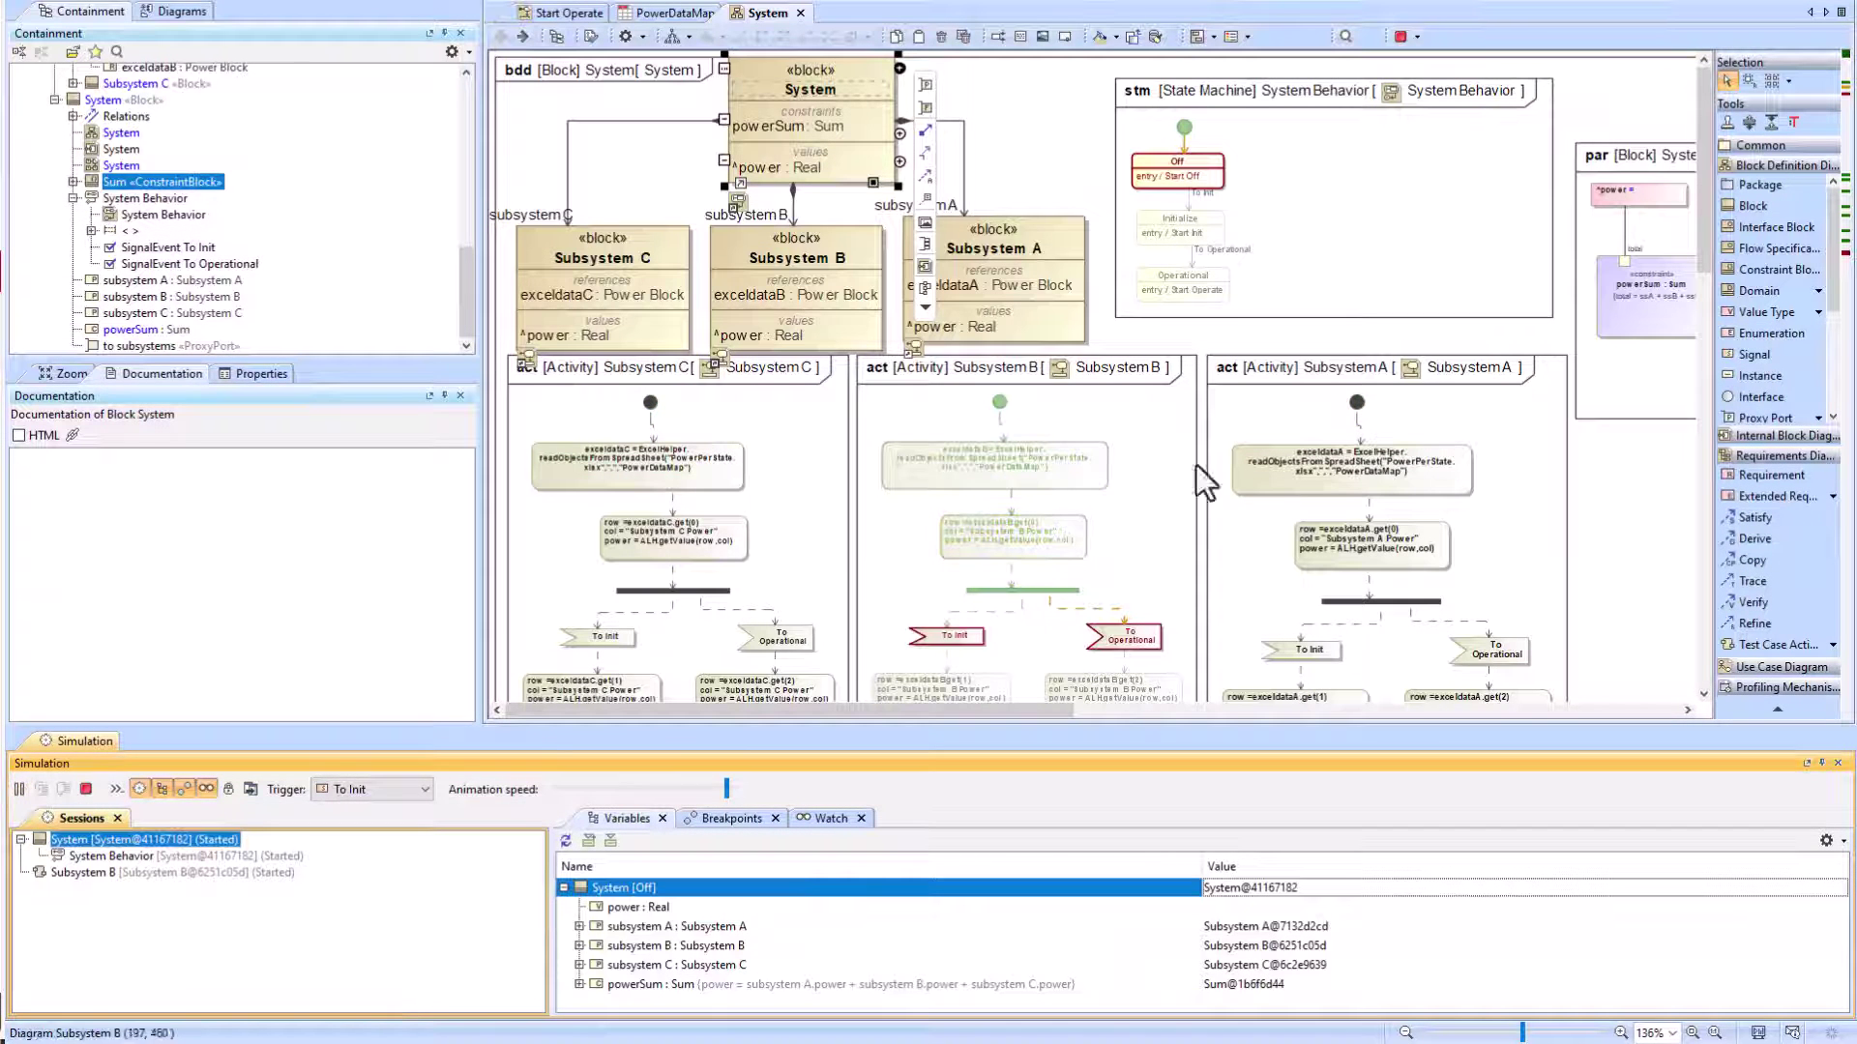
click(87, 787)
Step: Insert a time event of .3sec after the initial node in the Subsystem C activity
double_click(762, 420)
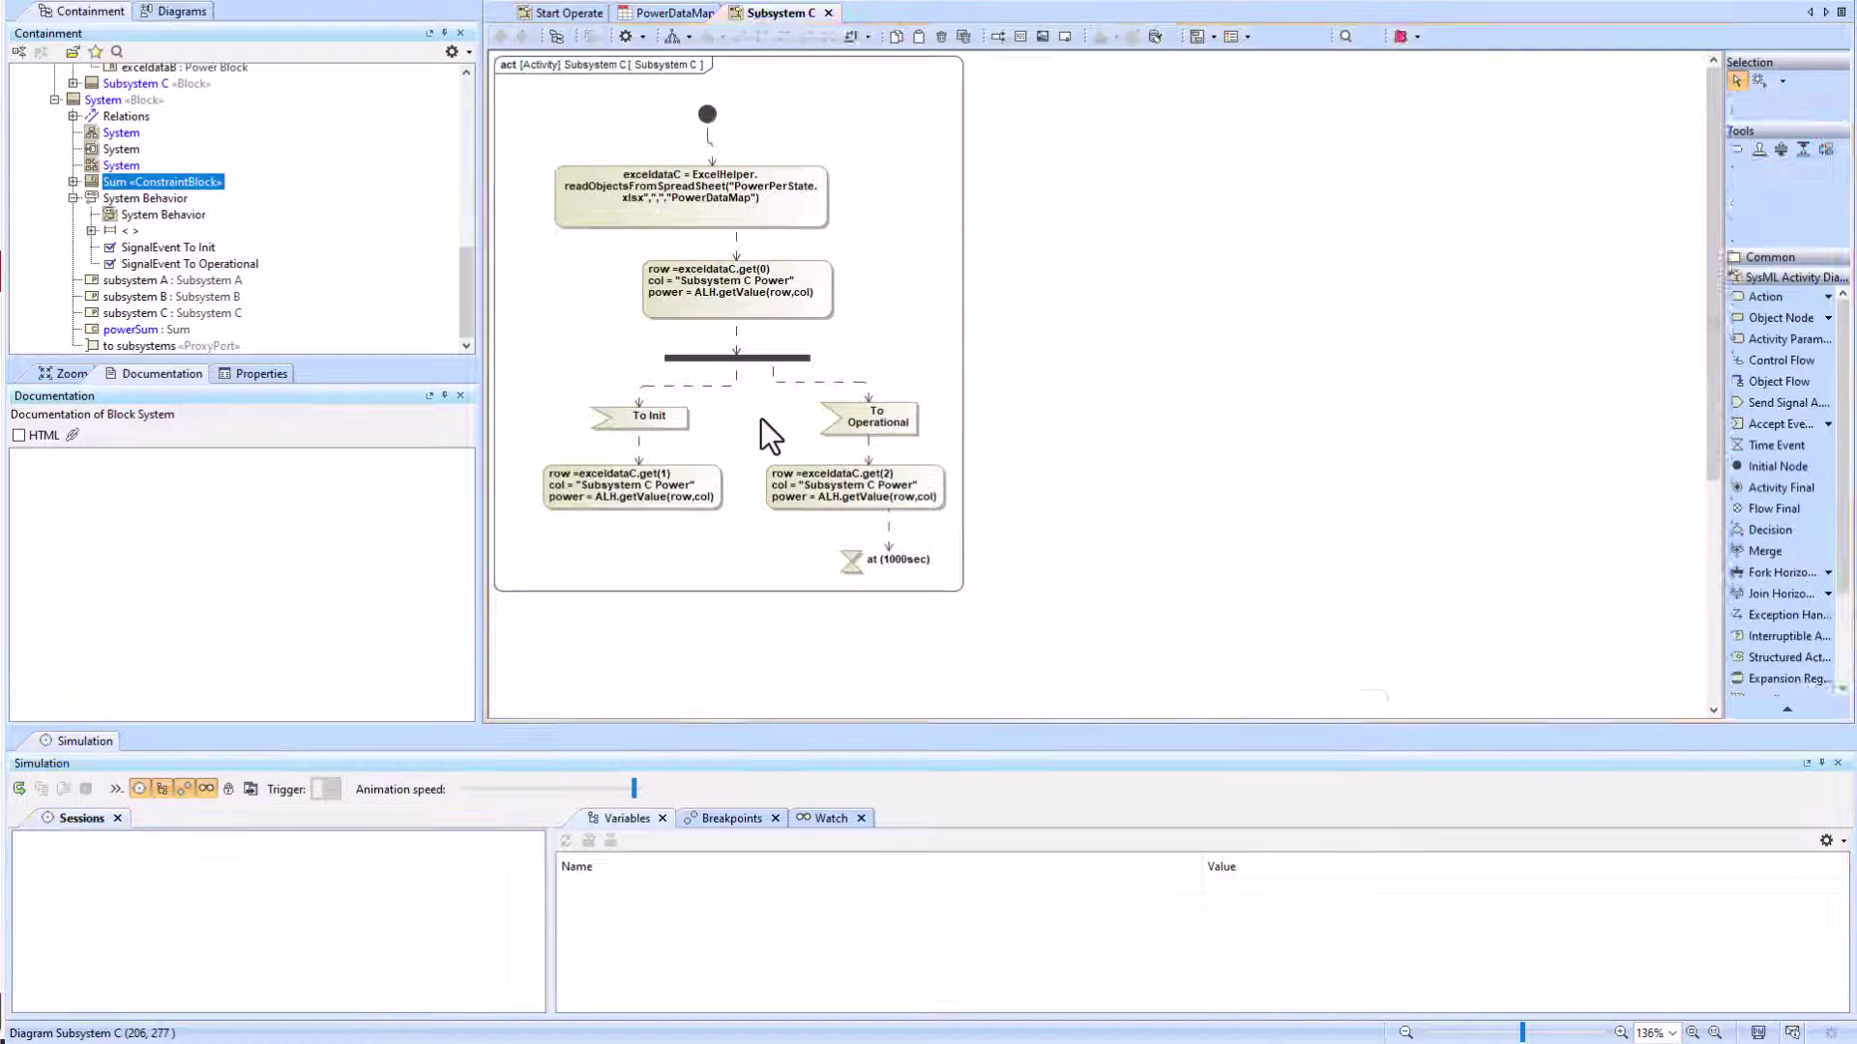
click(1777, 332)
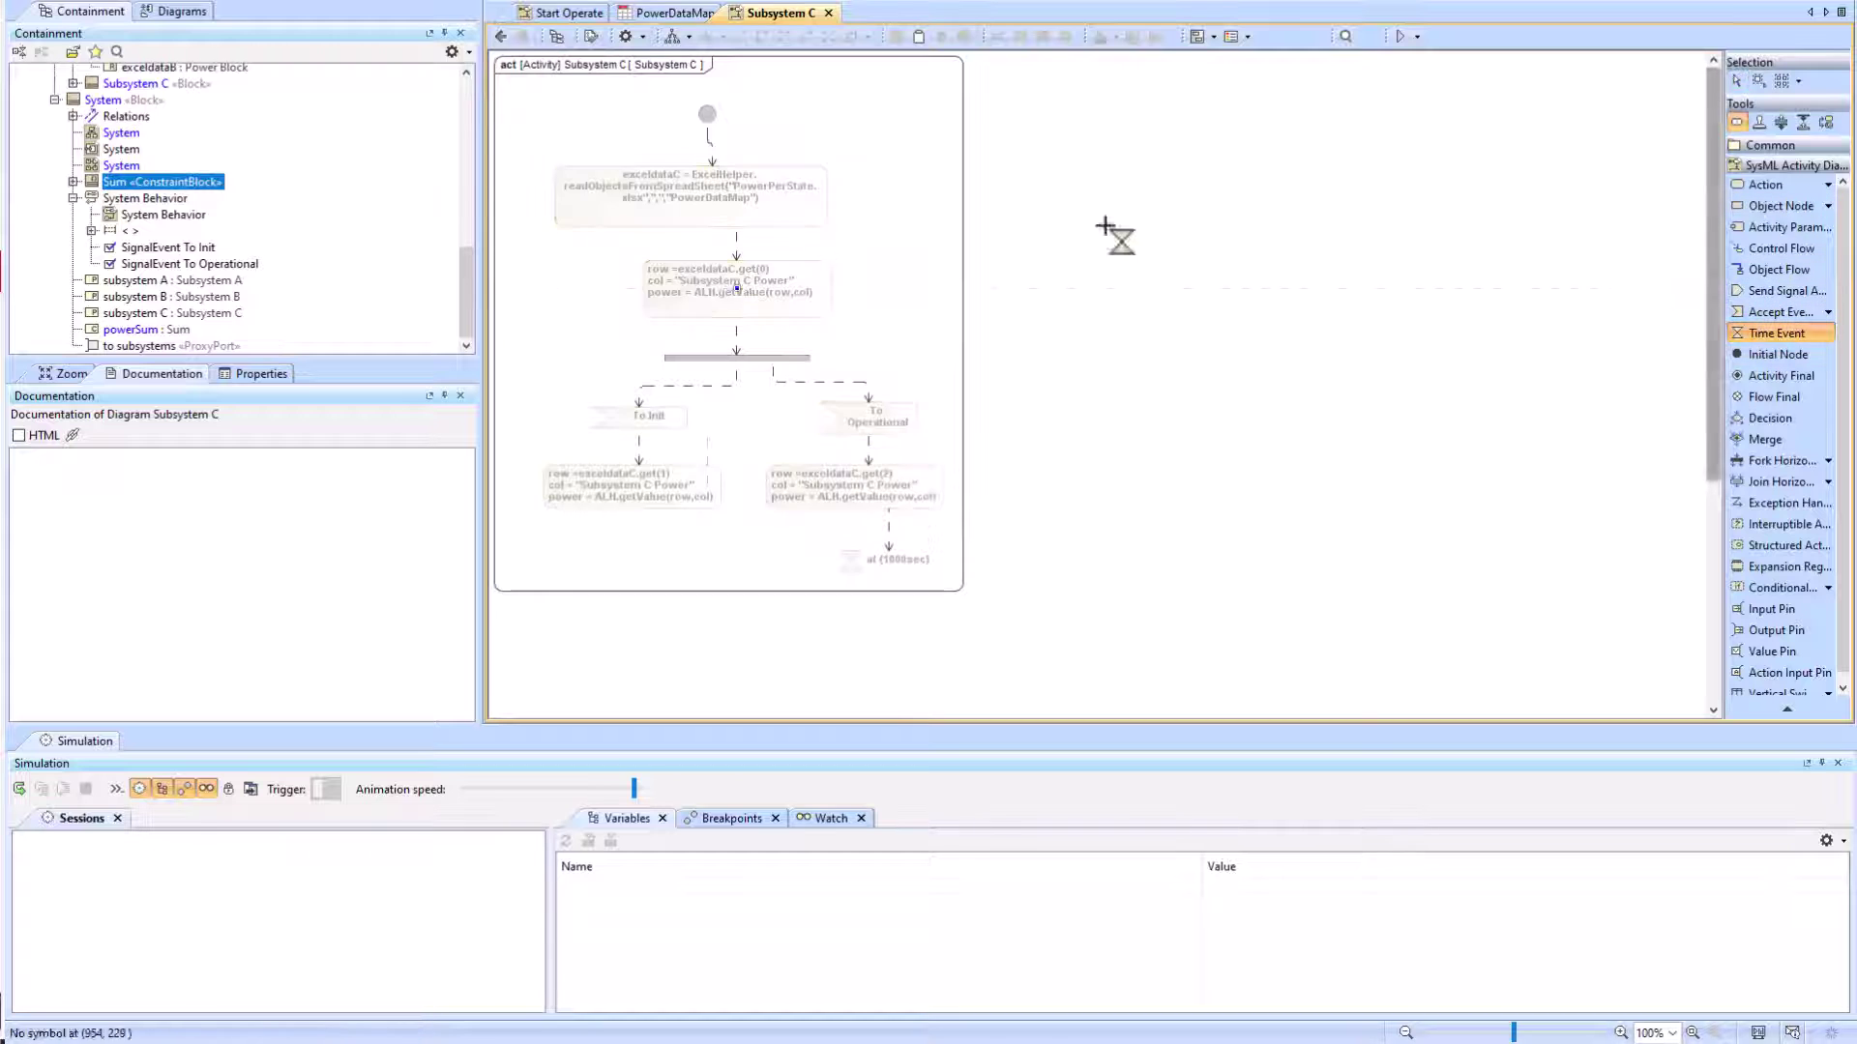
click(711, 155)
click(718, 154)
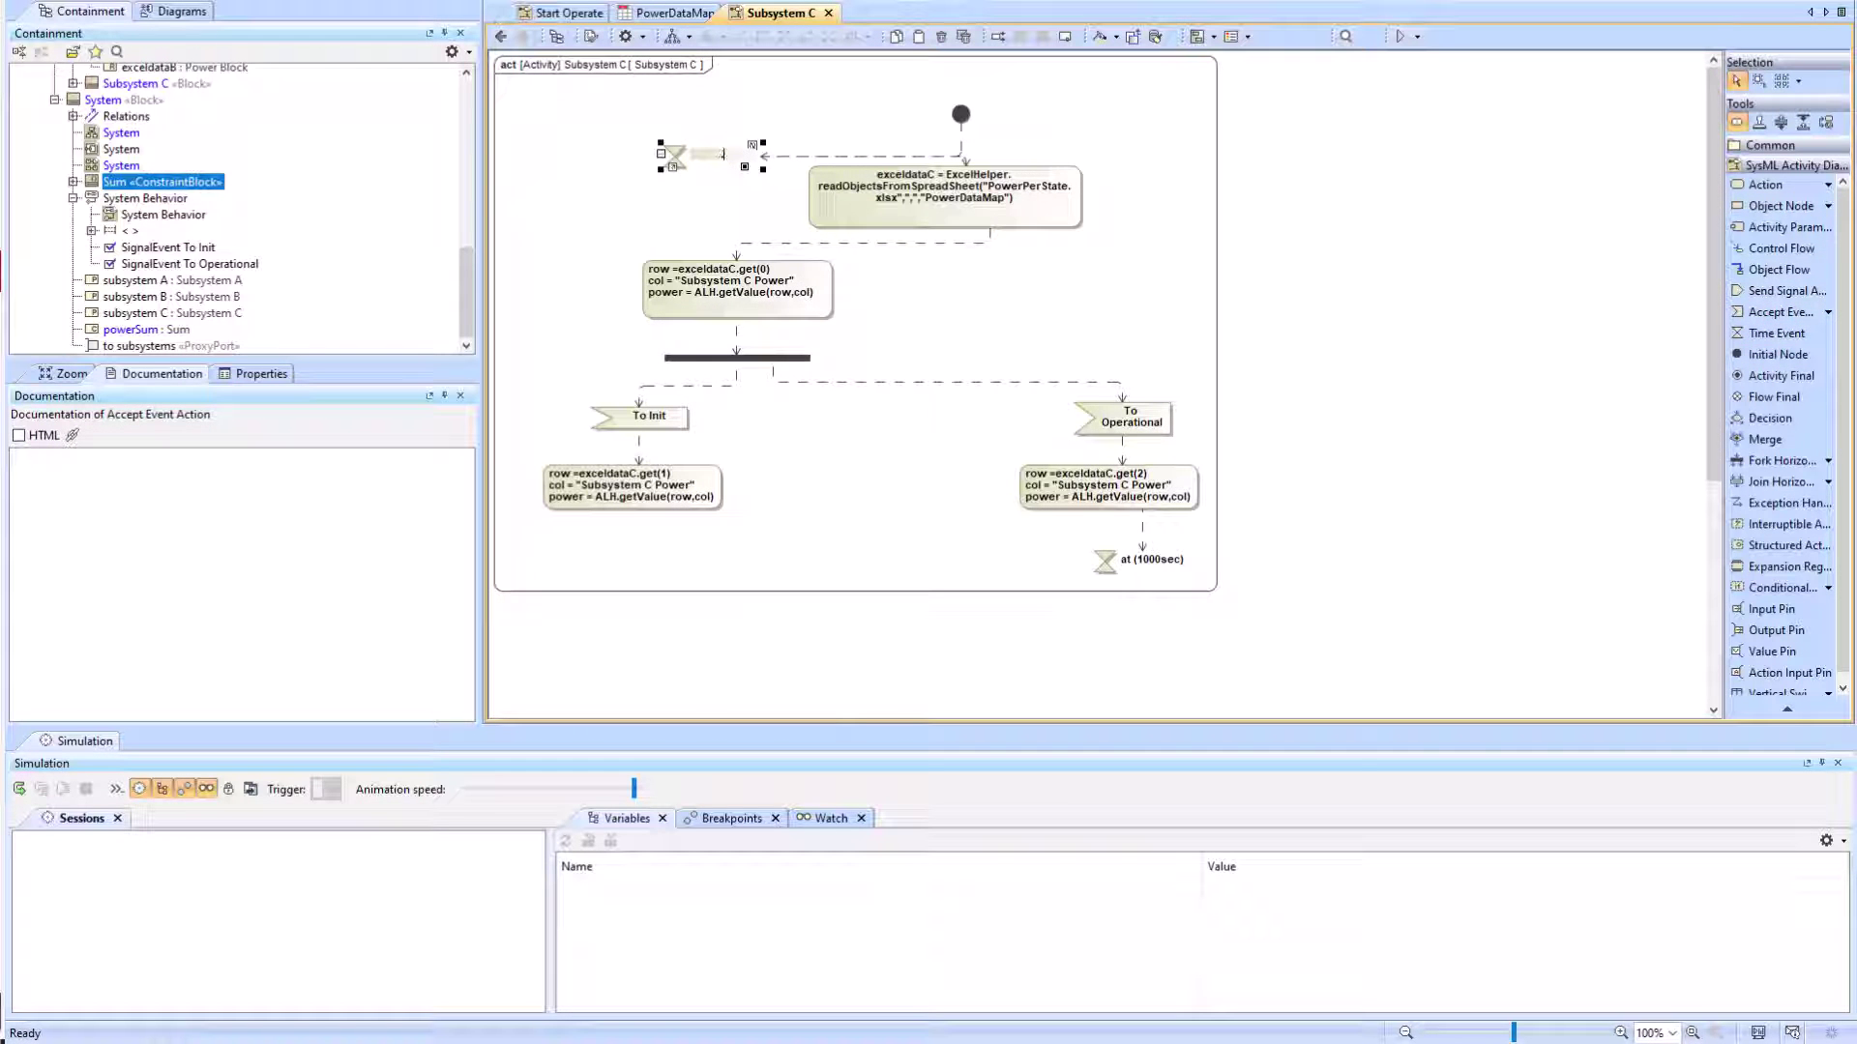
text(1sec)
double_click(723, 154)
text(.3)
Step: Make Subsystem C's new time event relative and align it between the initial node and the Excel reading action
double_click(683, 159)
click(731, 872)
click(713, 1030)
drag(960, 115, 957, 69)
drag(680, 160, 935, 126)
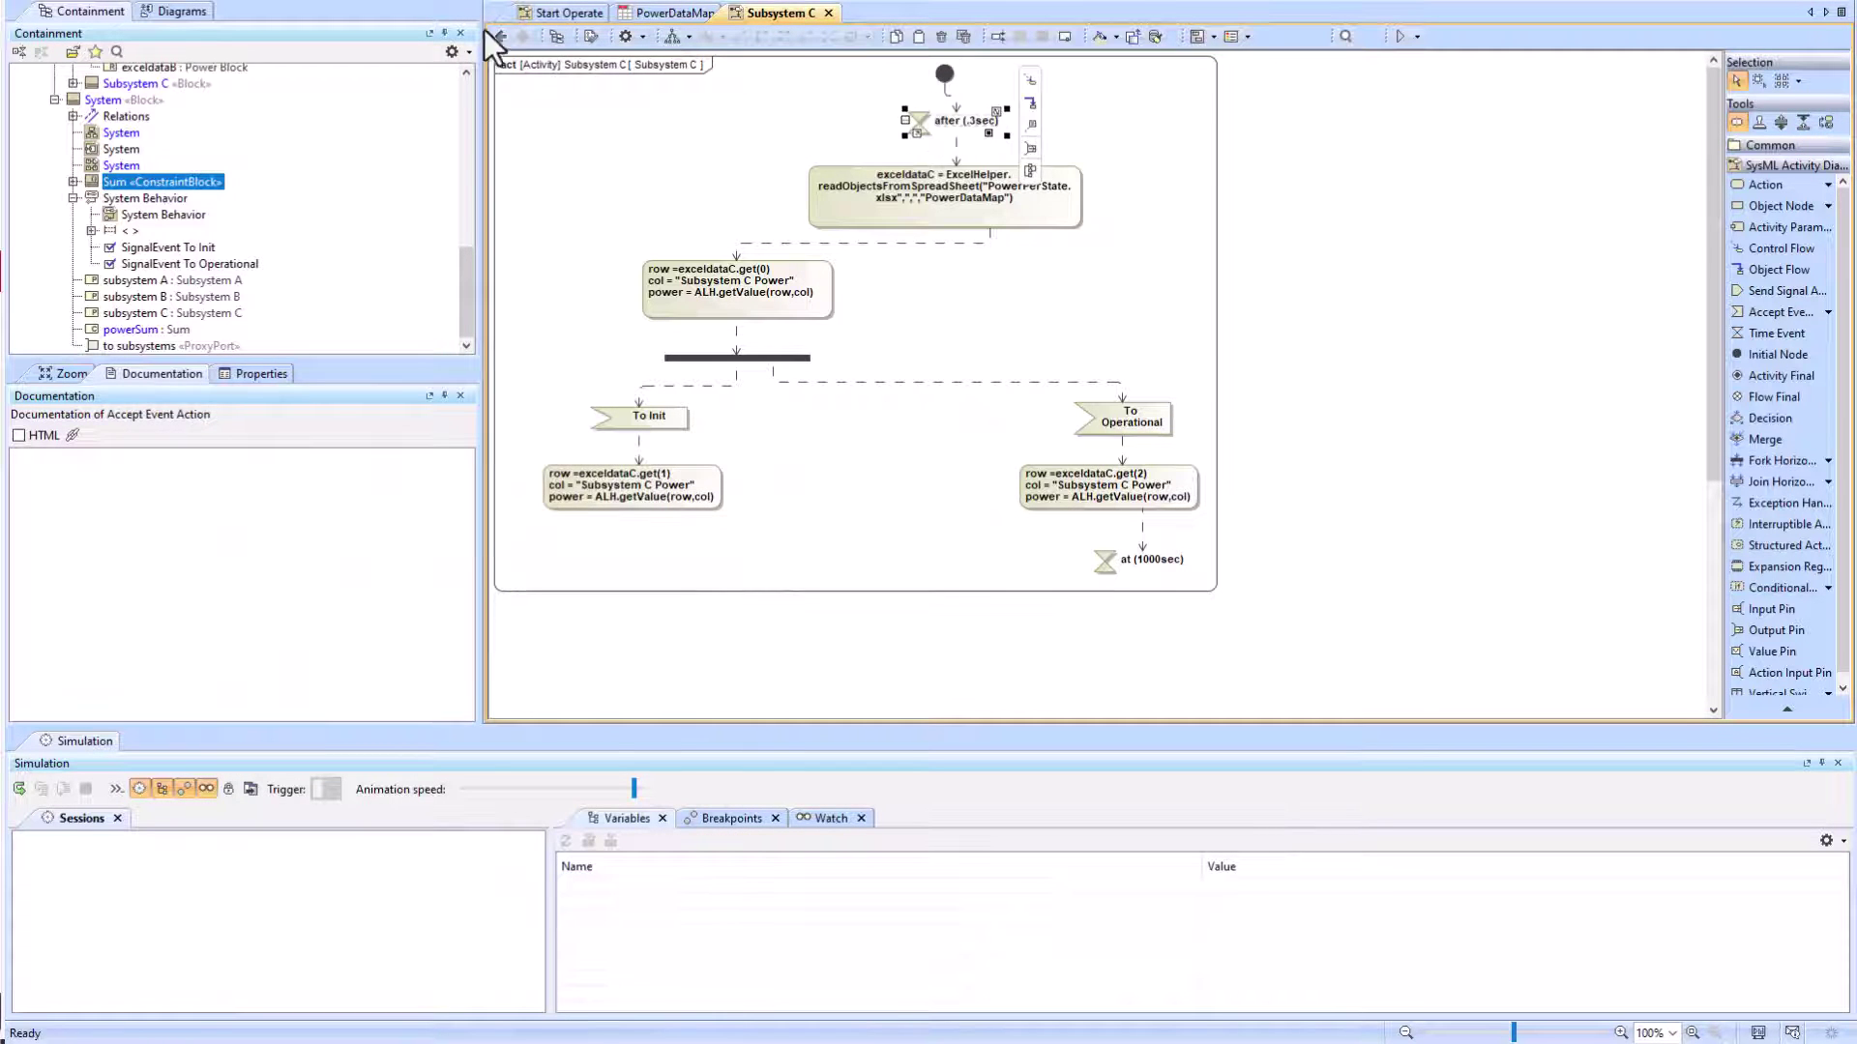
Step: Insert a relative time event of .2sec after the initial node in the Subsystem B activity
click(500, 35)
double_click(1041, 393)
click(1775, 332)
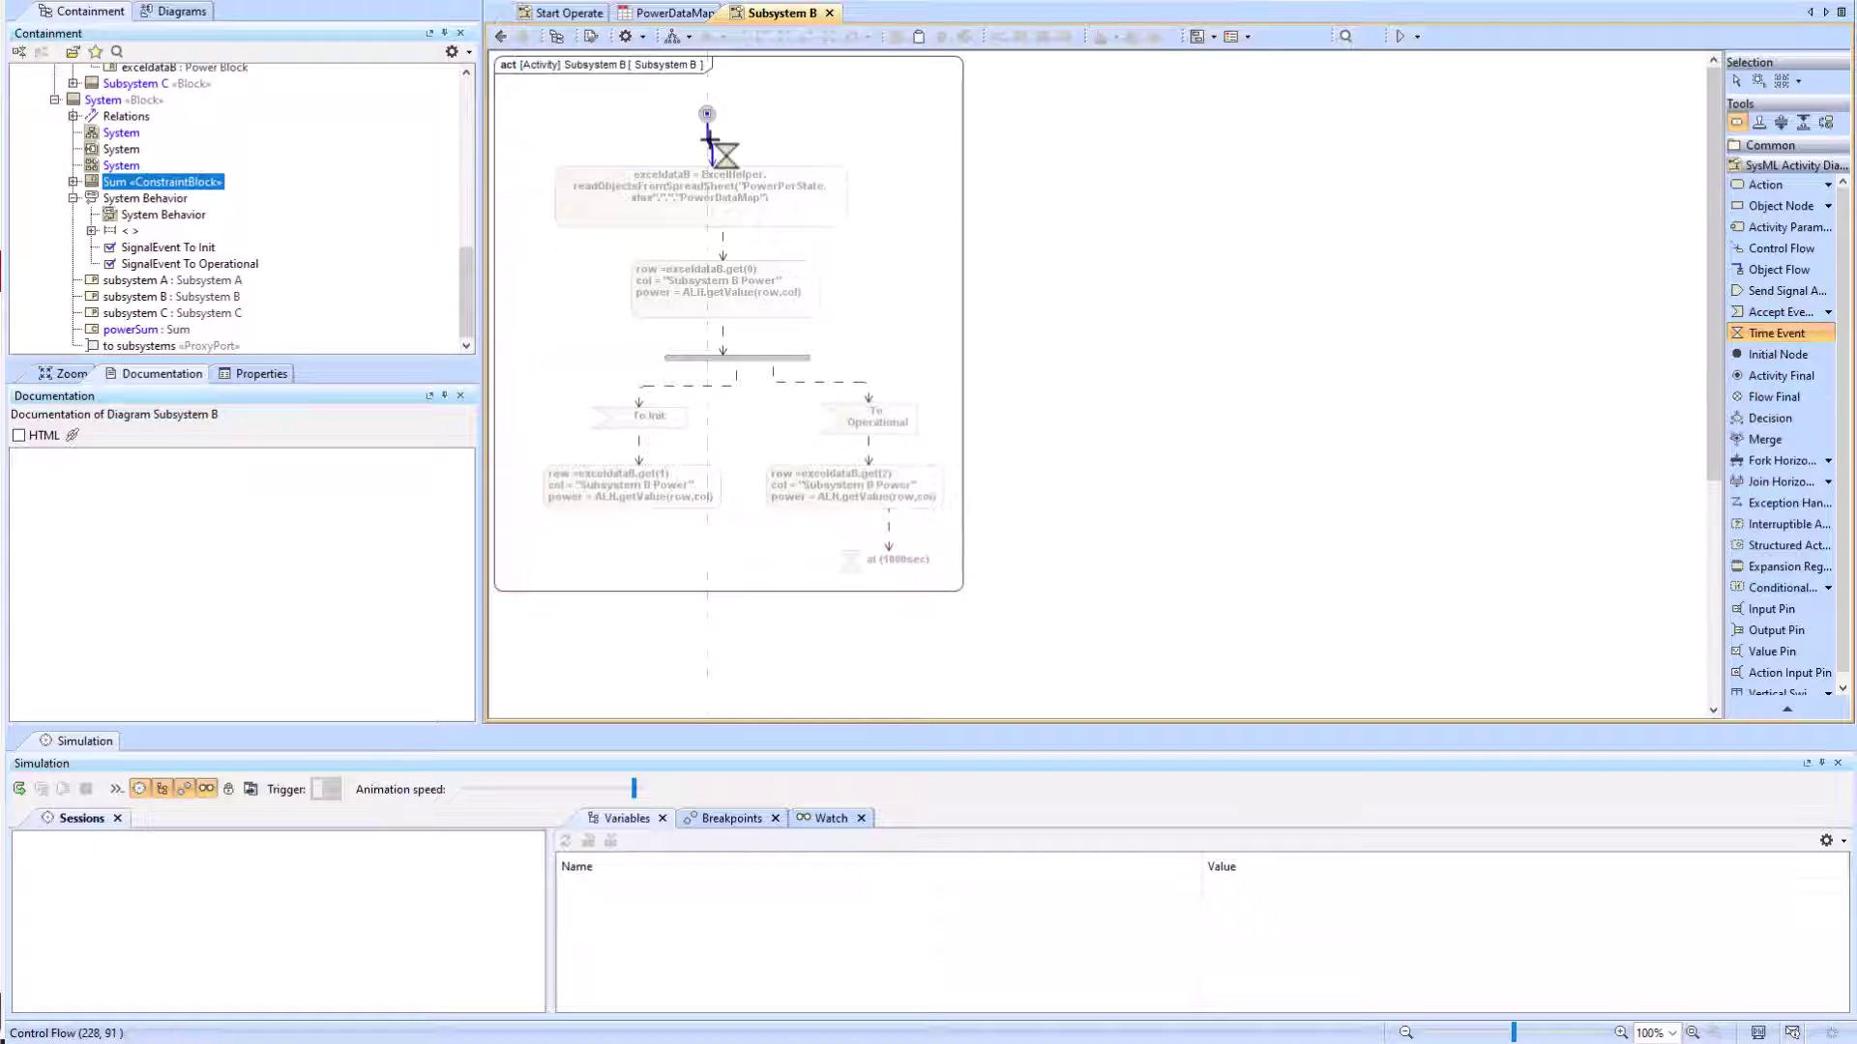
click(711, 145)
text(.2sec)
double_click(676, 158)
click(731, 869)
click(713, 1031)
Step: Insert a relative time event of .1sec after the initial node in the Subsystem A activity
click(500, 35)
double_click(1472, 400)
click(1779, 311)
click(712, 147)
text(.1sec)
click(706, 128)
double_click(680, 150)
click(729, 866)
click(716, 1027)
click(704, 1030)
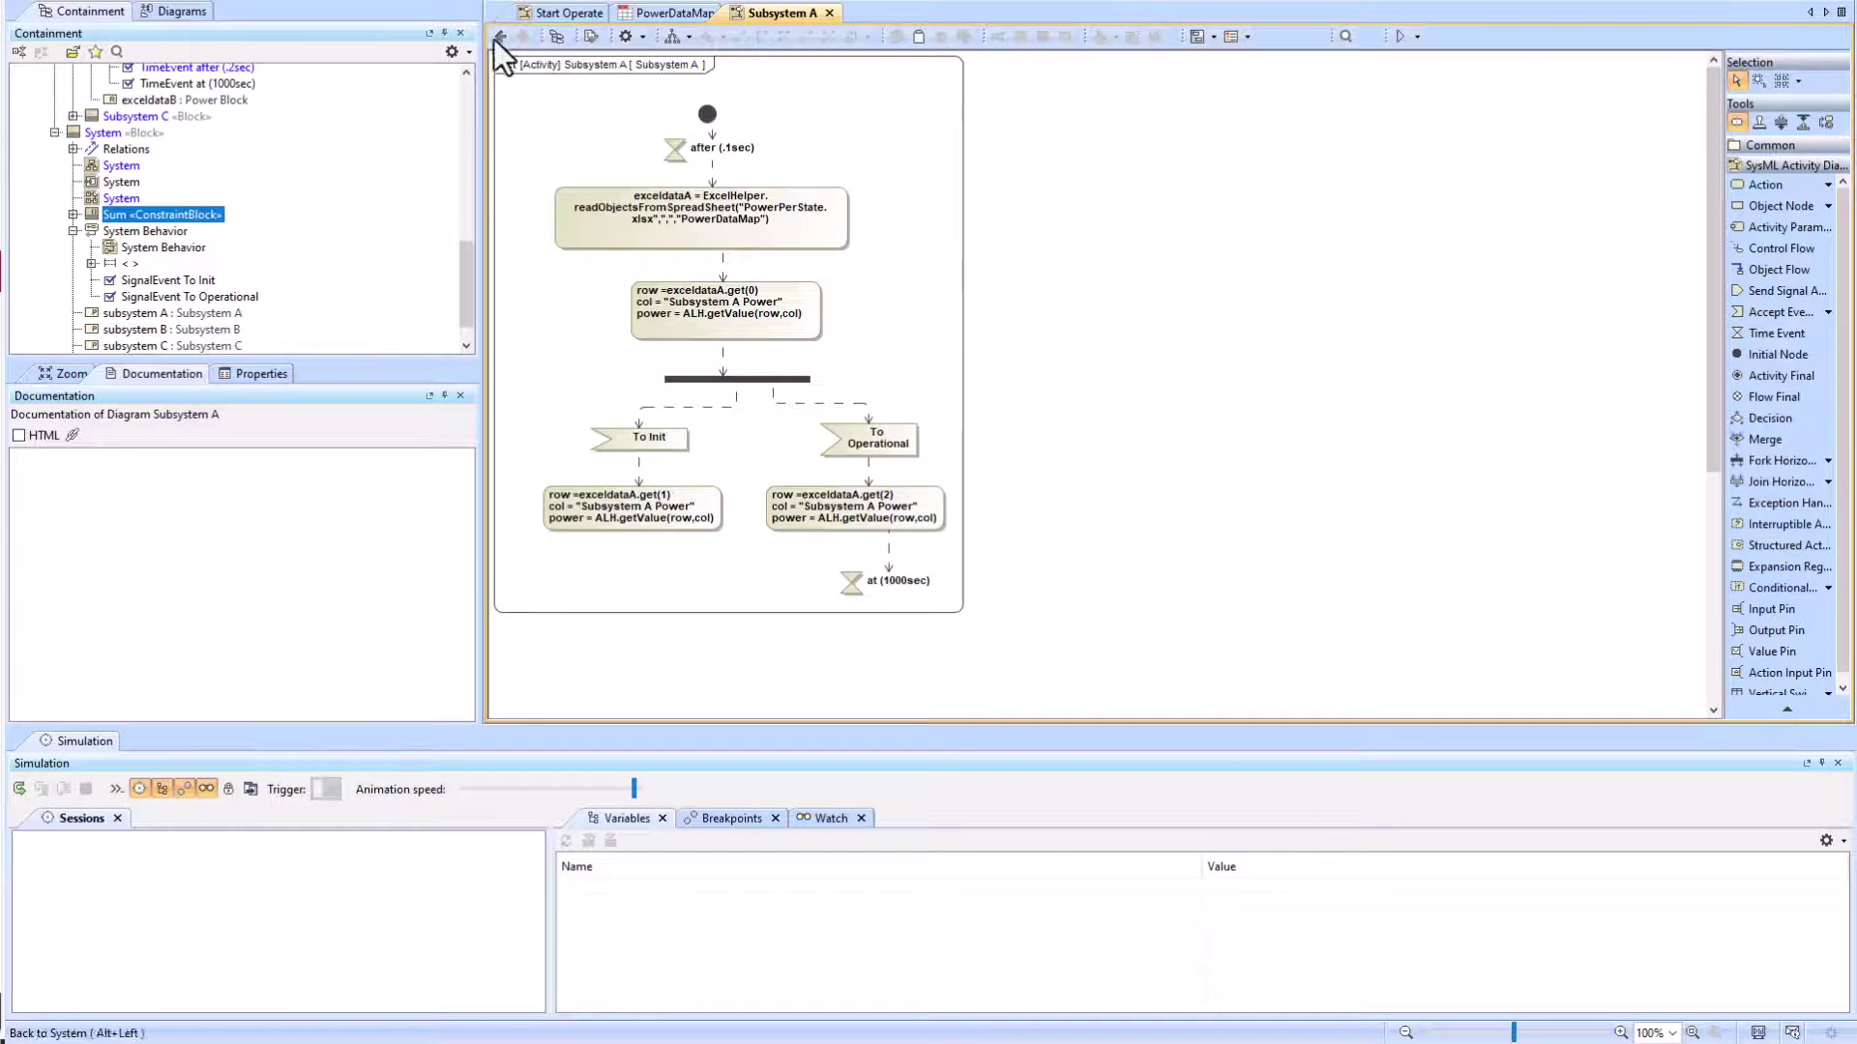
Step: Simulate the System block and examine the embedded parametric diagram's power values in the Off state
click(499, 36)
click(1400, 36)
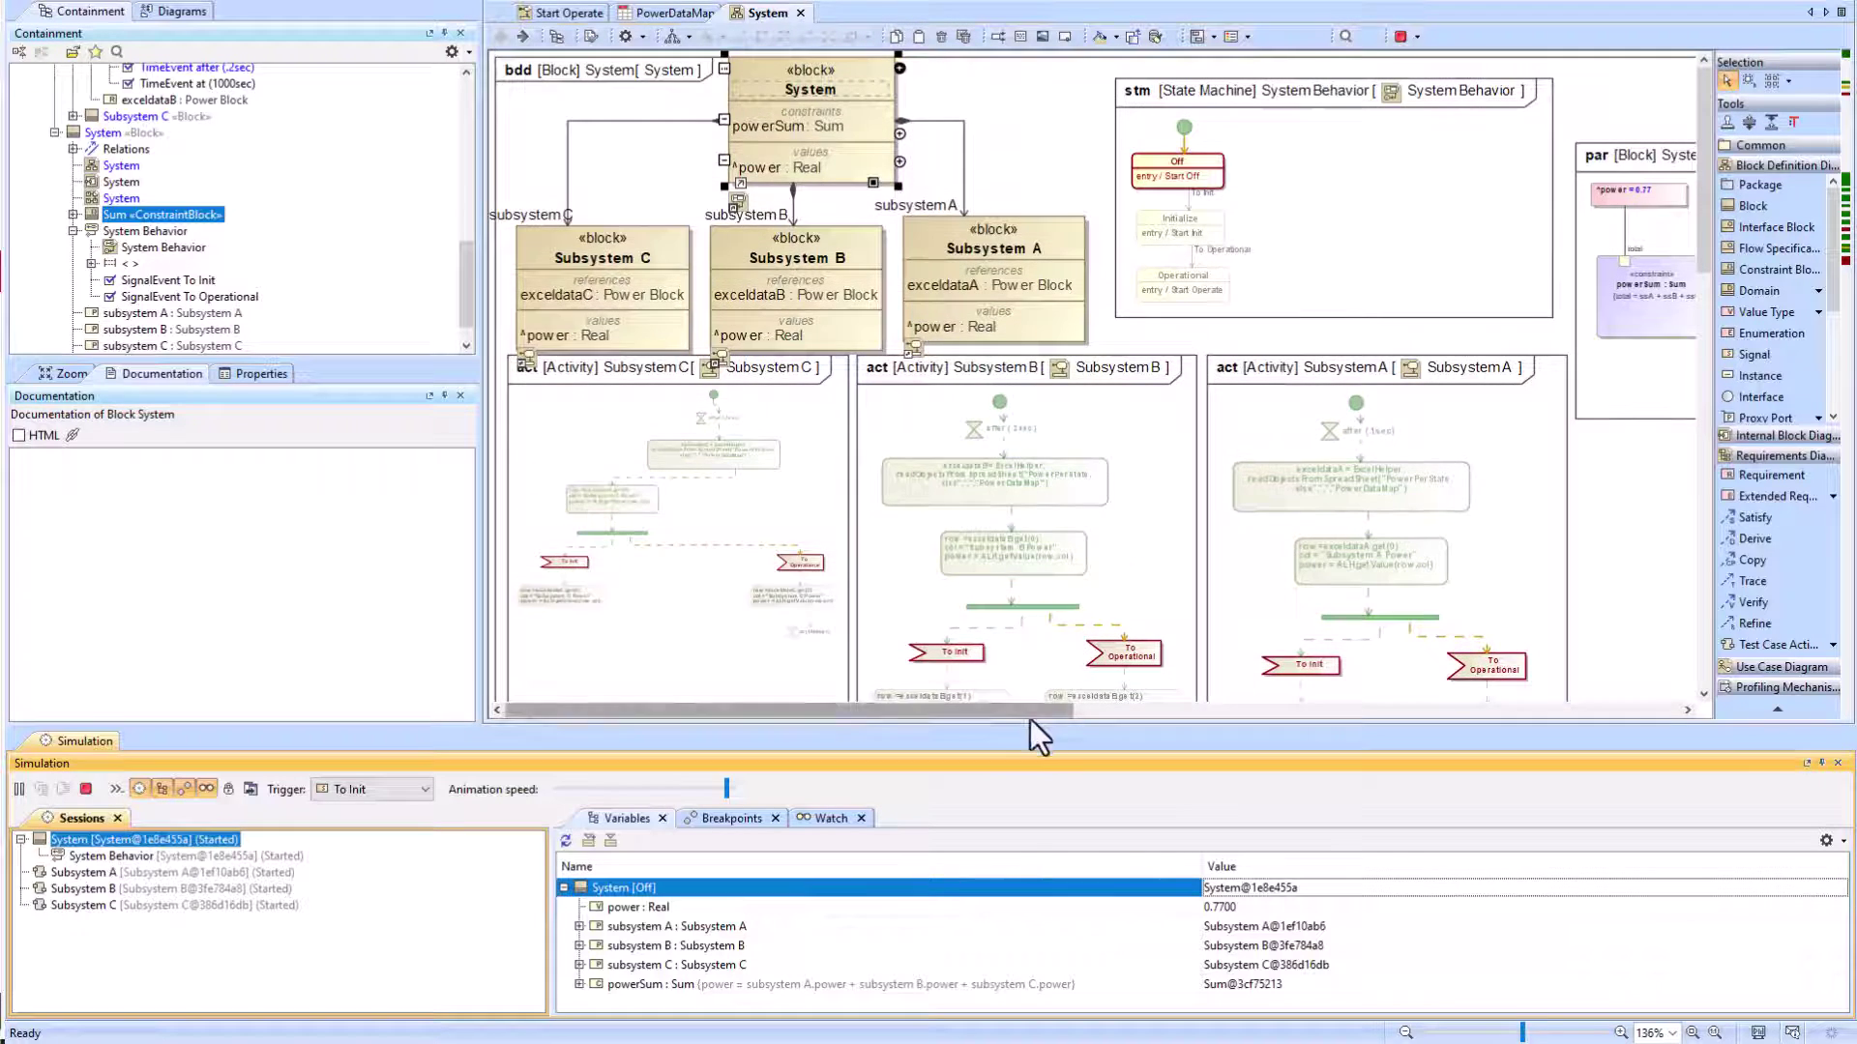
drag(1029, 716, 1284, 715)
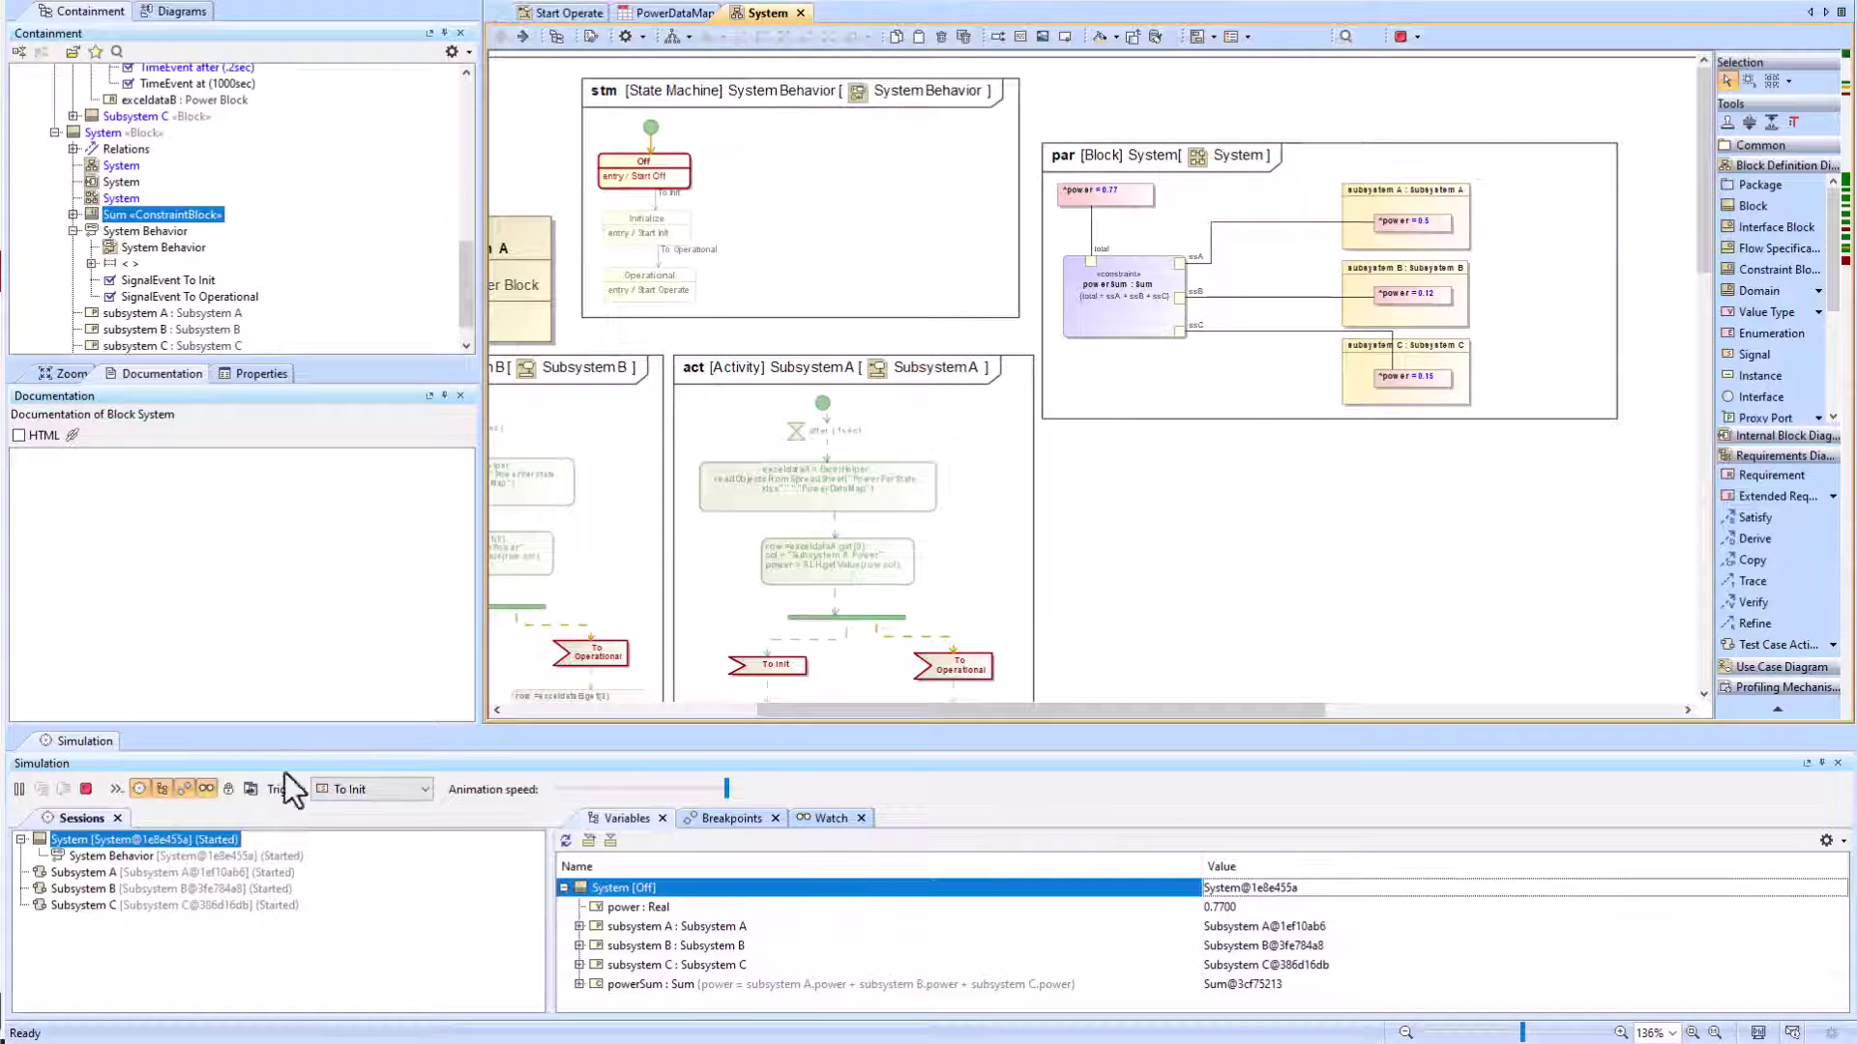
Step: Send the To Init signal and examine powerSum's ssA, ssB, ssC and total values in an enlarged Simulation window
click(372, 789)
click(368, 807)
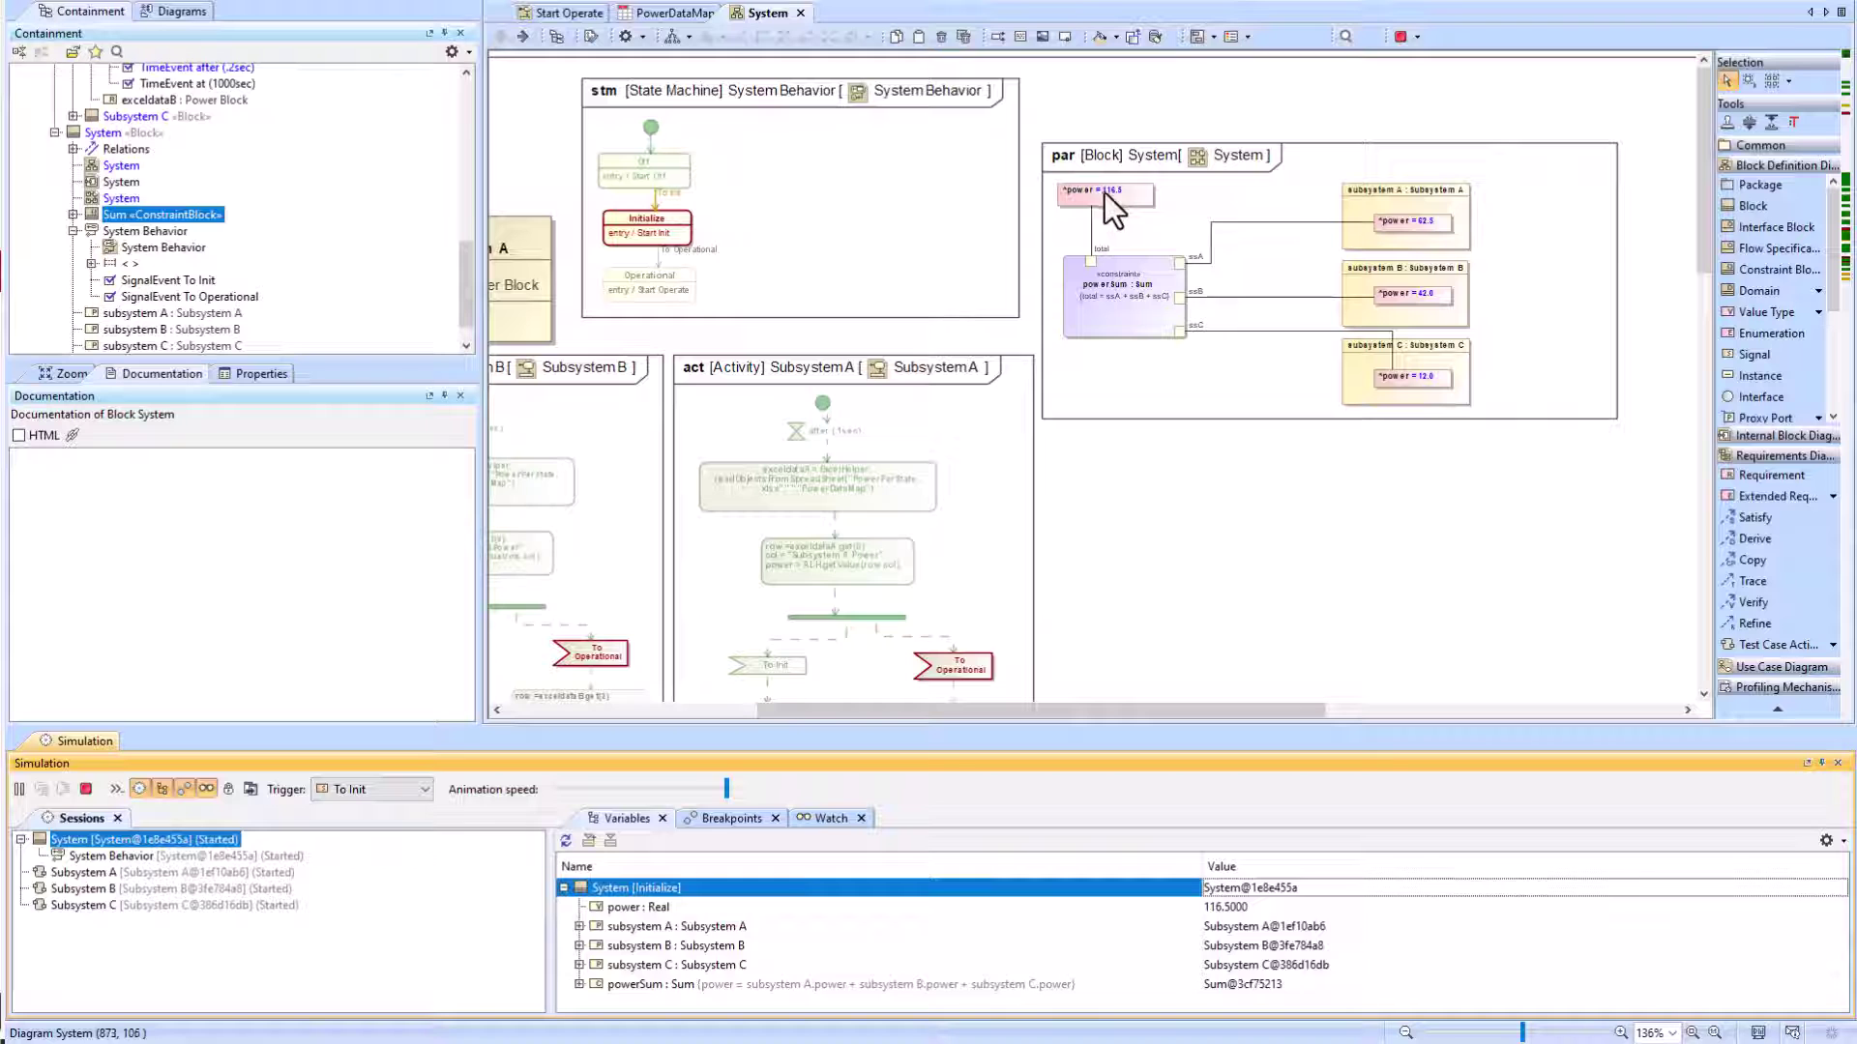
click(578, 985)
scroll(600, 909, up, 2)
click(617, 886)
drag(697, 727, 928, 430)
Step: Send the To Operational signal, check powerSum's values and terminate the simulation
click(373, 491)
click(398, 538)
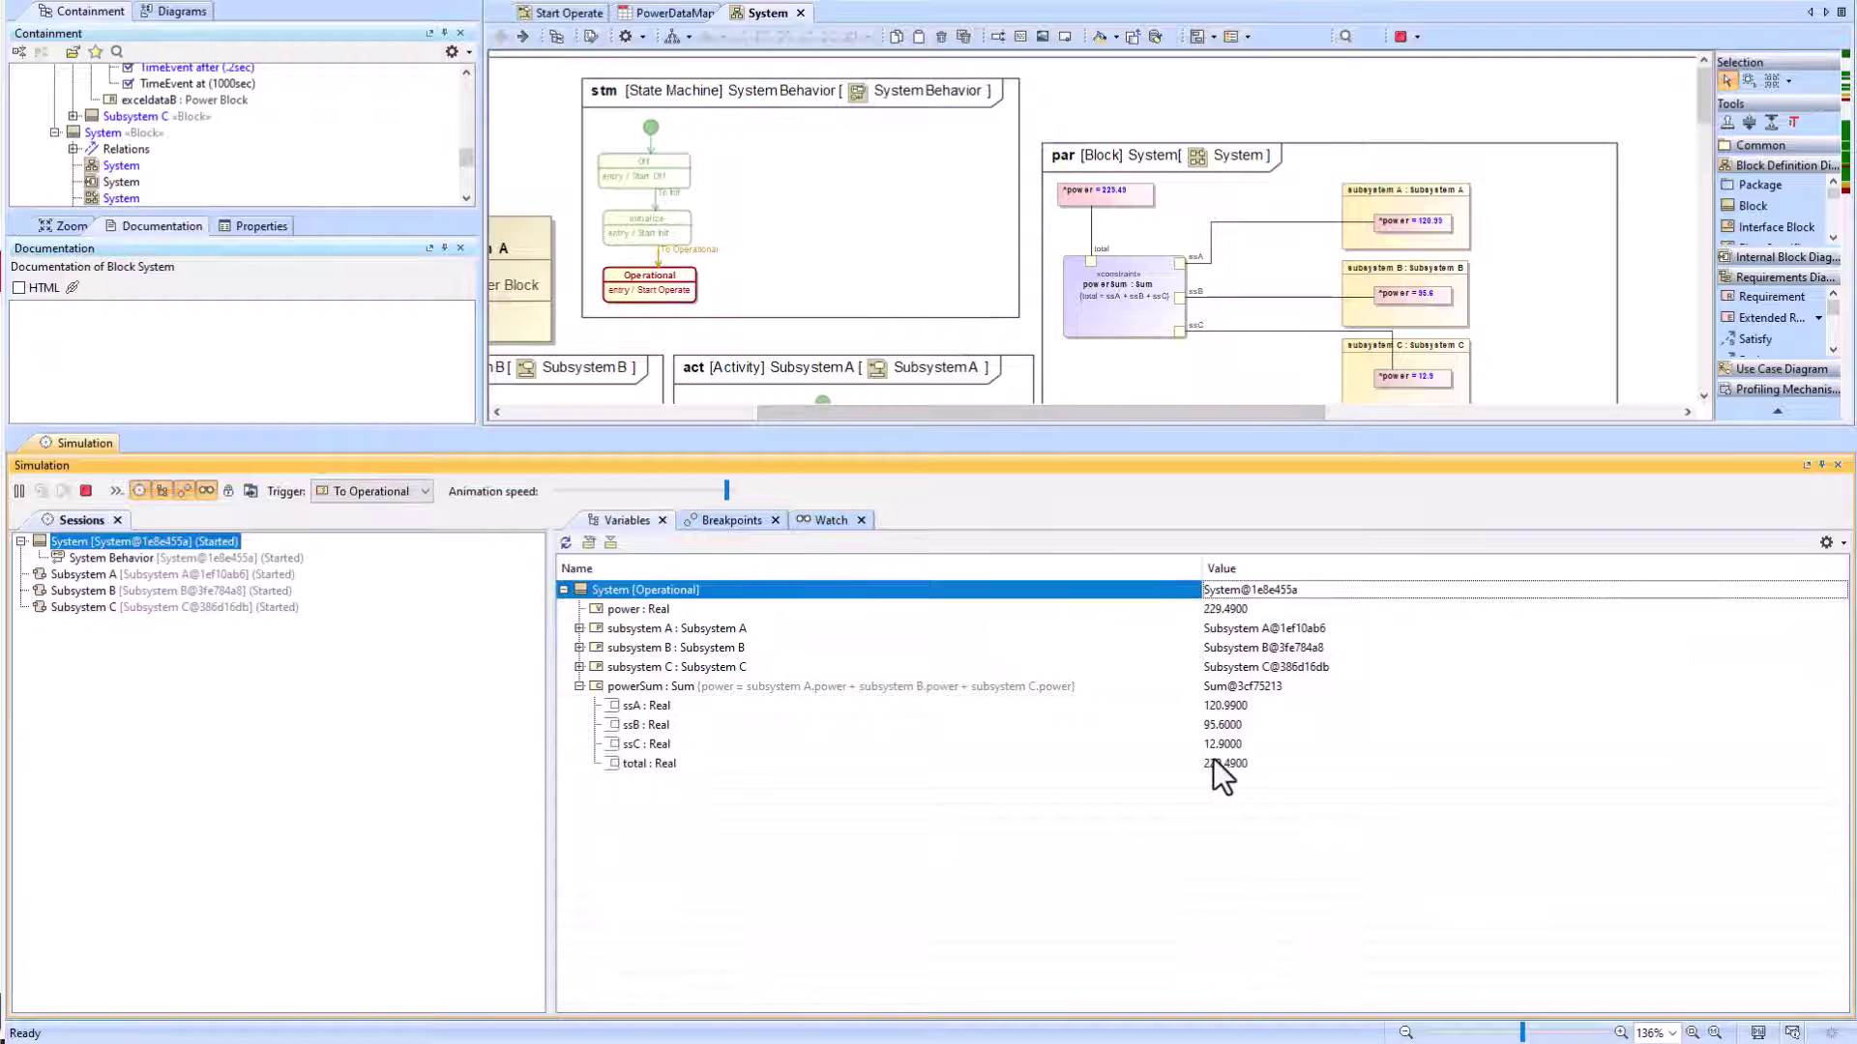
click(86, 491)
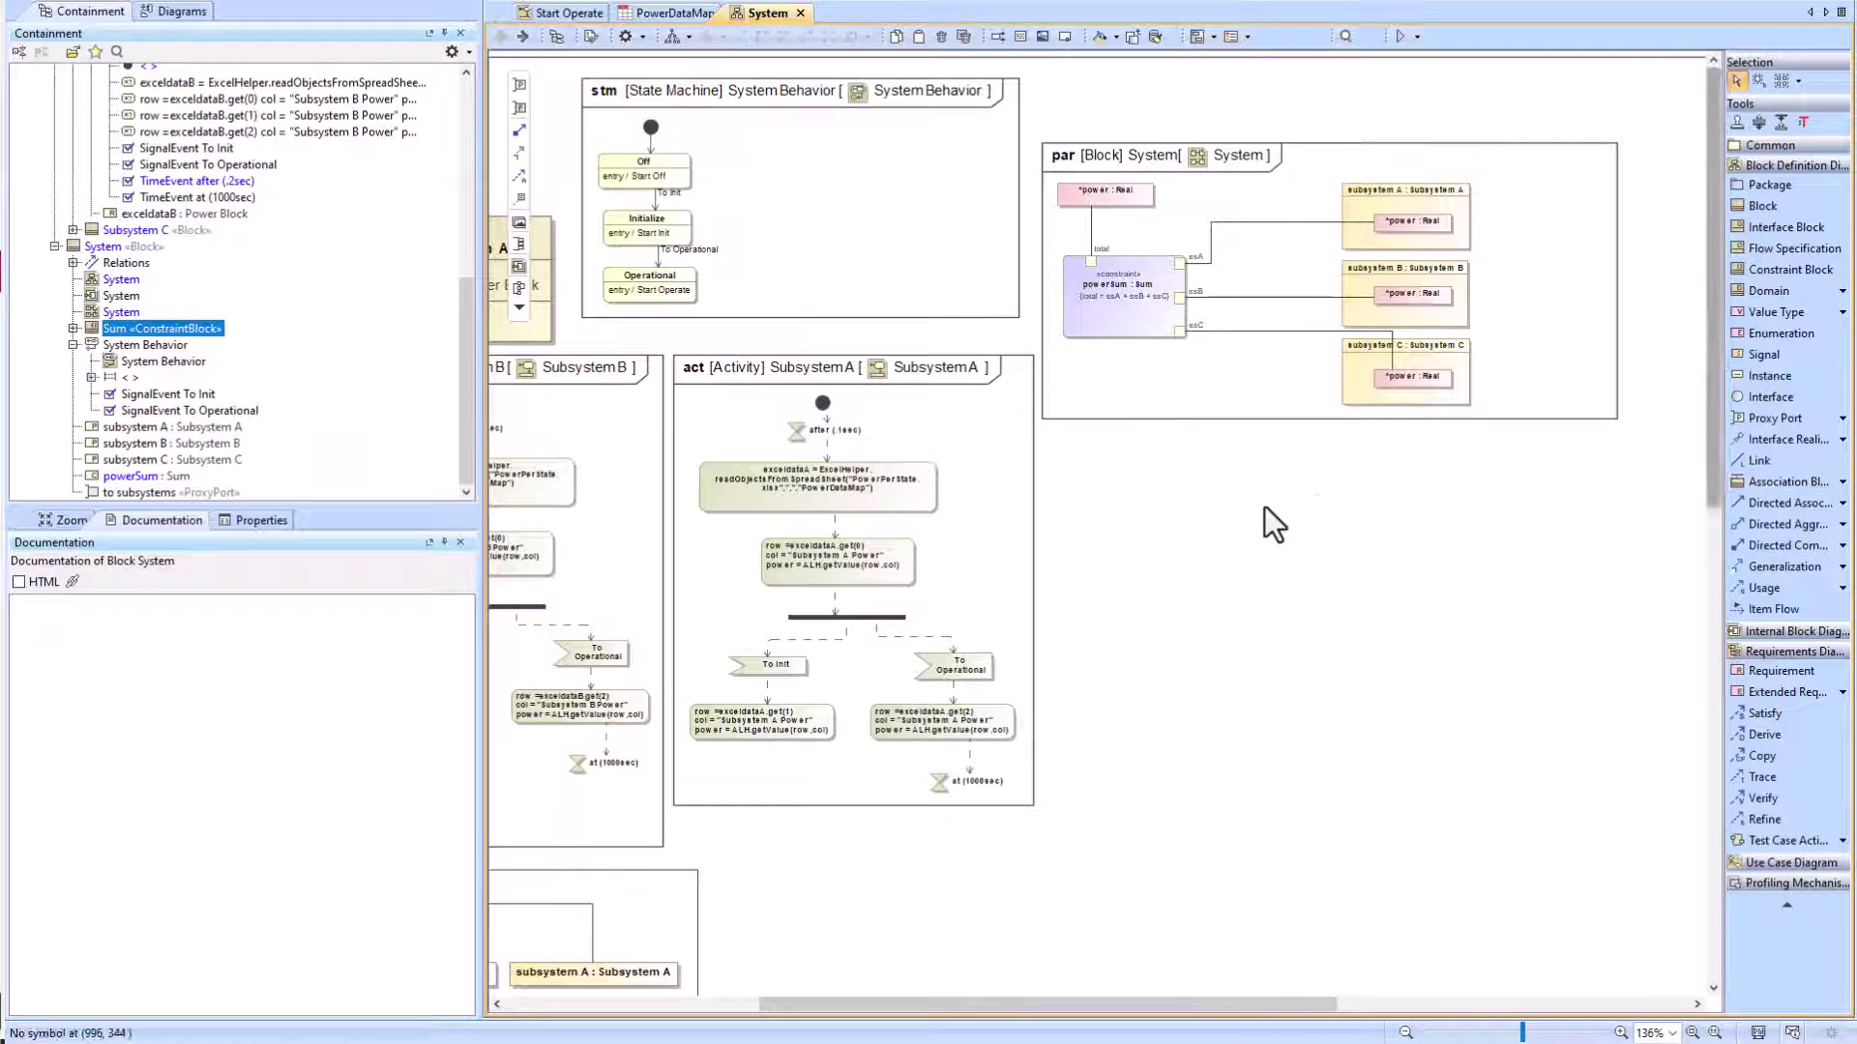
Step: Delete the embedded parametric diagram and the Sum constraint block from the model
drag(971, 1004, 1277, 1012)
click(1127, 193)
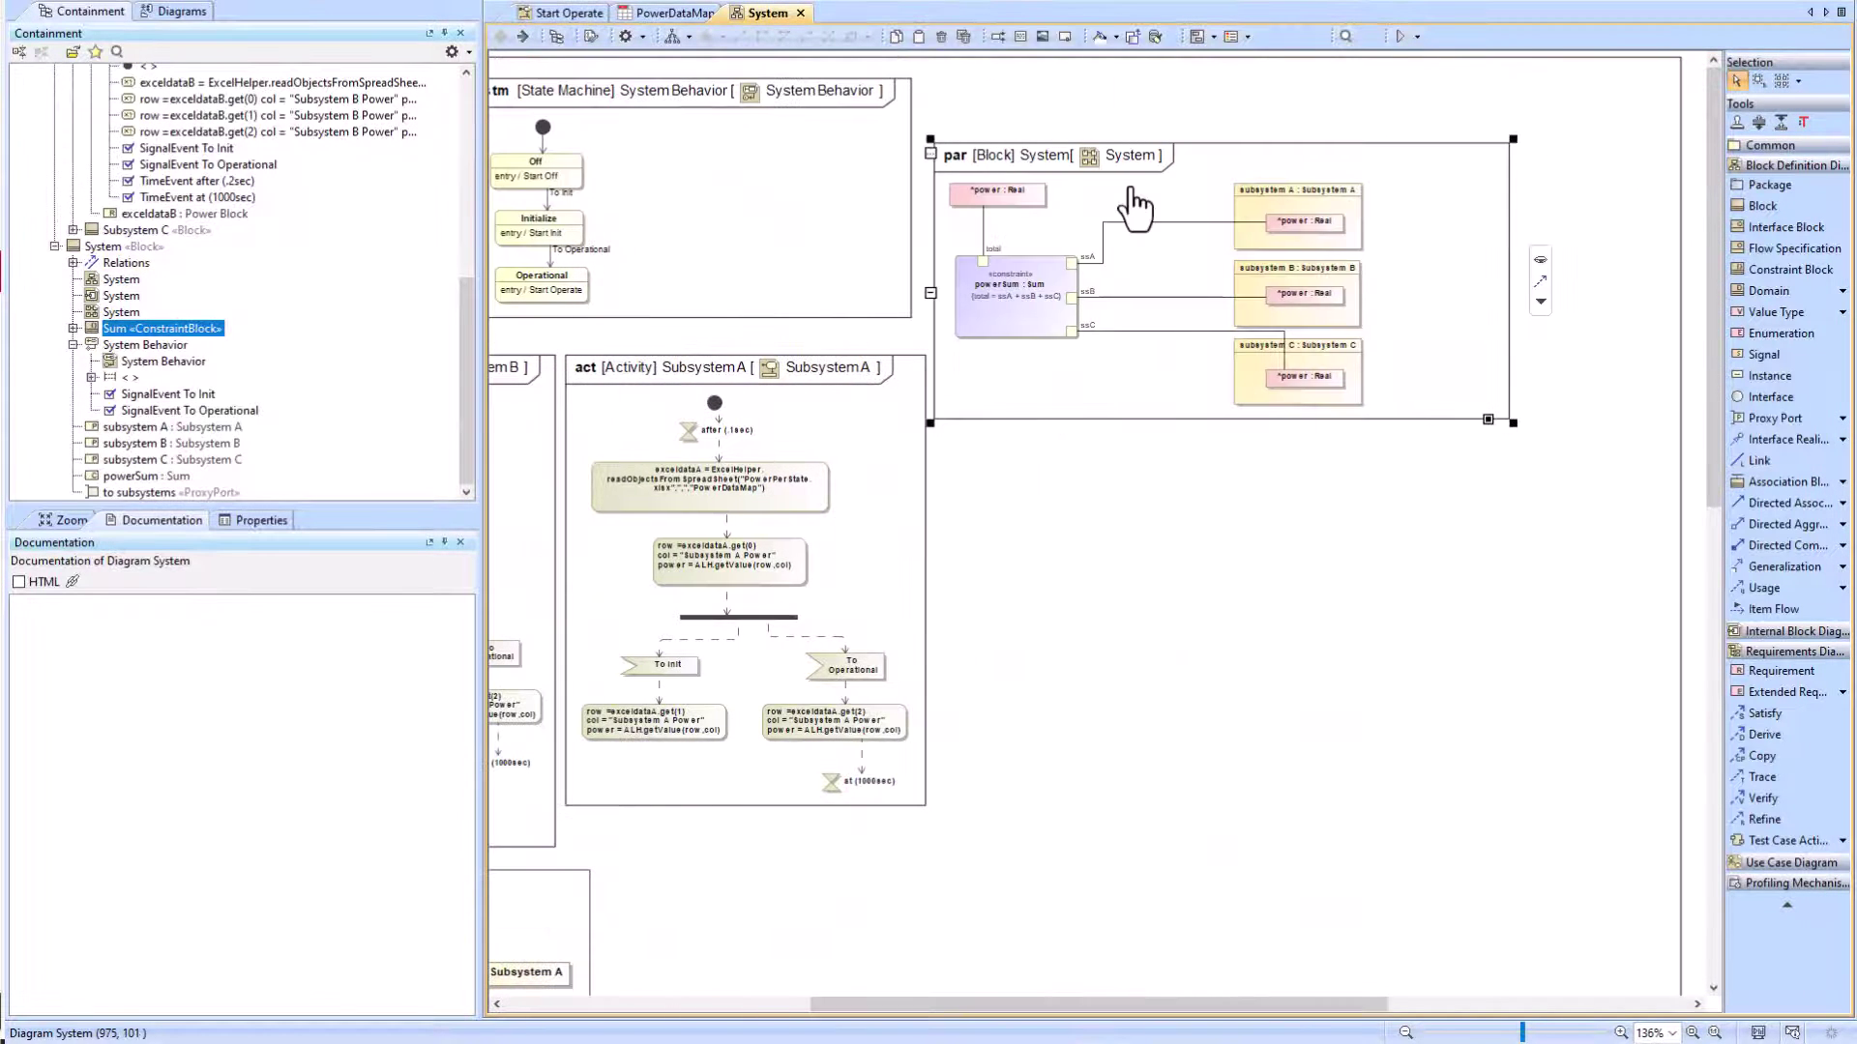
key(alt+b)
key(Delete)
key(Delete)
click(1126, 57)
drag(1681, 57, 957, 60)
Step: Add a reference property named exceldata to the System block
right_click(861, 82)
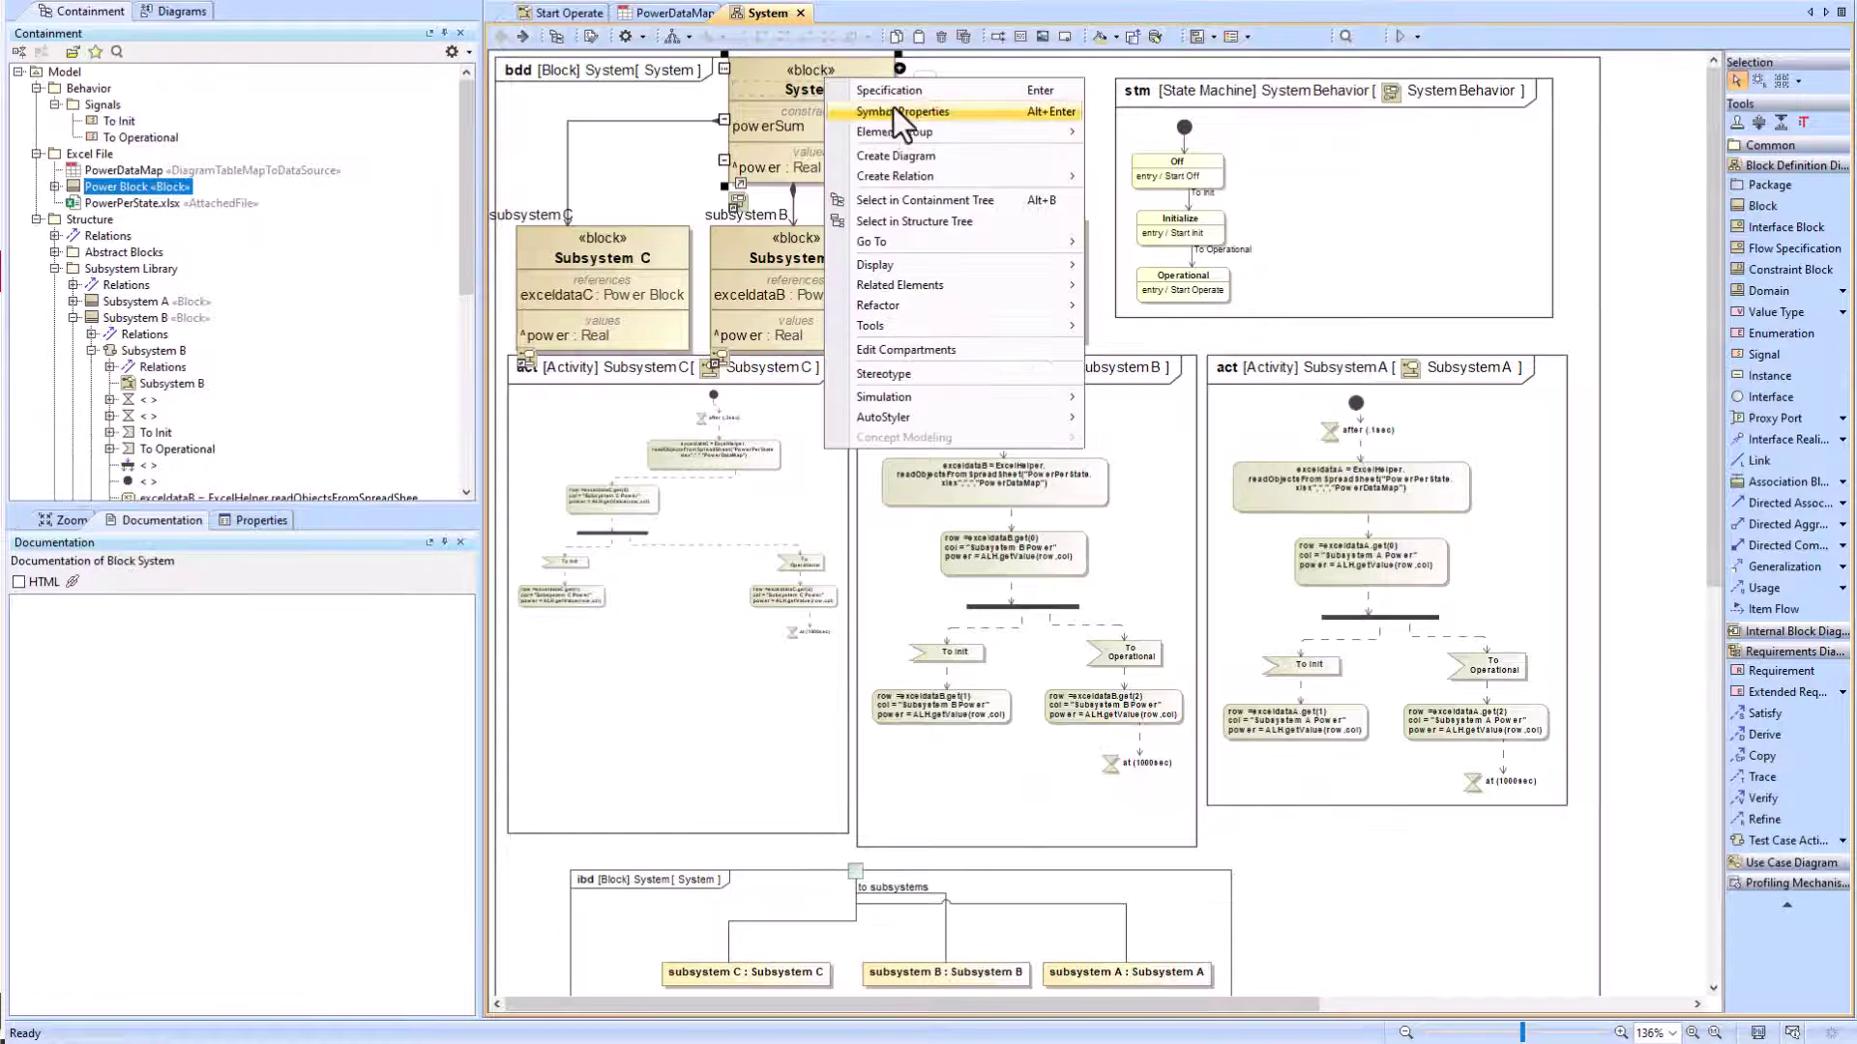
click(890, 92)
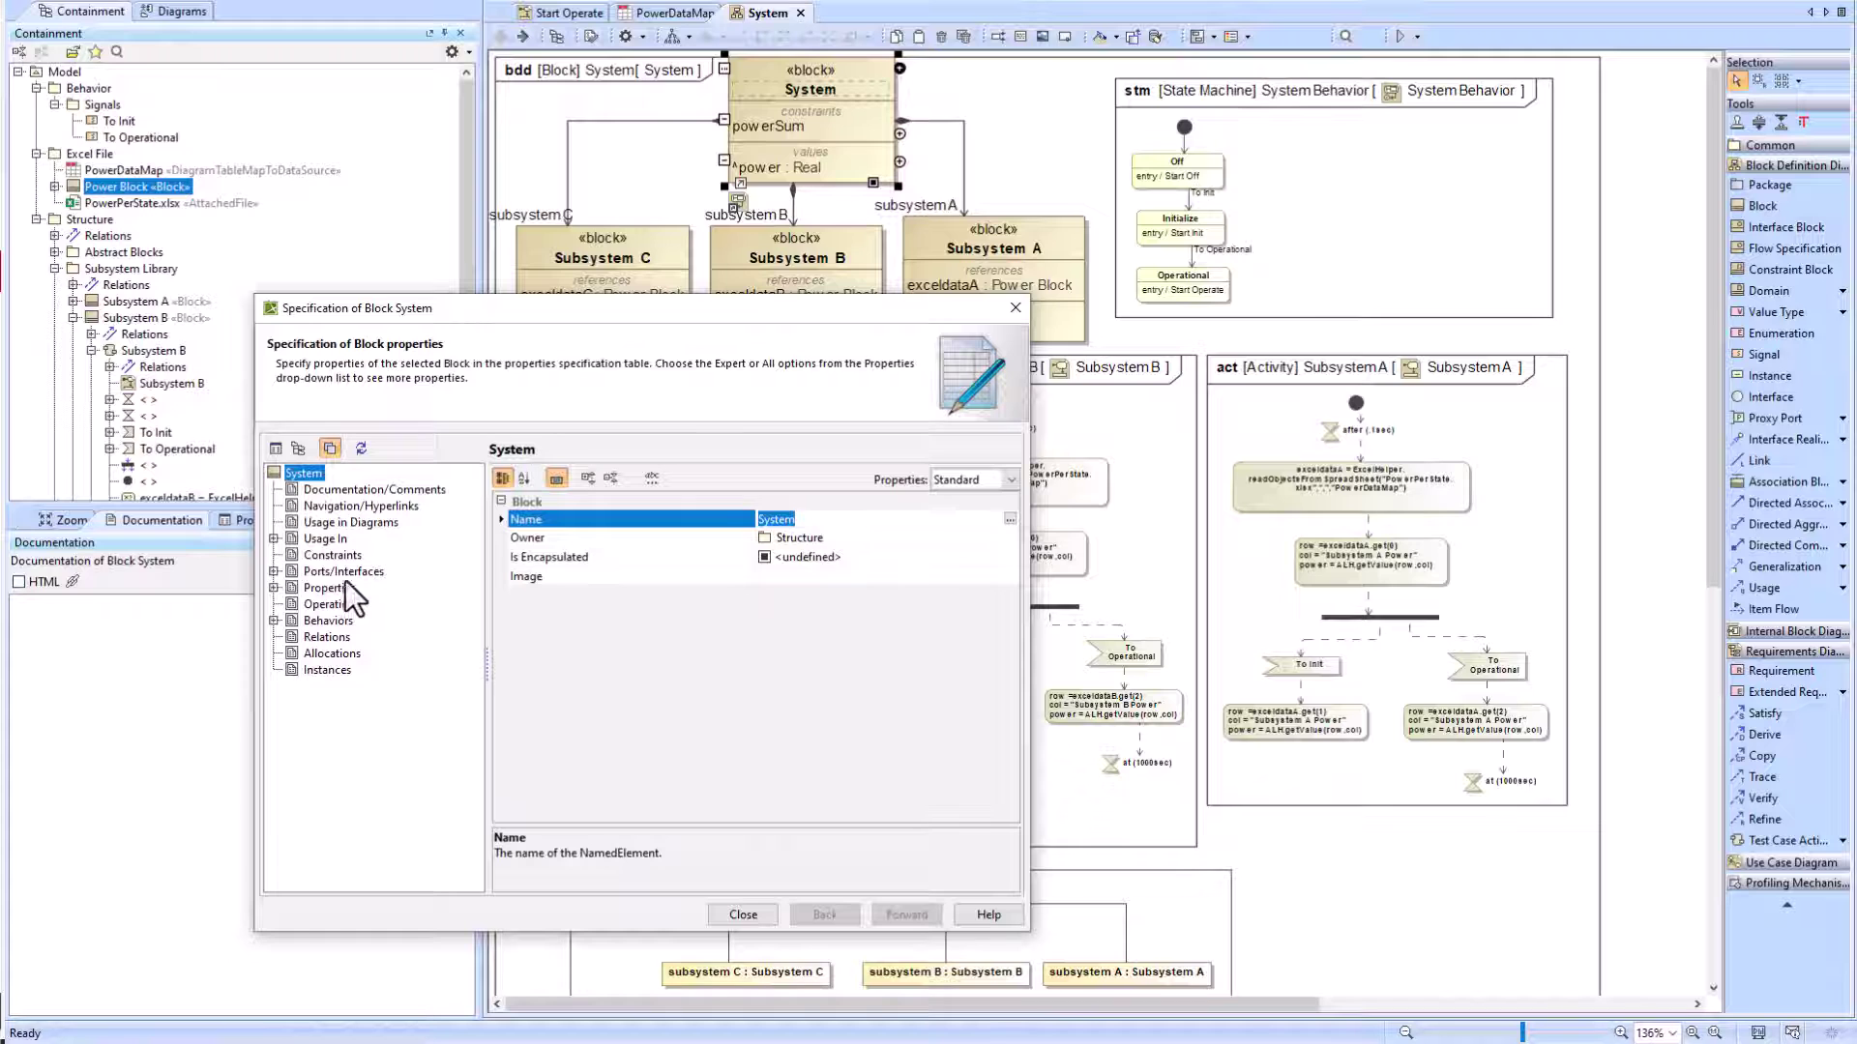
click(321, 590)
click(801, 875)
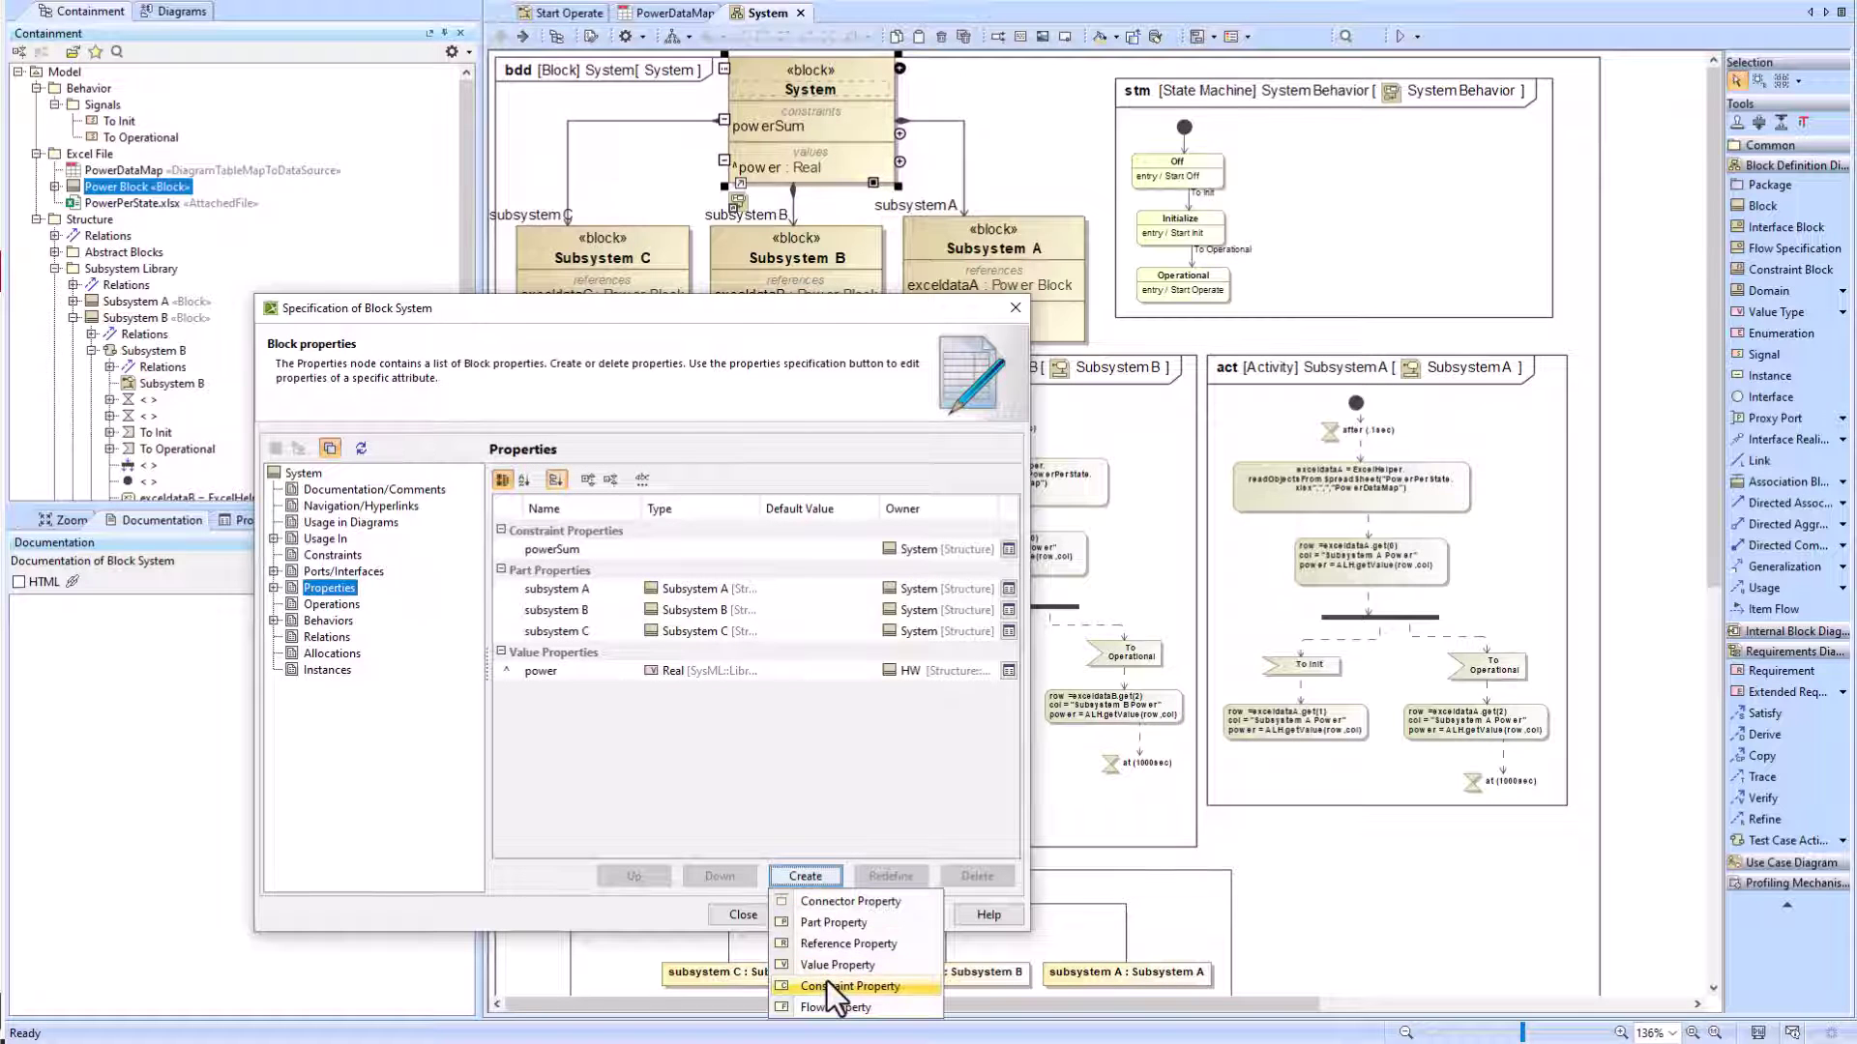
click(820, 945)
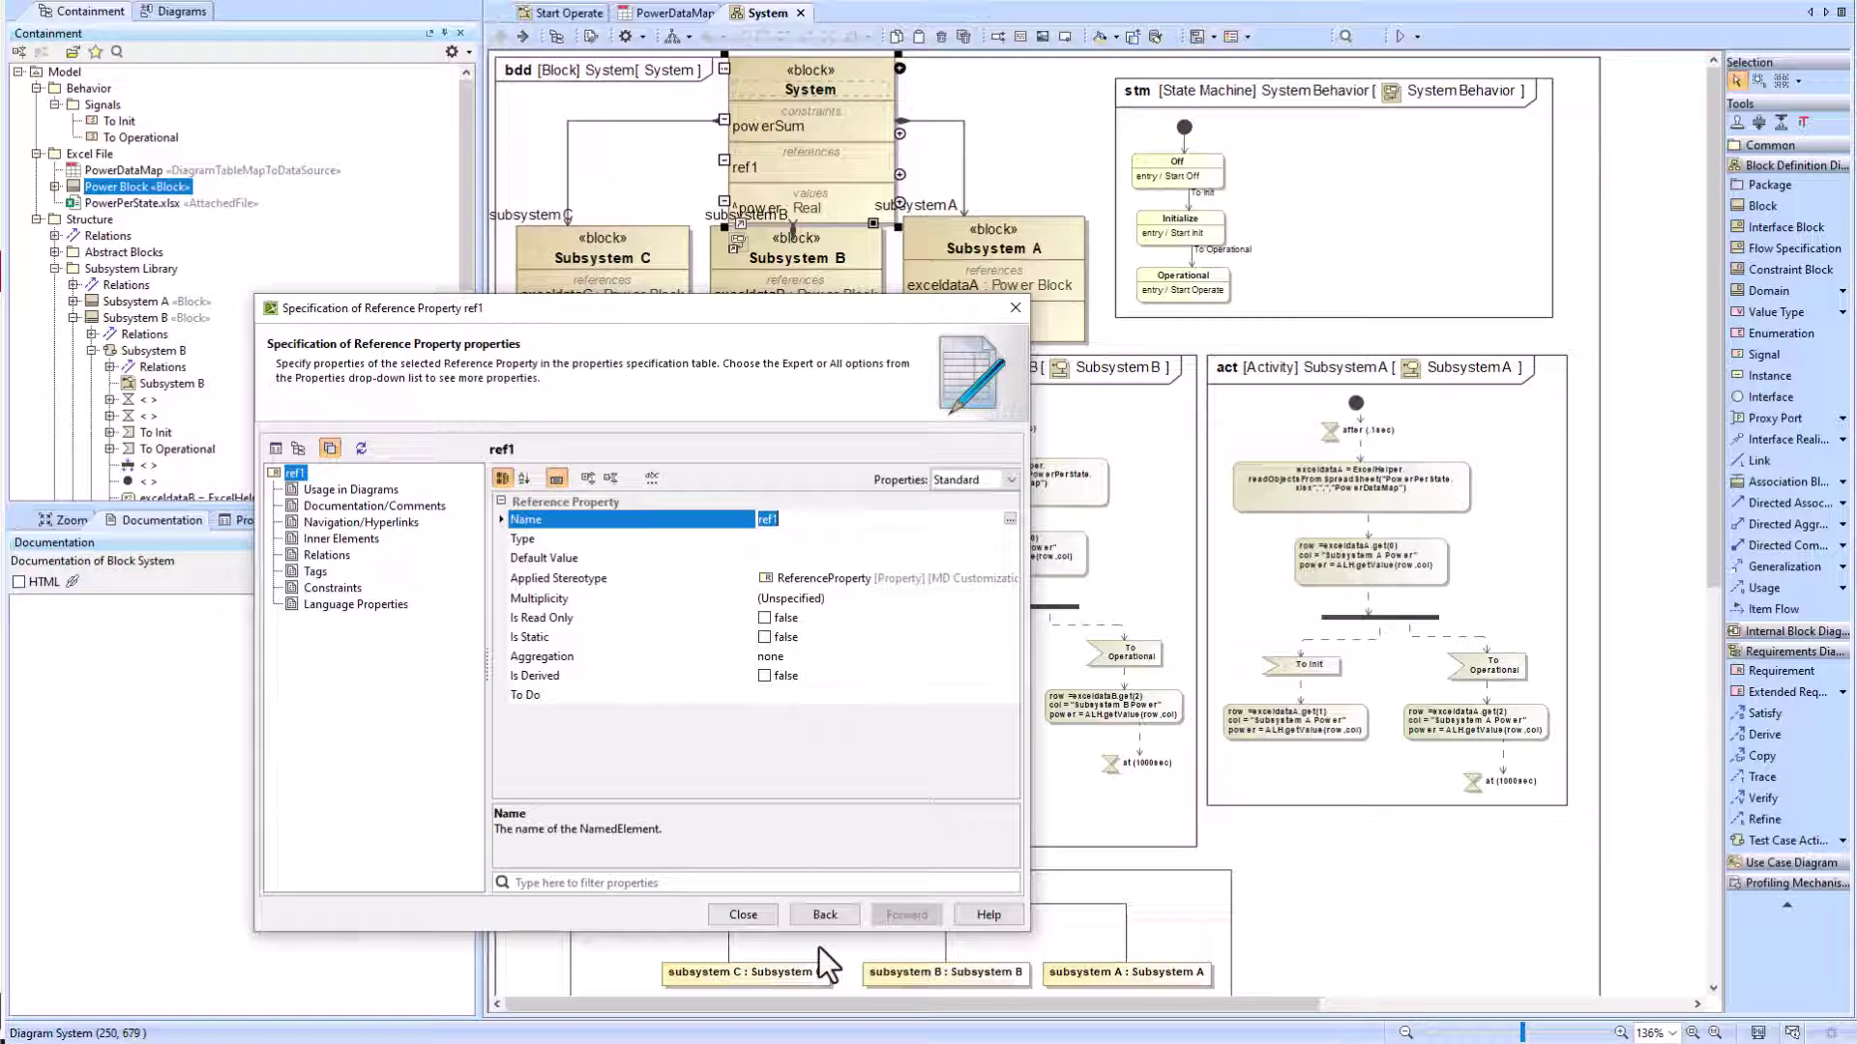
text(exceldata)
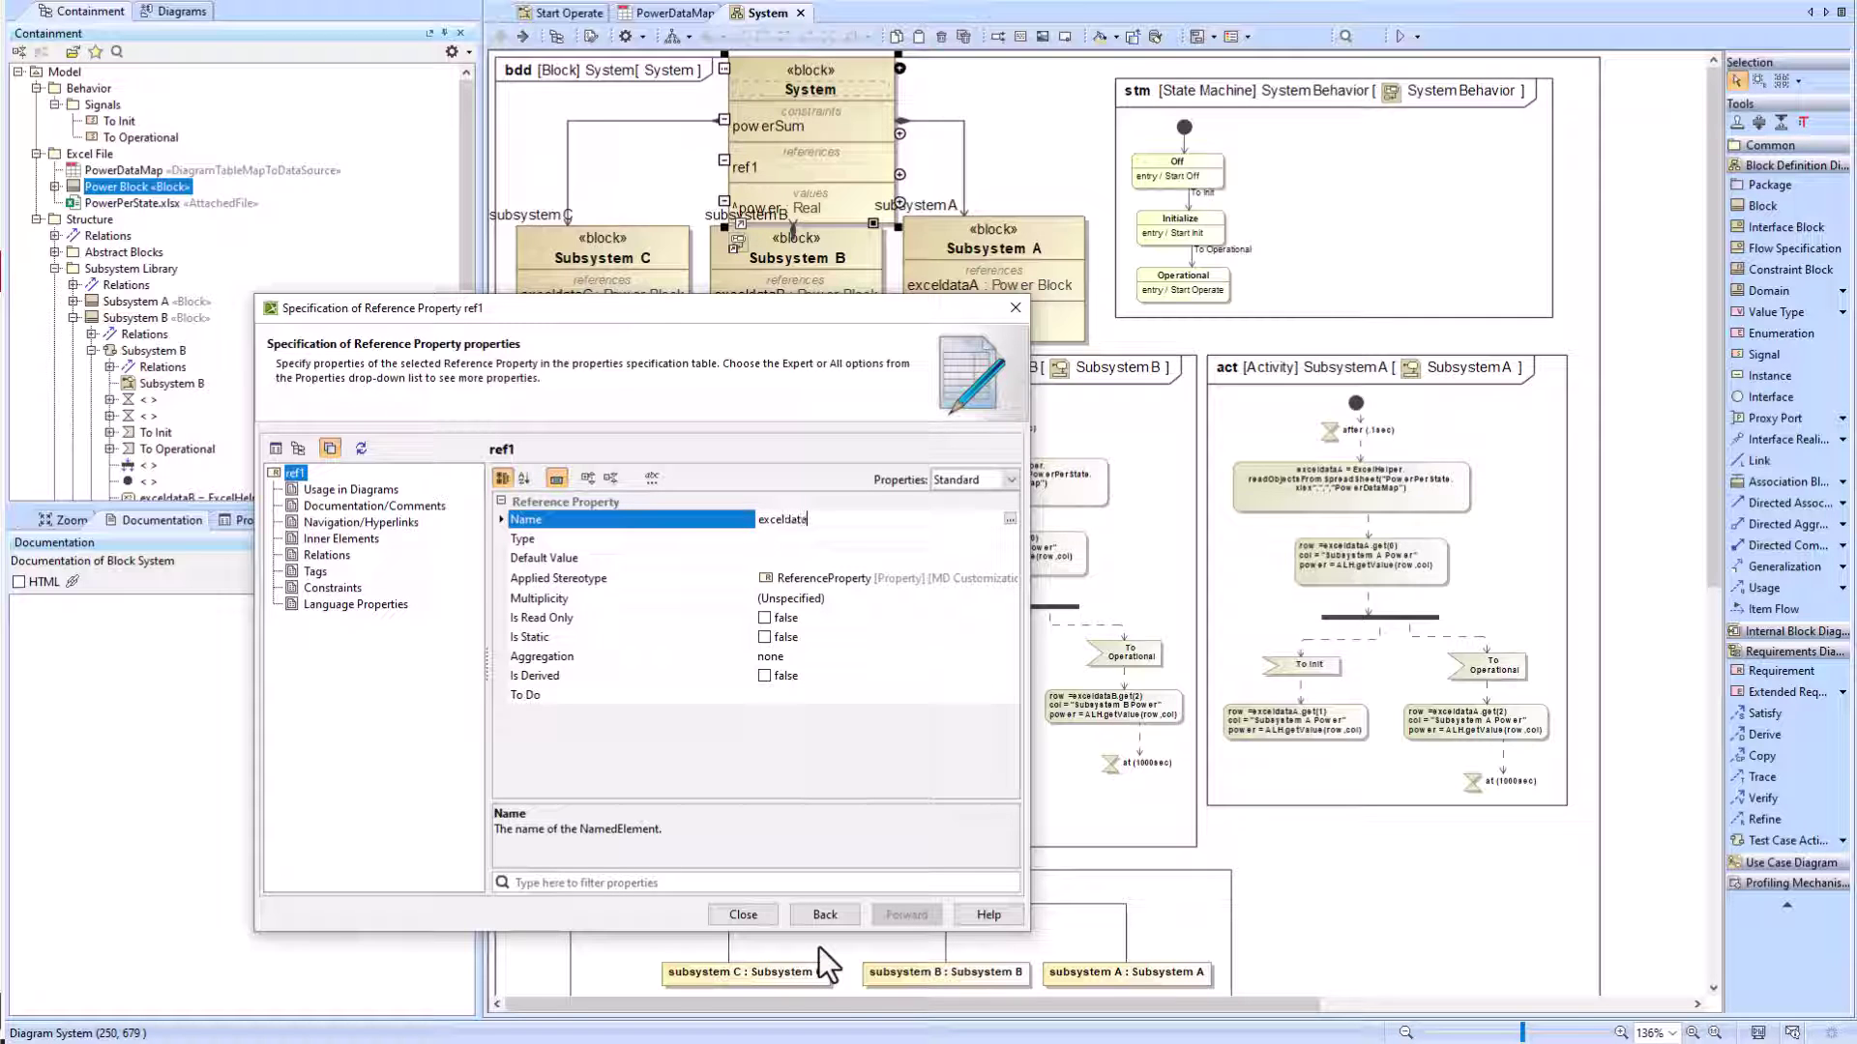
Step: Set the type of the exceldata reference property to Power Block and close the specification
click(804, 540)
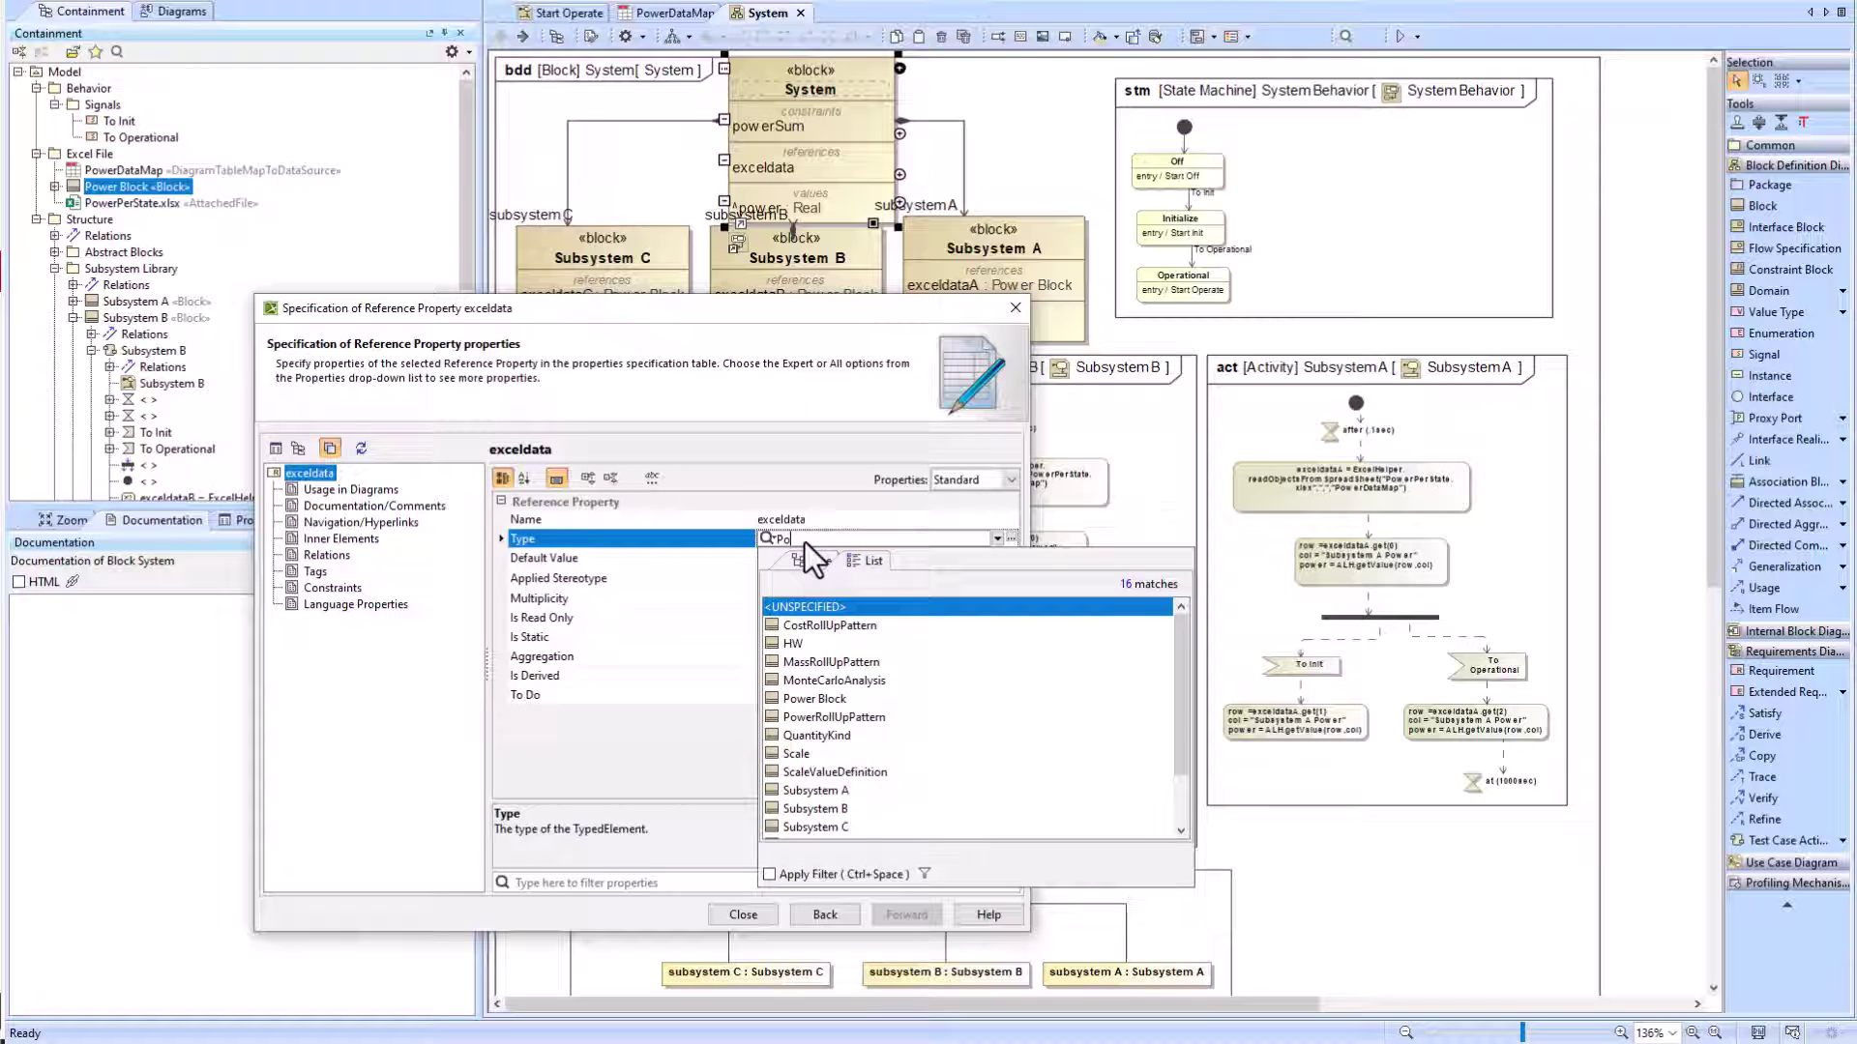
text(pow)
click(837, 622)
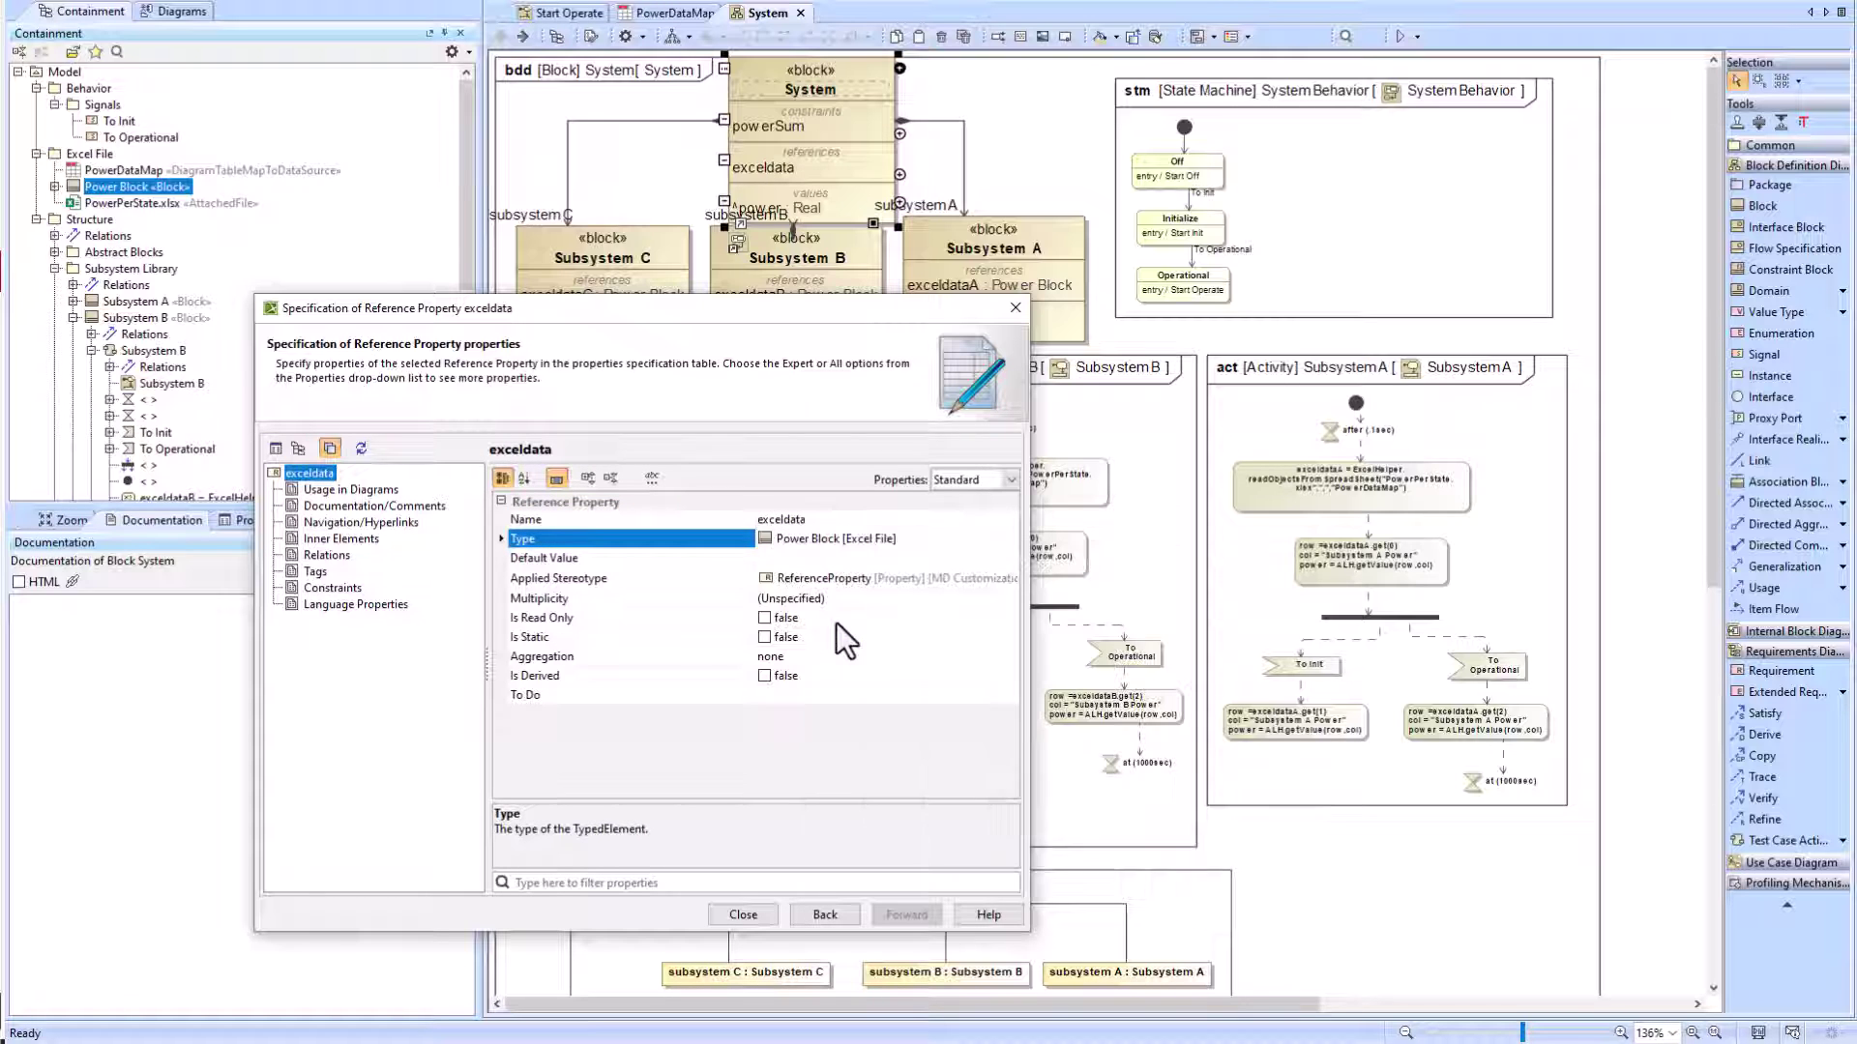
click(814, 915)
click(751, 919)
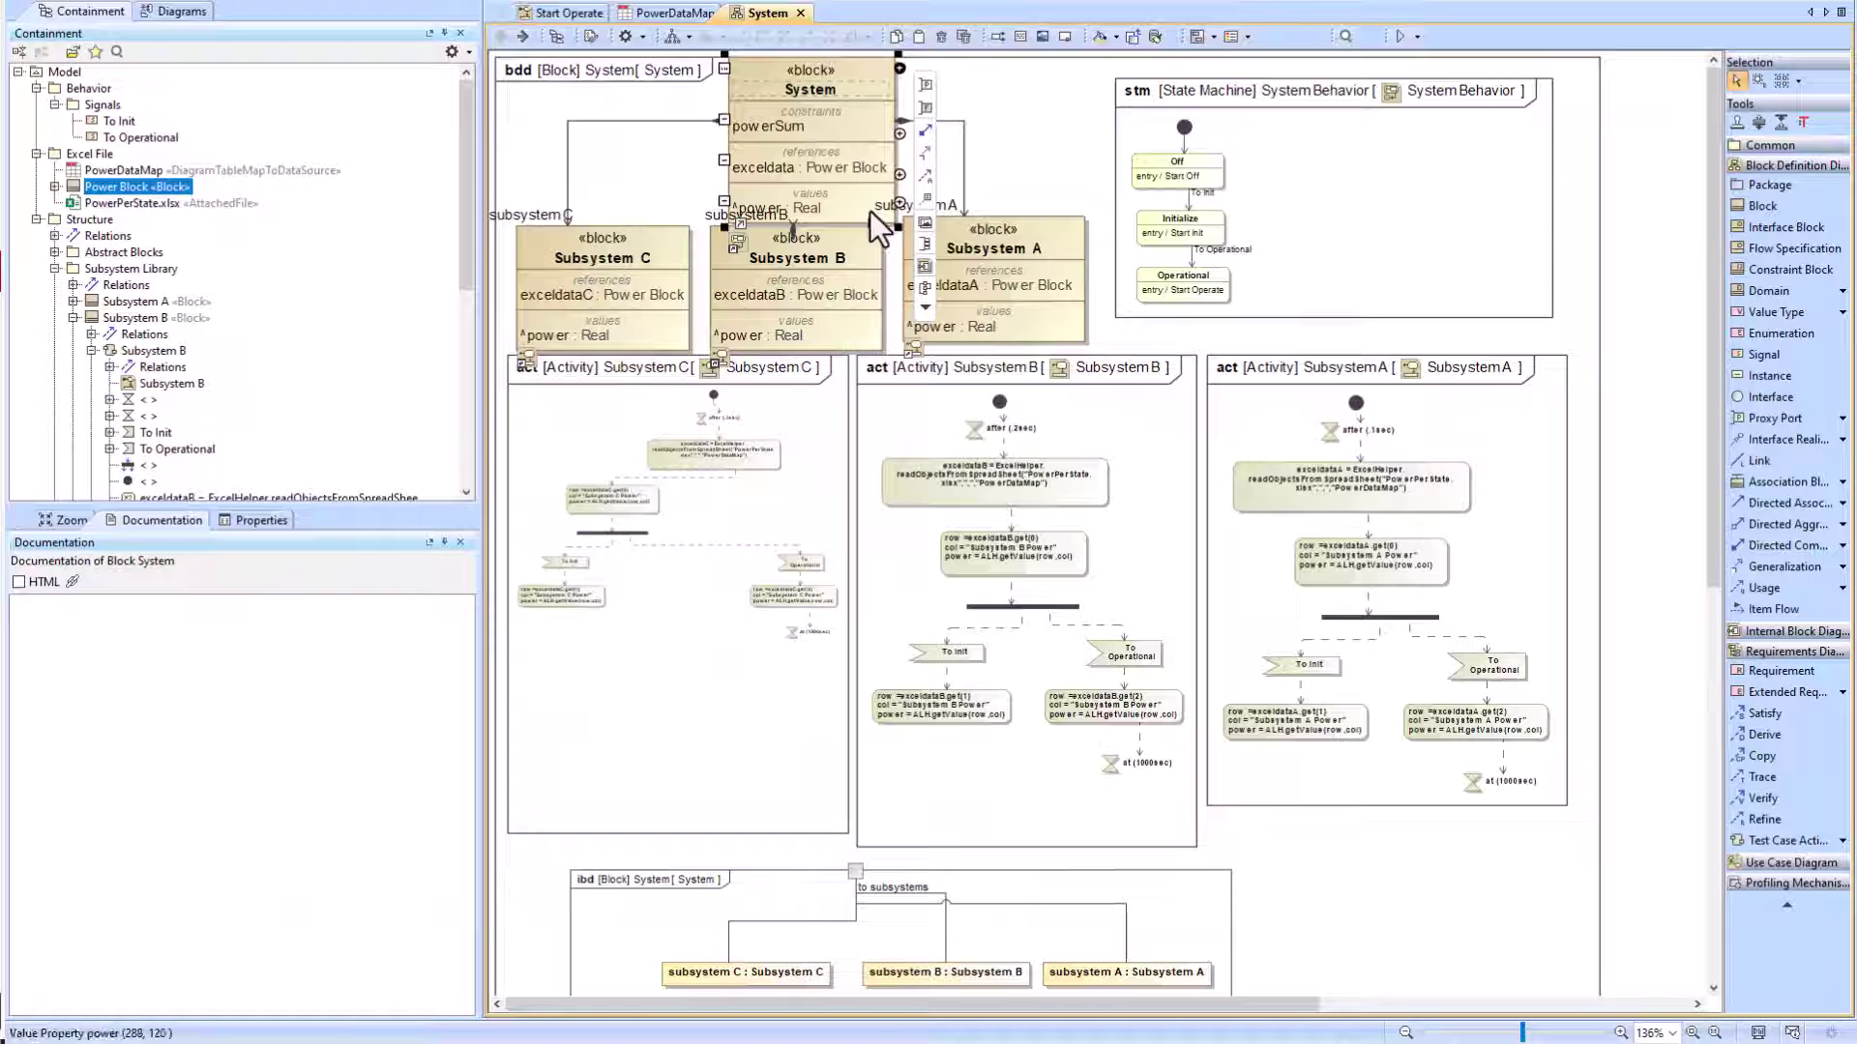
Step: Copy the ExcelHelper spreadsheet reading expression from the Subsystem C activity and return to the System block definition diagram
click(1285, 166)
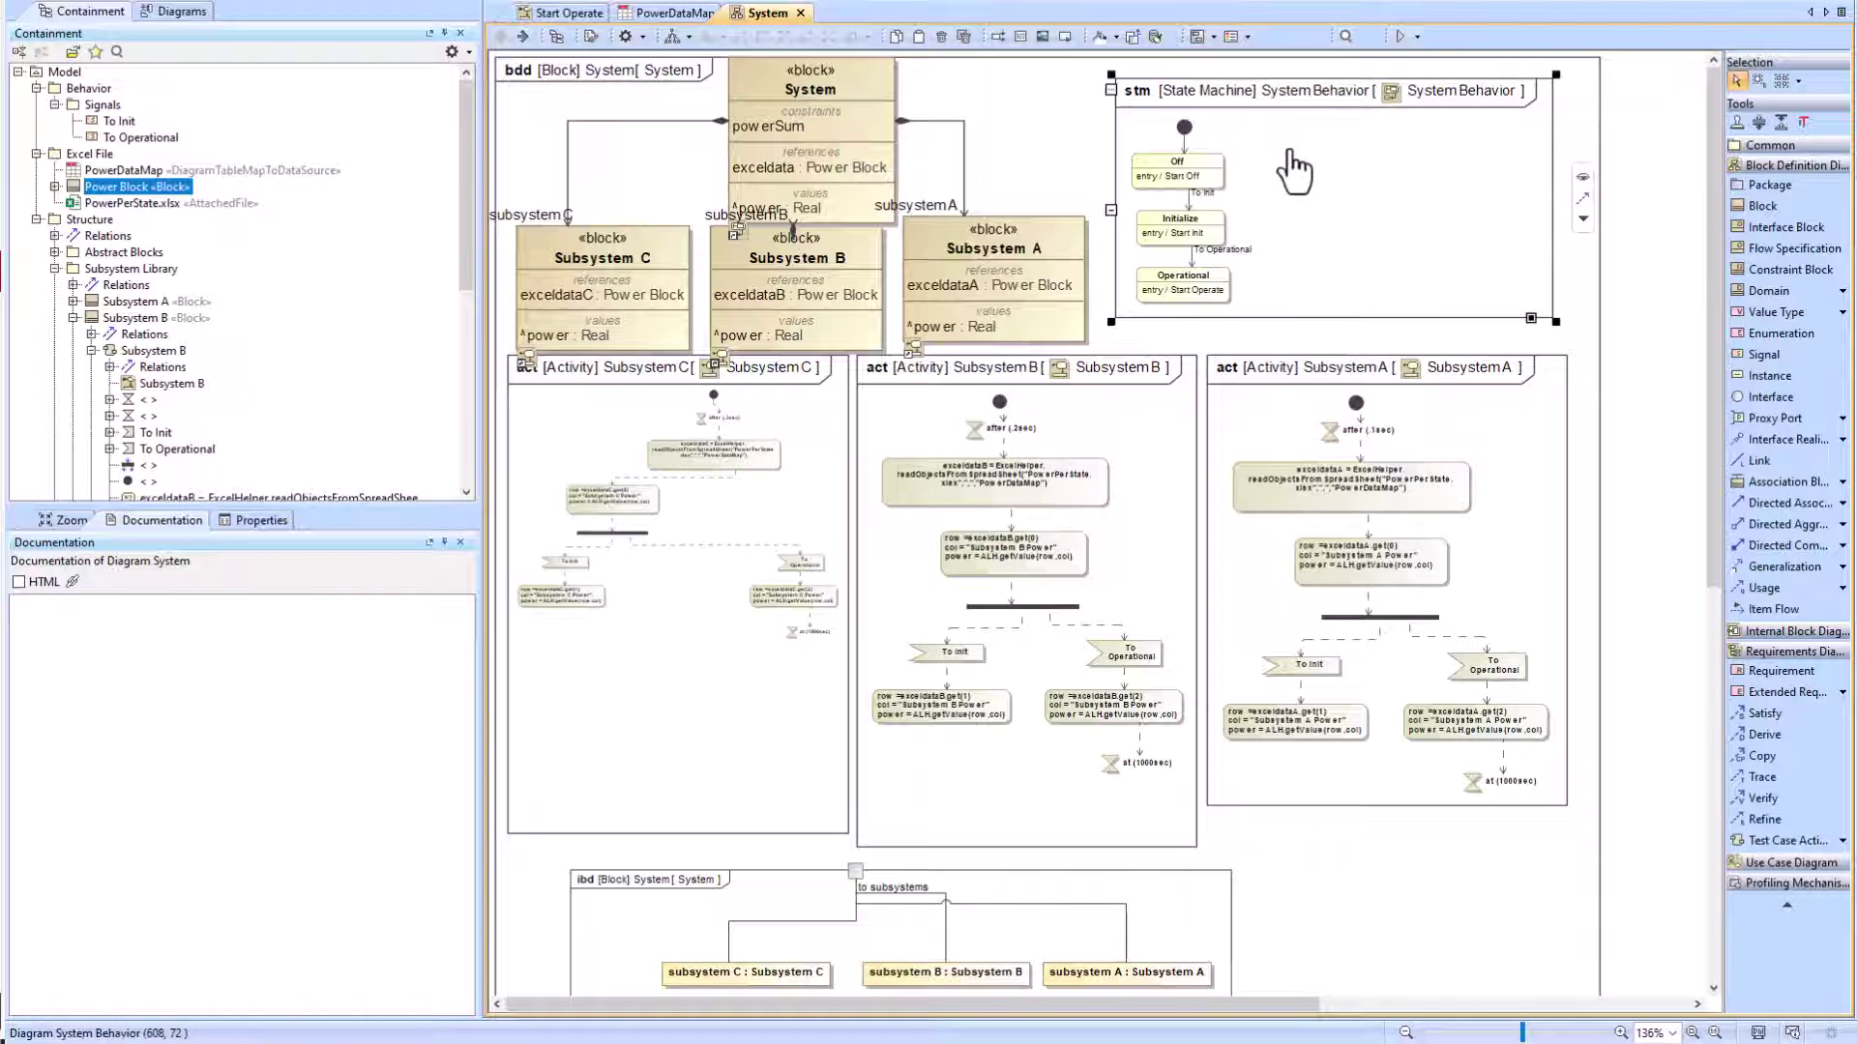
double_click(718, 472)
click(948, 185)
click(945, 192)
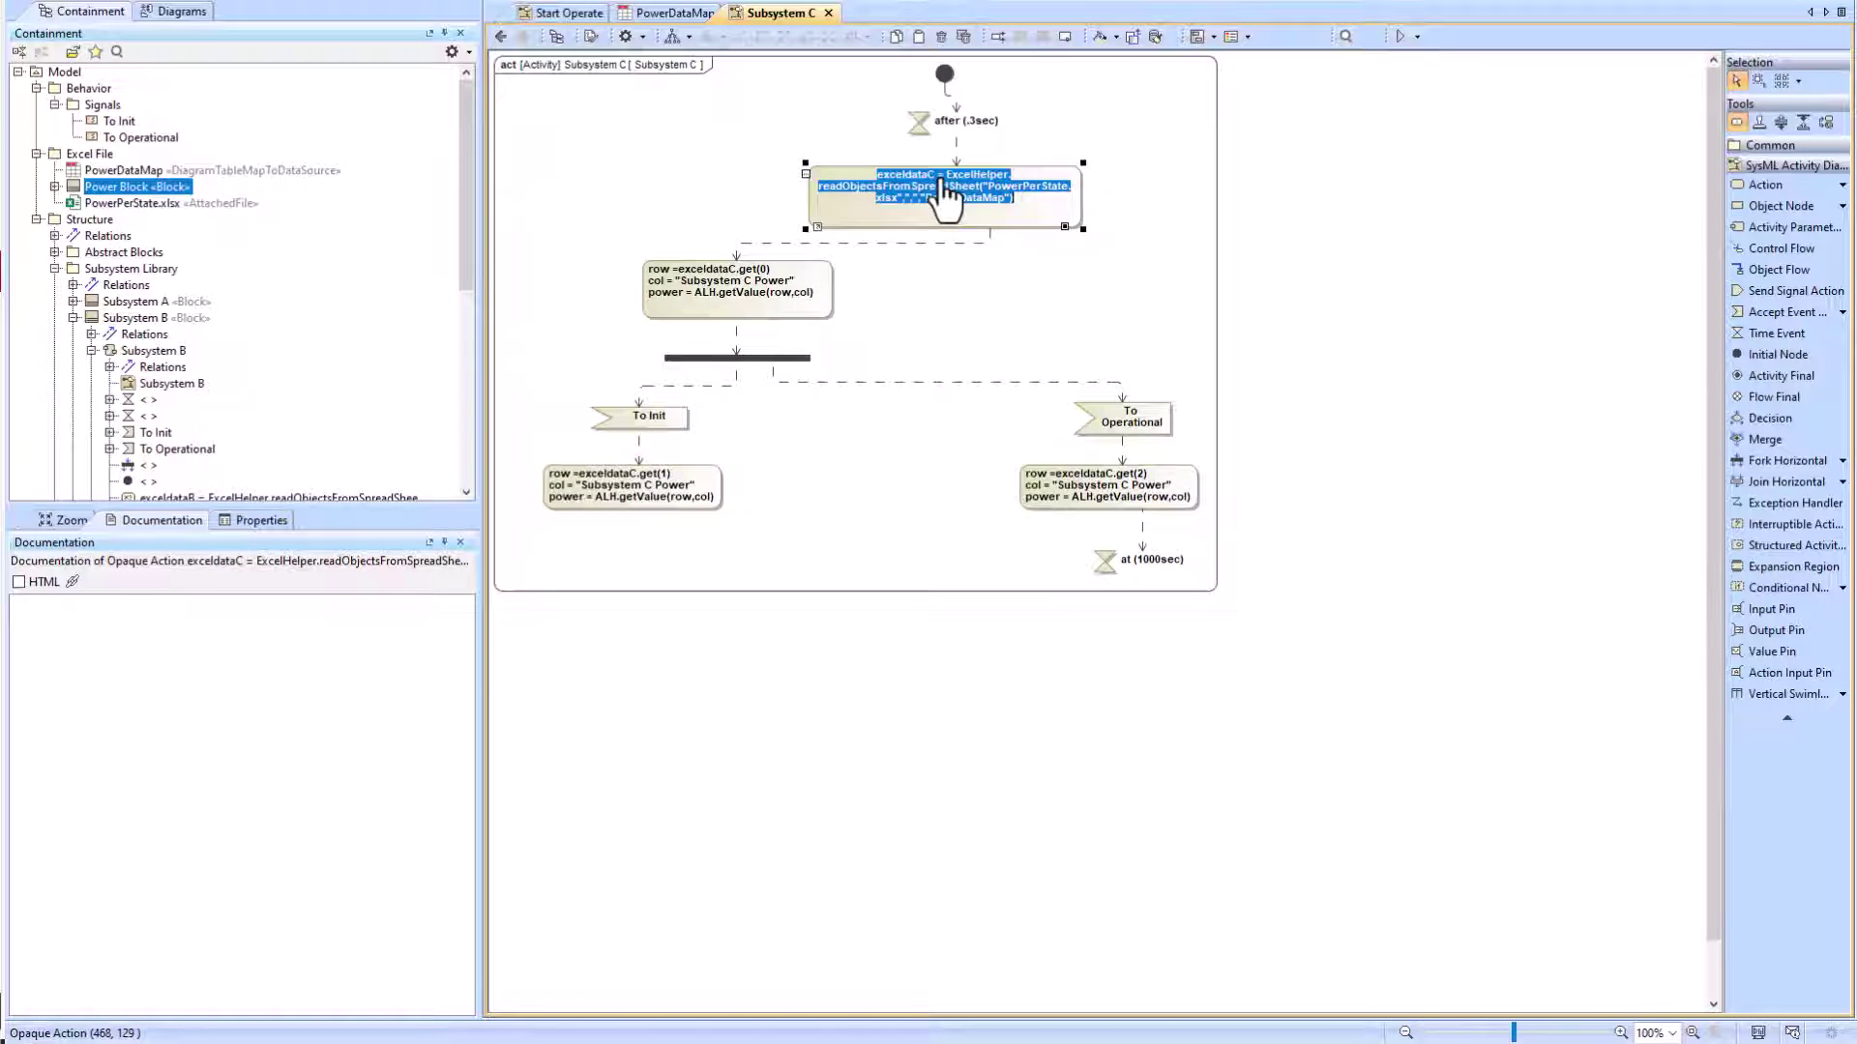
click(500, 36)
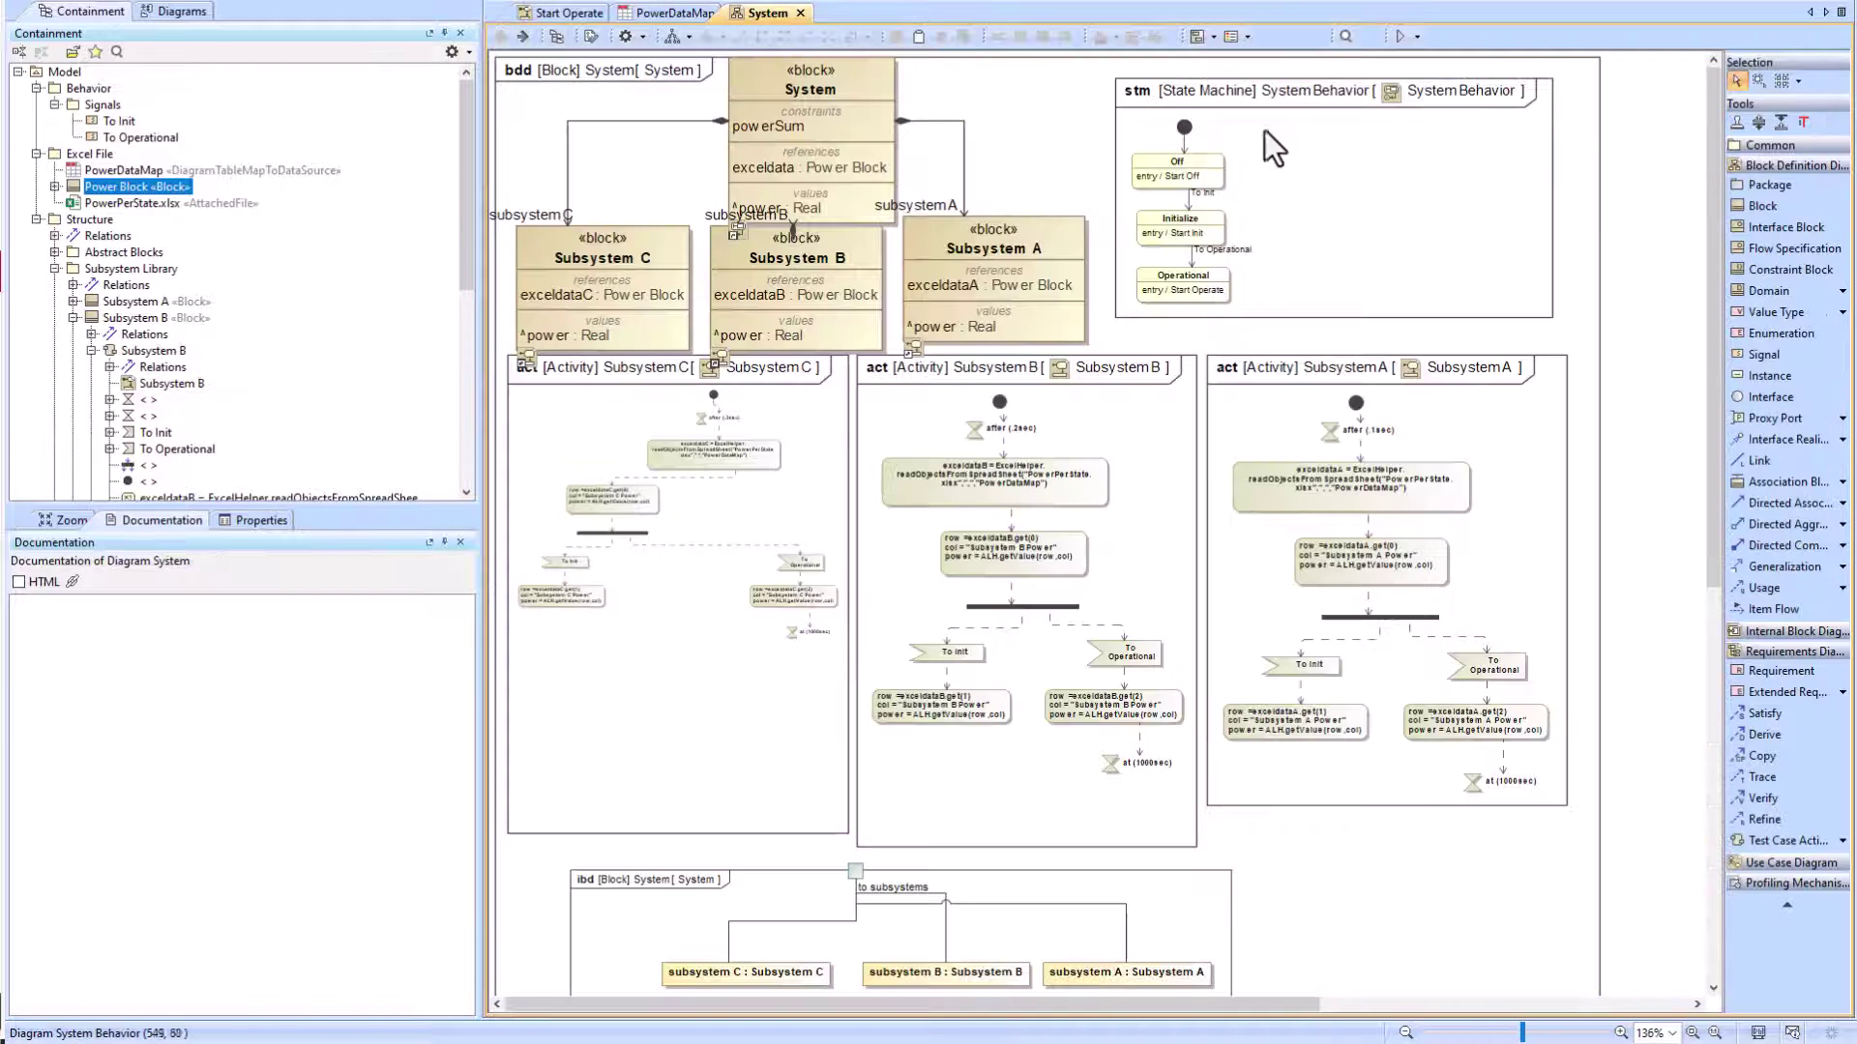
Step: Open the Start Off activity, make room below its initial node and insert an opaque action on the control flow
double_click(1282, 176)
drag(588, 255, 582, 385)
drag(620, 217, 620, 305)
click(1840, 187)
click(1605, 235)
click(592, 184)
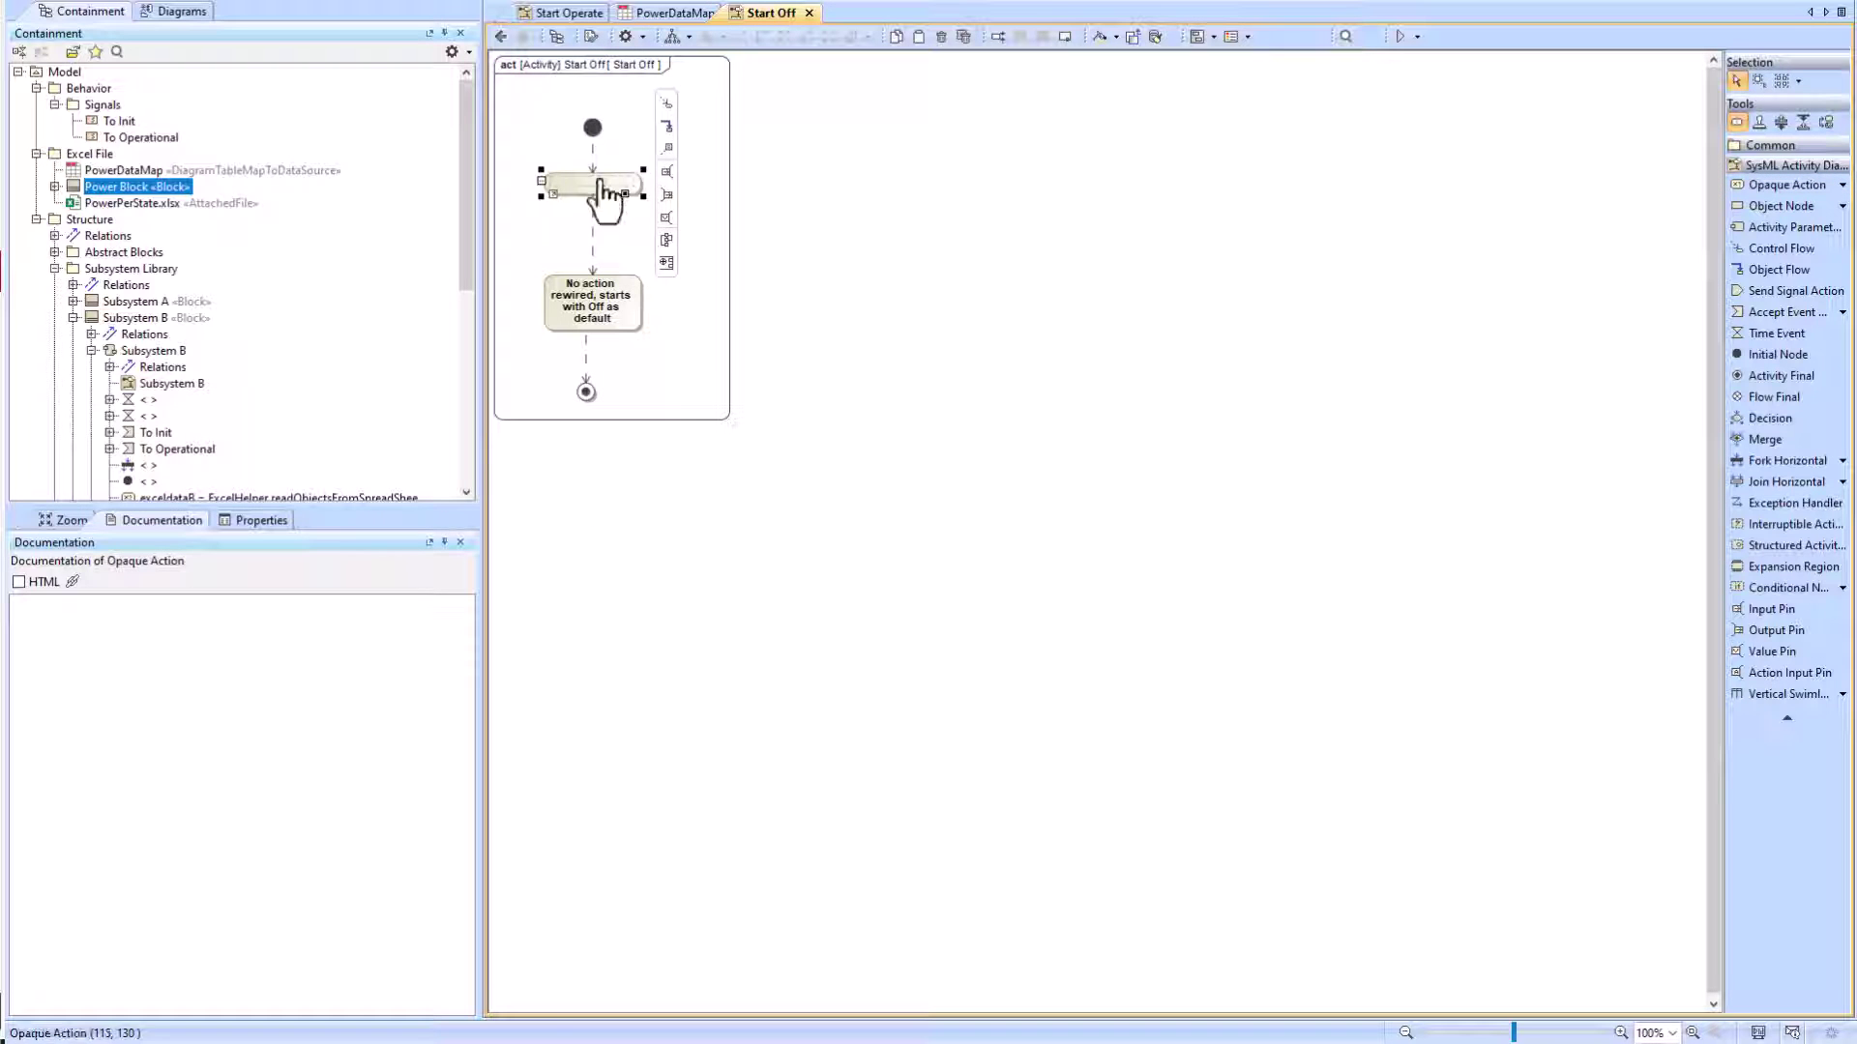
Step: Fill the new opaque action with the copied expression reading PowerPerState.xlsx through PowerDataMap and enlarge it to fit the text
text(exceldataC = ExcelHelper.readObjectsFromSpreadSheet("PowerPerState.xlsx","","","PowerDataMap"))
click(596, 217)
drag(644, 279, 747, 250)
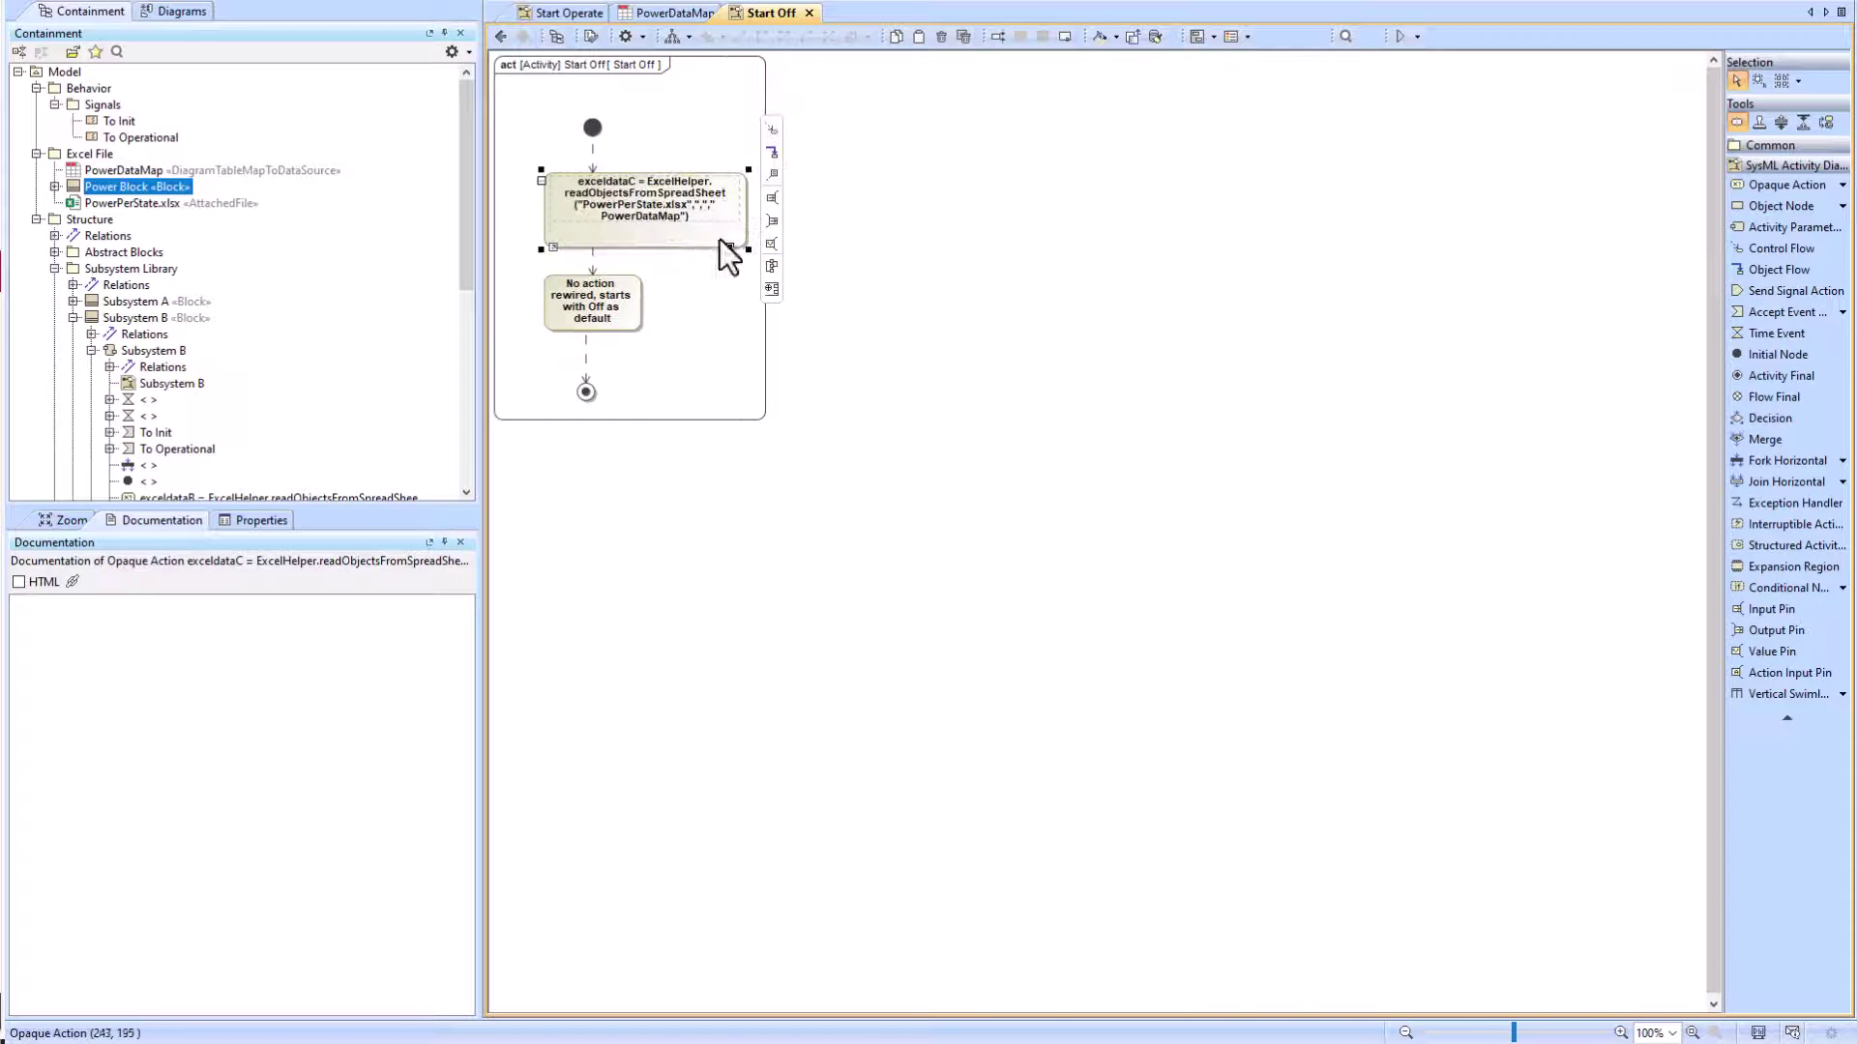
Step: Change the variable assigned in the Start Off opaque action to exceldata and shift the action into line with the flow
click(652, 197)
click(628, 182)
key(BackSpace)
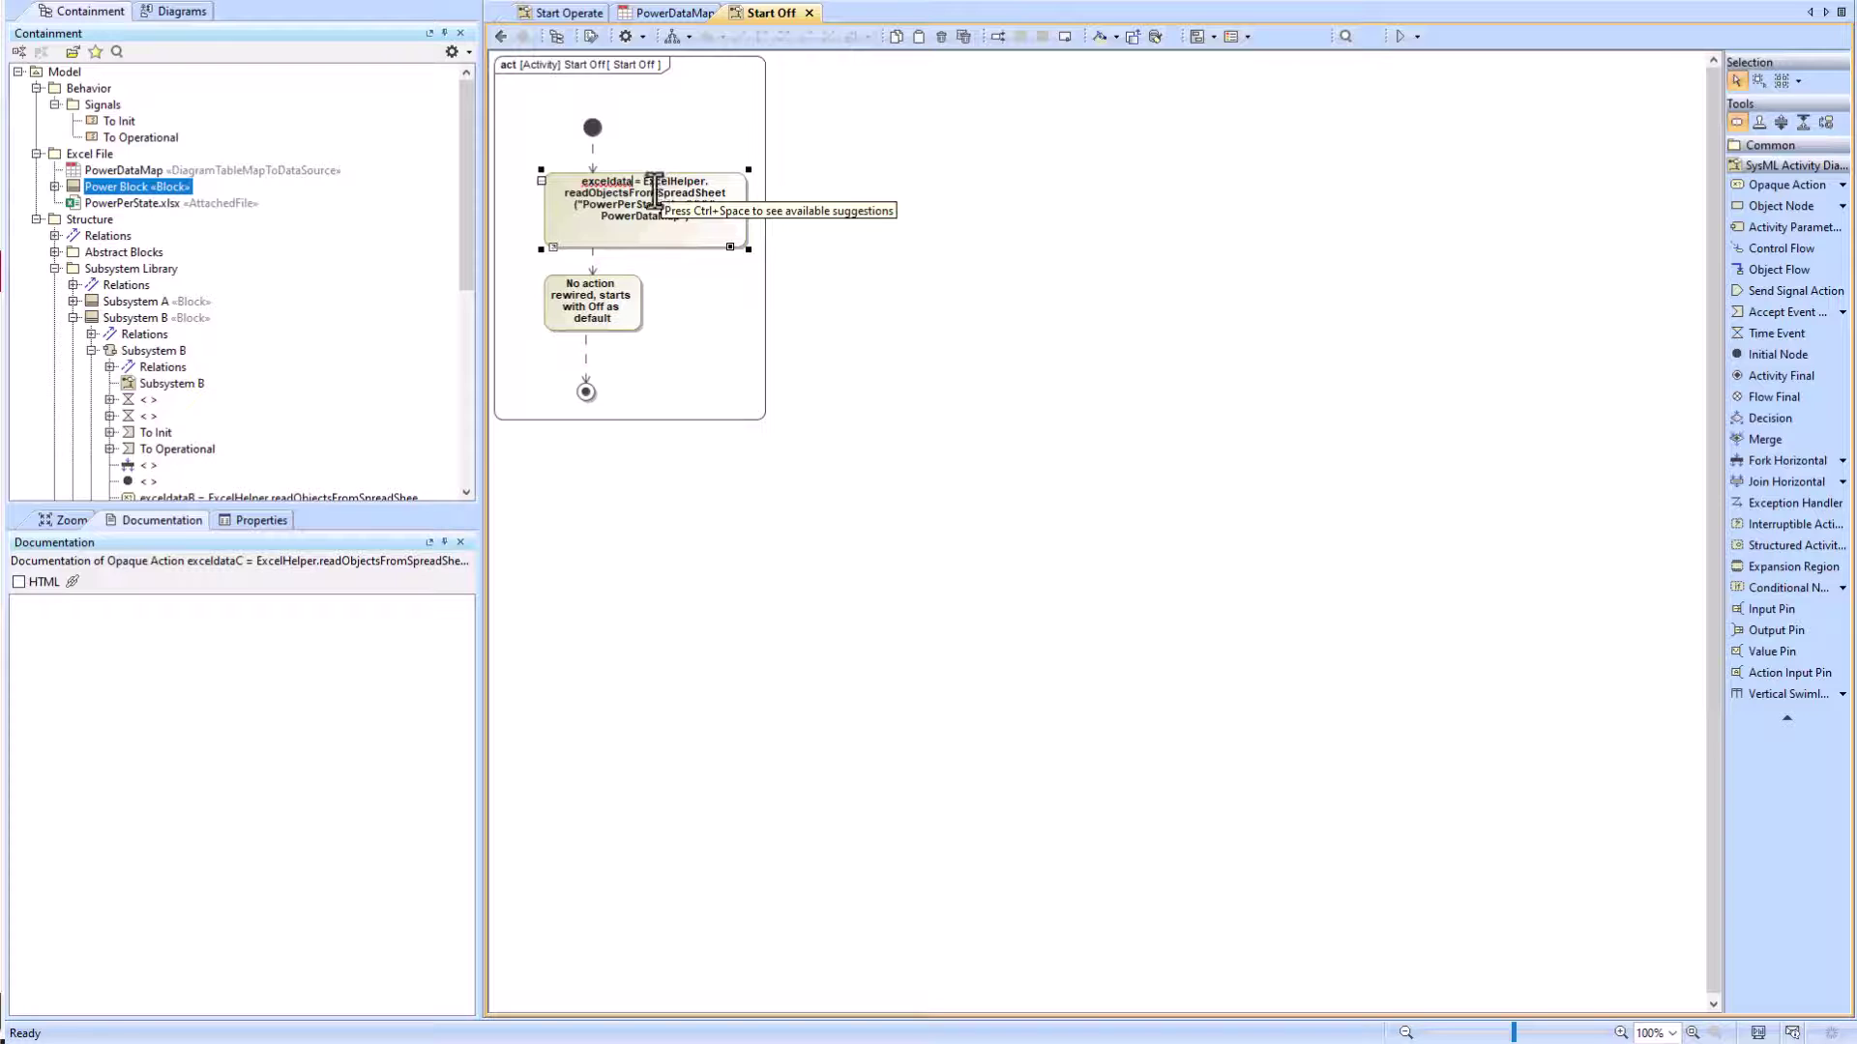
click(659, 270)
drag(674, 228, 667, 222)
click(573, 148)
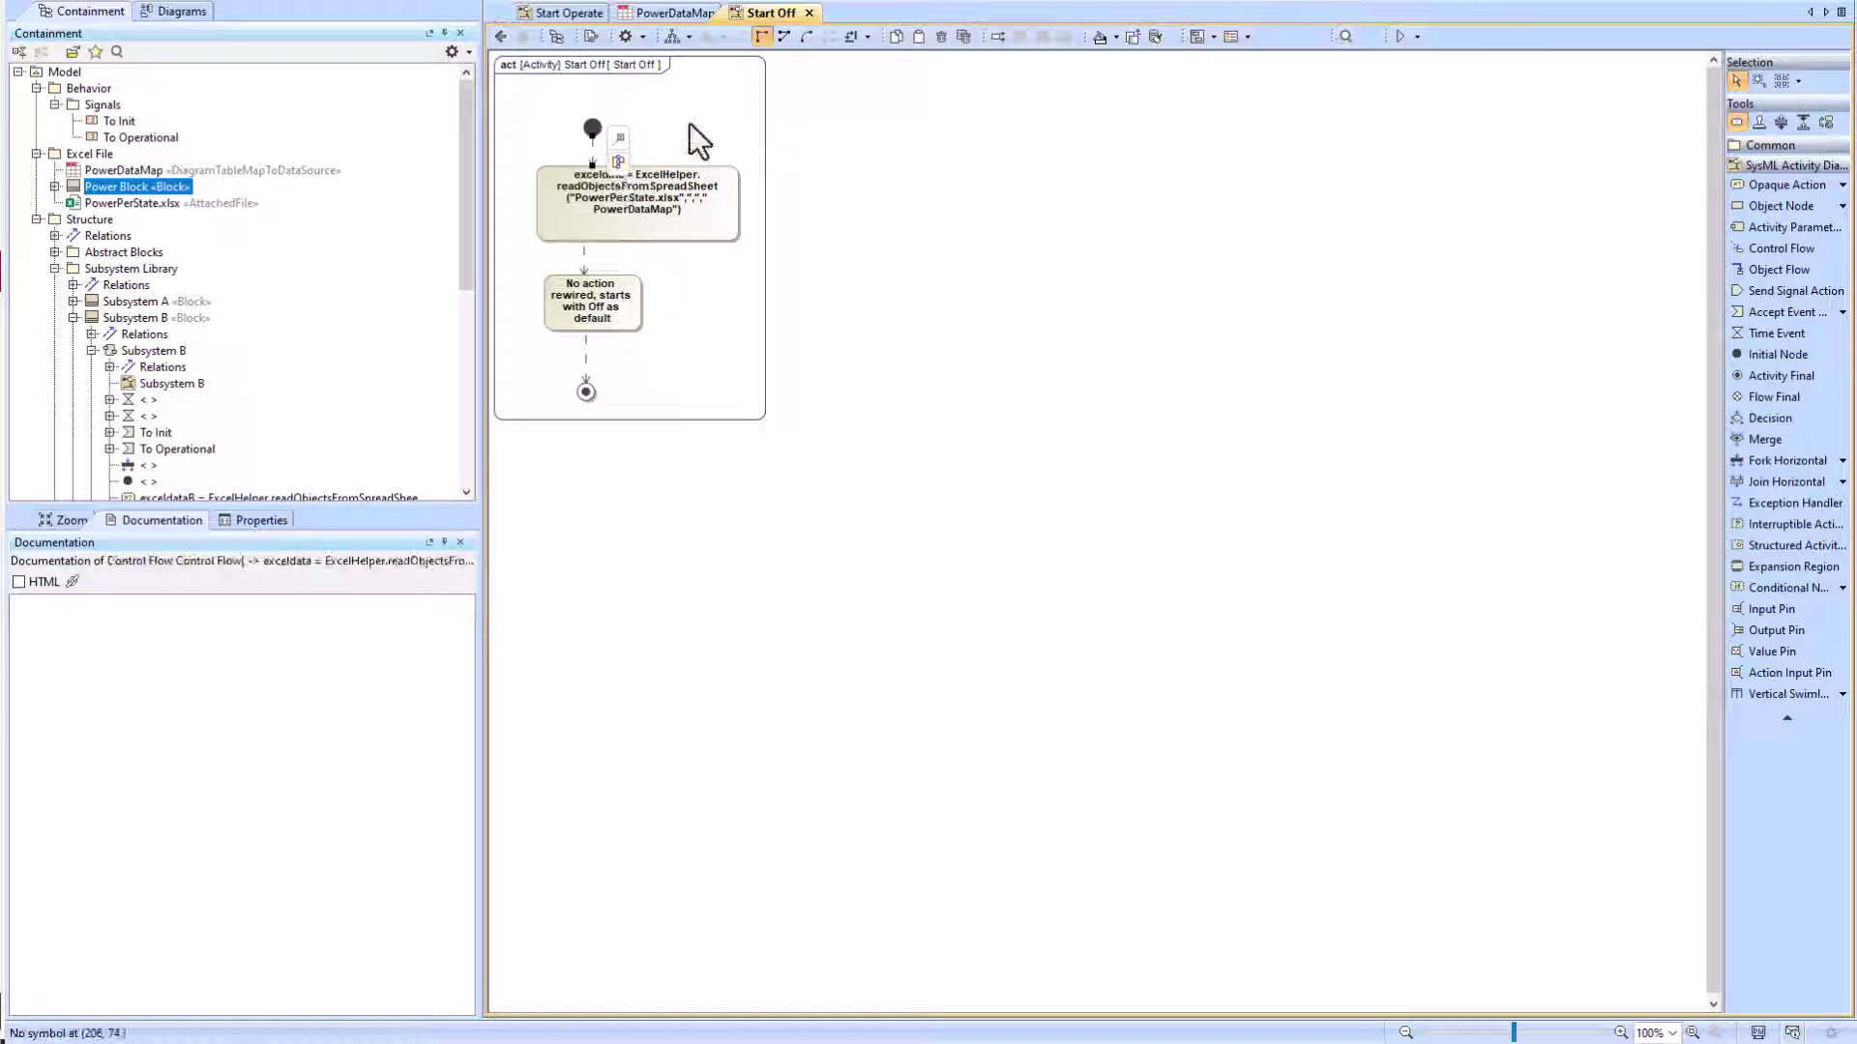
Step: Delete the "No action rewired, starts with Off as default" action so the Excel reading action flows to the activity final
click(609, 319)
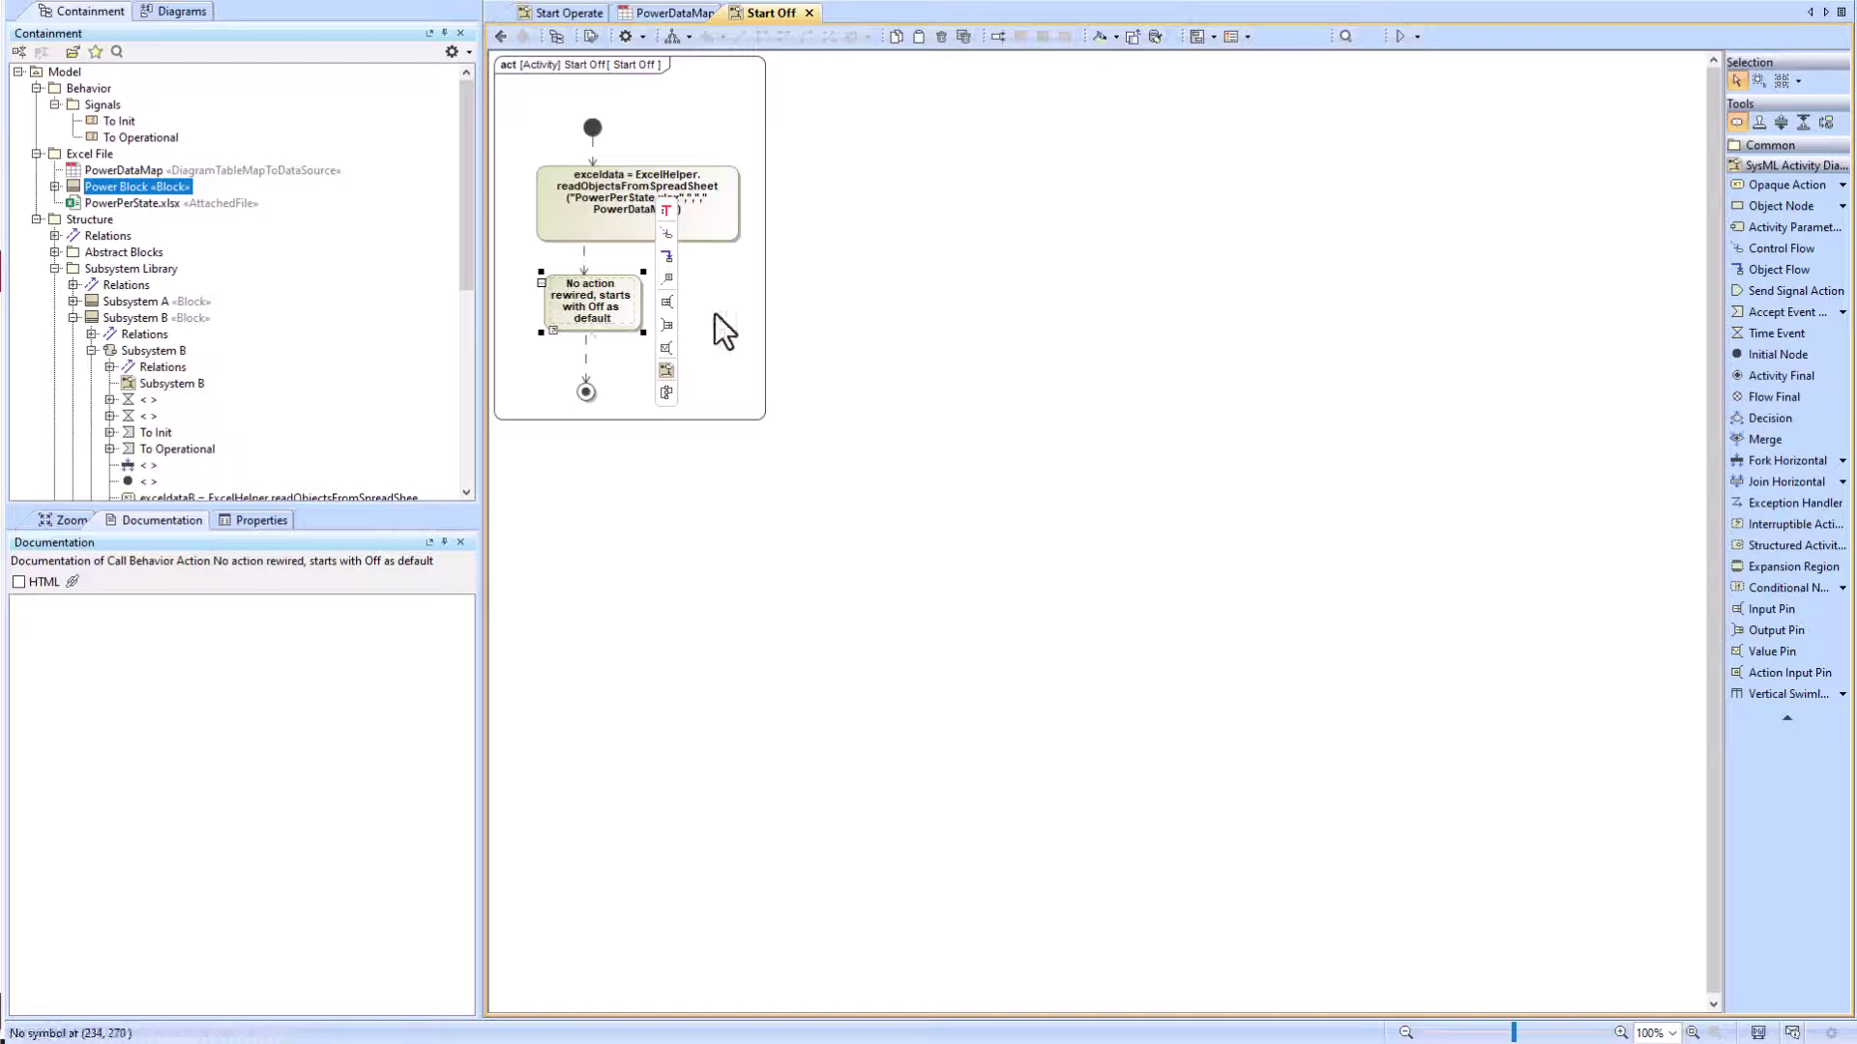
key(Delete)
click(1003, 561)
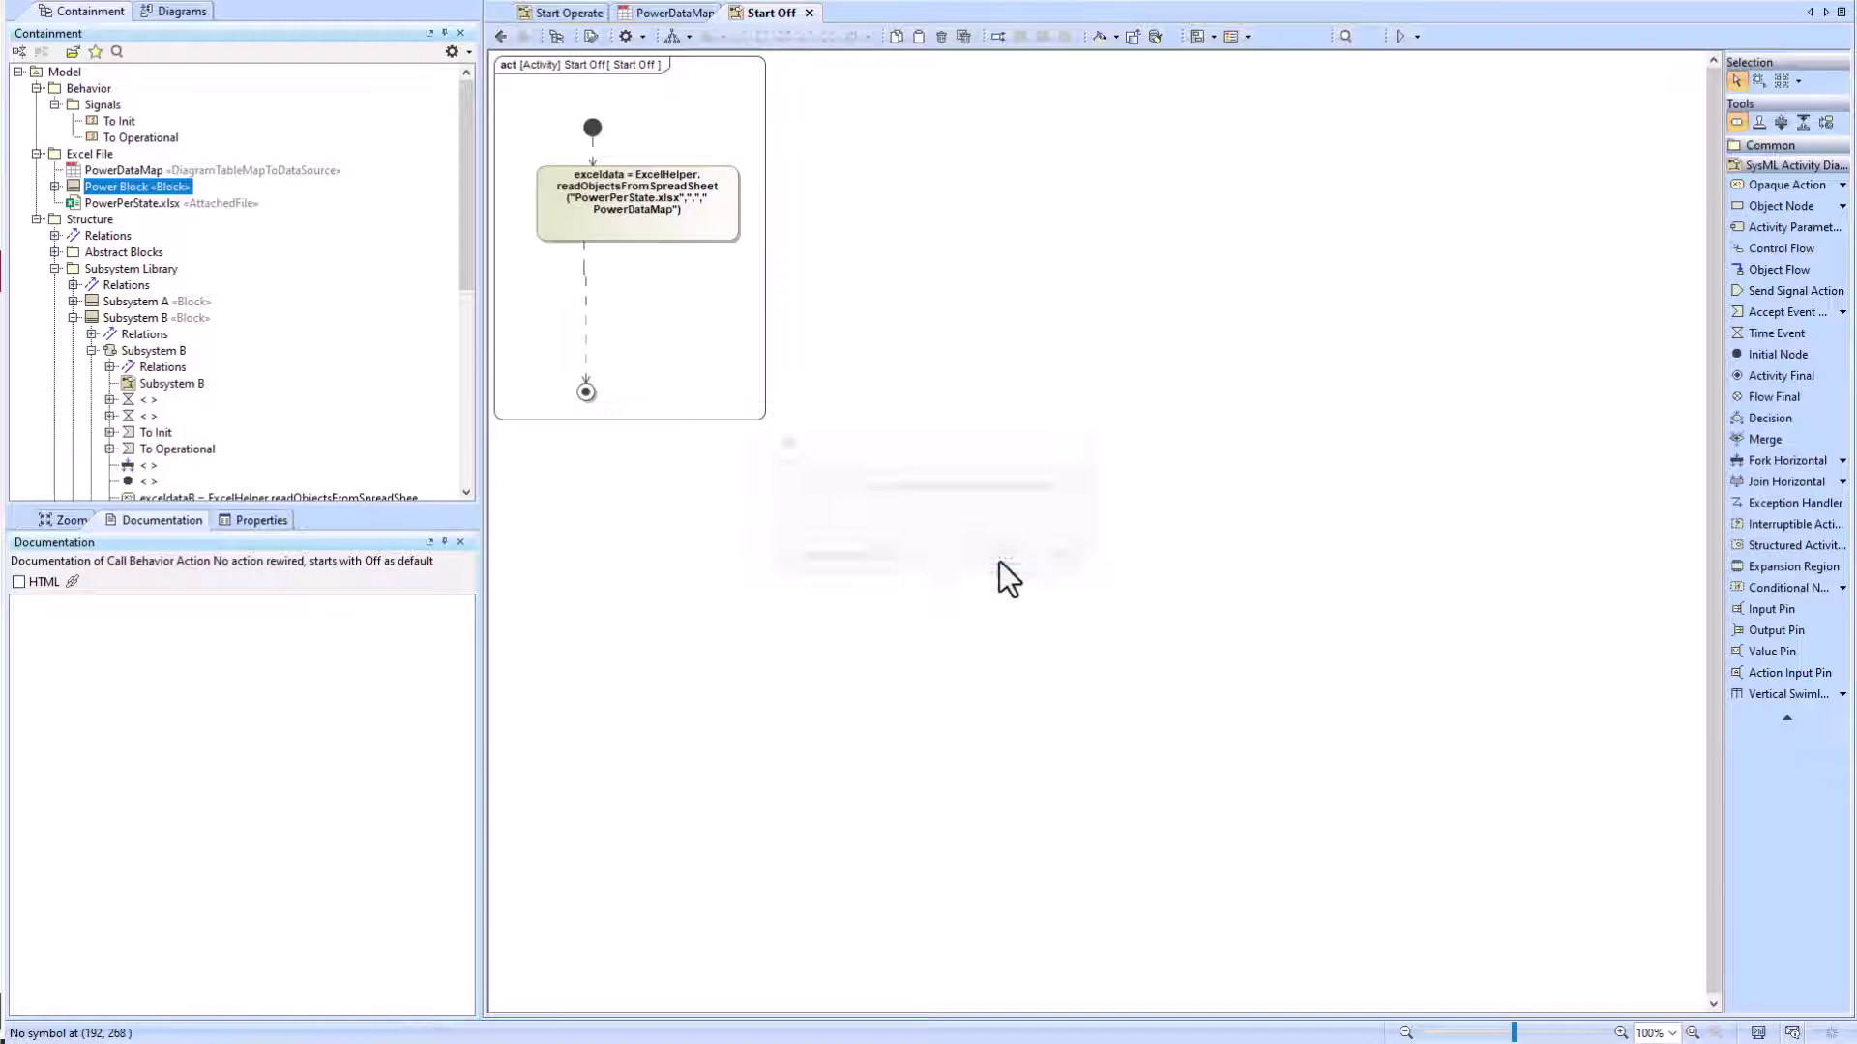
Step: Insert an opaque action on the control flow between the Excel reading action and the activity final in Start Off
click(1779, 184)
click(590, 298)
drag(631, 328, 658, 329)
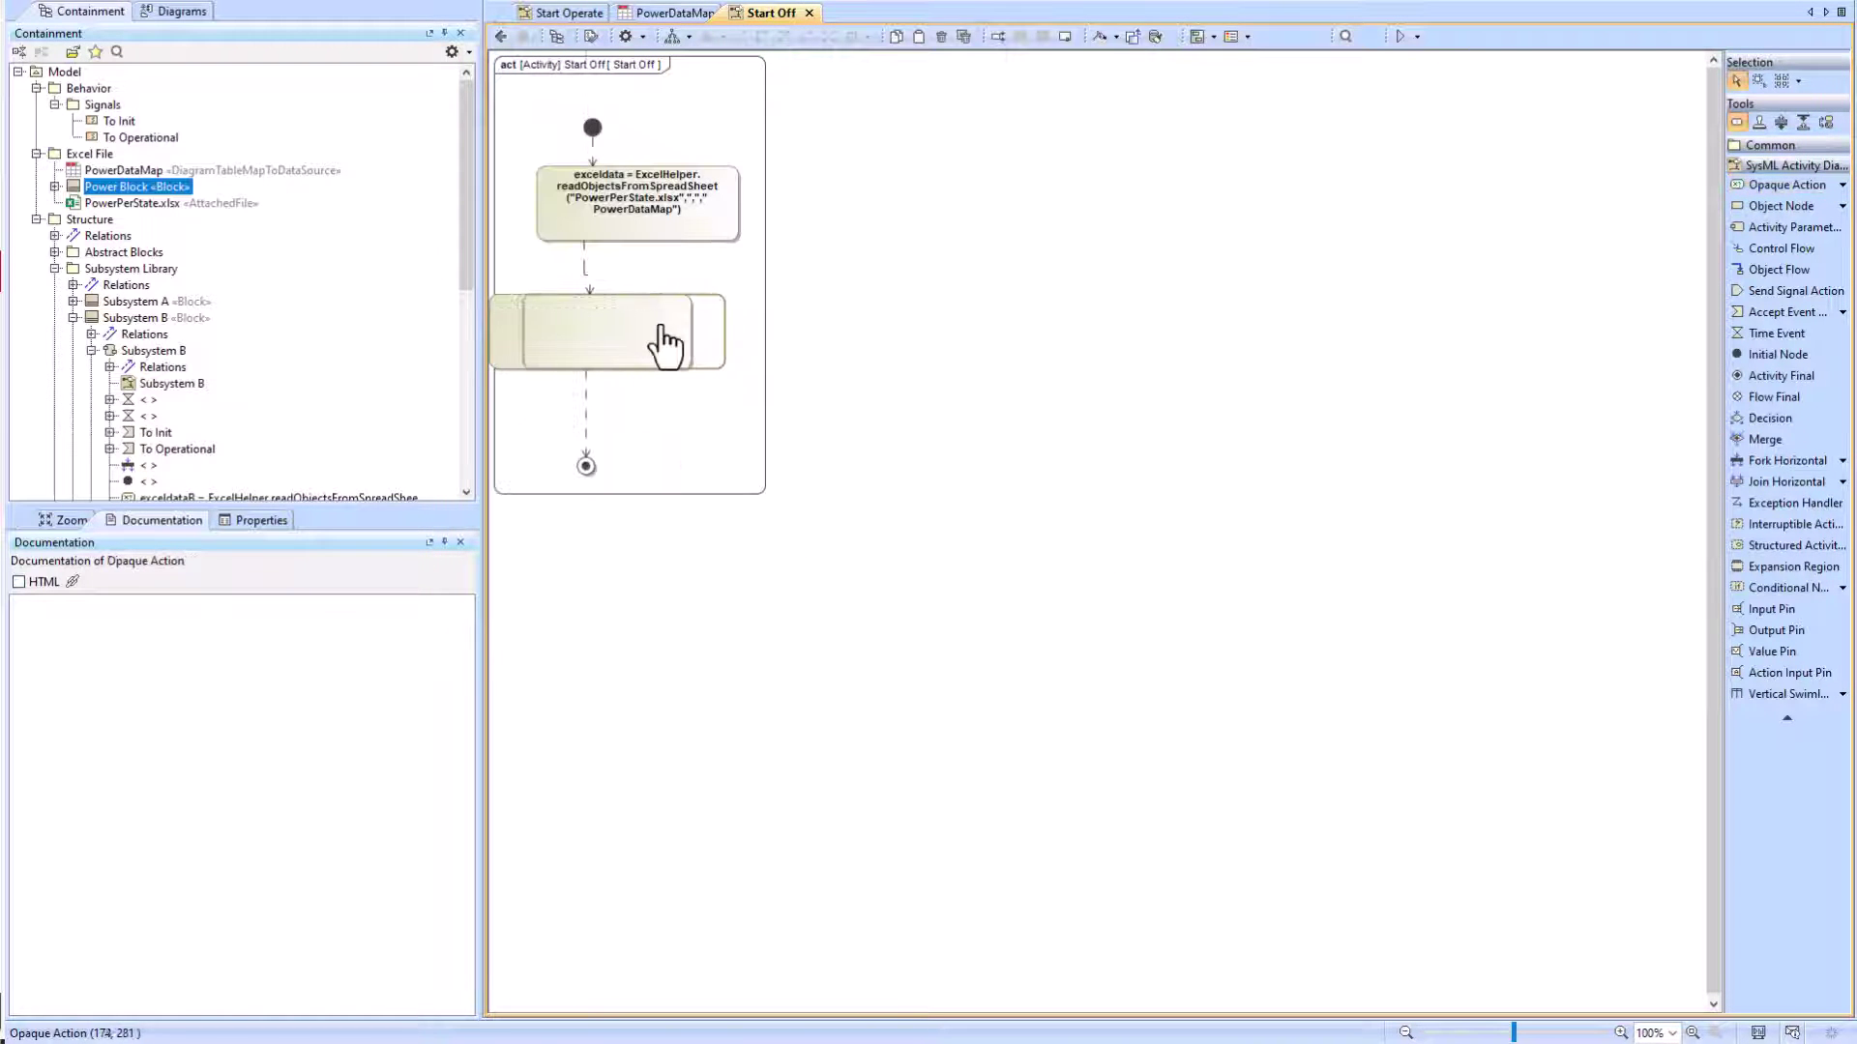
Step: Open the Subsystem C activity and copy the full expression of its row = exceldataC.get(0) action
click(500, 36)
click(500, 35)
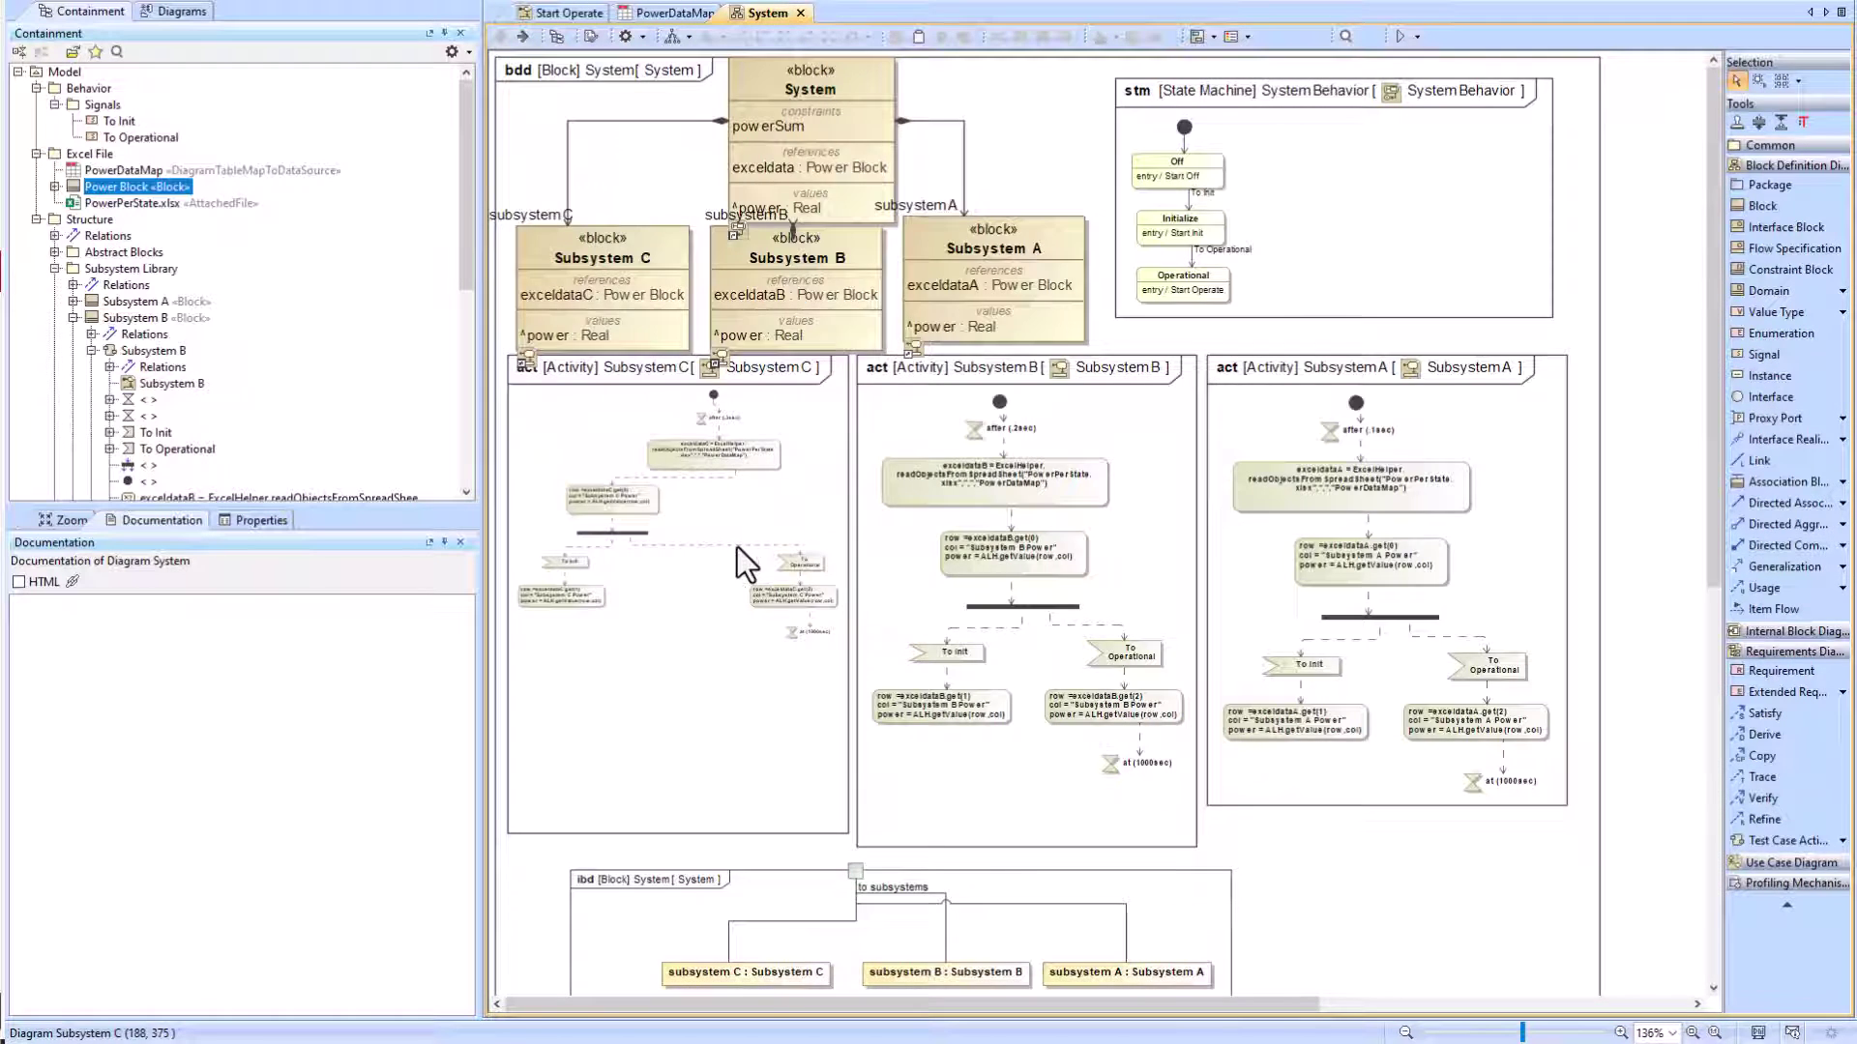
double_click(737, 547)
click(752, 284)
click(757, 298)
key(ctrl+c)
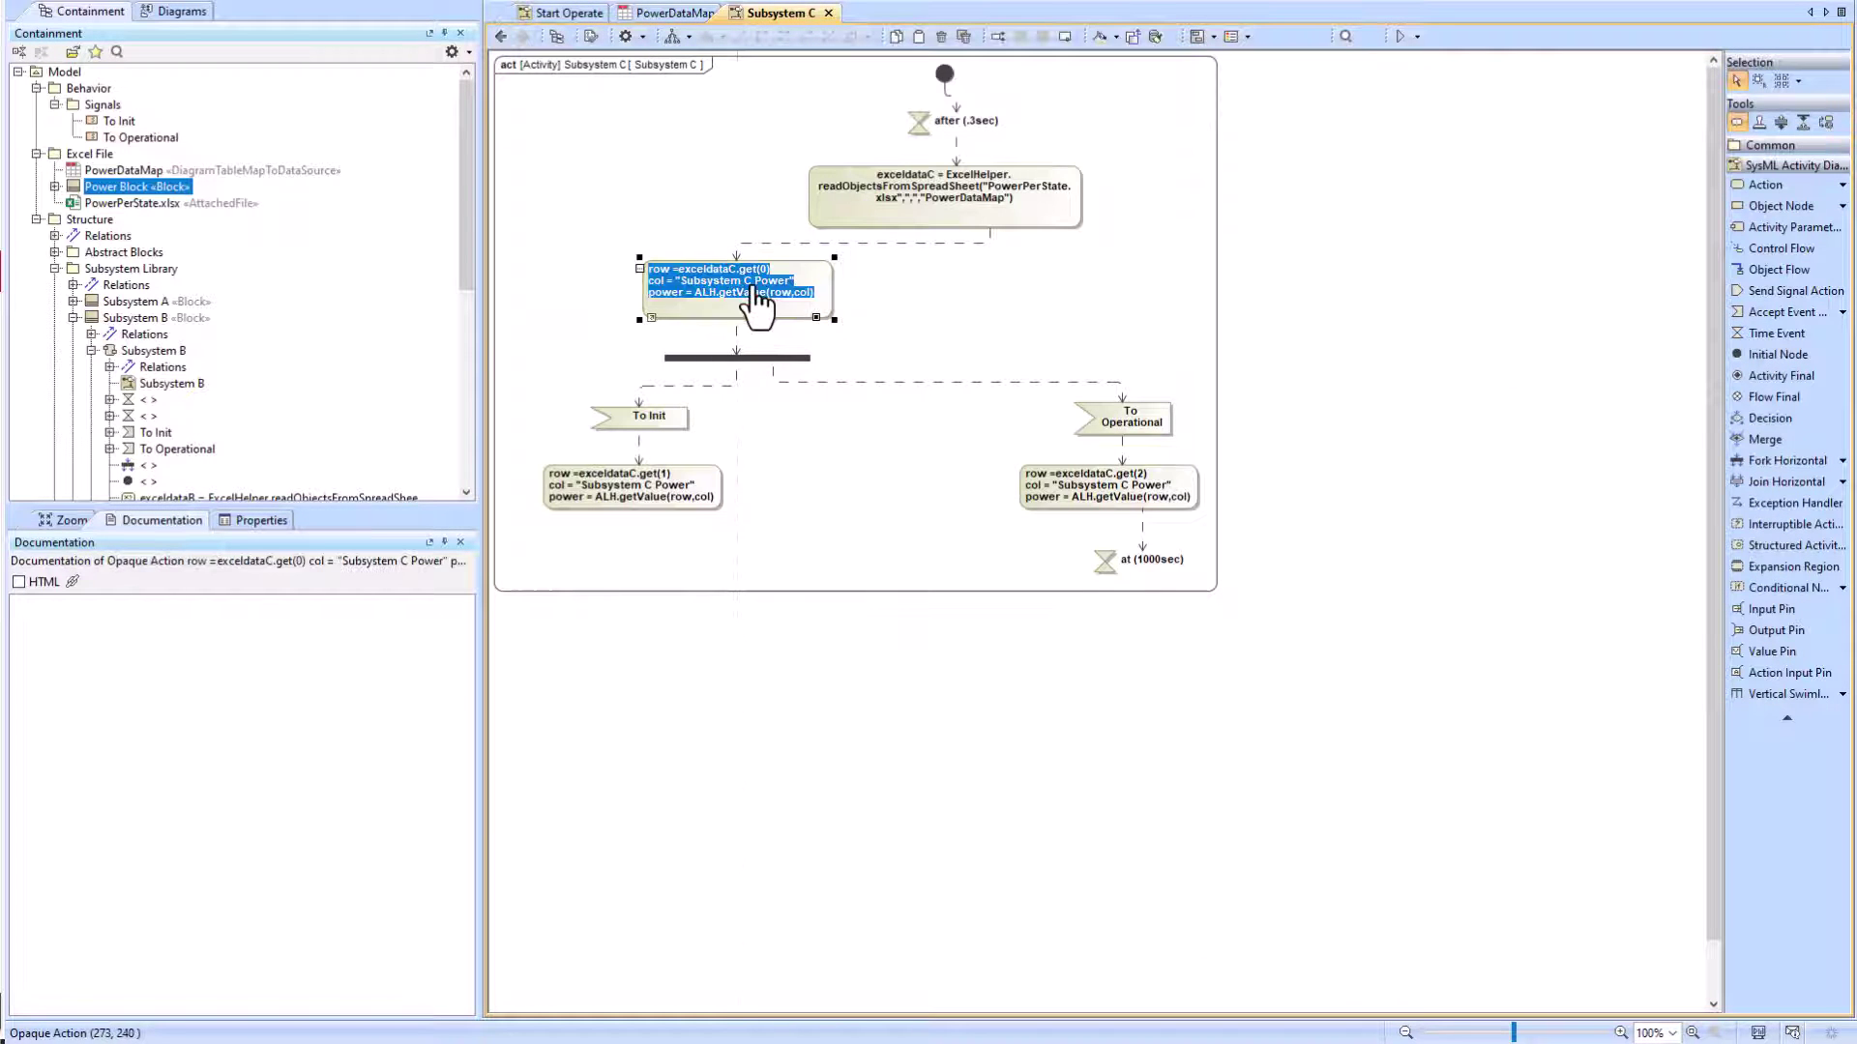
click(944, 253)
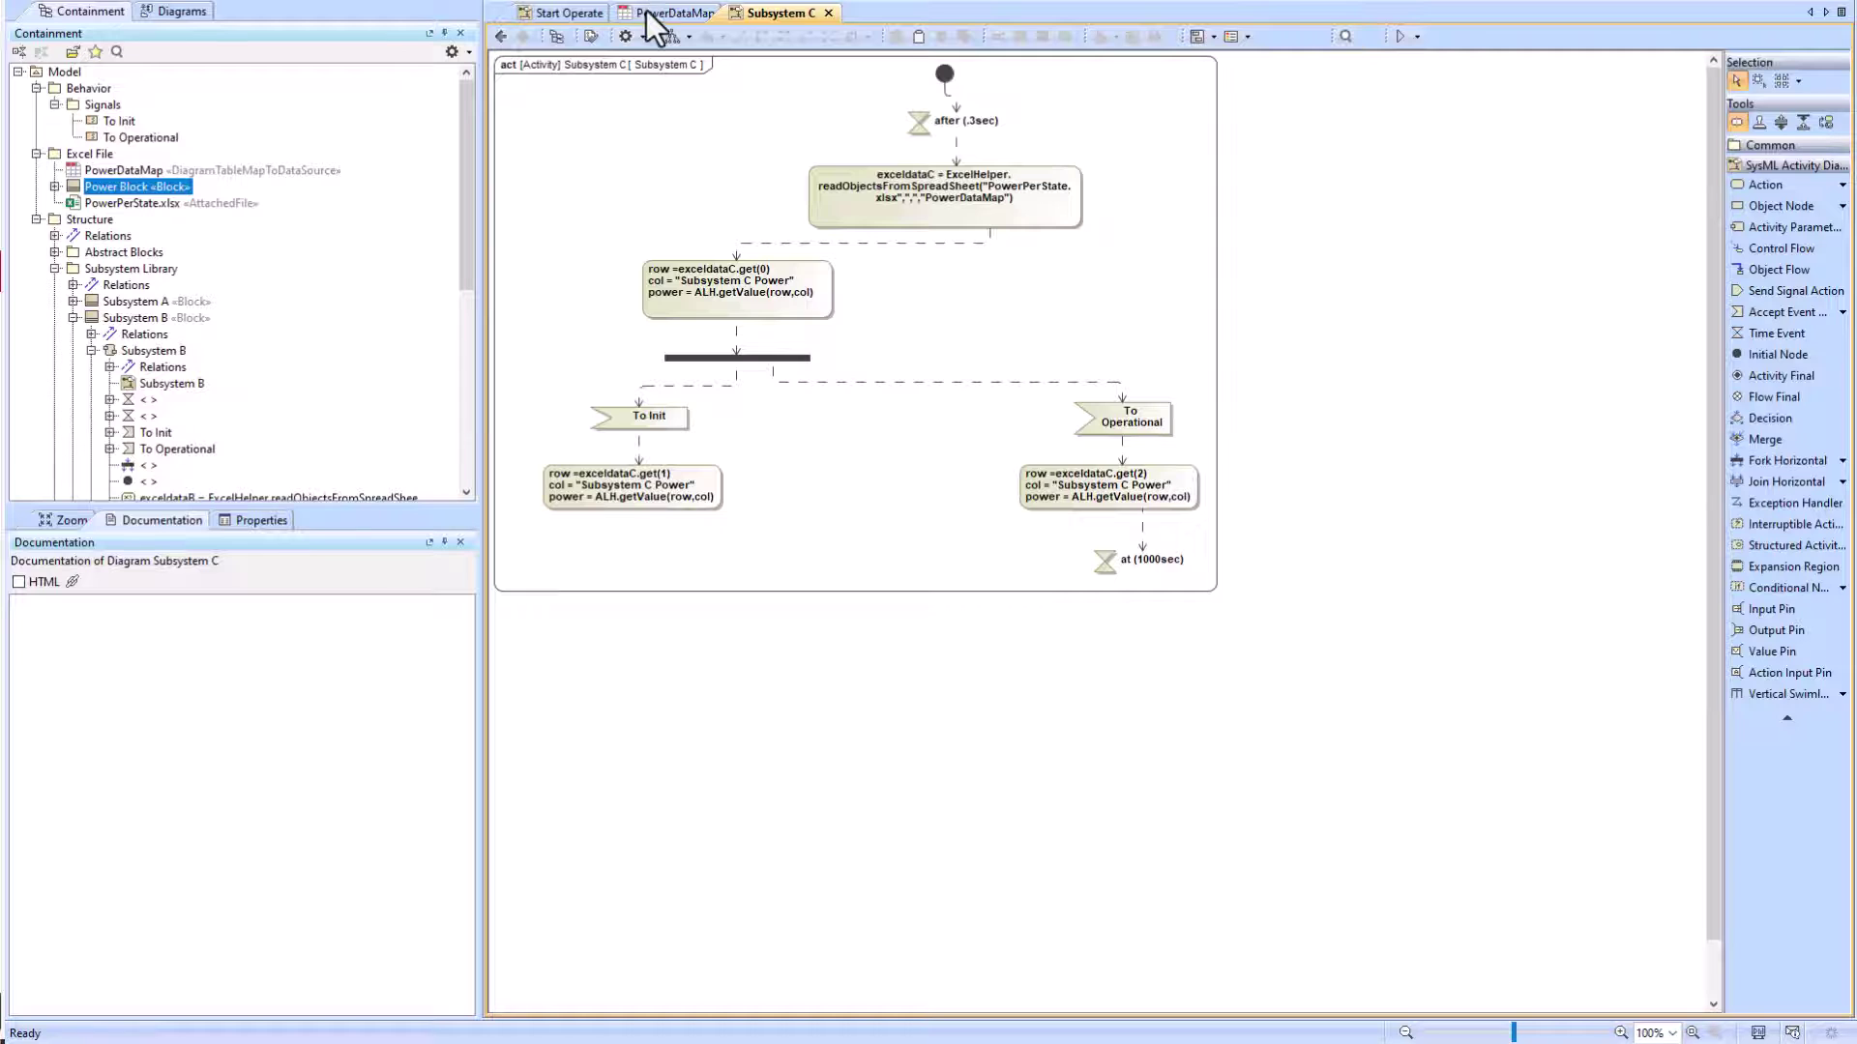
Step: Return to the Start Off activity through System Behavior and fill the empty opaque action with the copied row and column expression
click(500, 35)
double_click(1290, 159)
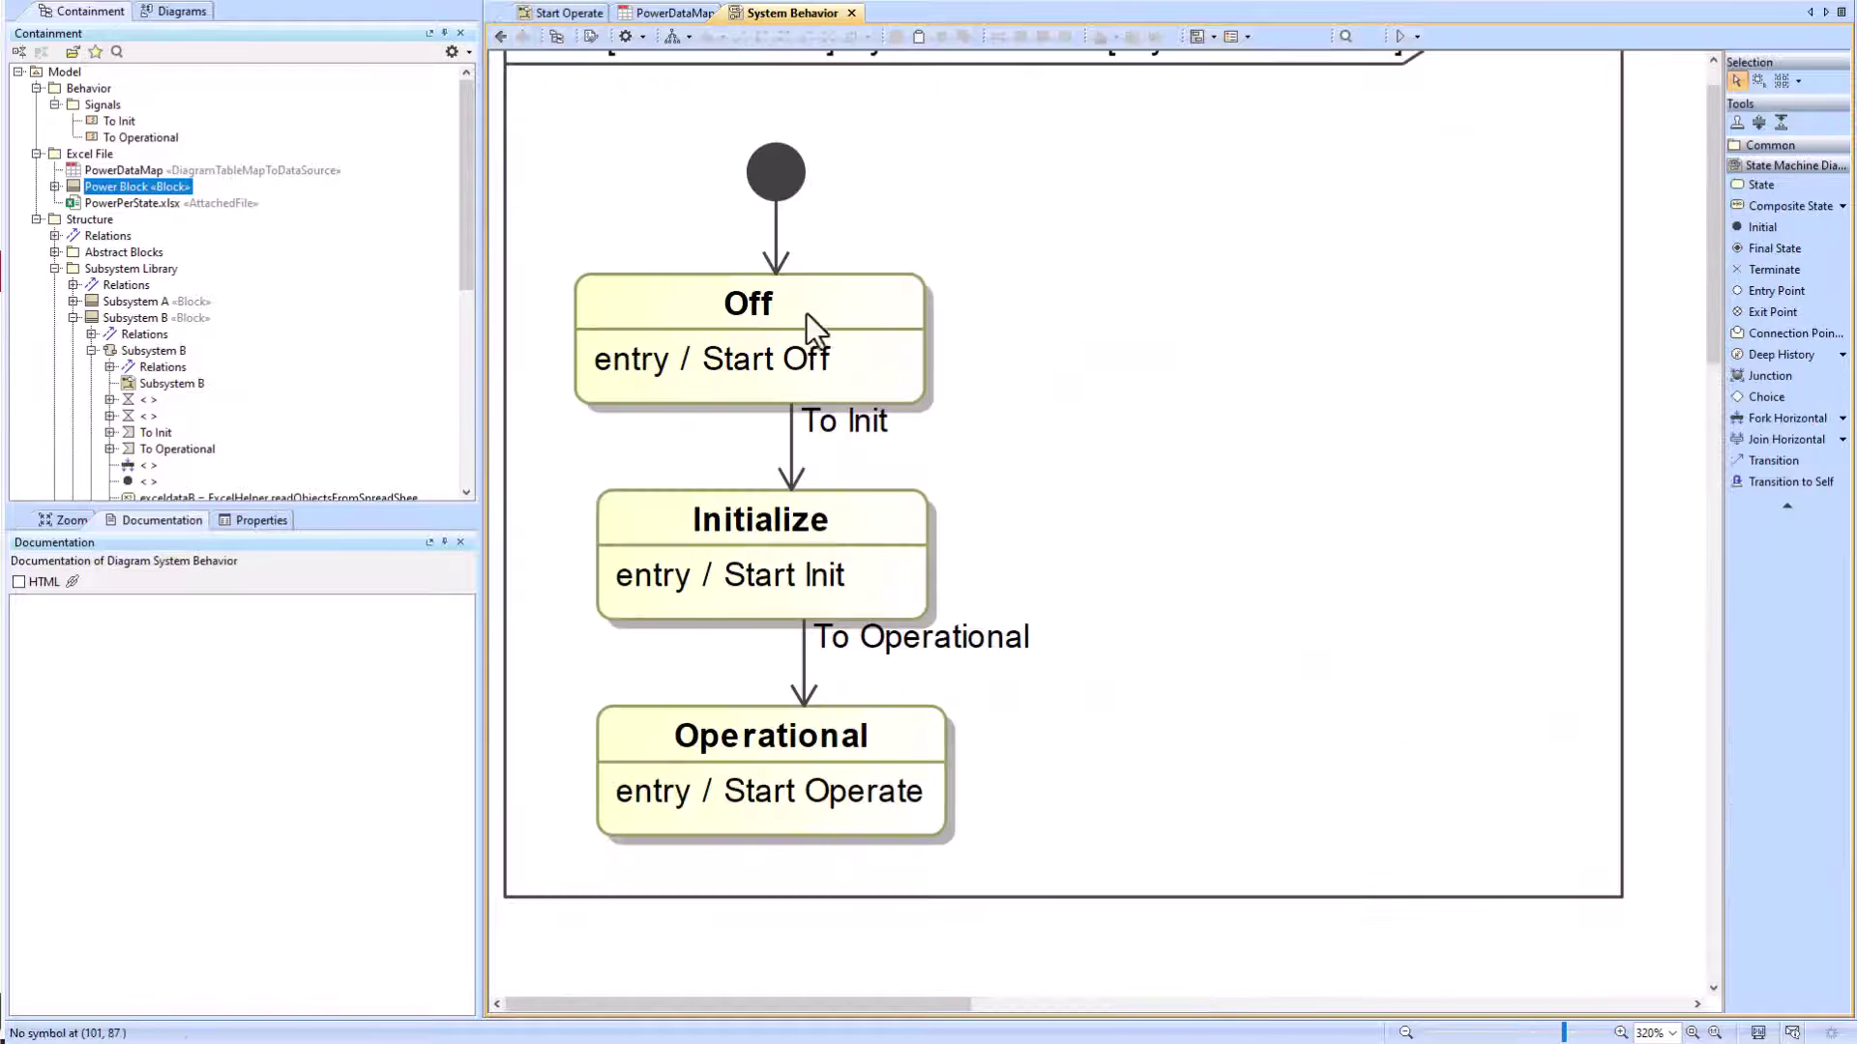
double_click(810, 282)
click(615, 316)
key(ctrl+v)
click(718, 429)
click(643, 323)
click(640, 320)
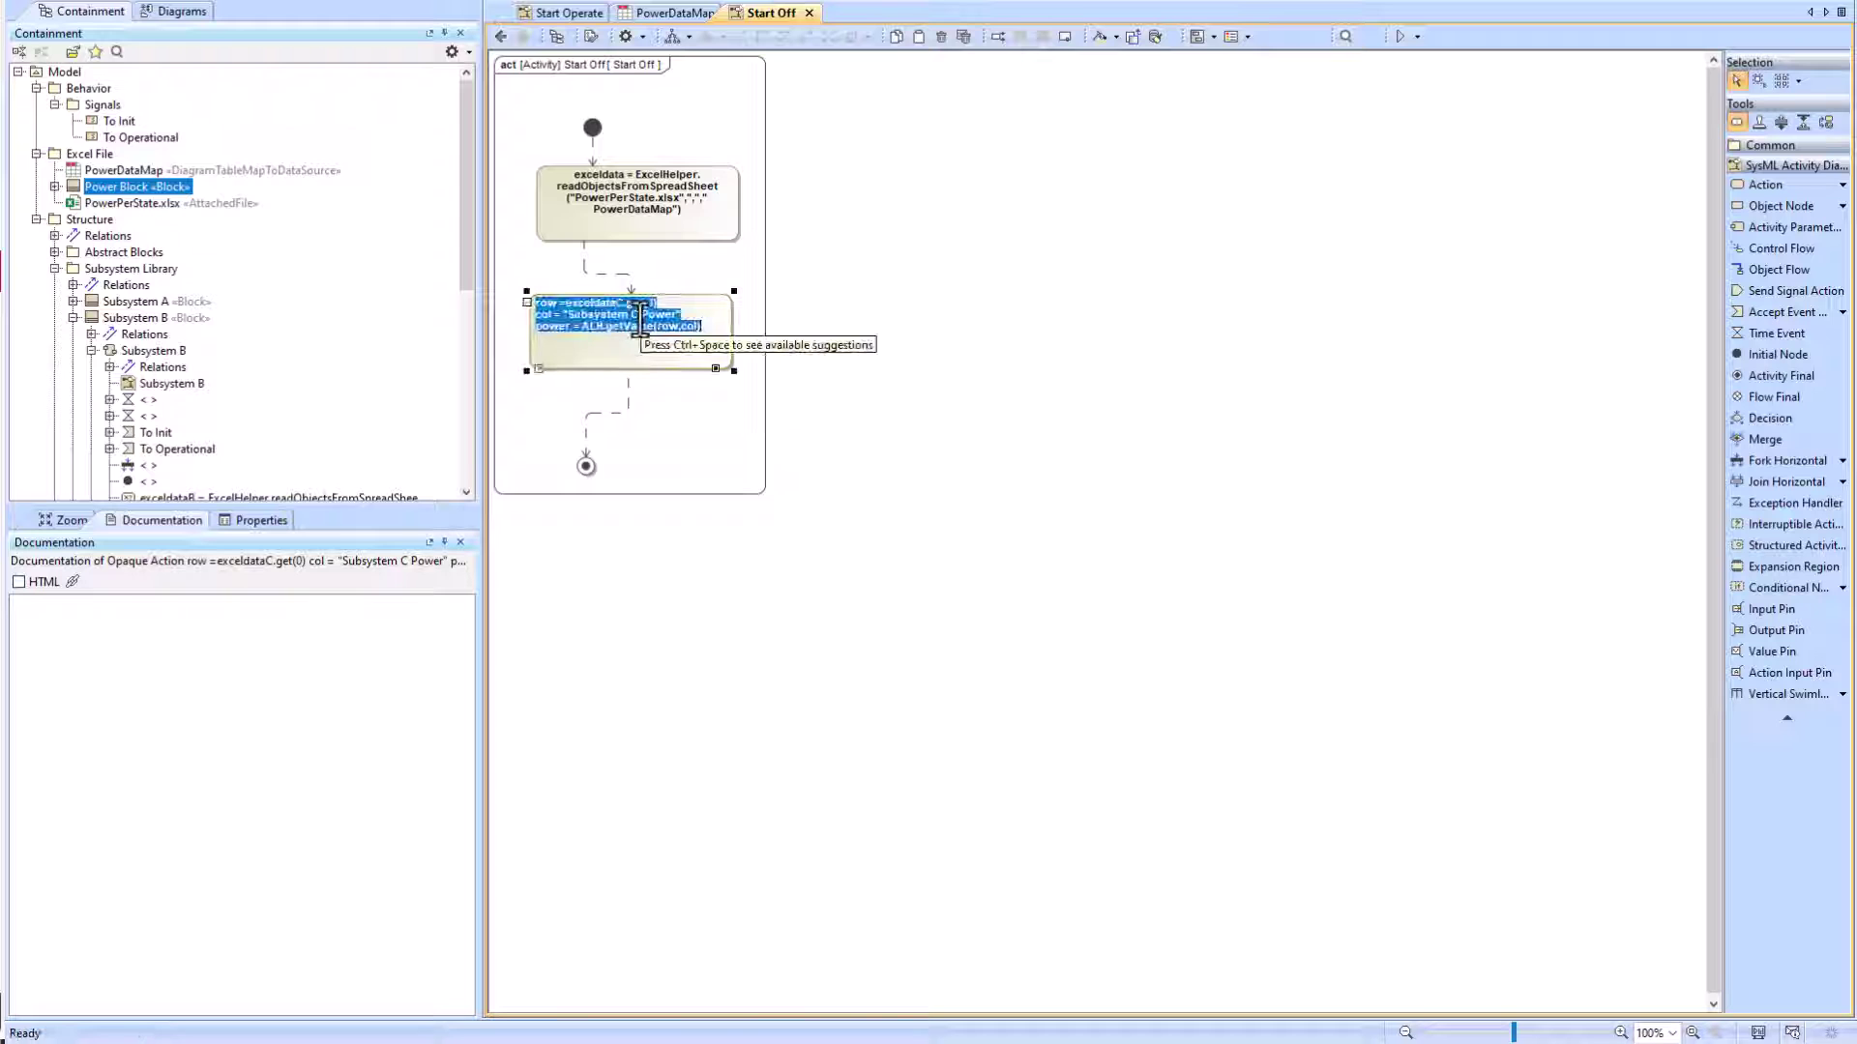
Step: Set the pasted expression's column to "Total Power" and check it against the header in the PowerPerState Excel workbook
drag(638, 316, 589, 317)
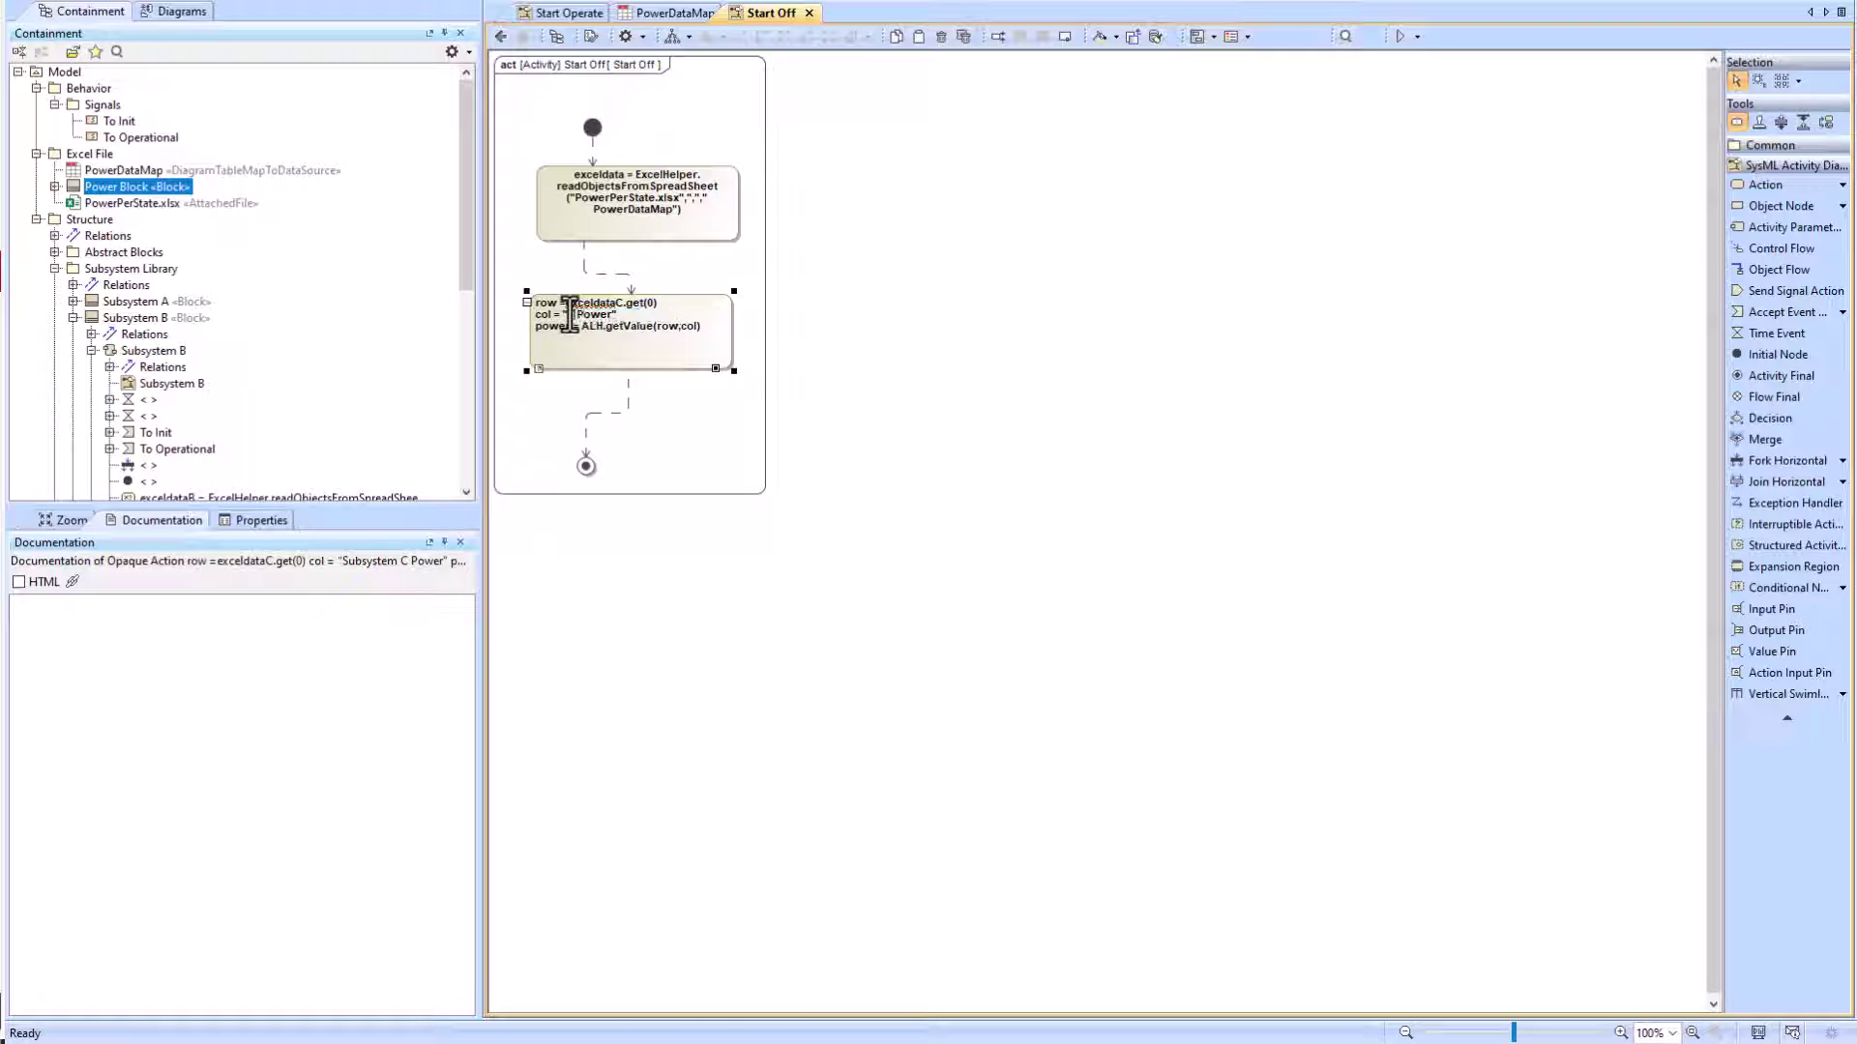
key(alt+Tab)
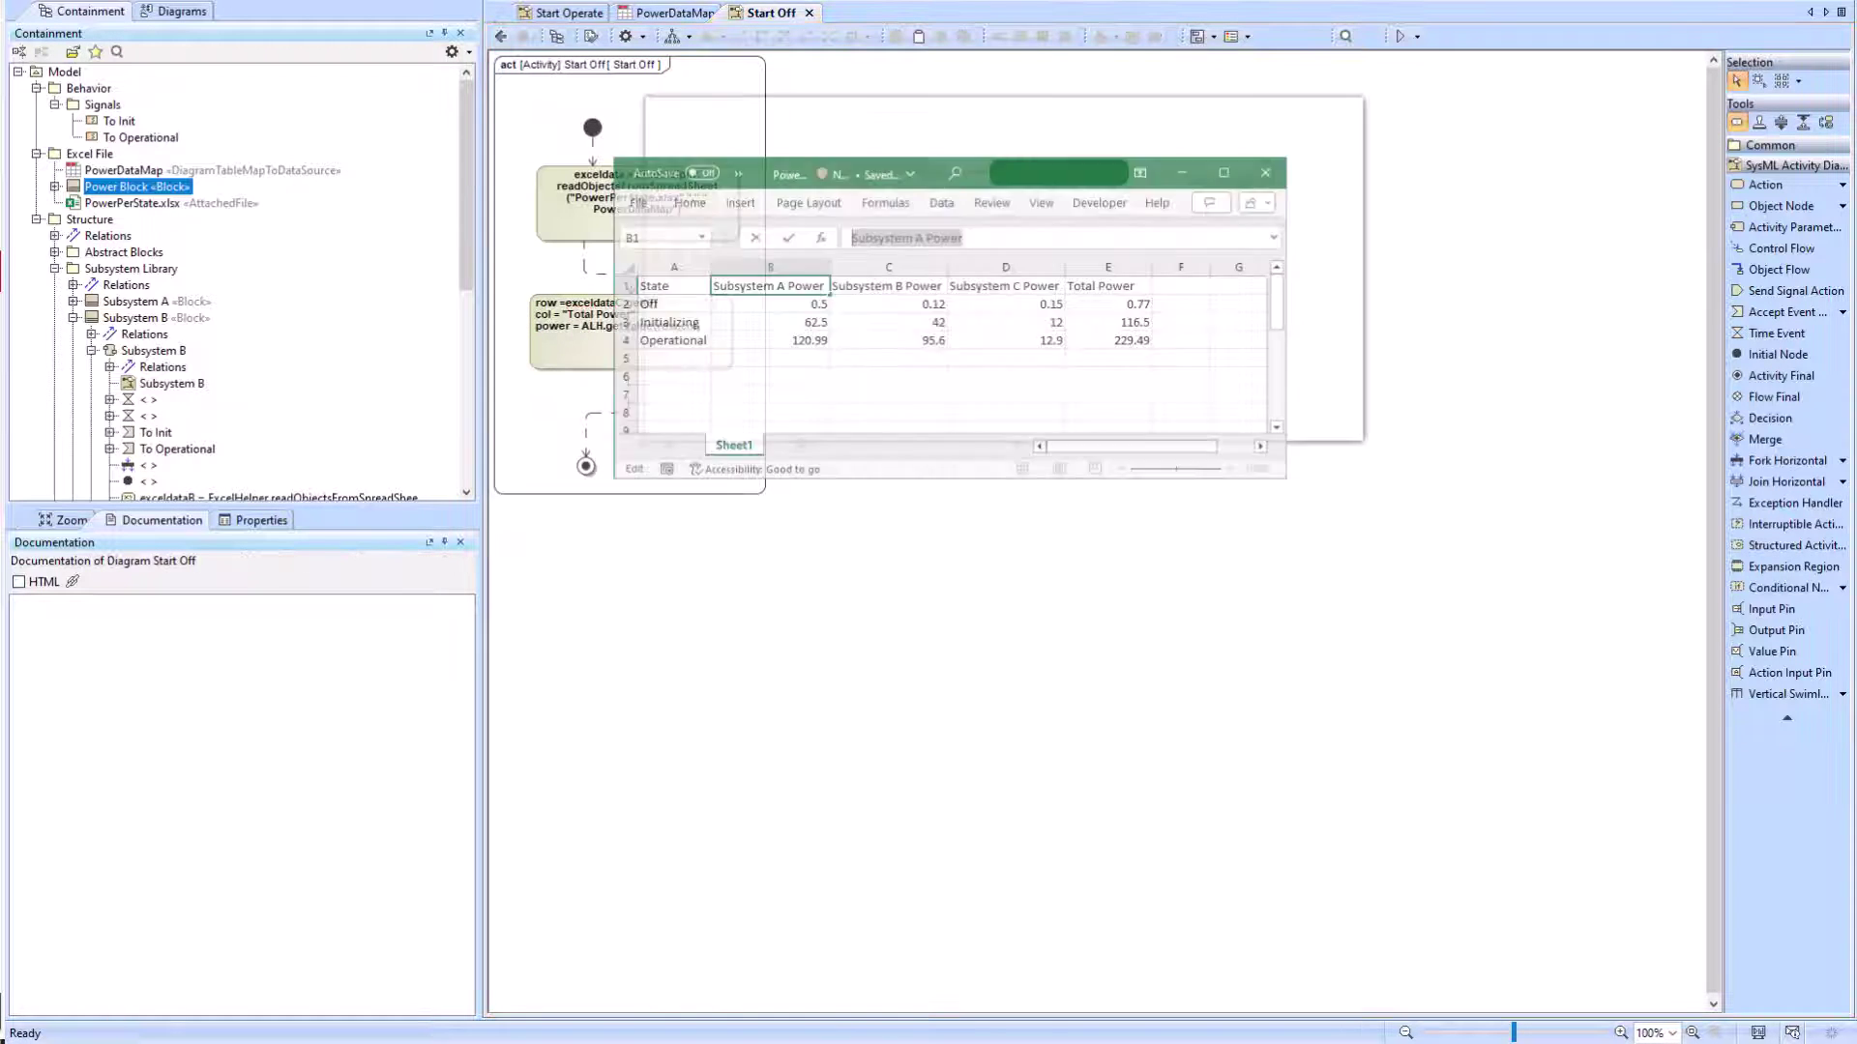
drag(1149, 120, 1313, 171)
click(1349, 282)
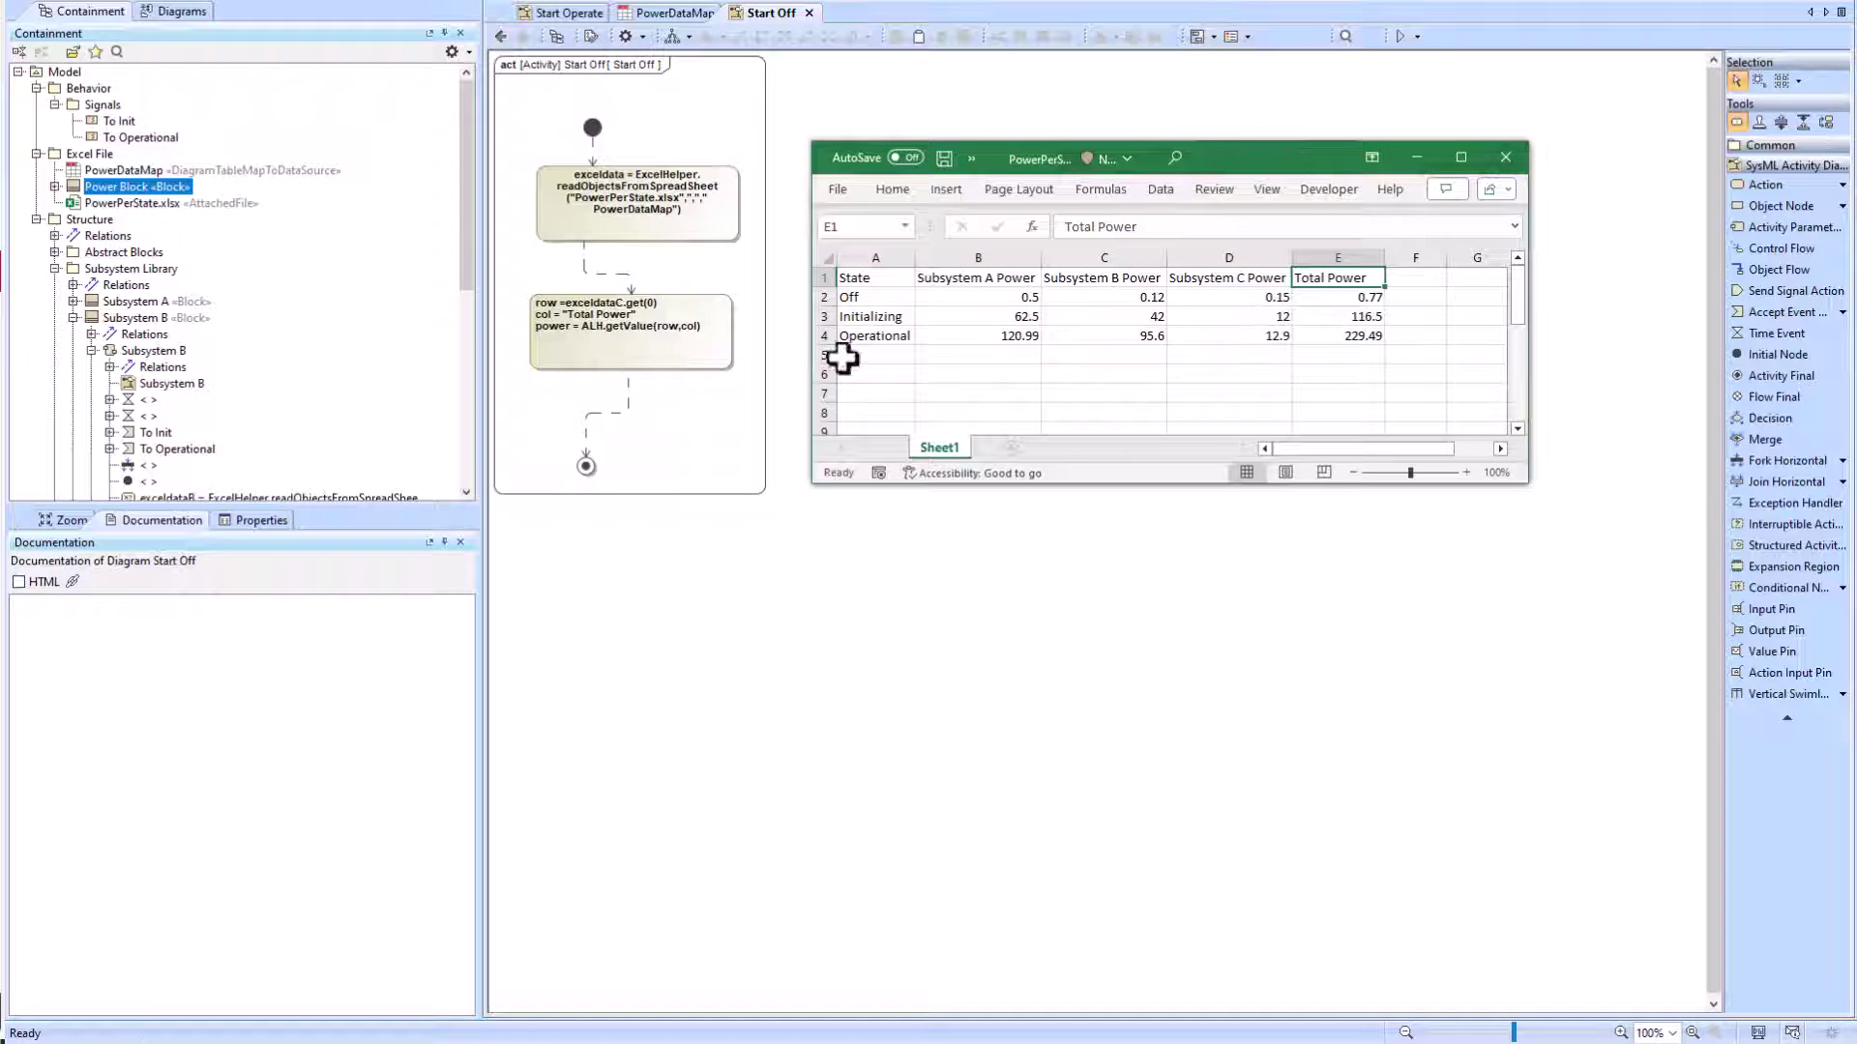
click(1505, 158)
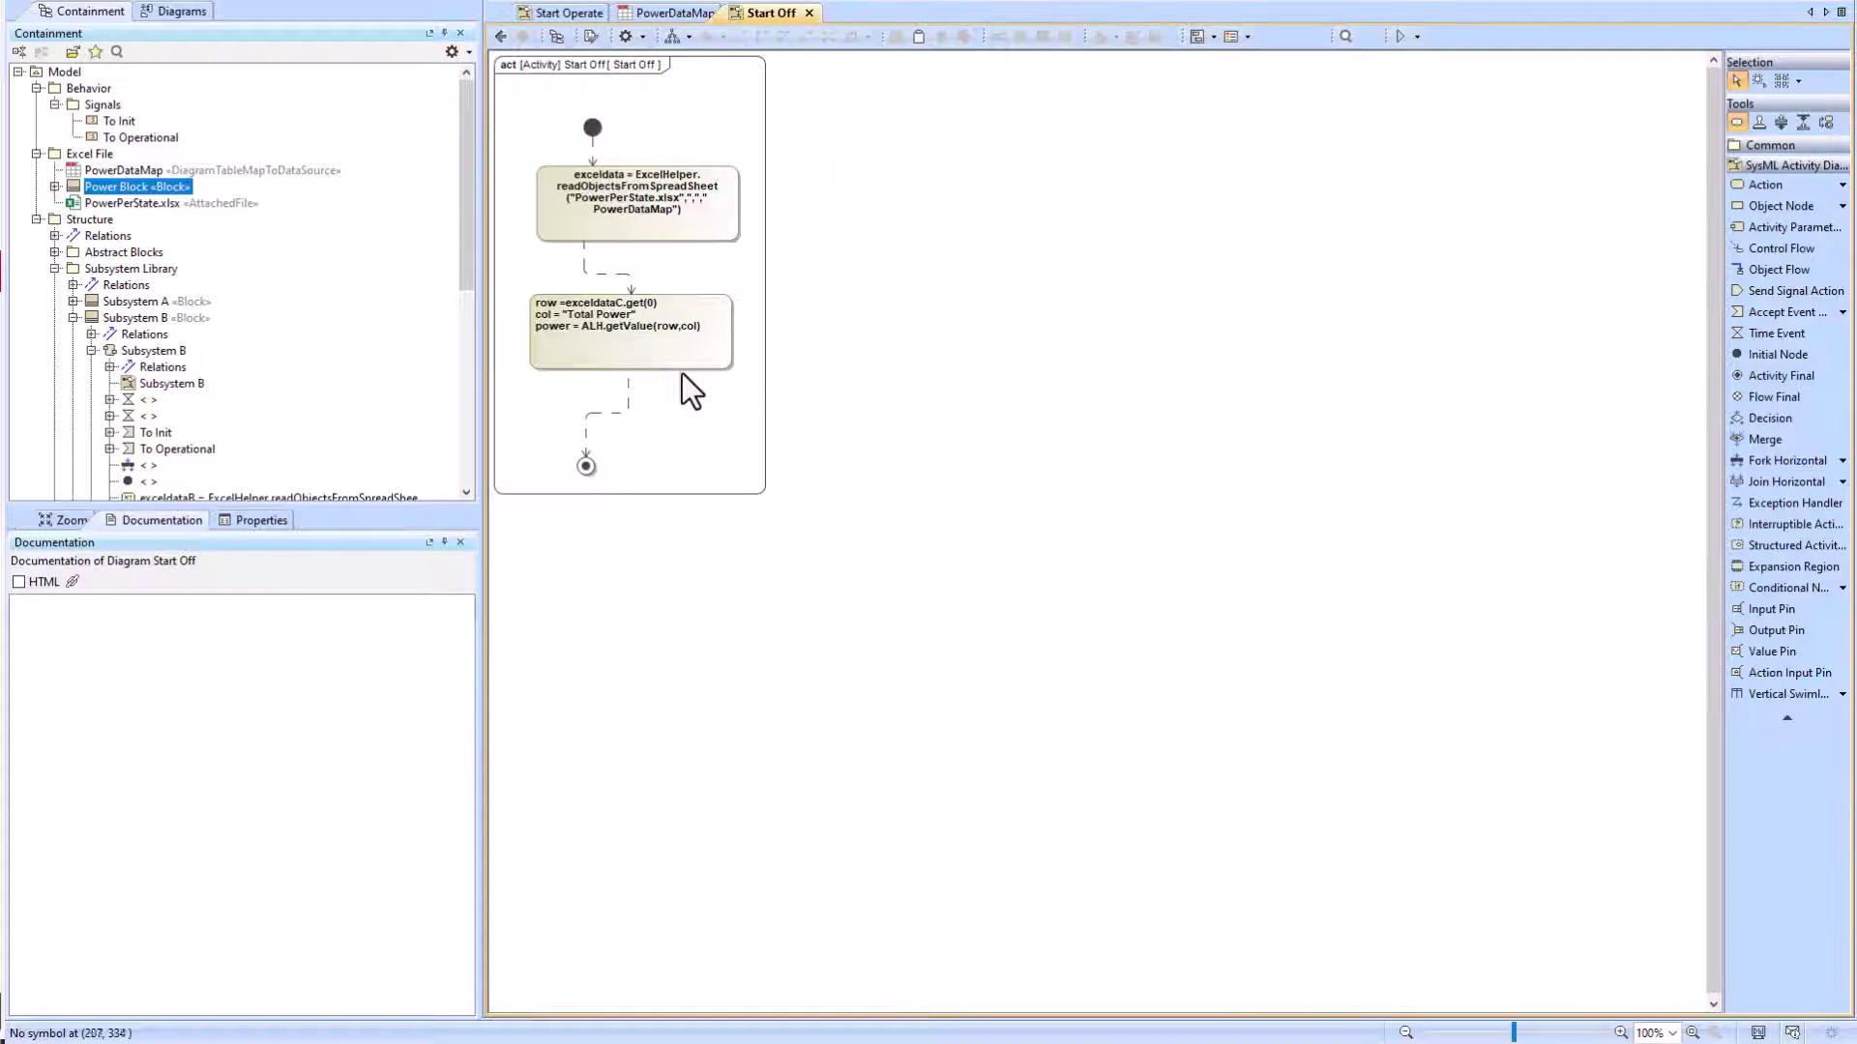
Step: Copy the full Total Power expression from the Start Off opaque action
click(595, 315)
click(610, 322)
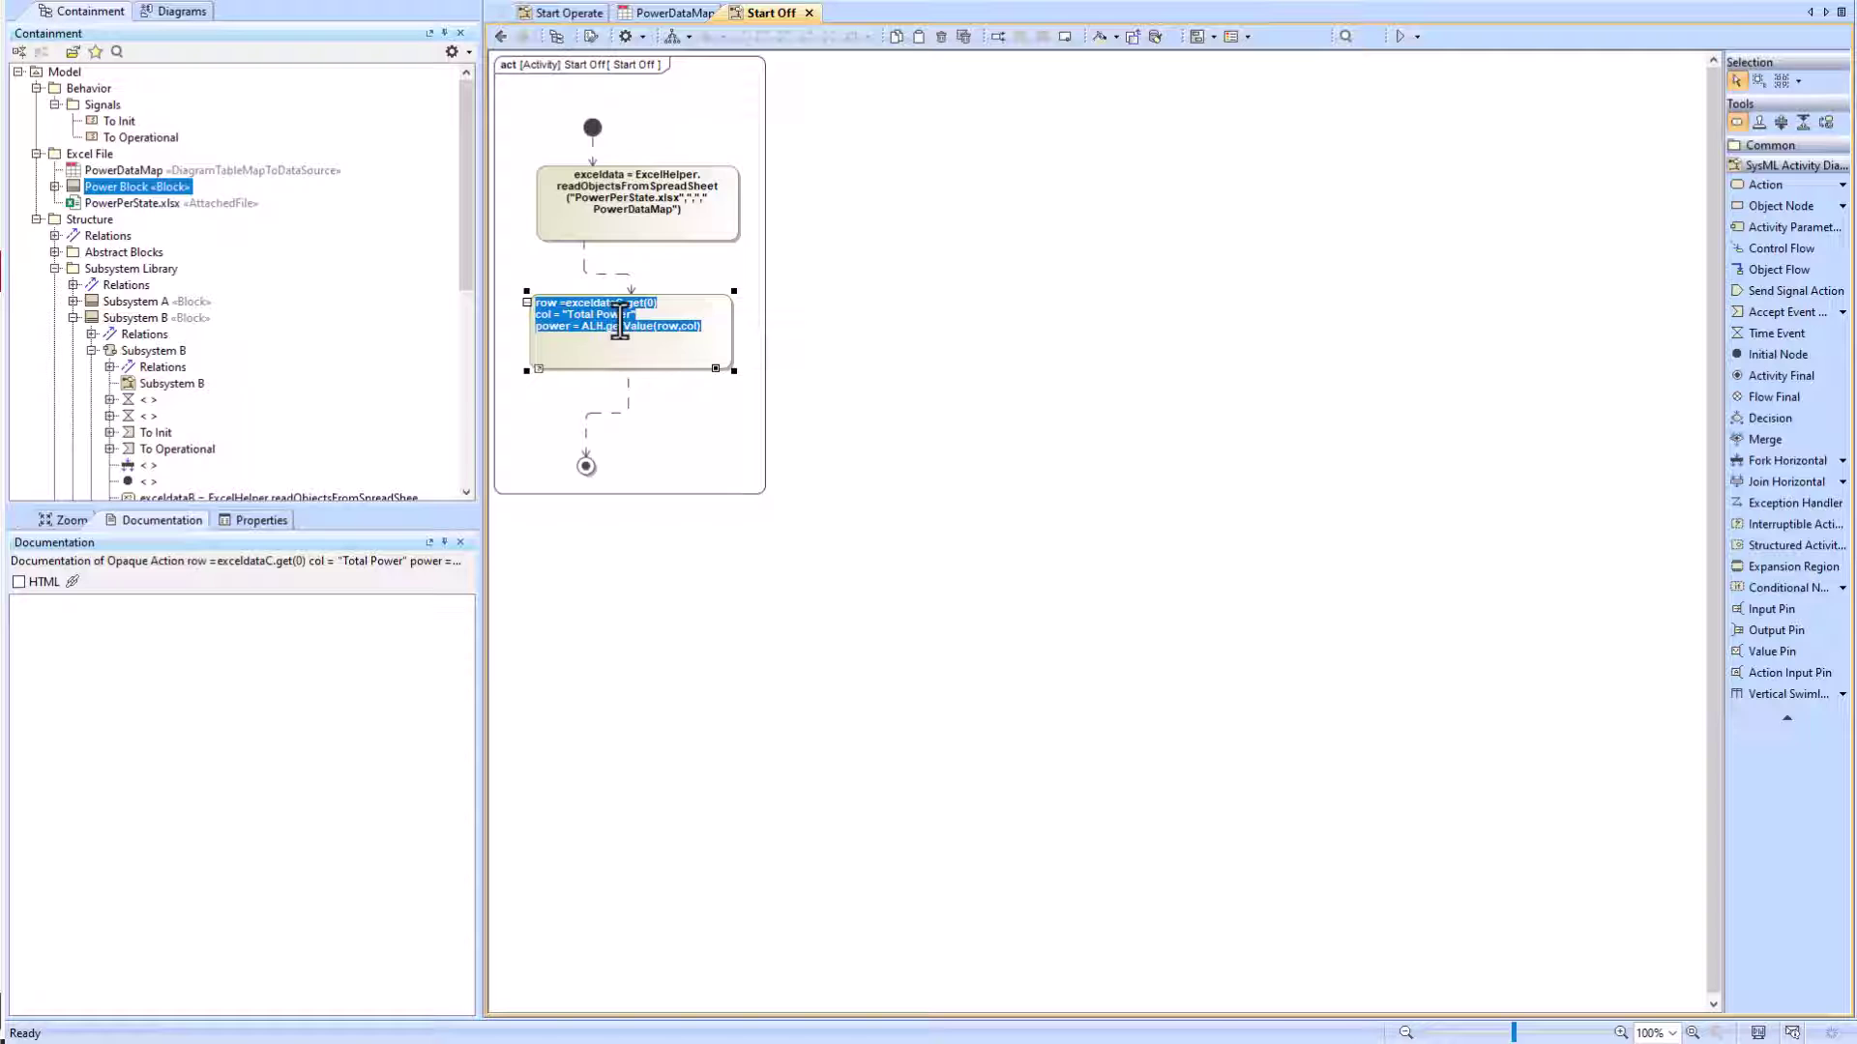
click(676, 398)
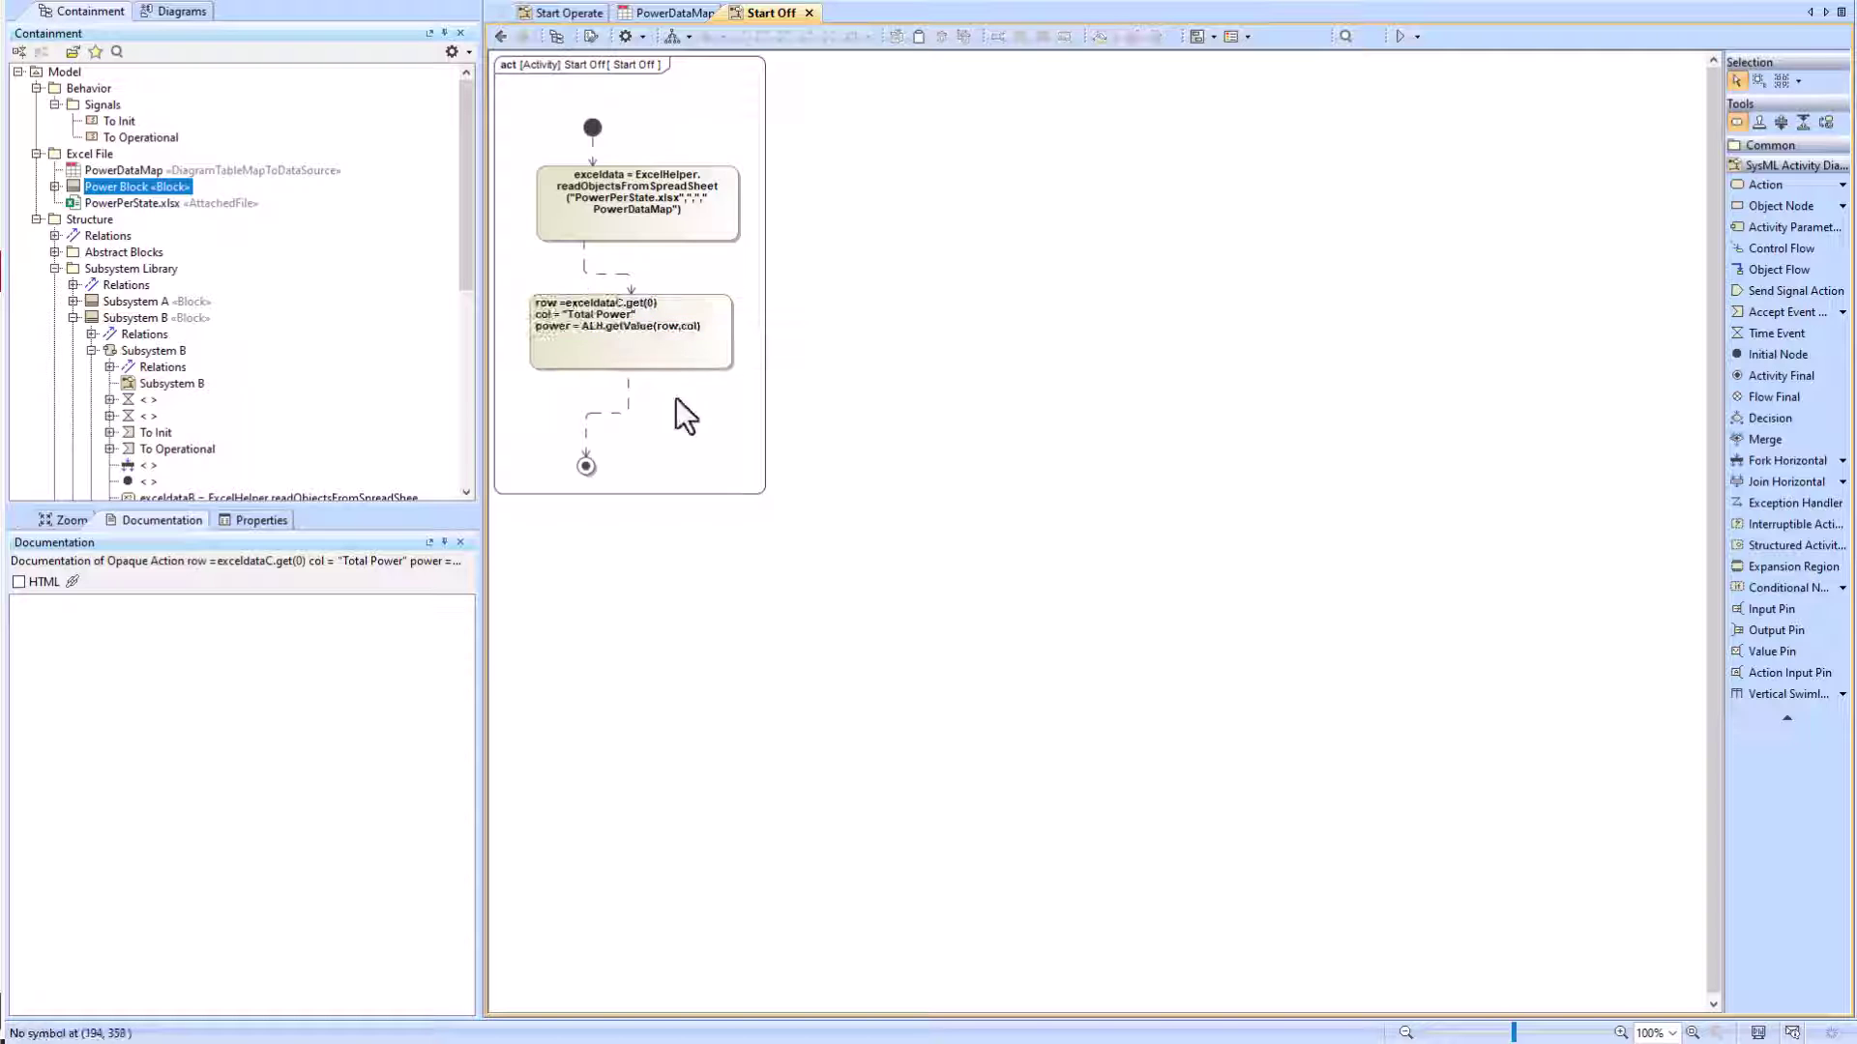
Step: Open the Start Init activity, move its activity final down and insert an opaque action on the flow after the send signal action
click(500, 39)
double_click(797, 576)
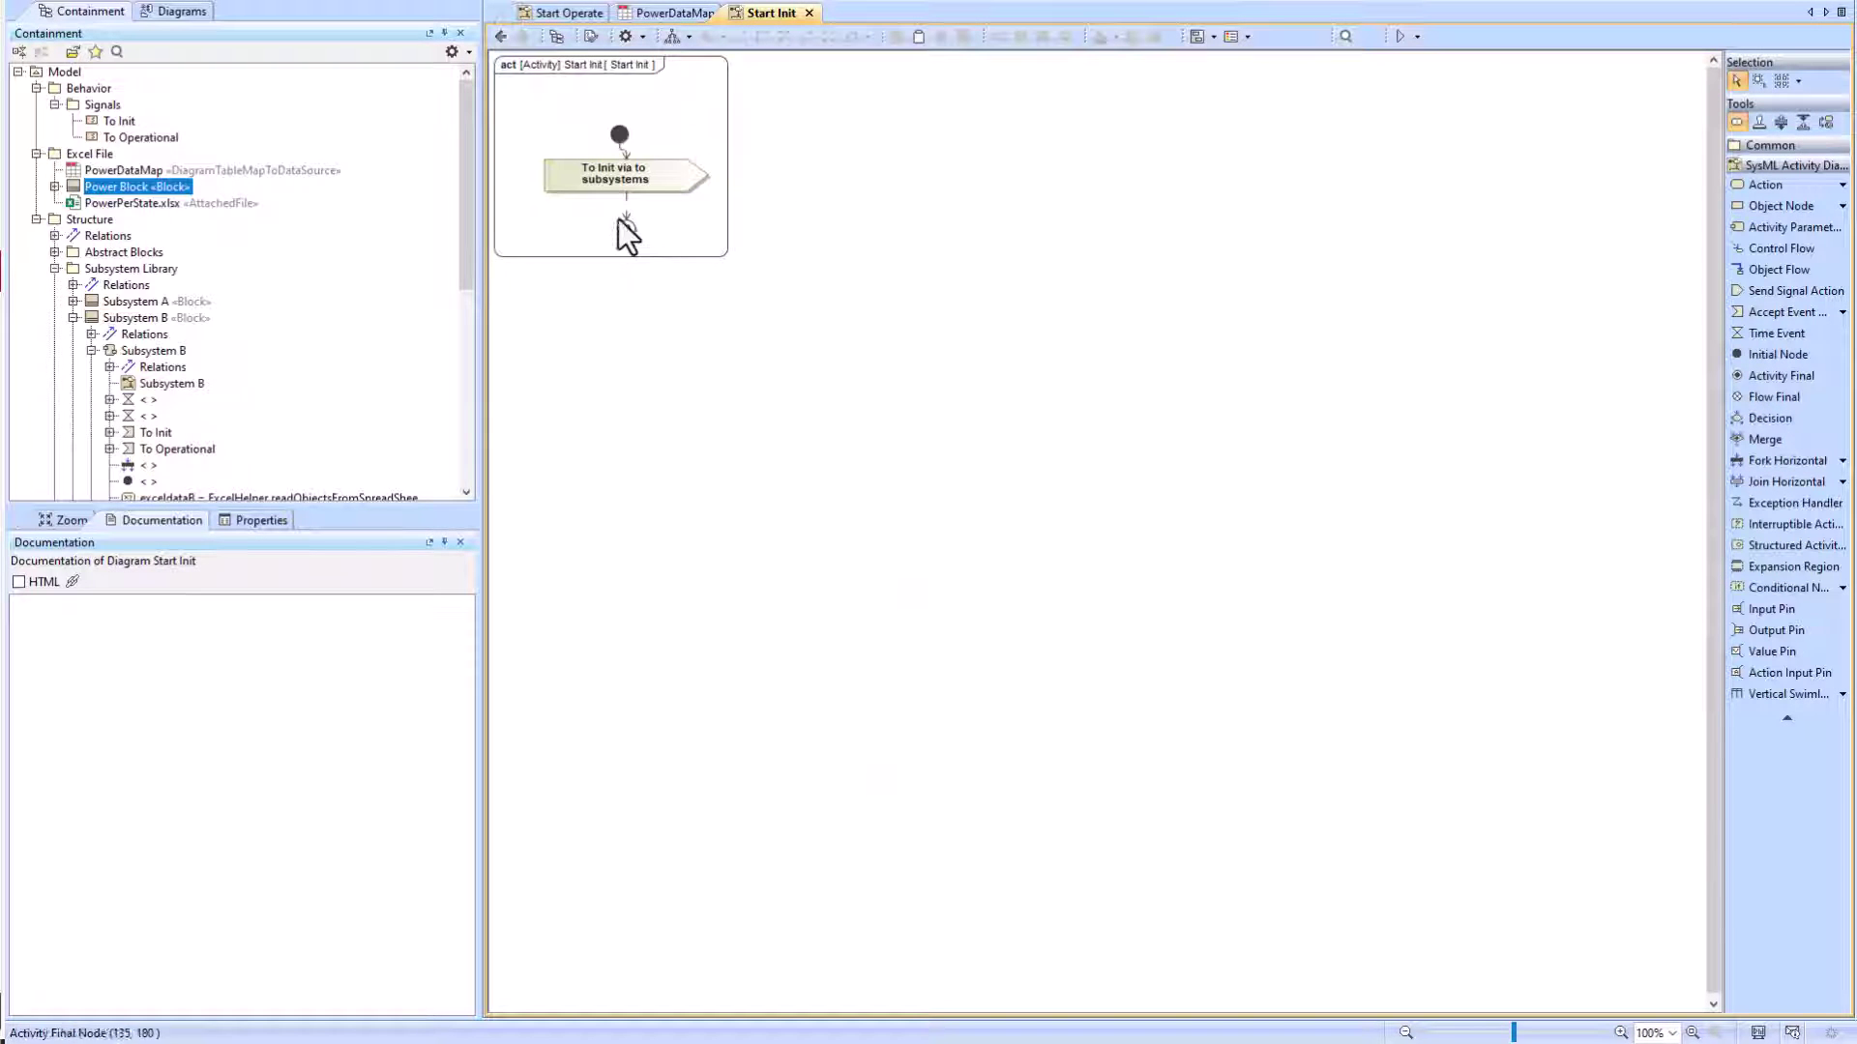
drag(620, 232, 620, 296)
click(1764, 185)
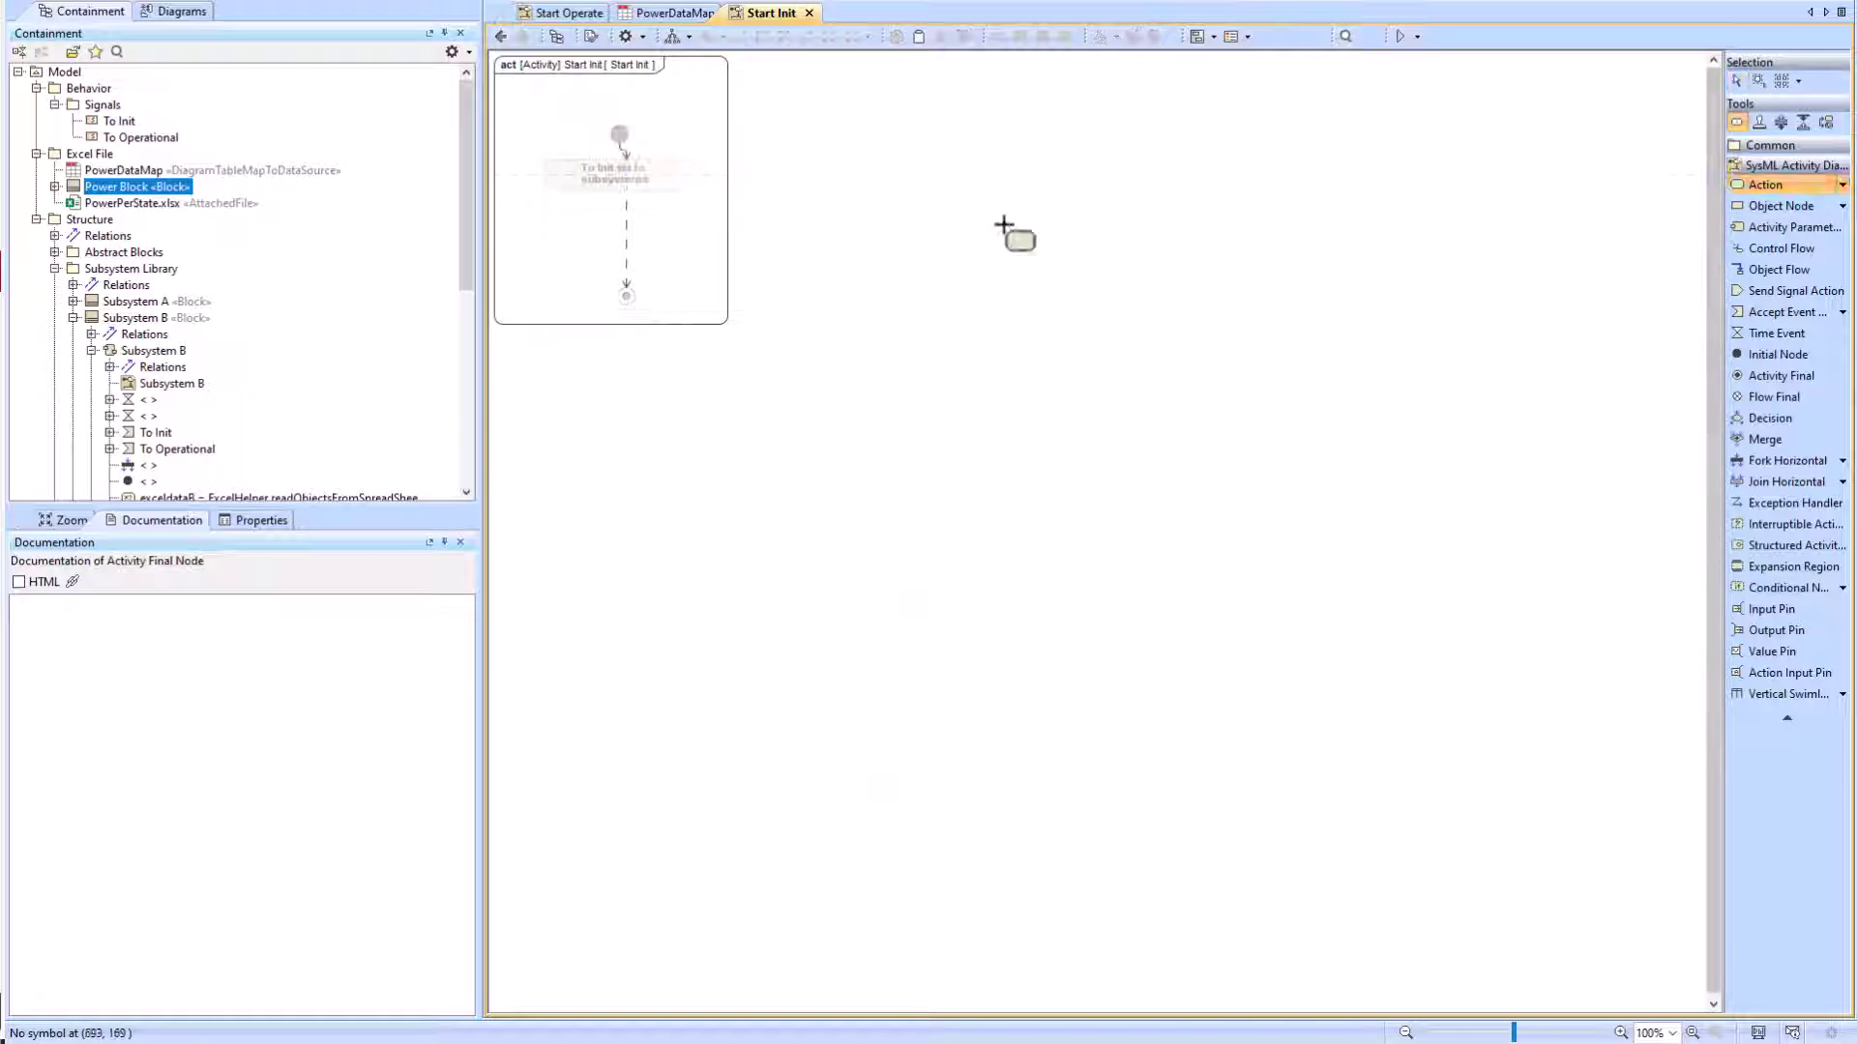
click(1842, 185)
click(1639, 259)
click(623, 240)
Step: Fill the Start Init opaque action with the copied Total Power expression, enlarge it and change its row index for the Initializing data
click(622, 242)
text(row =exceldataC.get(0) col = "Total Power" power = ALH.getValue(row, col))
click(717, 285)
drag(677, 337, 656, 272)
click(633, 248)
click(636, 243)
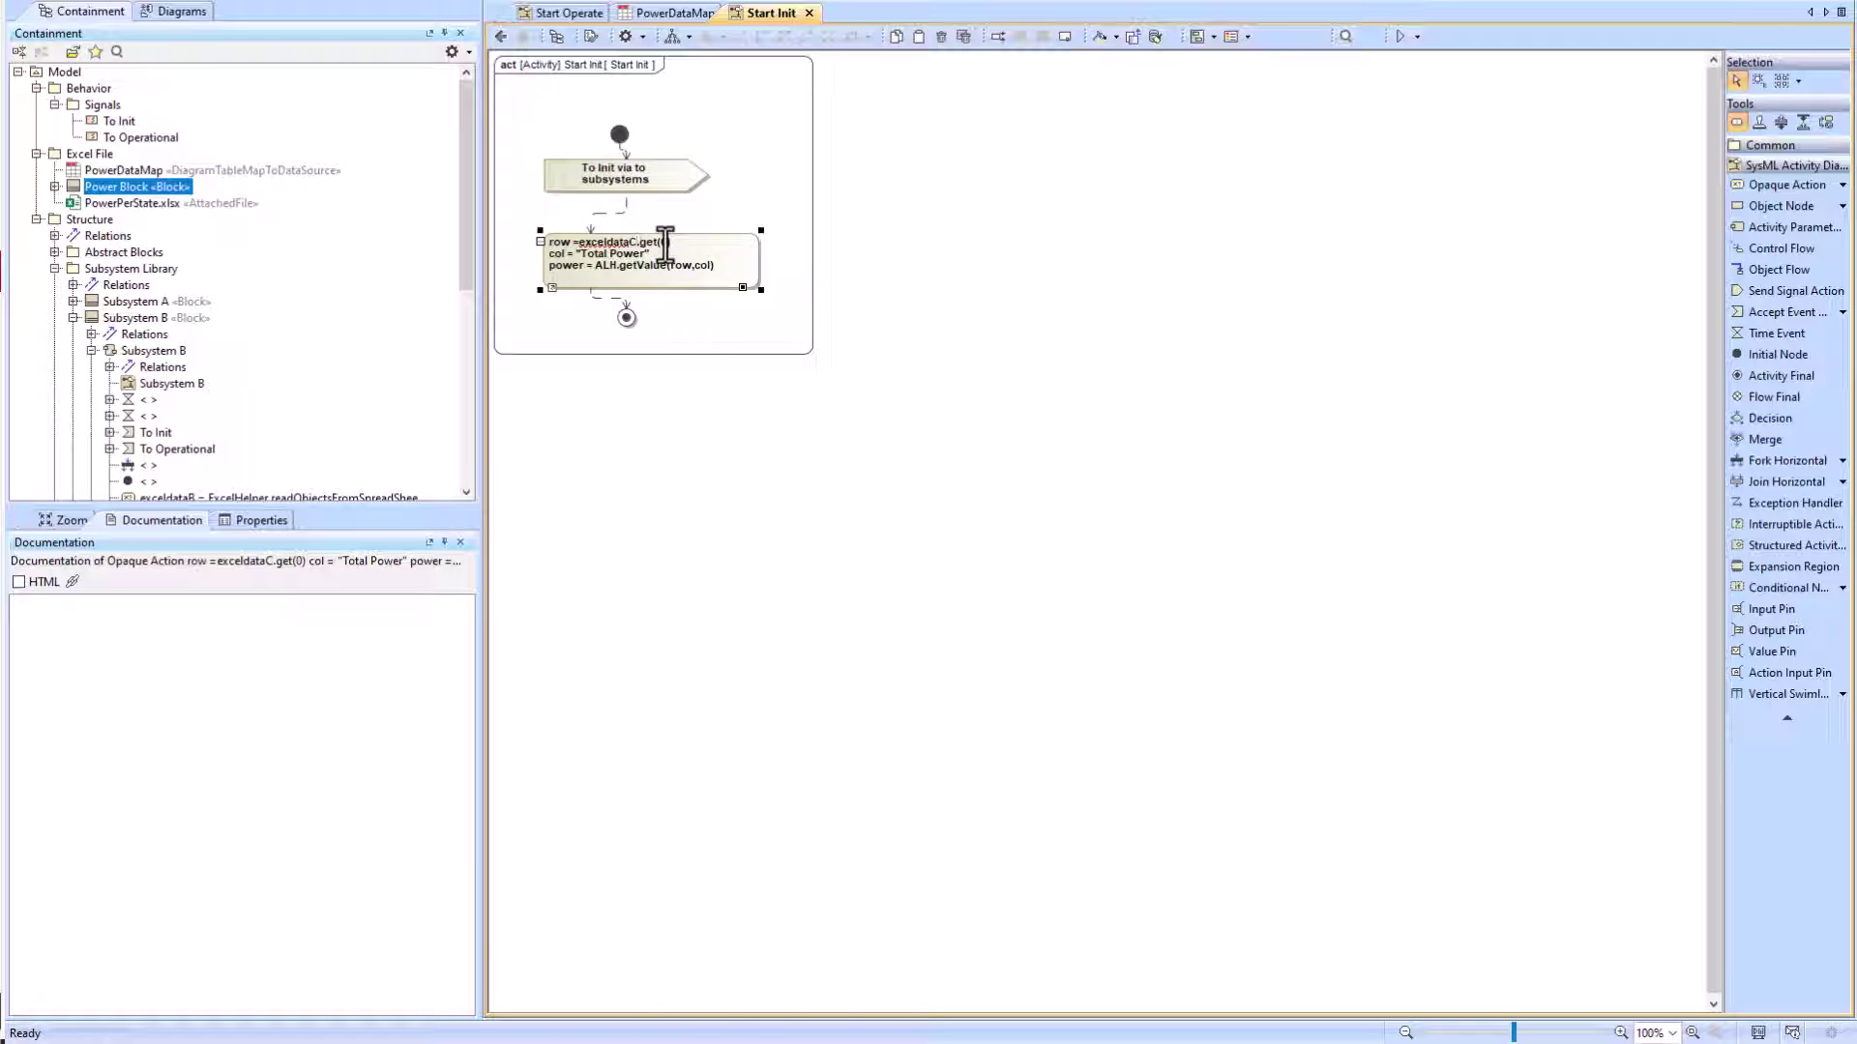
key(BackSpace)
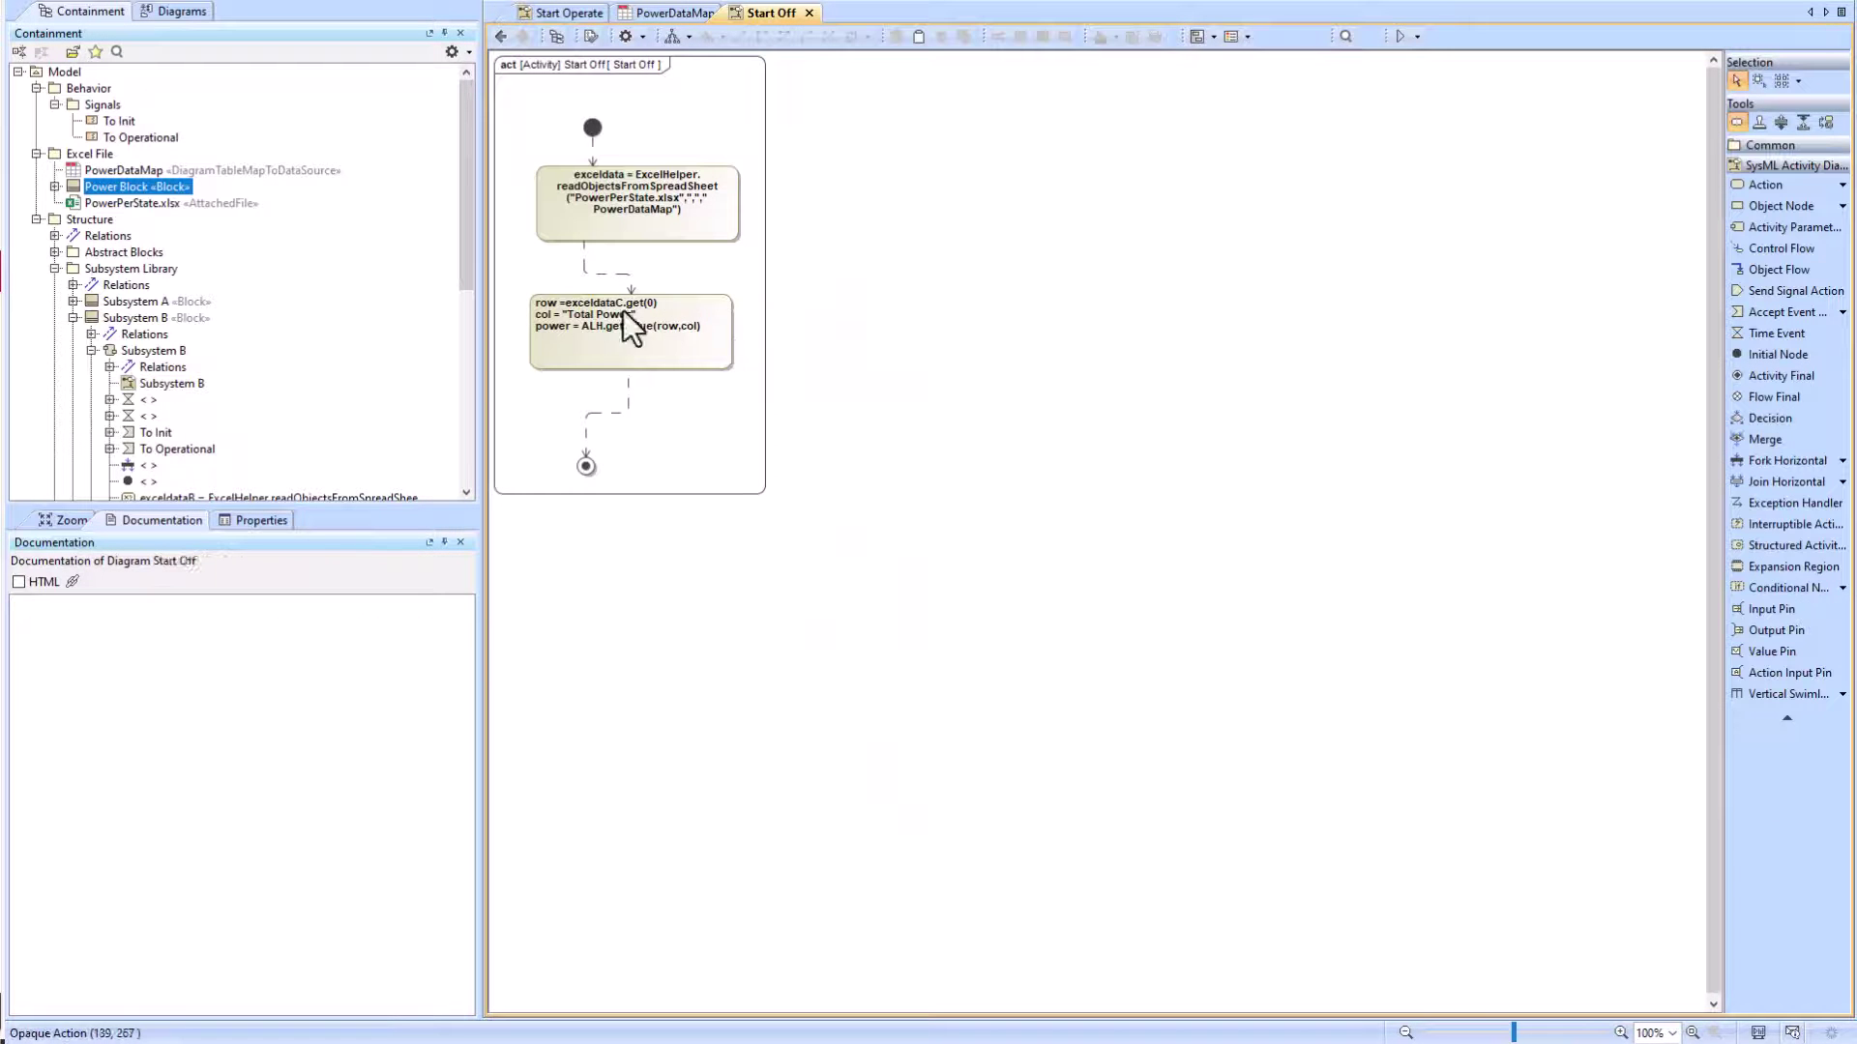
Step: Change the variable in the Start Off Total Power action from exceldataC to exceldata
double_click(623, 311)
click(618, 303)
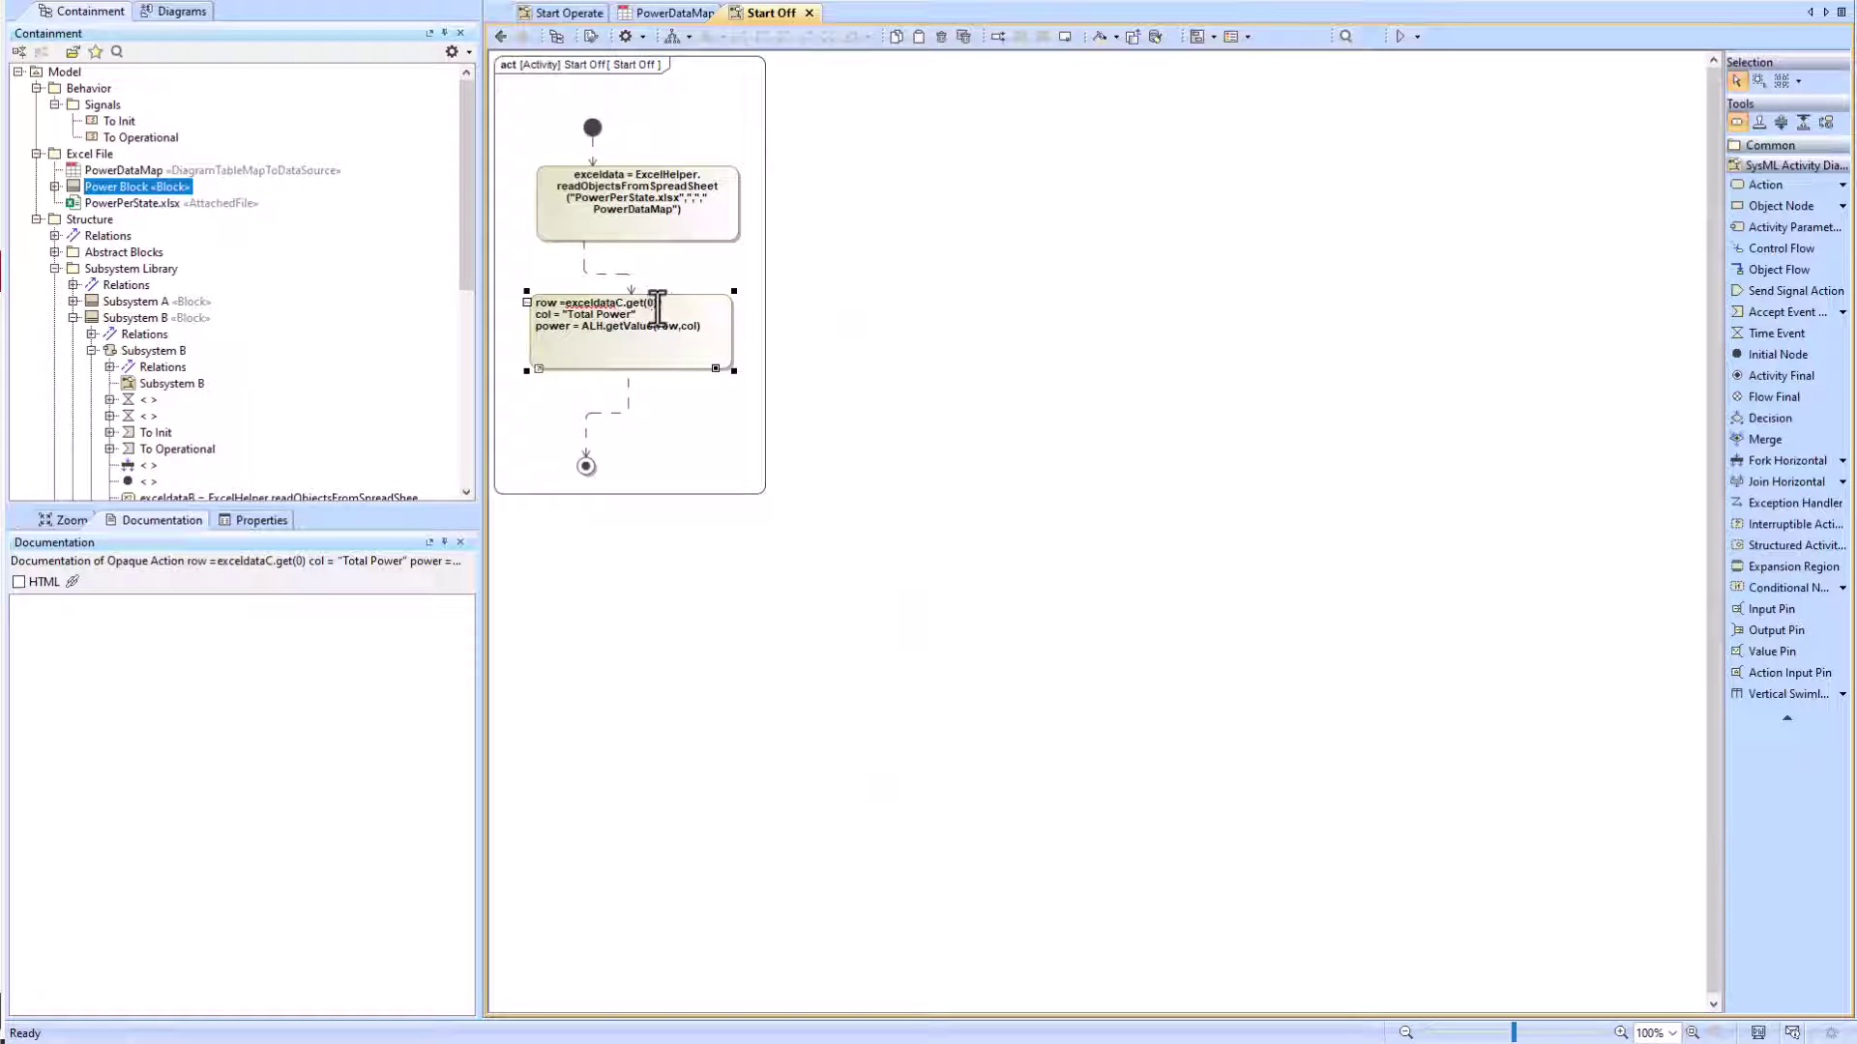
click(713, 274)
Step: Open the Start Operate activity, move its activity final down and insert an opaque action after the To Operational send signal action
click(500, 36)
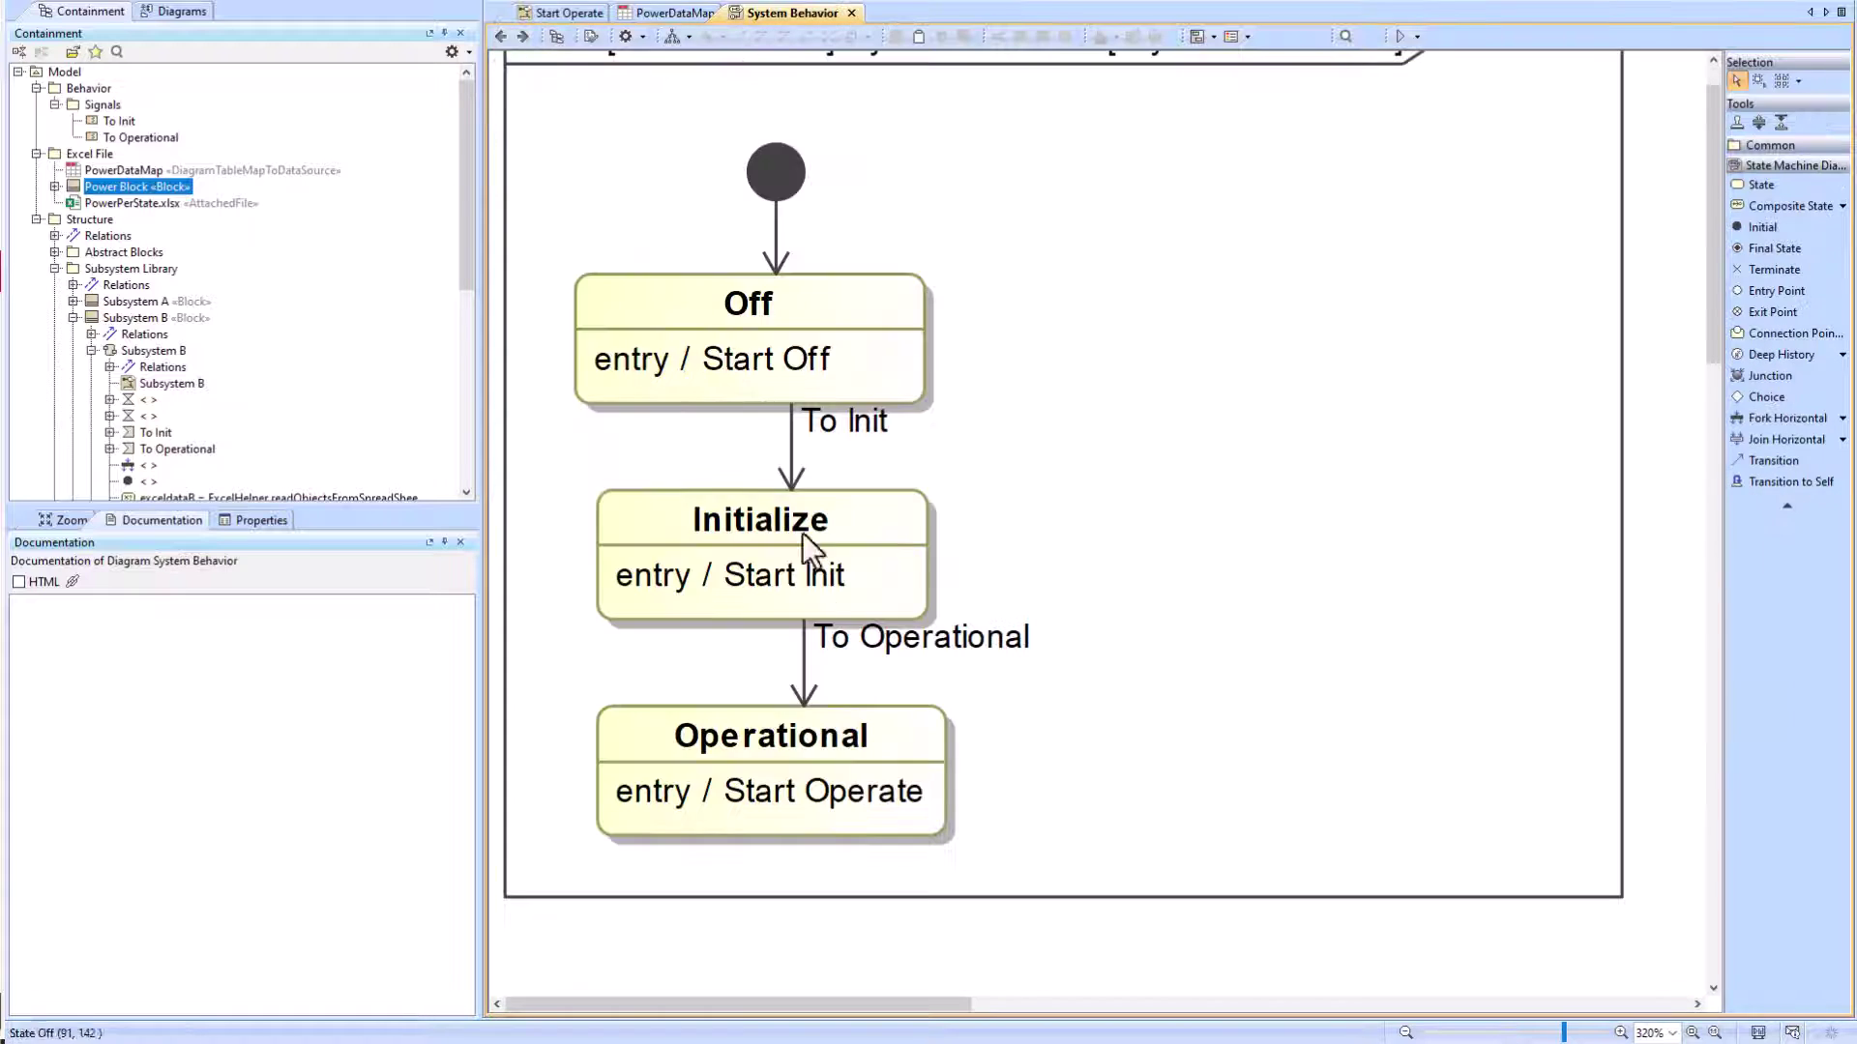
double_click(808, 797)
drag(586, 256, 619, 344)
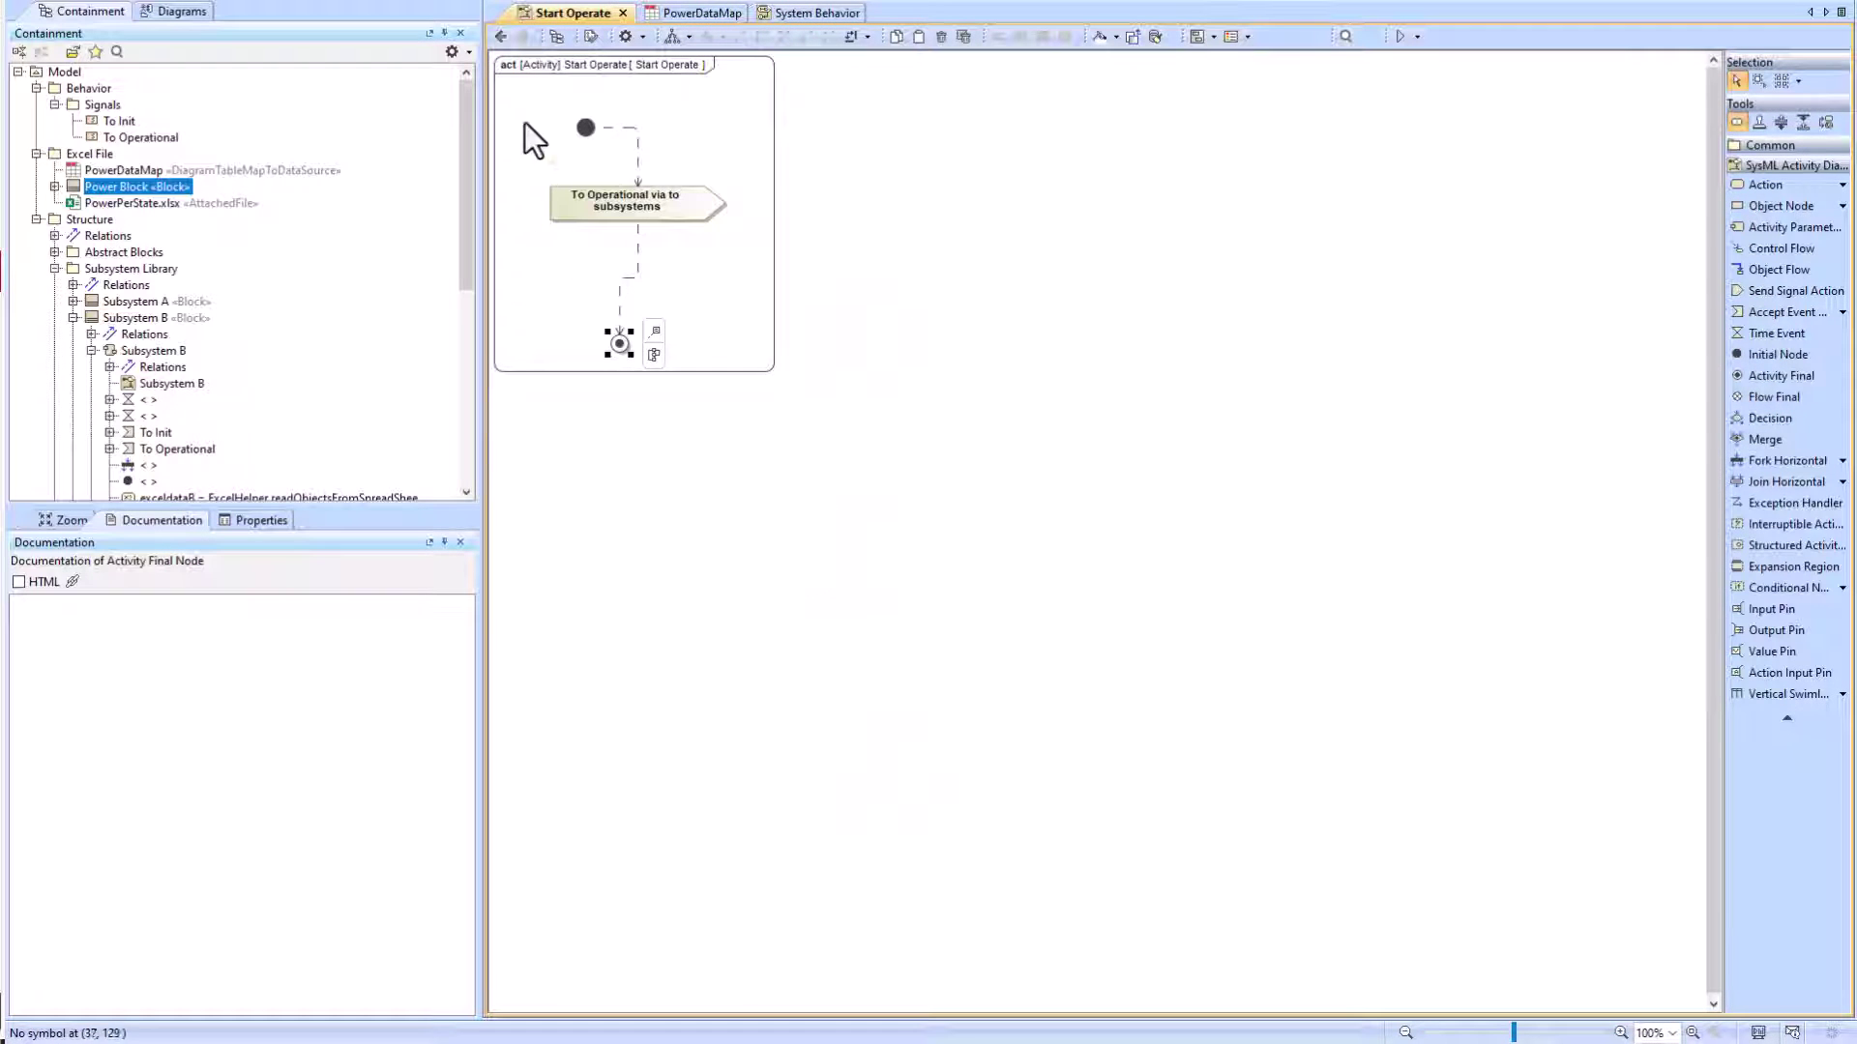
click(1842, 184)
click(1615, 254)
click(639, 282)
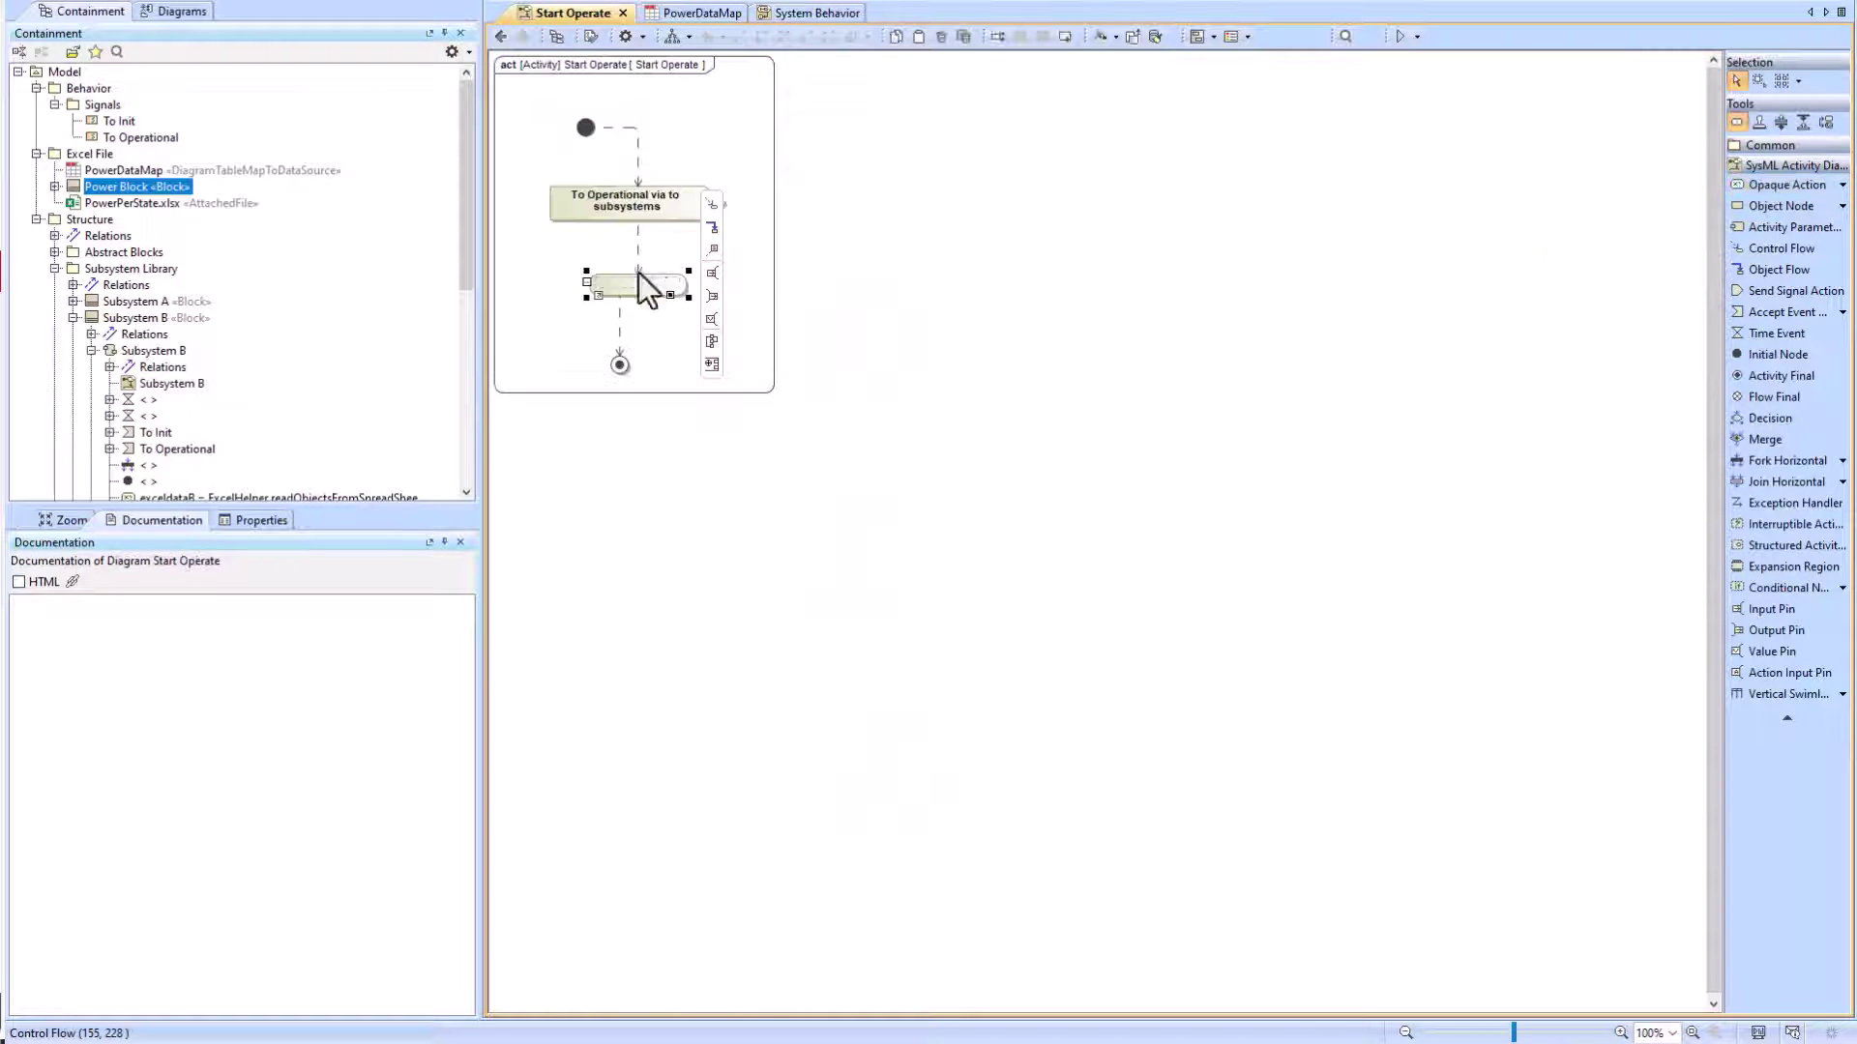
Step: Fill the Start Operate opaque action with row = exceldata.get(2), col = "Total Power" and power = ALH.getValue(row,col), and enlarge it
text(row =exceldataC.get(0) col = "Total Power" power = ALH.getValue(row, col))
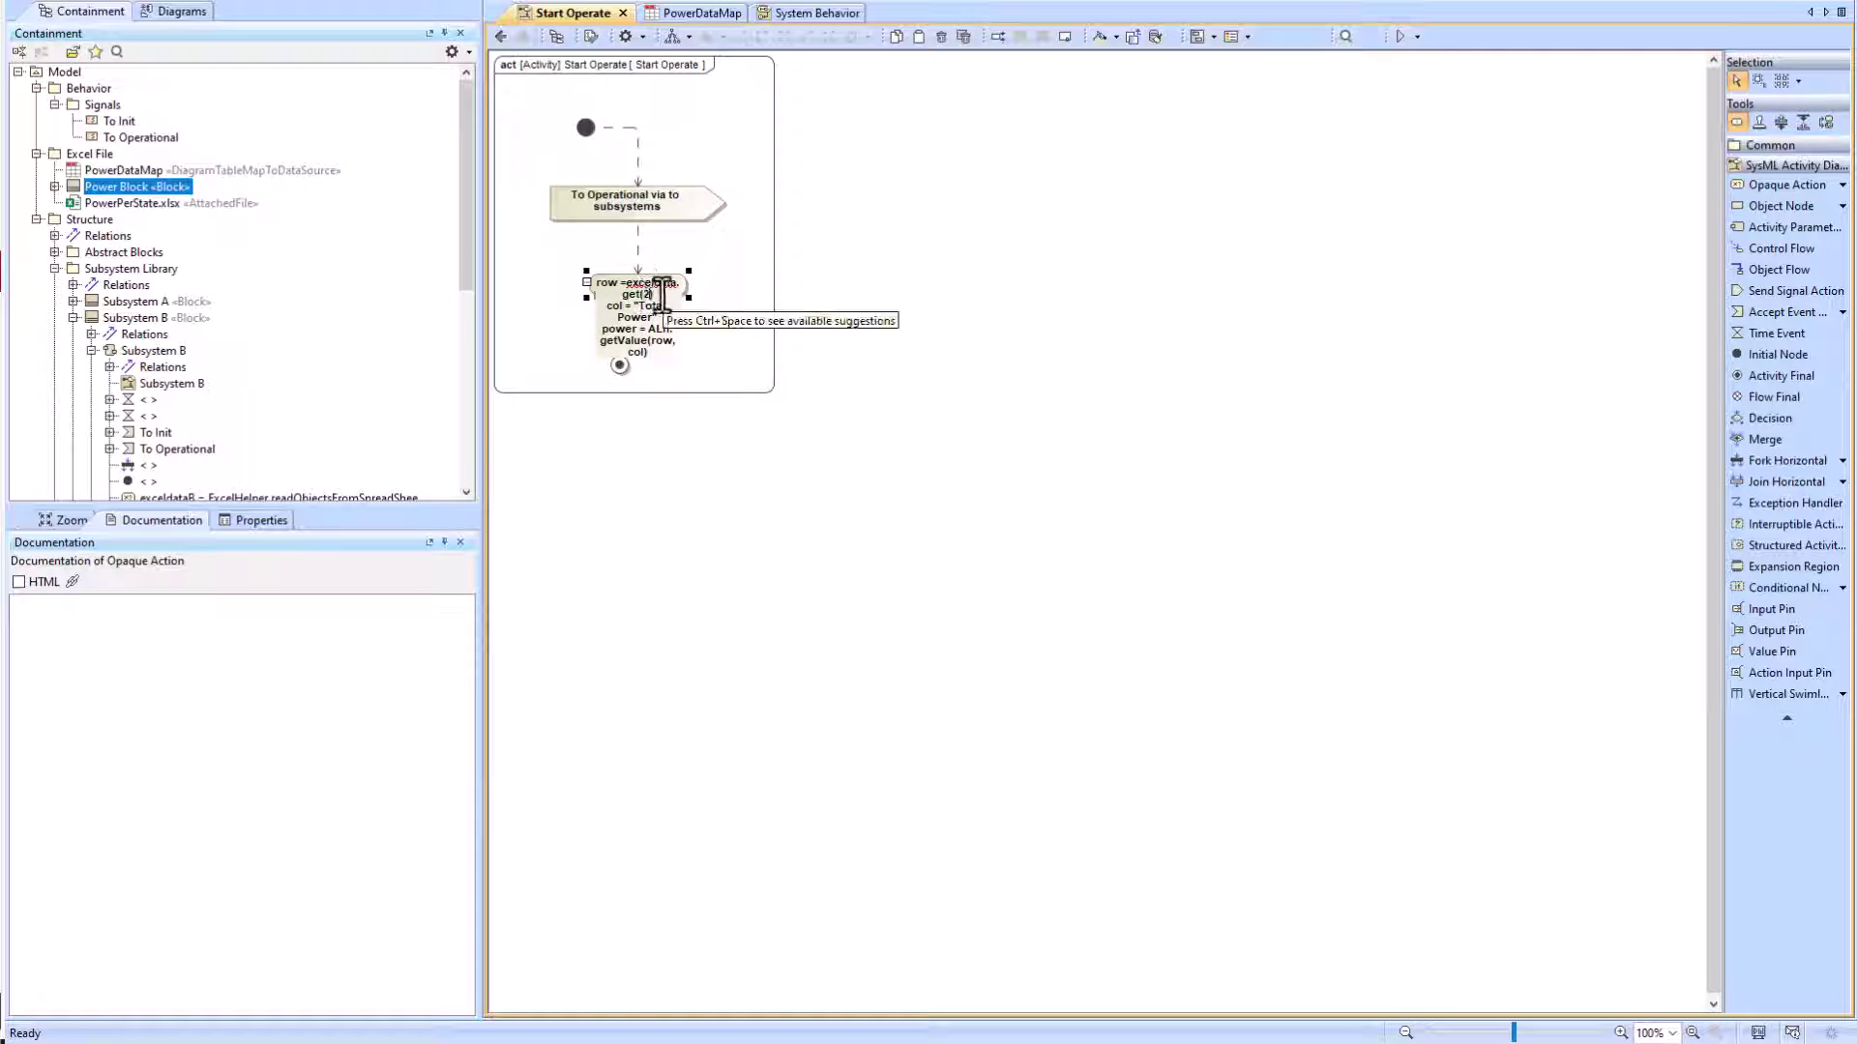
click(686, 304)
drag(682, 363, 712, 315)
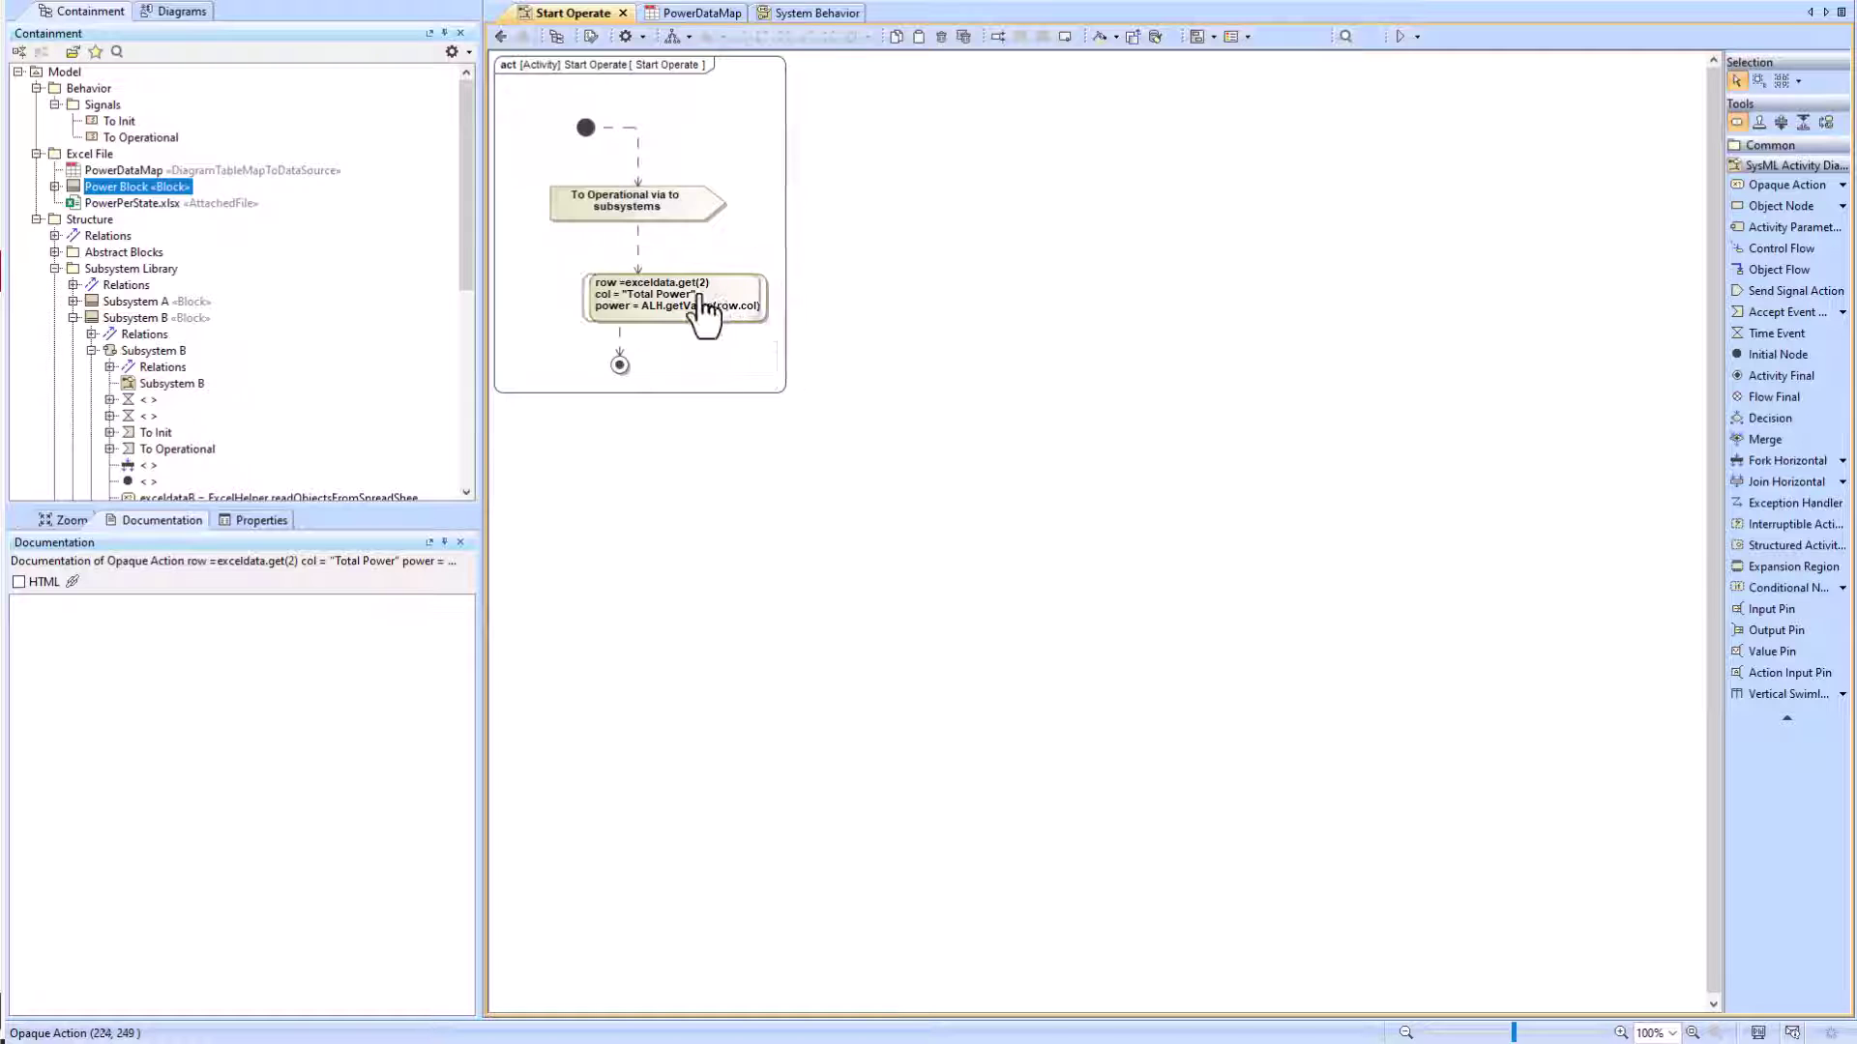
click(720, 413)
Step: Return to the System block diagram and start a simulation of the System block
click(501, 37)
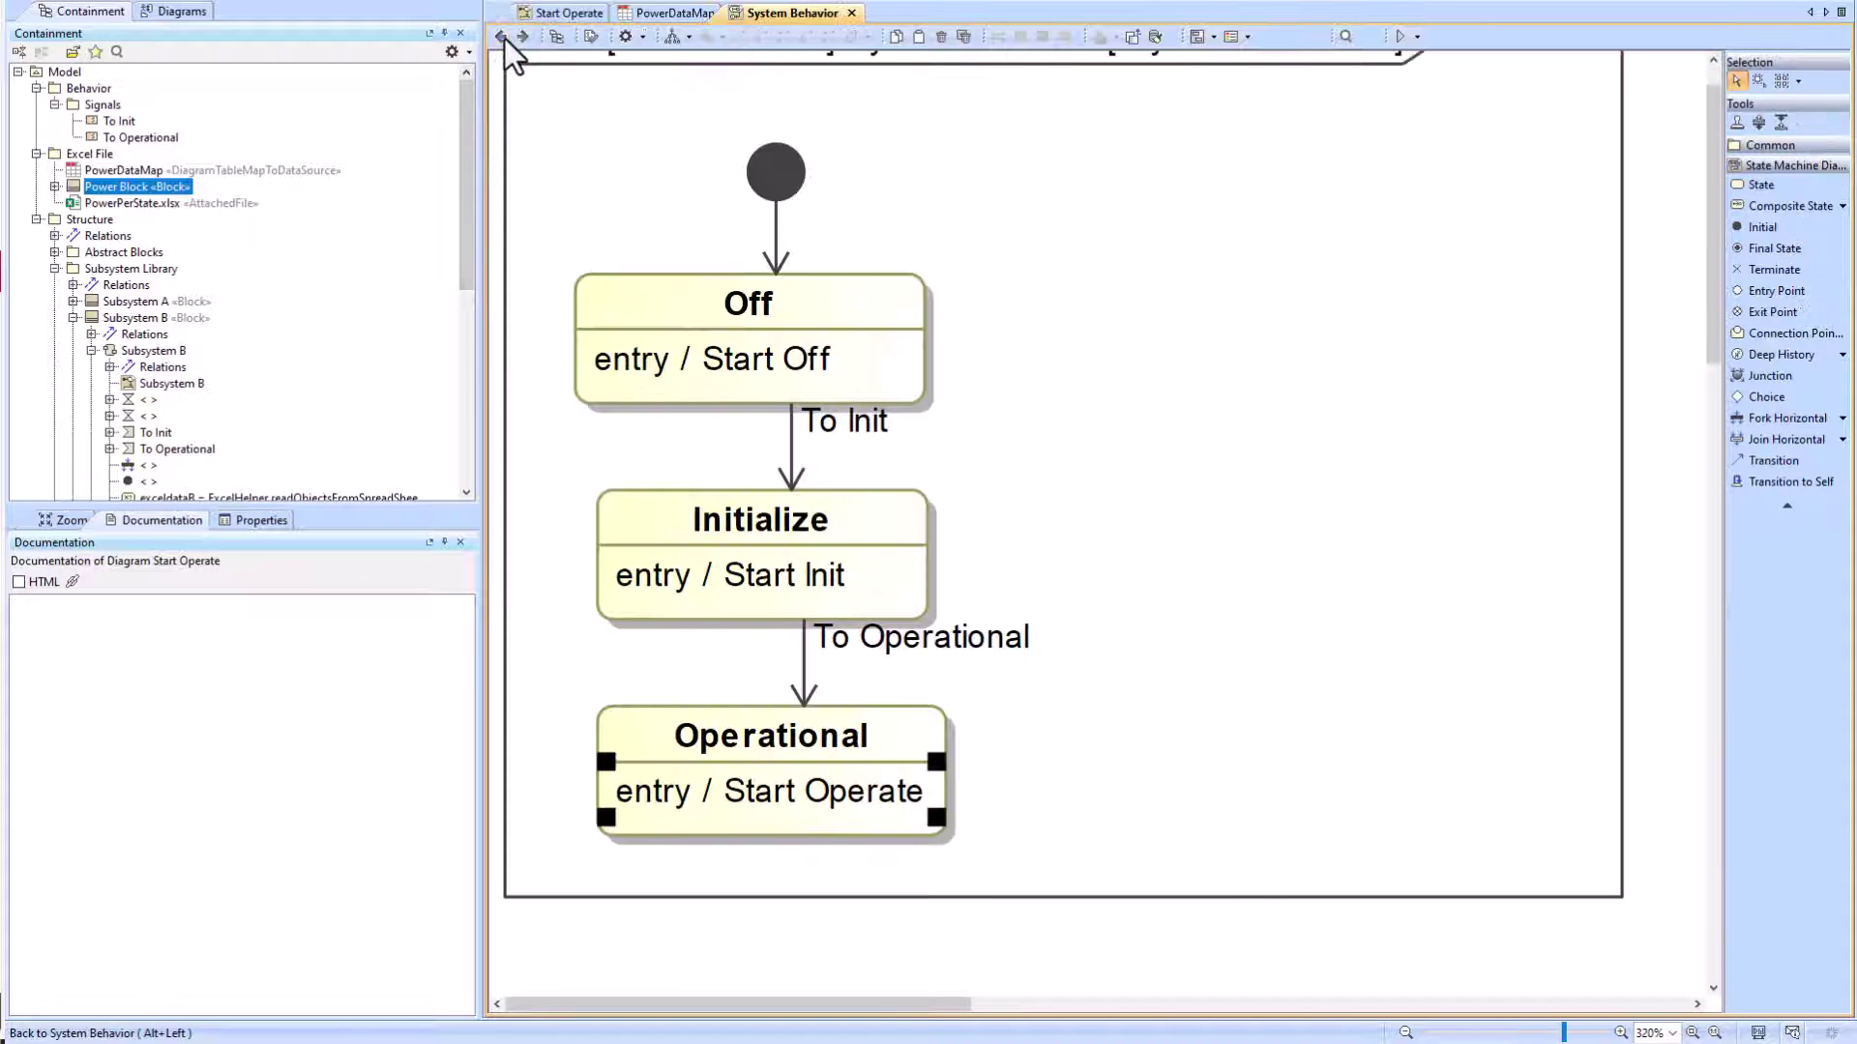
click(499, 38)
click(859, 76)
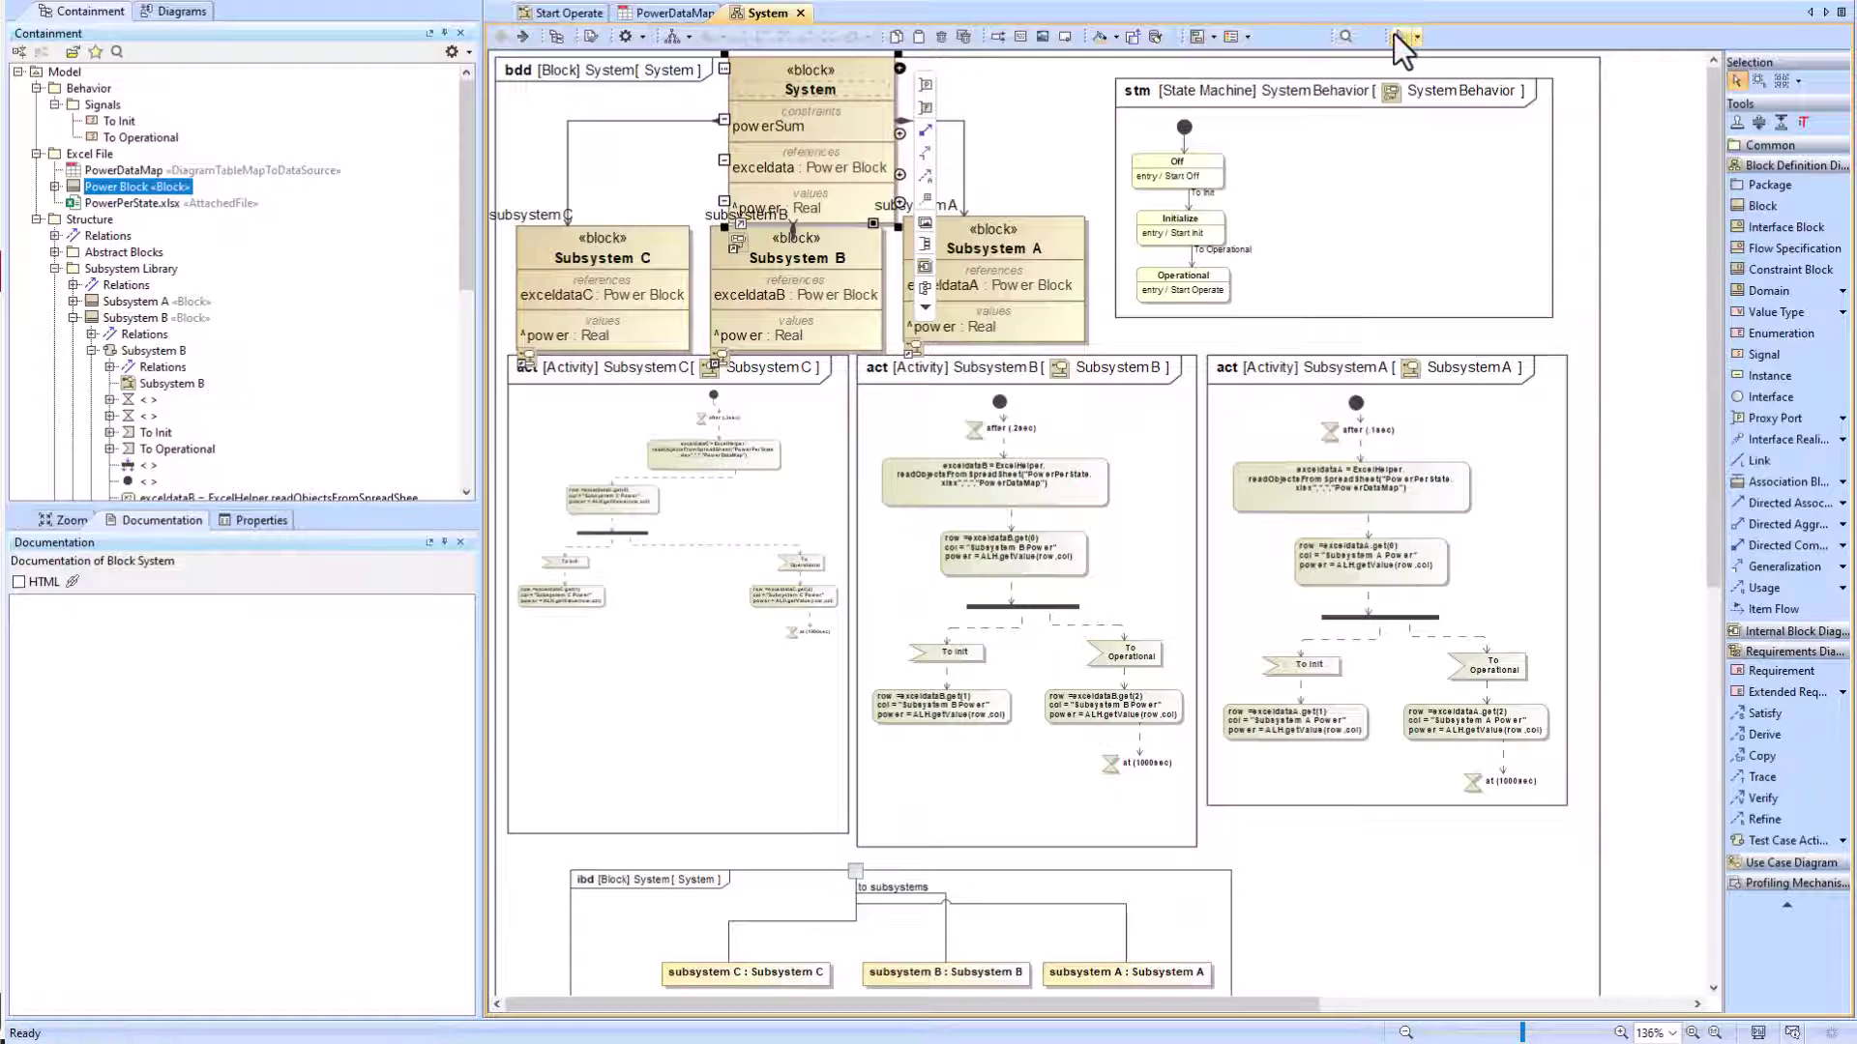
click(1399, 36)
click(17, 491)
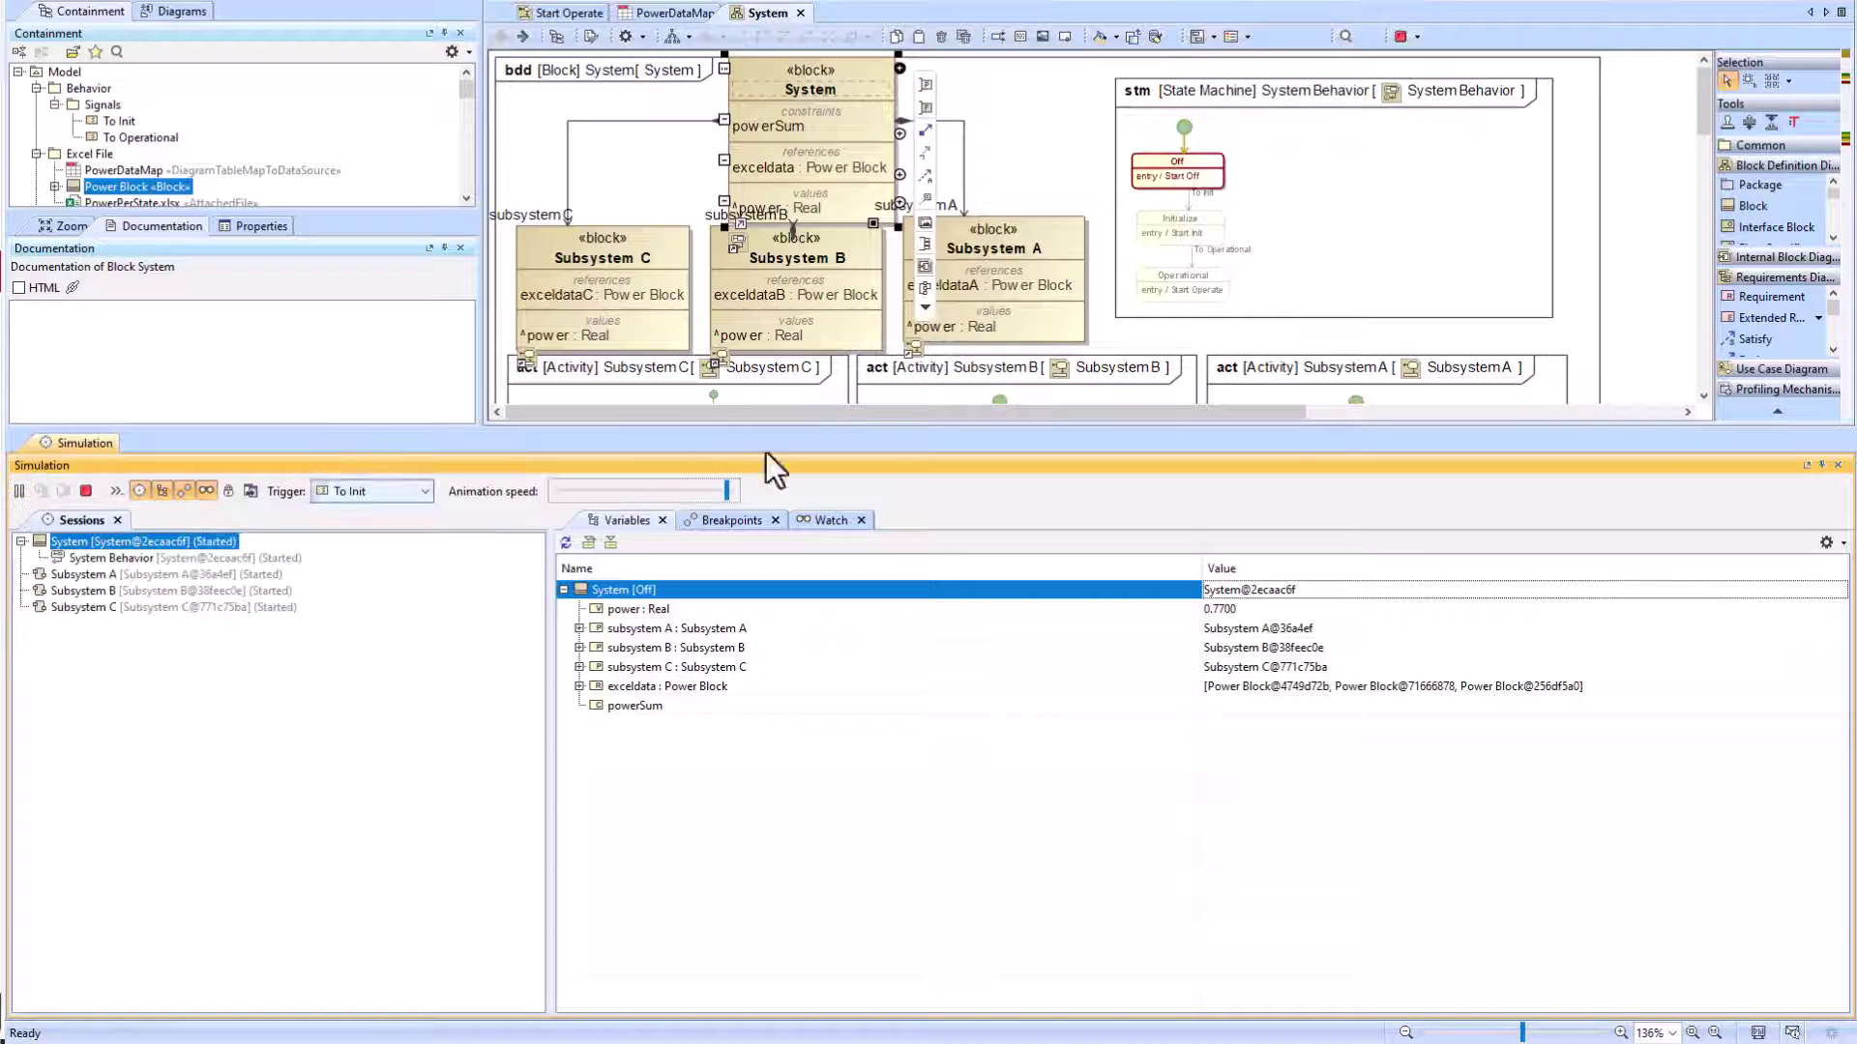
Step: Expand subsystem A, subsystem B and the first exceldata record to compare their power values in the Off state
double_click(589, 627)
click(580, 684)
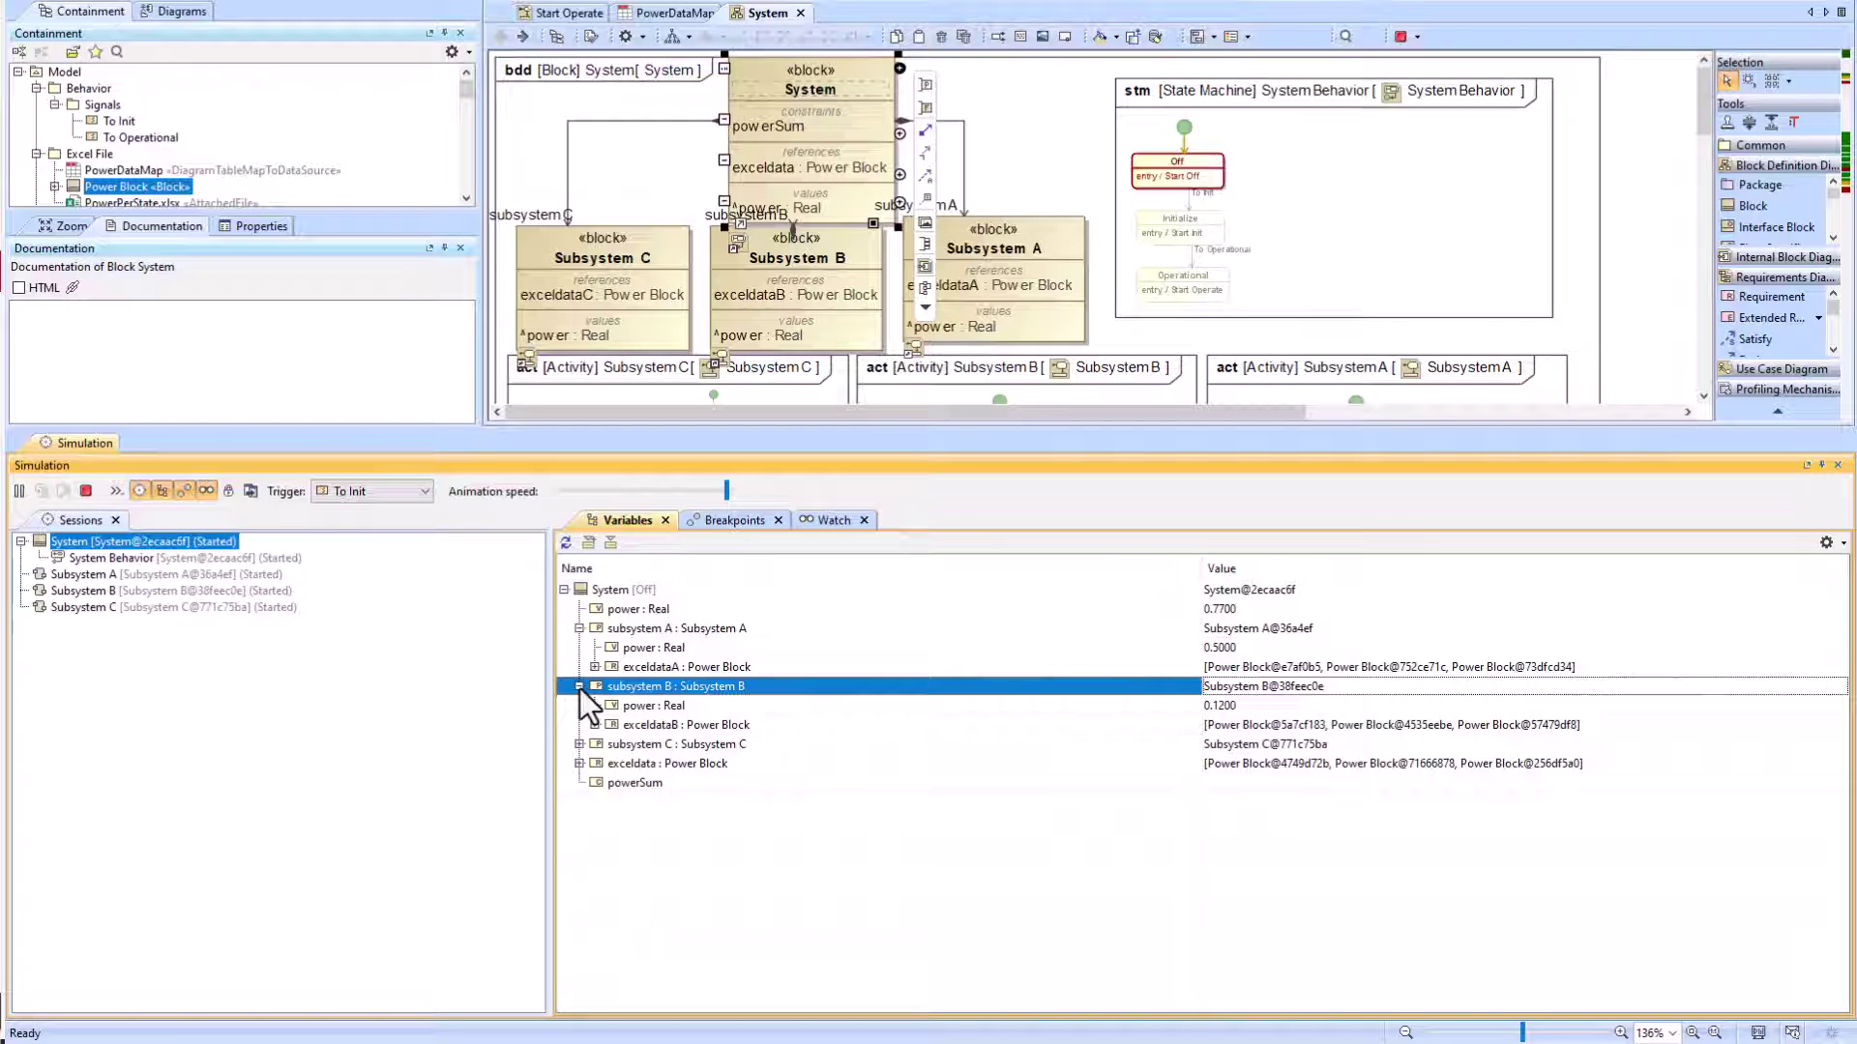
click(579, 763)
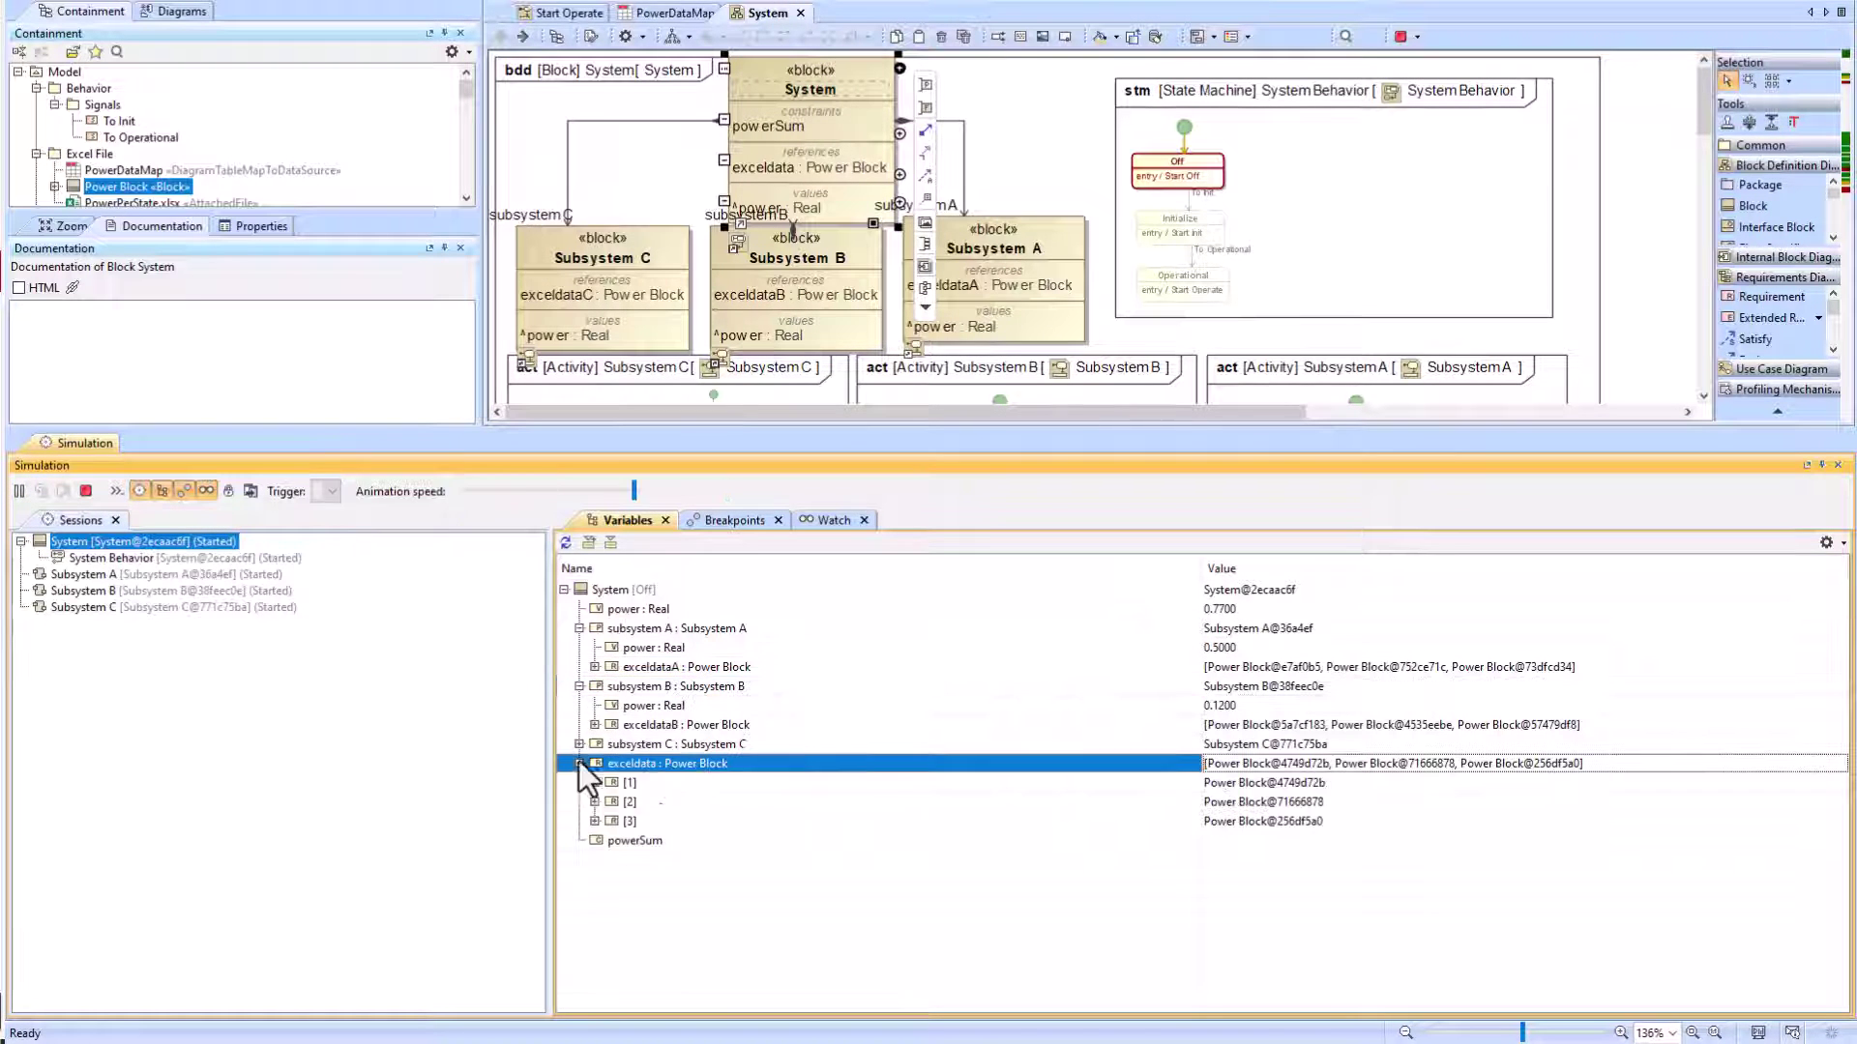
click(594, 782)
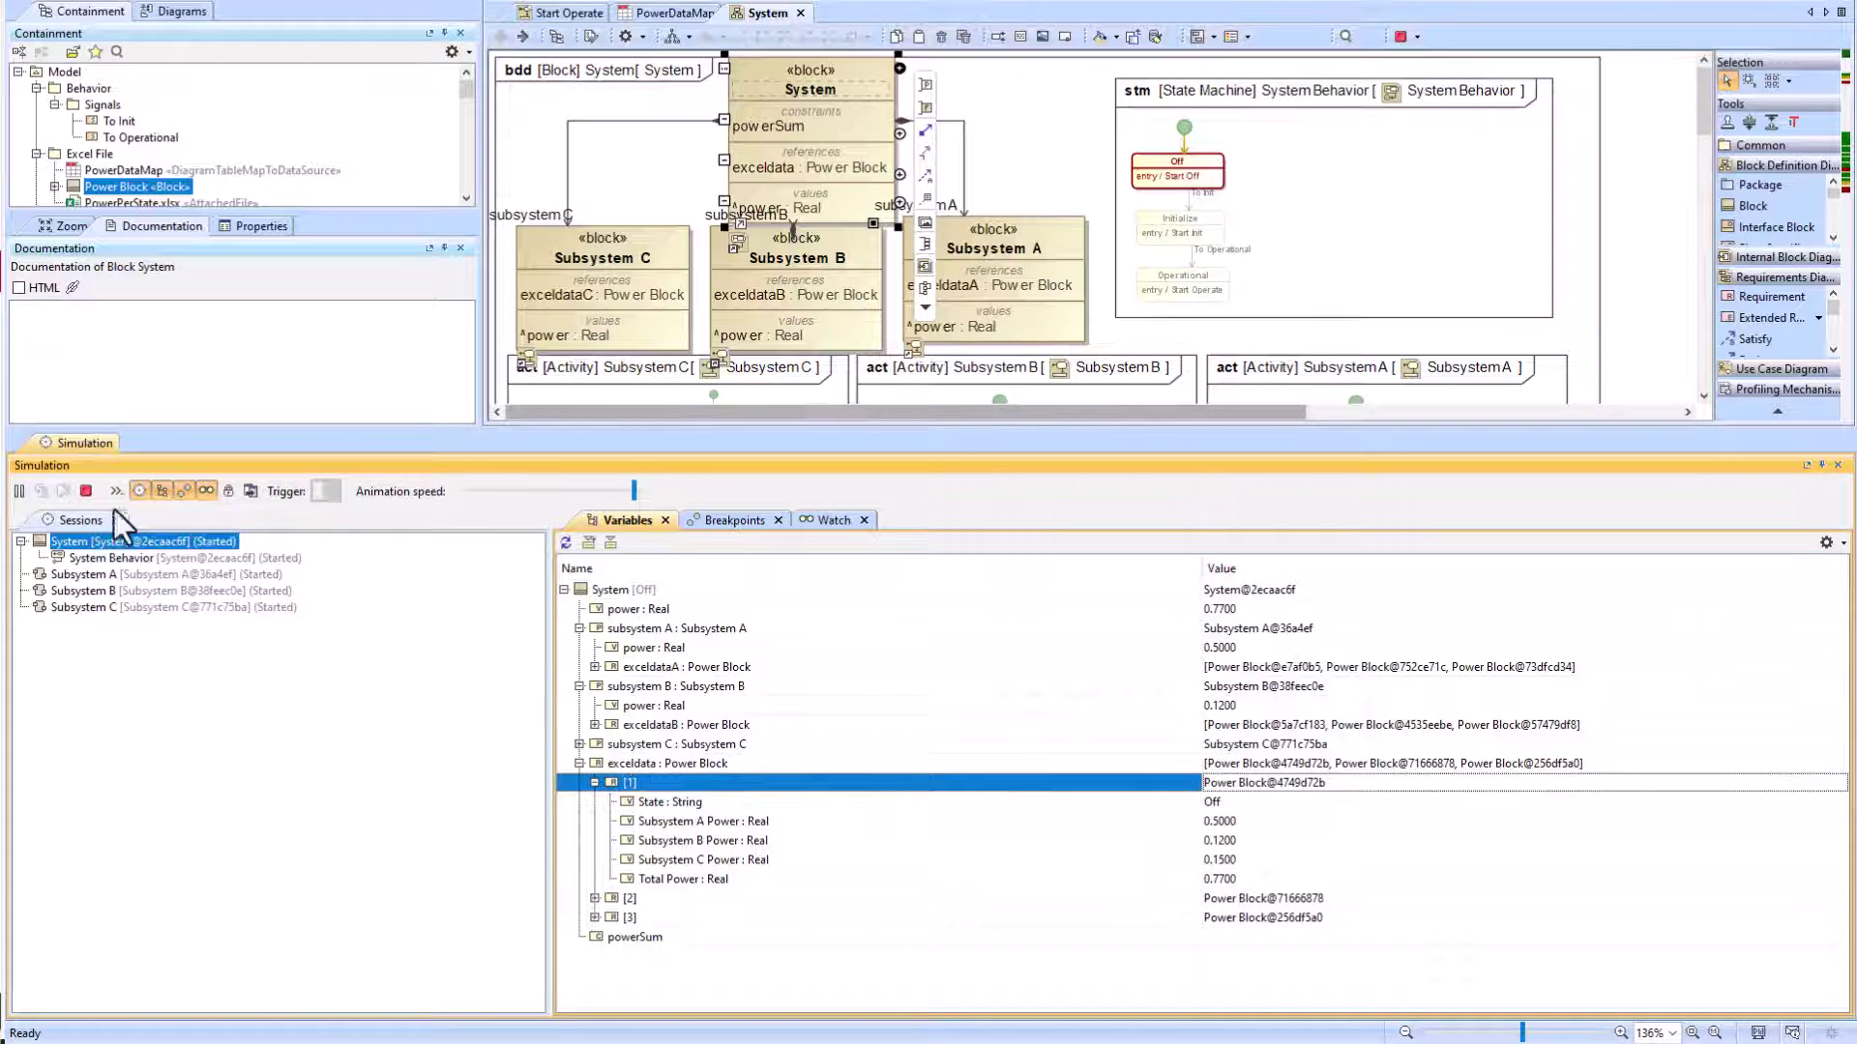
Step: Send the To Init signal to the System and expand the second exceldata record to compare its total power
click(606, 588)
click(390, 487)
click(363, 513)
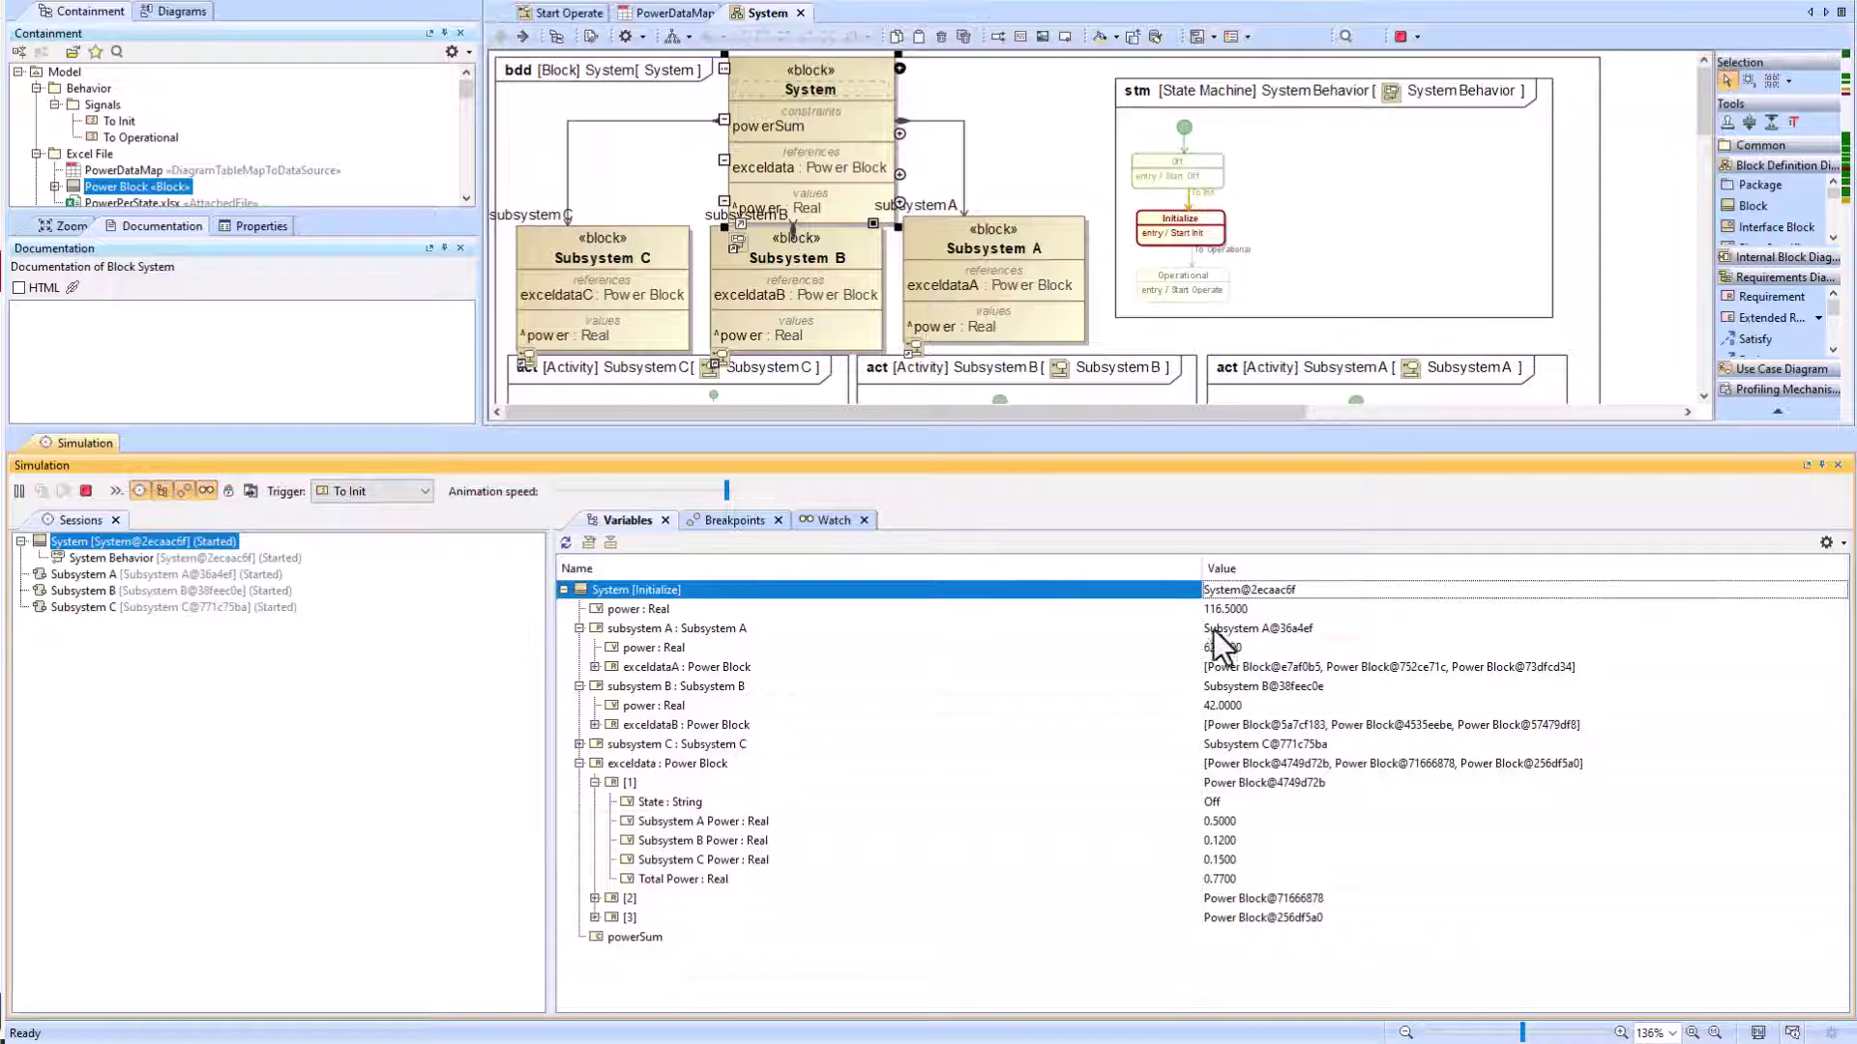
click(595, 782)
click(595, 801)
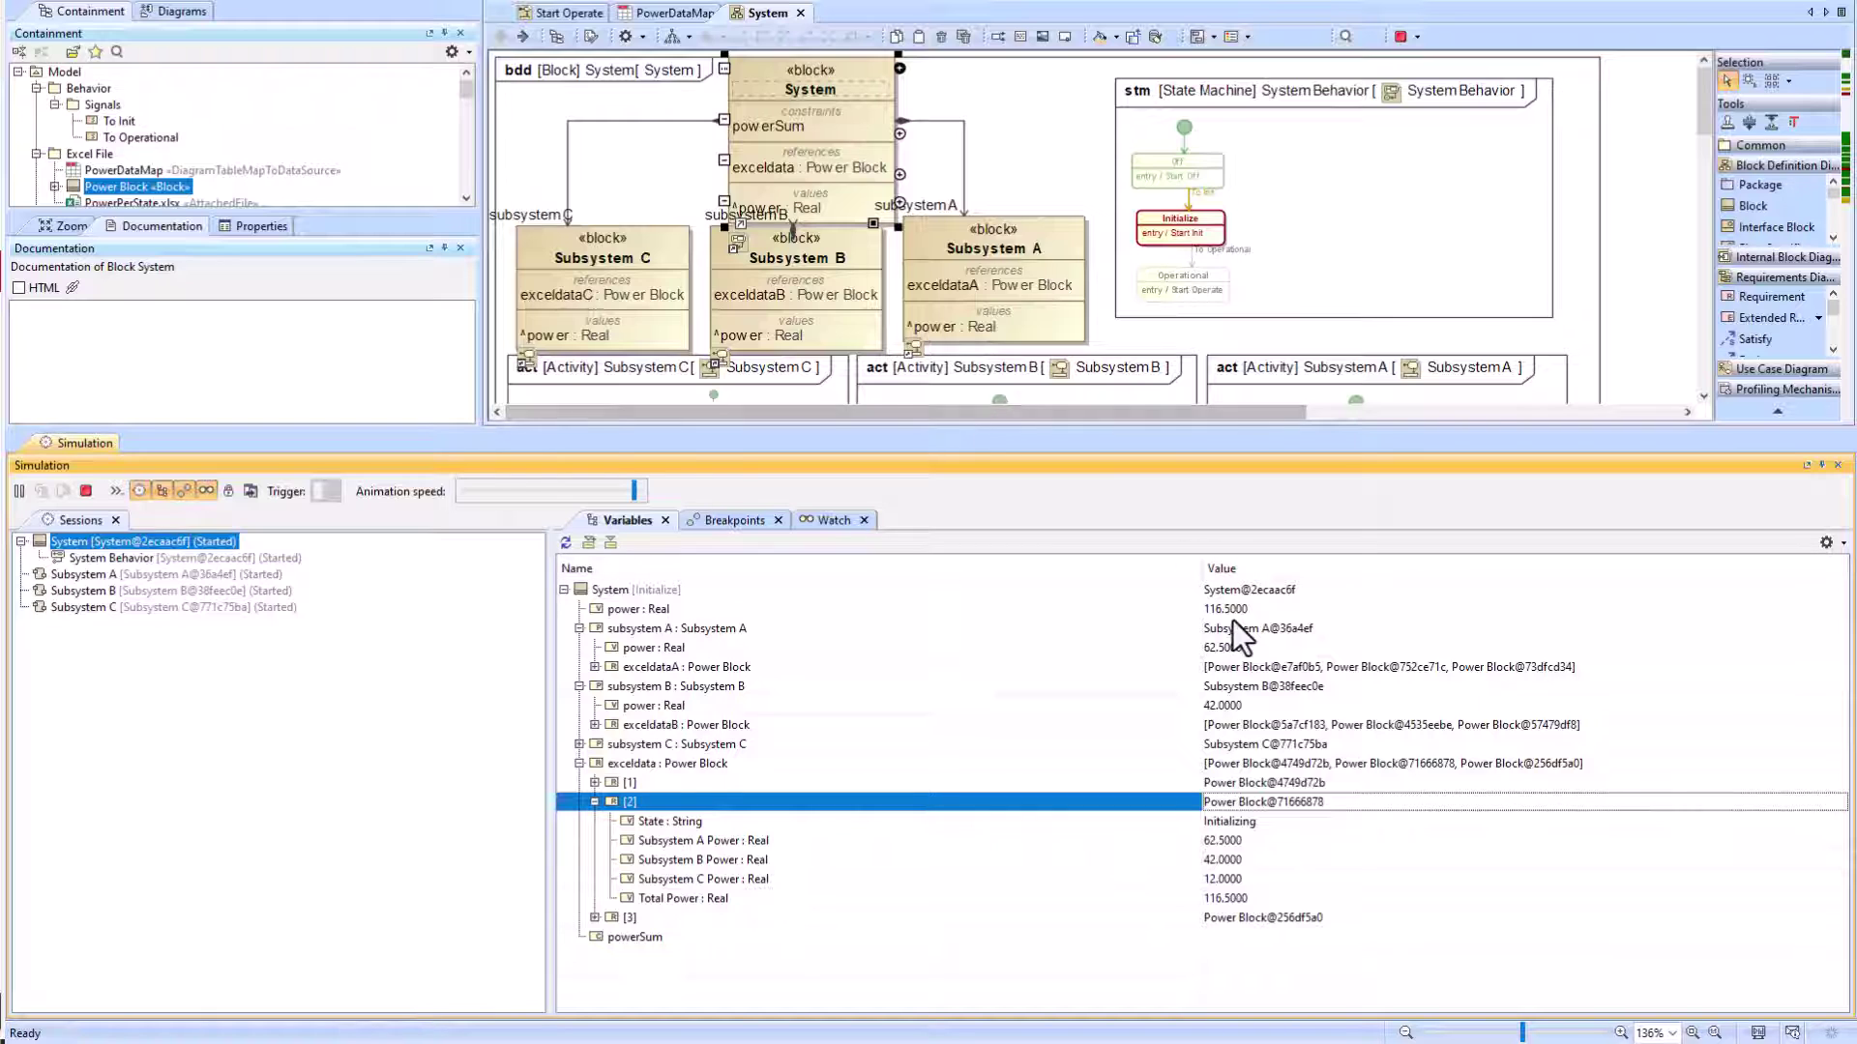
Step: Send the To Operational signal to the System and examine the third exceldata record against the System's power
click(613, 590)
click(377, 491)
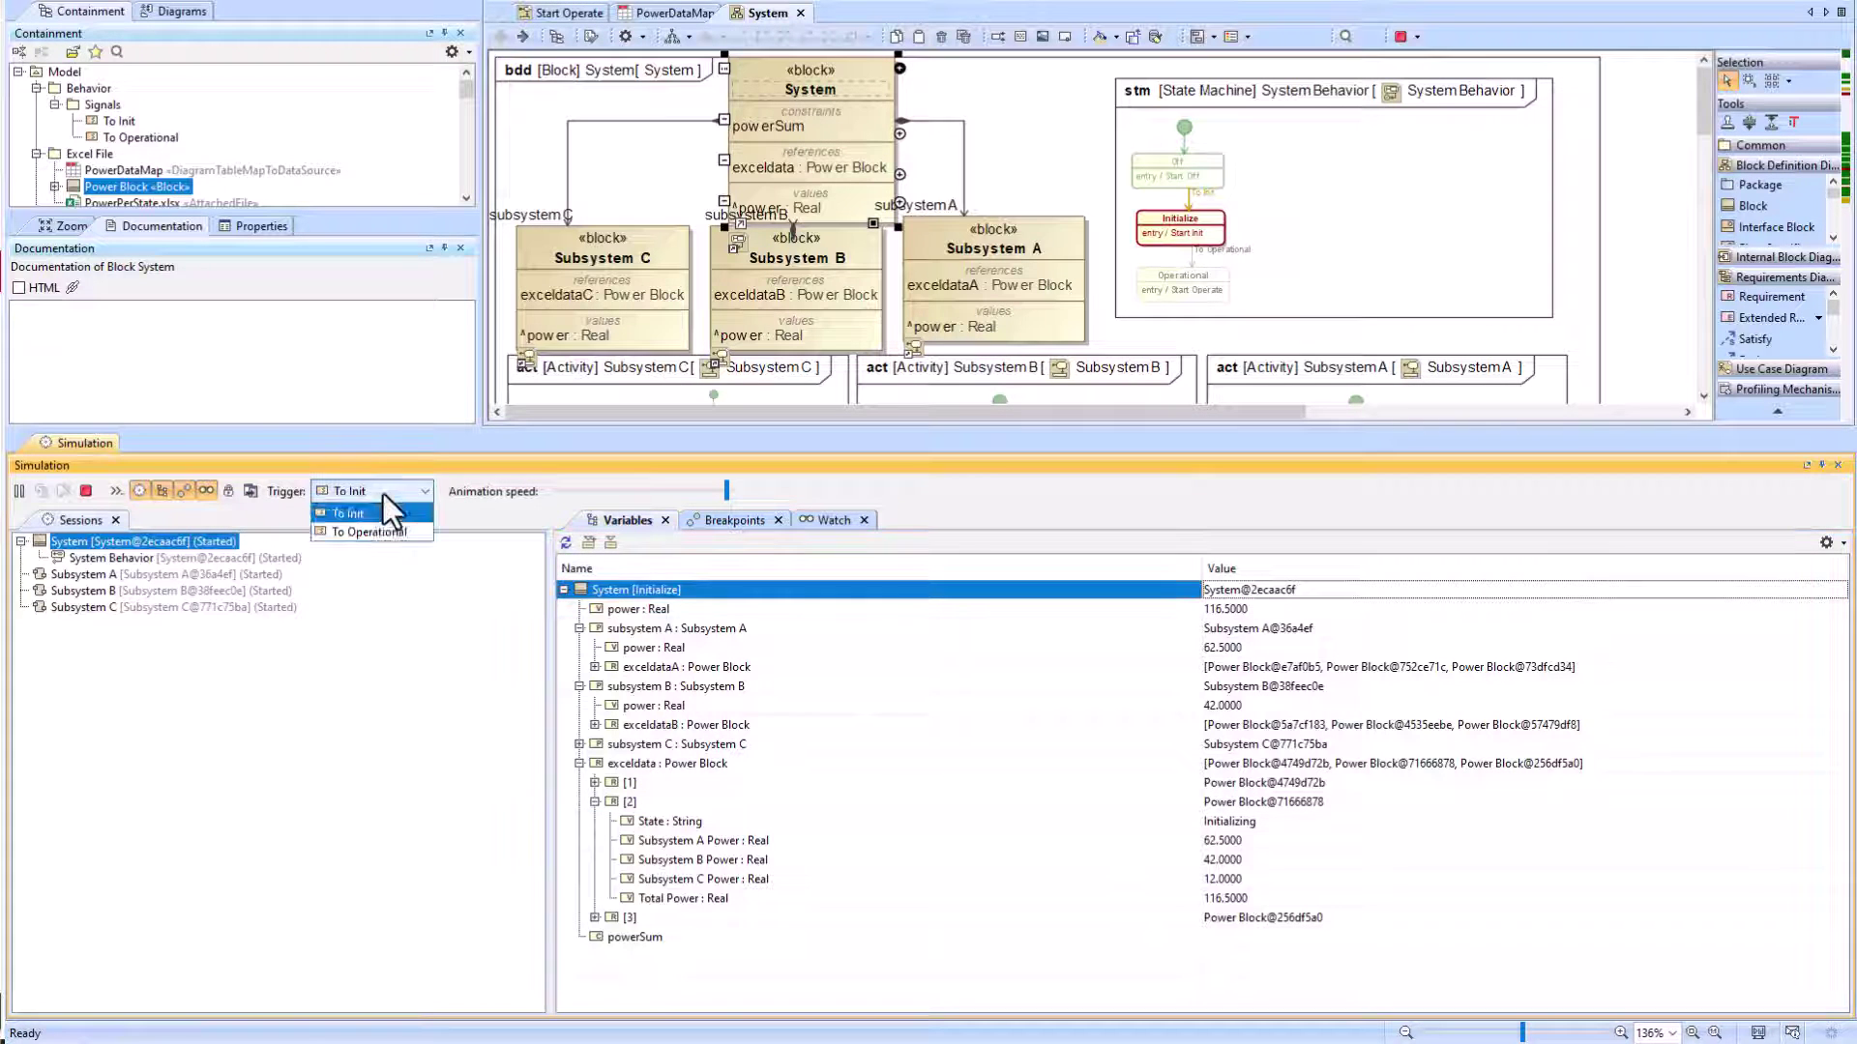
click(383, 507)
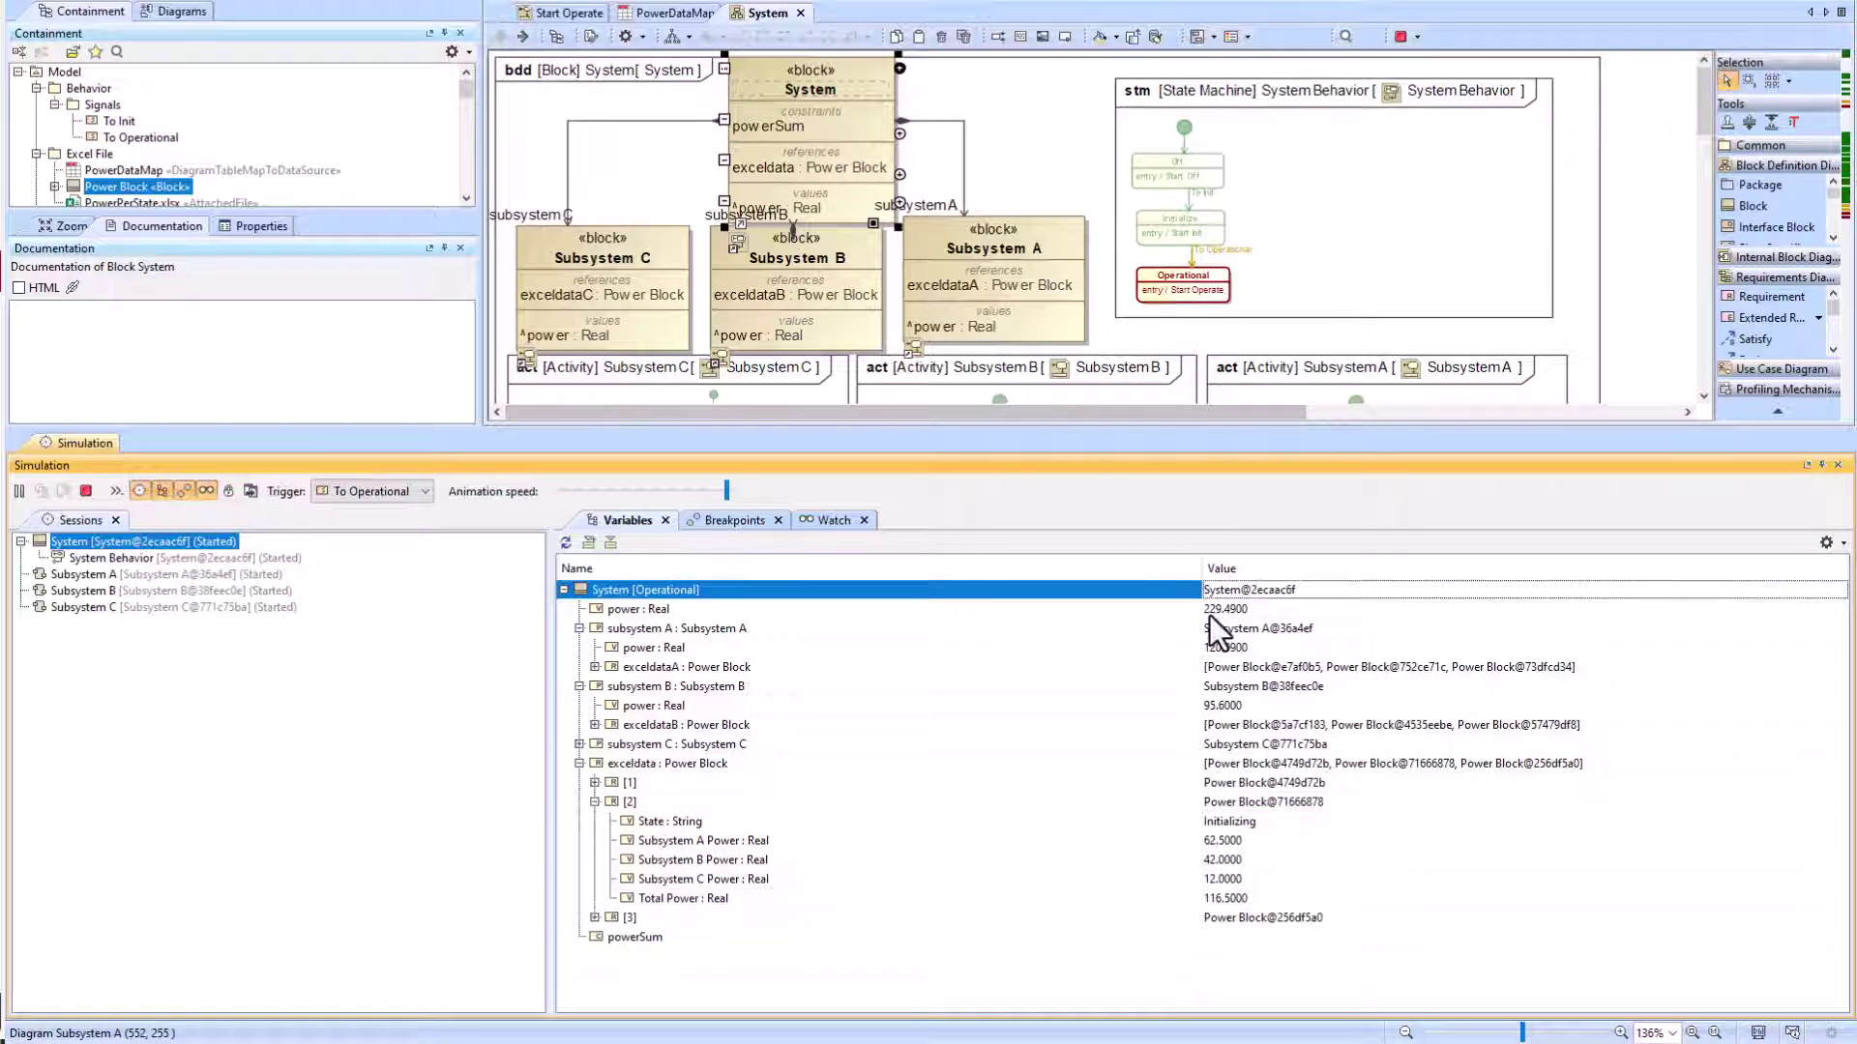
click(595, 803)
click(594, 821)
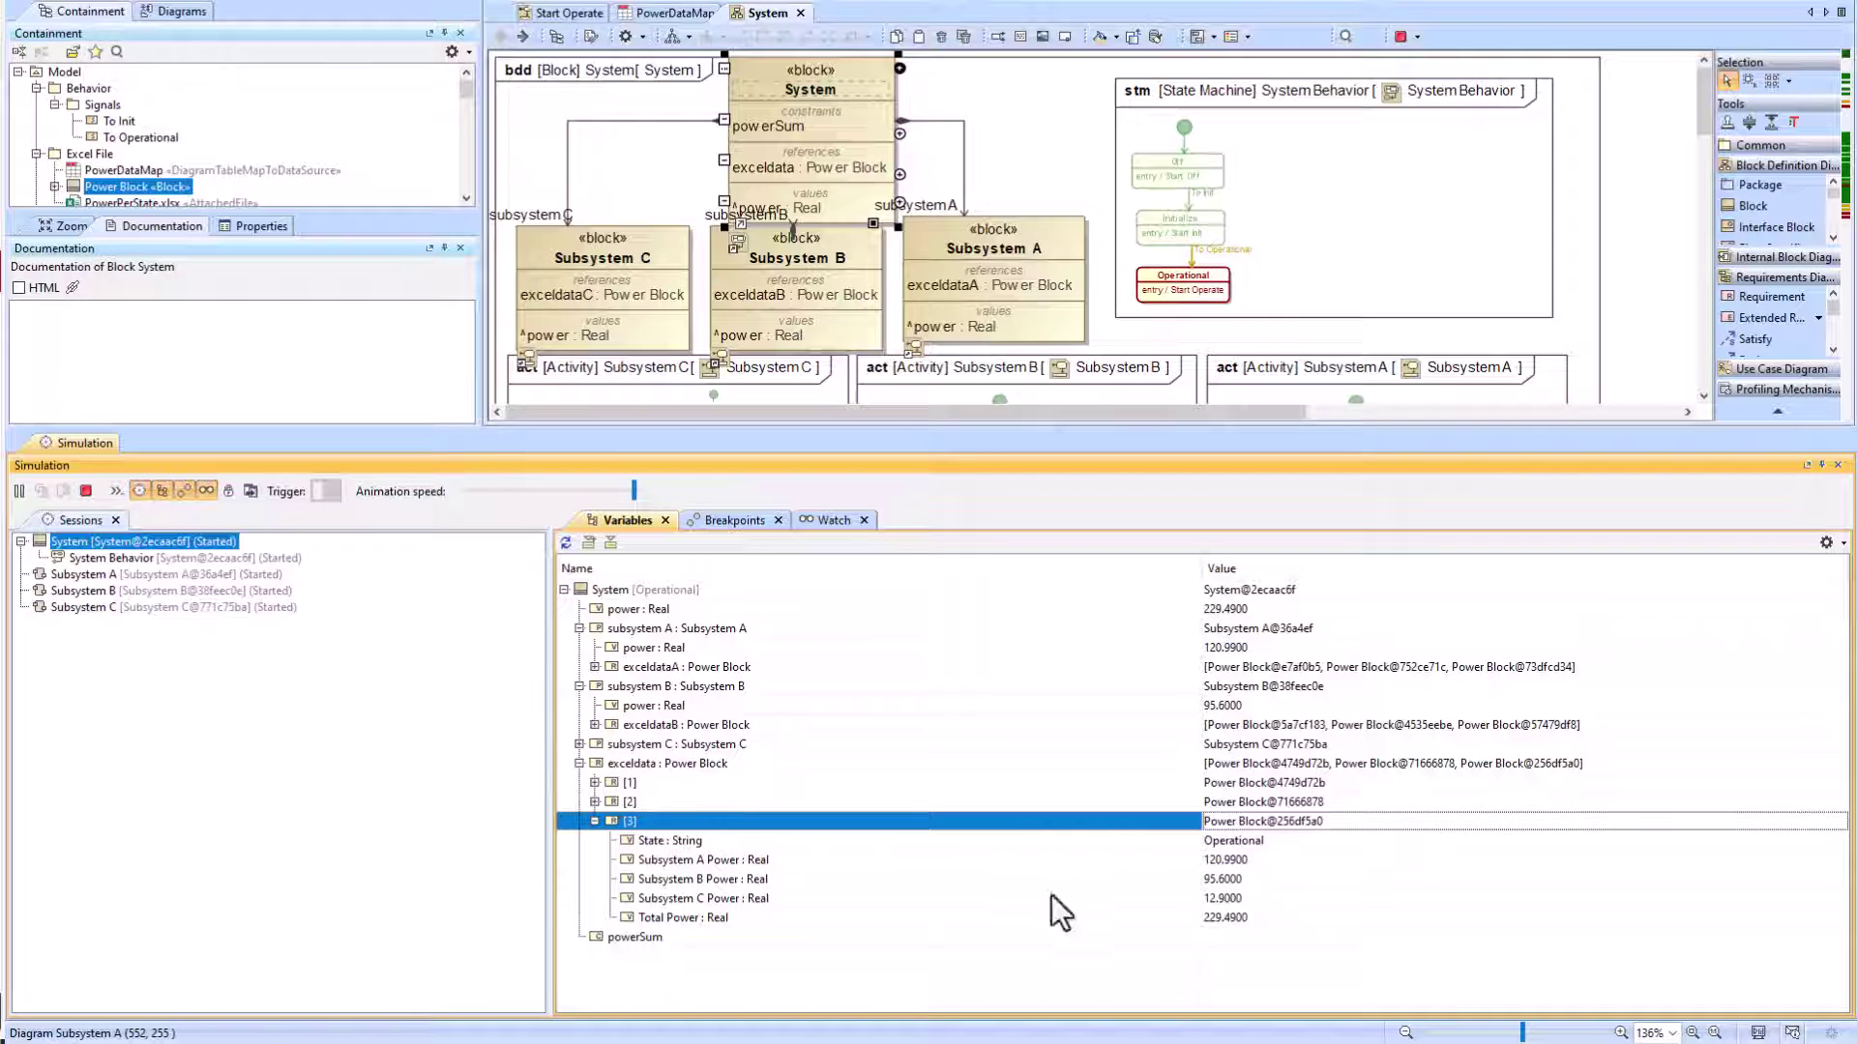
click(595, 821)
Step: Stop the simulation and delete the Excel-reading action and the Total Power action from the Off state's Start Off activity
click(85, 490)
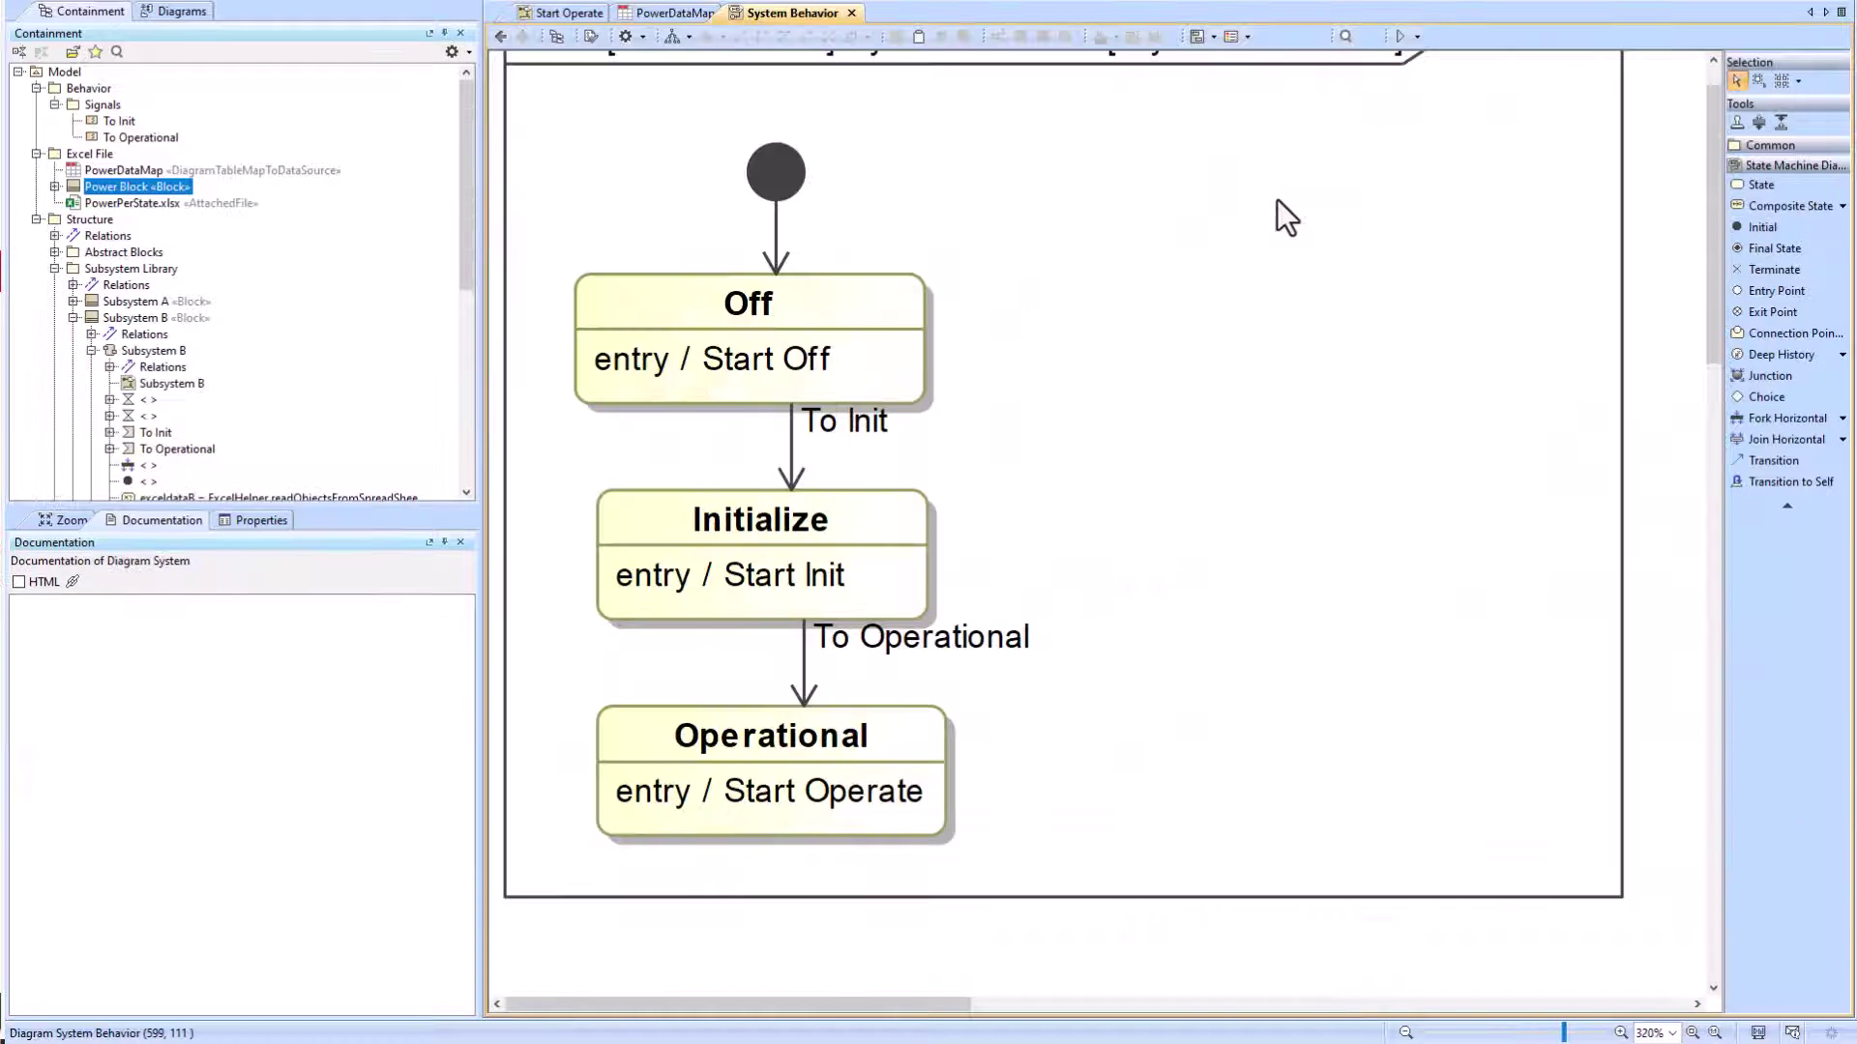
click(800, 361)
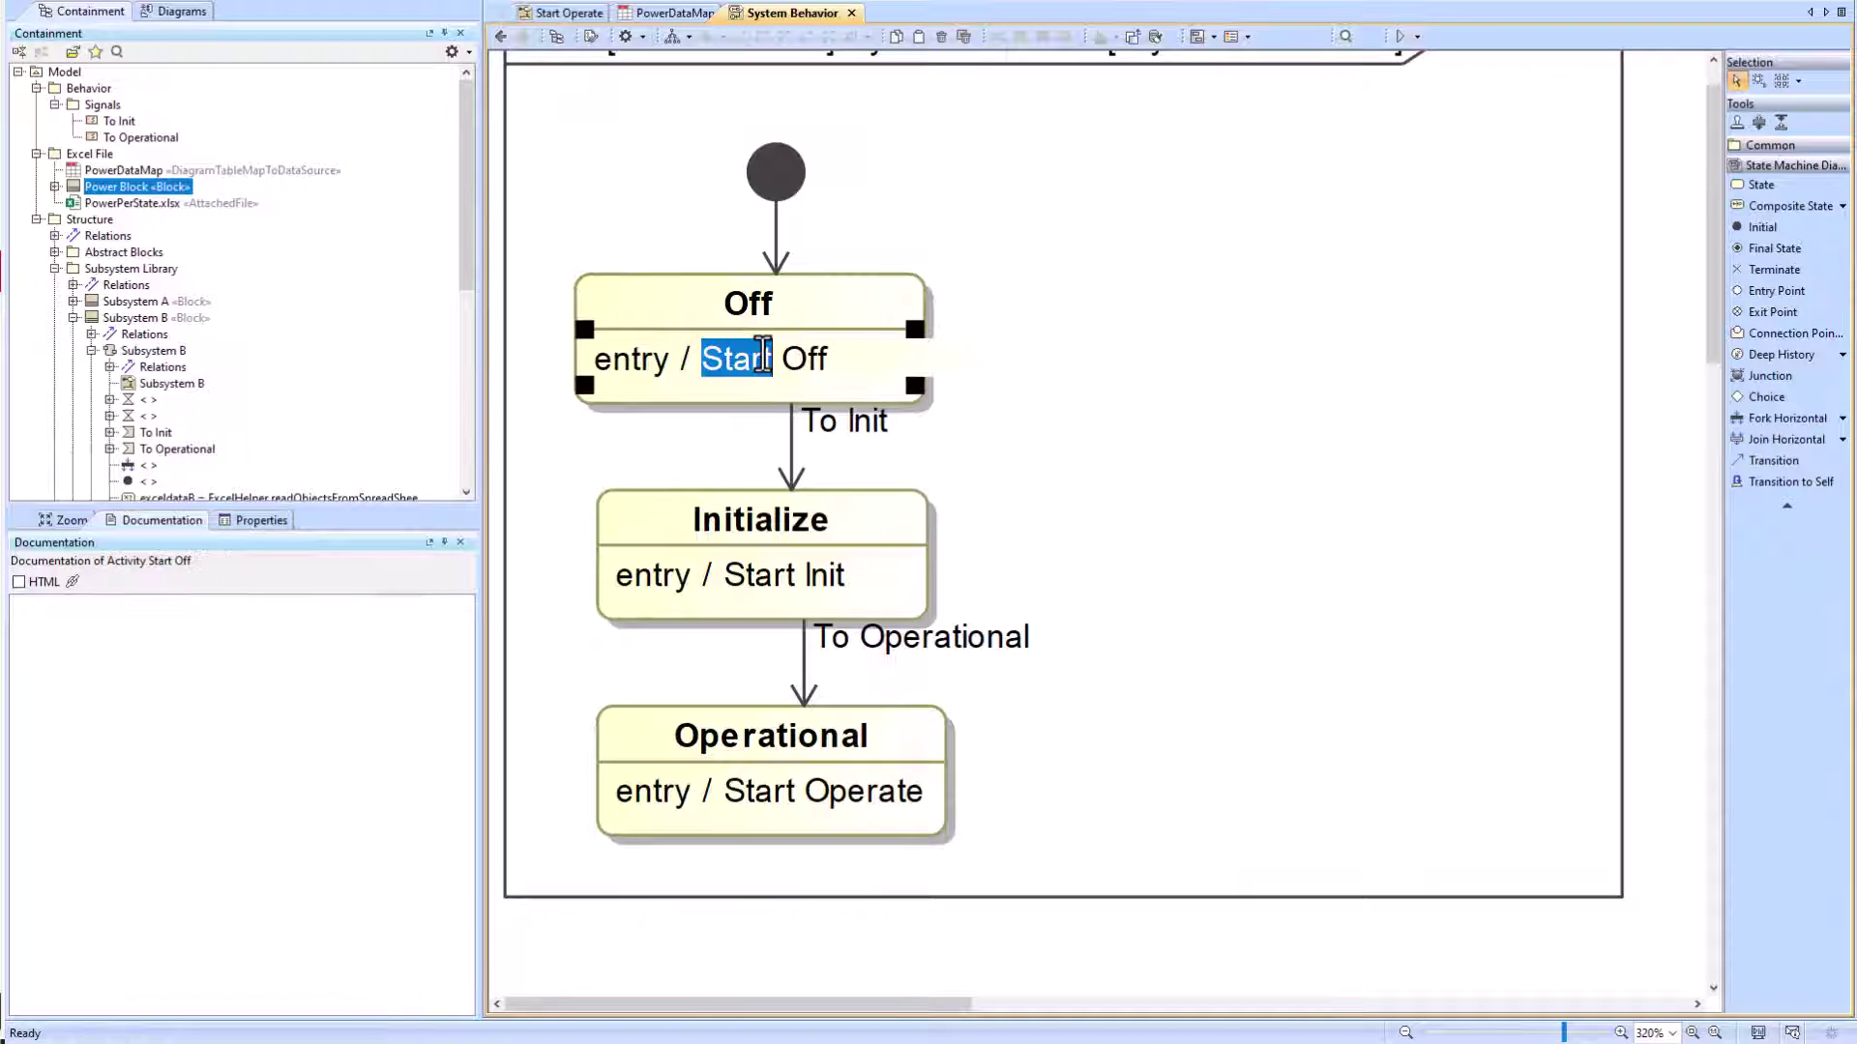
double_click(804, 373)
click(617, 237)
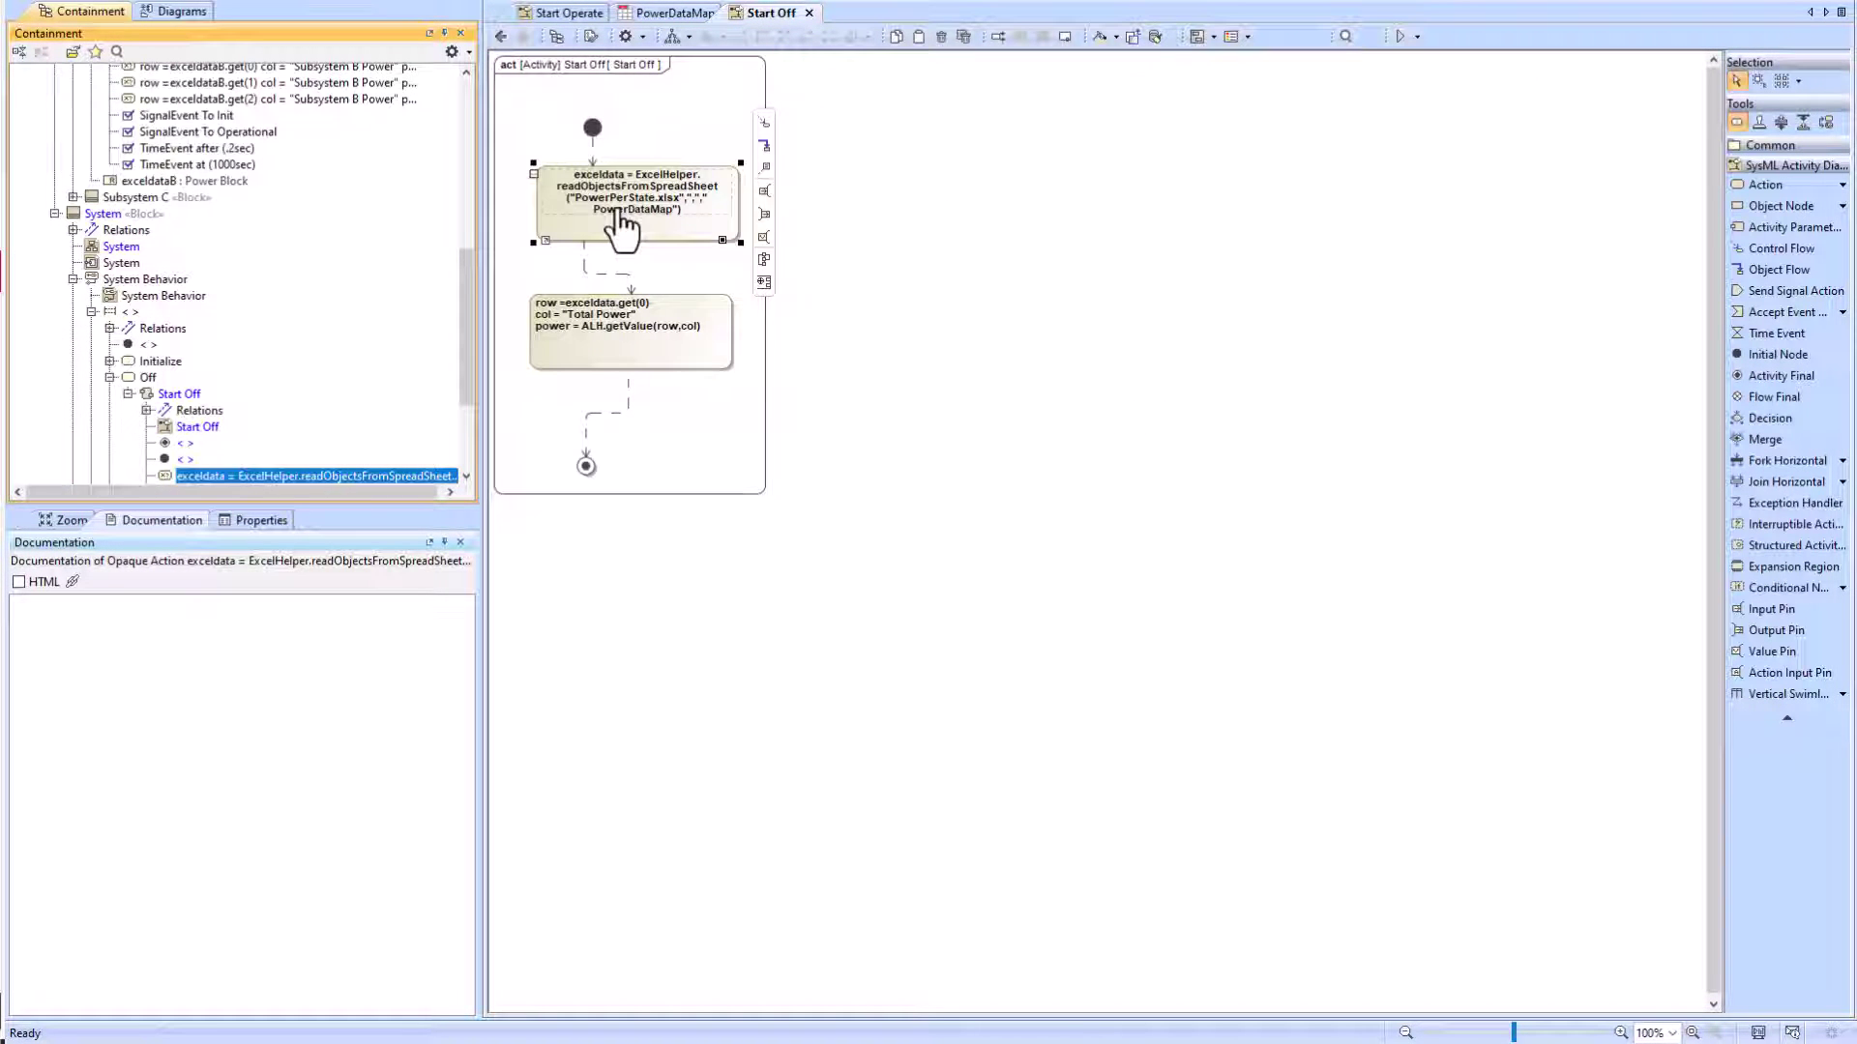
drag(622, 232, 621, 329)
click(621, 330)
key(Delete)
Step: Connect the initial node directly to the activity final node in Start Off and tighten the diagram layout
click(593, 137)
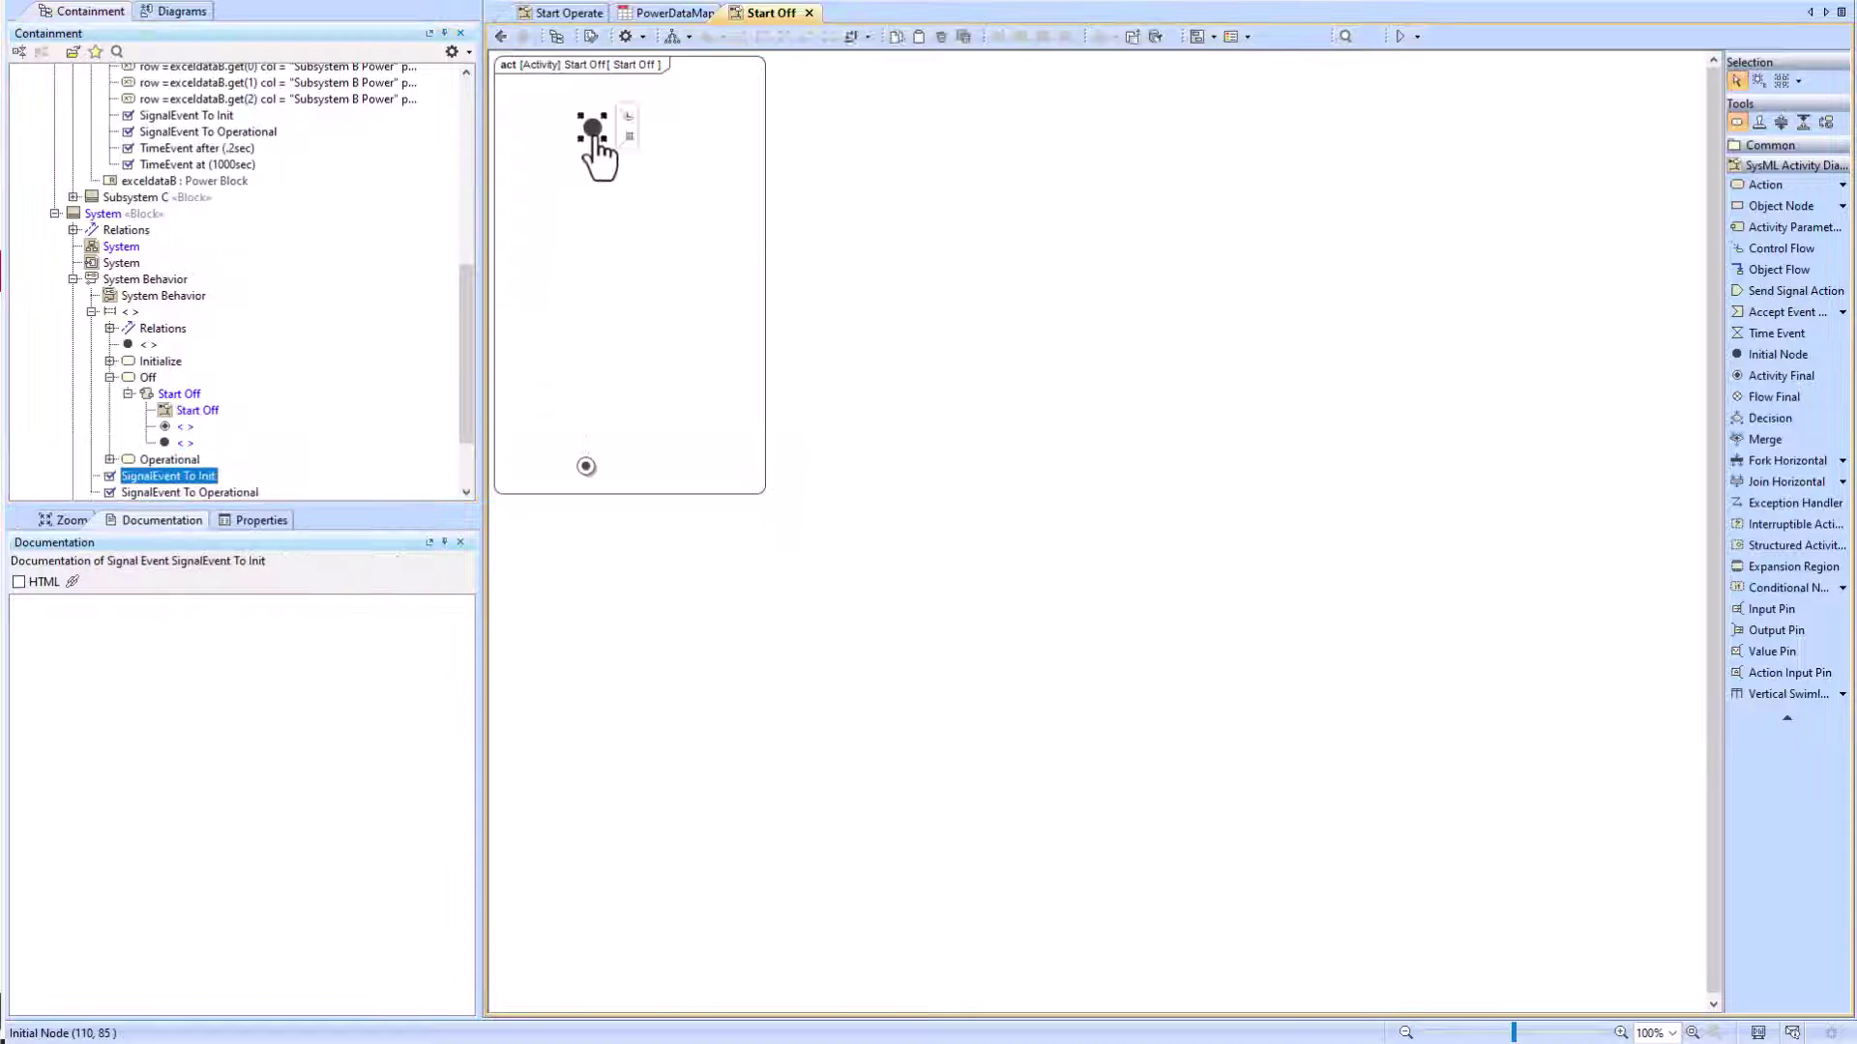
drag(583, 438, 586, 466)
double_click(586, 276)
key(Escape)
click(534, 456)
drag(585, 207, 591, 202)
double_click(753, 495)
Step: Delete the Total Power action from the Initialize state's Start Init activity and connect the To Init send action to the final node
click(500, 36)
double_click(783, 583)
click(642, 244)
key(Delete)
drag(626, 317, 620, 235)
click(665, 166)
click(734, 116)
click(619, 235)
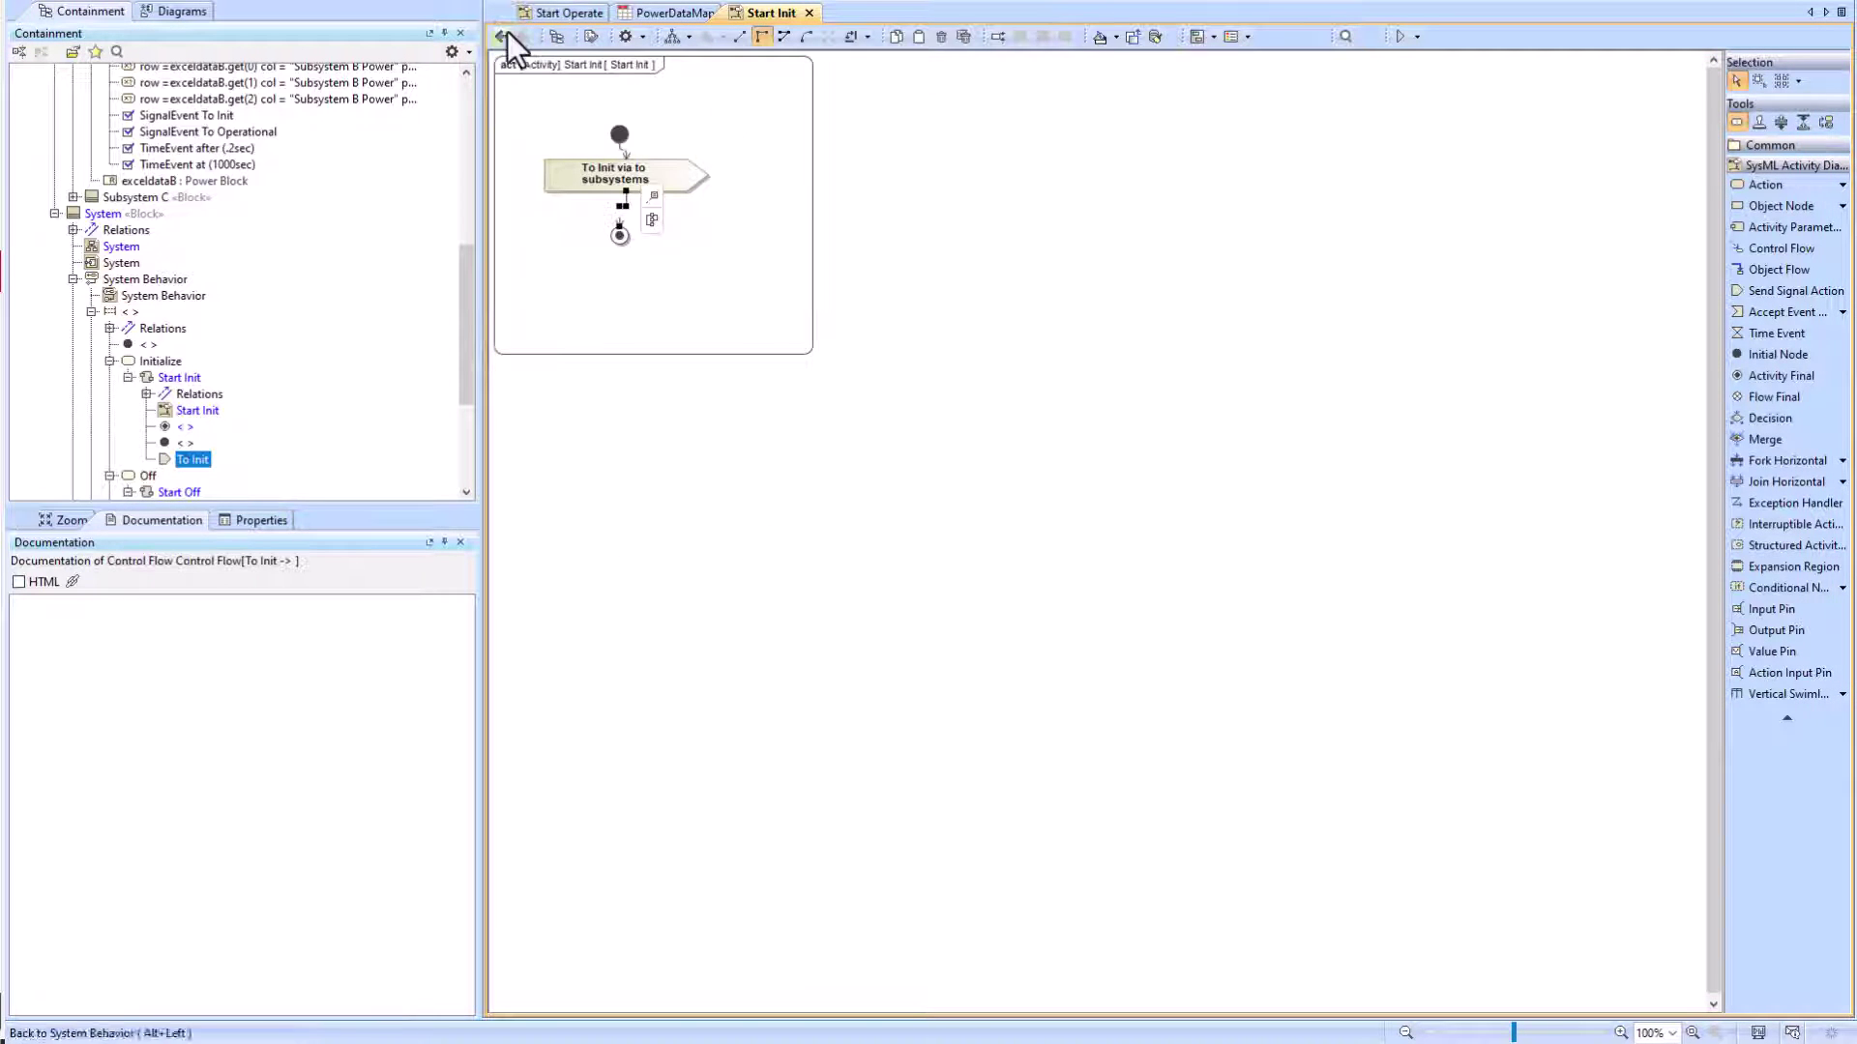
Step: Delete the Total Power action from Start Operate, connect the To Operational send action to the final node, and shrink the frame around them
click(501, 35)
double_click(775, 756)
click(609, 306)
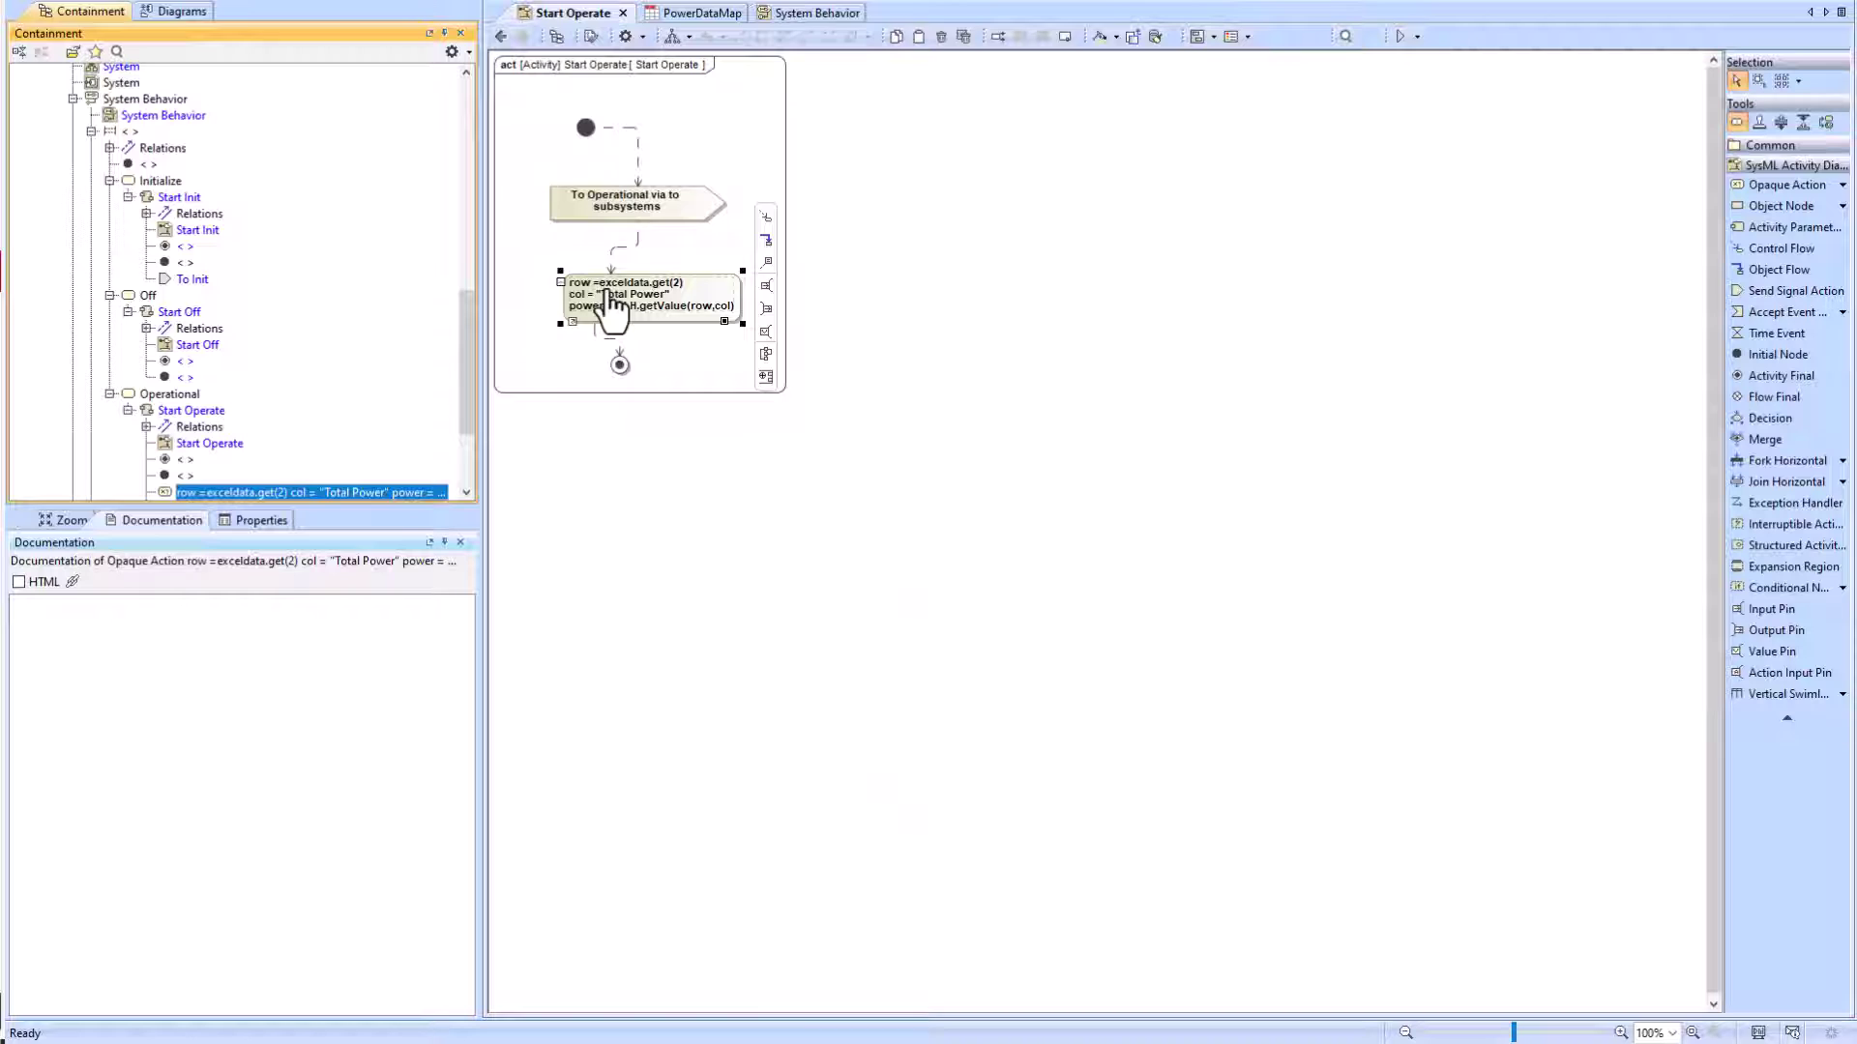
key(Delete)
click(698, 199)
click(753, 144)
click(619, 363)
double_click(638, 289)
click(1014, 308)
drag(633, 385, 638, 263)
drag(768, 393, 776, 292)
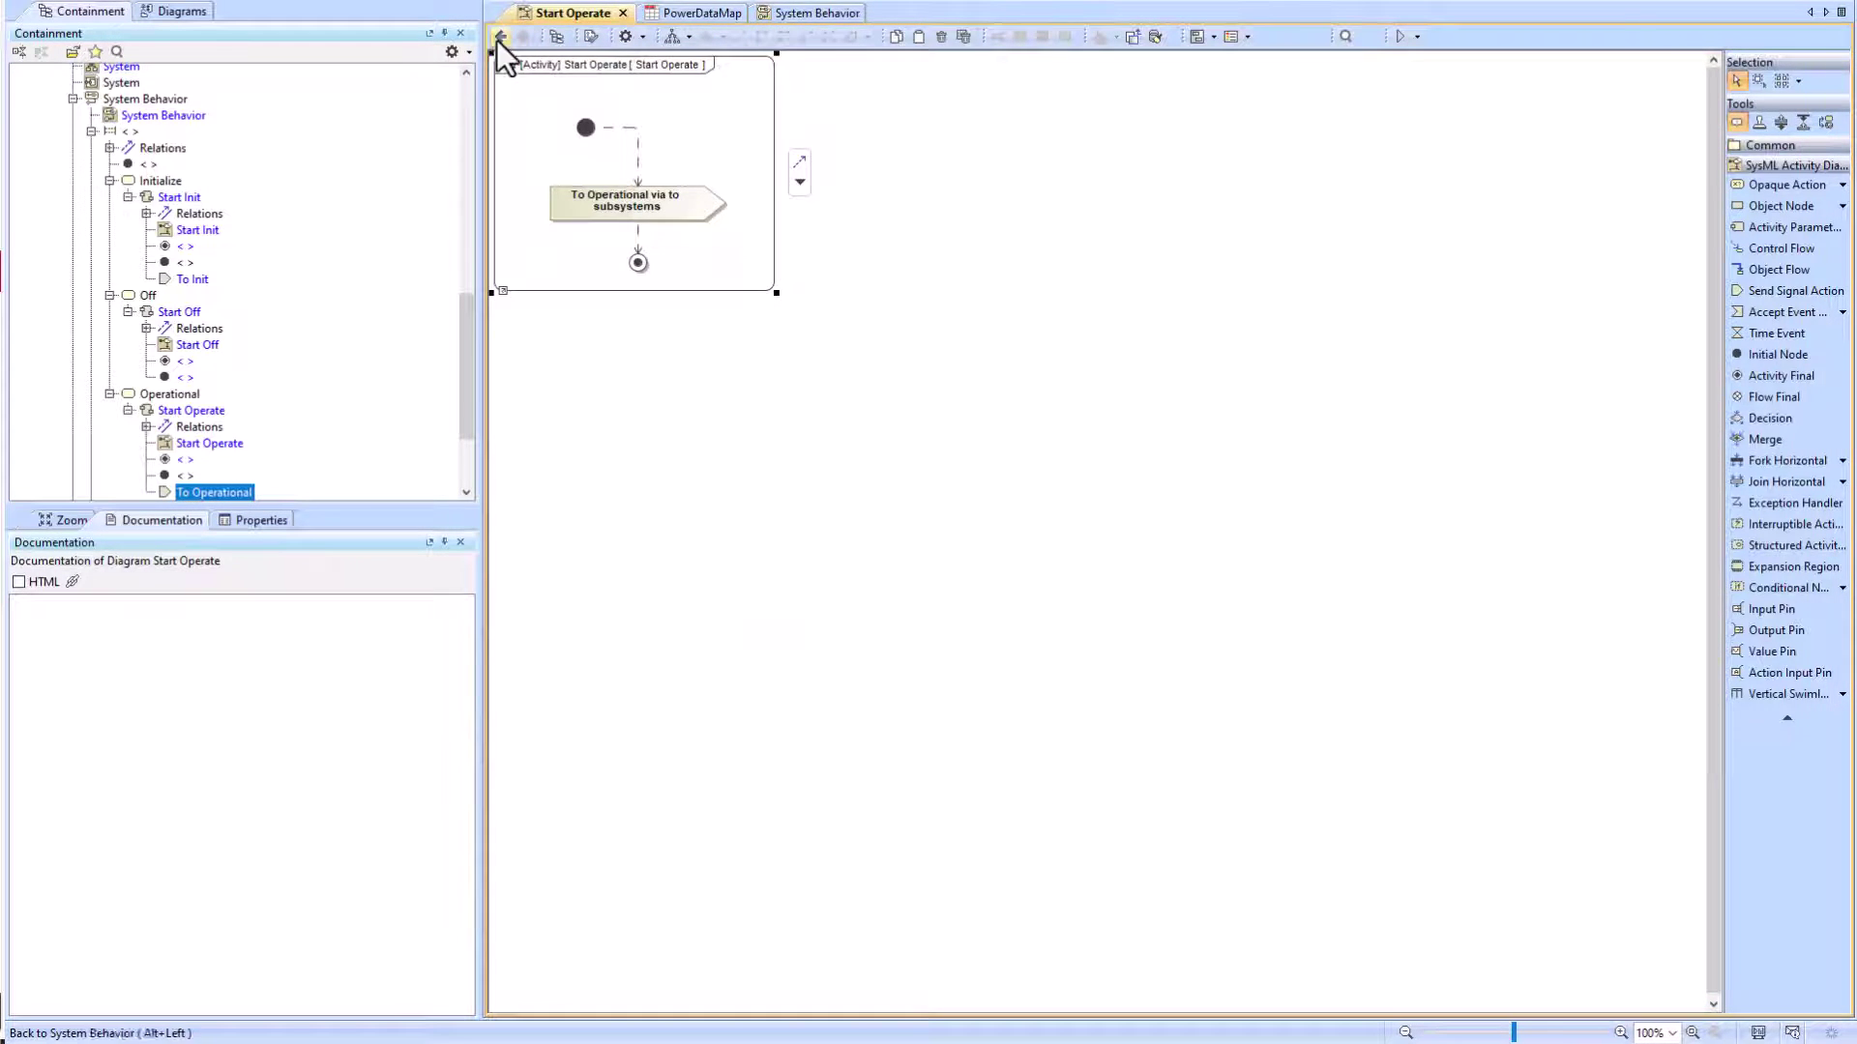
Step: Return to the System block diagram and delete the abstract HW block from the model
click(499, 36)
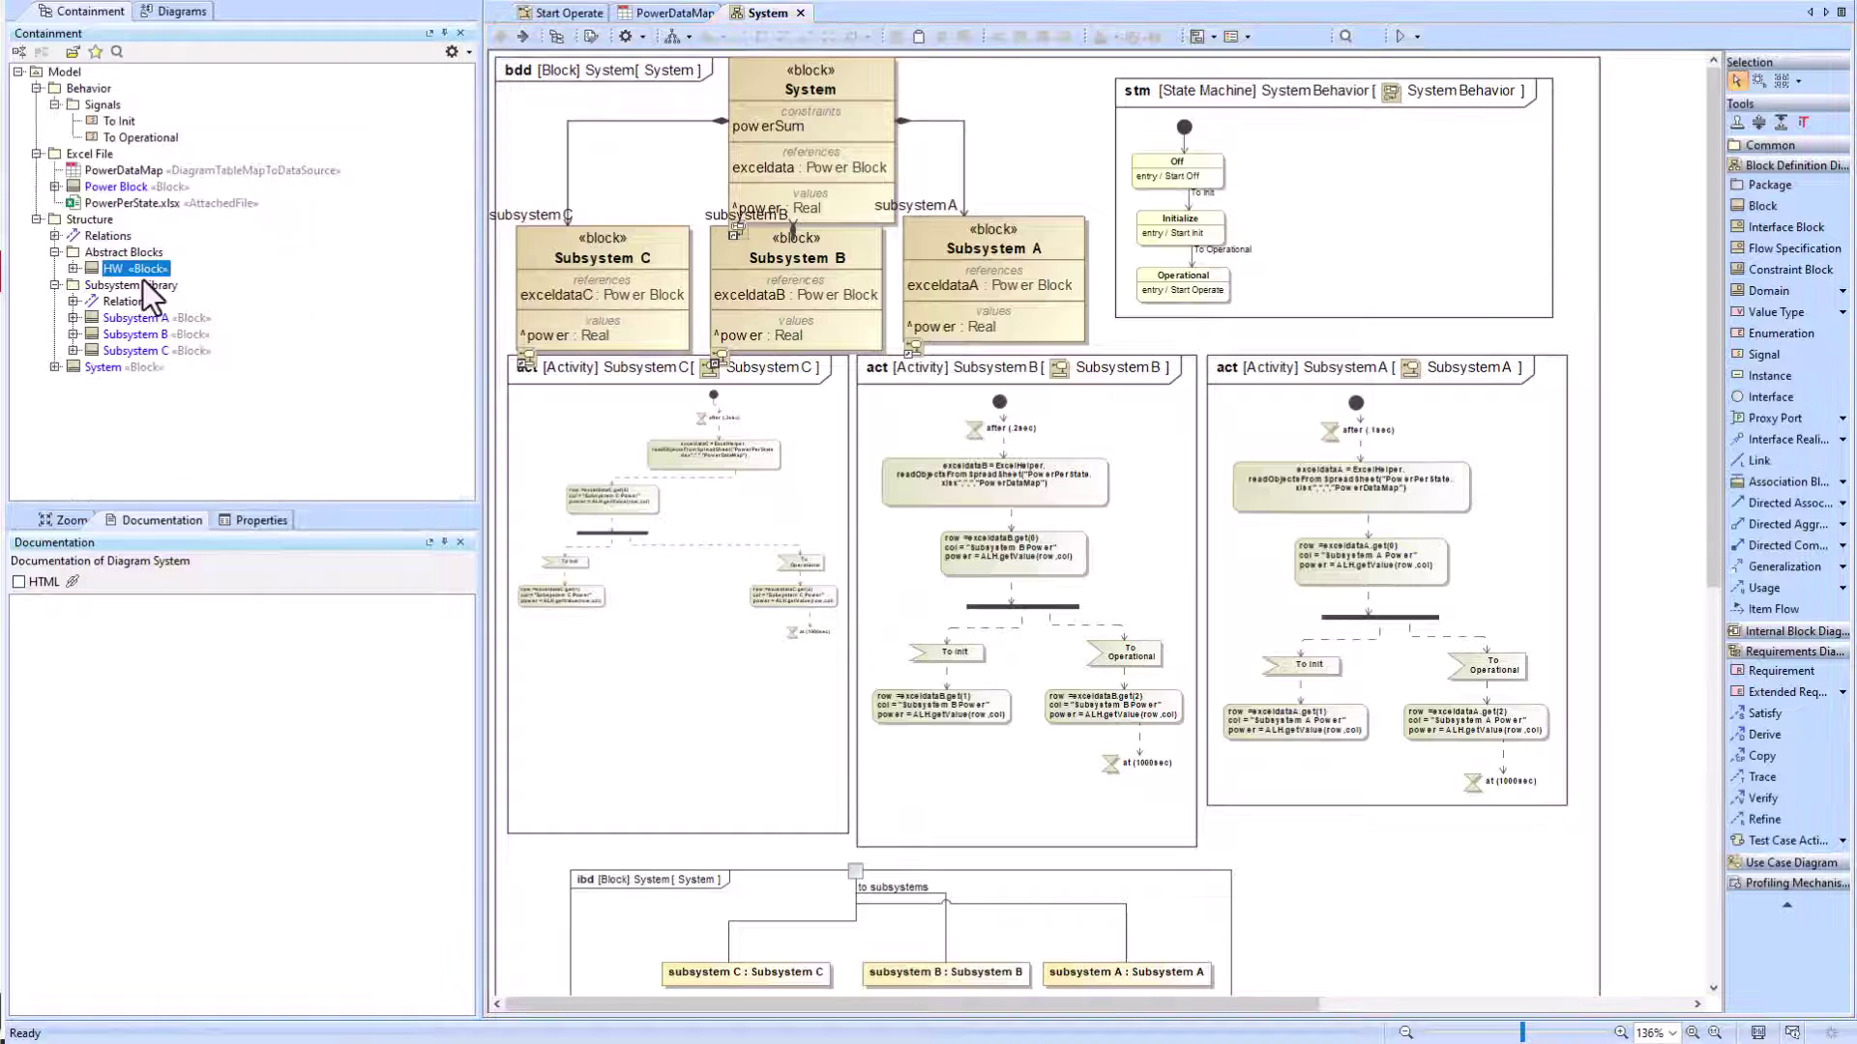
drag(114, 270, 1035, 116)
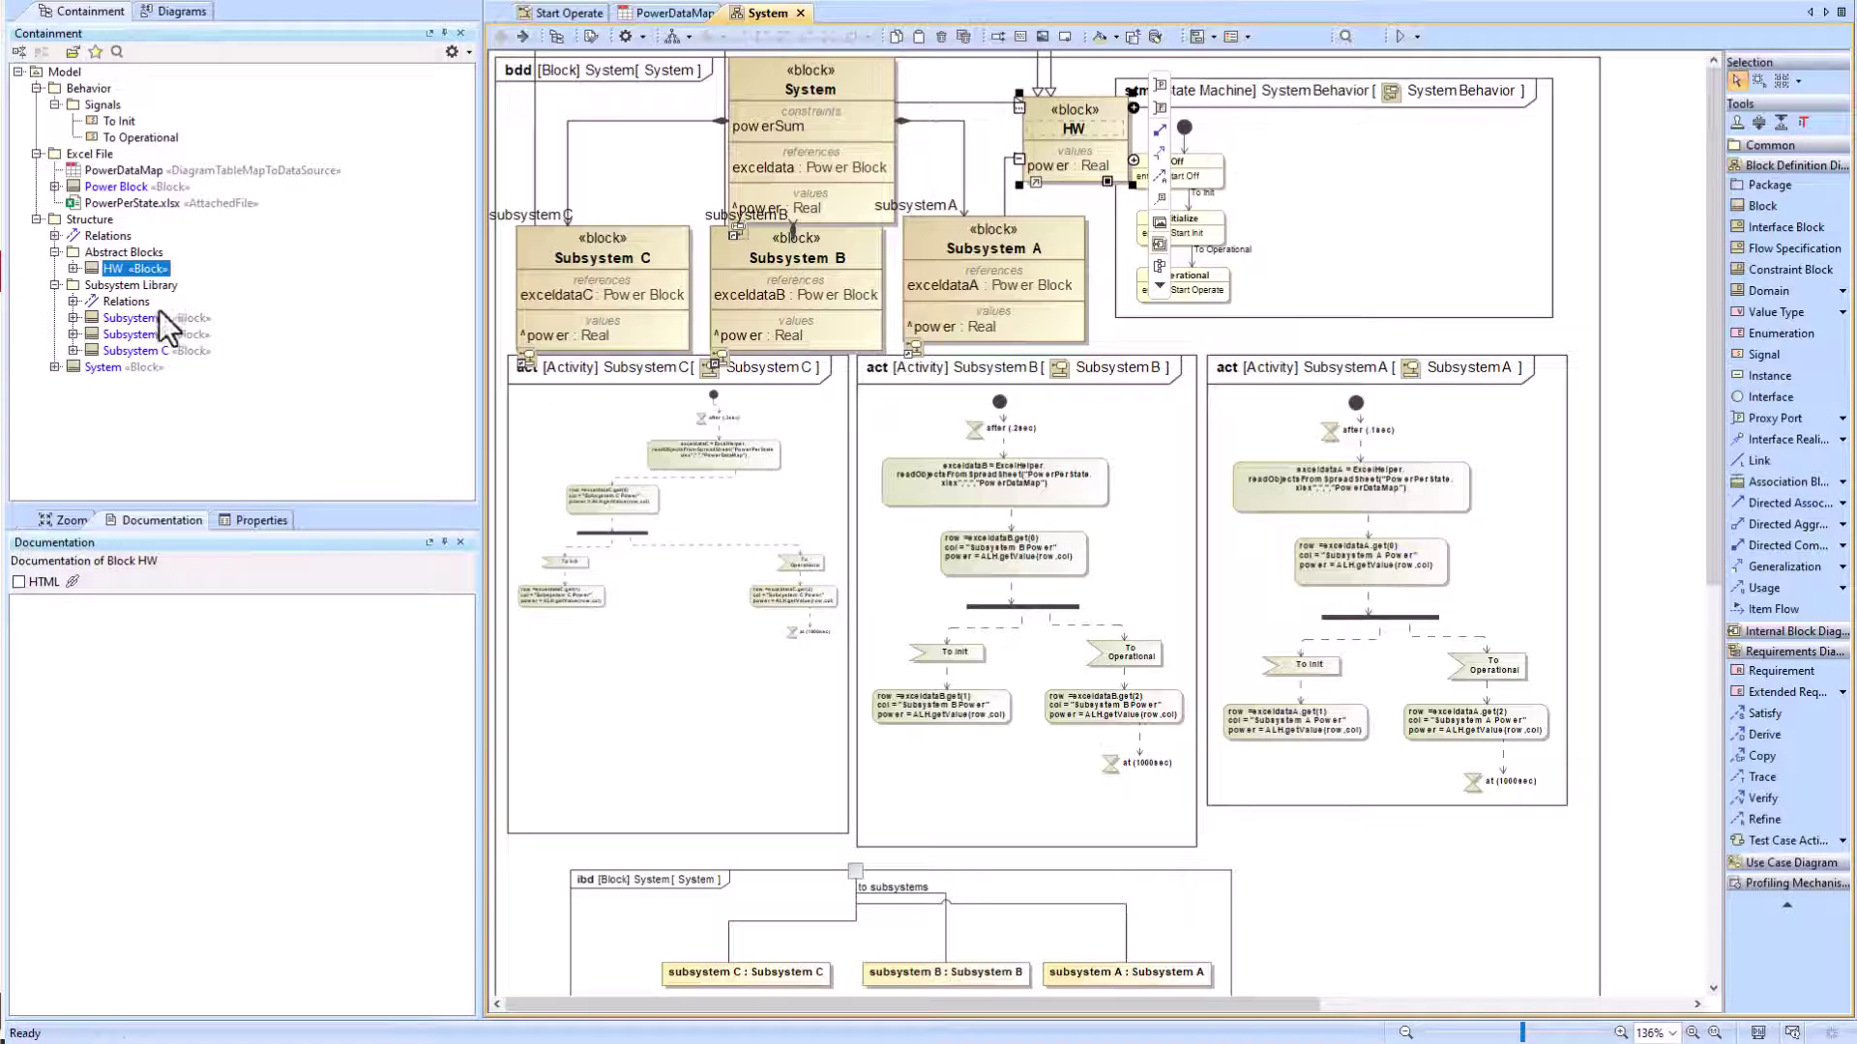
click(117, 269)
key(Delete)
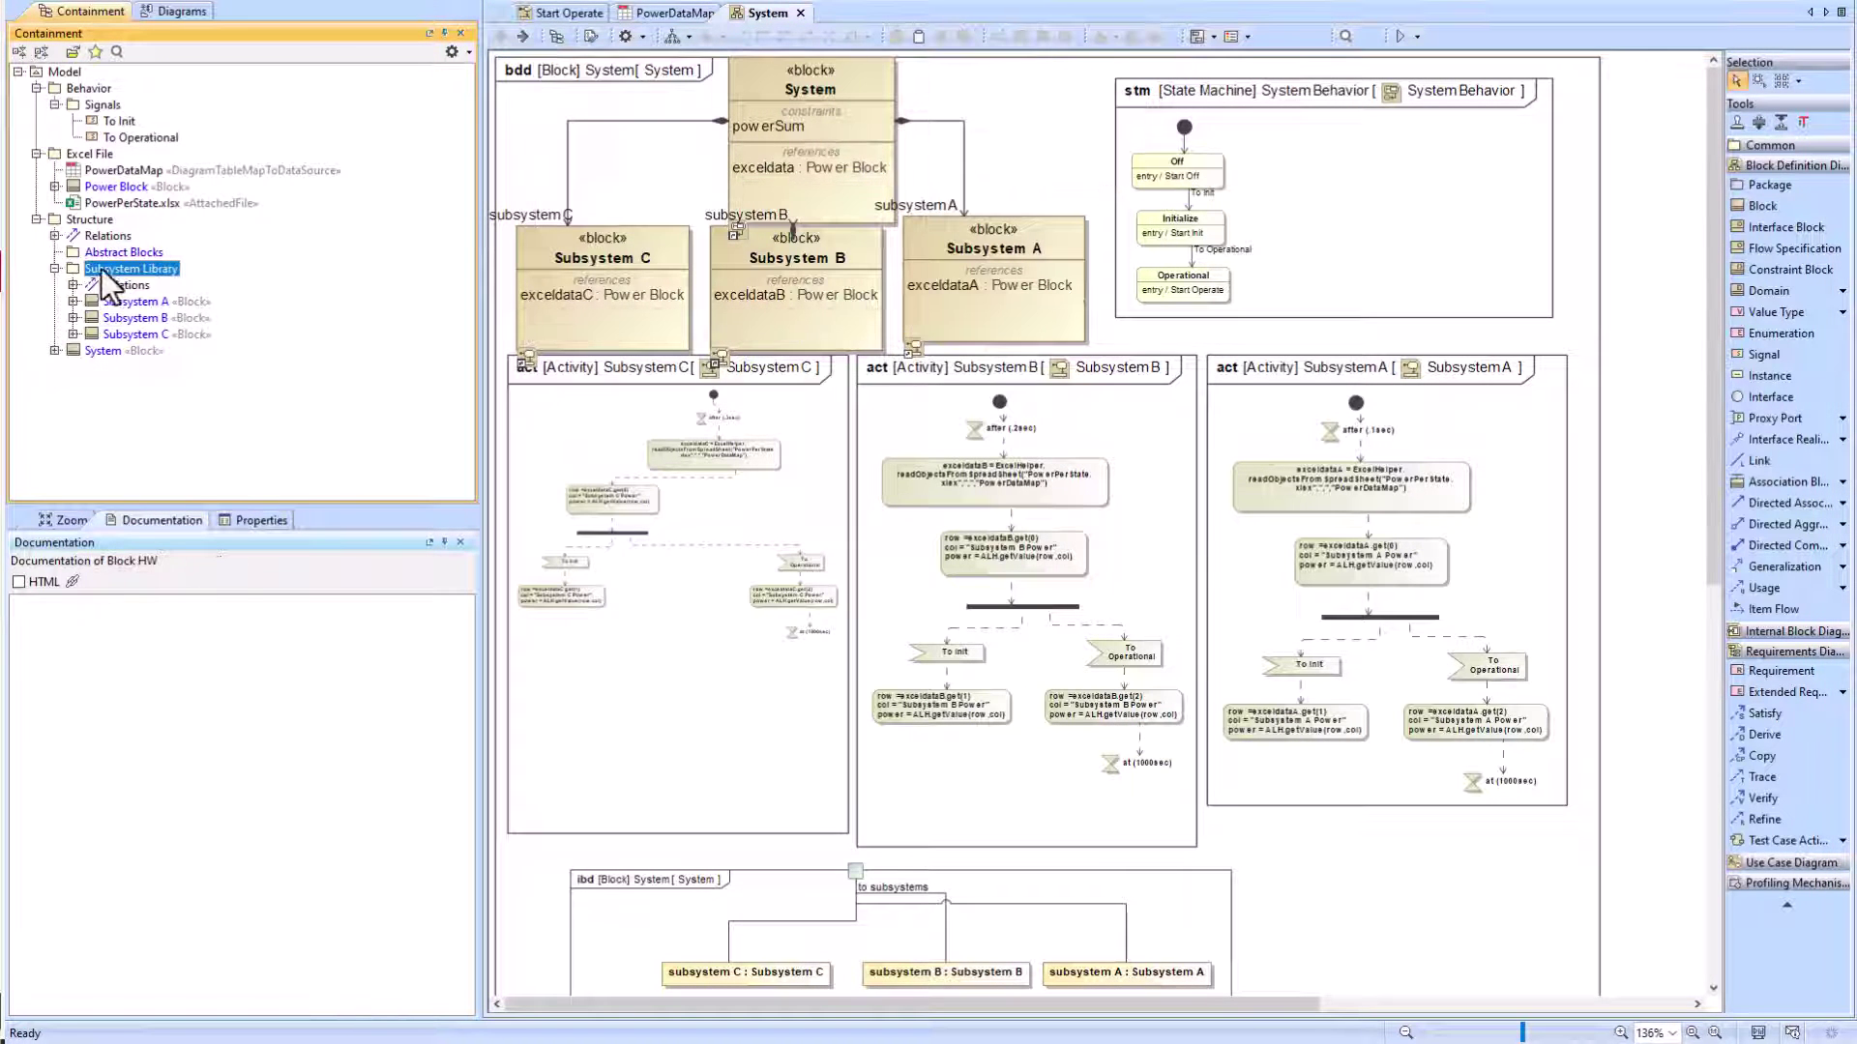
Step: Apply the PowerRollUpPattern to the System block and its subsystems with the Rollup Pattern Wizard
right_click(821, 87)
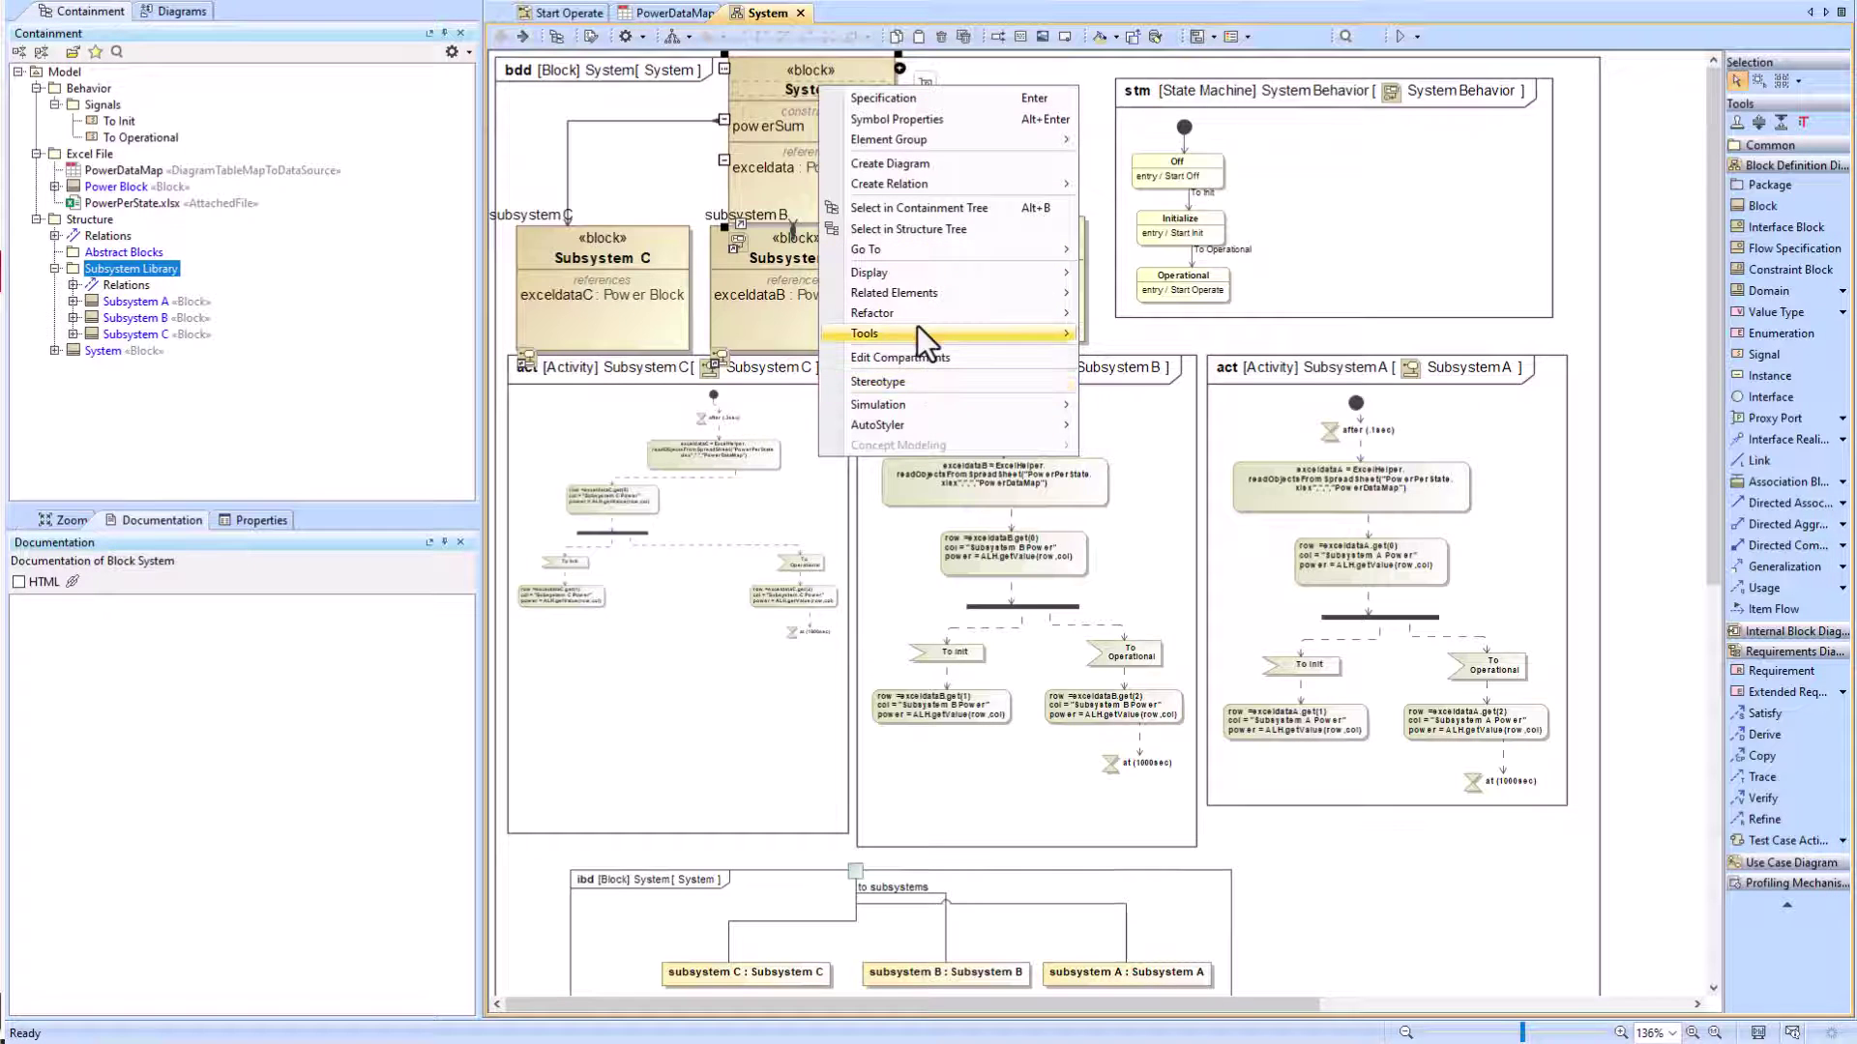
mouse_move(917, 329)
click(1165, 513)
click(1049, 499)
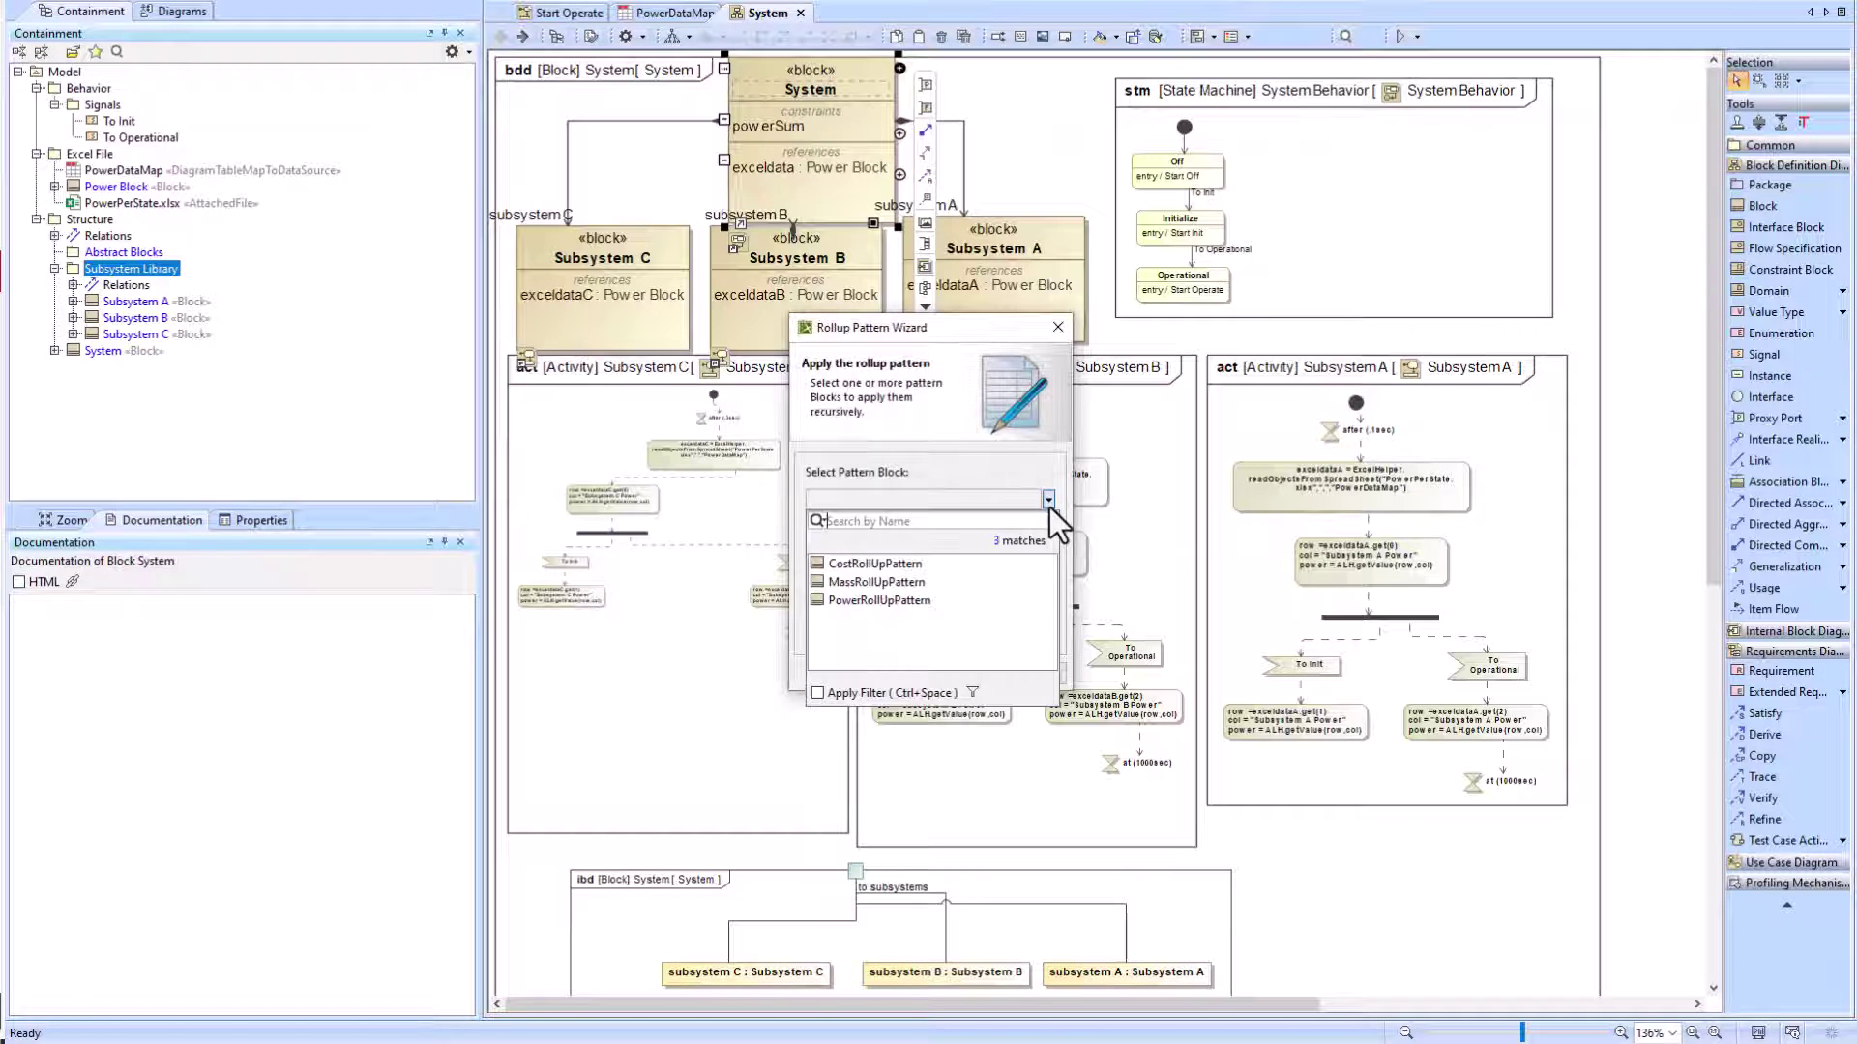
click(896, 596)
click(882, 672)
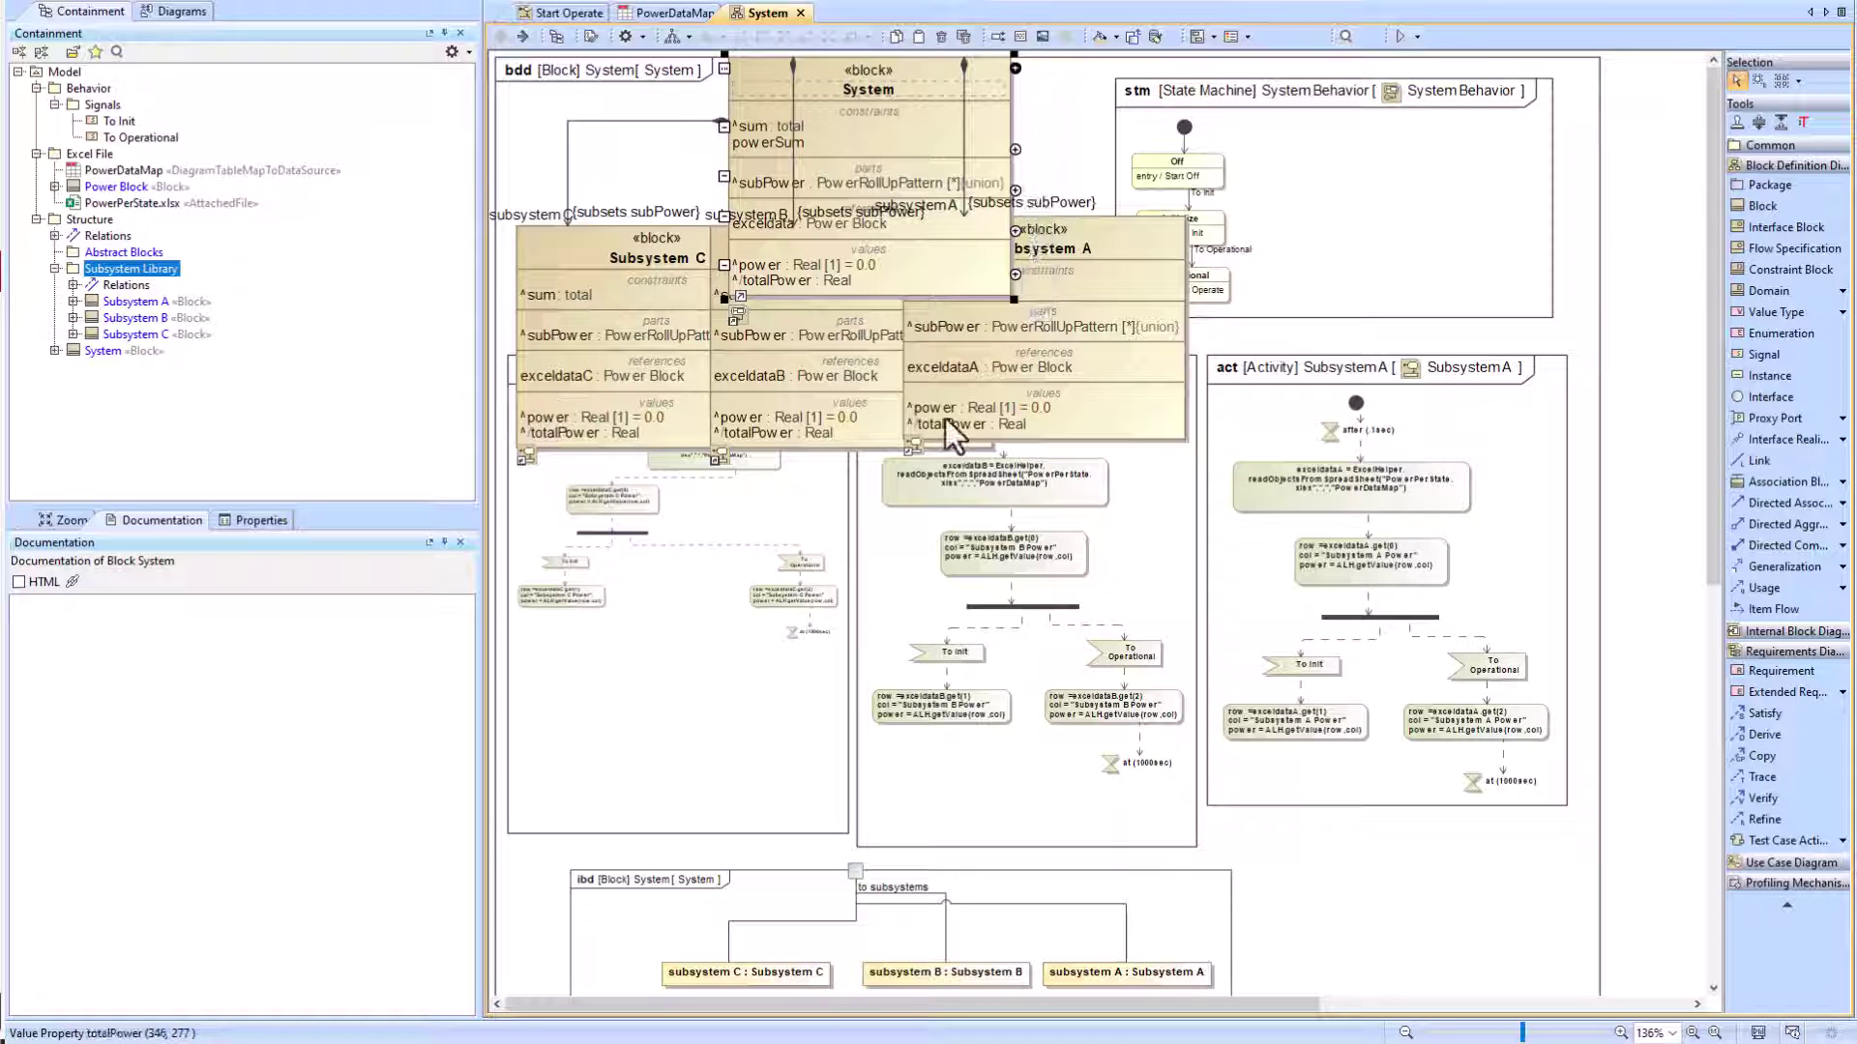
click(1069, 131)
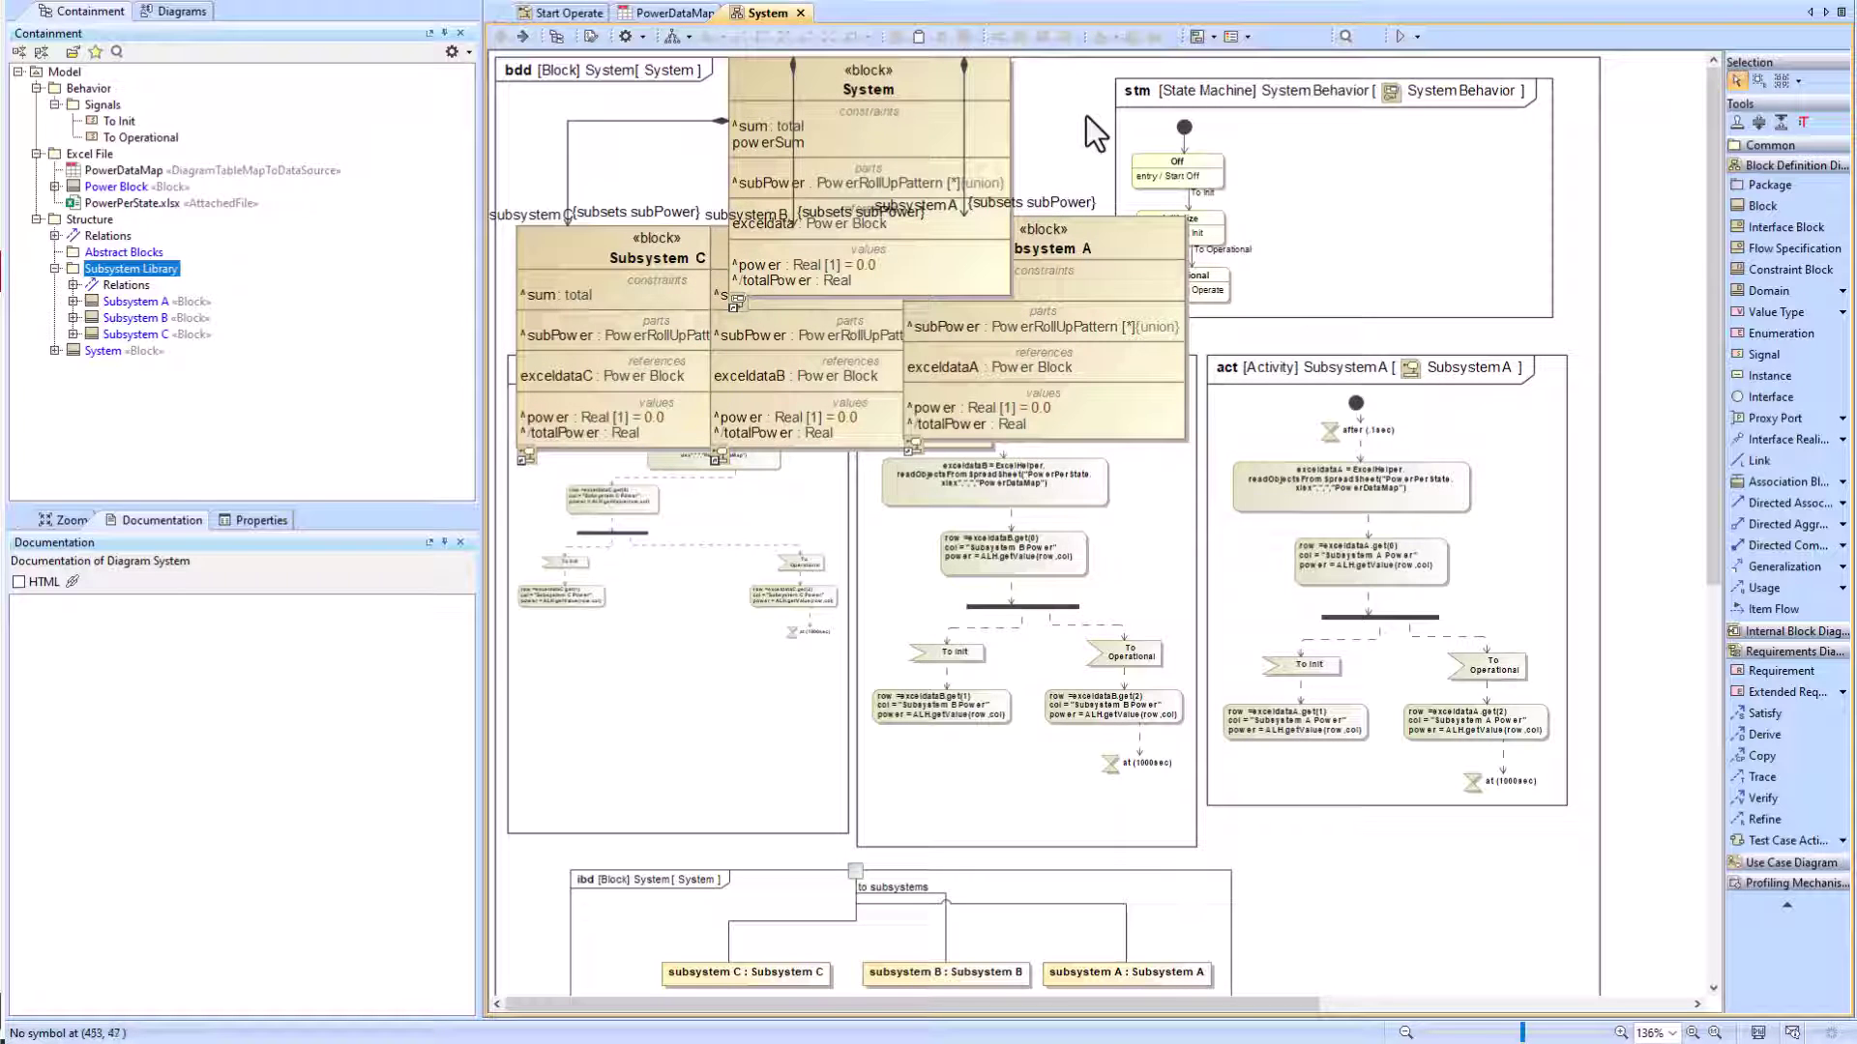
Step: Start a simulation session of the System and expand subsystems A, B and C to view their power and totalPower values
click(1418, 35)
click(1421, 58)
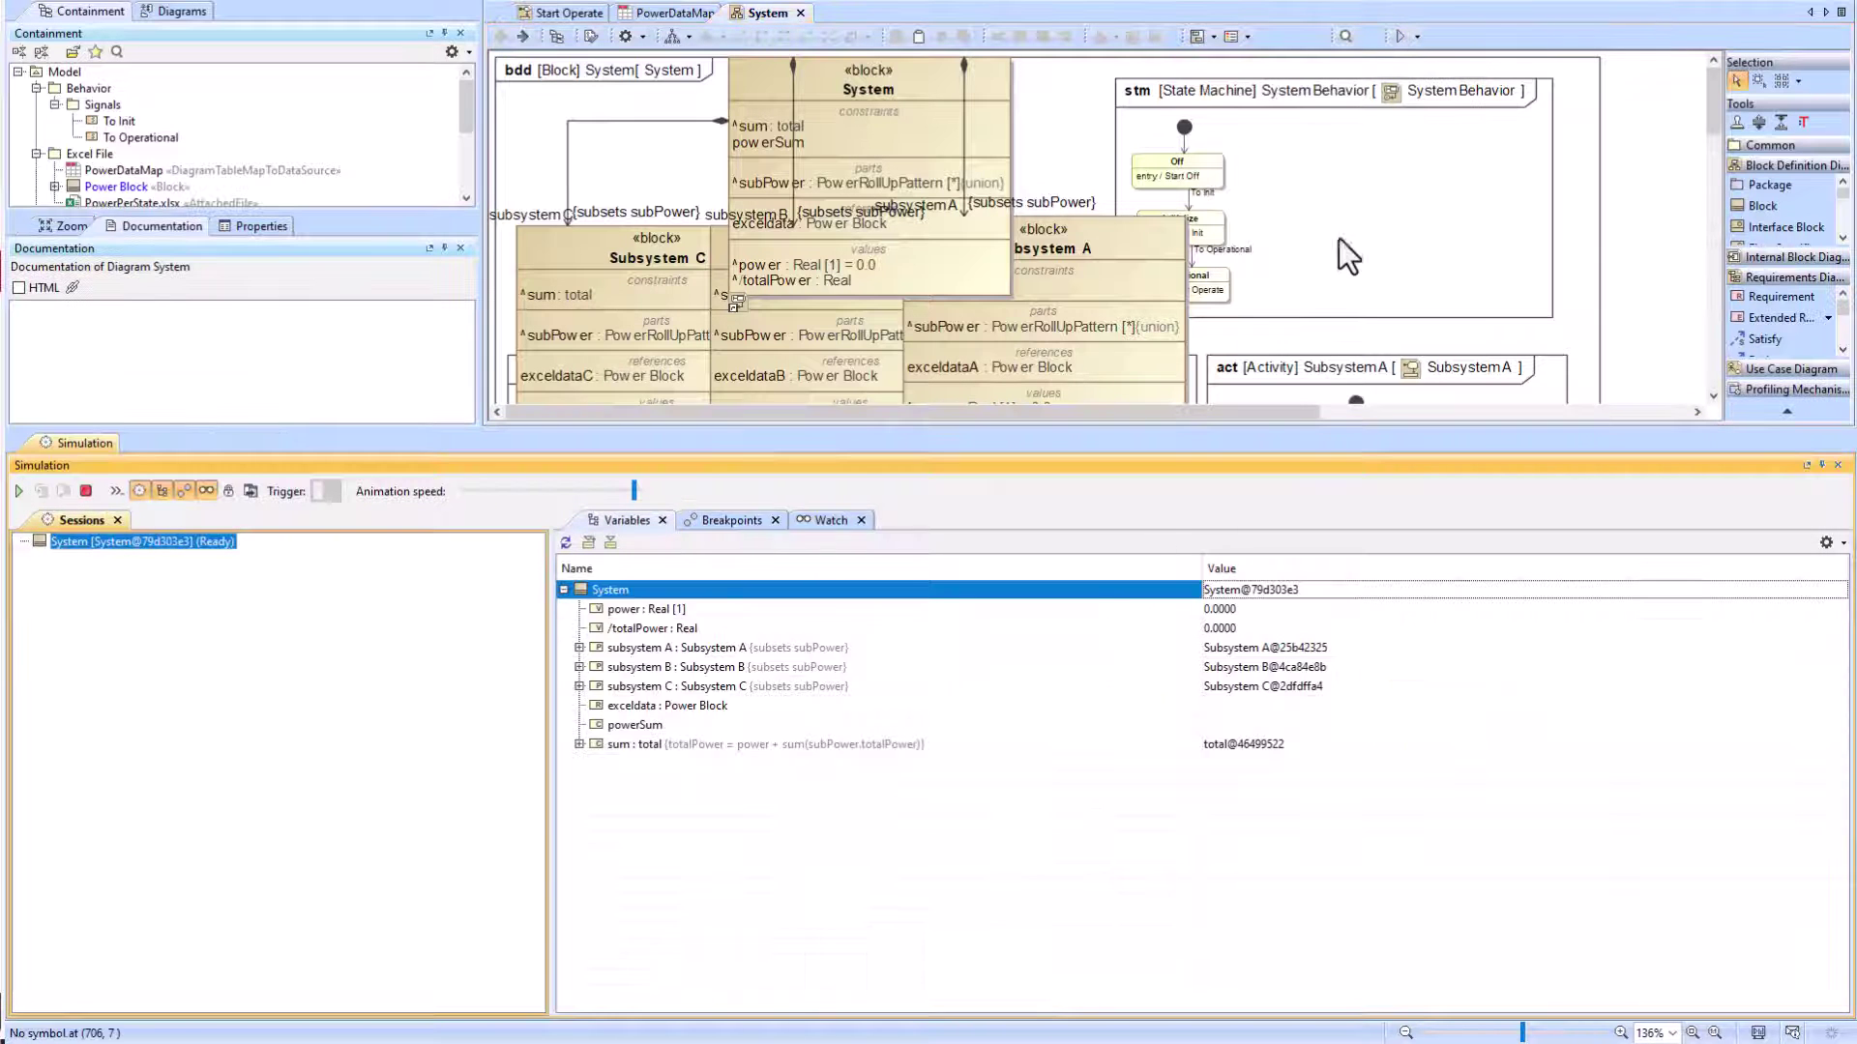
click(579, 686)
click(578, 667)
click(578, 647)
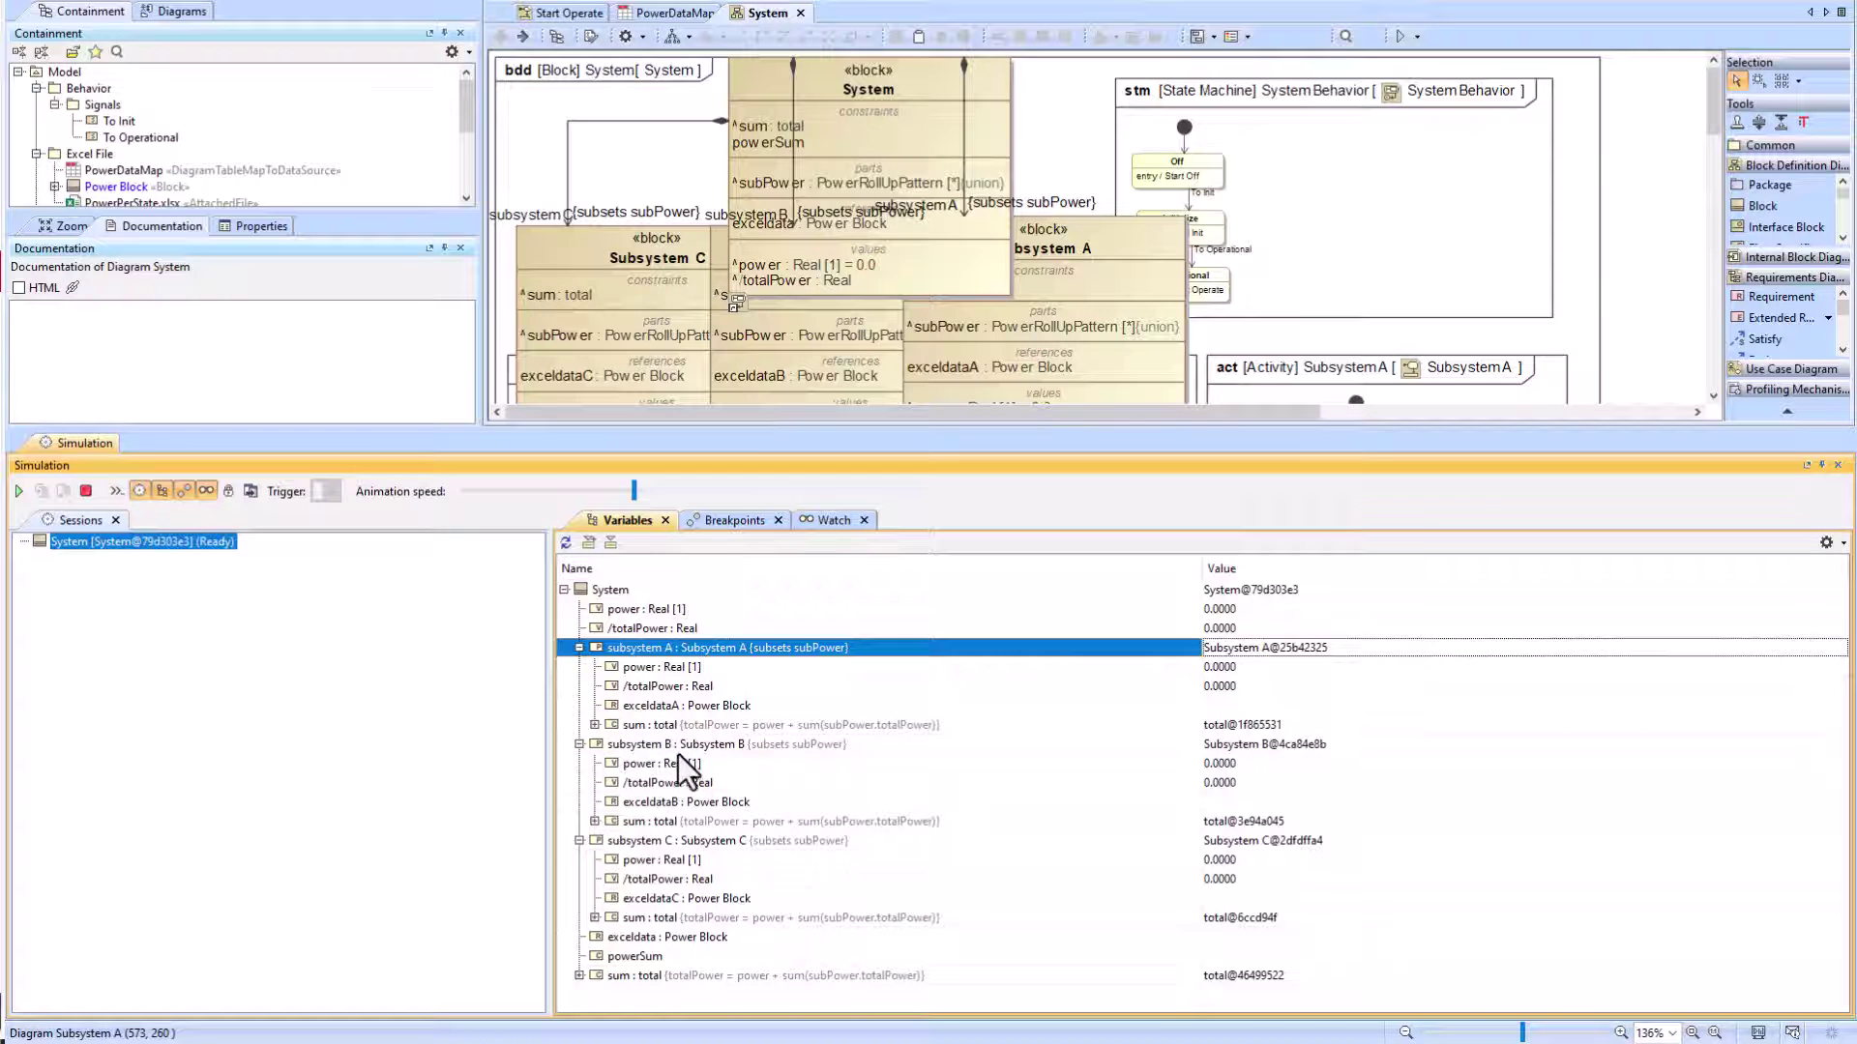
scroll(1205, 331, down, 3)
scroll(1205, 330, up, 3)
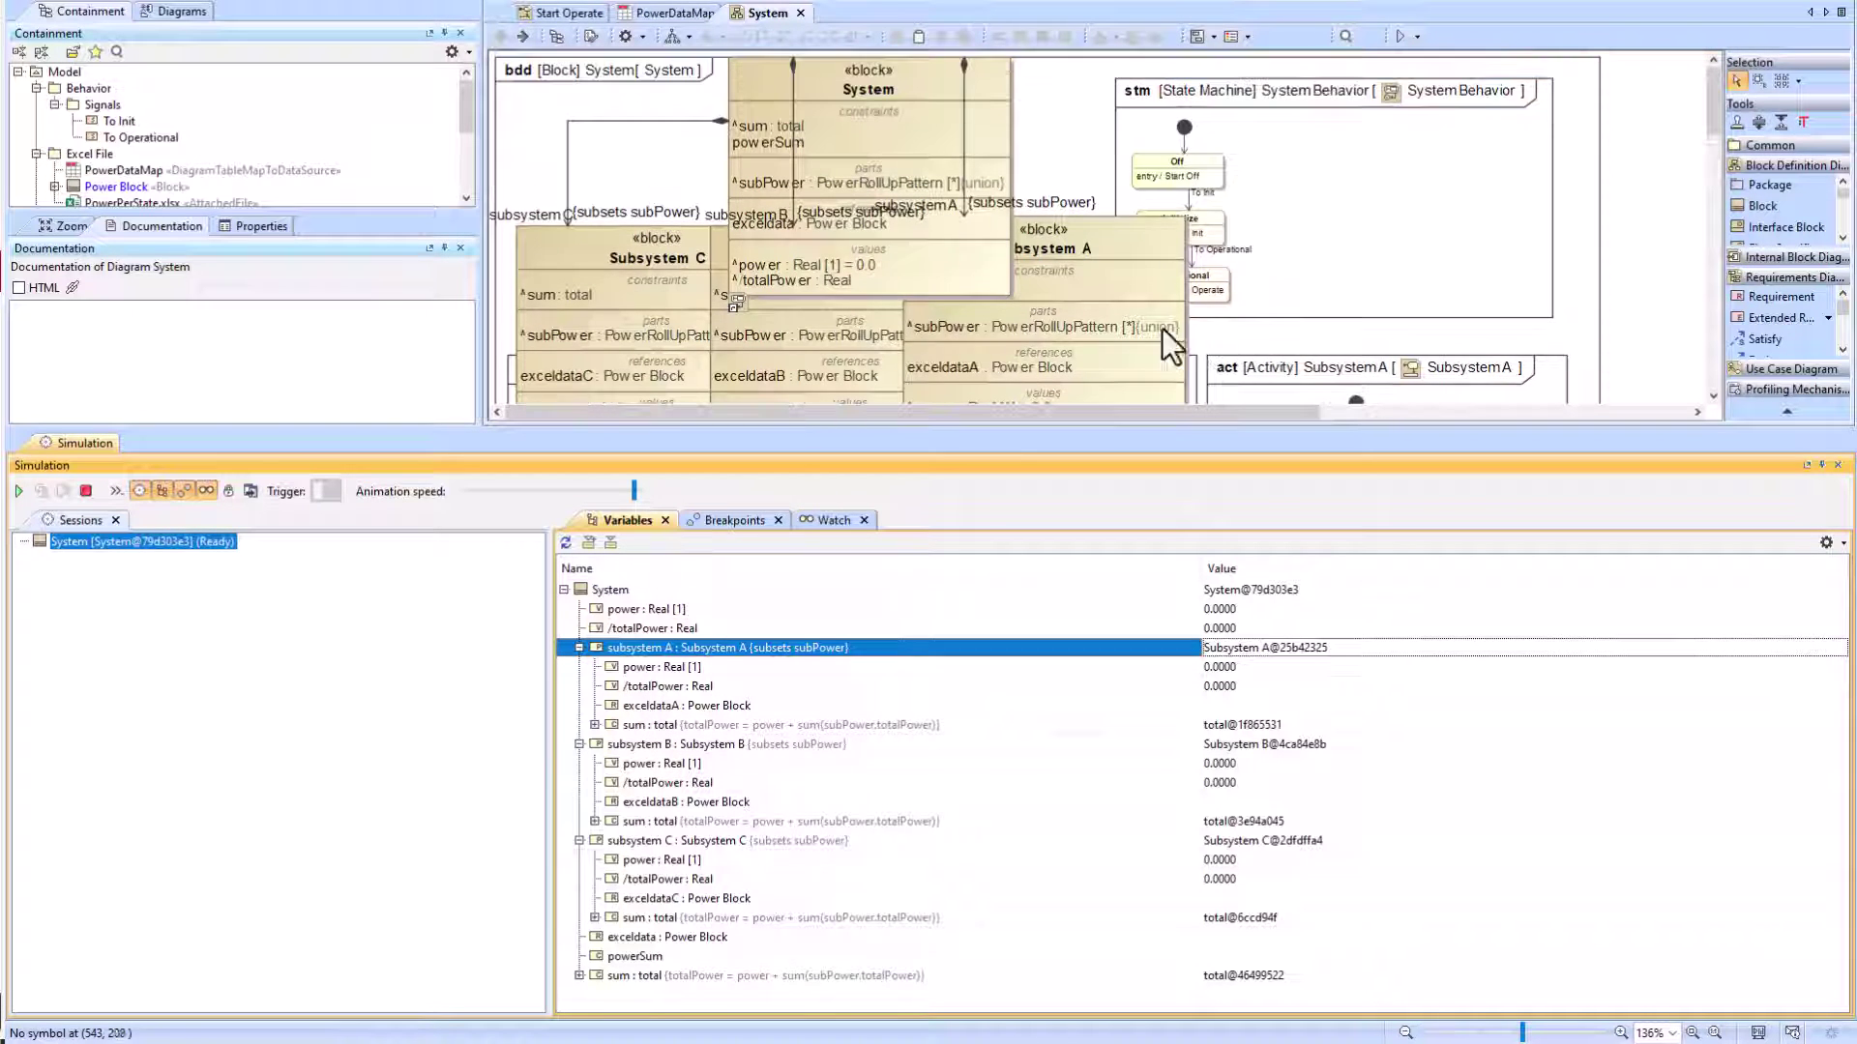
Step: Run the simulation and examine the subsystem activities and the System's totalPower in the Off state
click(21, 491)
scroll(1325, 178, down, 3)
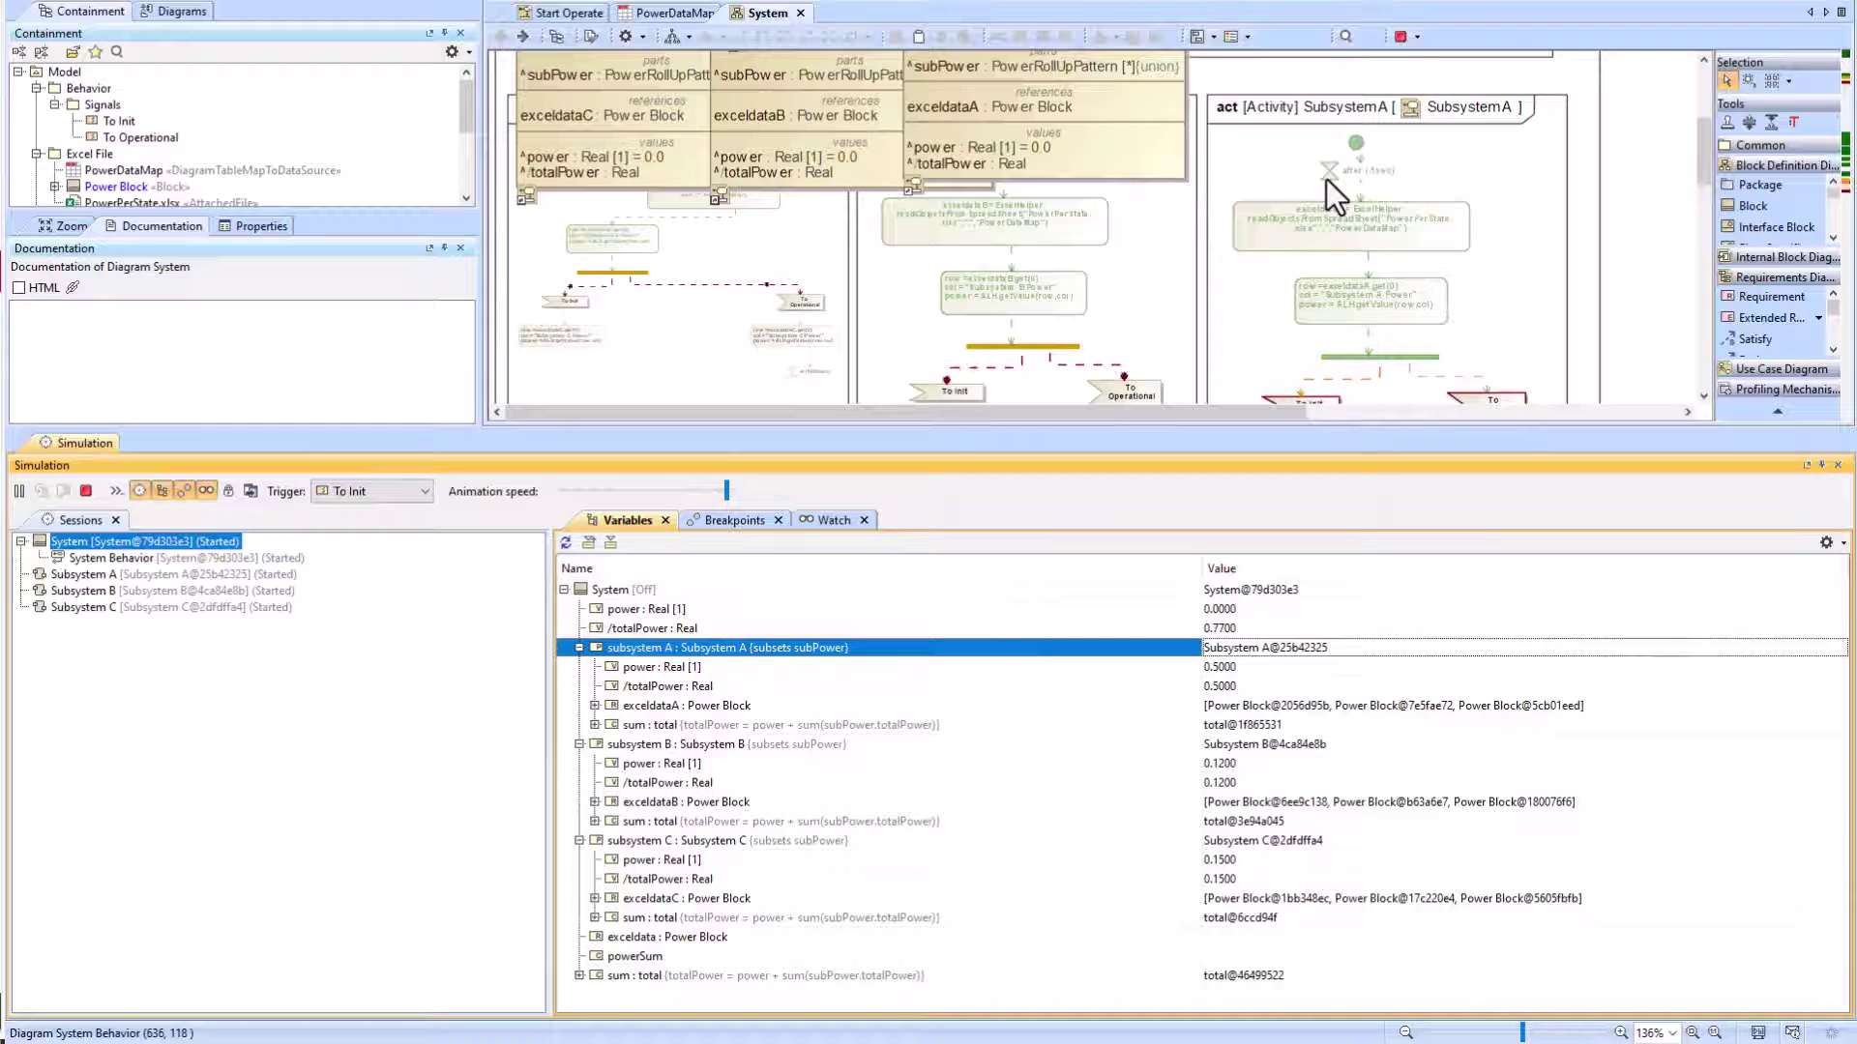
scroll(1329, 149, down, 3)
click(595, 591)
Step: Send the To Init signal and then the To Operational signal to the System, checking totalPower in each state
click(422, 491)
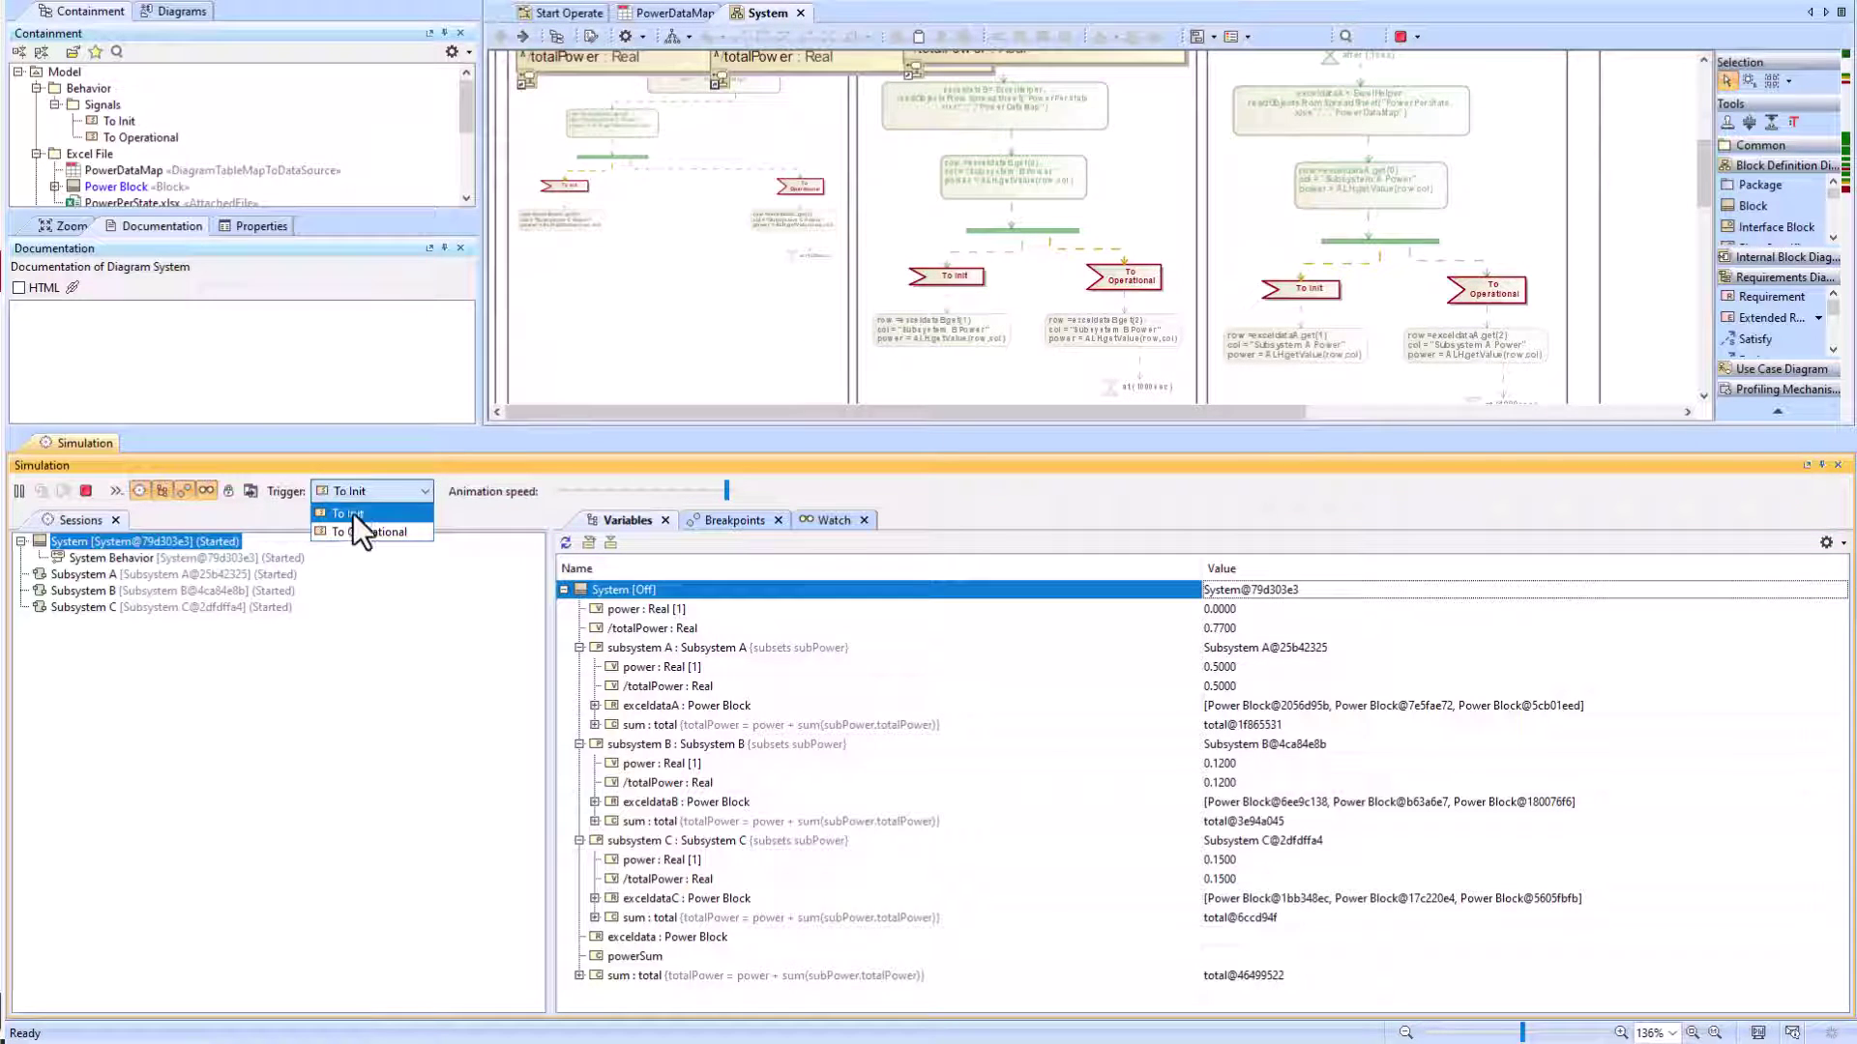
click(350, 513)
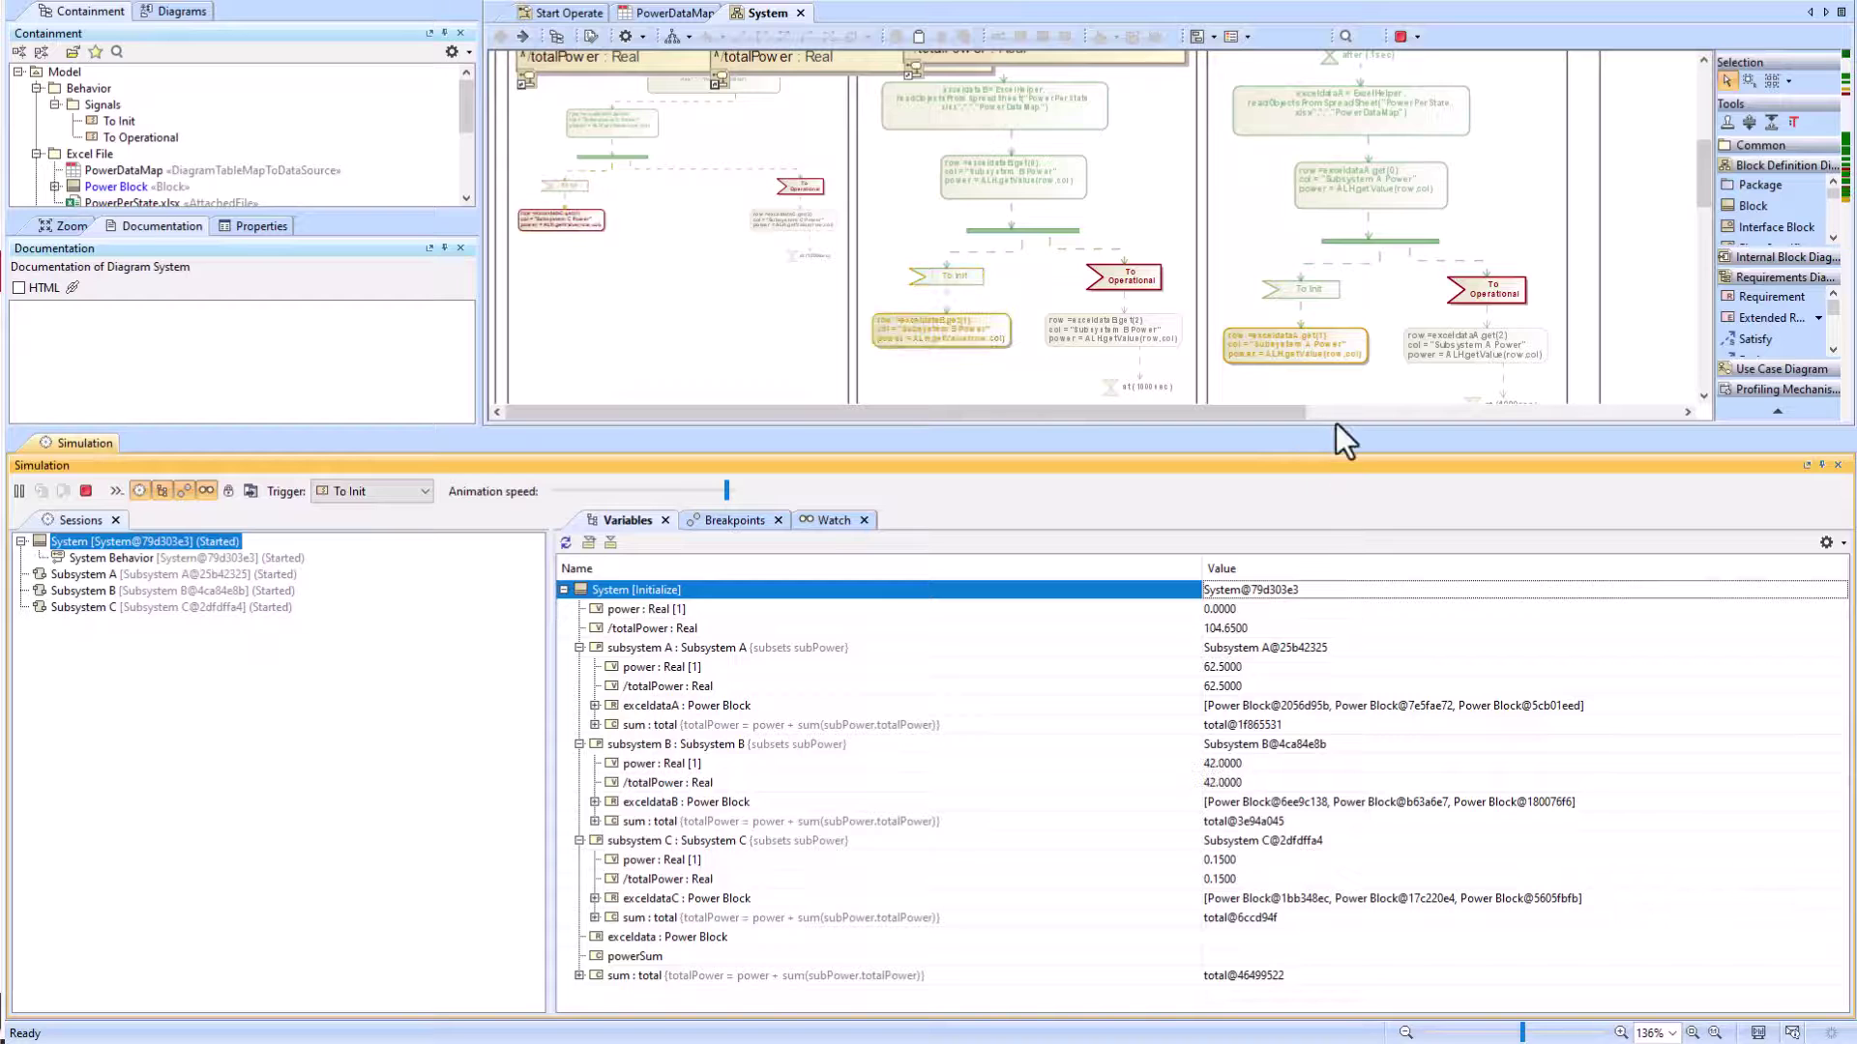
click(373, 499)
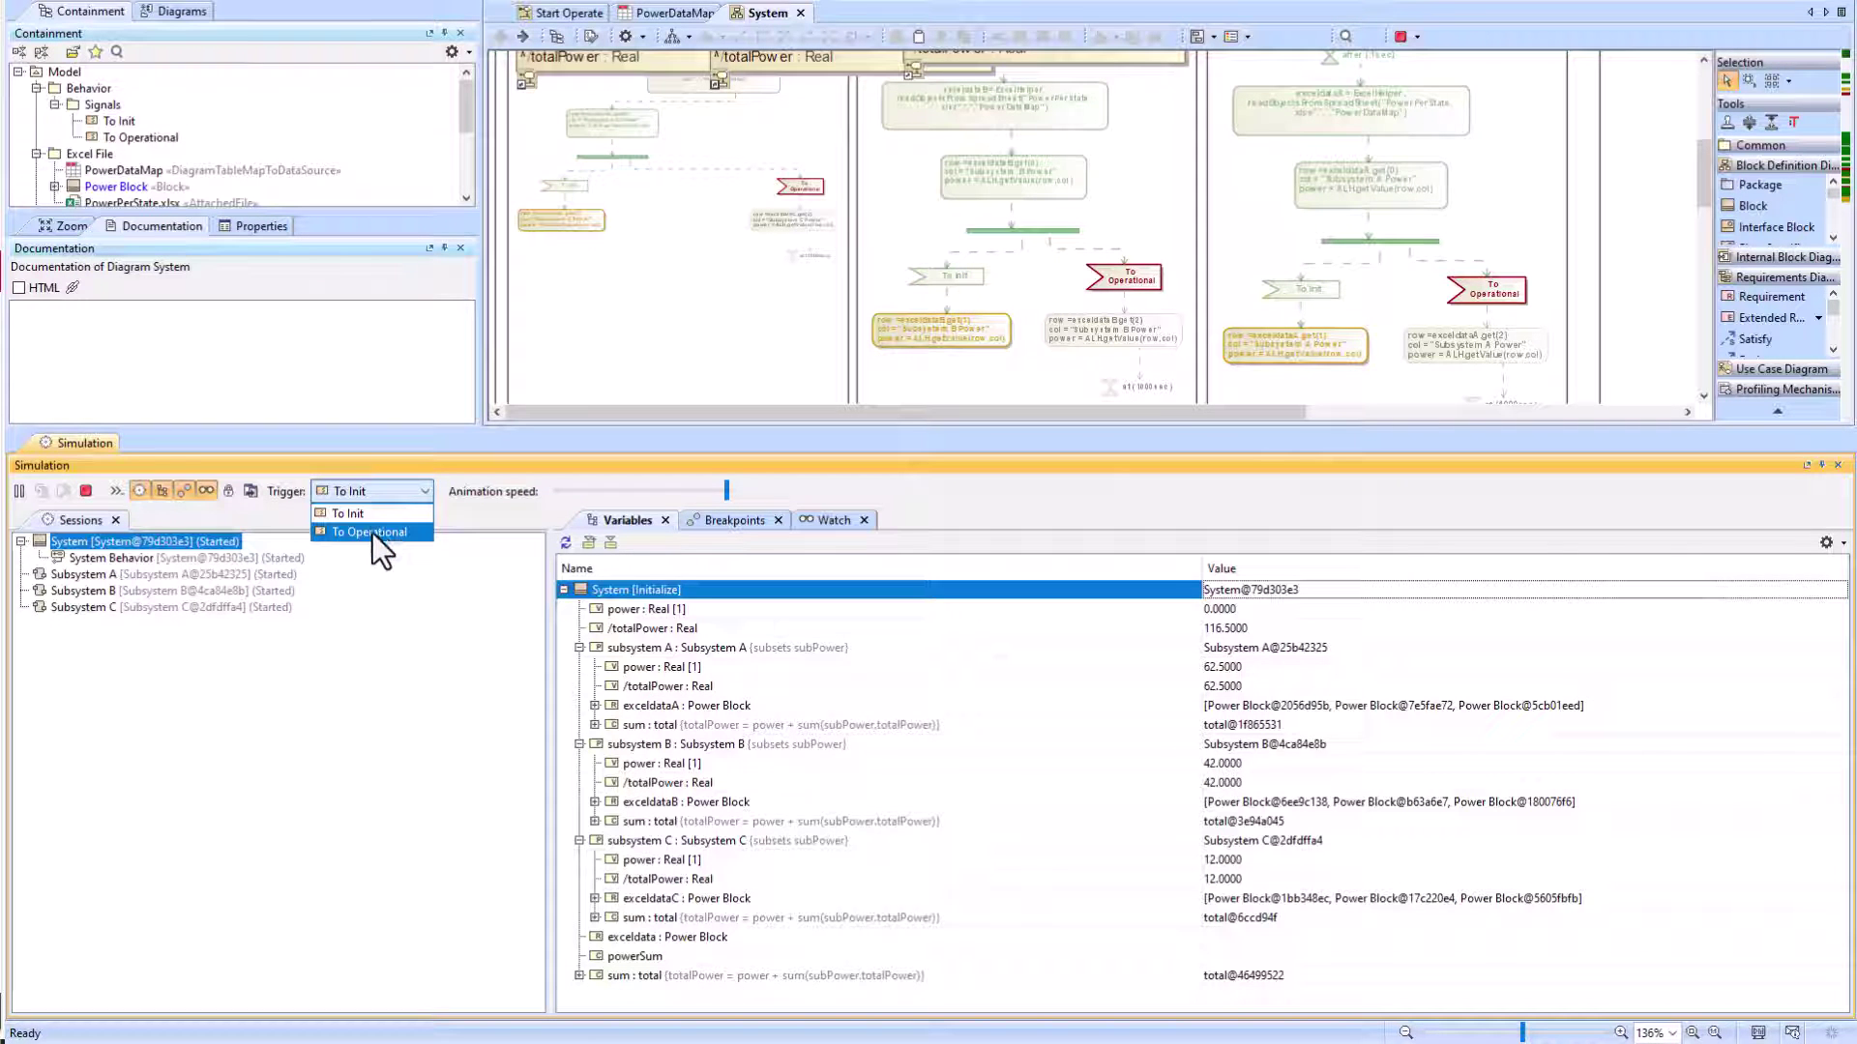
click(373, 531)
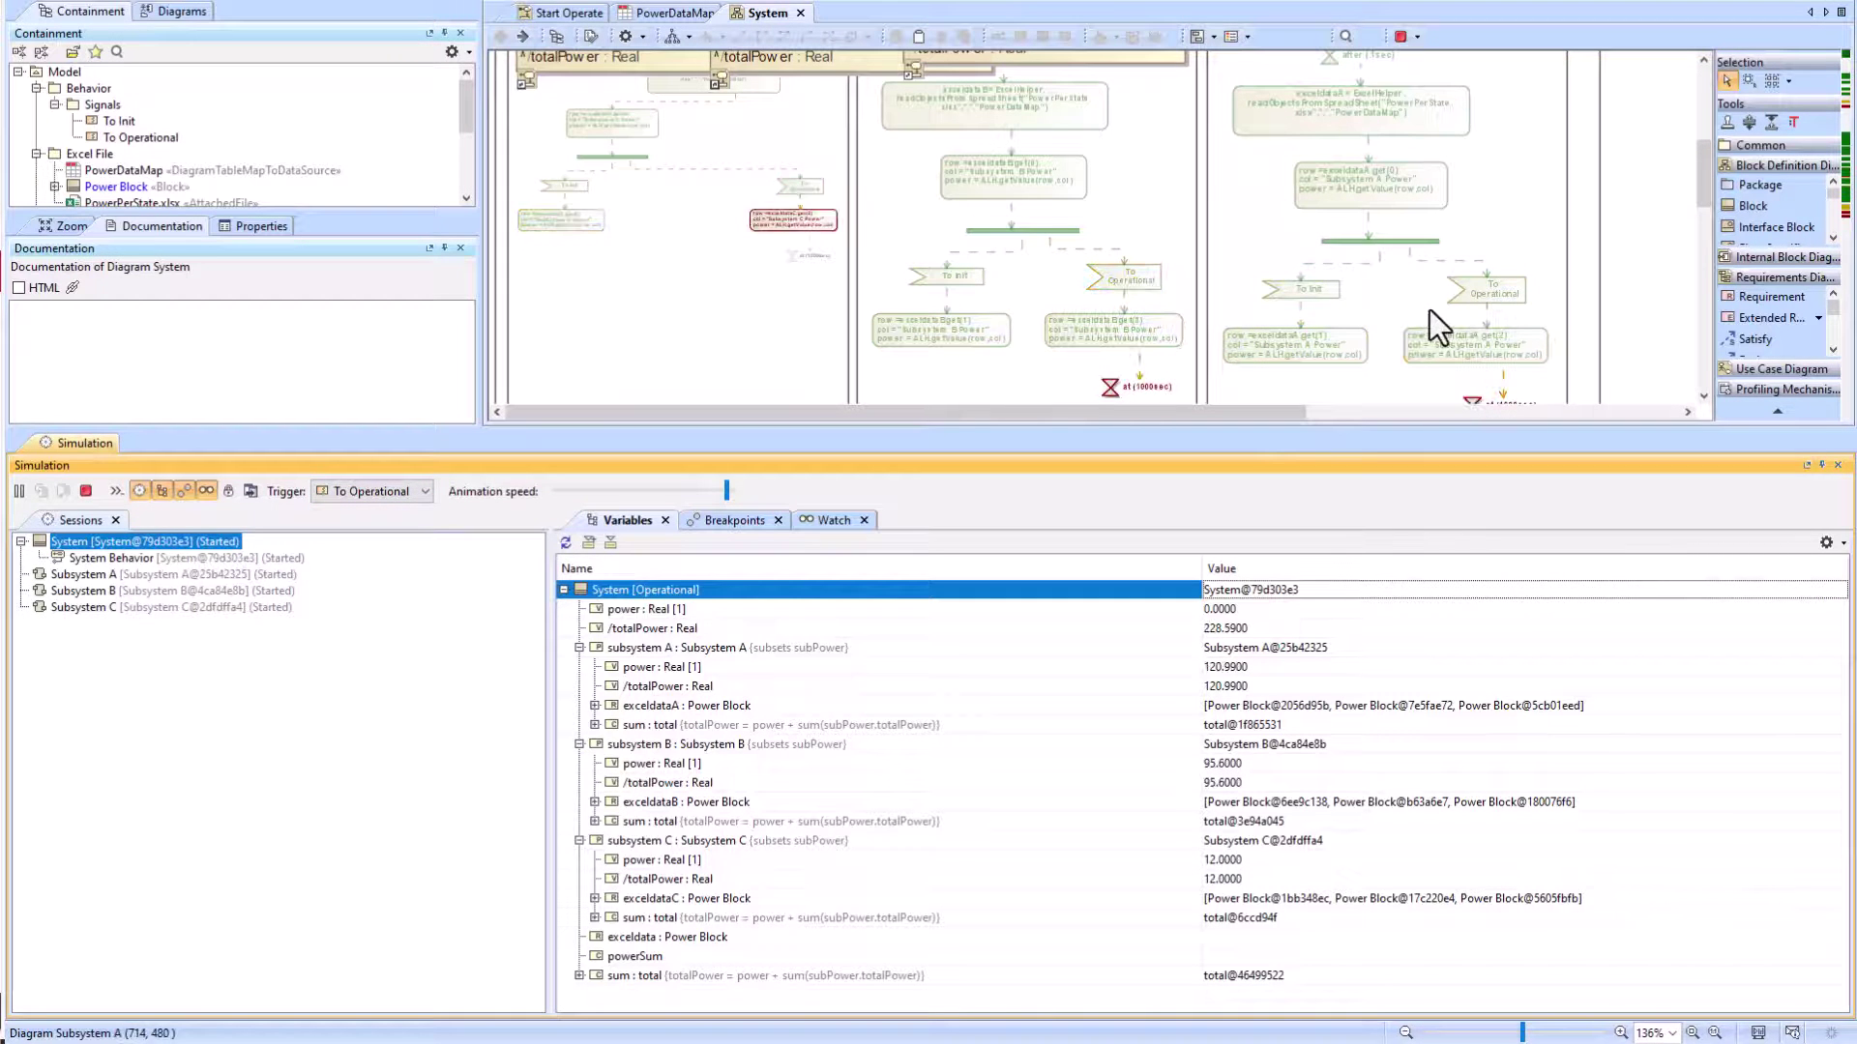
Step: Examine the System's sum constraint and the third exceldataC record, then end the simulation and close its window
click(580, 975)
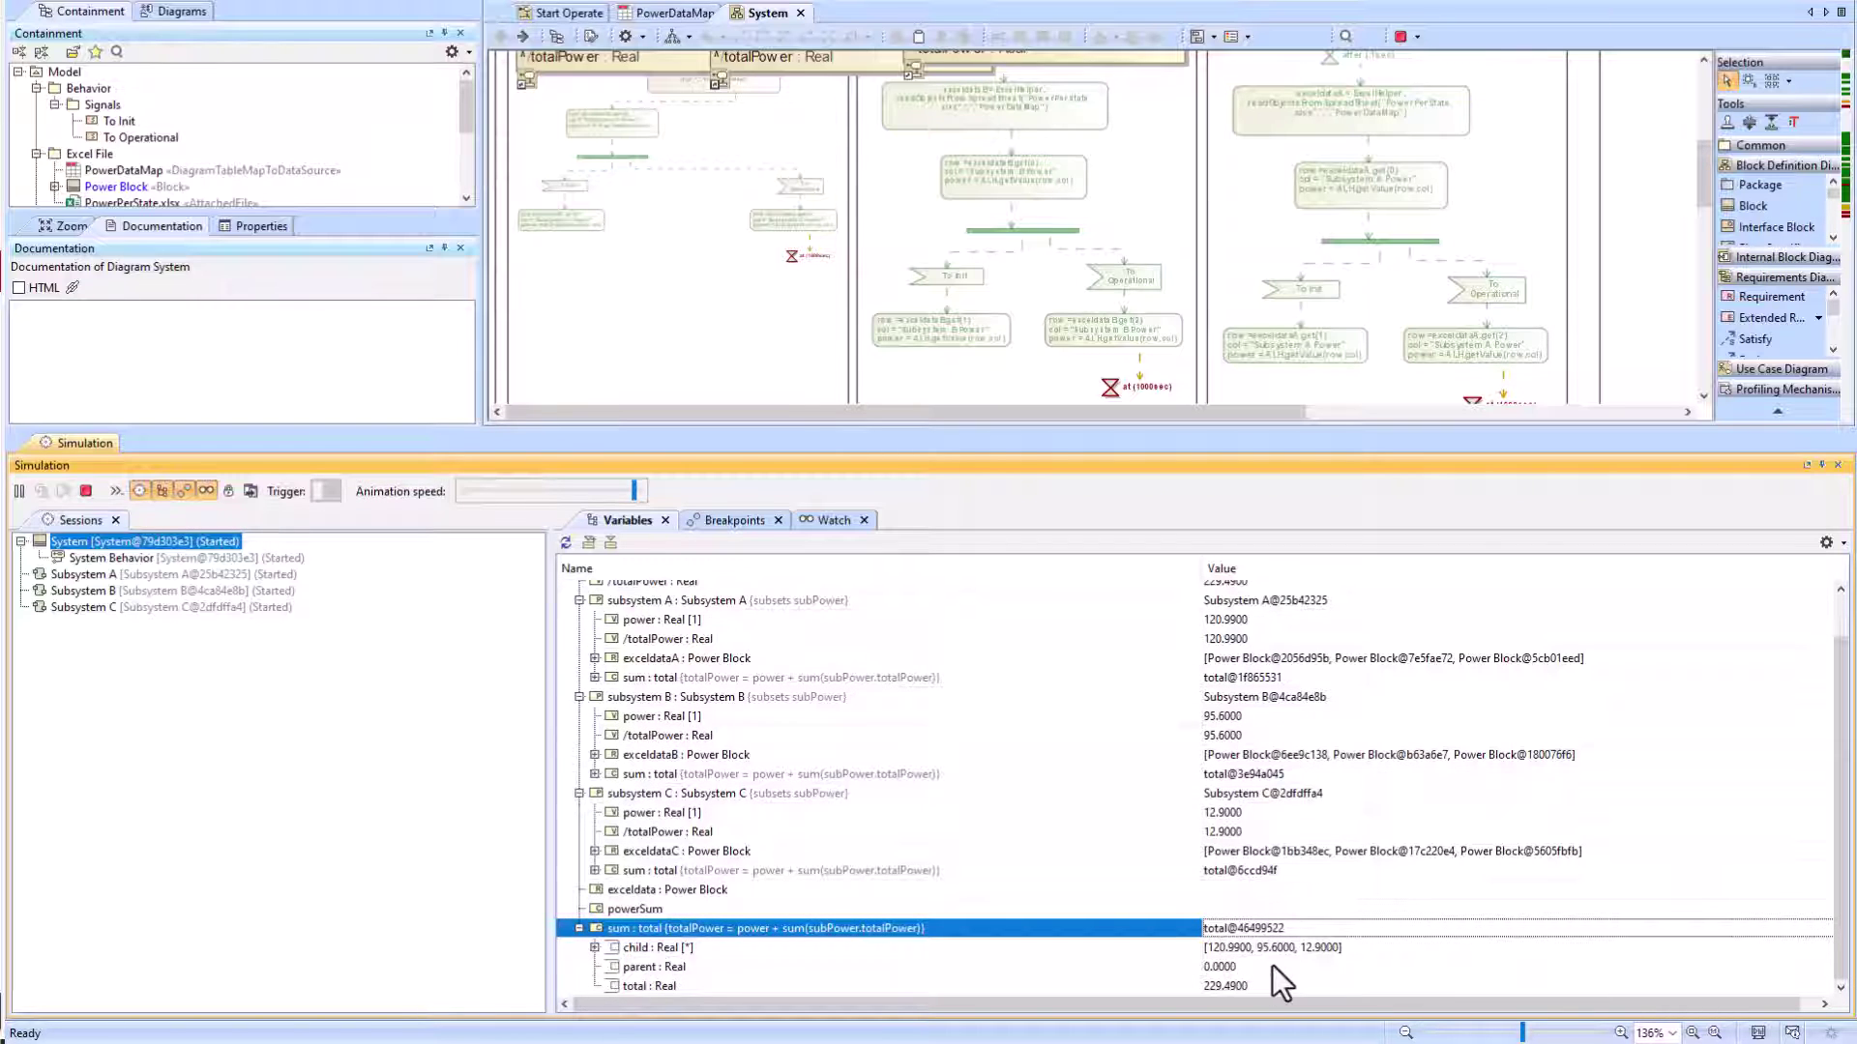
click(595, 851)
click(610, 909)
scroll(1250, 931, down, 2)
scroll(1240, 658, up, 3)
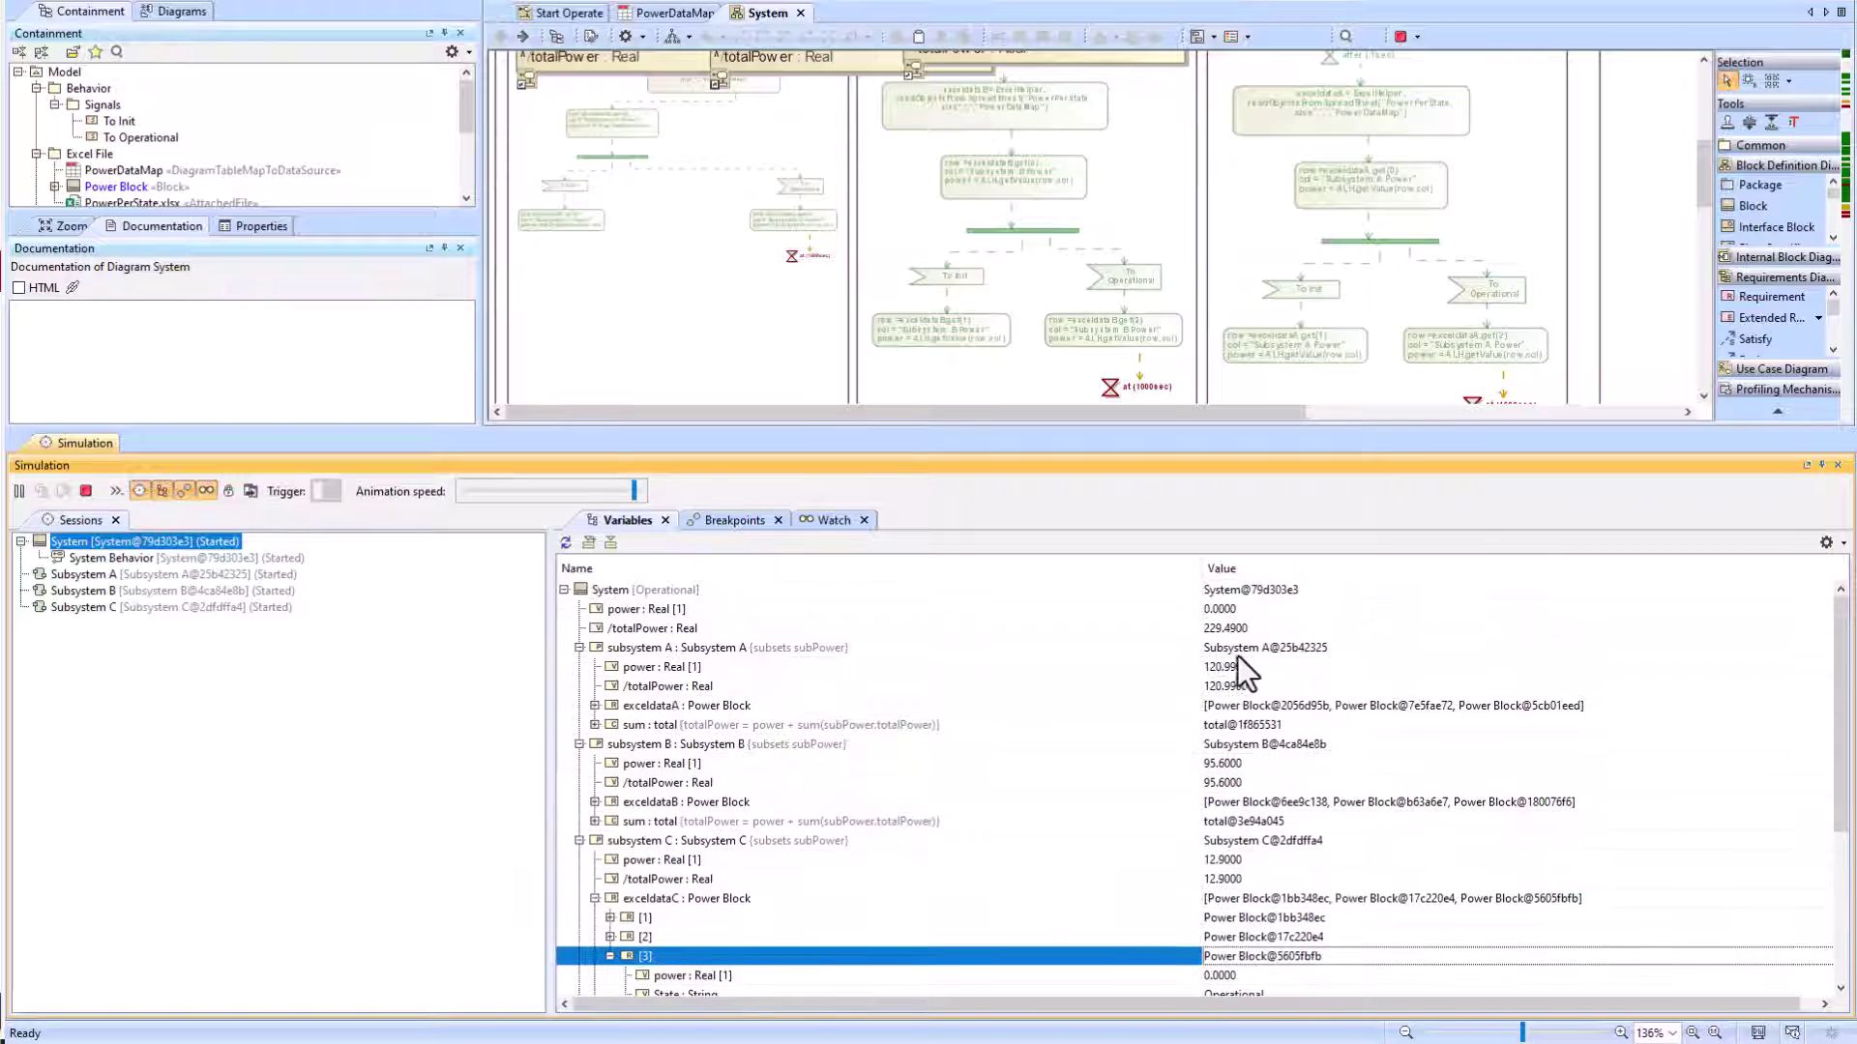
click(86, 490)
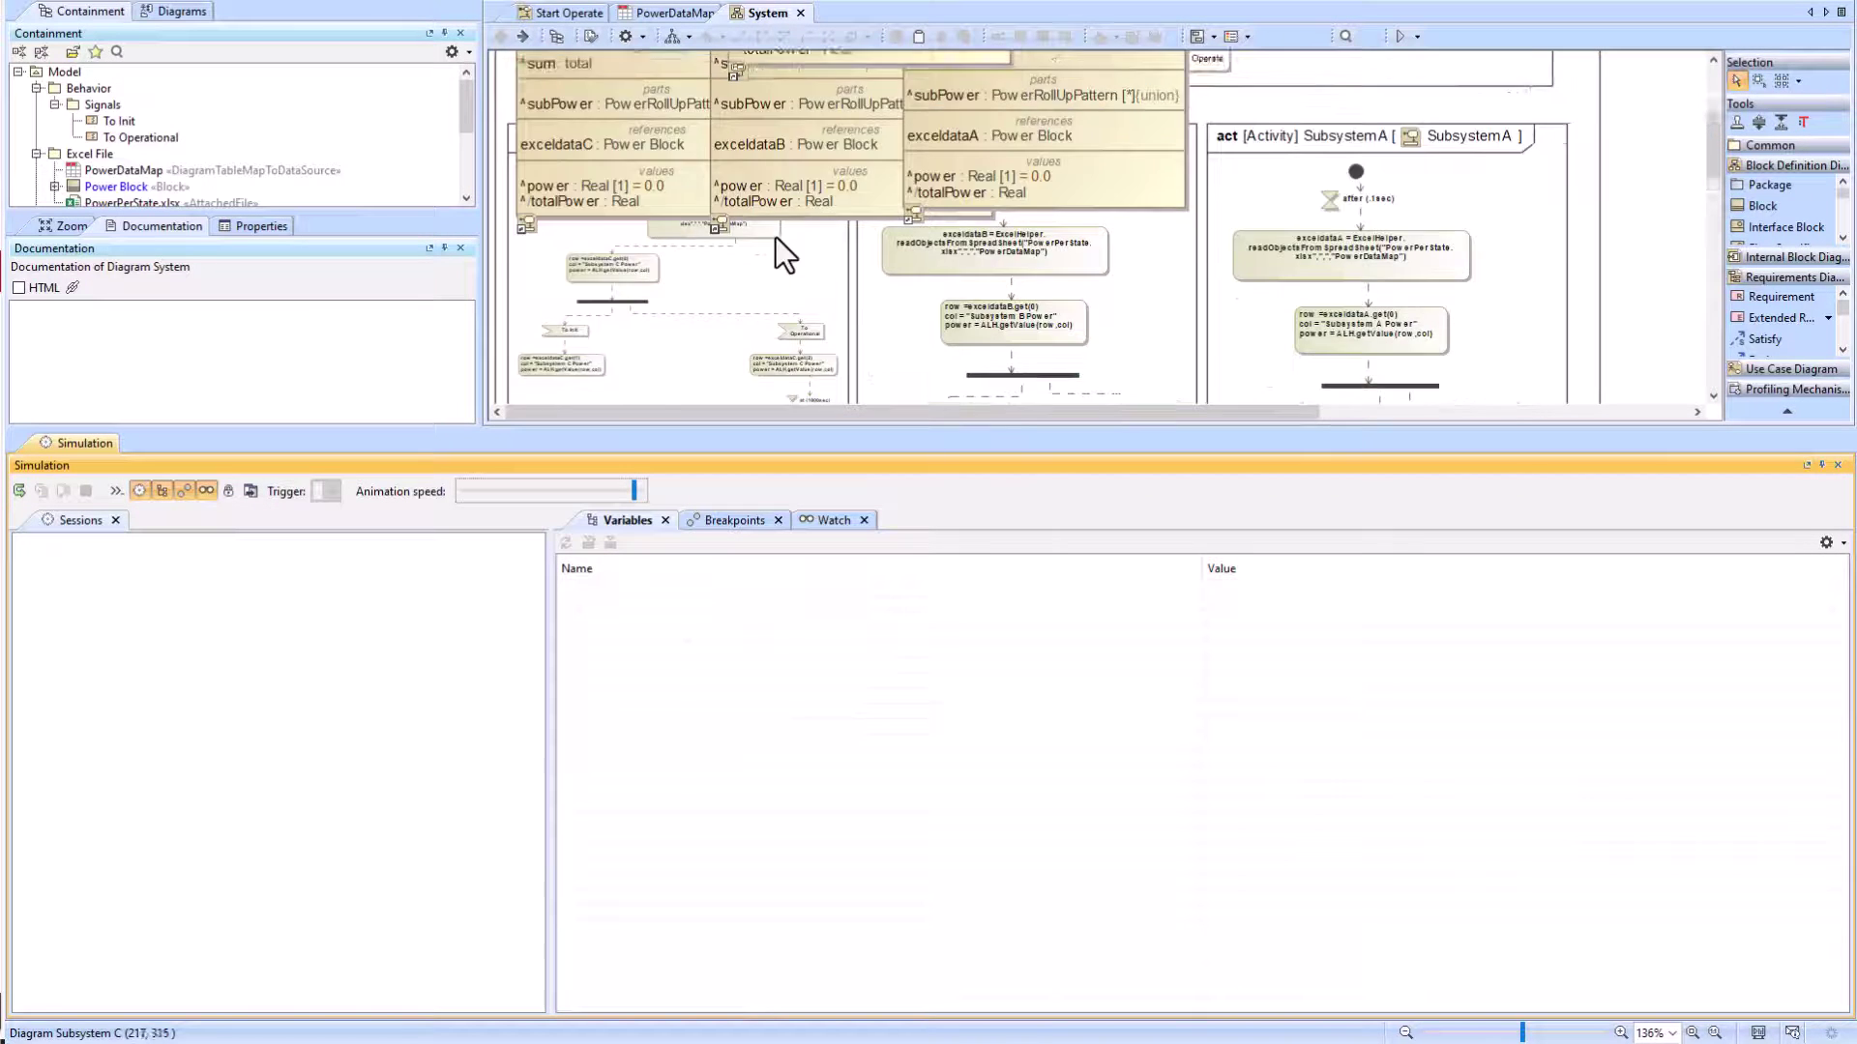
click(1838, 465)
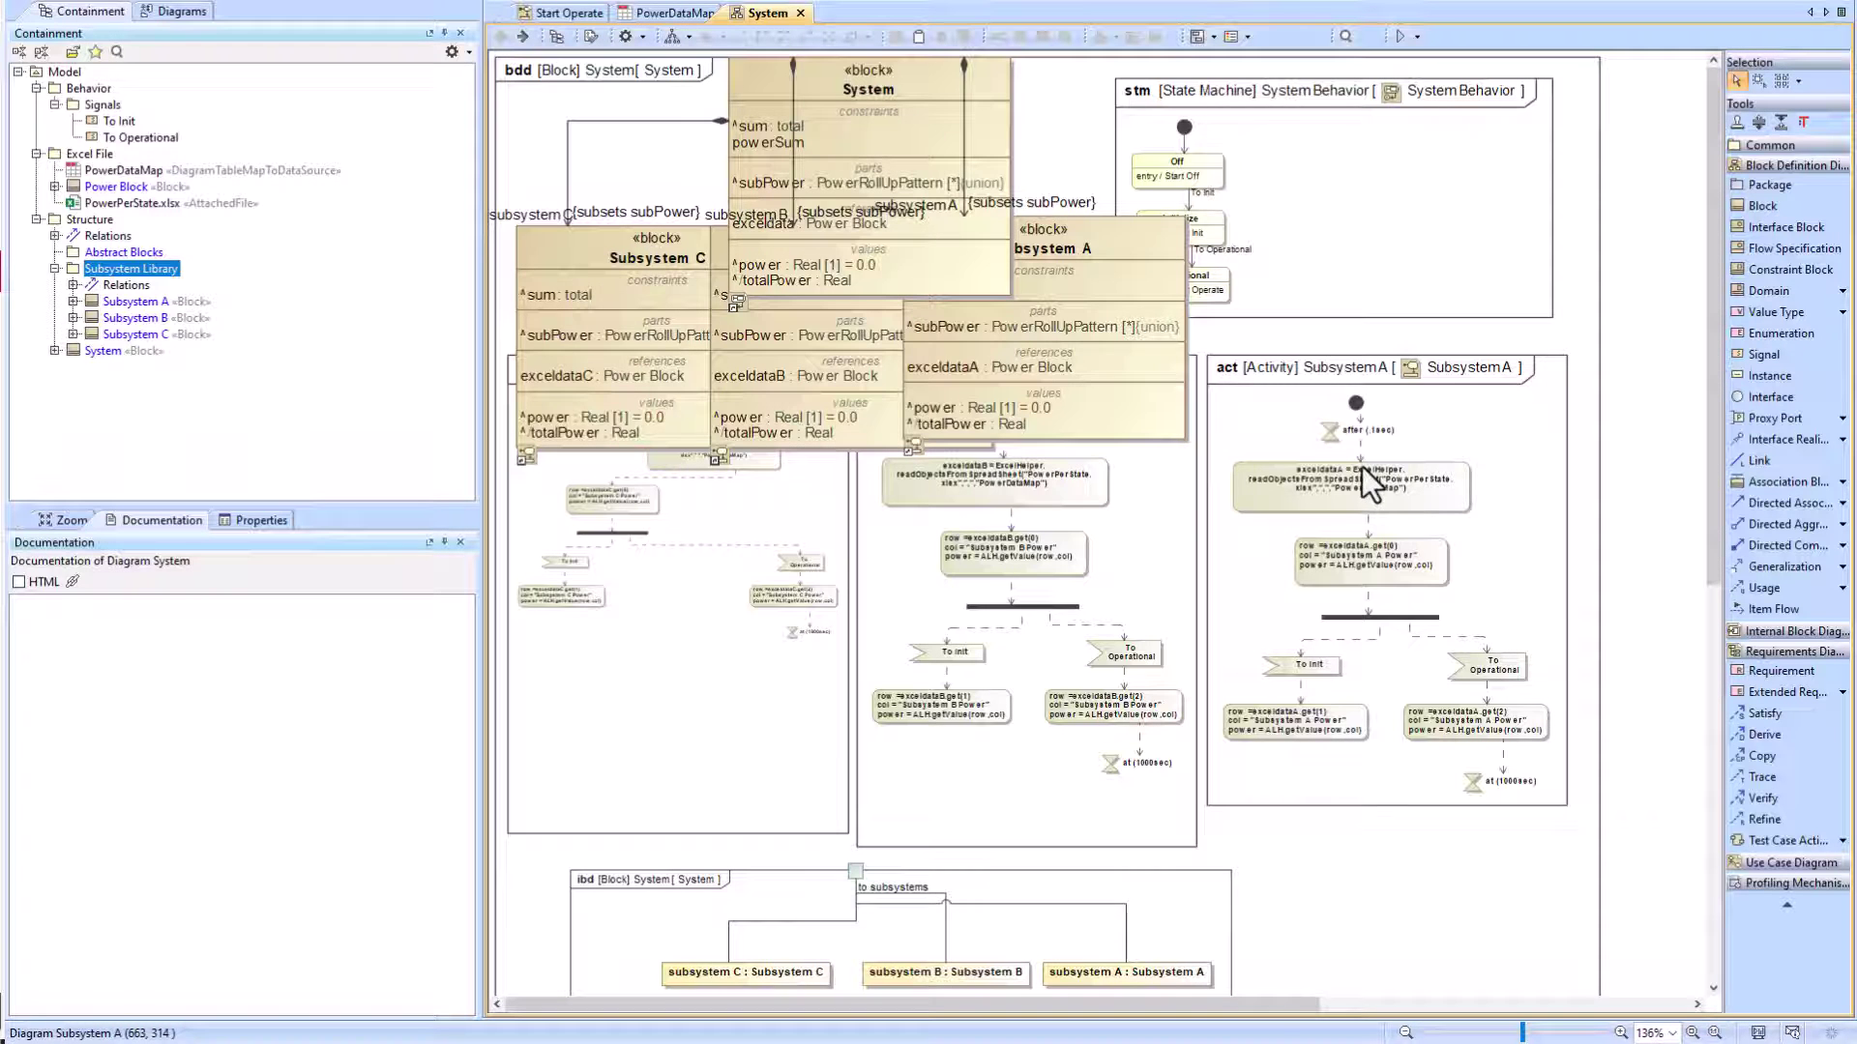
Step: Move the internal block diagram and the three subsystem activity frames down and the state machine frame right to free space for the blocks
scroll(1200, 543, down, 2)
drag(868, 685, 870, 822)
drag(879, 505, 879, 640)
drag(638, 553, 642, 708)
drag(1152, 365, 1152, 527)
drag(1120, 111, 1302, 111)
Step: Spread the Subsystem A, B and C blocks in a row below the System block so they no longer overlap
drag(880, 196, 984, 247)
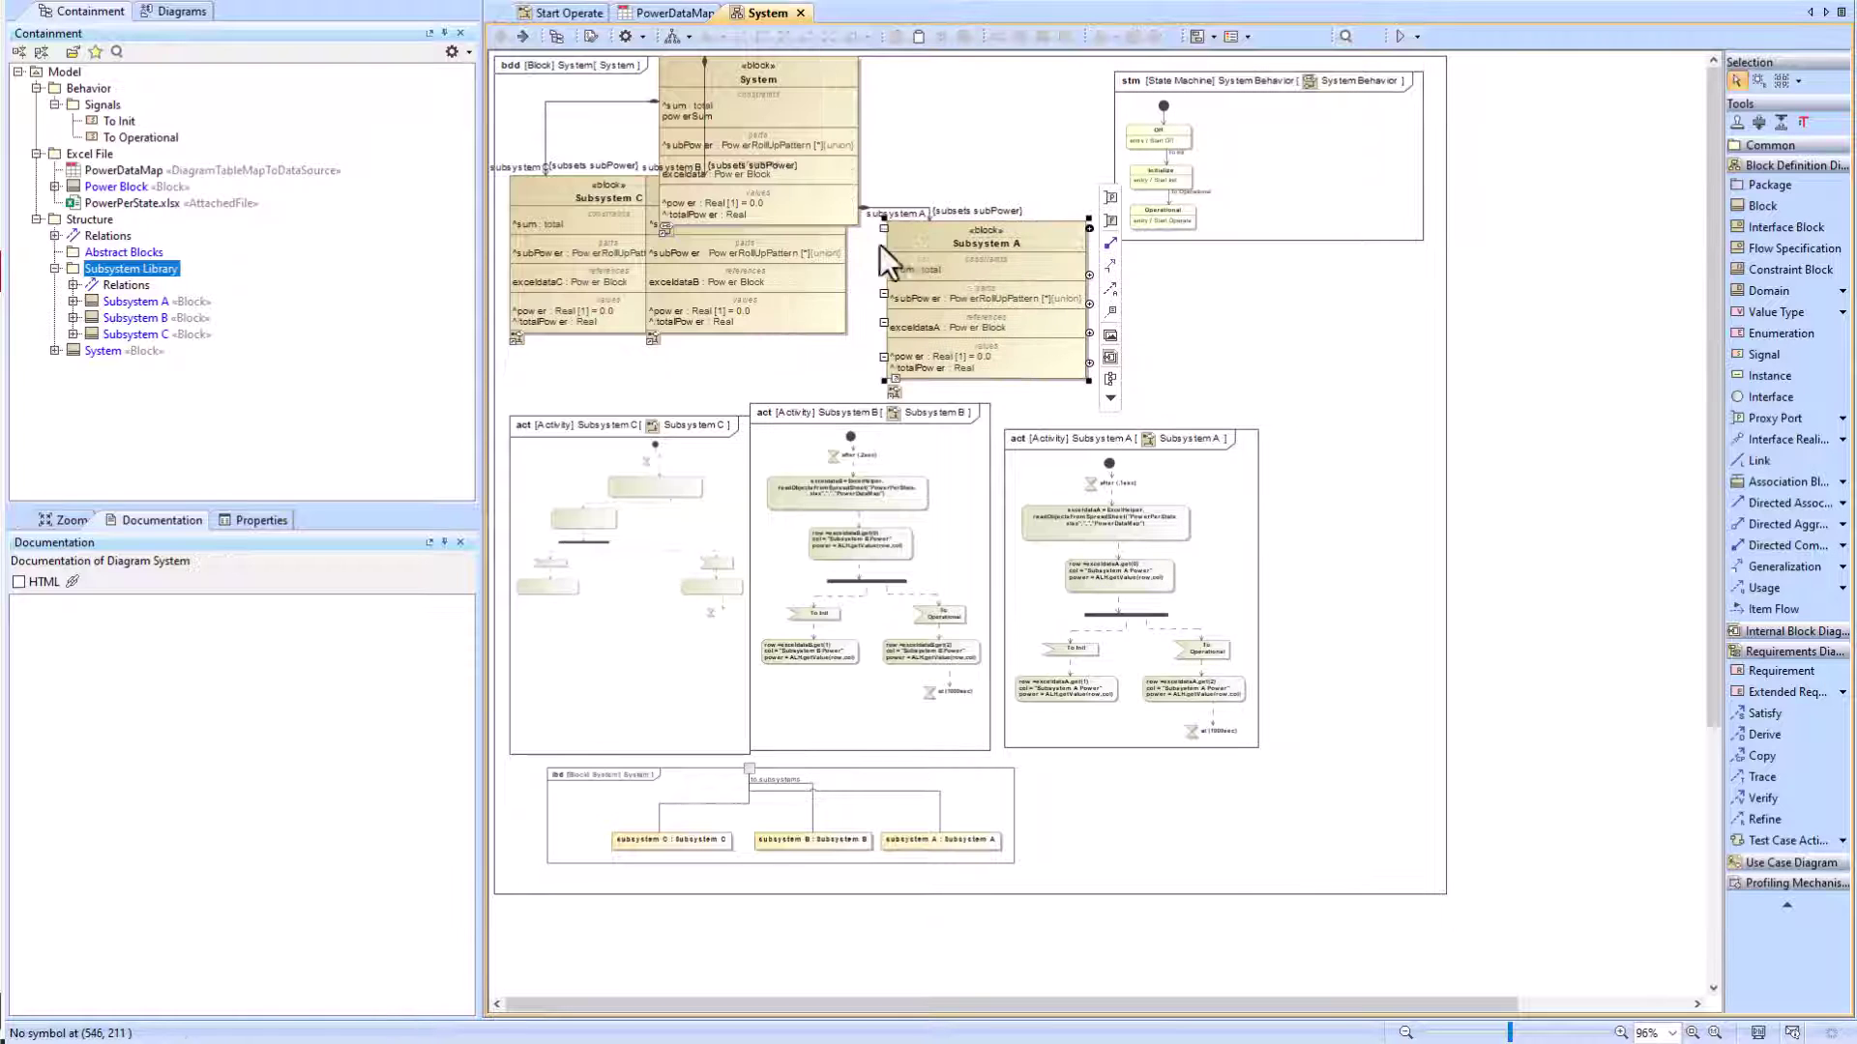
drag(787, 240, 813, 296)
drag(615, 192, 598, 264)
drag(1007, 236, 1033, 250)
drag(818, 258, 843, 265)
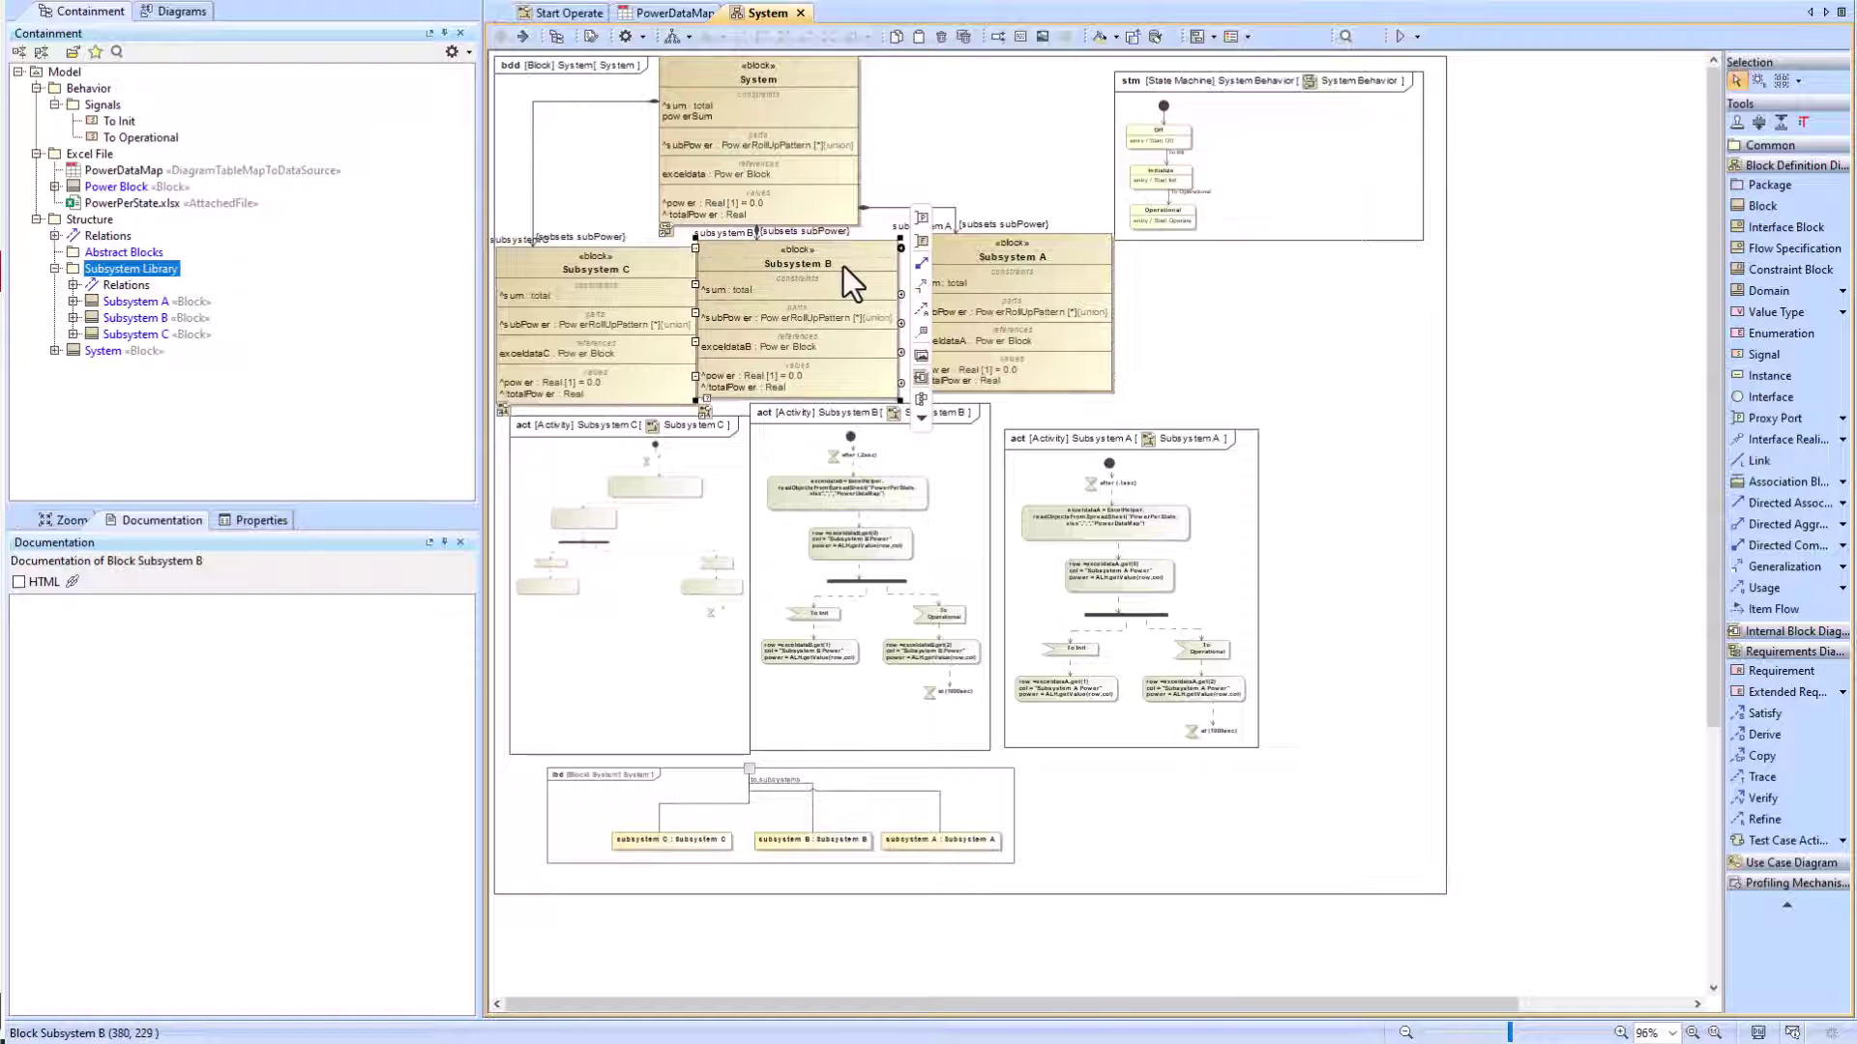